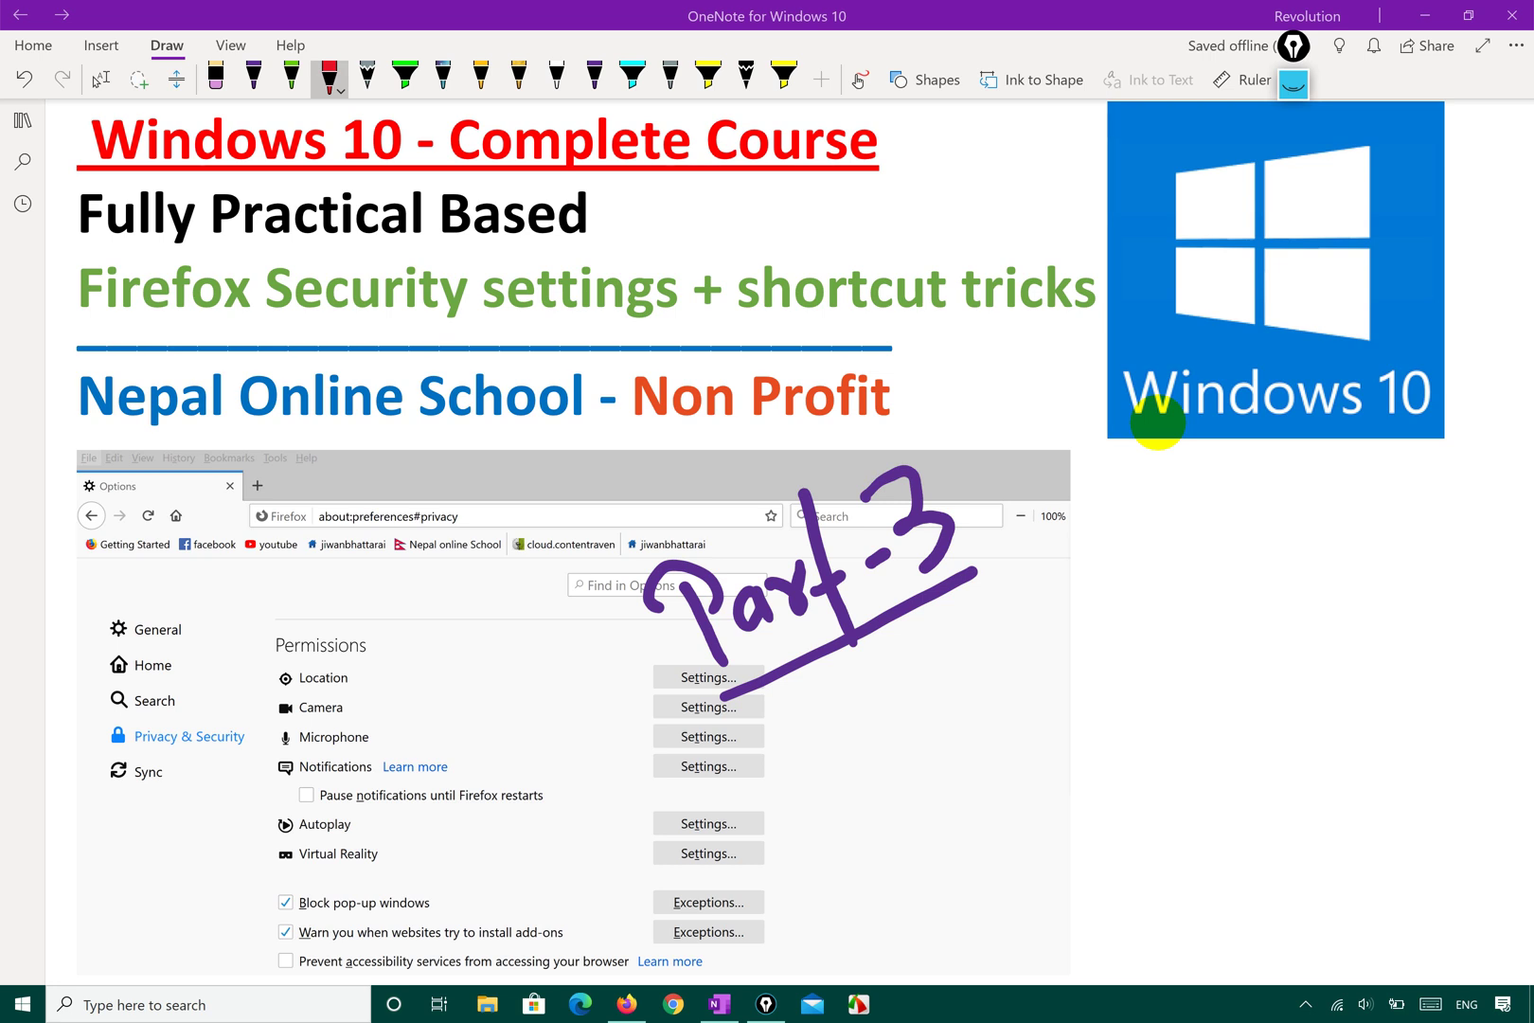
Circle the Permissions list in red on the note's Firefox screenshot and draw a red tick under "shortcut tricks"
mouse_move(406, 598)
left_mouse_down()
mouse_move(349, 597)
mouse_move(214, 833)
mouse_move(369, 938)
mouse_move(620, 784)
mouse_move(484, 581)
mouse_move(413, 599)
left_mouse_up()
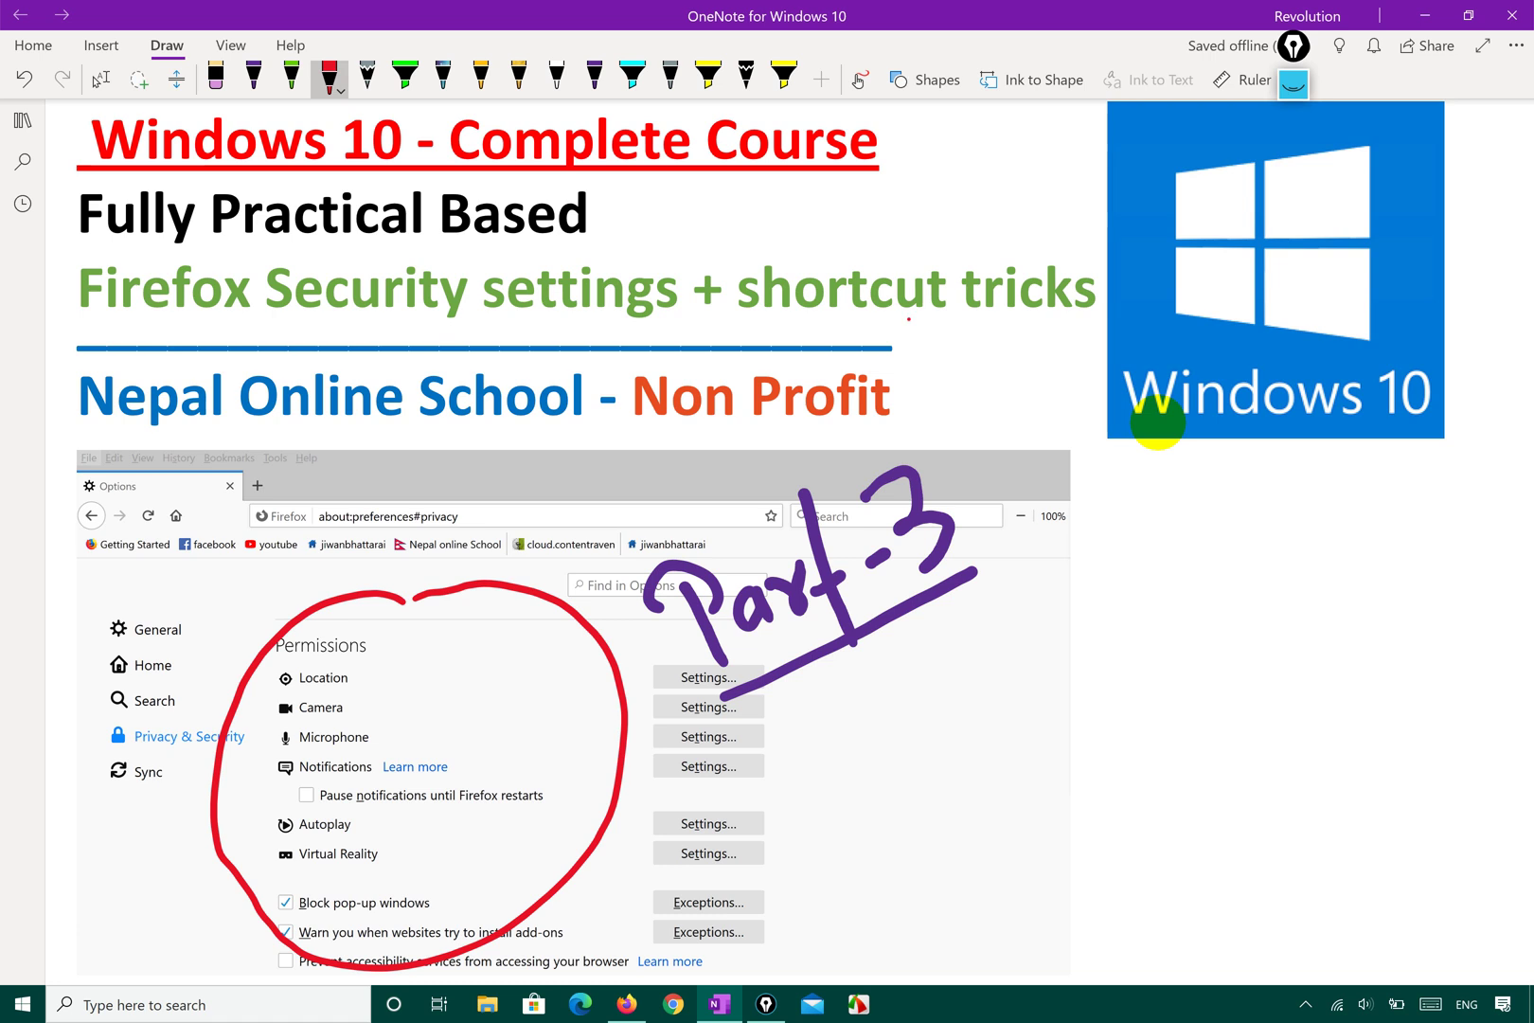
mouse_move(908, 319)
left_mouse_down()
mouse_move(1062, 325)
mouse_move(1129, 298)
left_mouse_up()
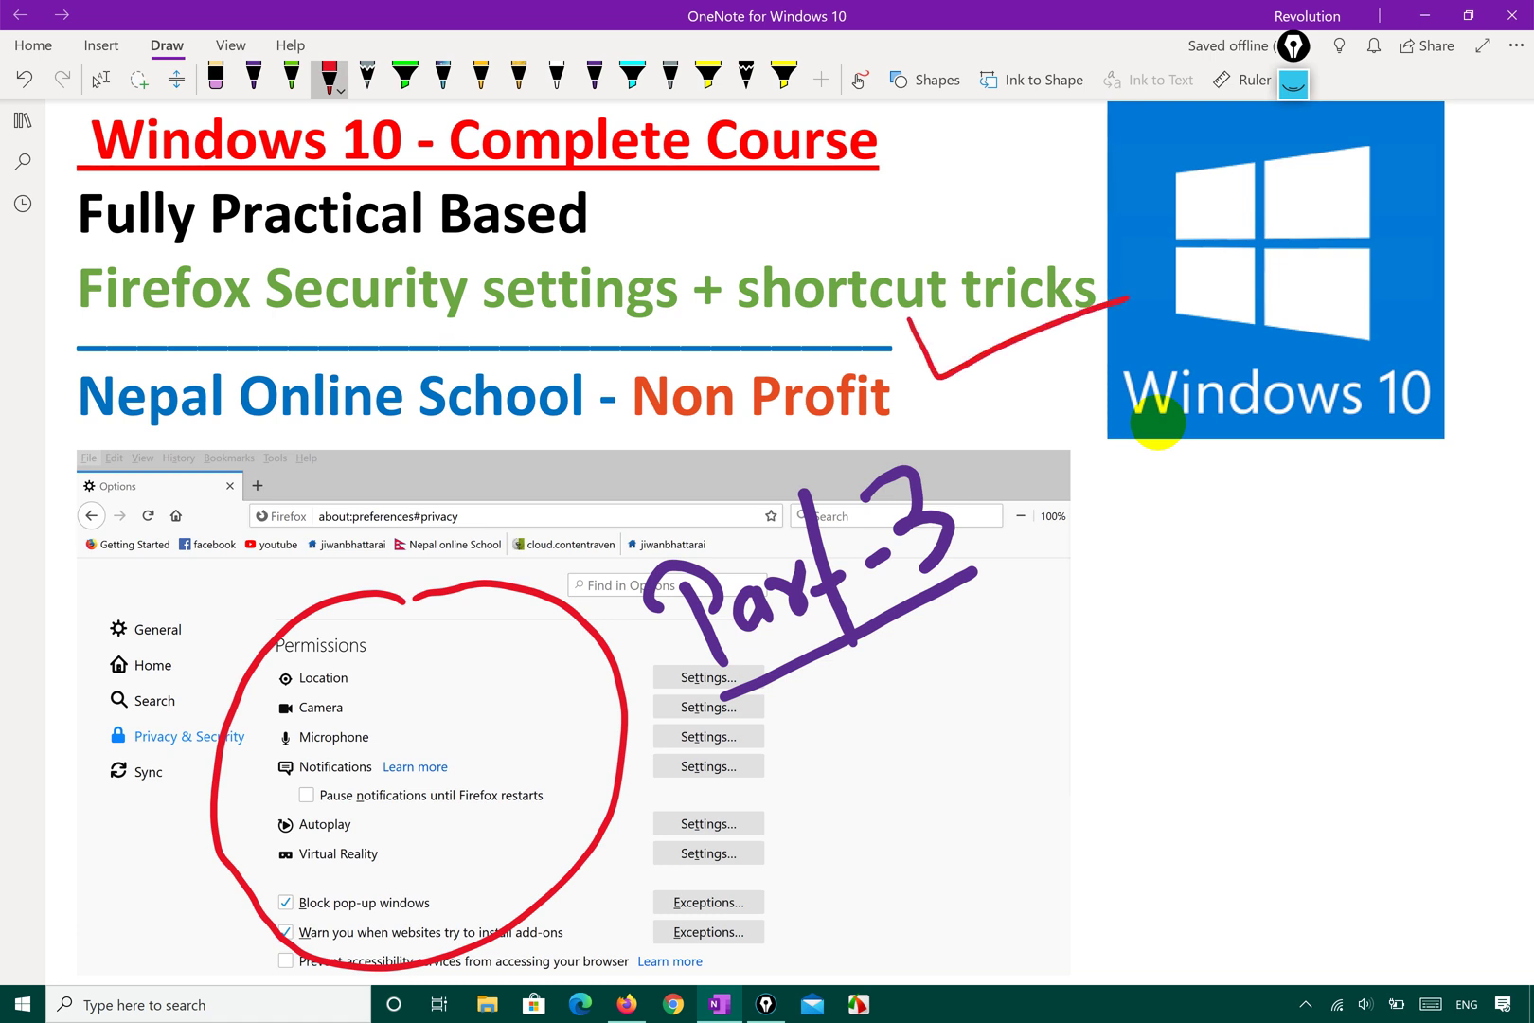
Handwrite "50%" in red ink below the Windows 10 logo
mouse_move(1263, 542)
left_mouse_down()
mouse_move(1231, 544)
mouse_move(1229, 621)
mouse_move(1294, 601)
mouse_move(1290, 543)
left_mouse_up()
left_click_drag(1381, 485, 1380, 584)
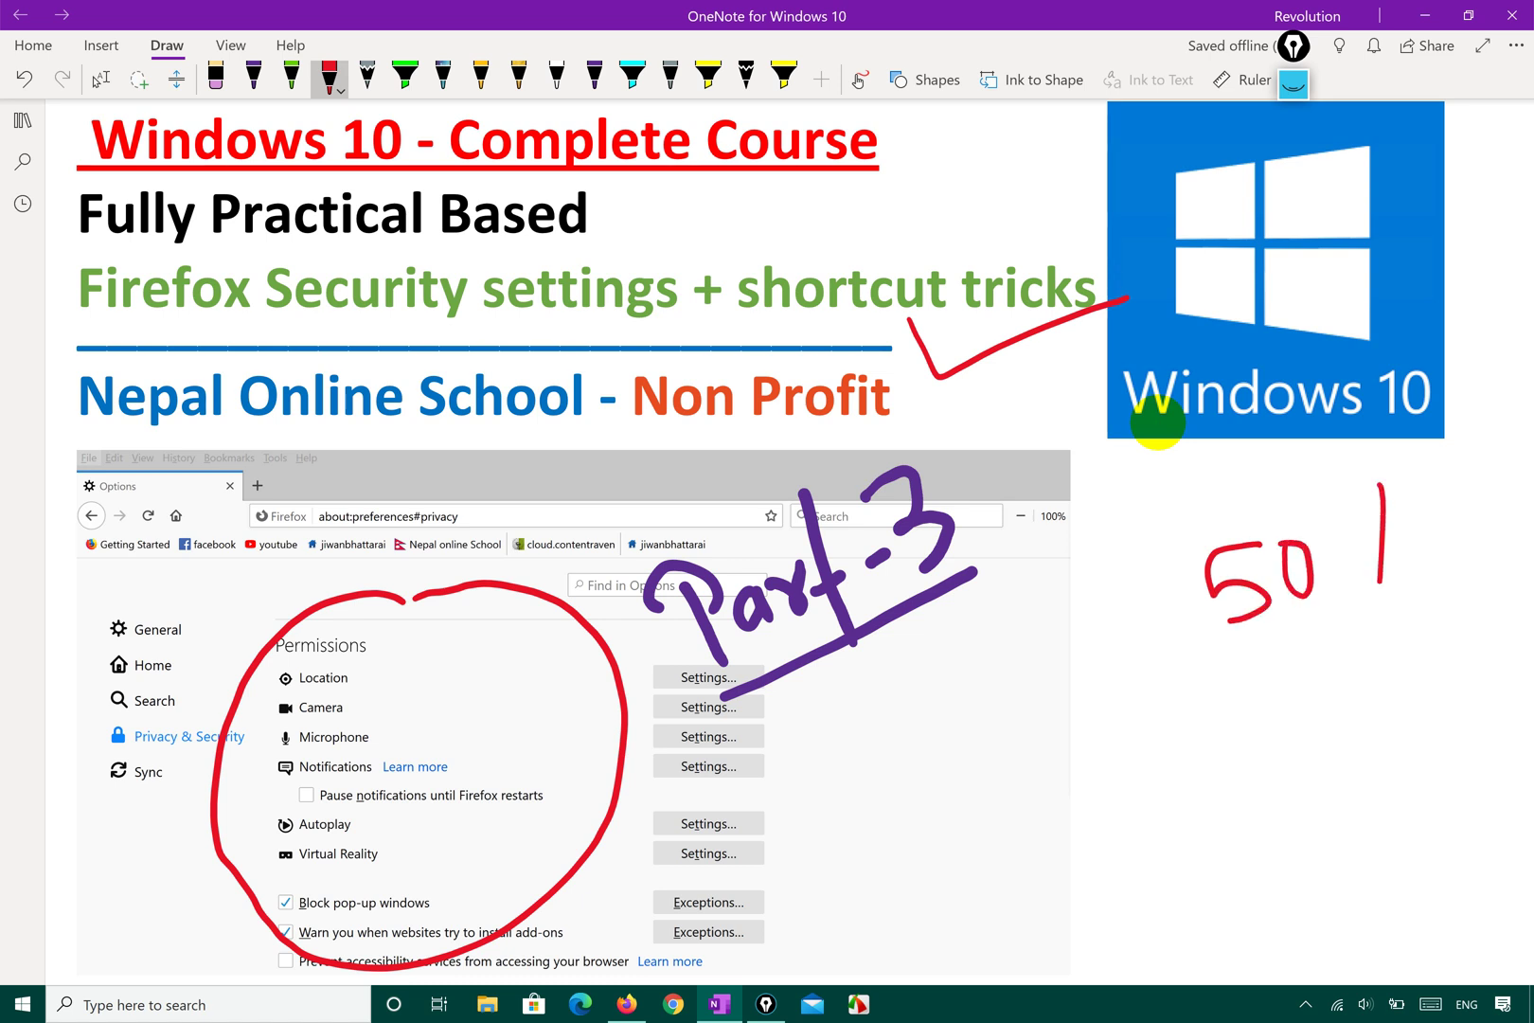
left_click(1349, 546)
left_click(1407, 538)
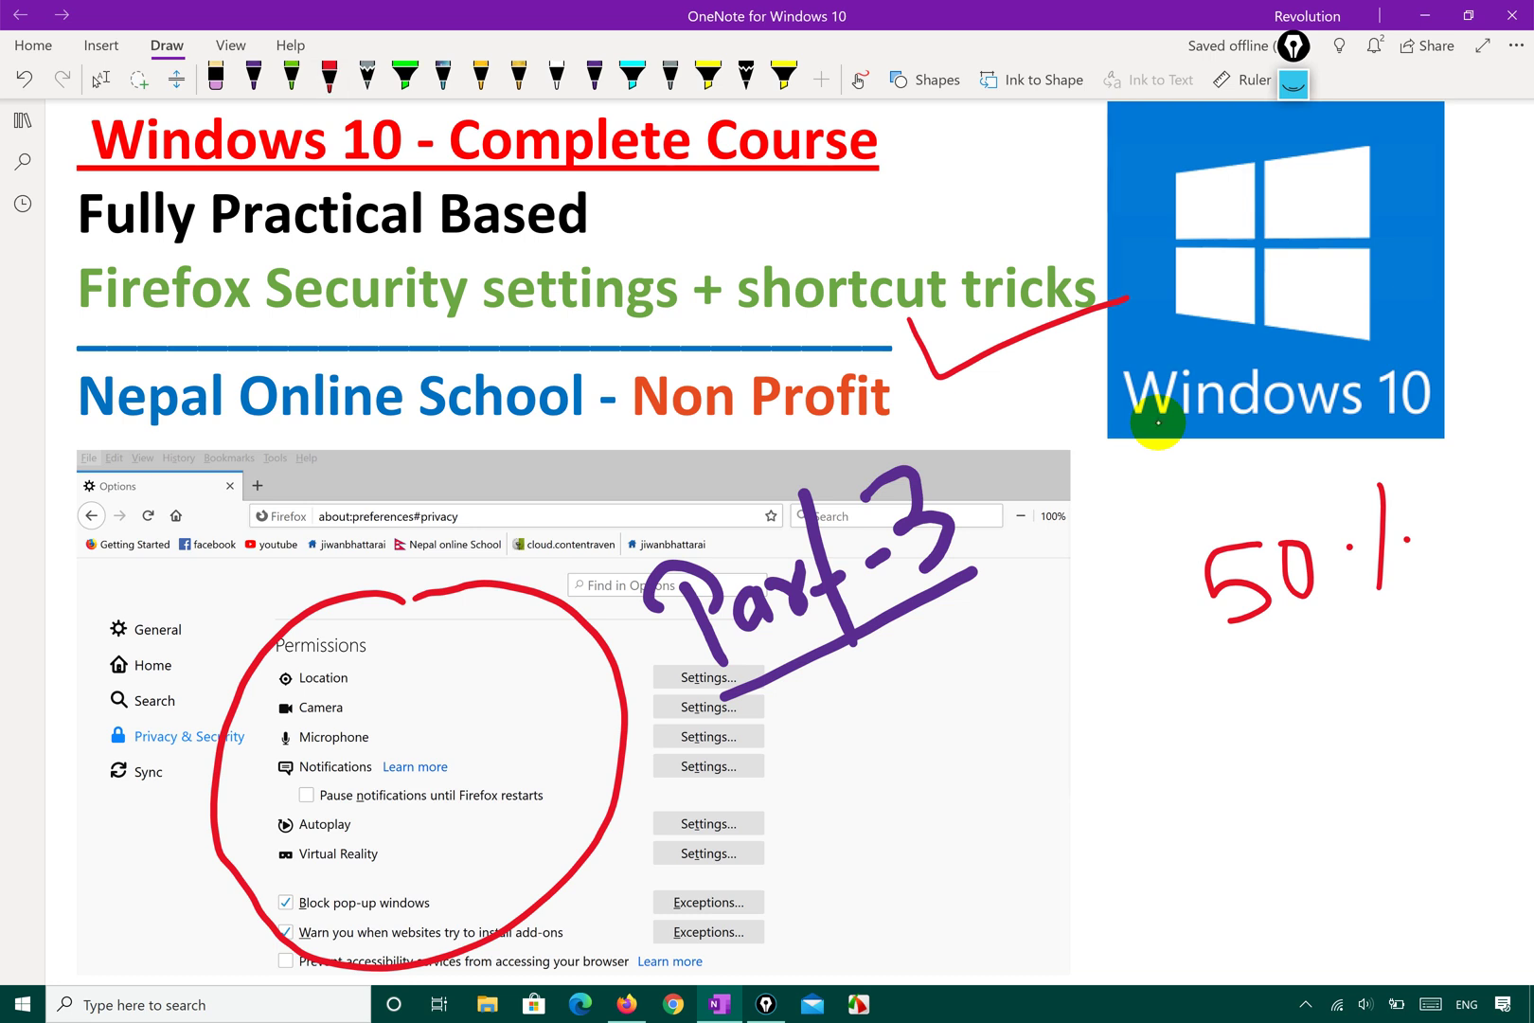
Erase the handwritten 50% and remove the red circle around the Permissions list
left_click(1297, 568)
left_click(1381, 538)
left_click(1236, 578)
left_click(1407, 539)
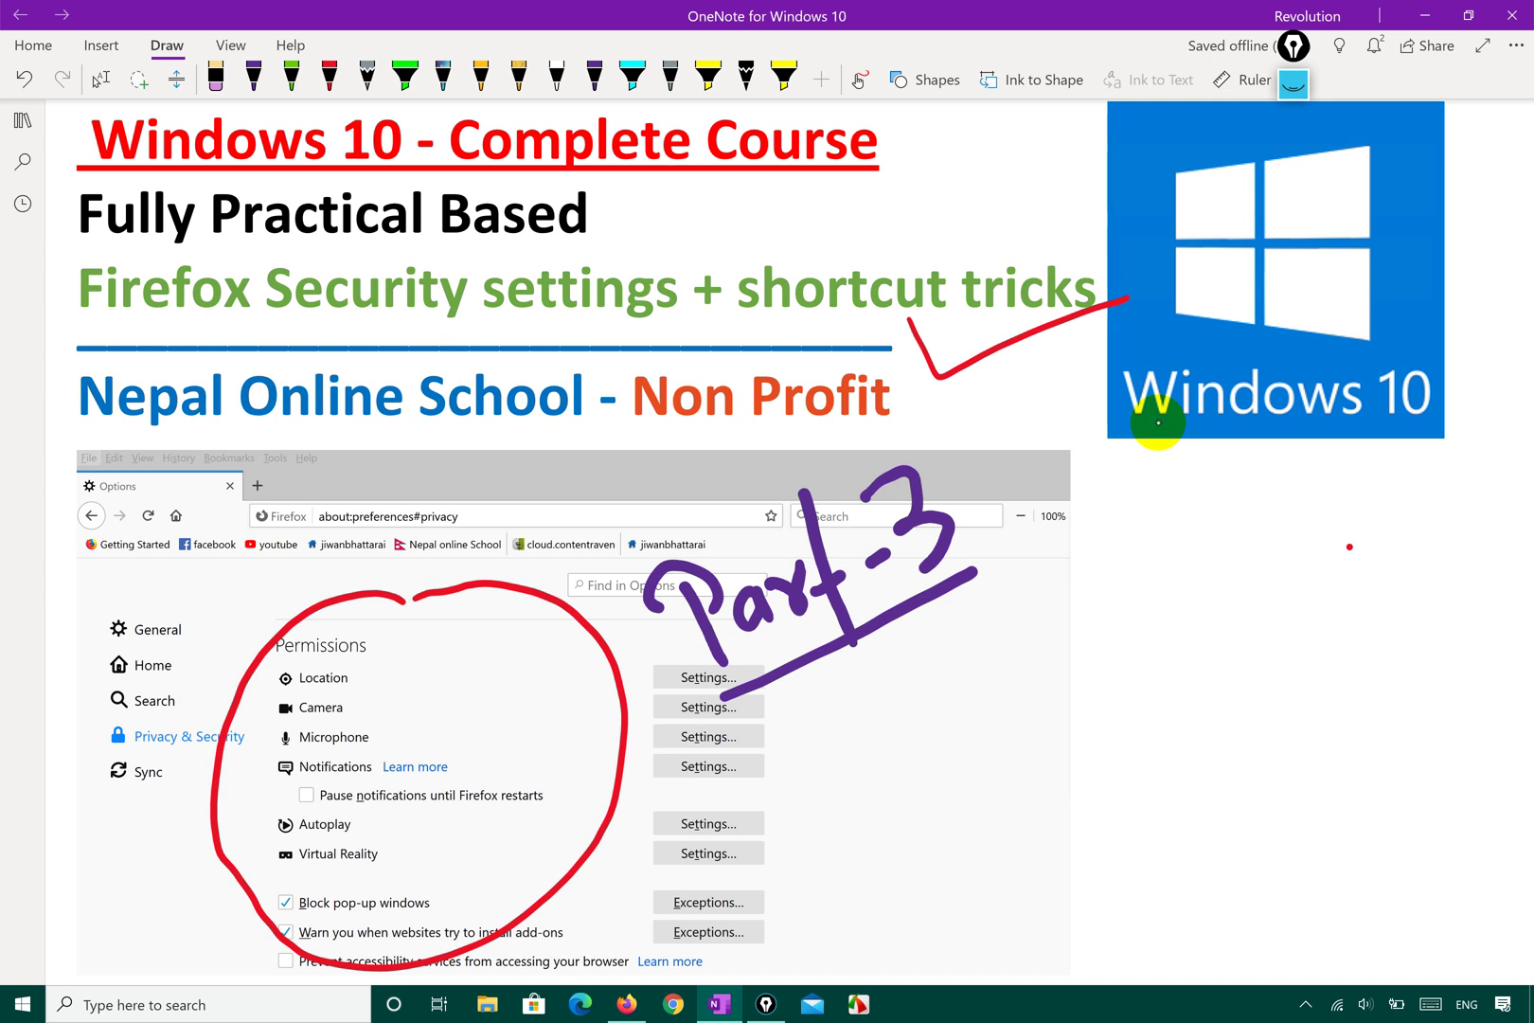
key("ctrl+z")
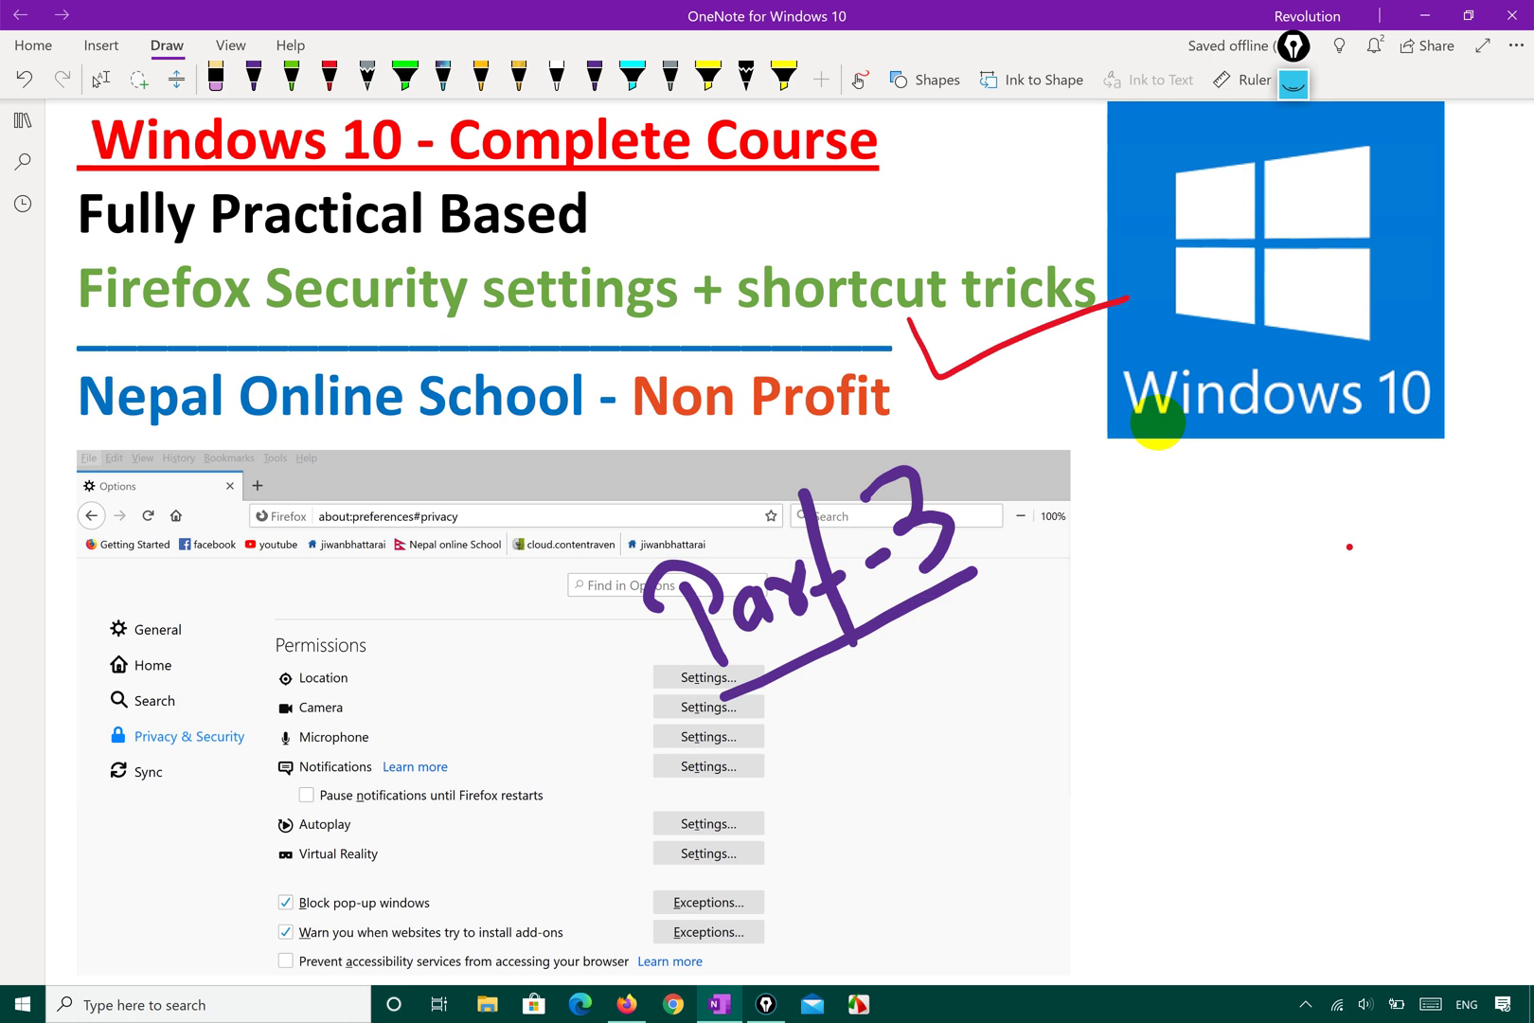
Switch to Firefox, open a new tab and close the Options tab
key("super+d")
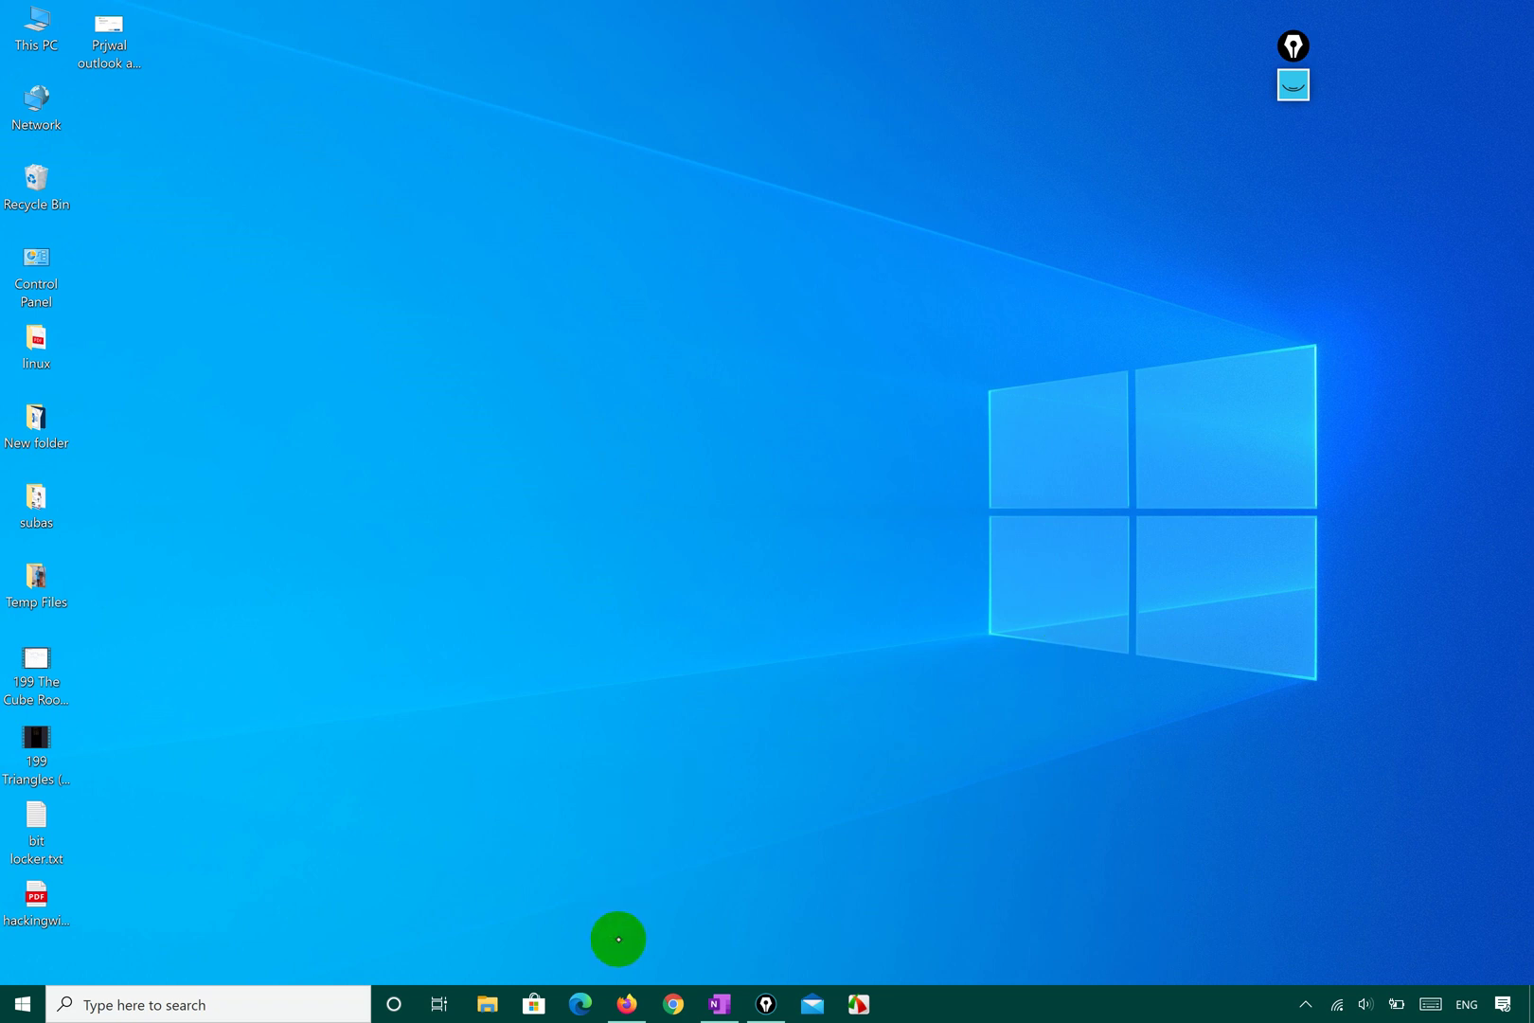
left_click(626, 1004)
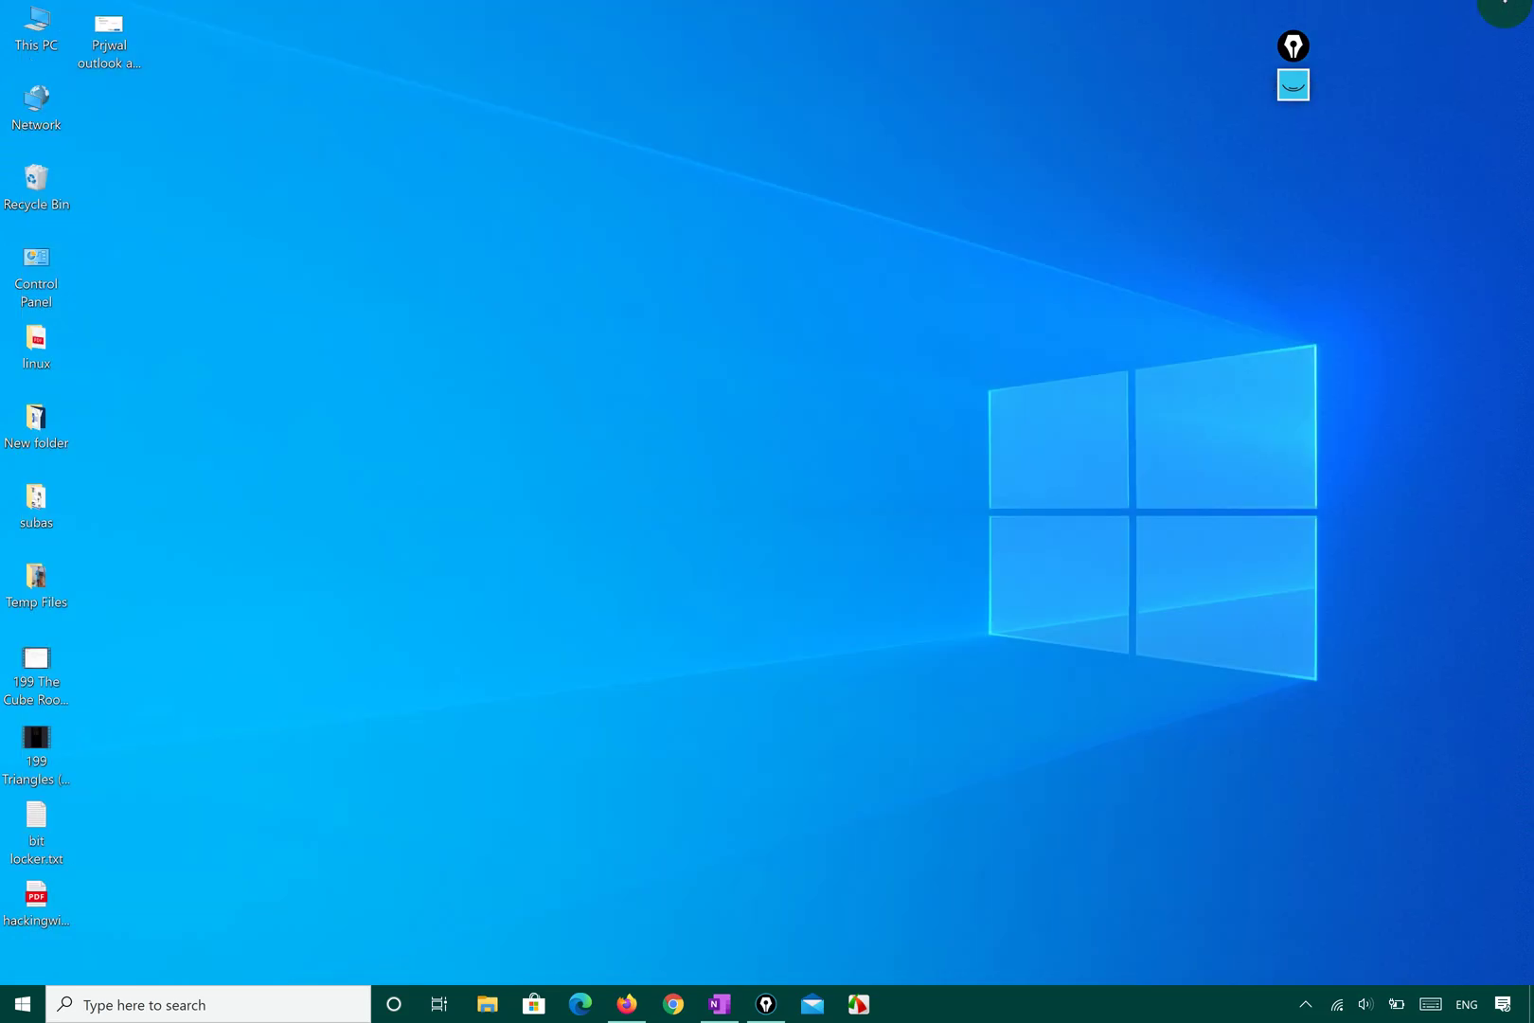
left_click(694, 611)
left_click(626, 1004)
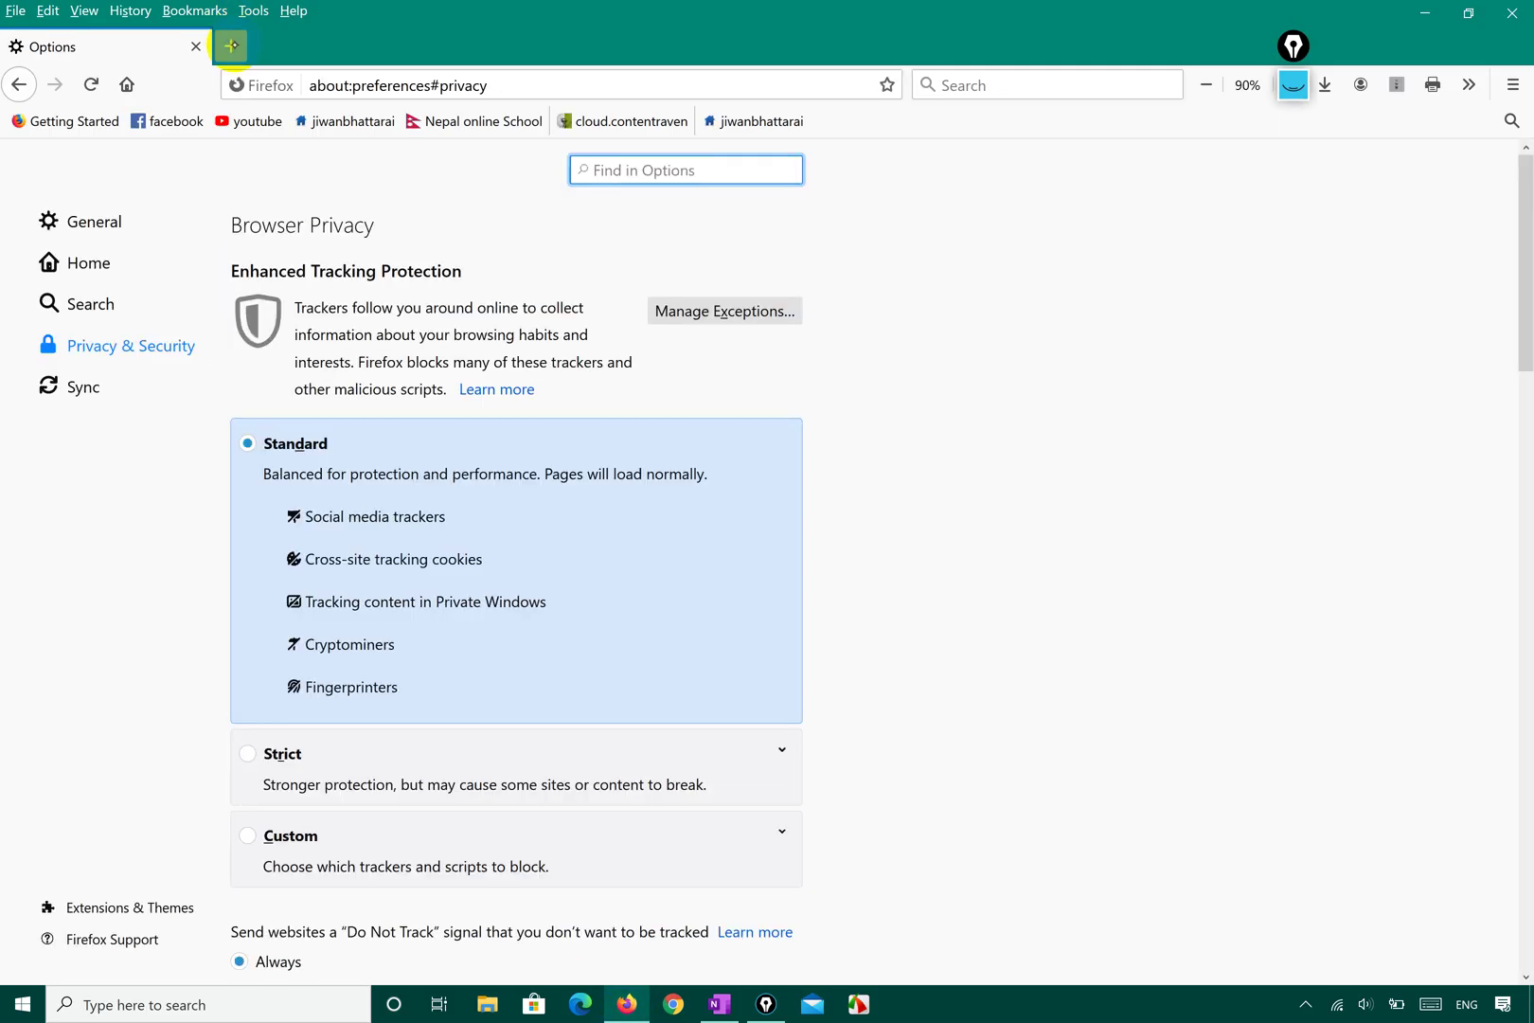
left_click(230, 46)
left_click(195, 46)
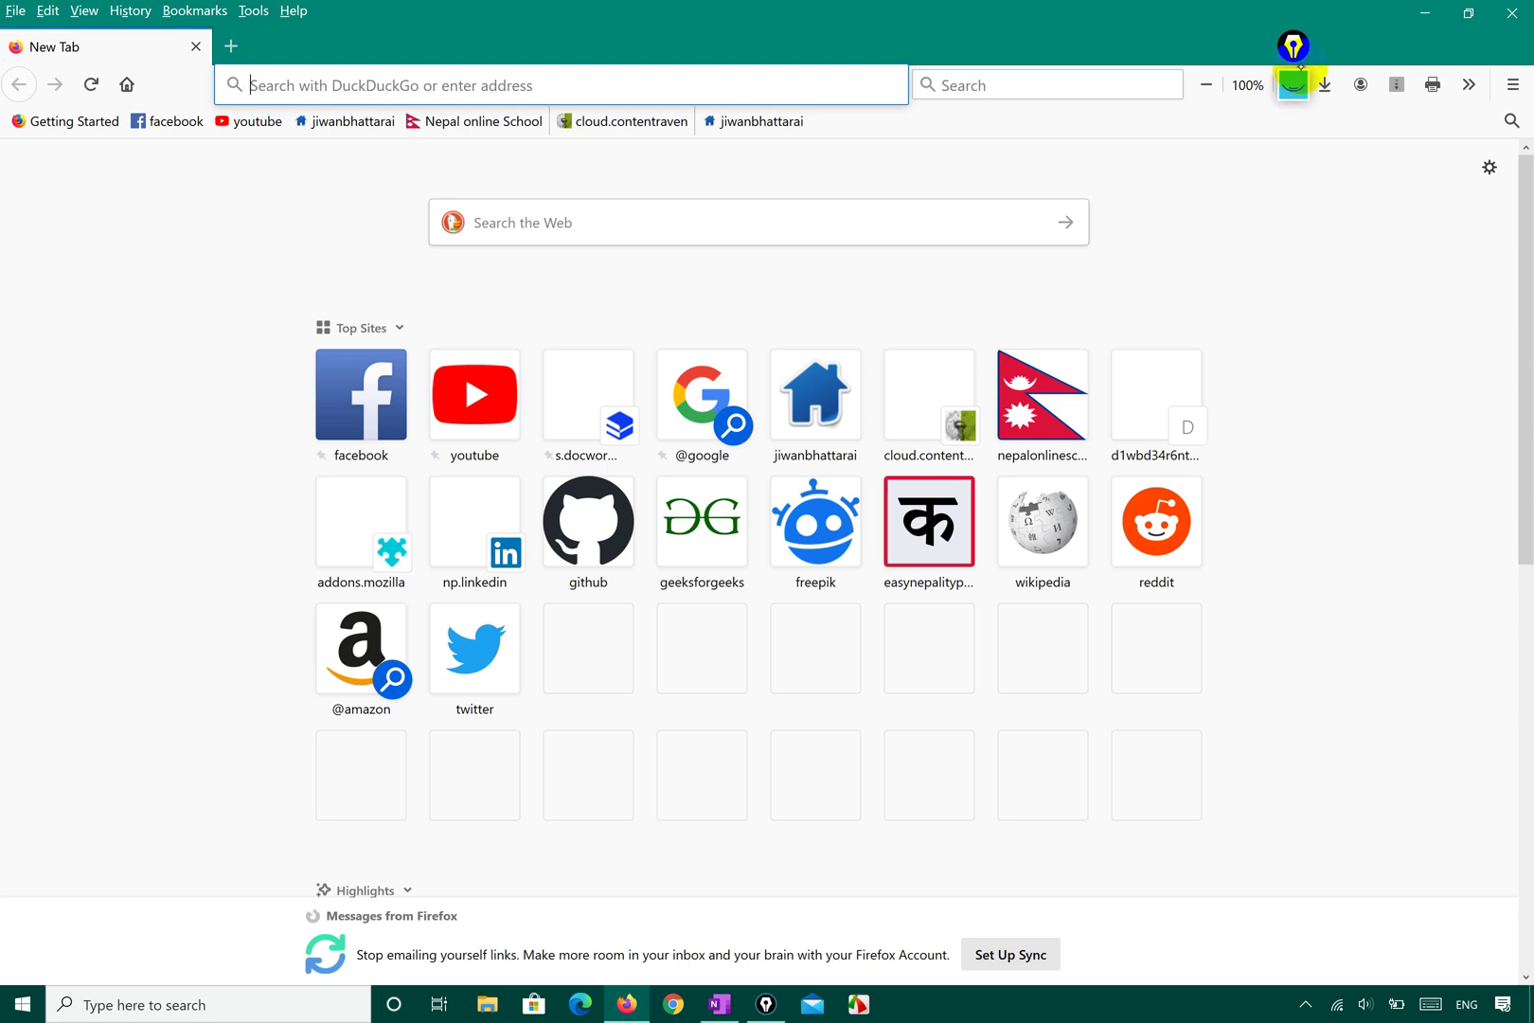
Show the screen annotation tools and circle the new tab page's customization gear in green
left_click(1295, 85)
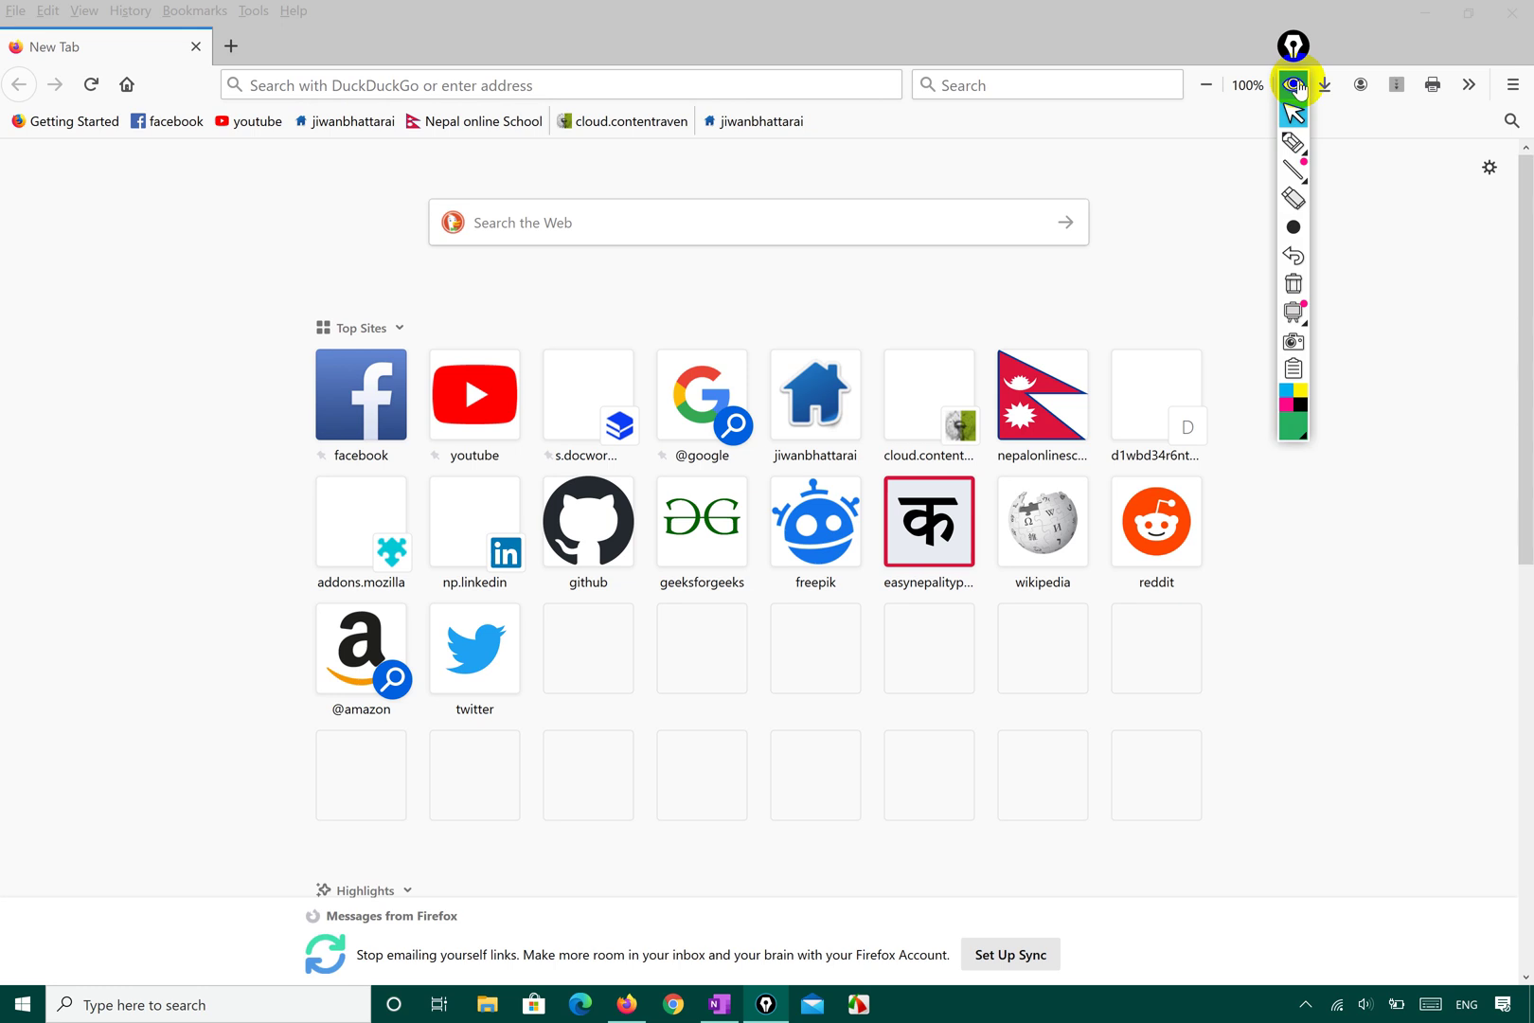
left_click(1291, 149)
mouse_move(1456, 195)
left_mouse_down()
mouse_move(1520, 185)
mouse_move(1501, 132)
mouse_move(1449, 189)
left_mouse_up()
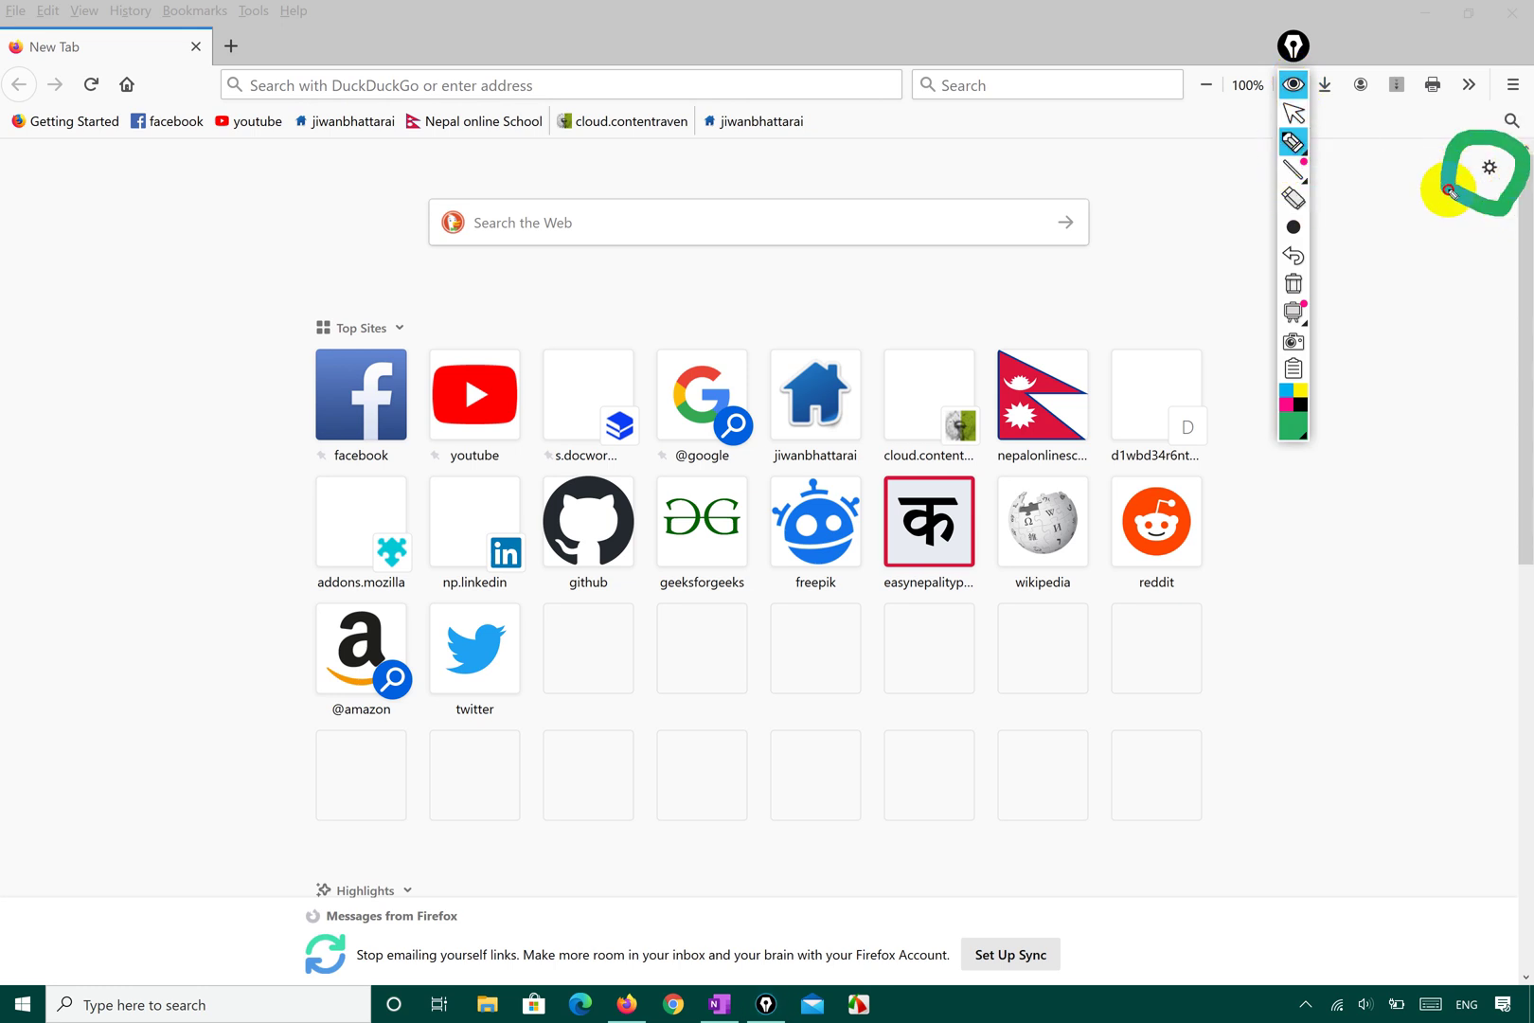
Return to normal cursor mode and open Firefox's Options page
left_click(1293, 112)
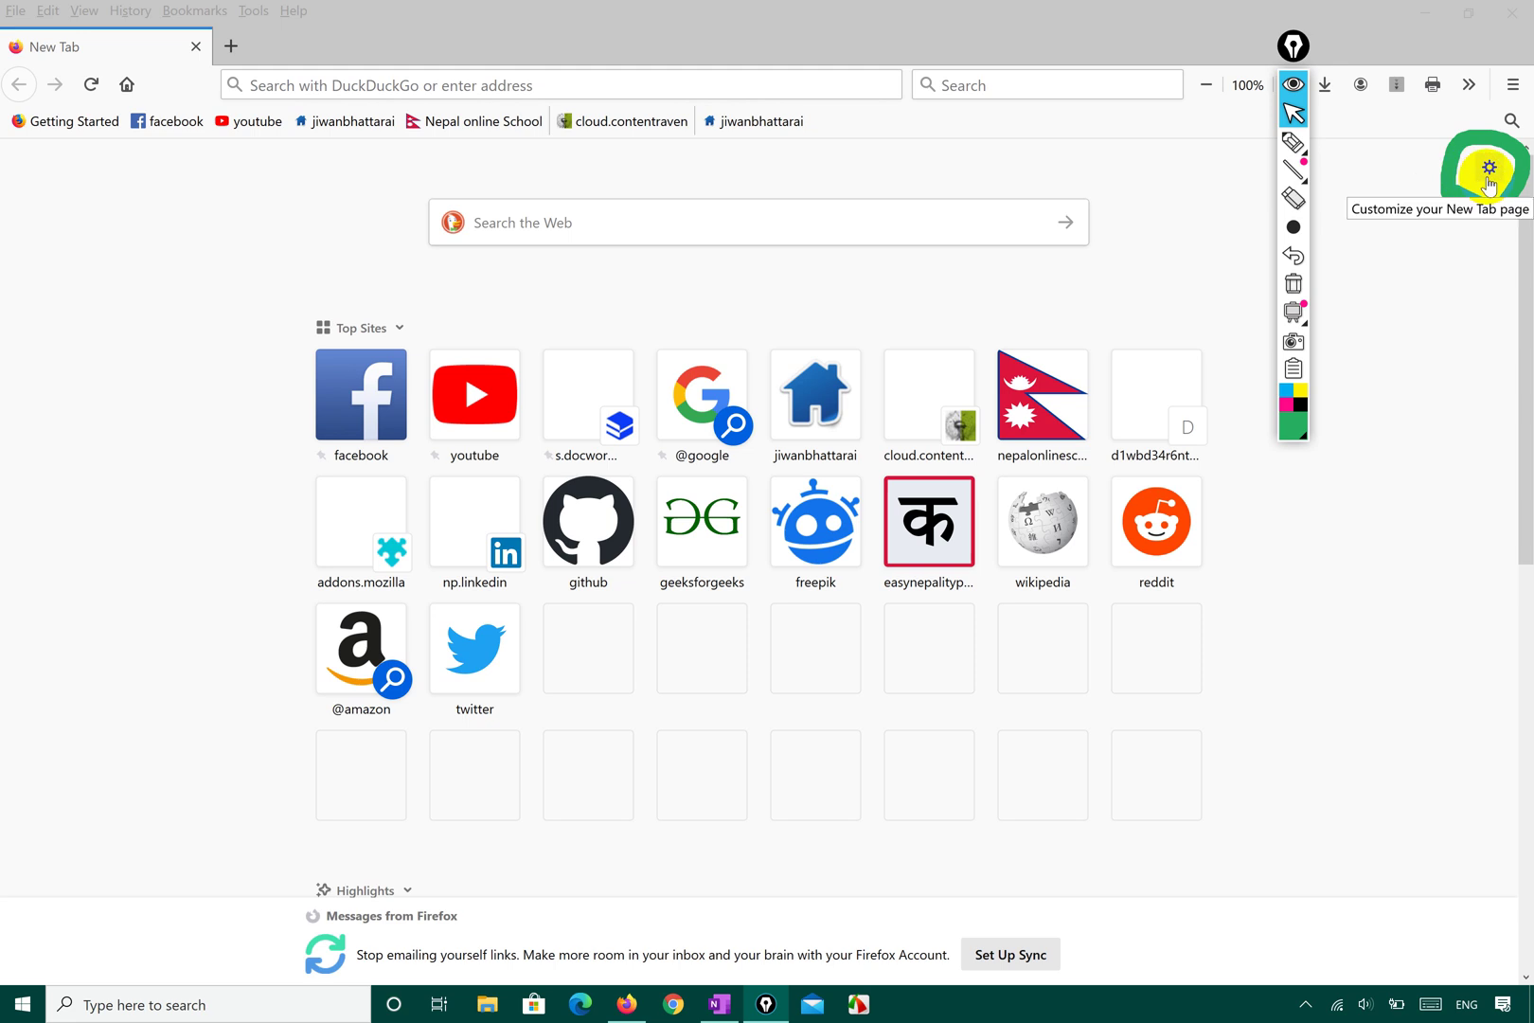
left_click(1513, 85)
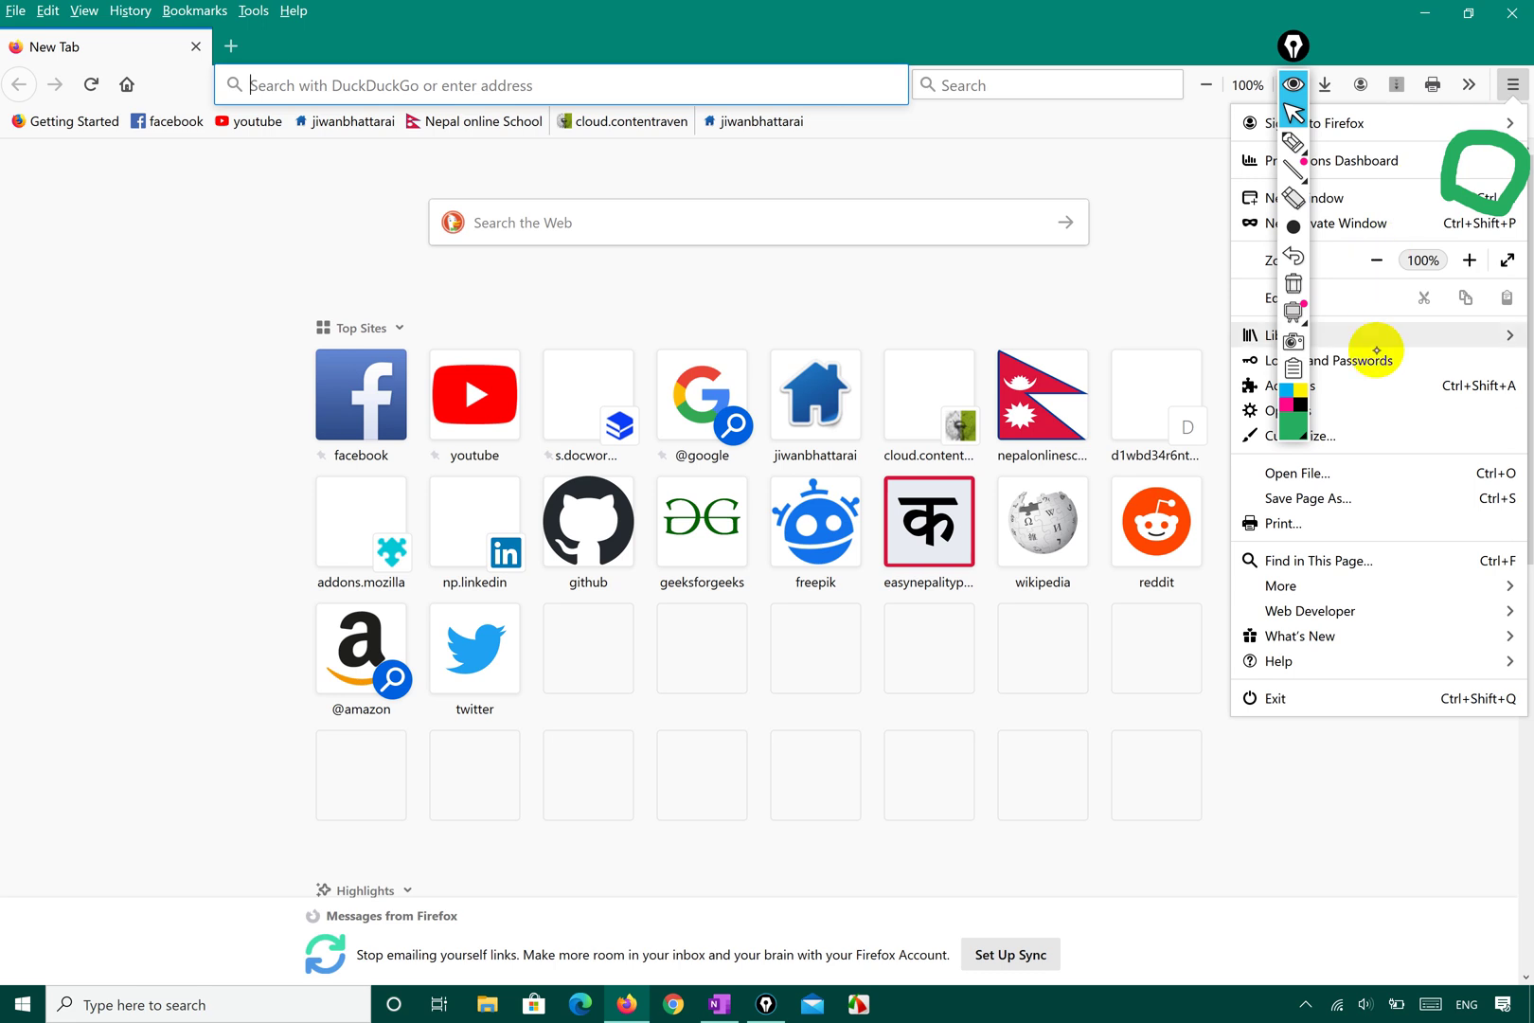
left_click(1392, 408)
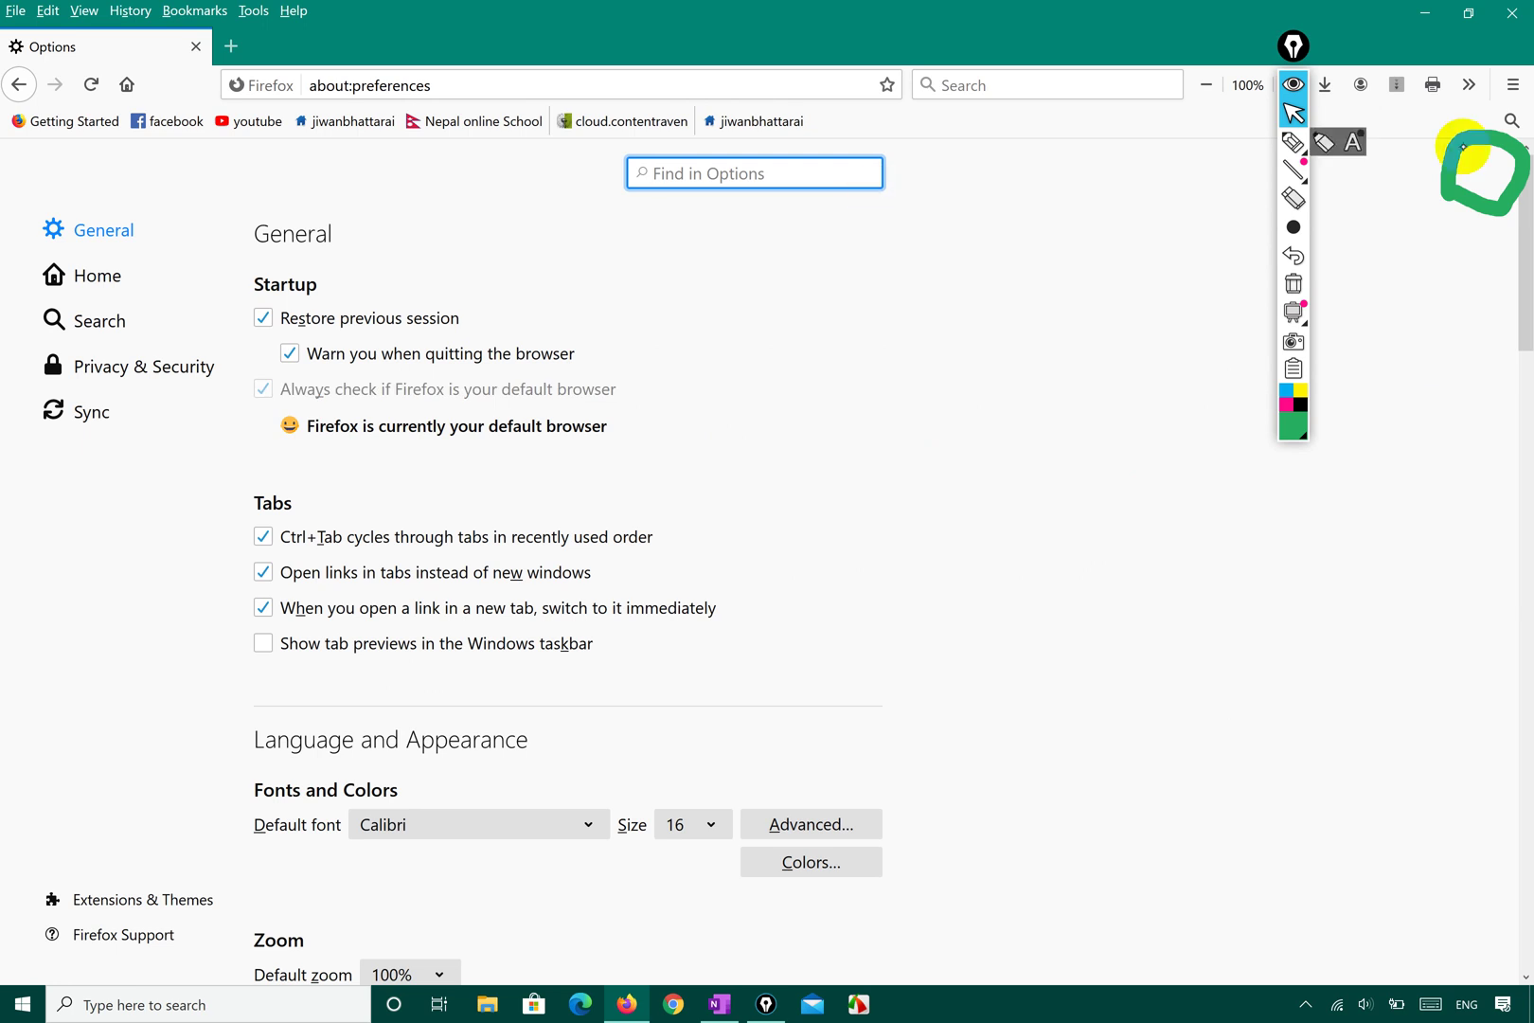
Draw green ticks beside the General, Home, Search and Privacy & Security categories with the annotation pen
left_click(1290, 140)
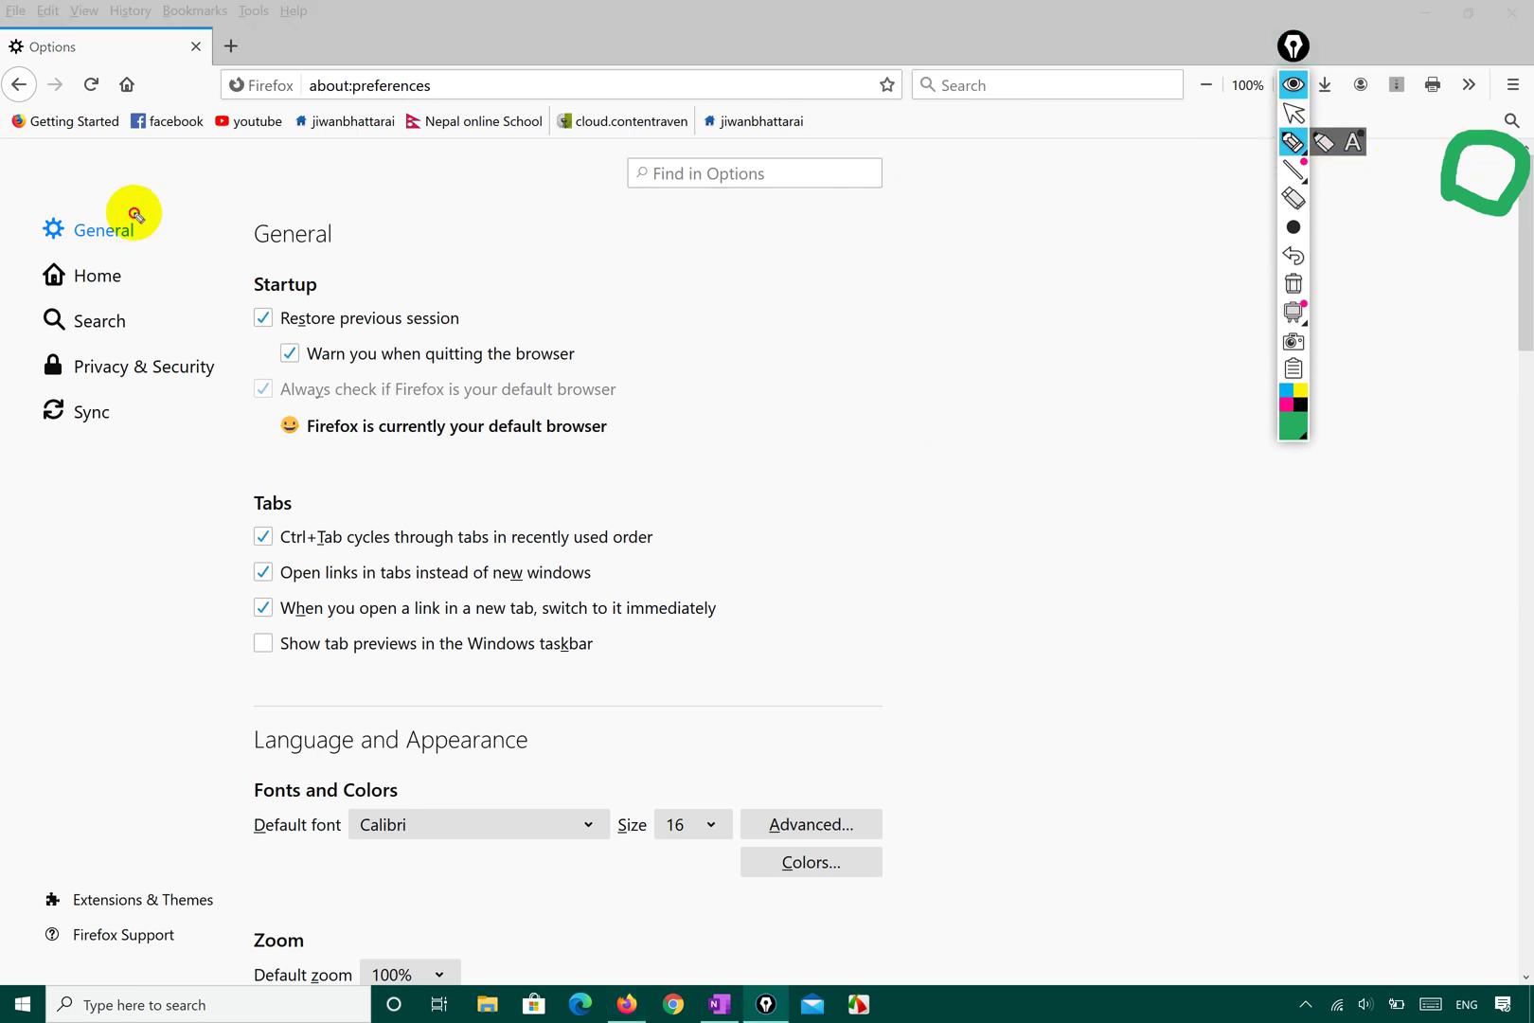
mouse_move(132, 210)
left_mouse_down()
mouse_move(170, 249)
mouse_move(277, 195)
left_mouse_up()
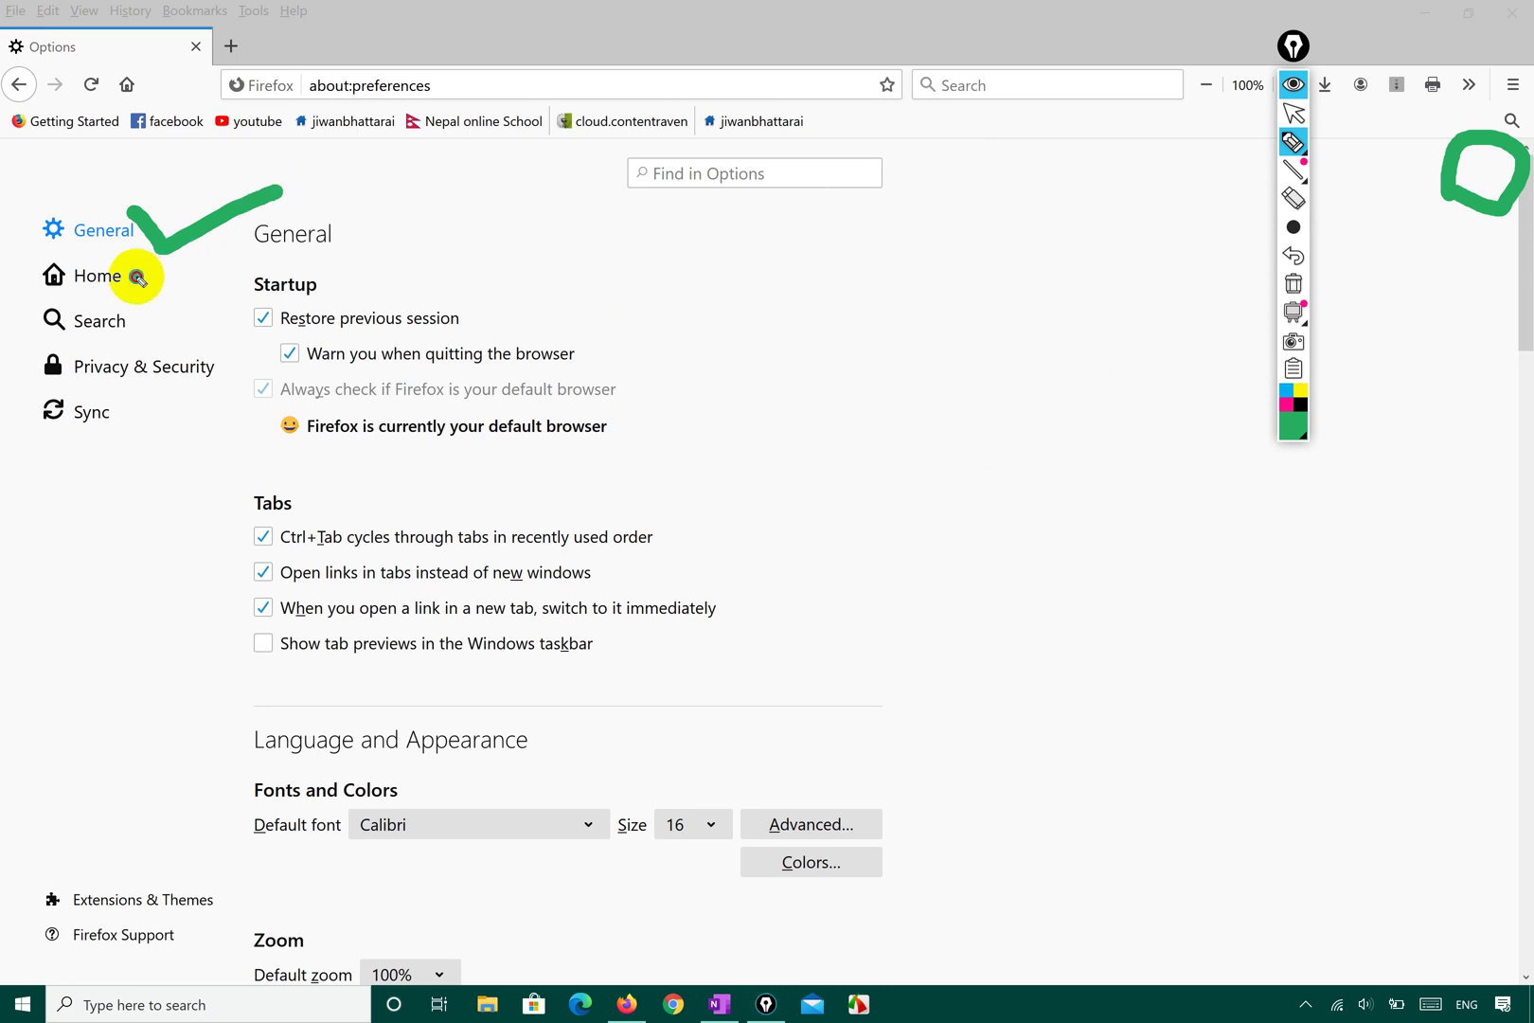
mouse_move(135, 272)
left_mouse_down()
mouse_move(157, 314)
mouse_move(305, 263)
left_mouse_up()
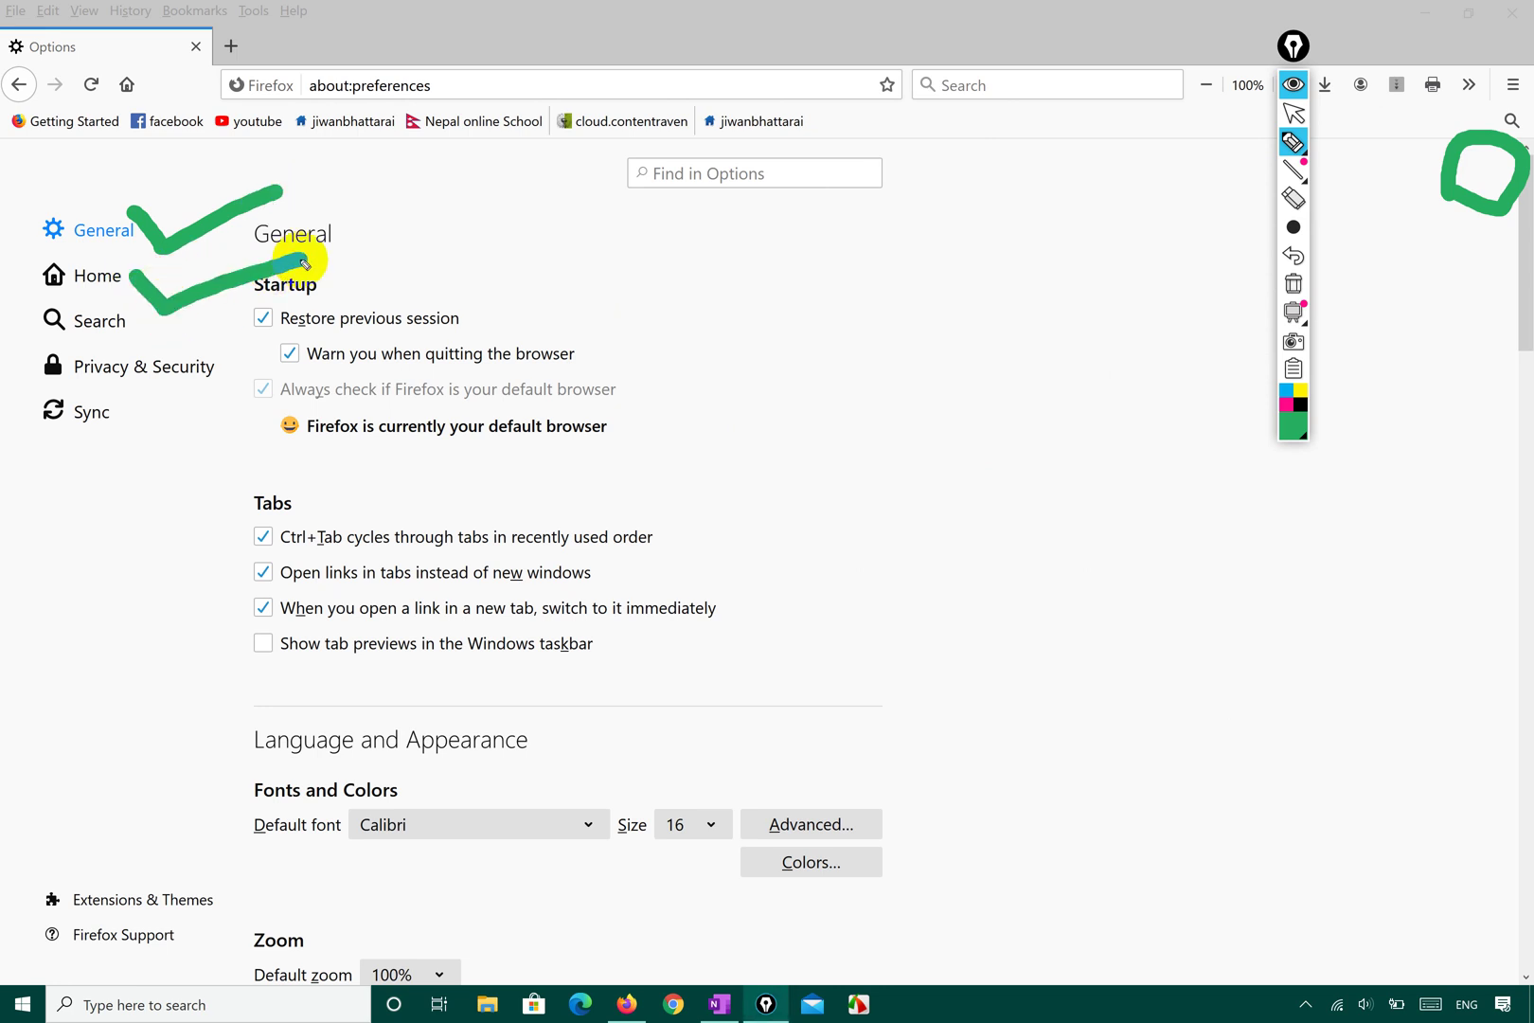
left_click_drag(128, 313, 282, 288)
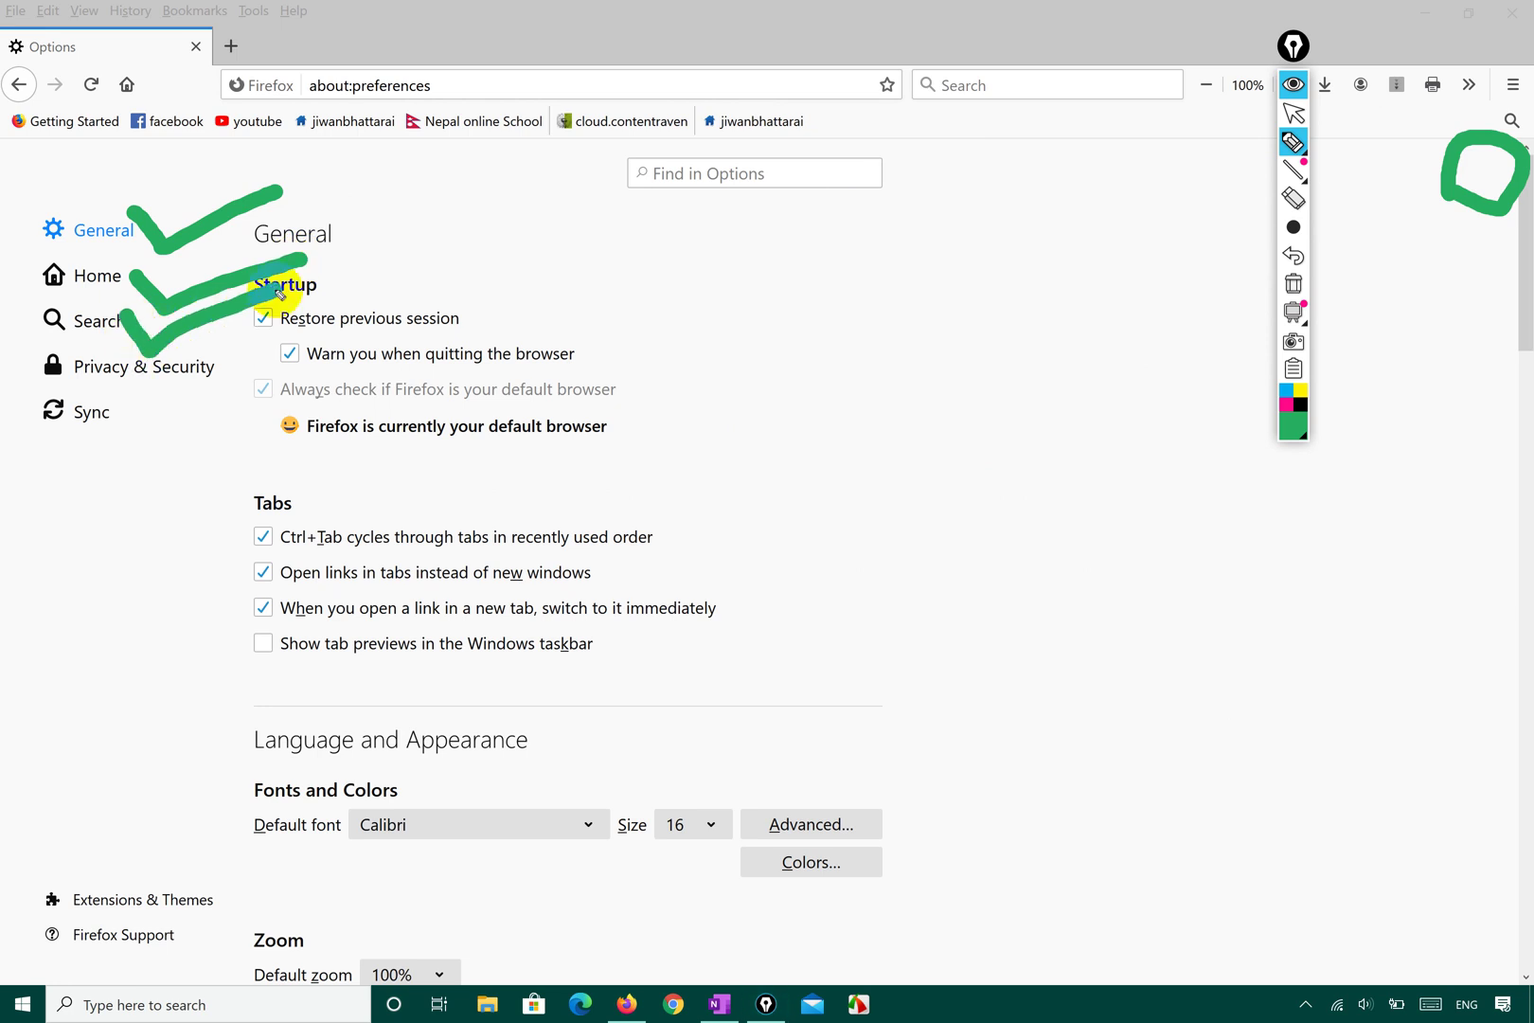
mouse_move(219, 363)
left_mouse_down()
mouse_move(263, 379)
mouse_move(218, 362)
mouse_move(282, 354)
mouse_move(199, 363)
left_mouse_up()
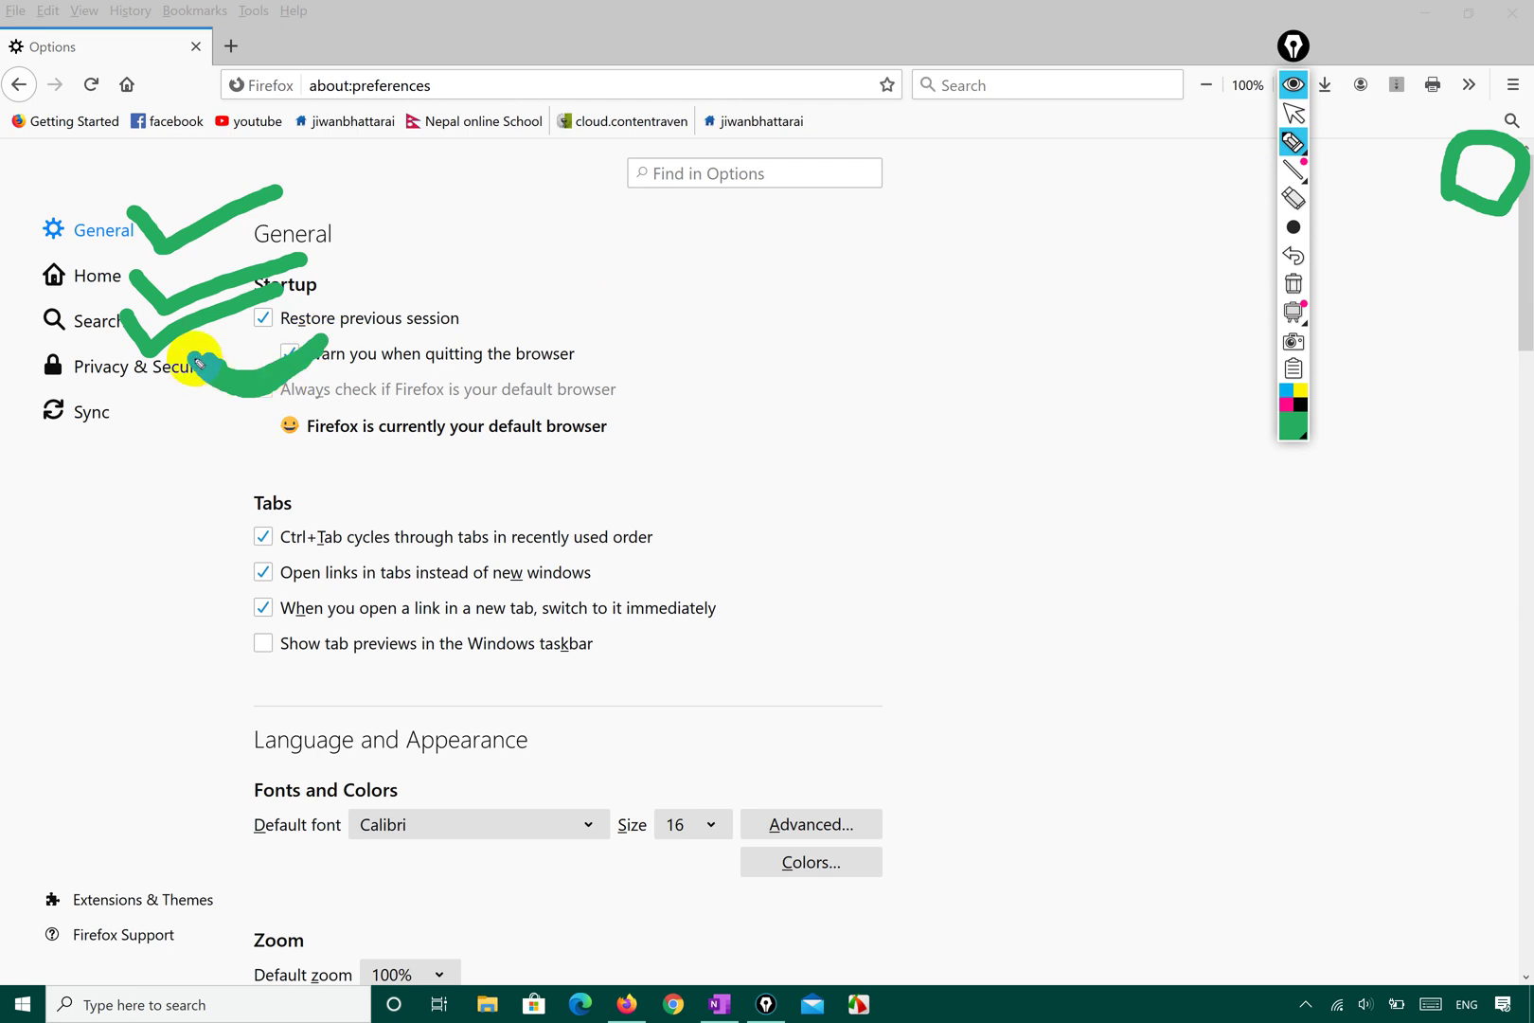
Clear all screen annotations and open the Privacy & Security settings
left_click(1294, 286)
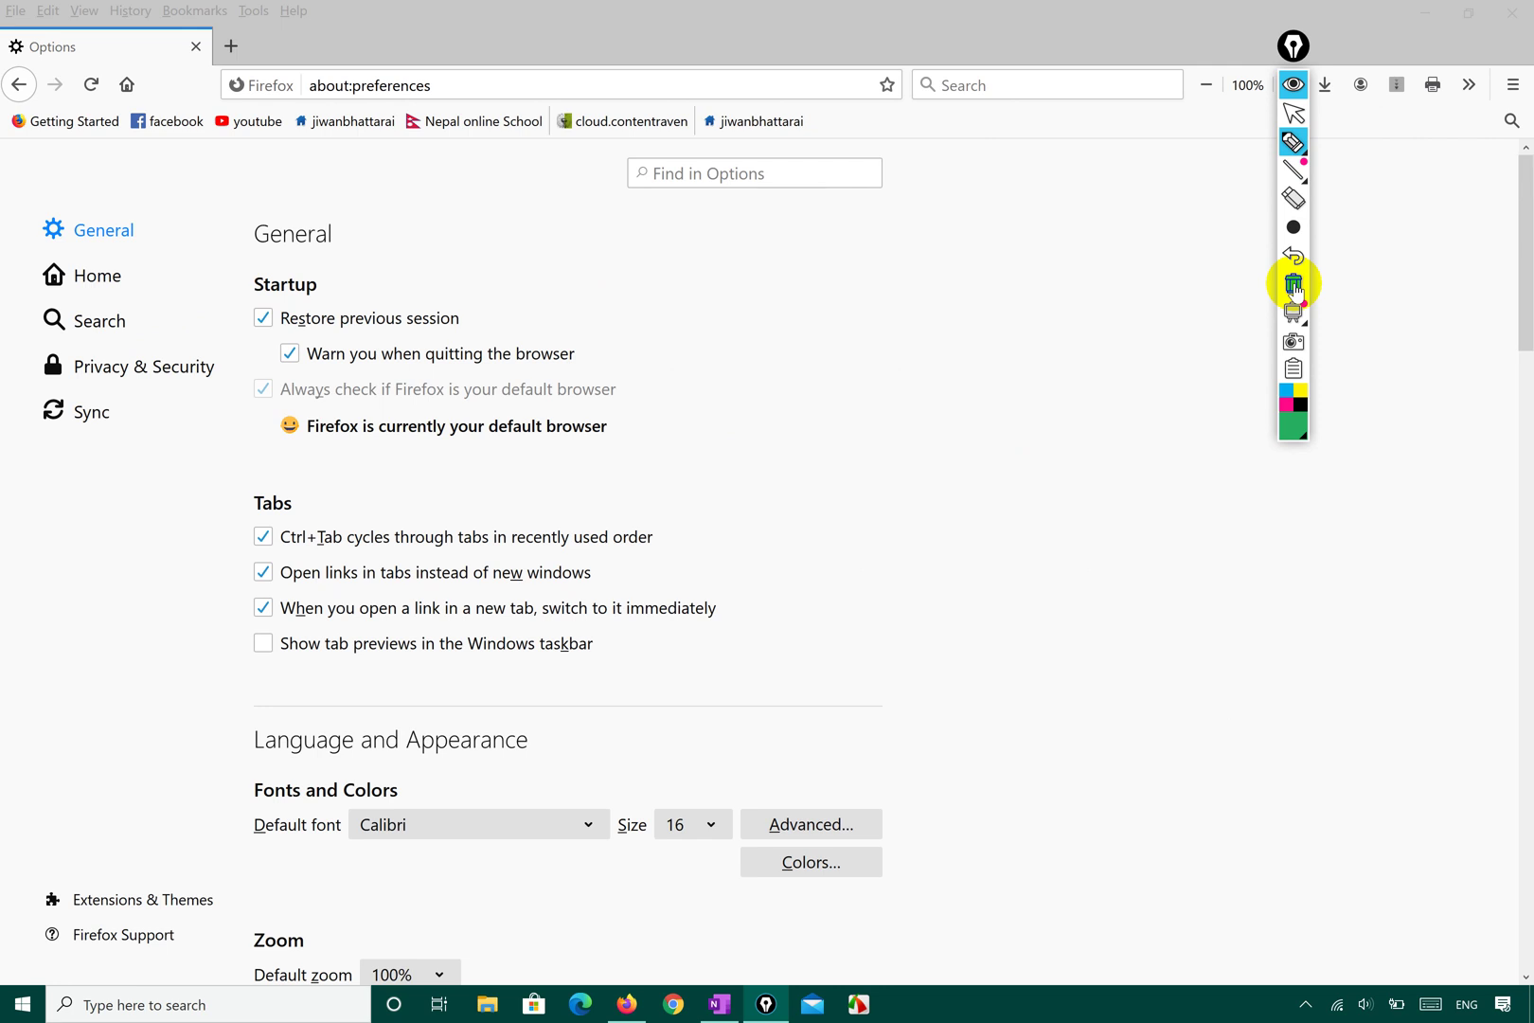
left_click(1292, 115)
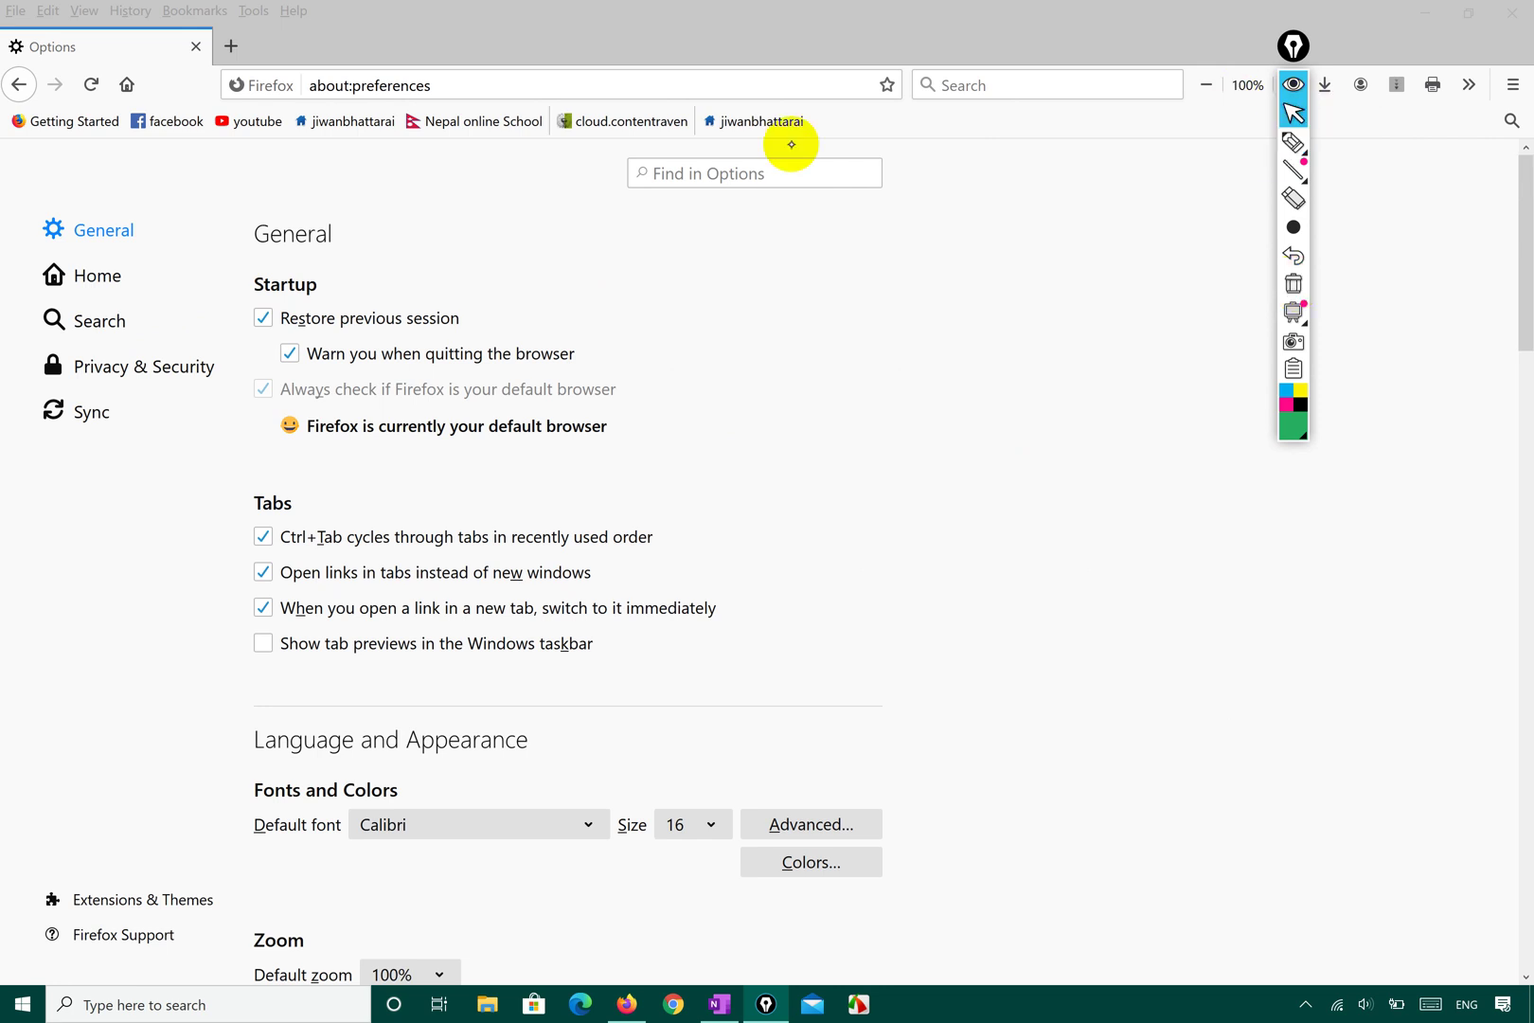
left_click(159, 366)
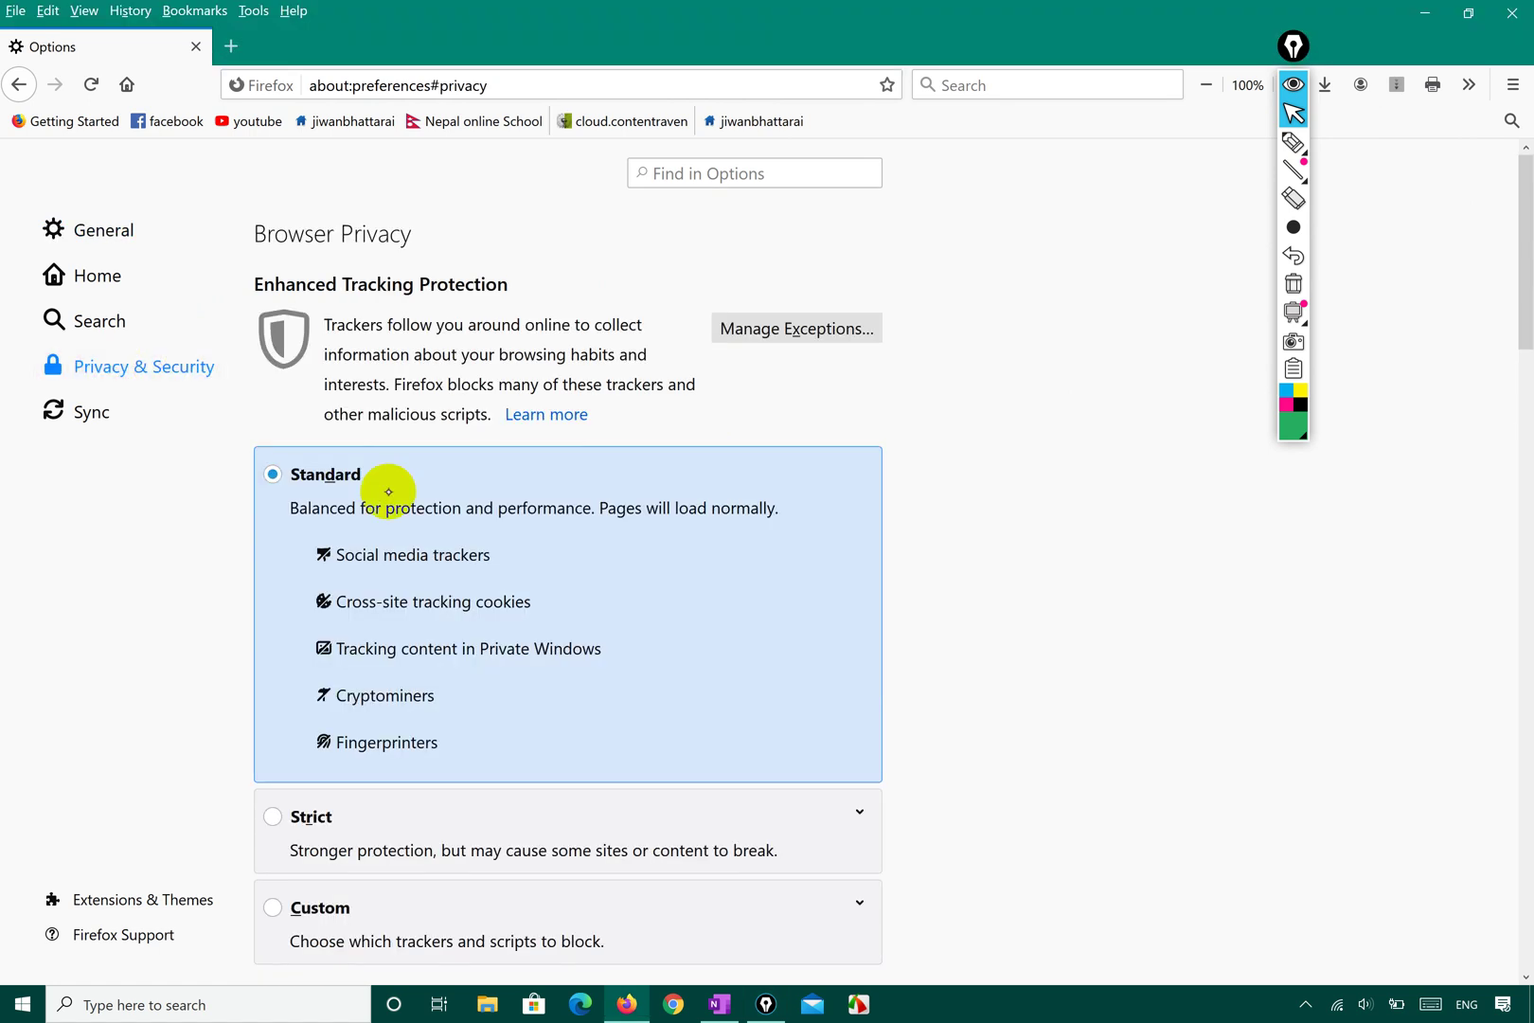
Draw a large green tick over the Cookies and Site Data section with the annotation pen
scroll(425, 602, "down", 5)
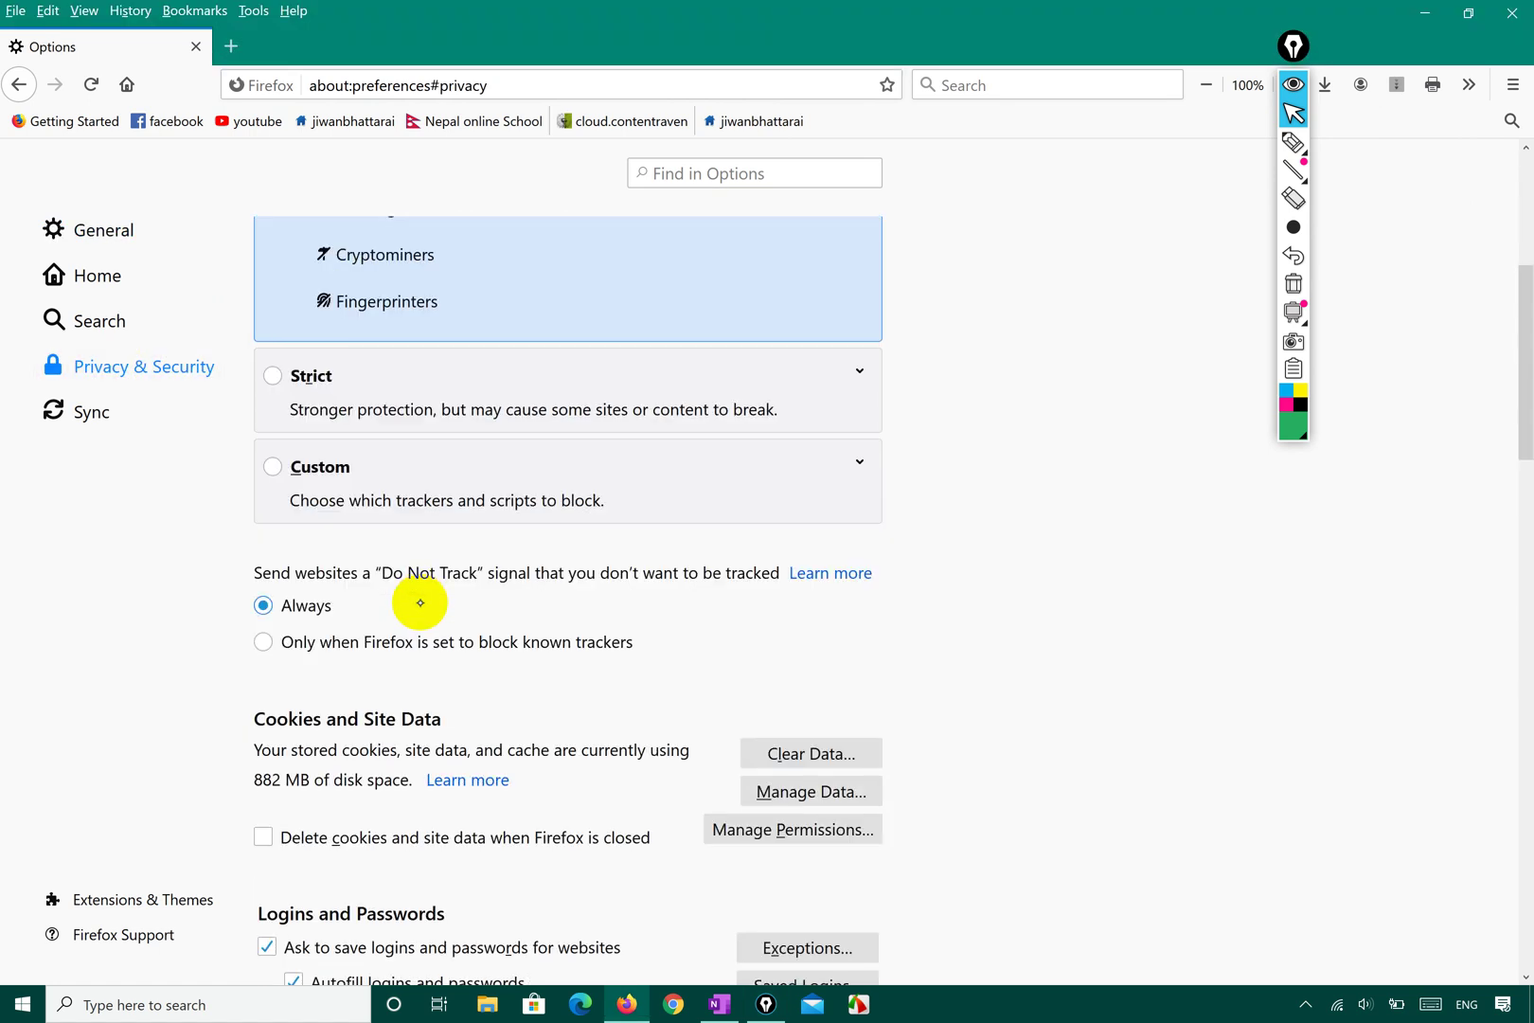
scroll(419, 602, "down", 4)
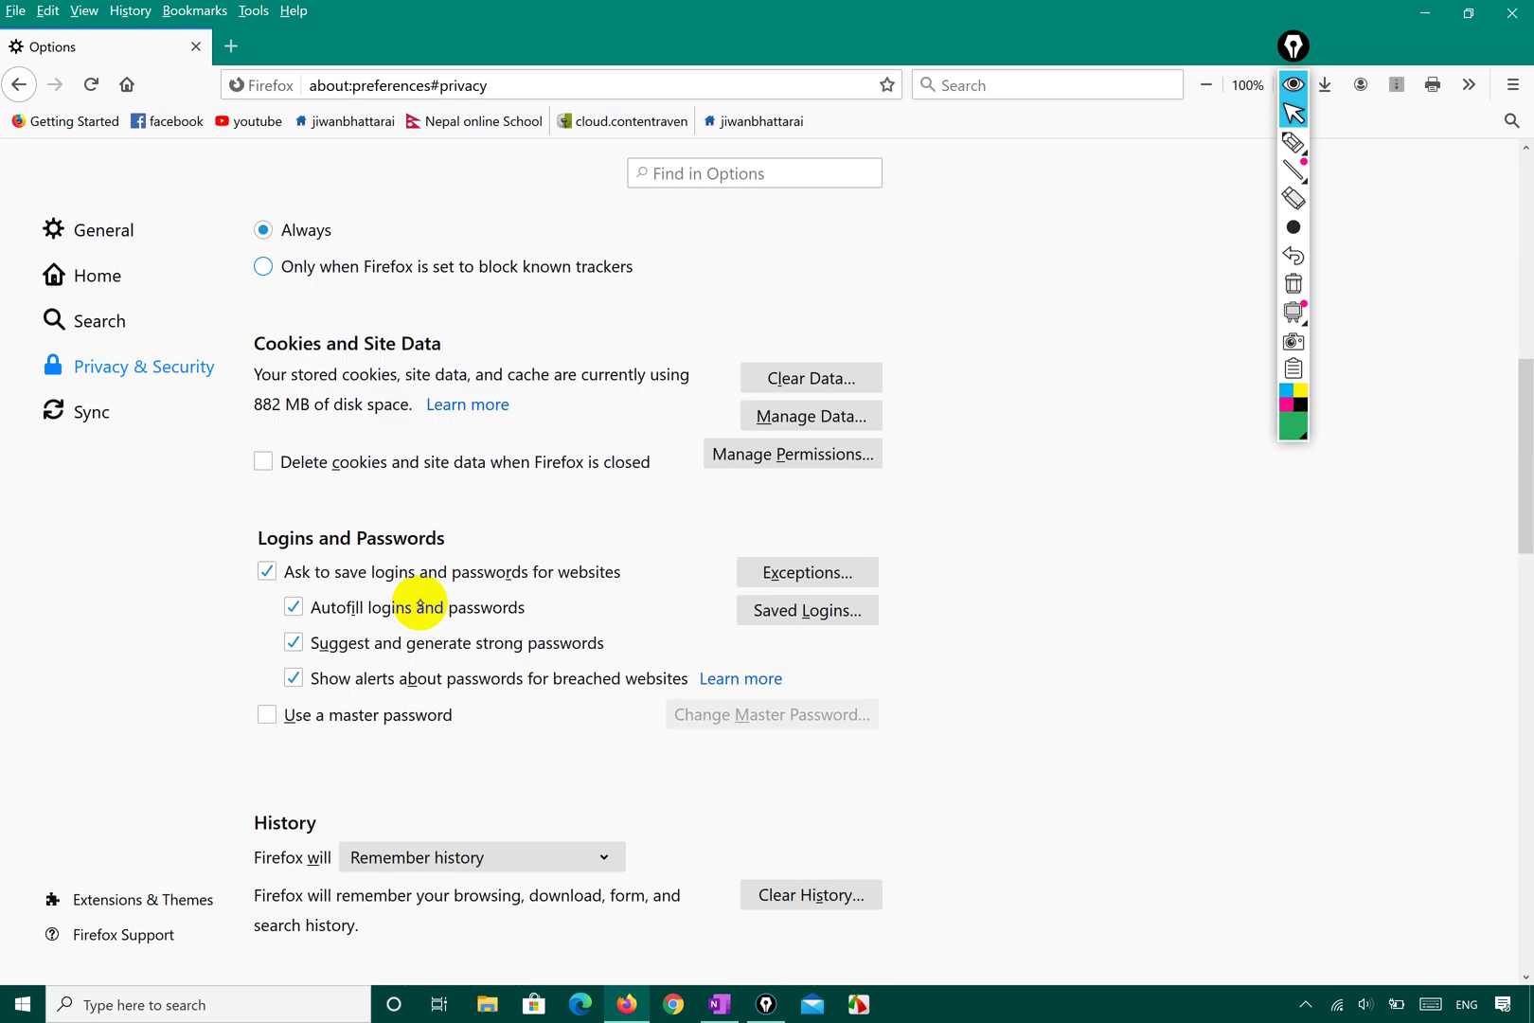
scroll(420, 606, "down", 2)
left_click(1294, 142)
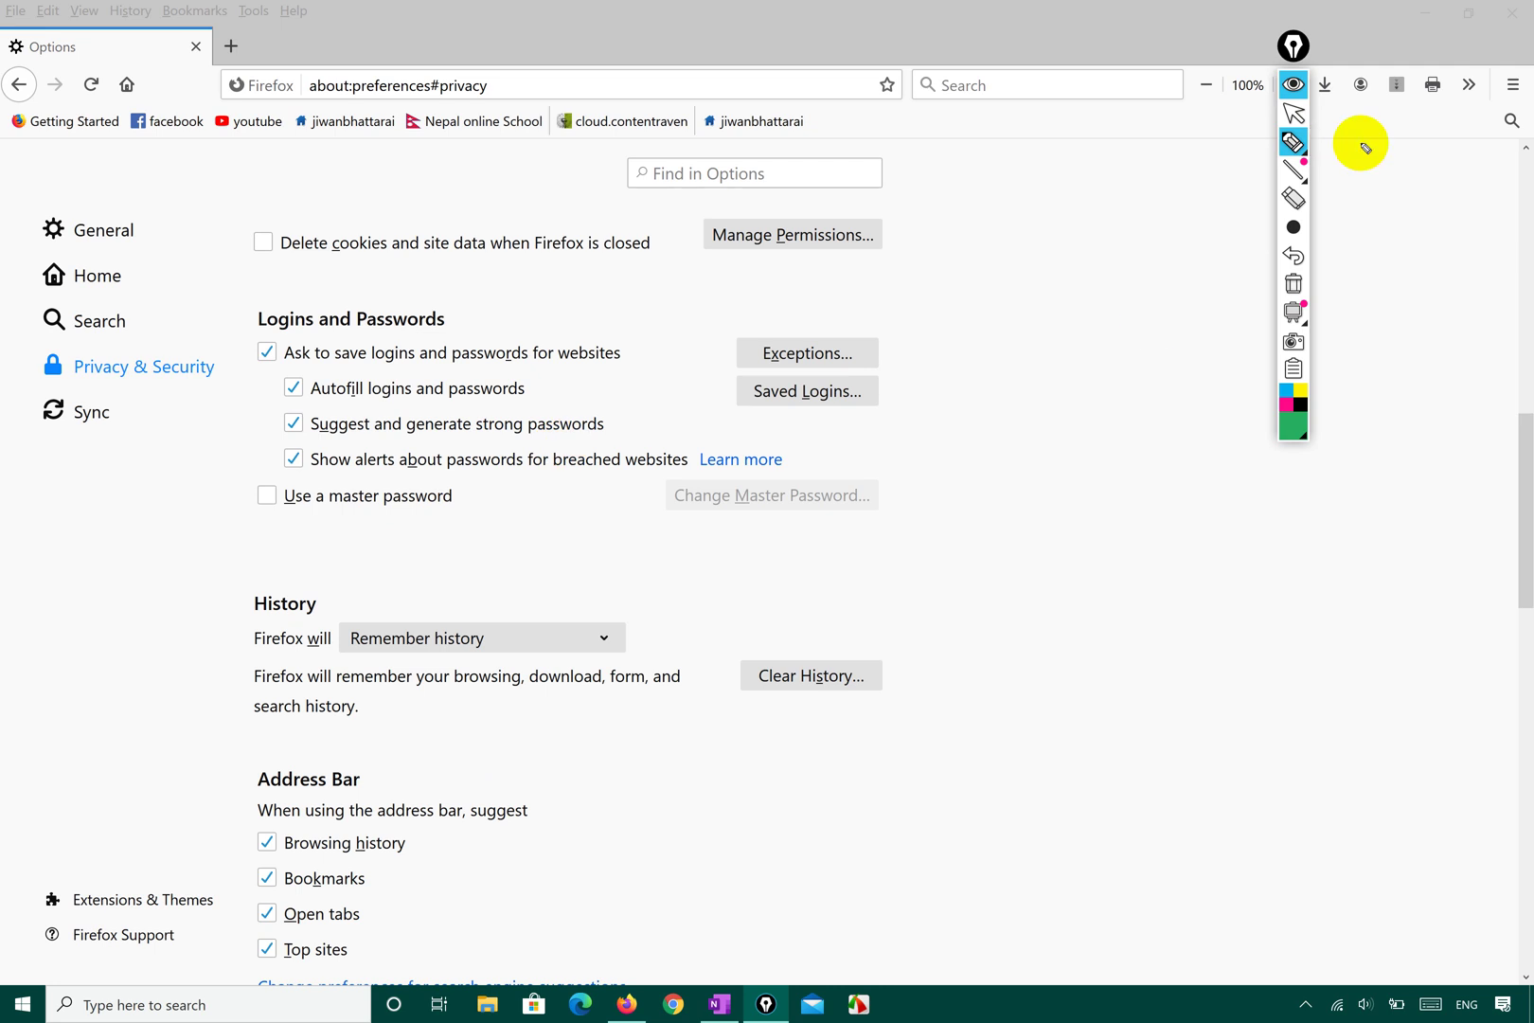
left_click(1294, 113)
scroll(872, 387, "up", 4)
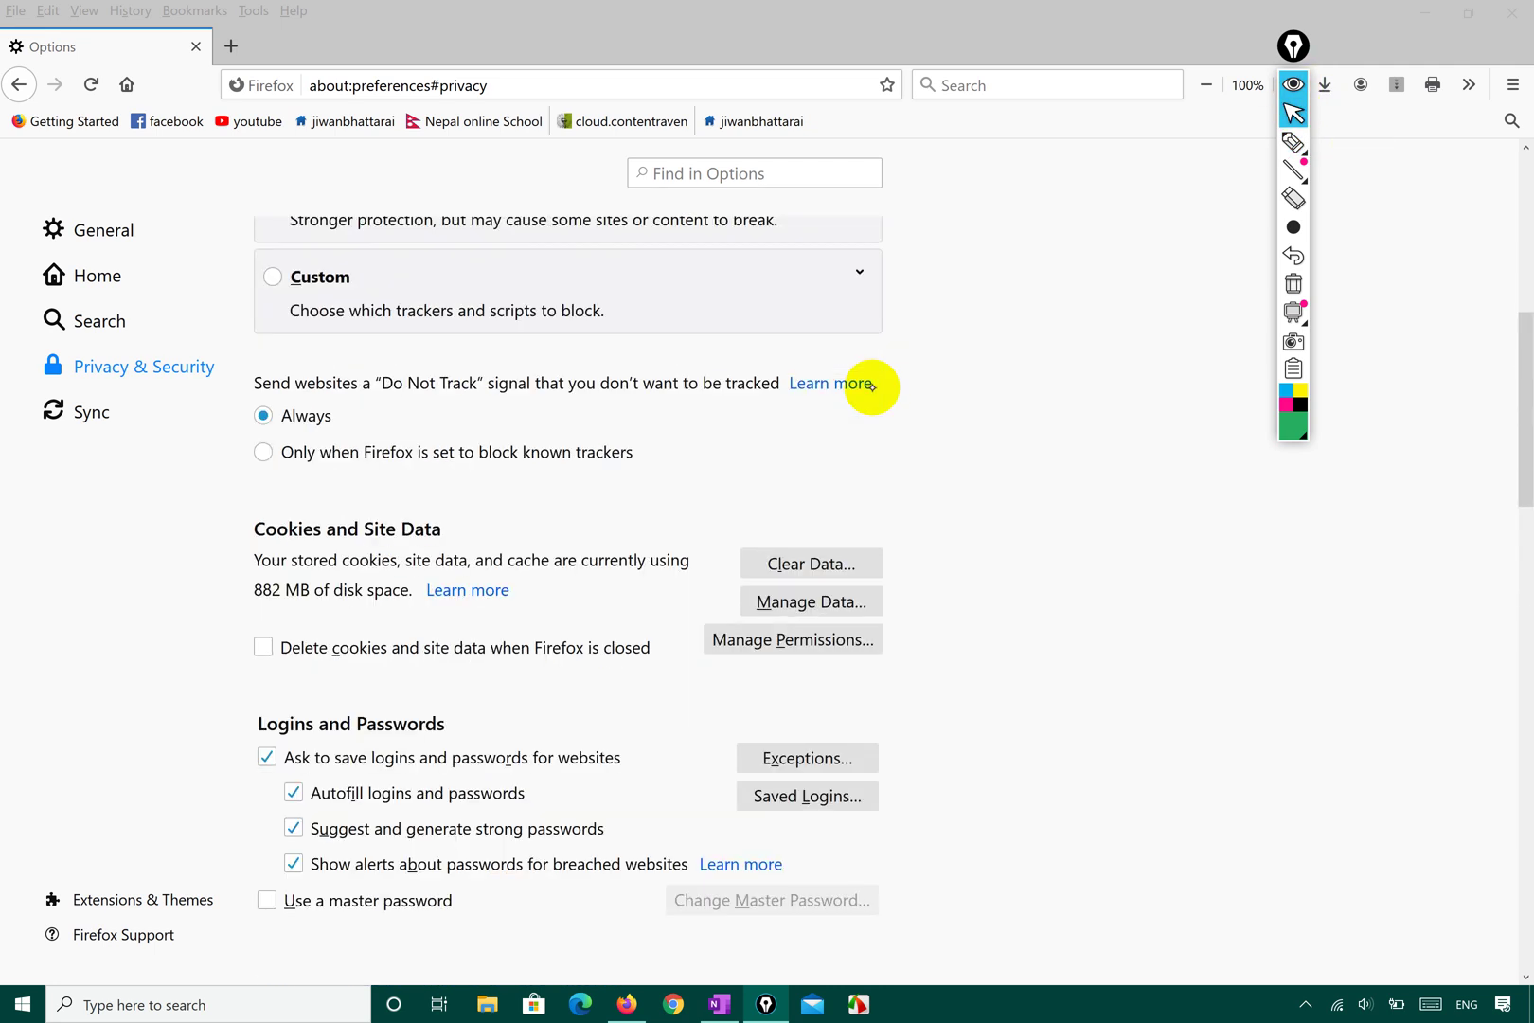
left_click(1294, 142)
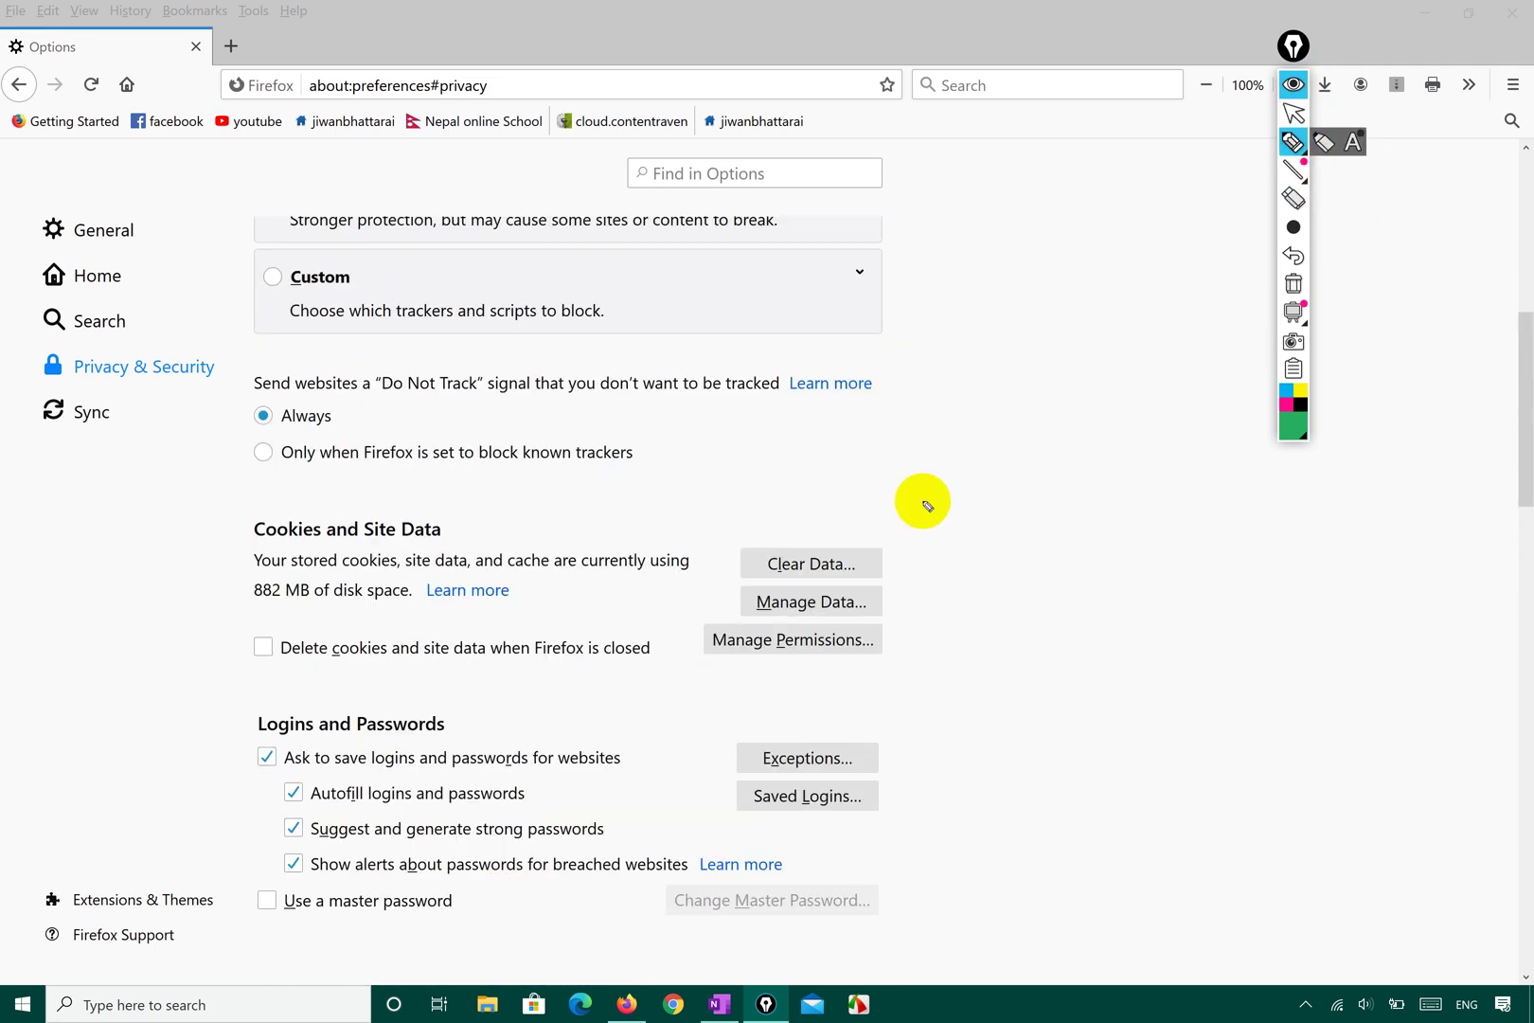
mouse_move(196, 535)
left_mouse_down()
mouse_move(228, 611)
mouse_move(301, 548)
mouse_move(561, 505)
left_mouse_up()
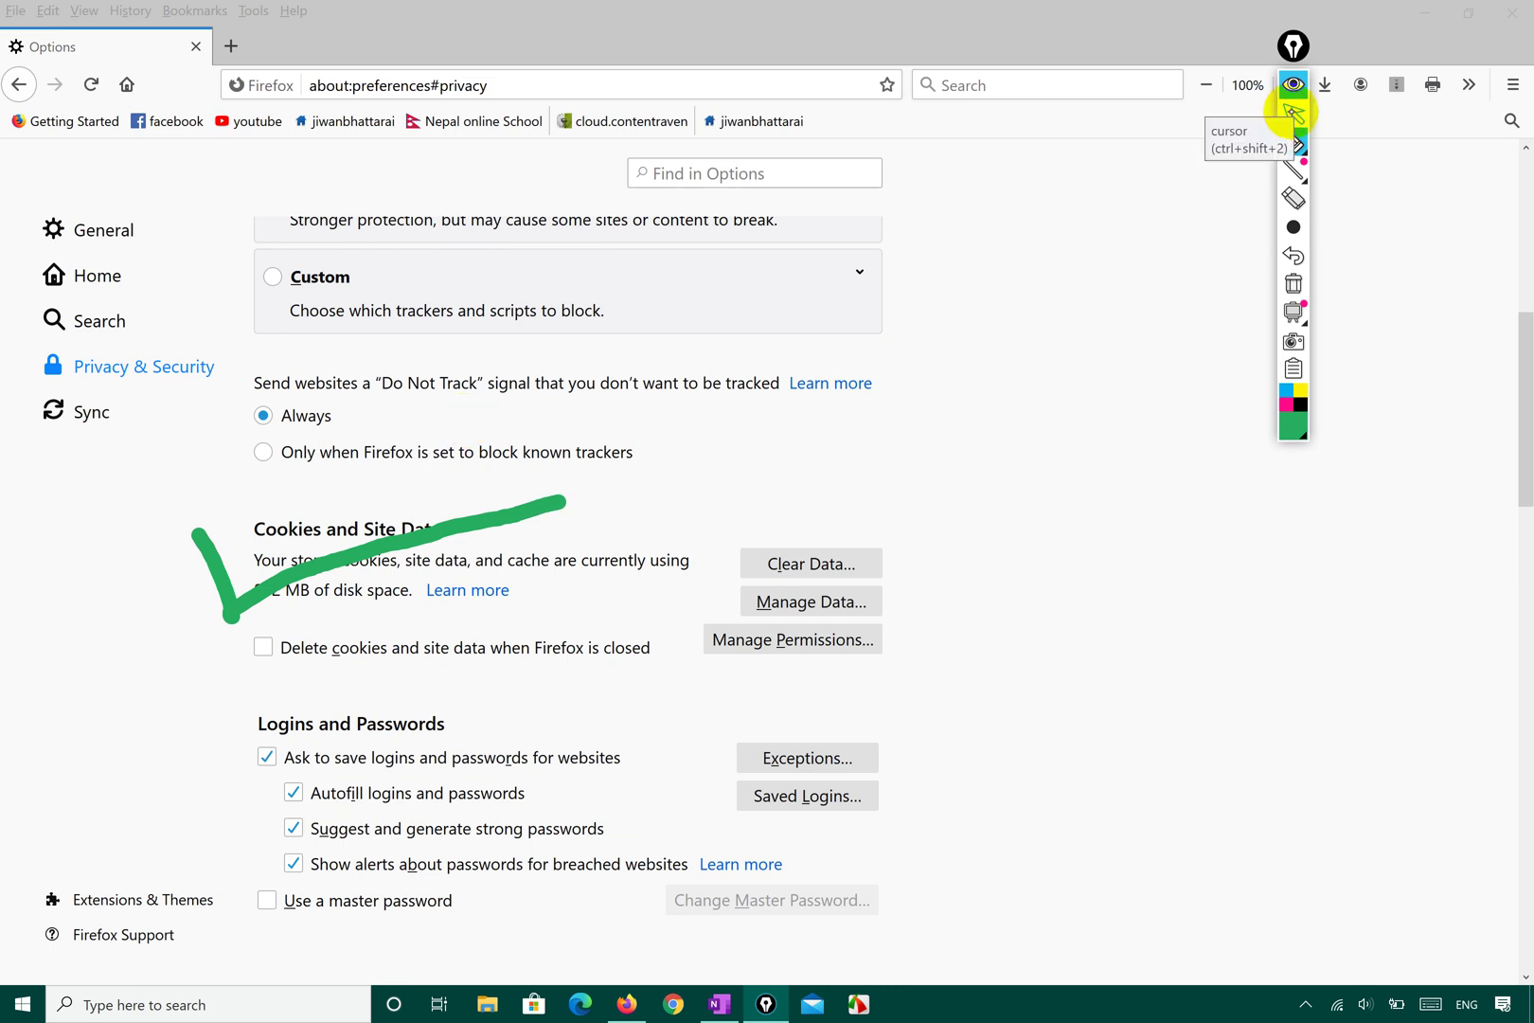
Clear the previous annotation and draw a green tick beside the Permissions heading
left_click(1292, 113)
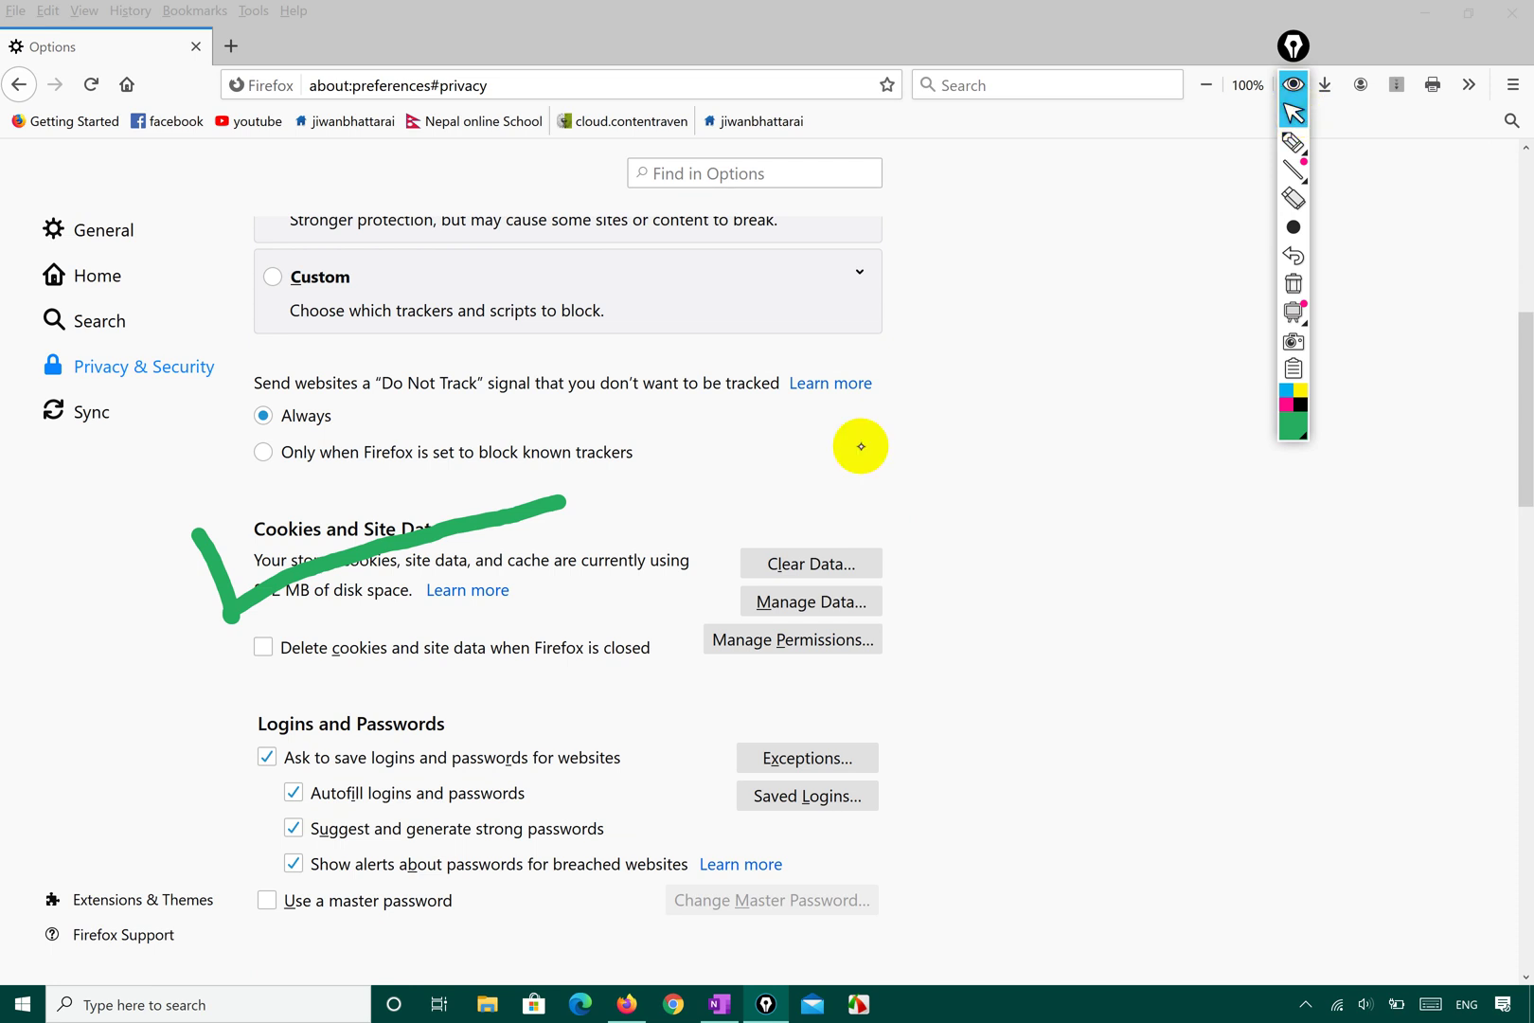
scroll(468, 744, "down", 4)
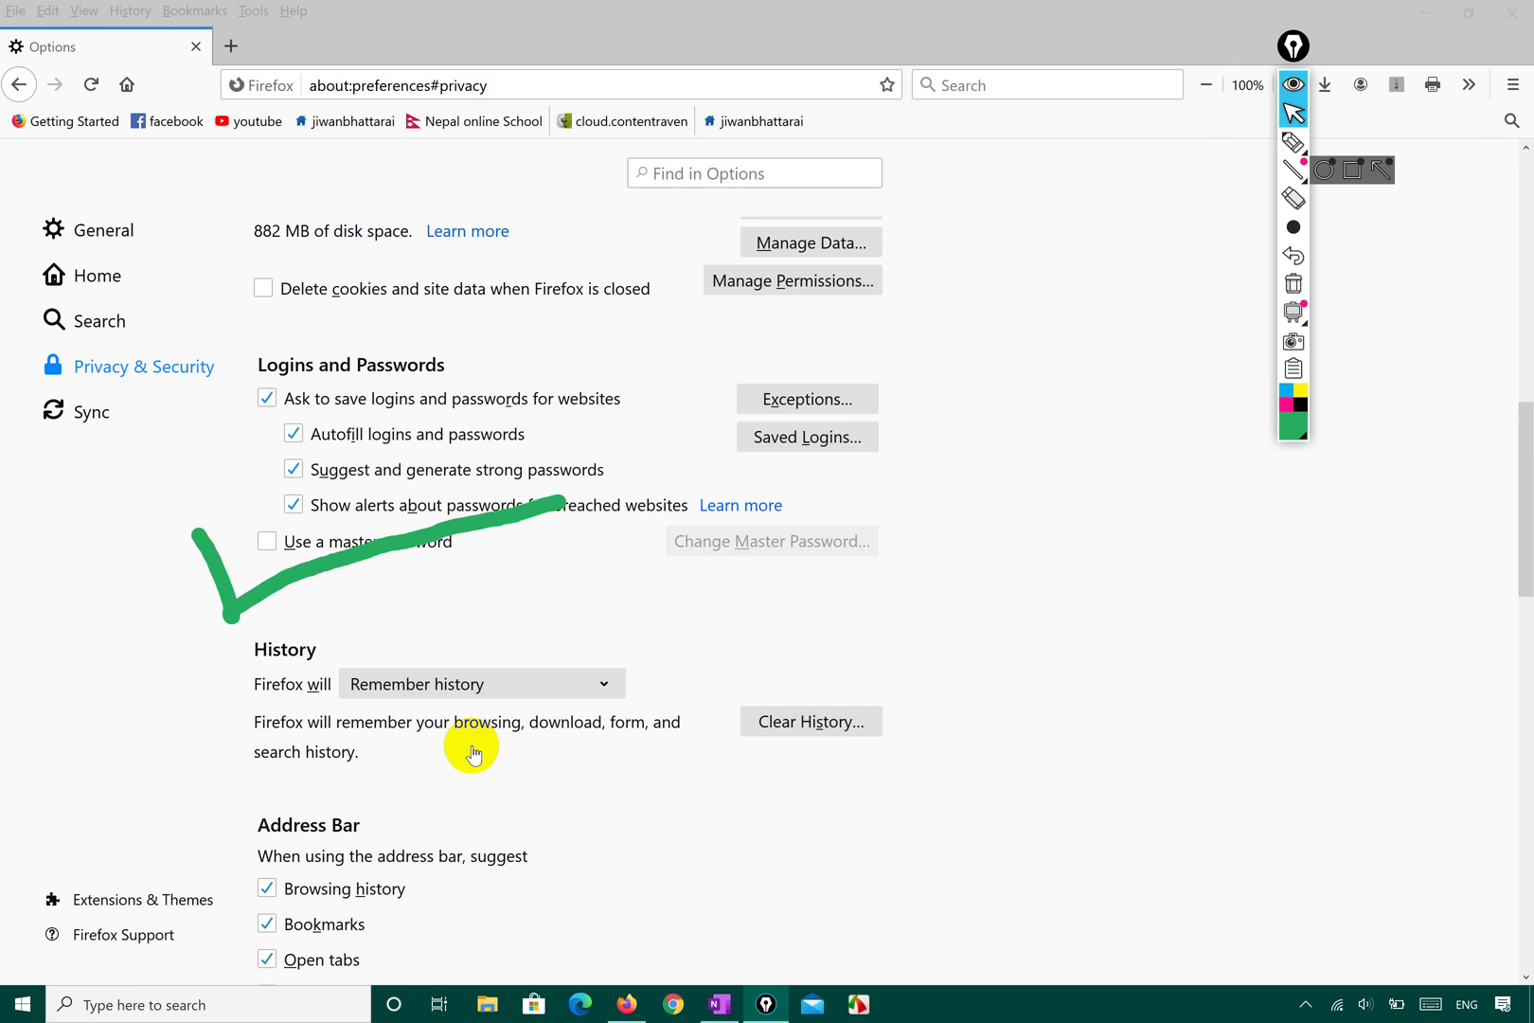
scroll(474, 753, "down", 7)
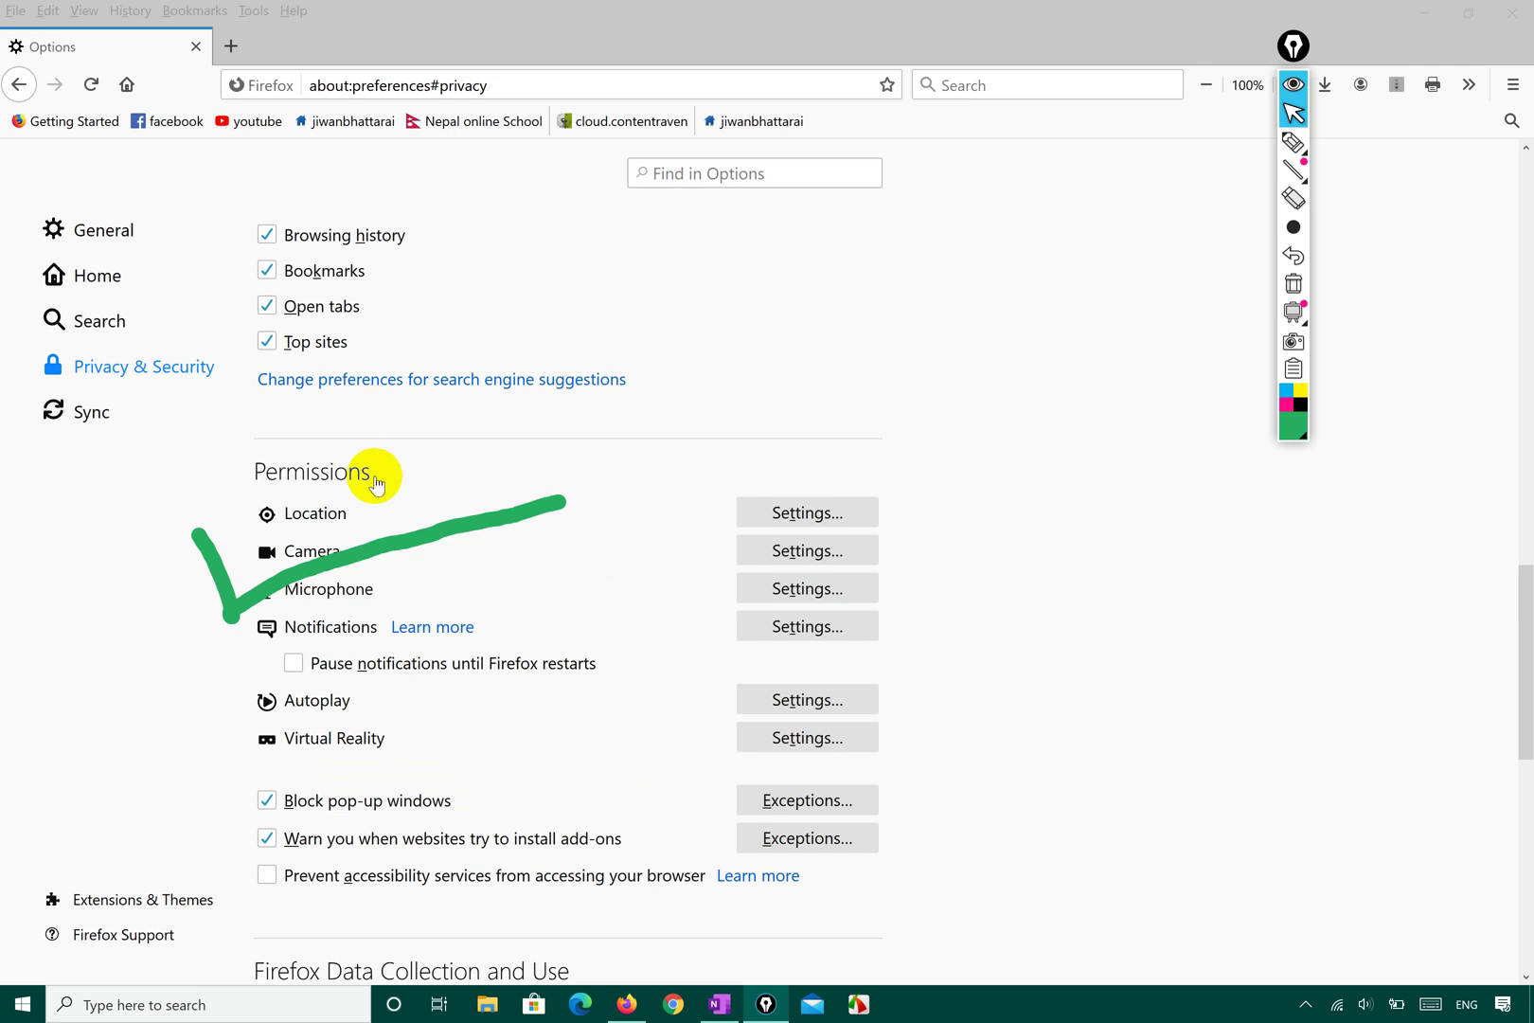
left_click(1292, 283)
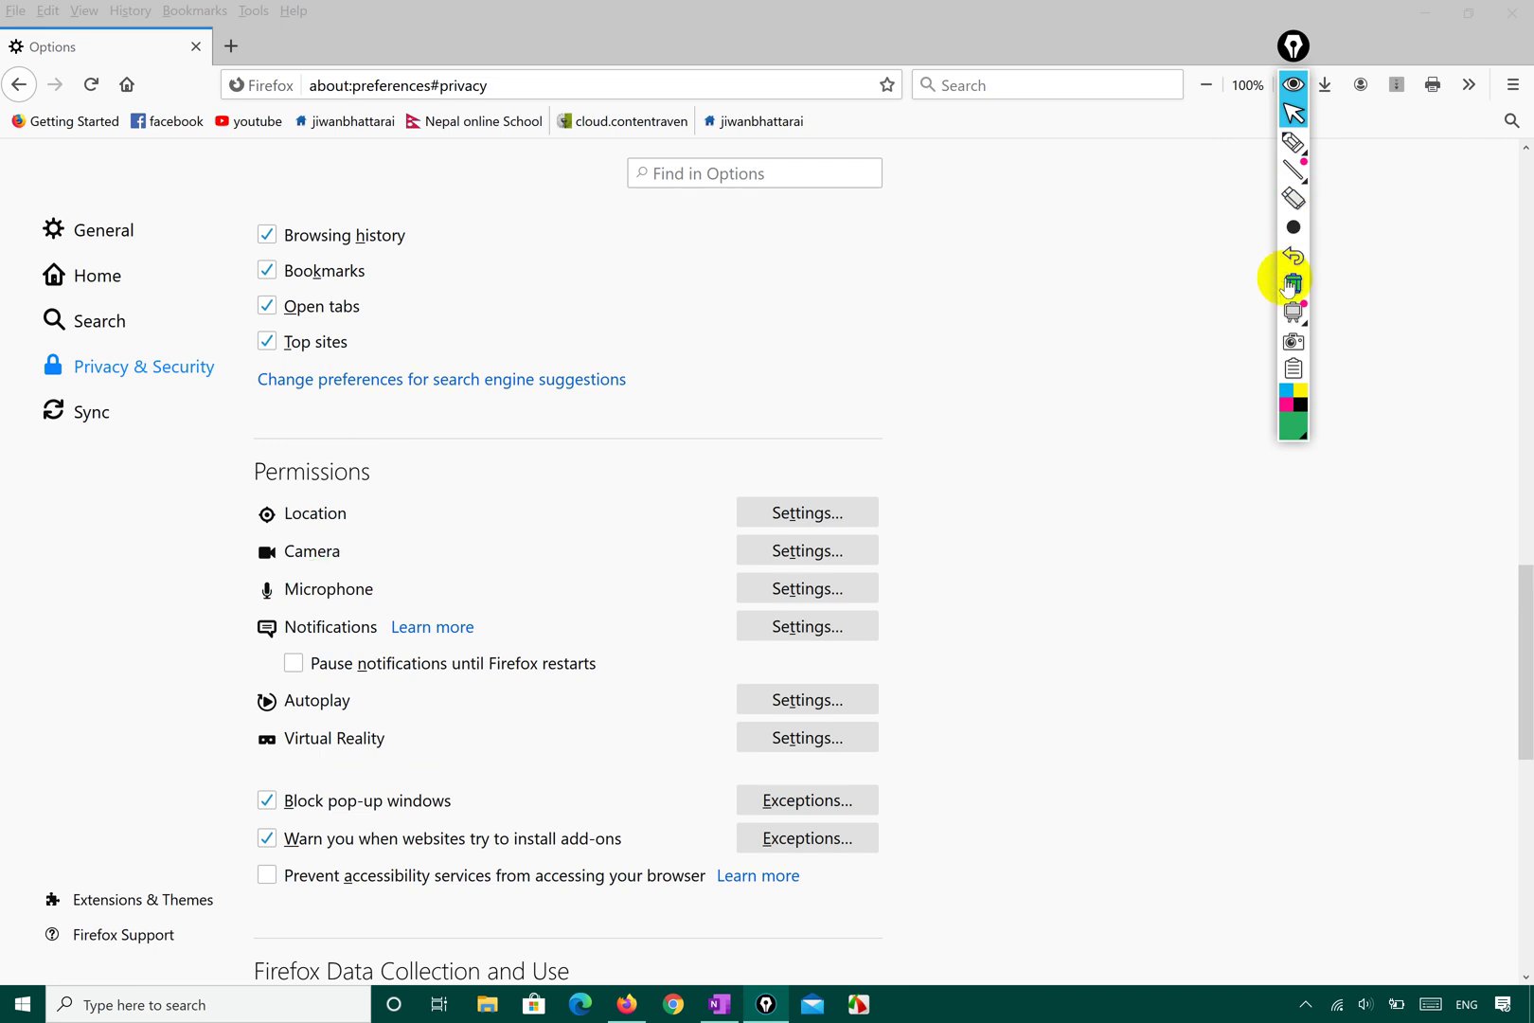
left_click(1292, 142)
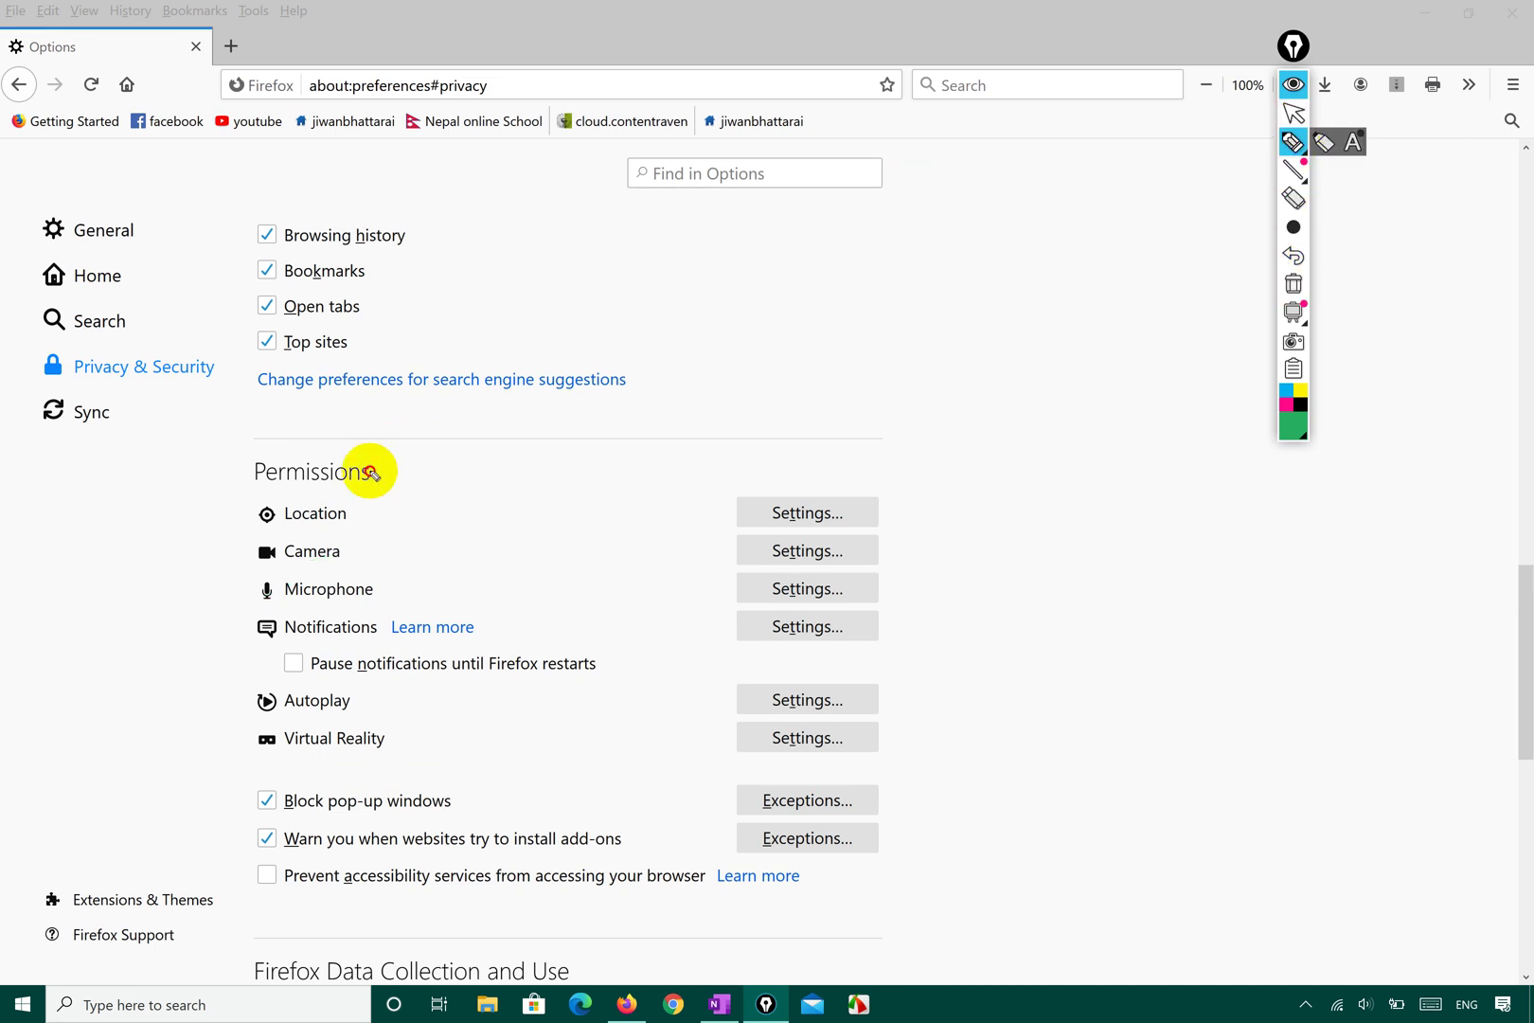
left_click_drag(369, 468, 557, 422)
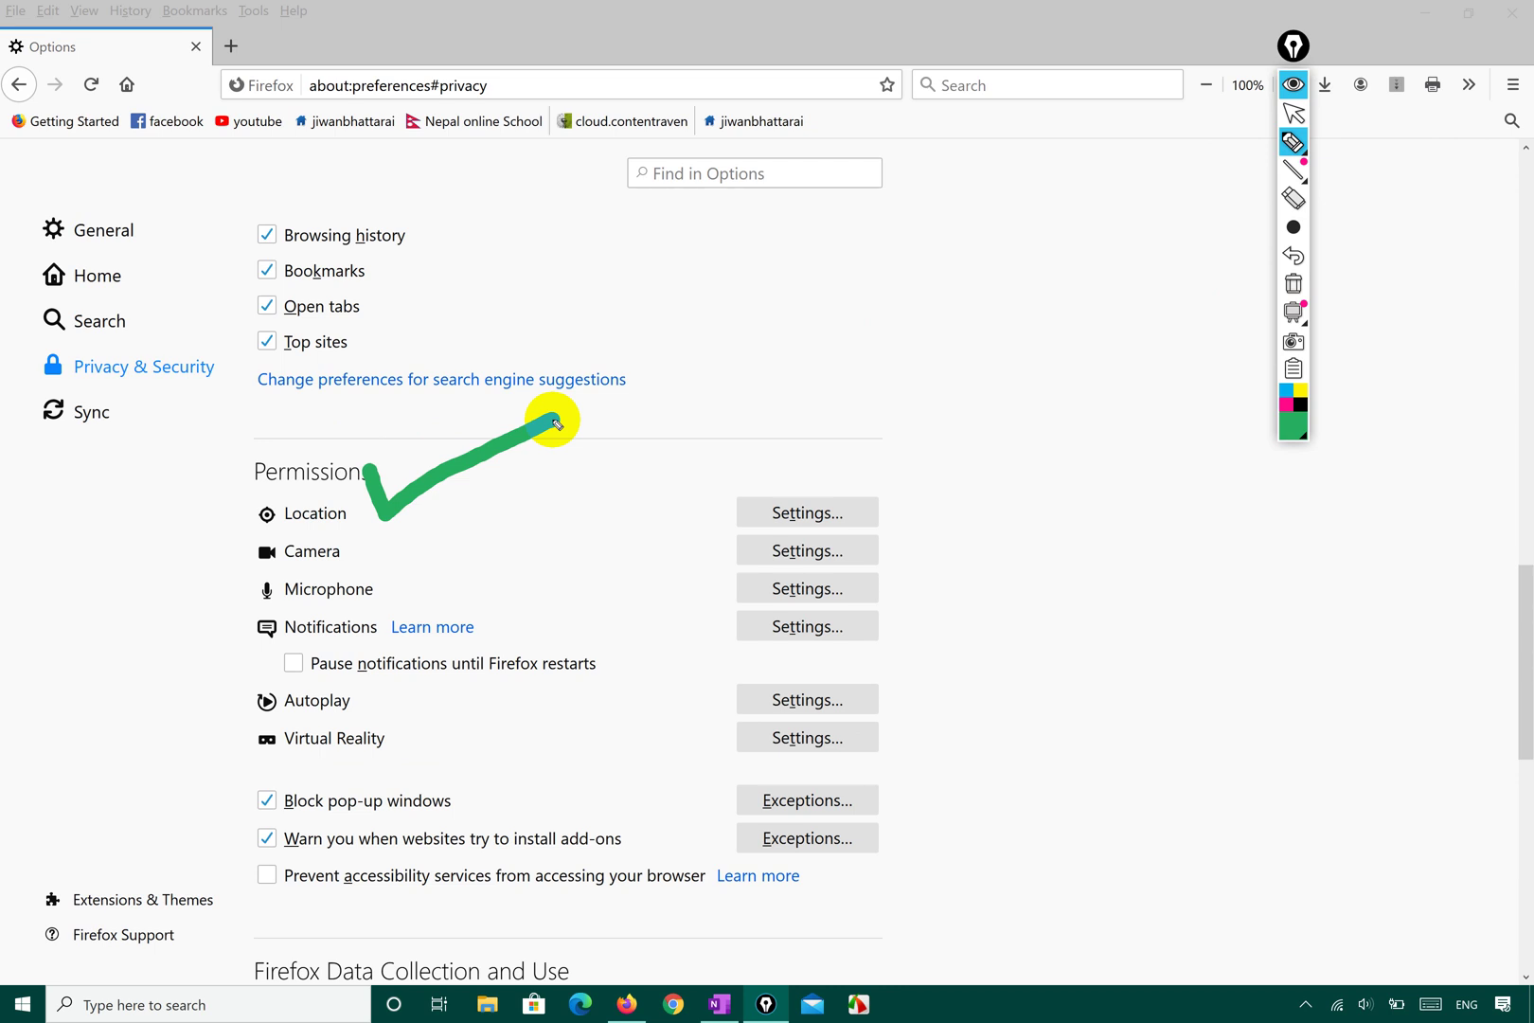
Clear the tick and, with a thinner green pen, draw lines linking Location, Camera, Microphone, Notifications, Autoplay and Virtual Reality to their settings
left_click(1292, 283)
left_click(1294, 227)
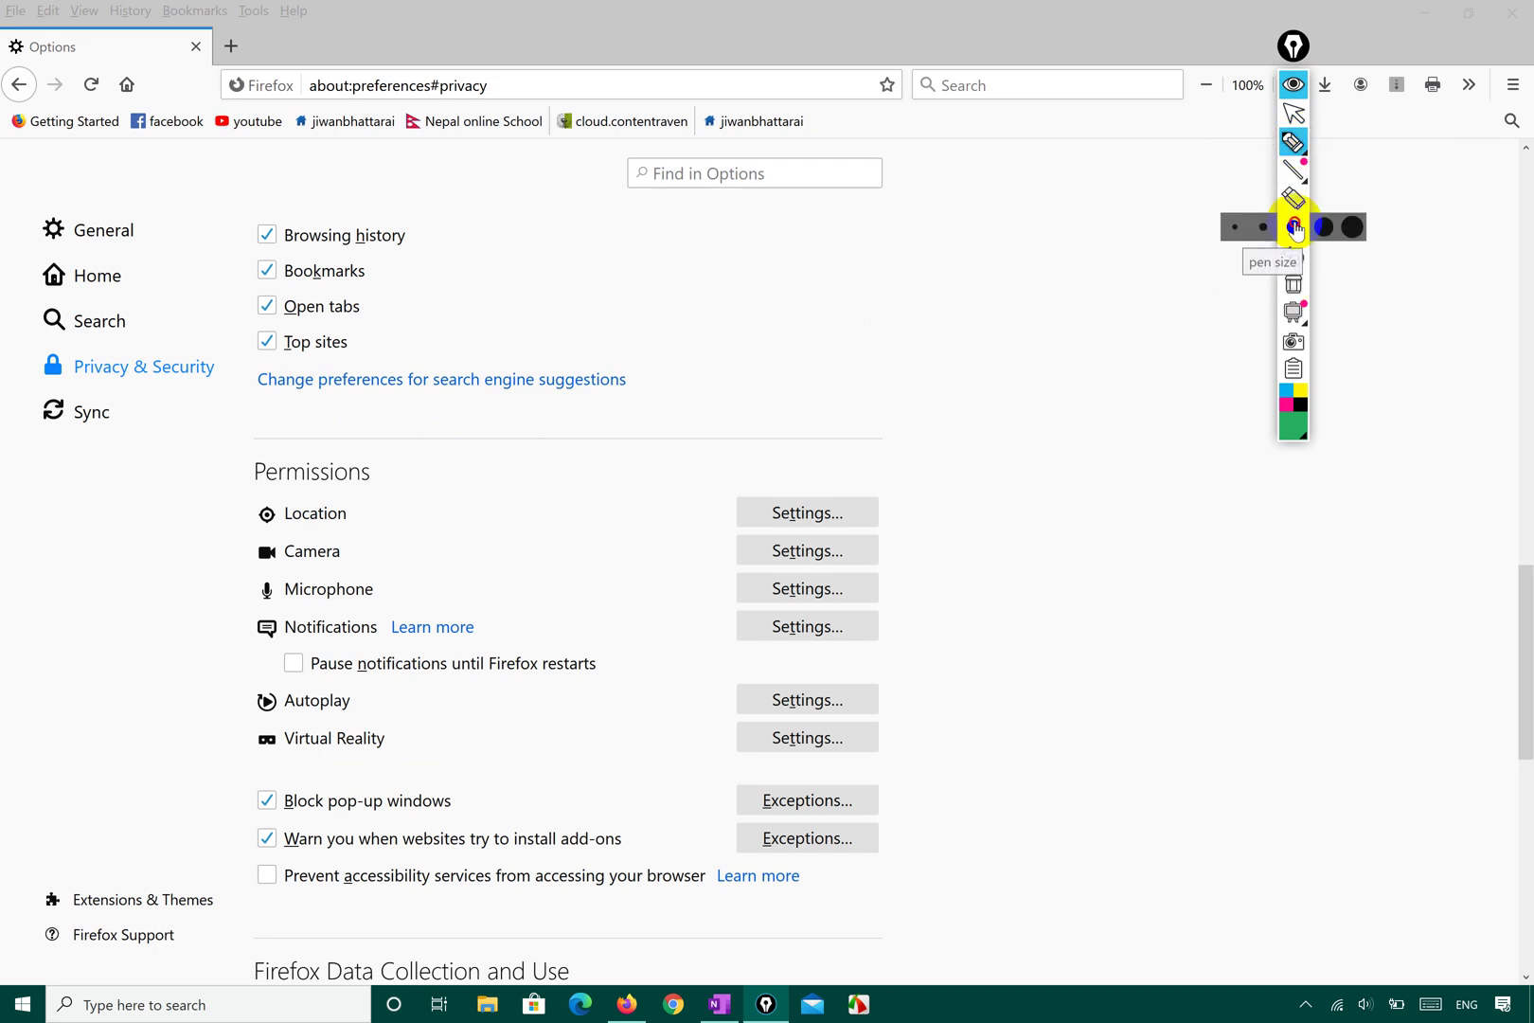
left_click(1263, 227)
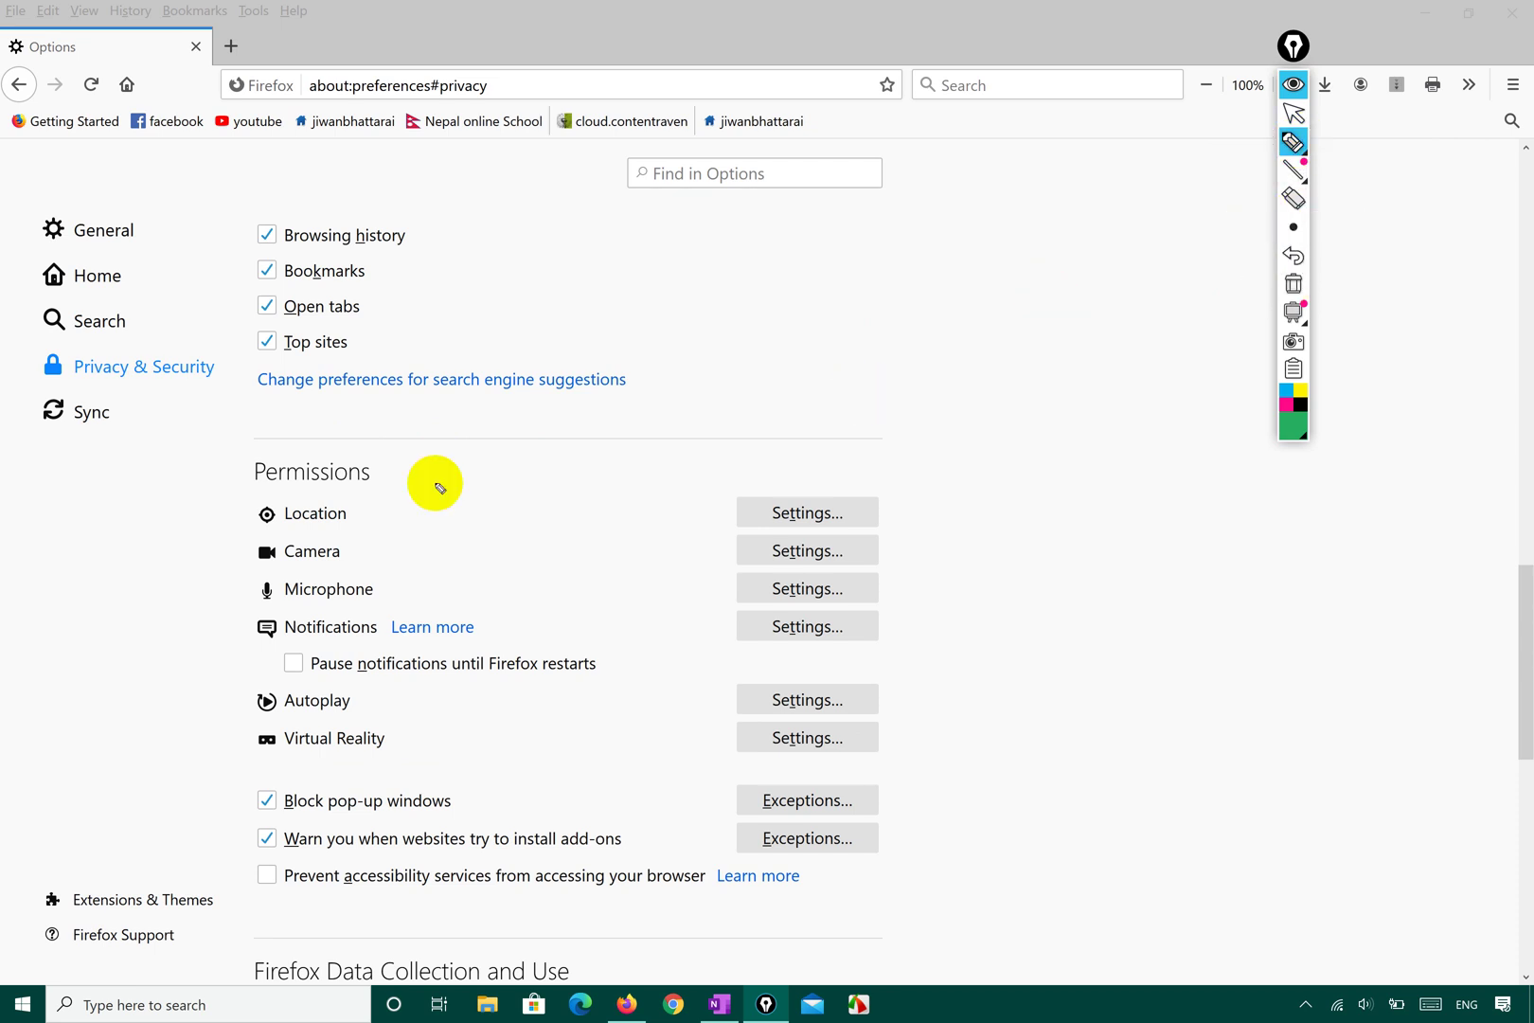
left_click_drag(352, 514, 719, 516)
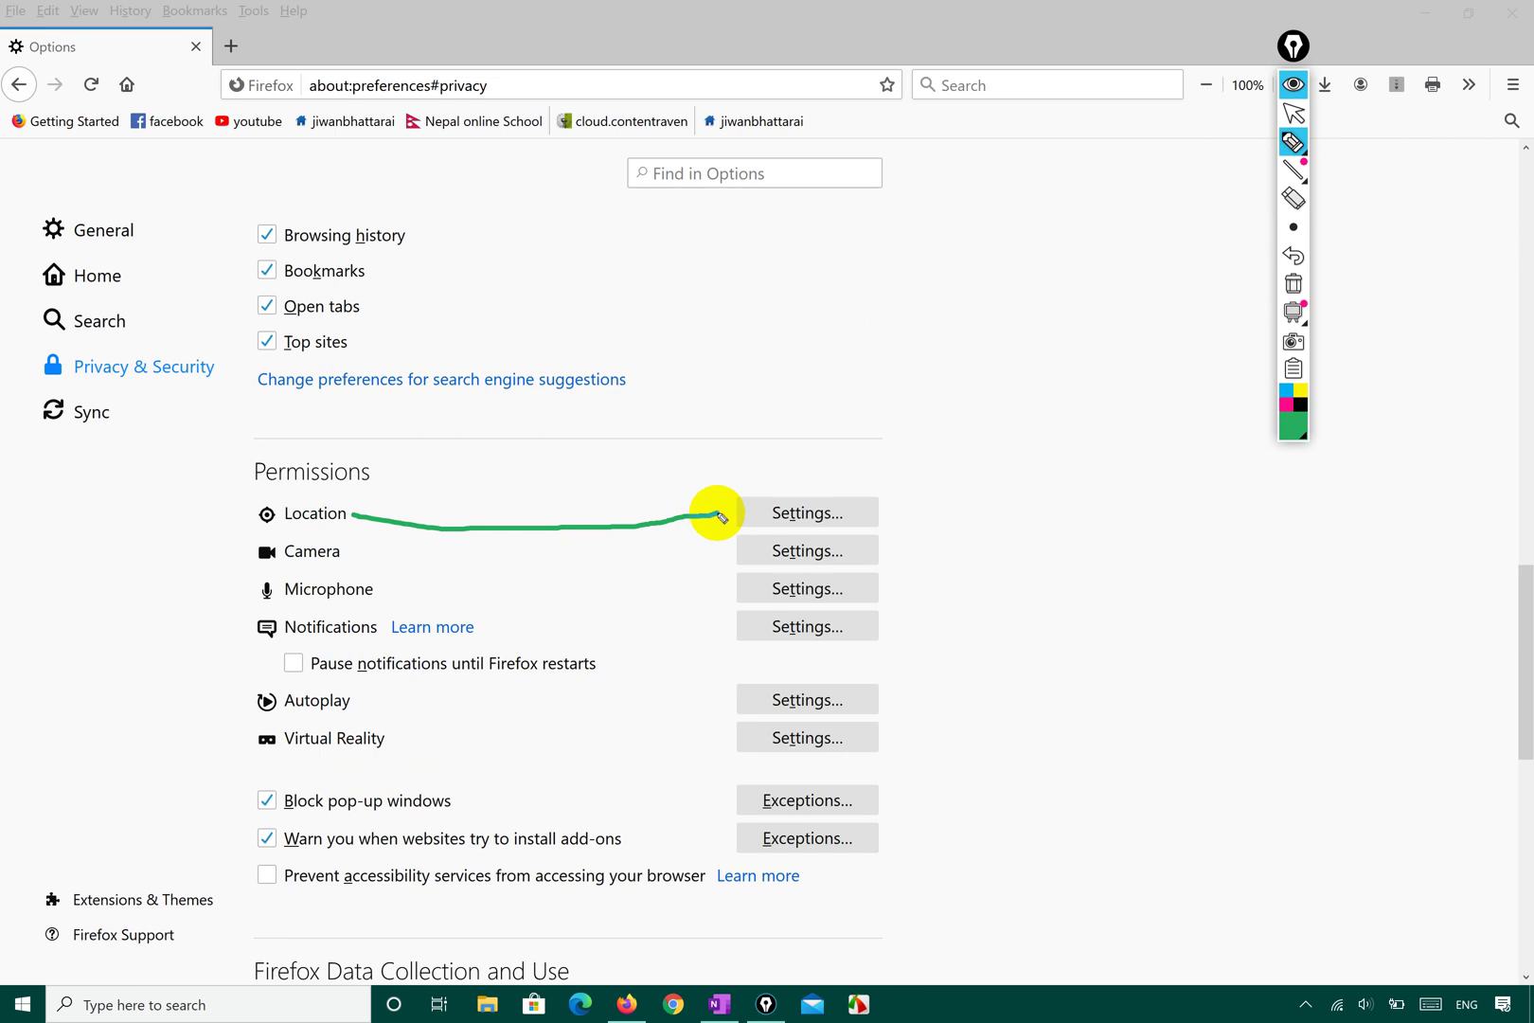
left_click_drag(339, 550, 729, 550)
left_click_drag(377, 591, 731, 590)
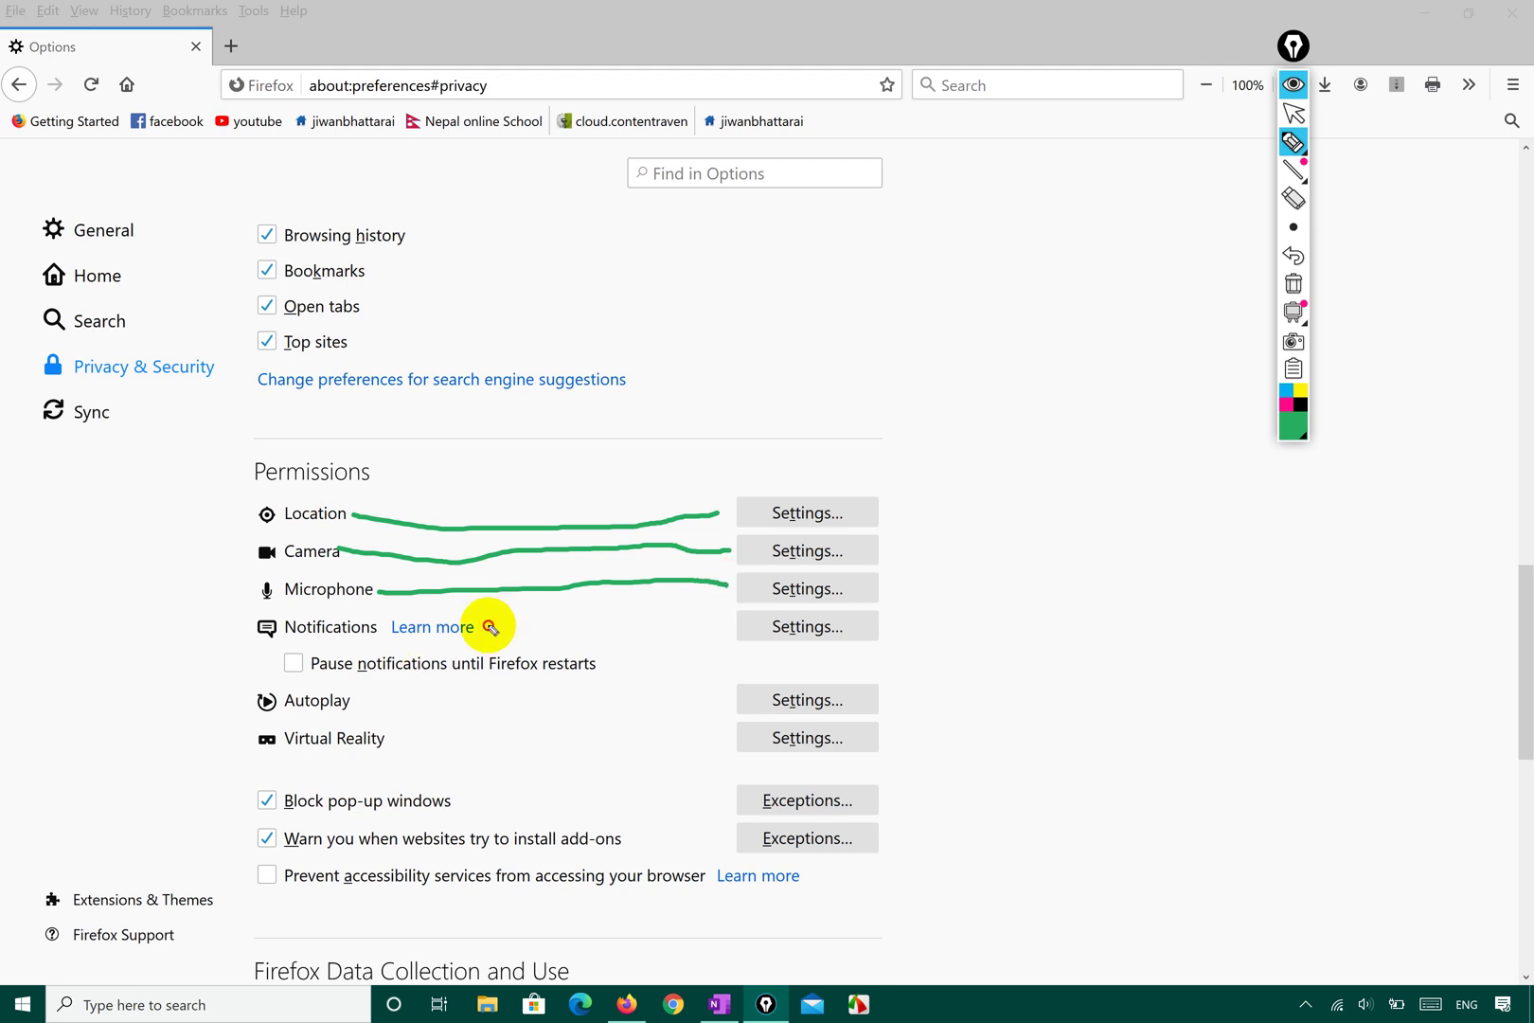
mouse_move(486, 626)
left_mouse_down()
mouse_move(653, 616)
mouse_move(732, 633)
left_mouse_up()
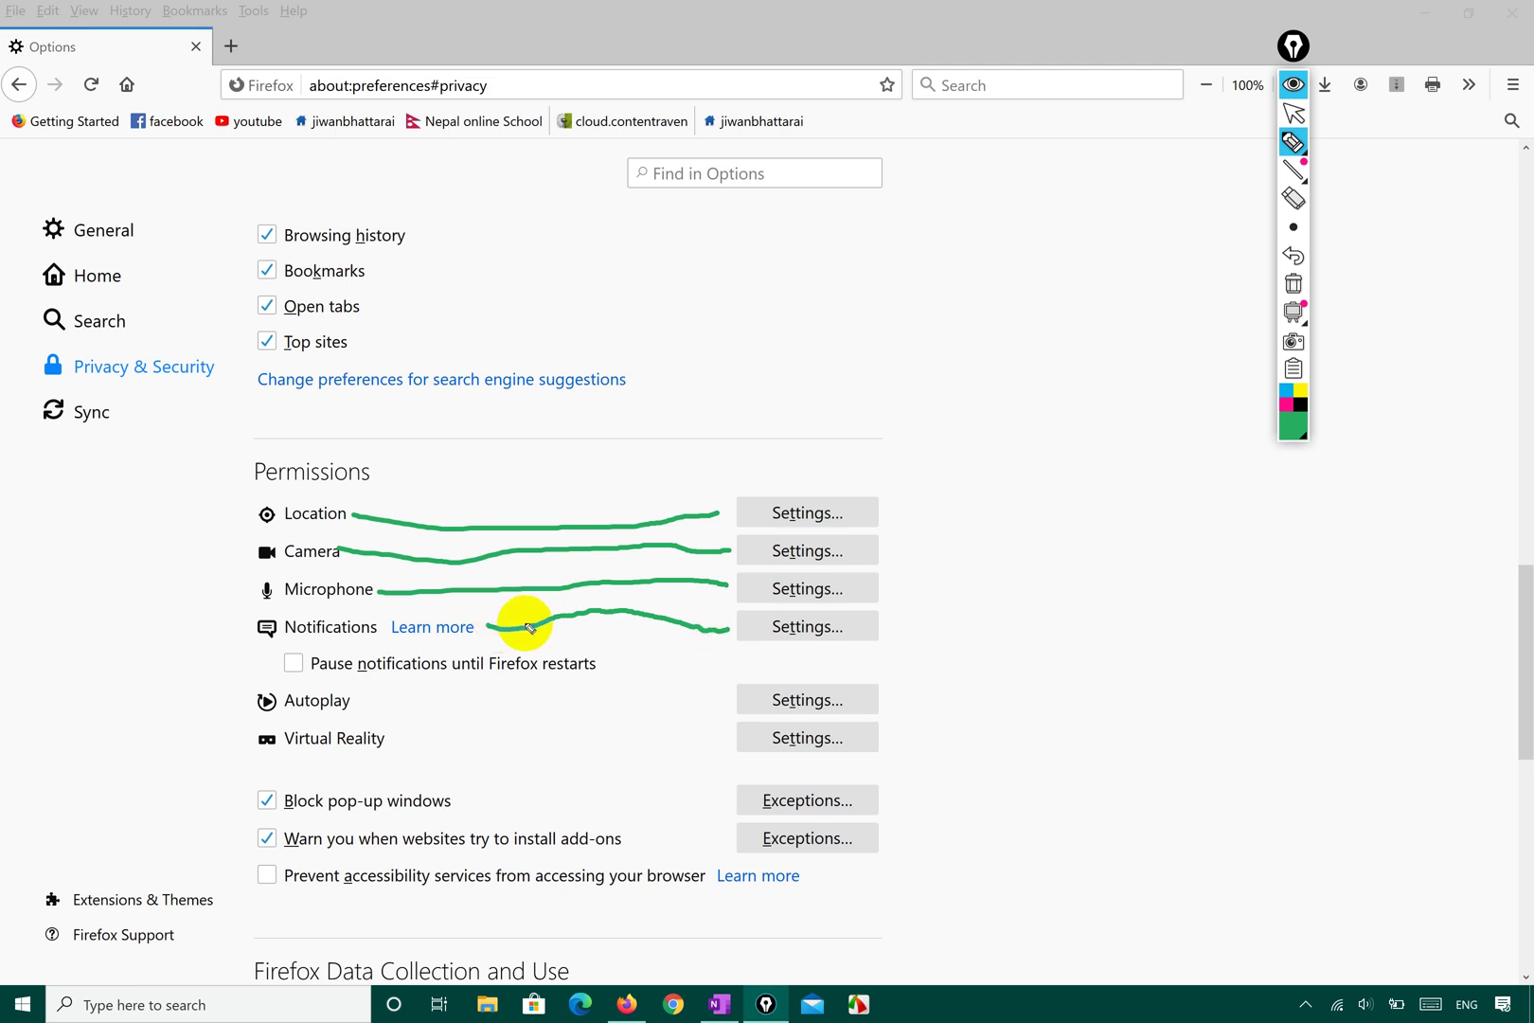
mouse_move(366, 701)
left_mouse_down()
mouse_move(387, 715)
mouse_move(737, 700)
left_mouse_up()
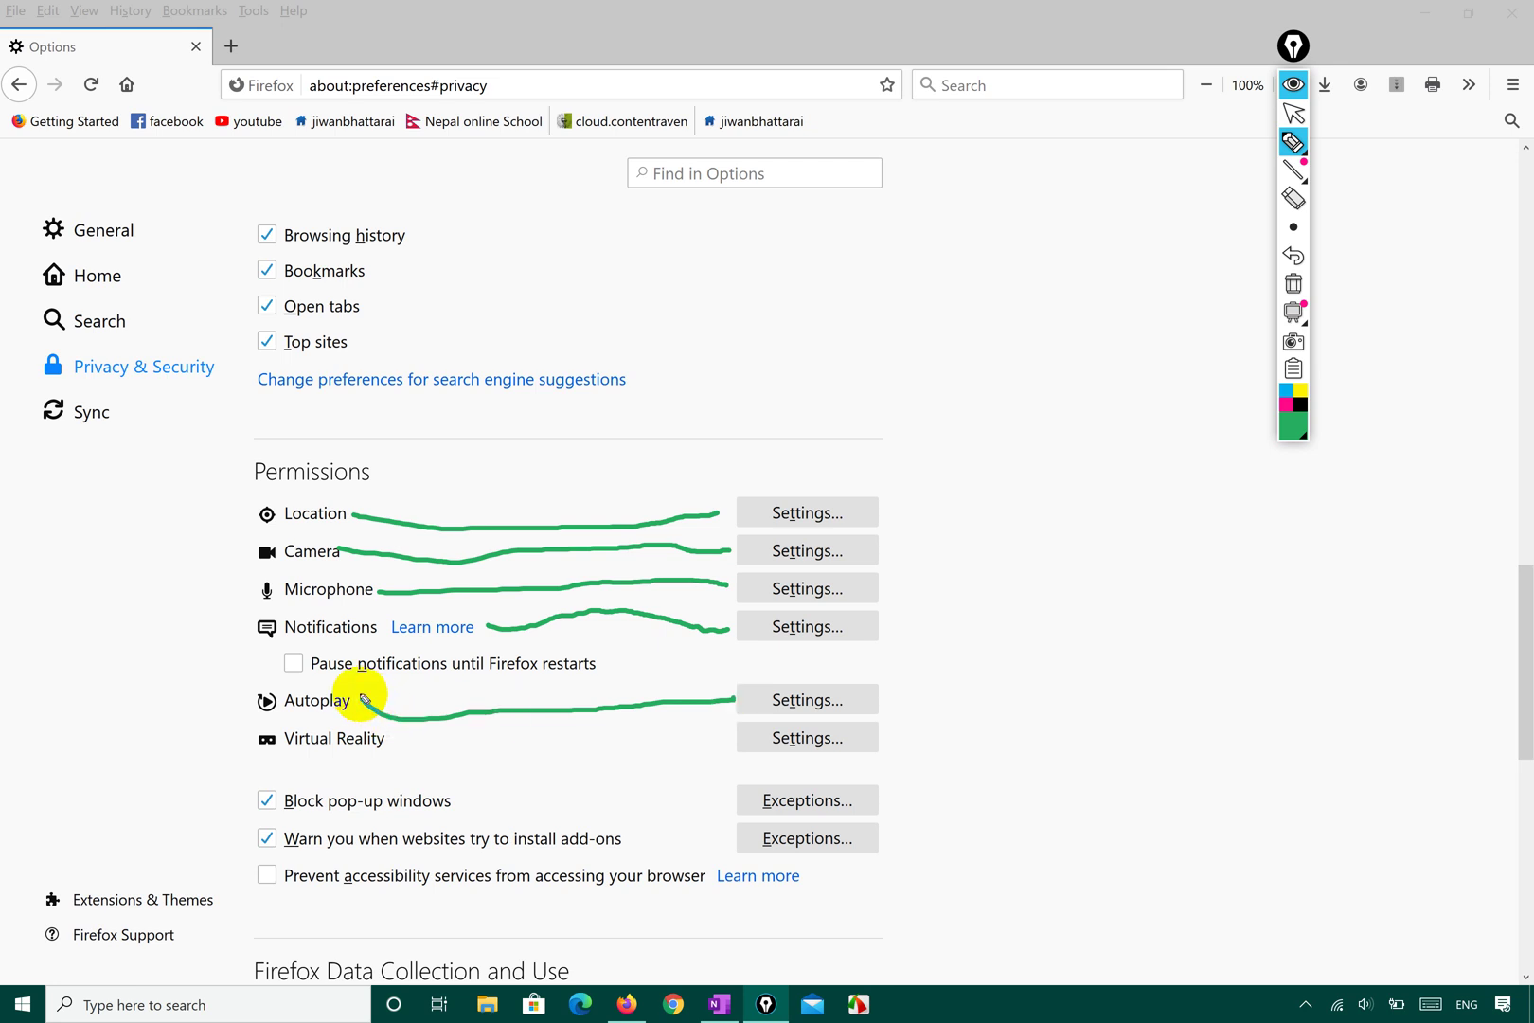
mouse_move(361, 695)
left_mouse_down()
mouse_move(494, 731)
mouse_move(734, 698)
left_mouse_up()
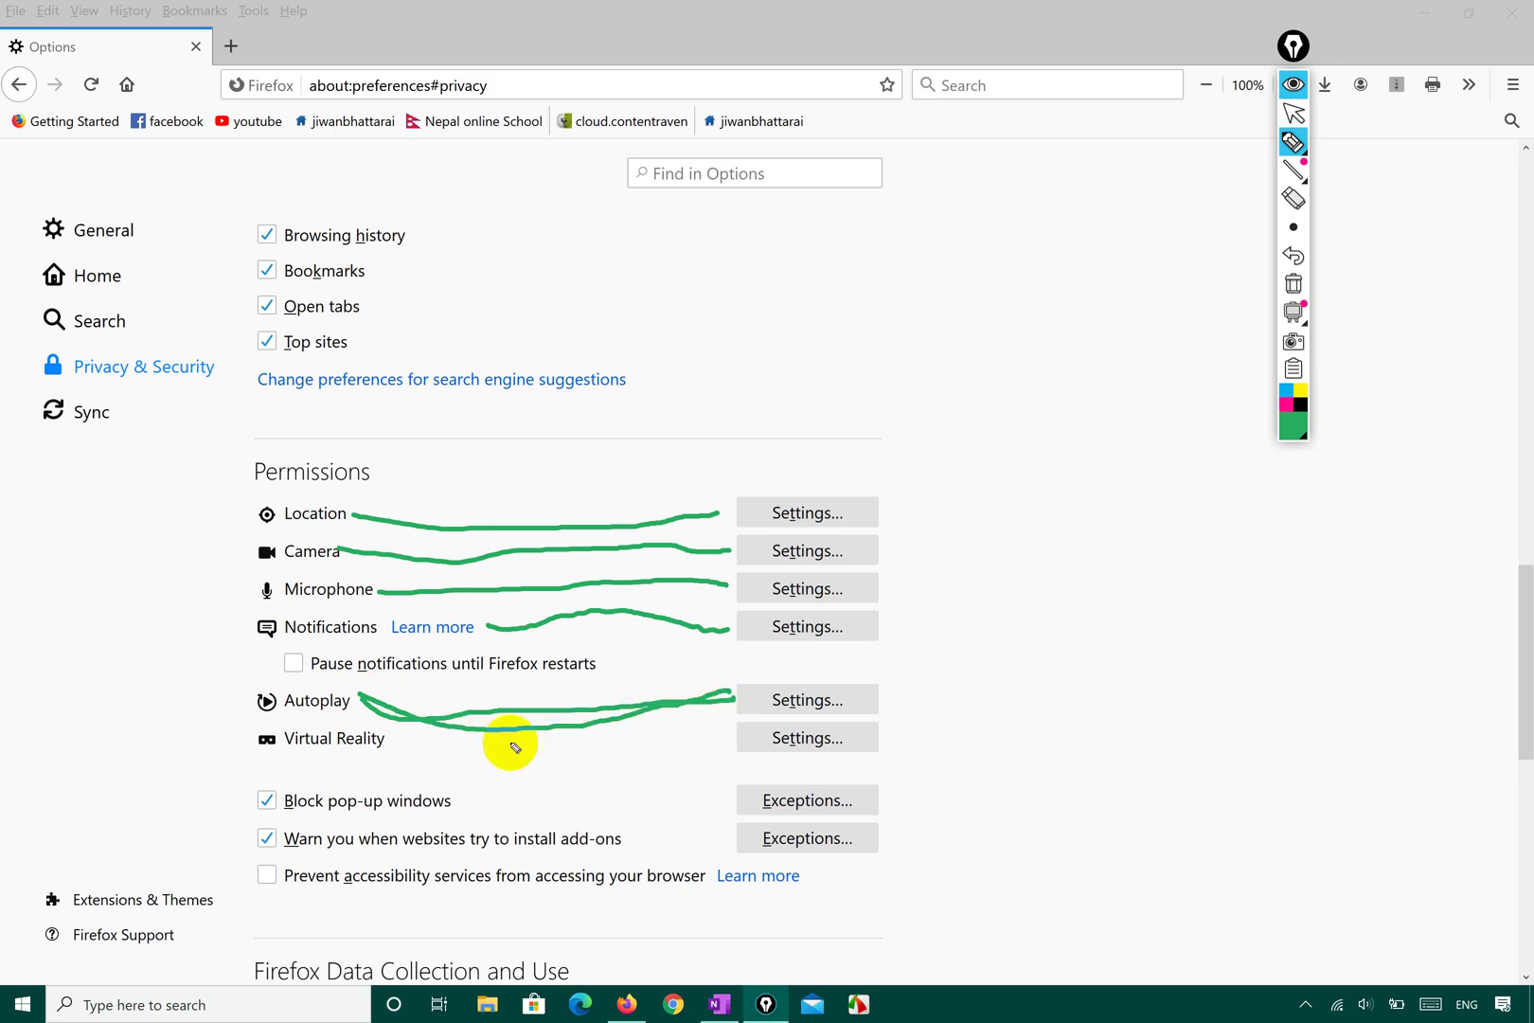
mouse_move(385, 735)
left_mouse_down()
mouse_move(388, 750)
mouse_move(535, 742)
mouse_move(696, 715)
mouse_move(739, 738)
left_mouse_up()
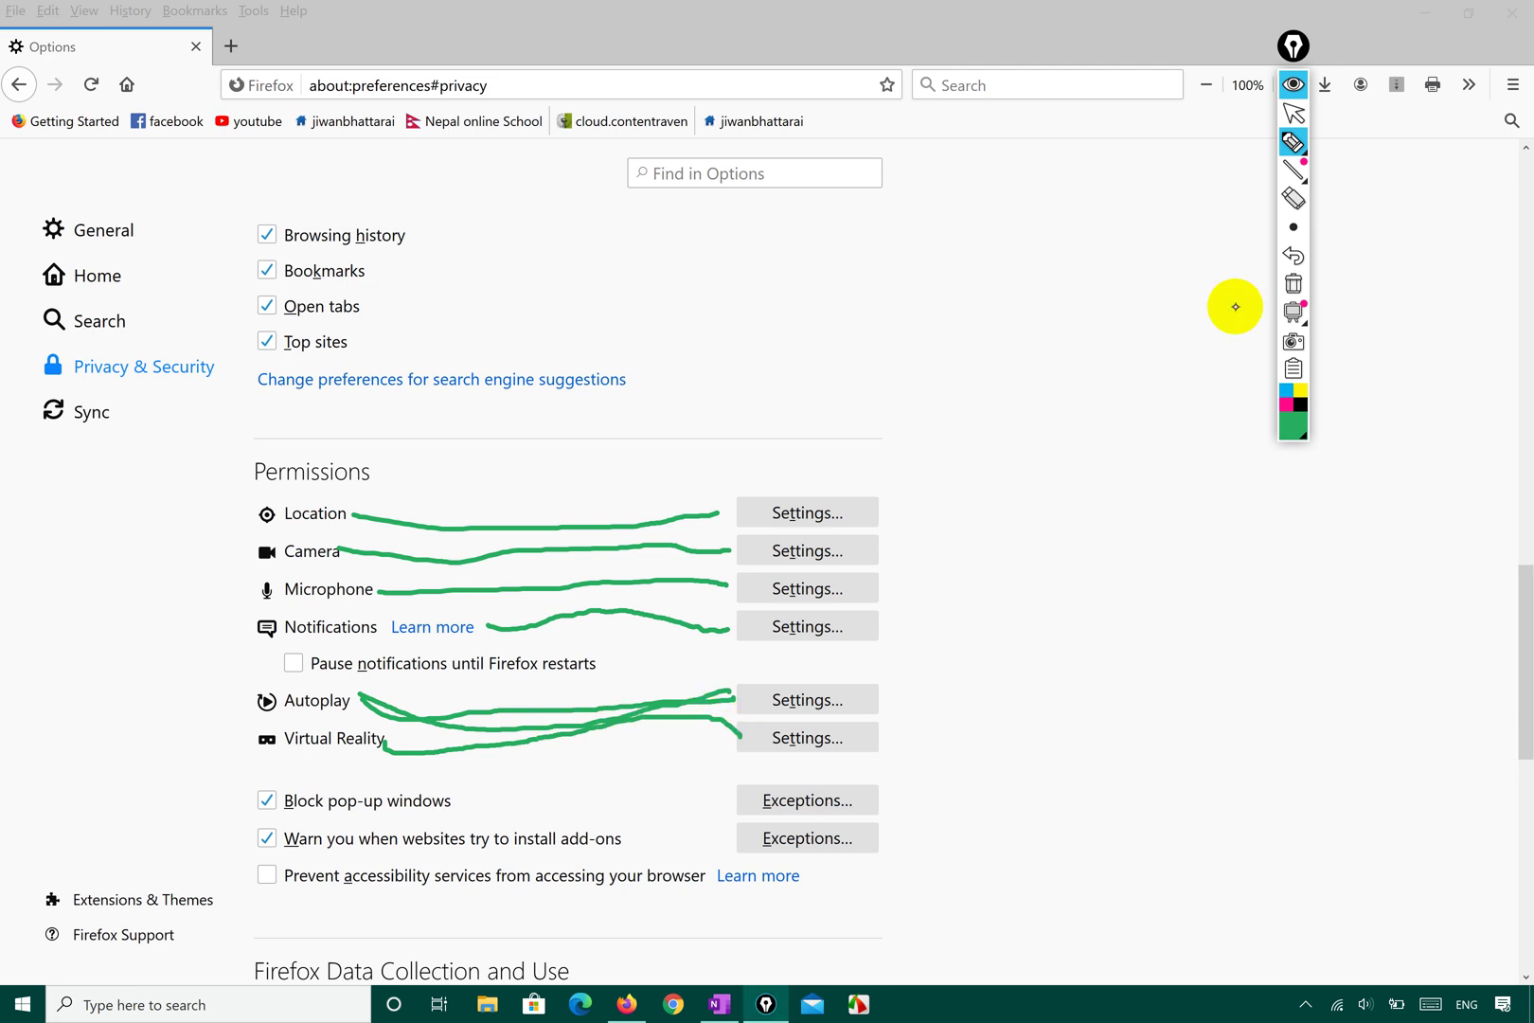
Clear the lines and circle the pop-up, add-on warning and accessibility options under Permissions in green
left_click(1293, 285)
left_click(1293, 143)
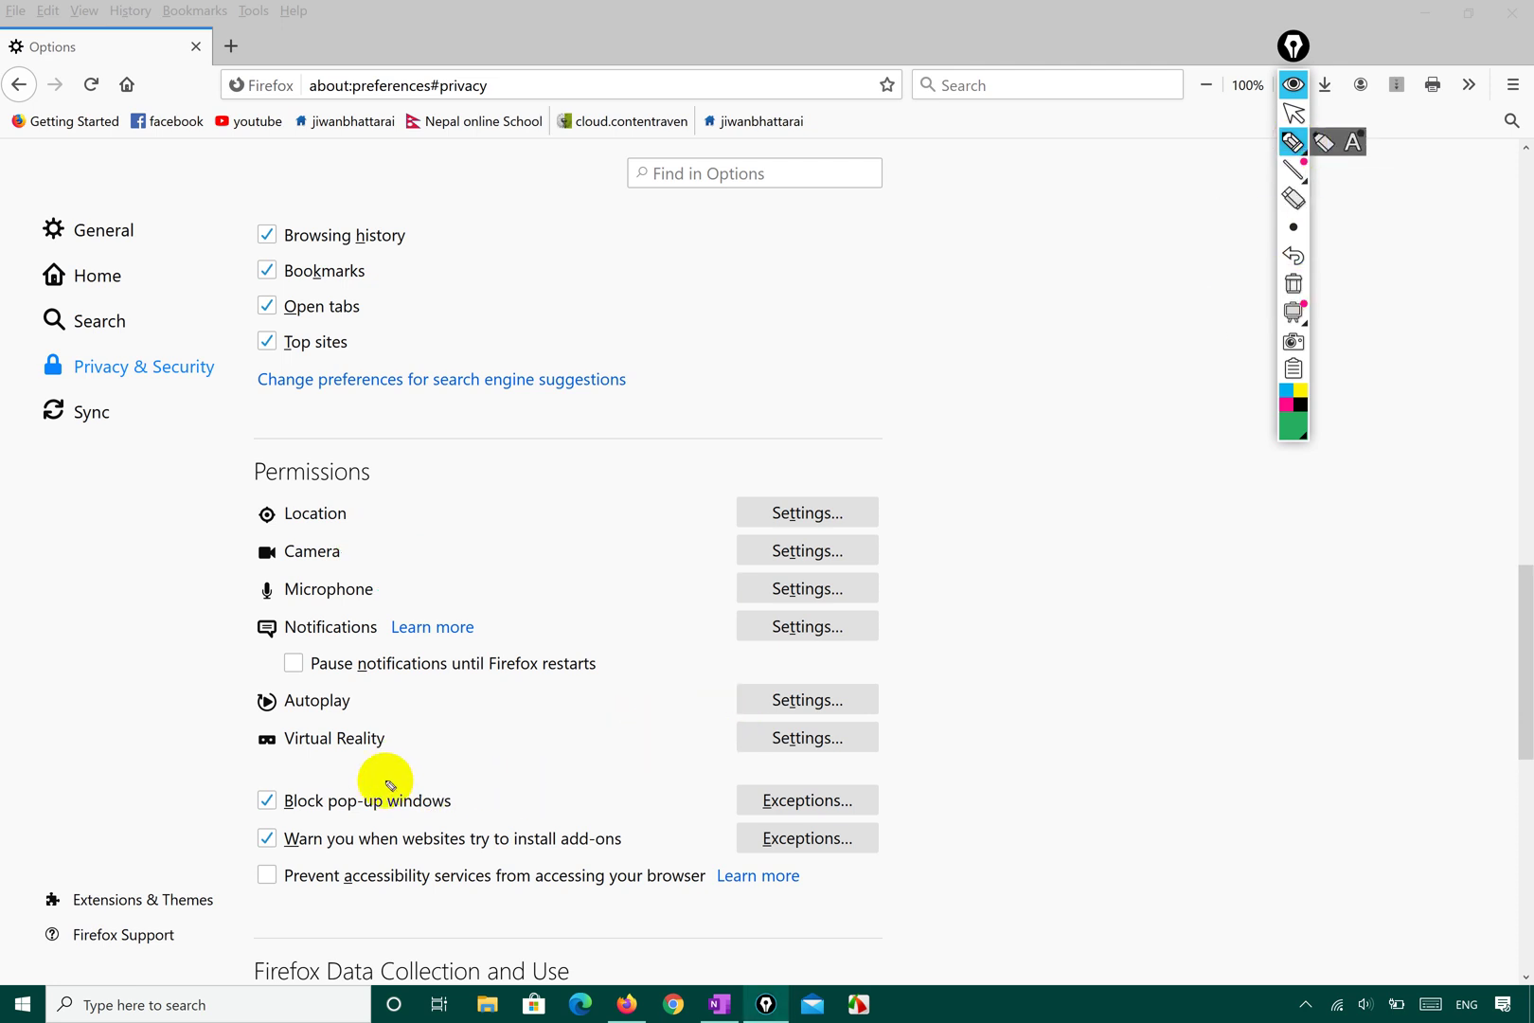
mouse_move(377, 784)
left_mouse_down()
mouse_move(227, 786)
mouse_move(253, 882)
mouse_move(692, 896)
mouse_move(897, 862)
mouse_move(879, 815)
mouse_move(606, 776)
mouse_move(362, 784)
left_mouse_up()
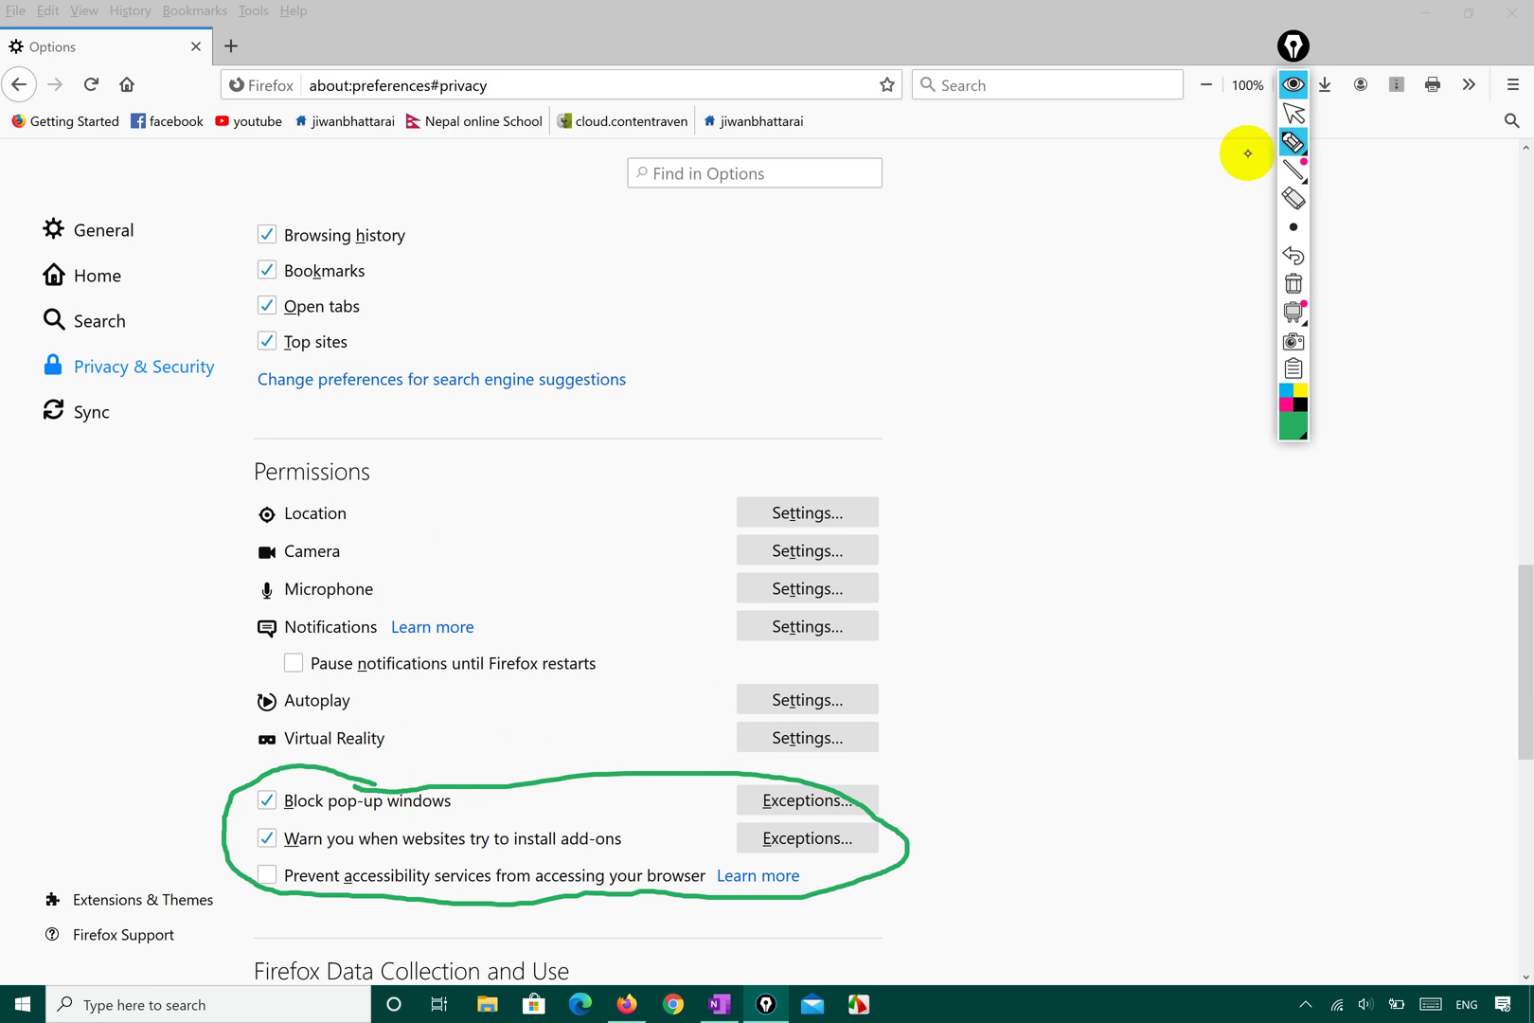
Clear the circle, switch from the annotation pen to the pointer, and look over the Security section before returning to Permissions
left_click(1293, 279)
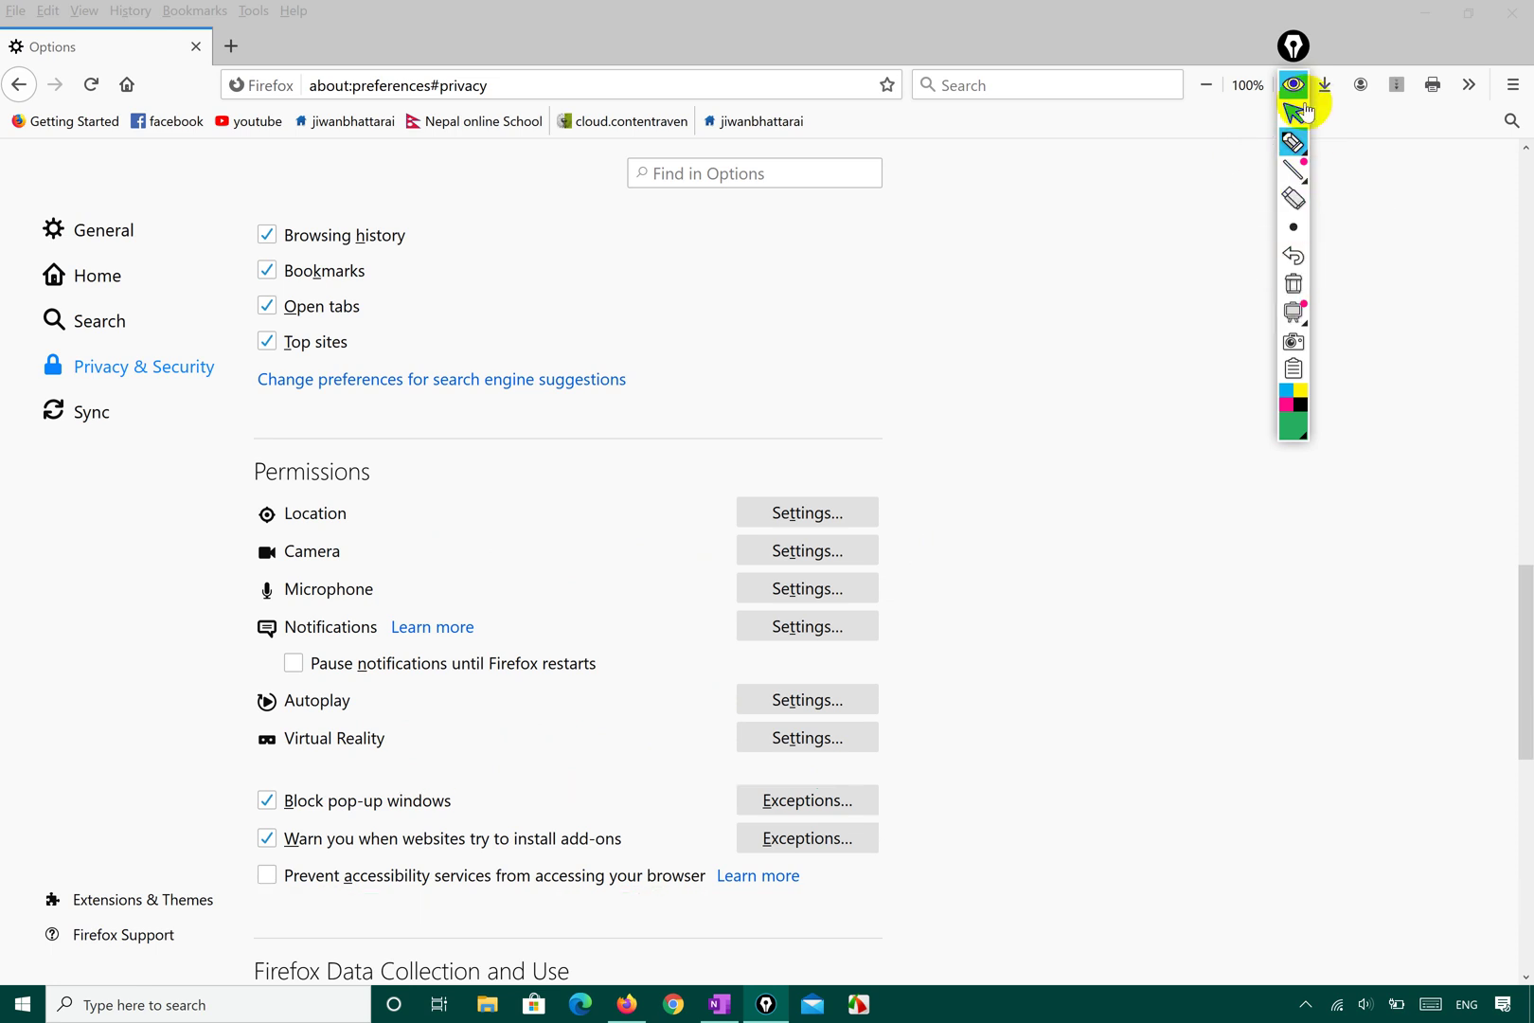
left_click(1294, 113)
scroll(986, 575, "down", 5)
scroll(986, 575, "down", 3)
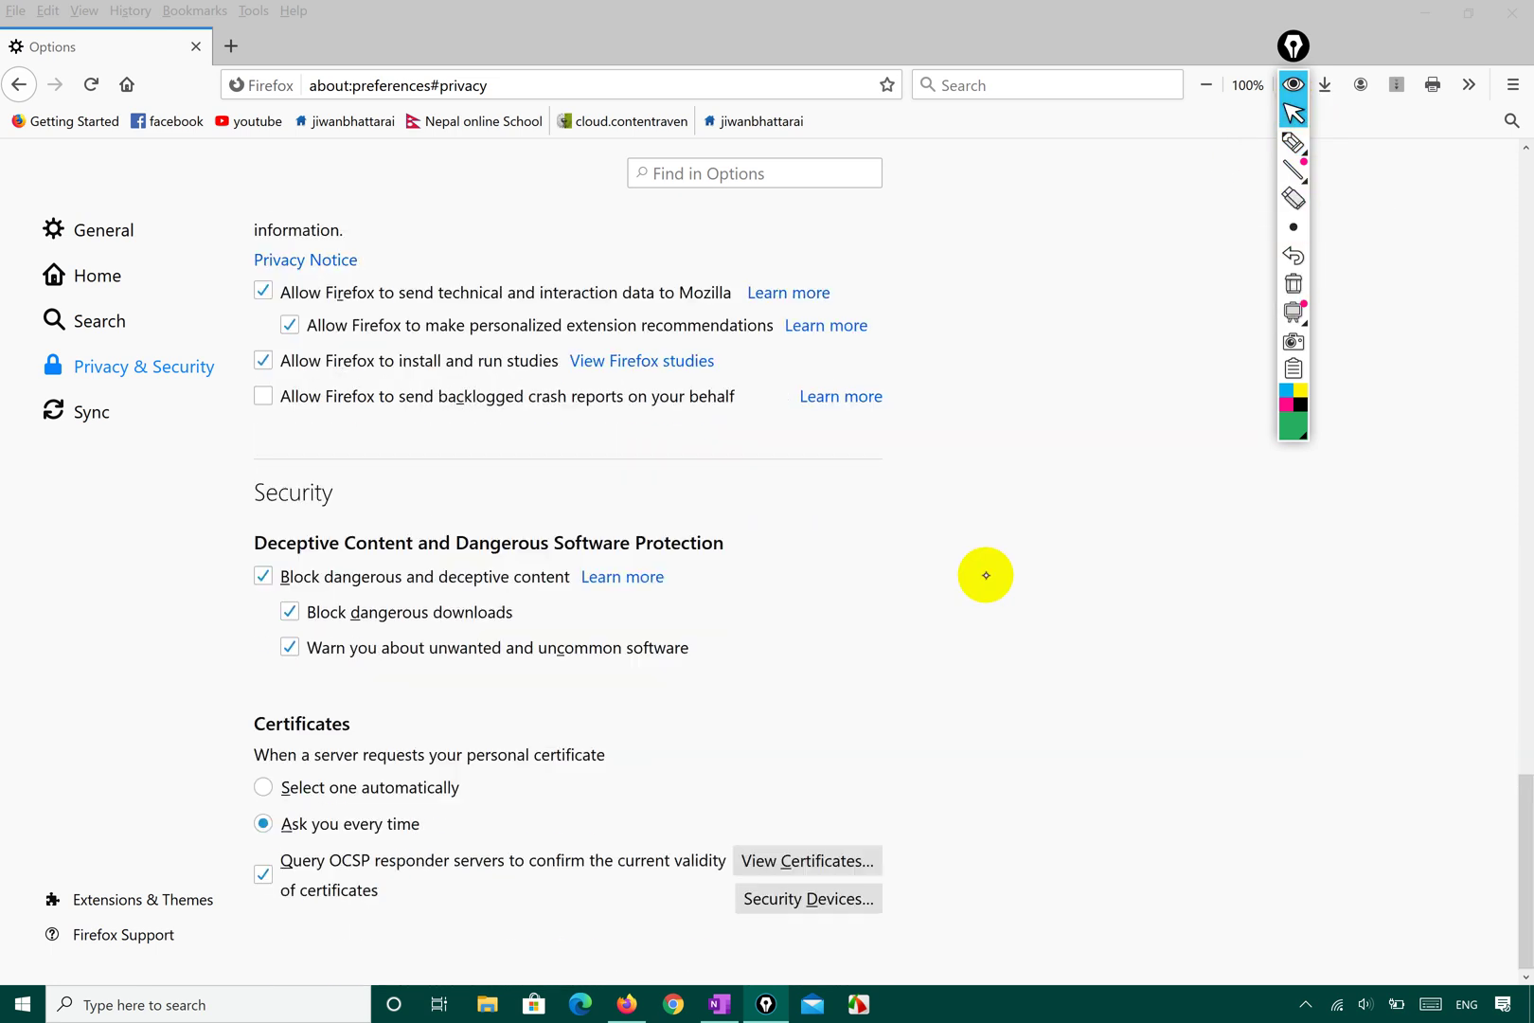
scroll(986, 575, "up", 10)
scroll(986, 575, "down", 3)
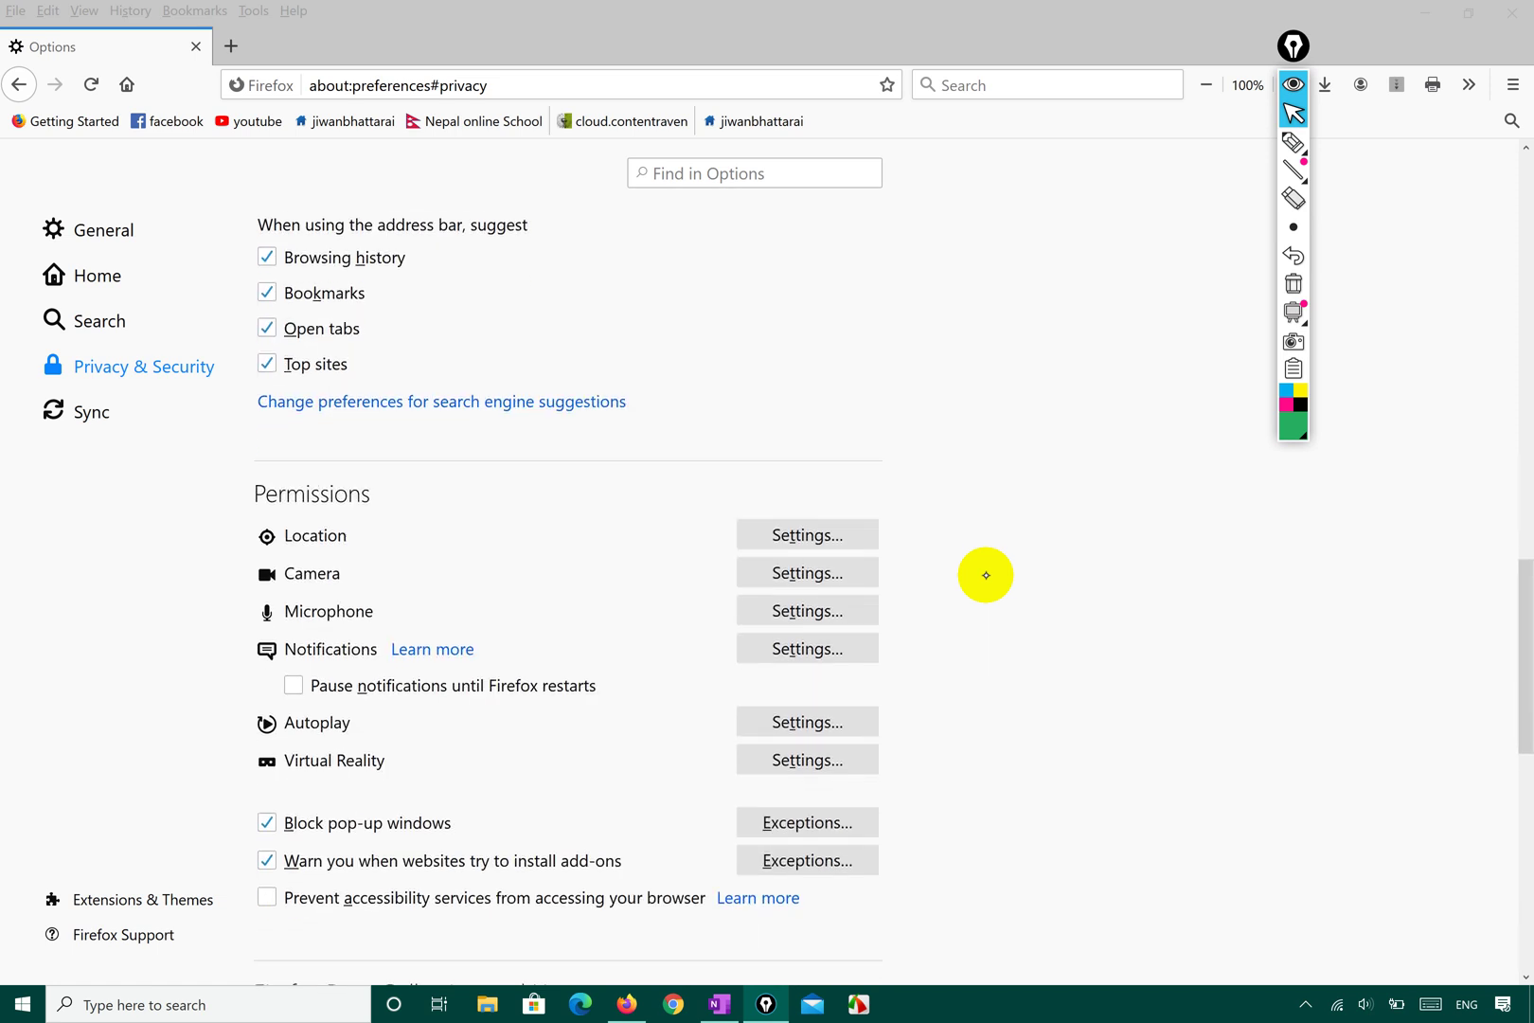
Open the Location permission settings and try the option that blocks new requests asking to access your location
left_click(805, 545)
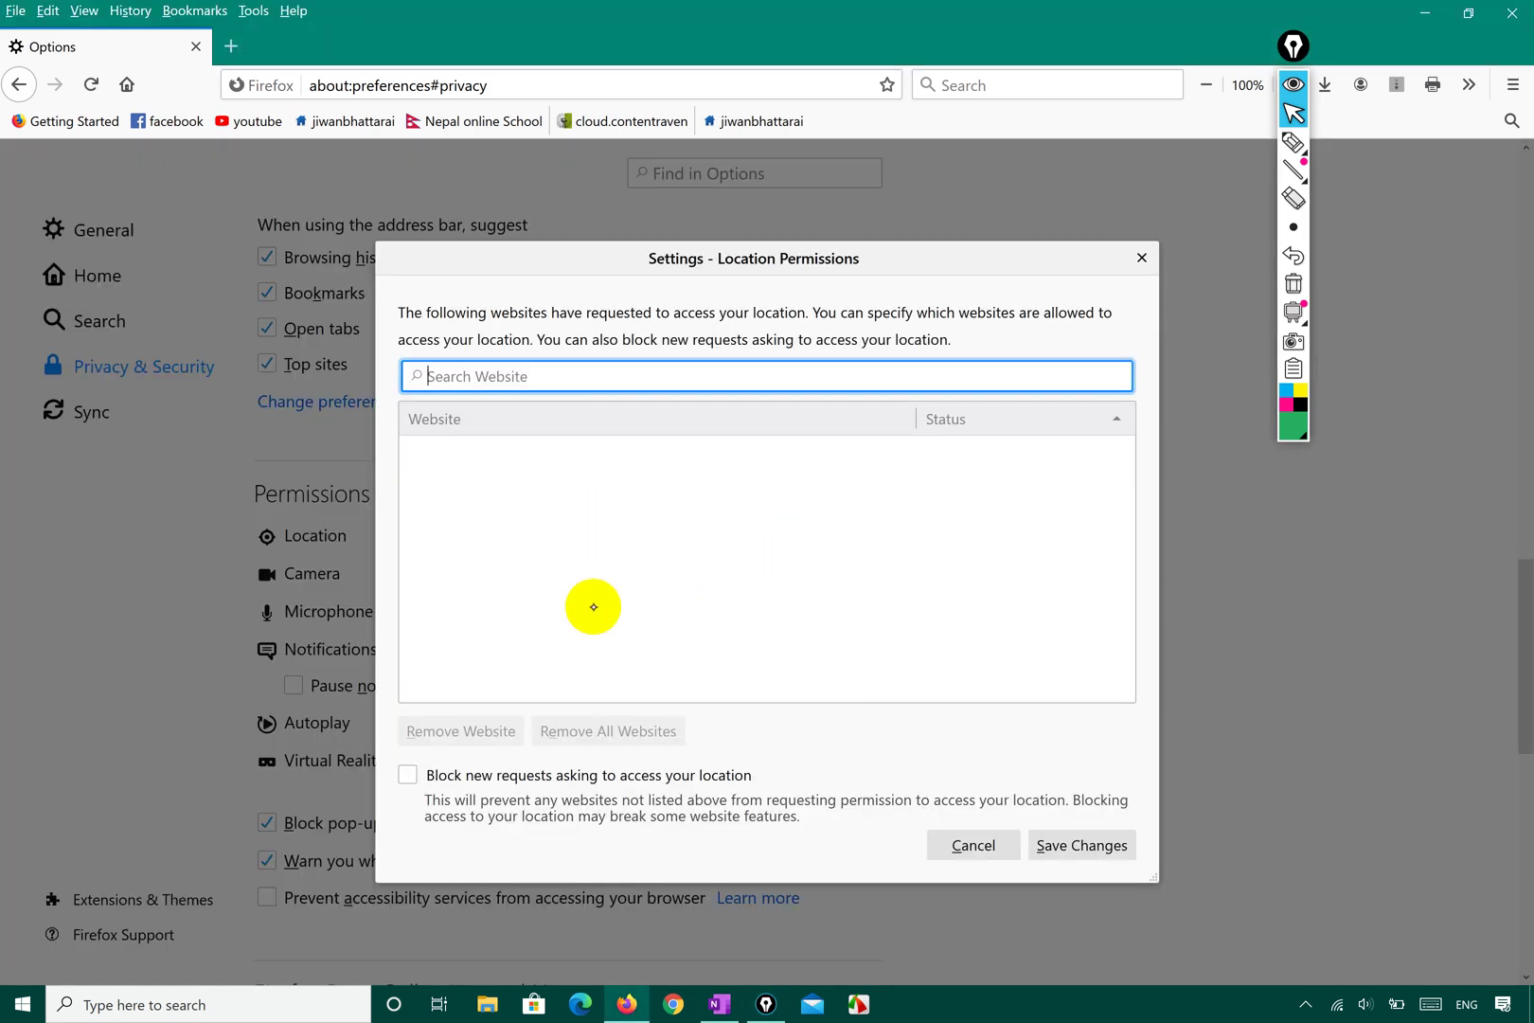
left_click(494, 371)
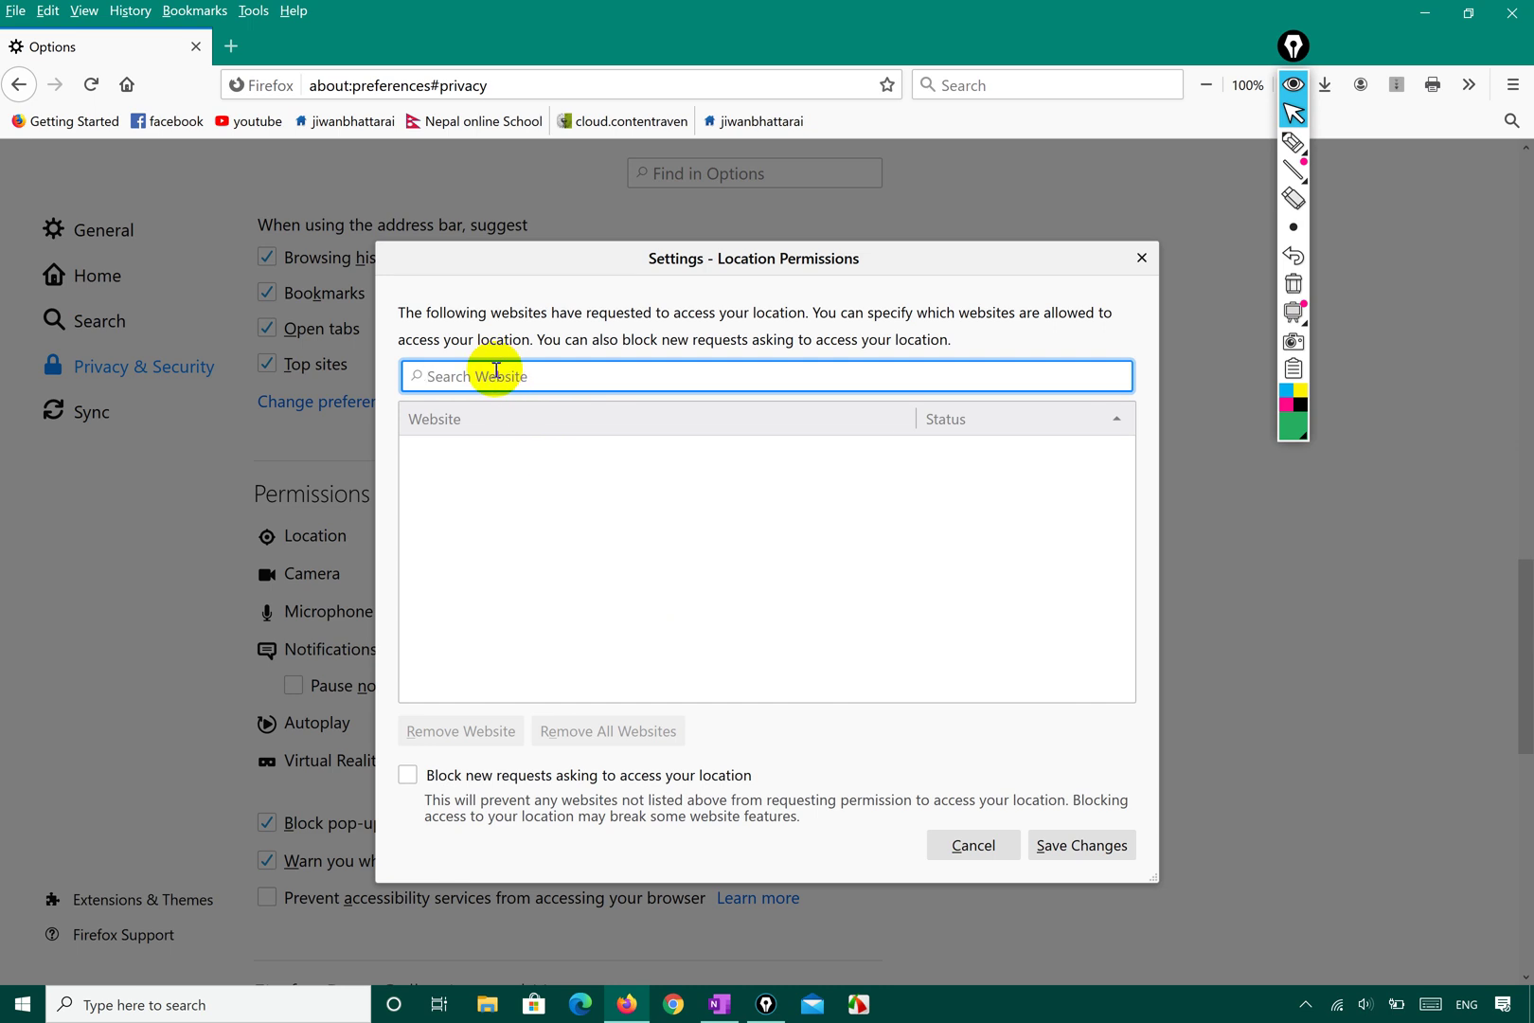
left_click(408, 775)
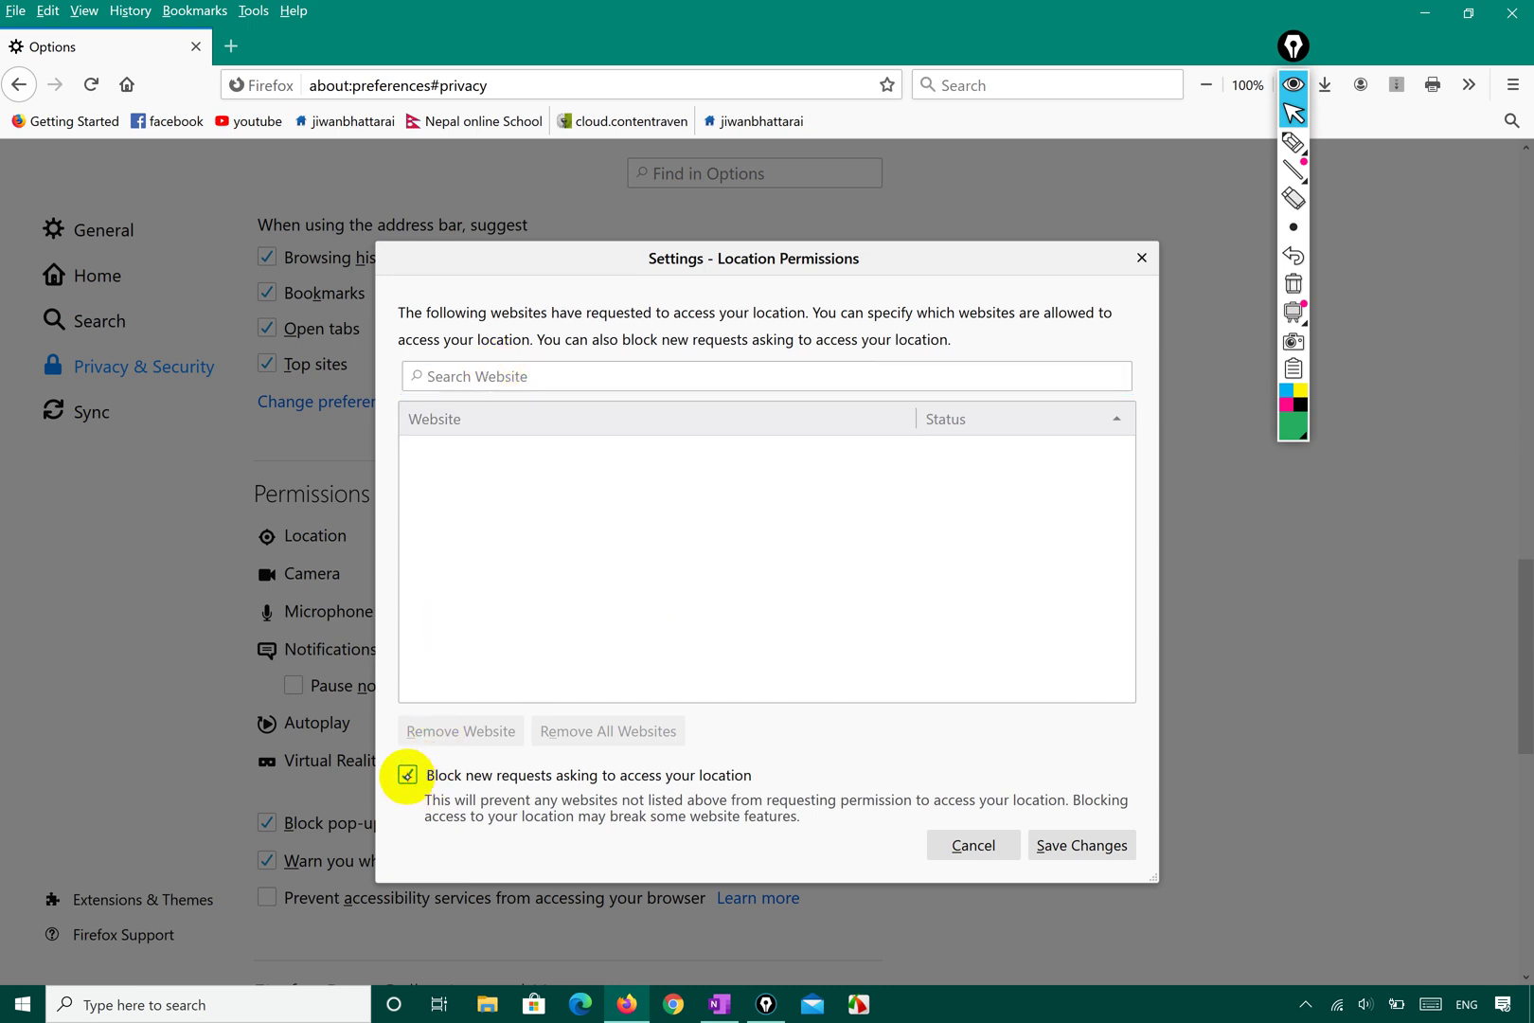
left_click(408, 774)
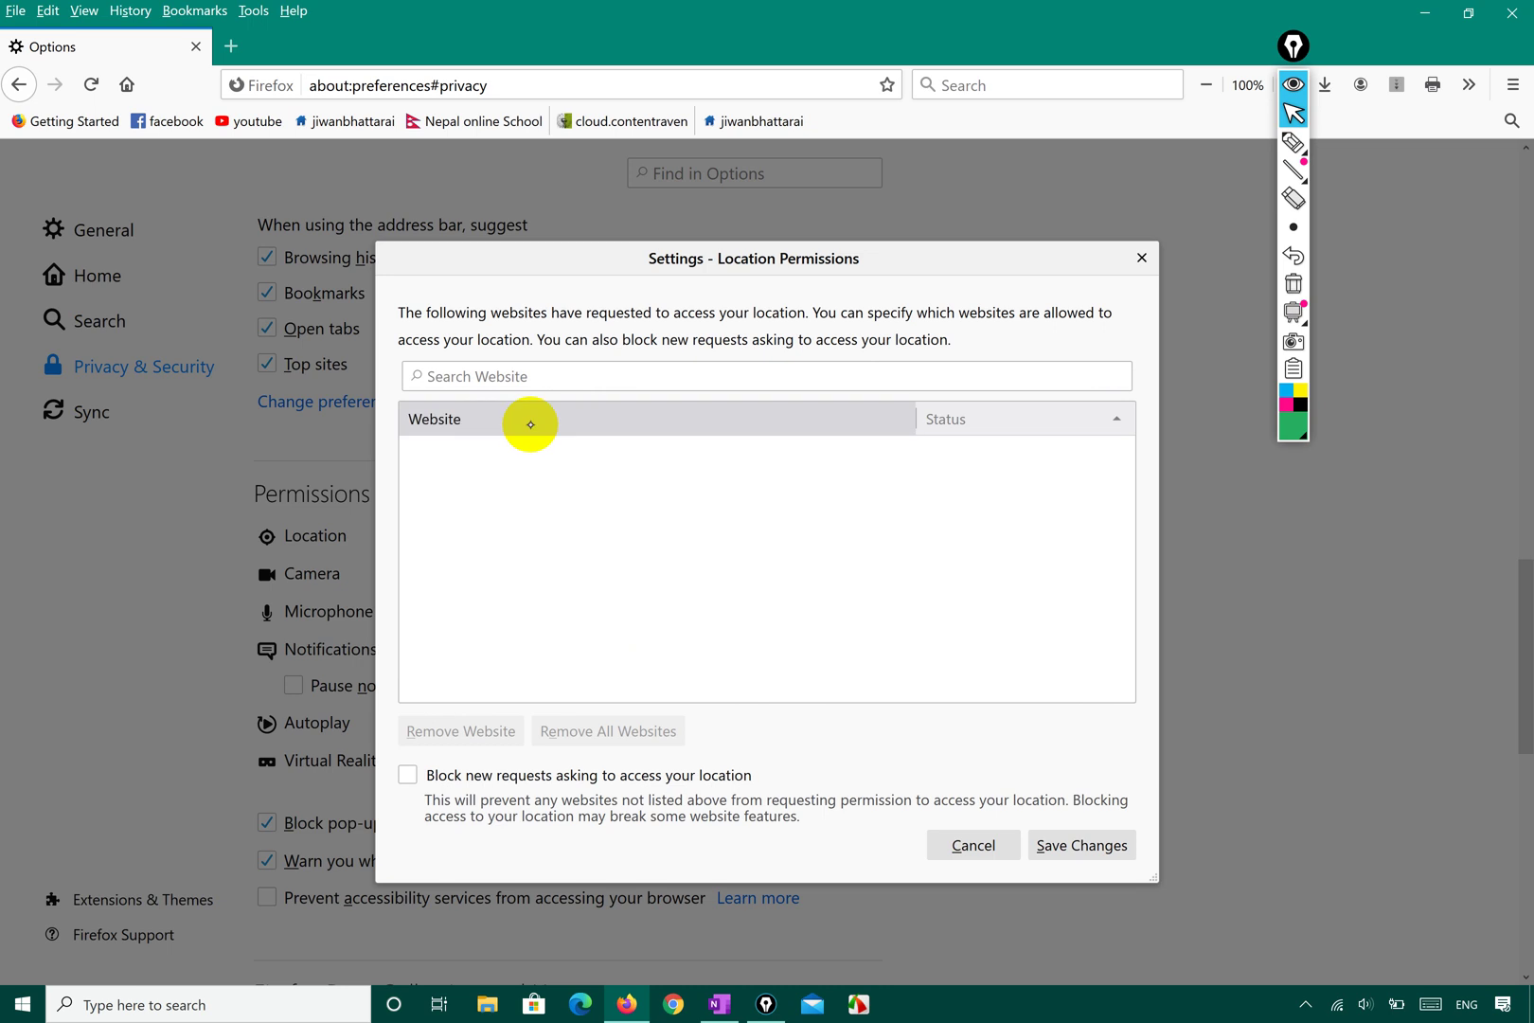
Open the bookmarked Nepal Online School site in a new tab and copy its web address
left_click(231, 46)
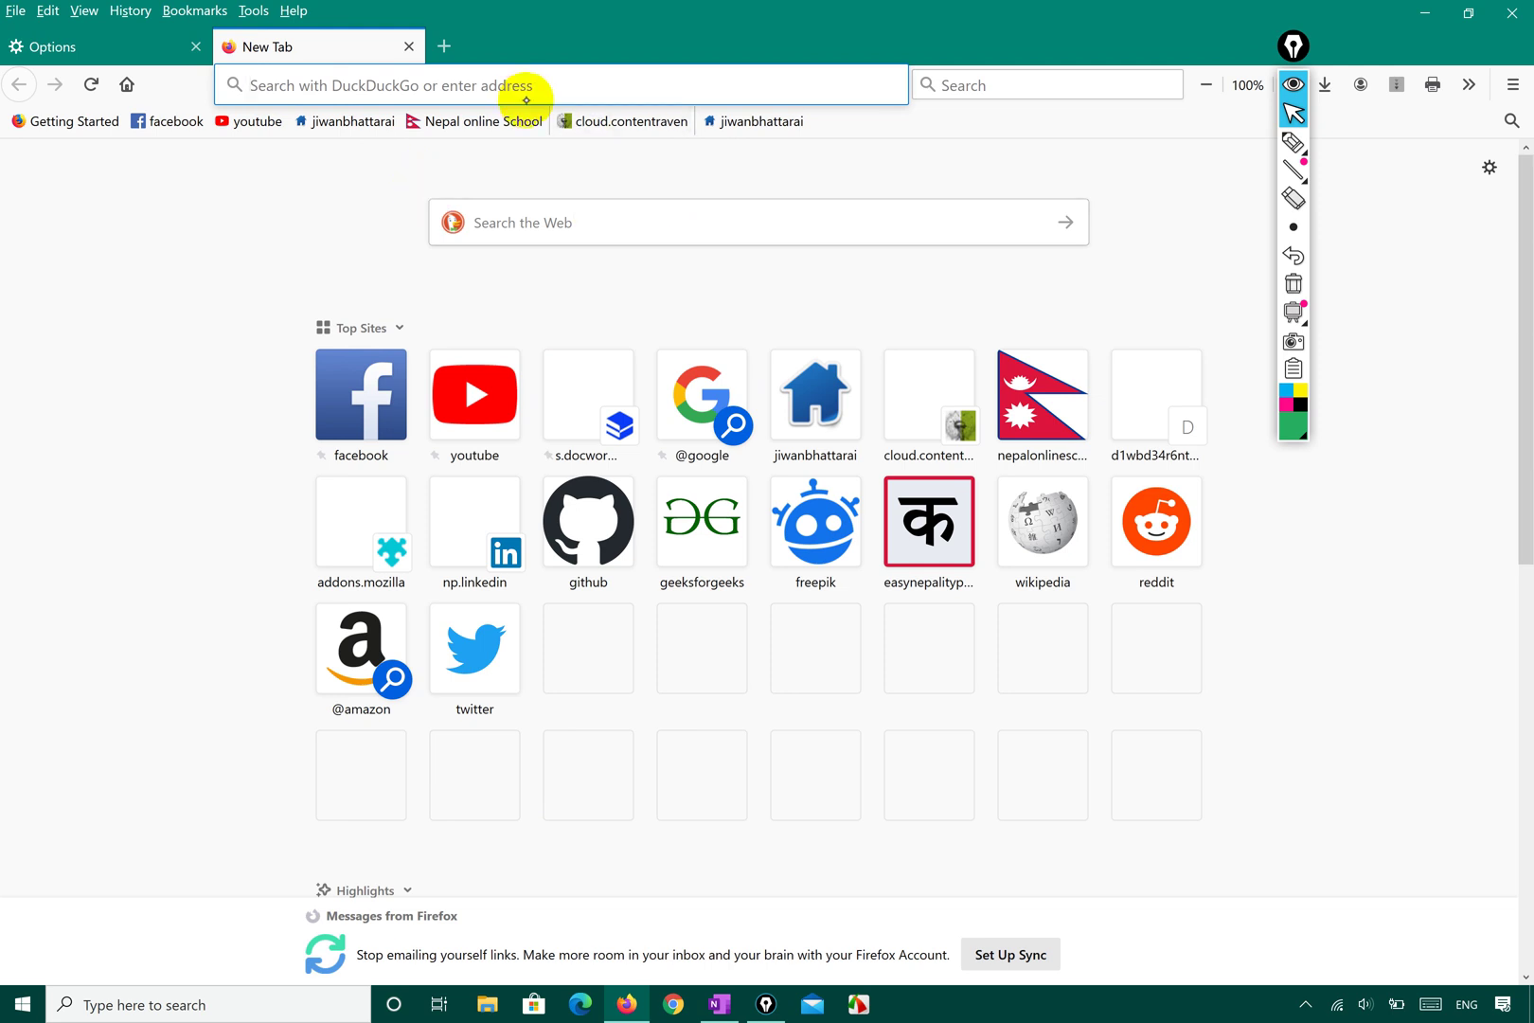
left_click(491, 130)
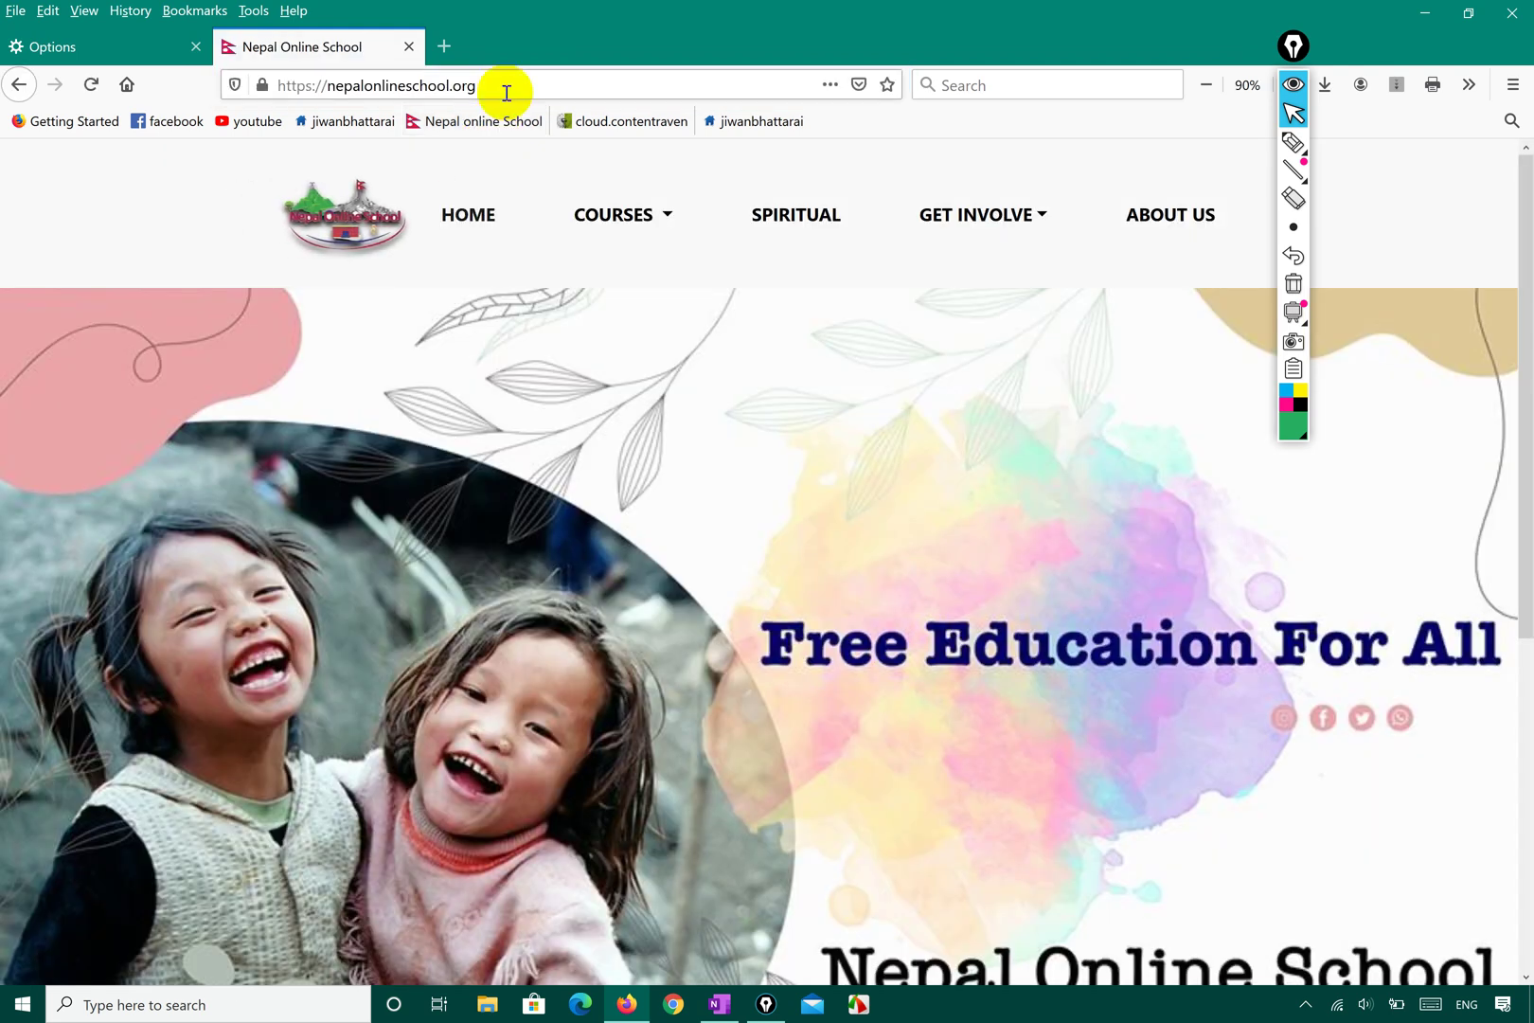
double_click(505, 86)
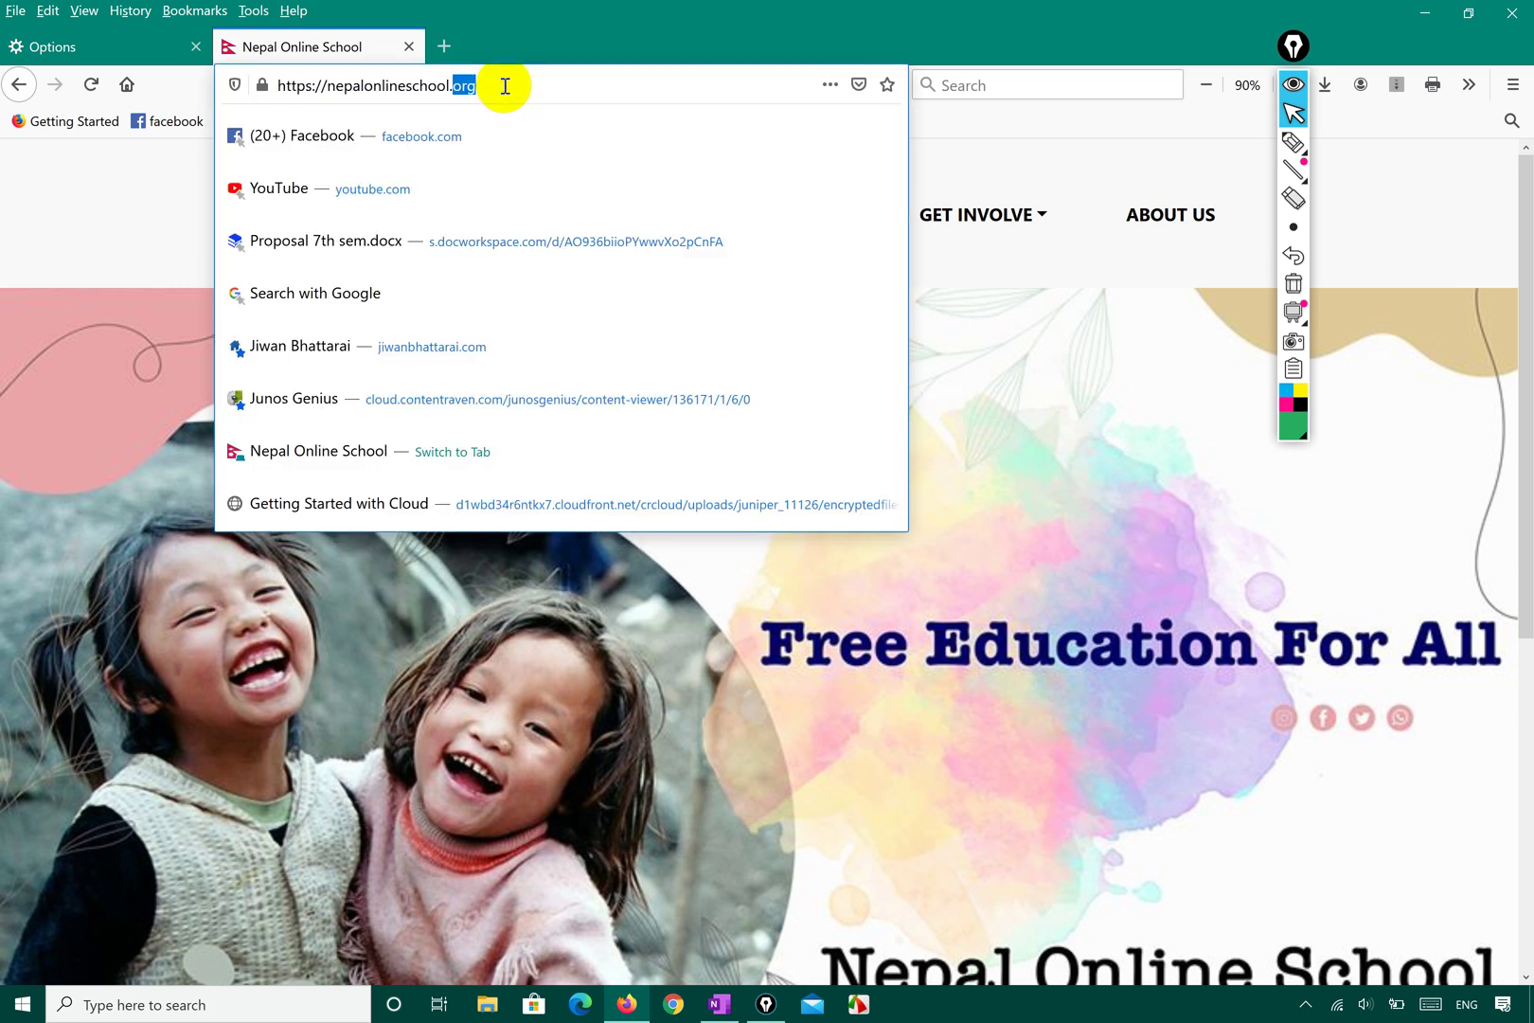
left_click(505, 86)
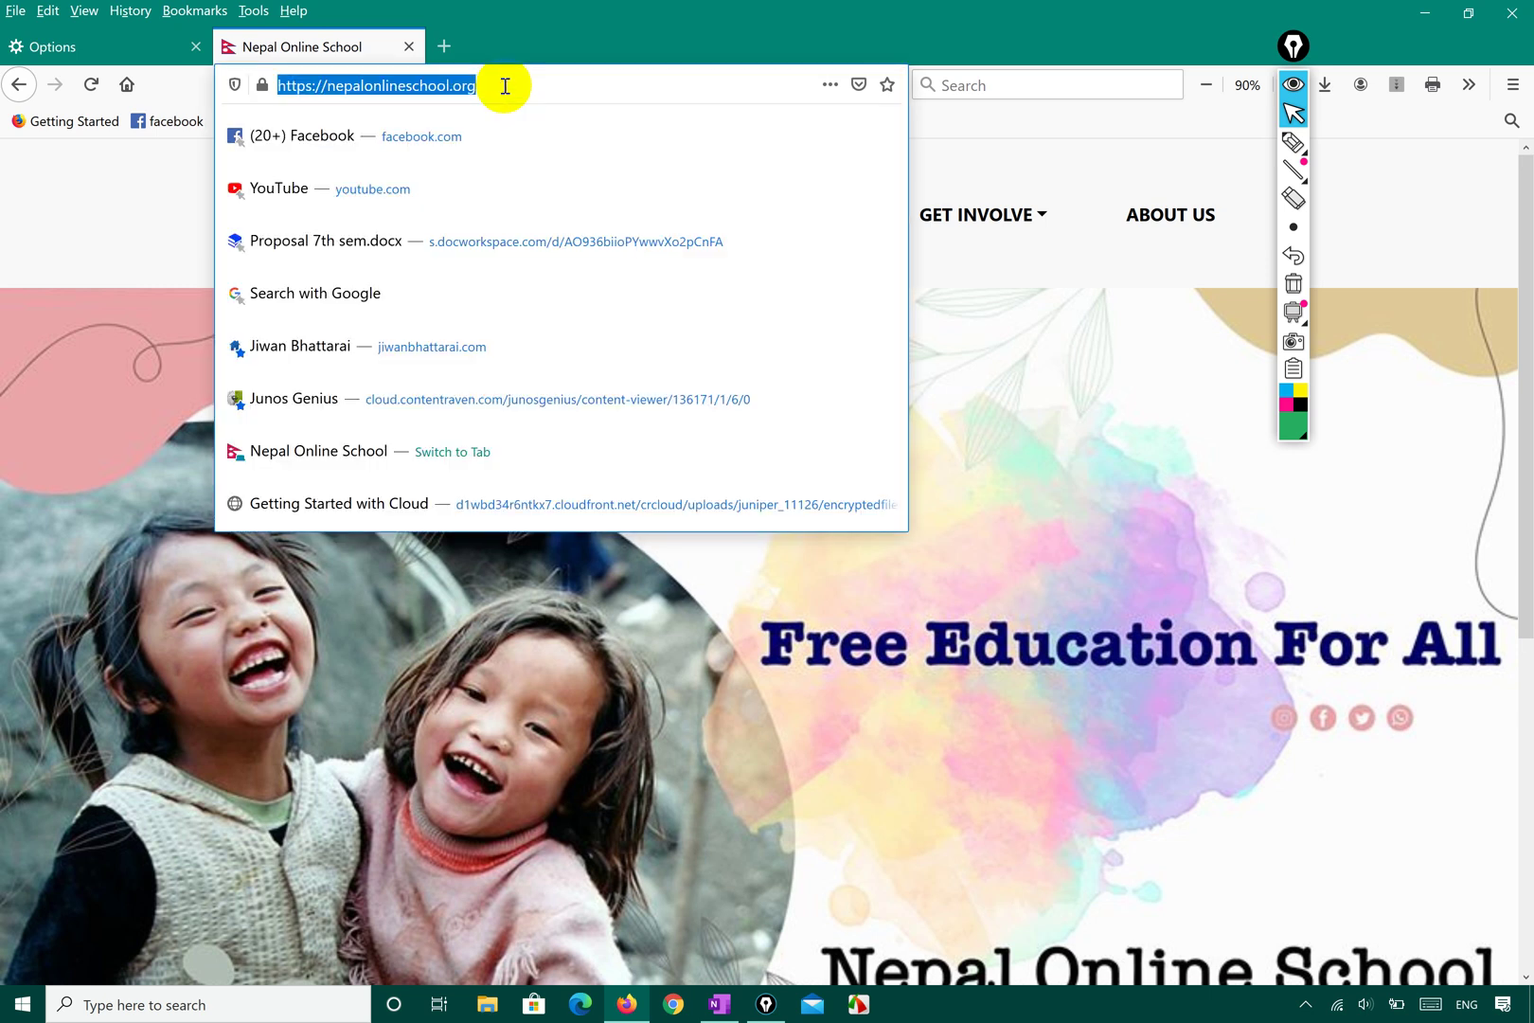
right_click(434, 78)
left_click(473, 128)
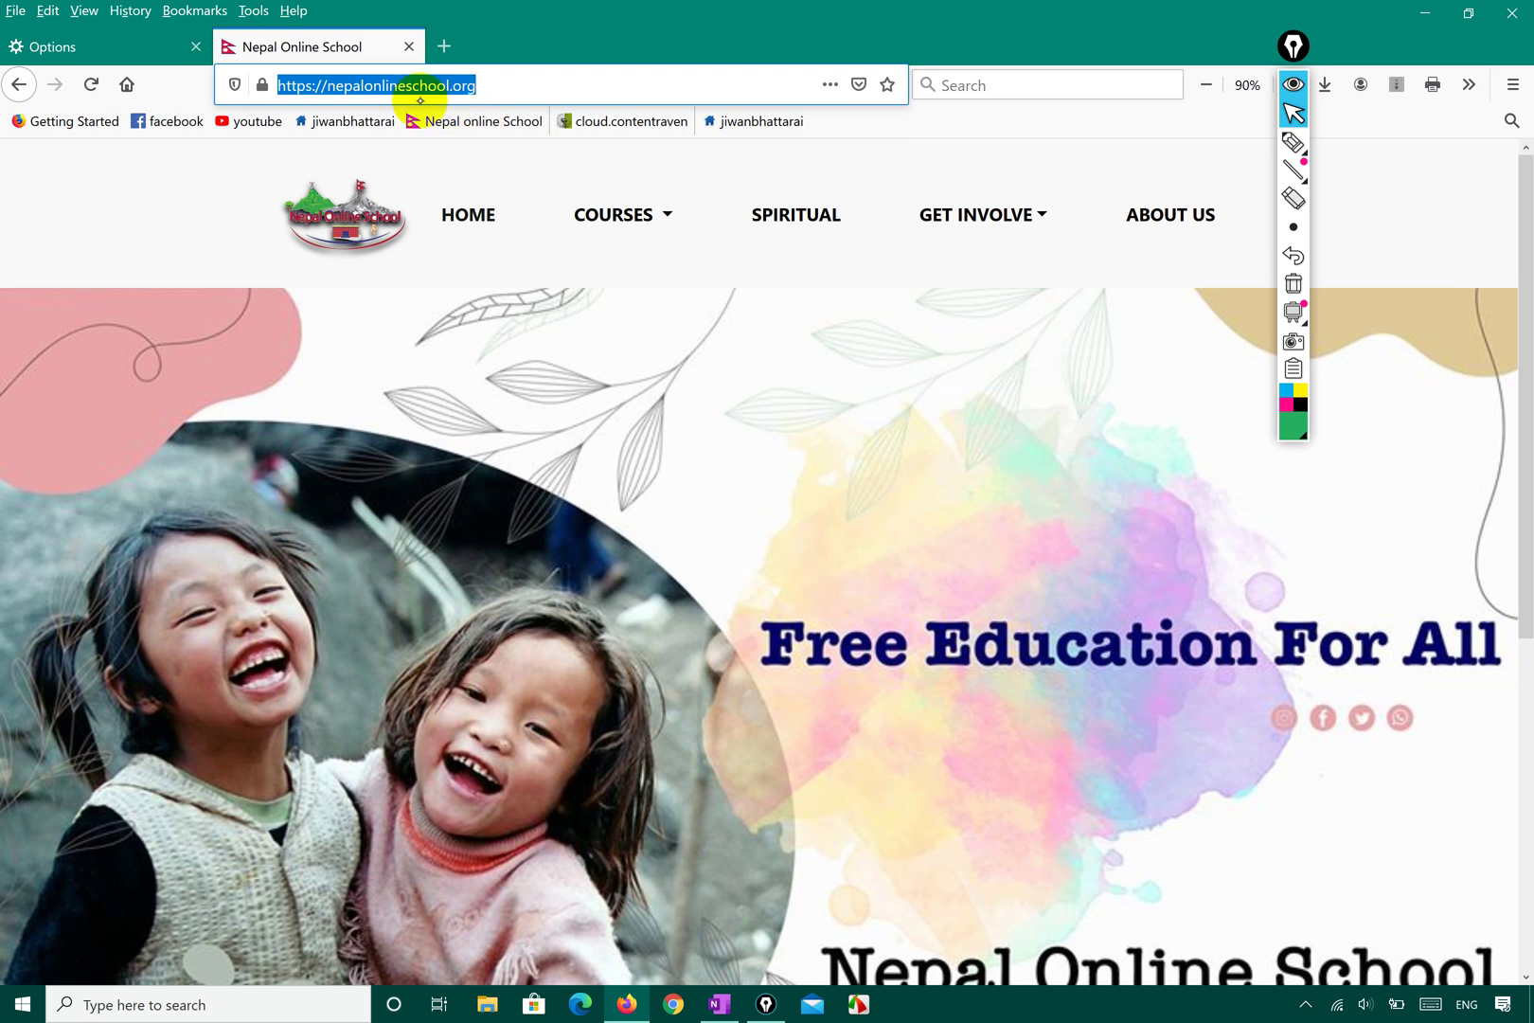
Return to the Options tab, close the Location Permissions dialog without saving, and move the annotation toolbar clear of the browser menu
left_click(190, 52)
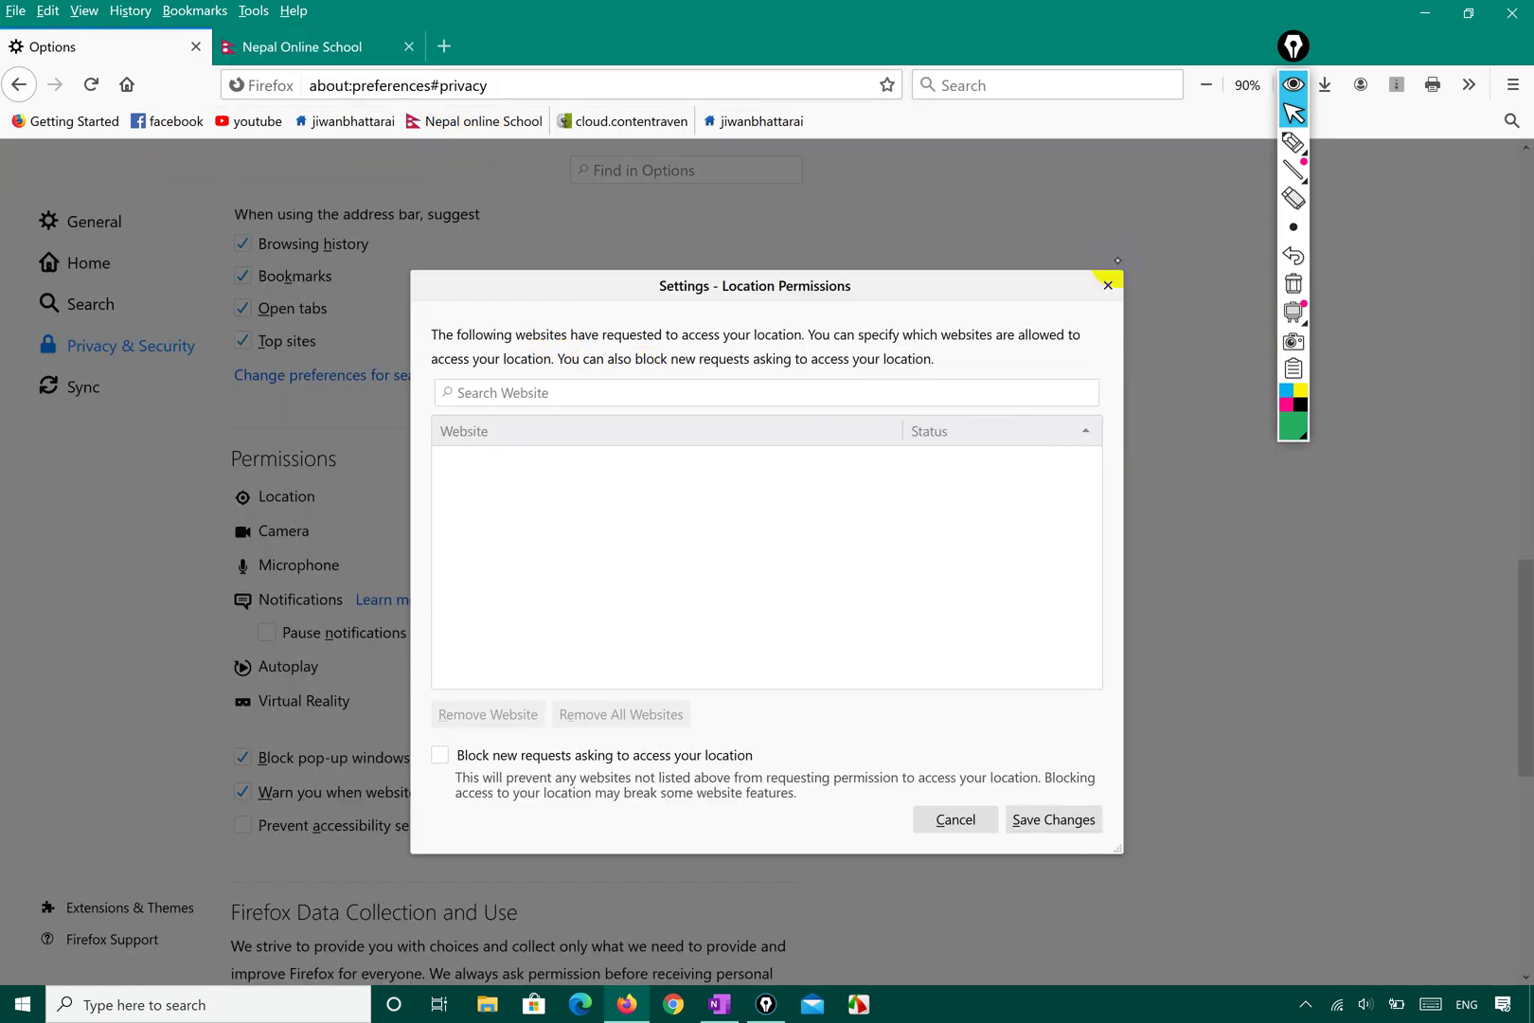
left_click(1107, 284)
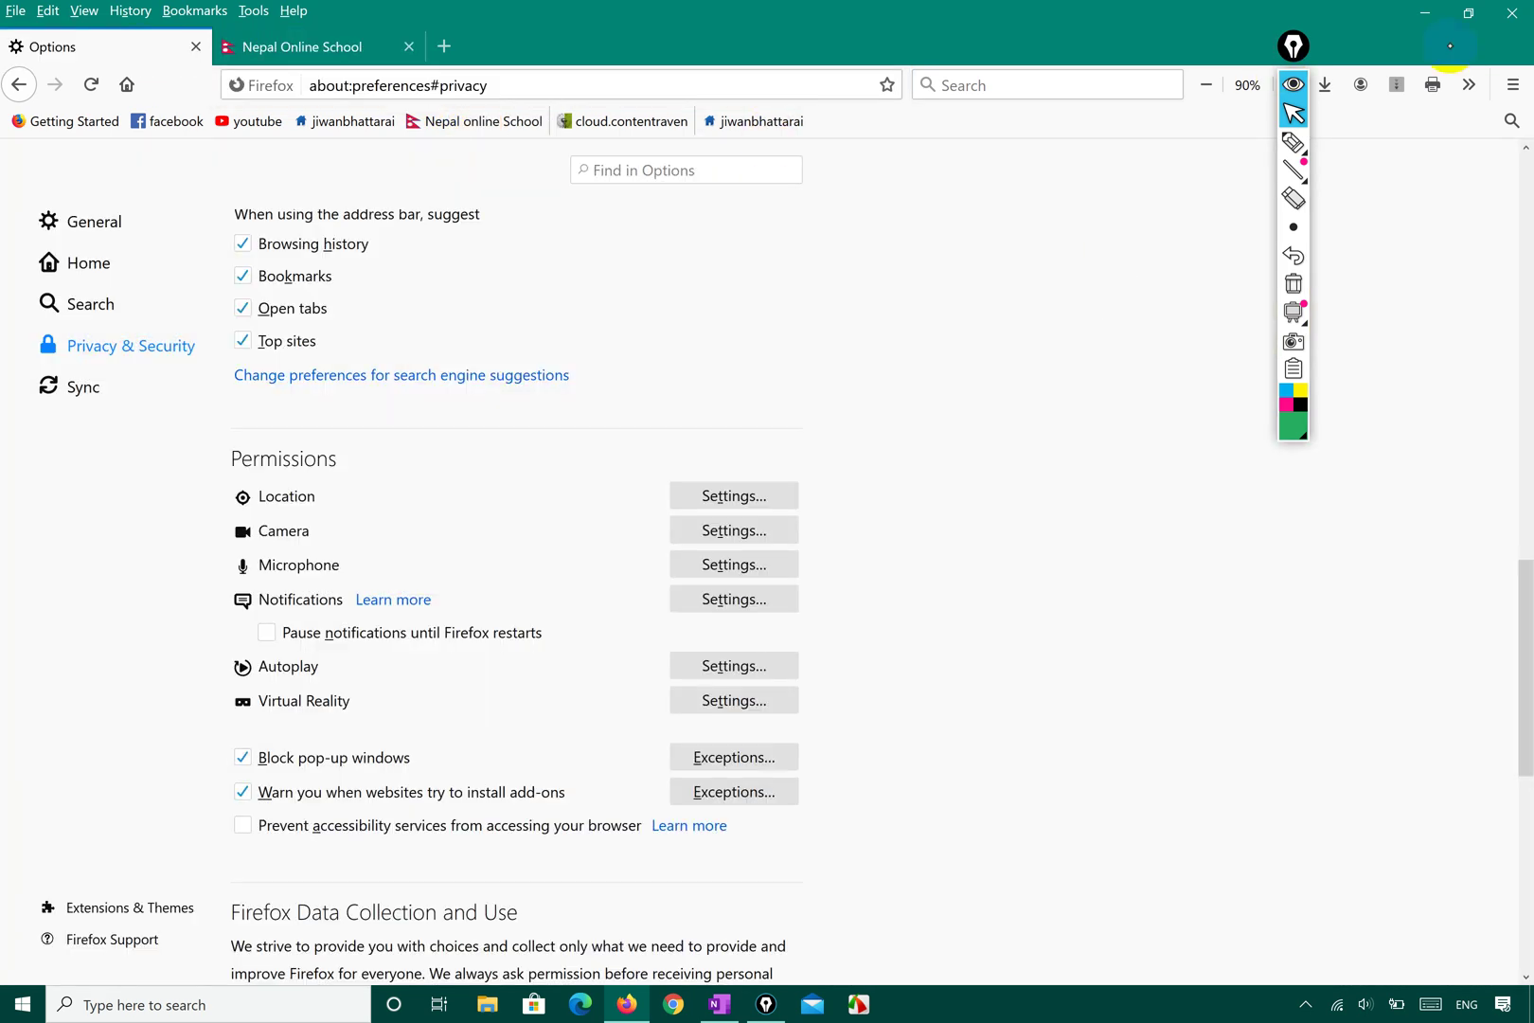
left_click(1512, 85)
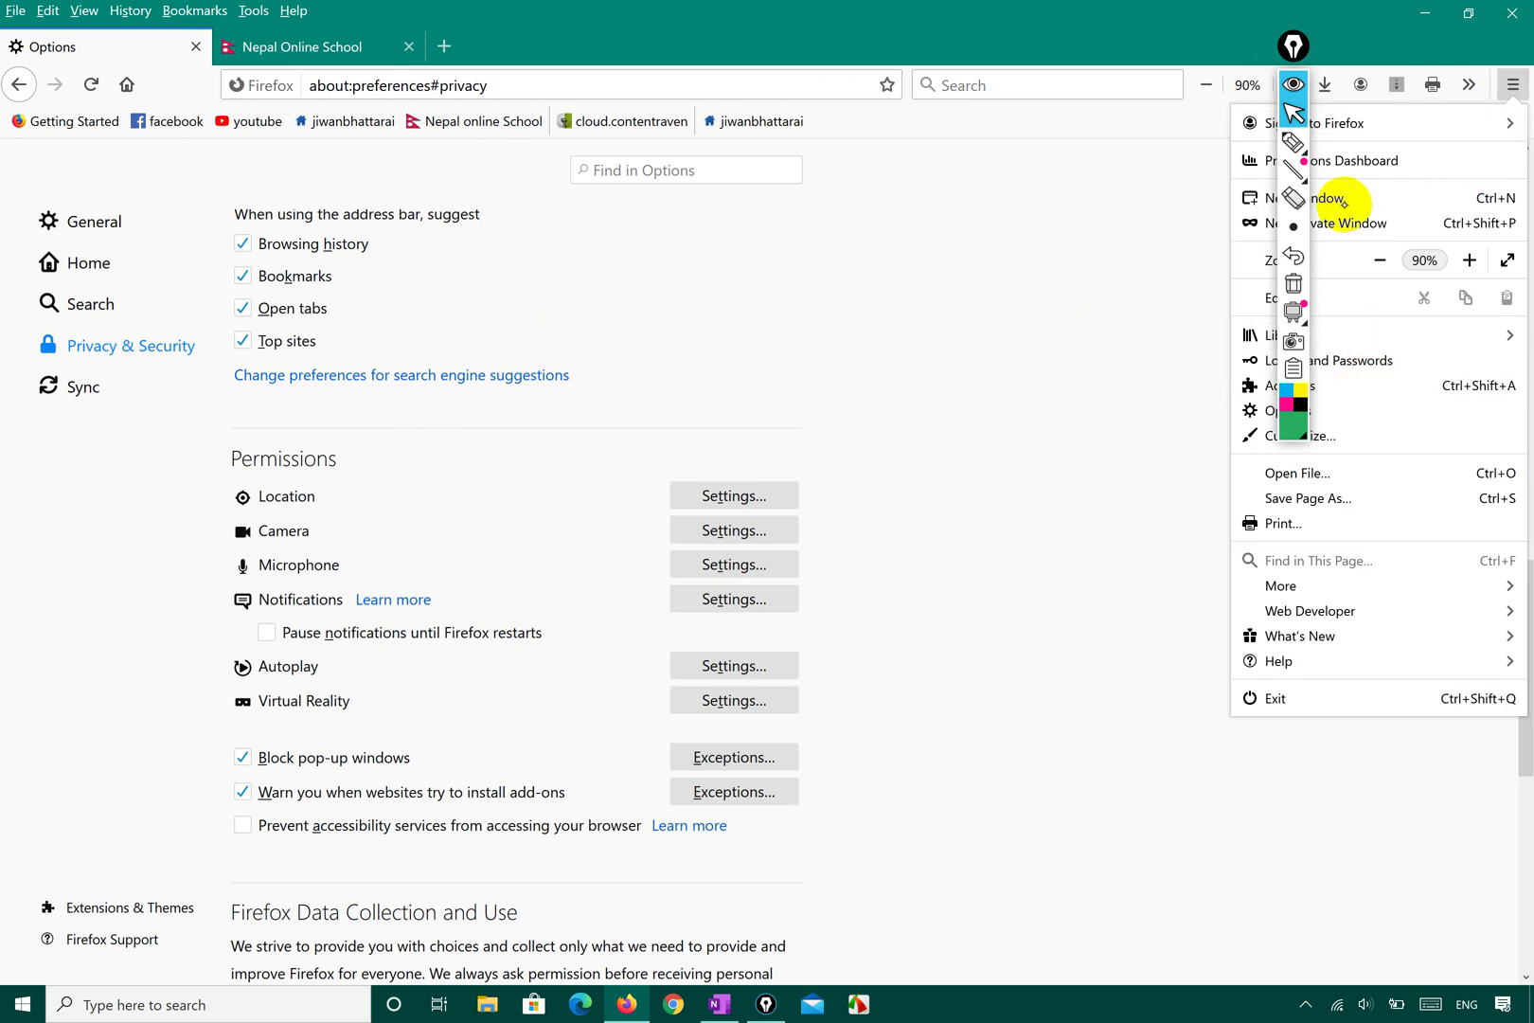
left_click_drag(1293, 45, 1089, 83)
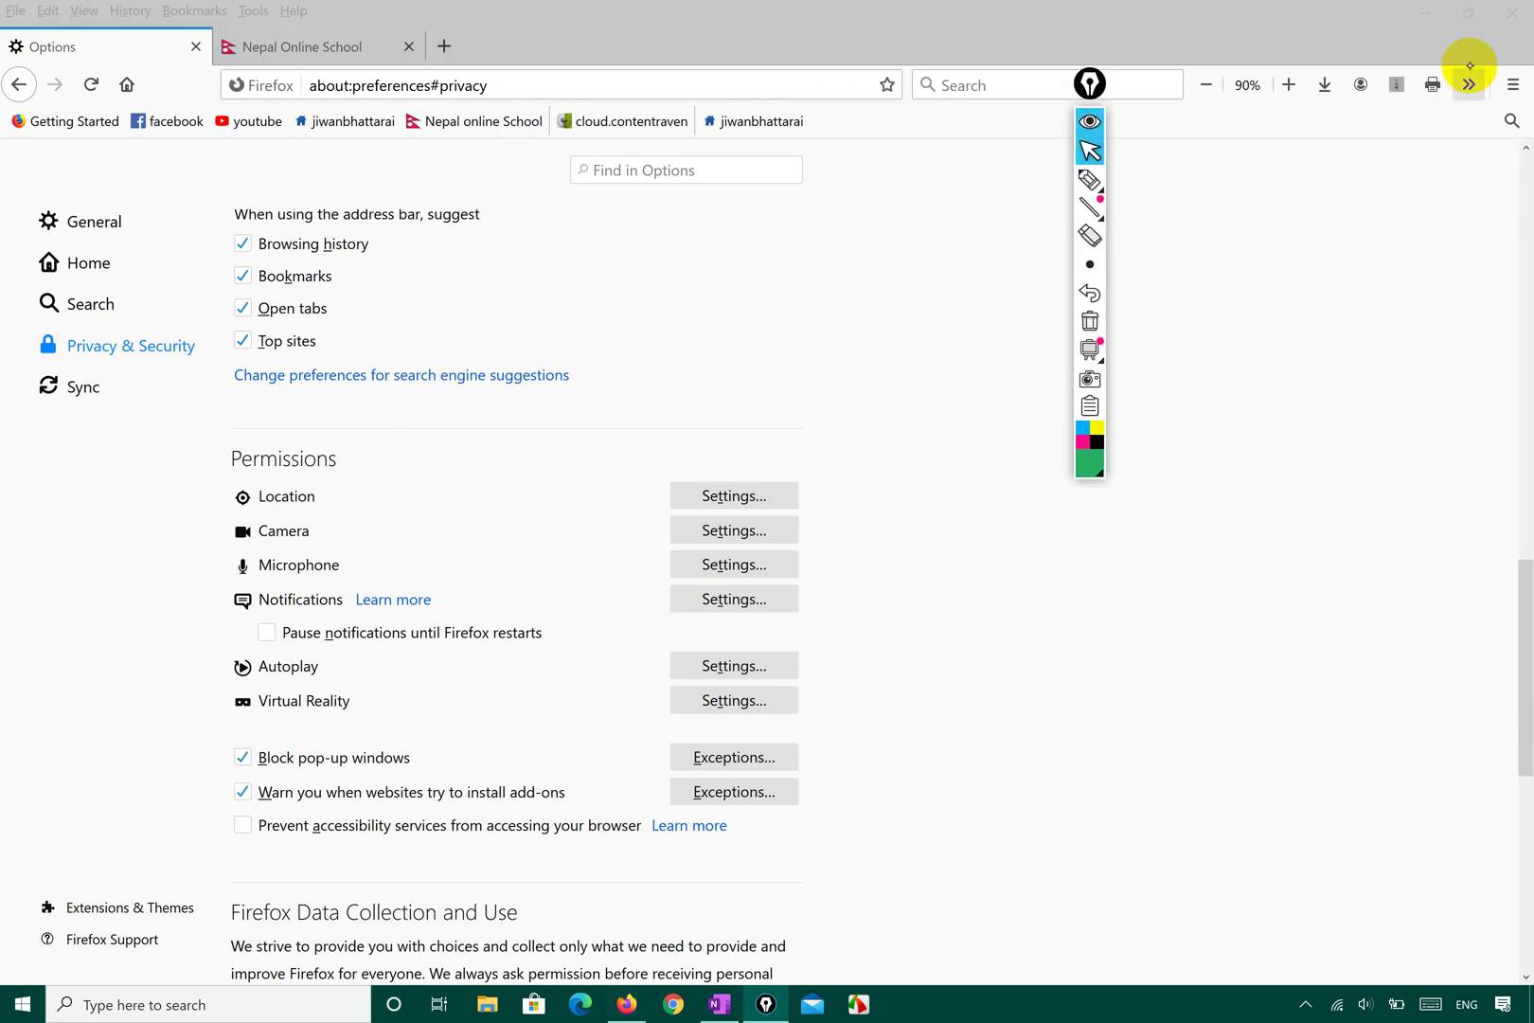
Reopen the browser's Options and go to the Permissions section of Privacy & Security
left_click(1512, 84)
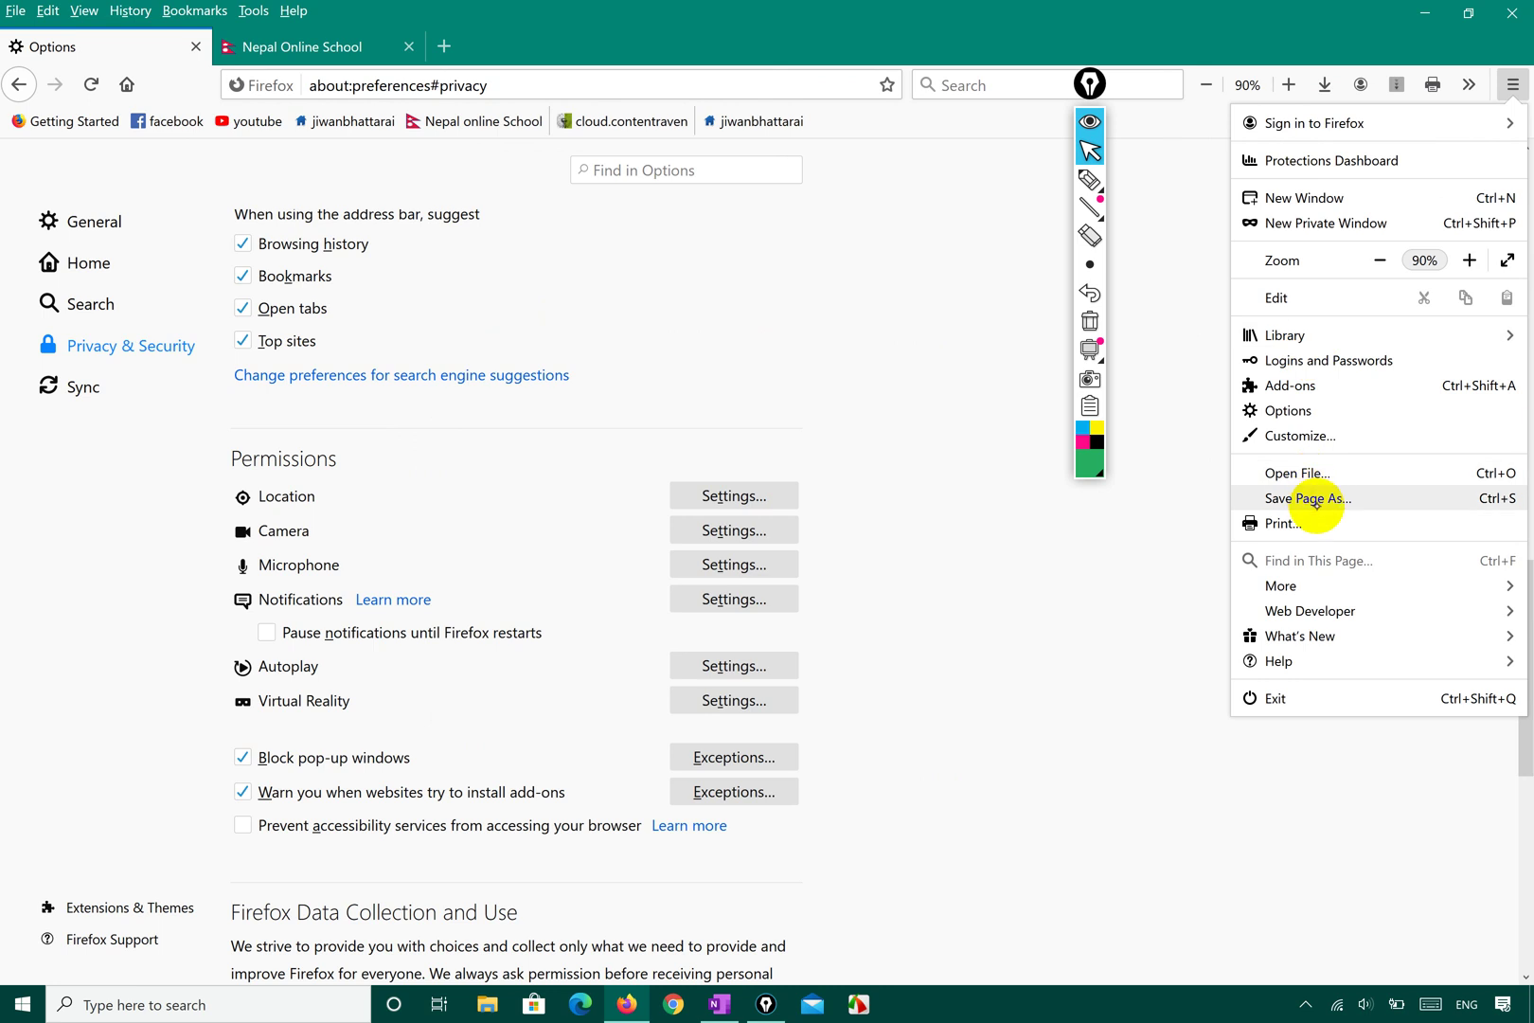
left_click(1316, 411)
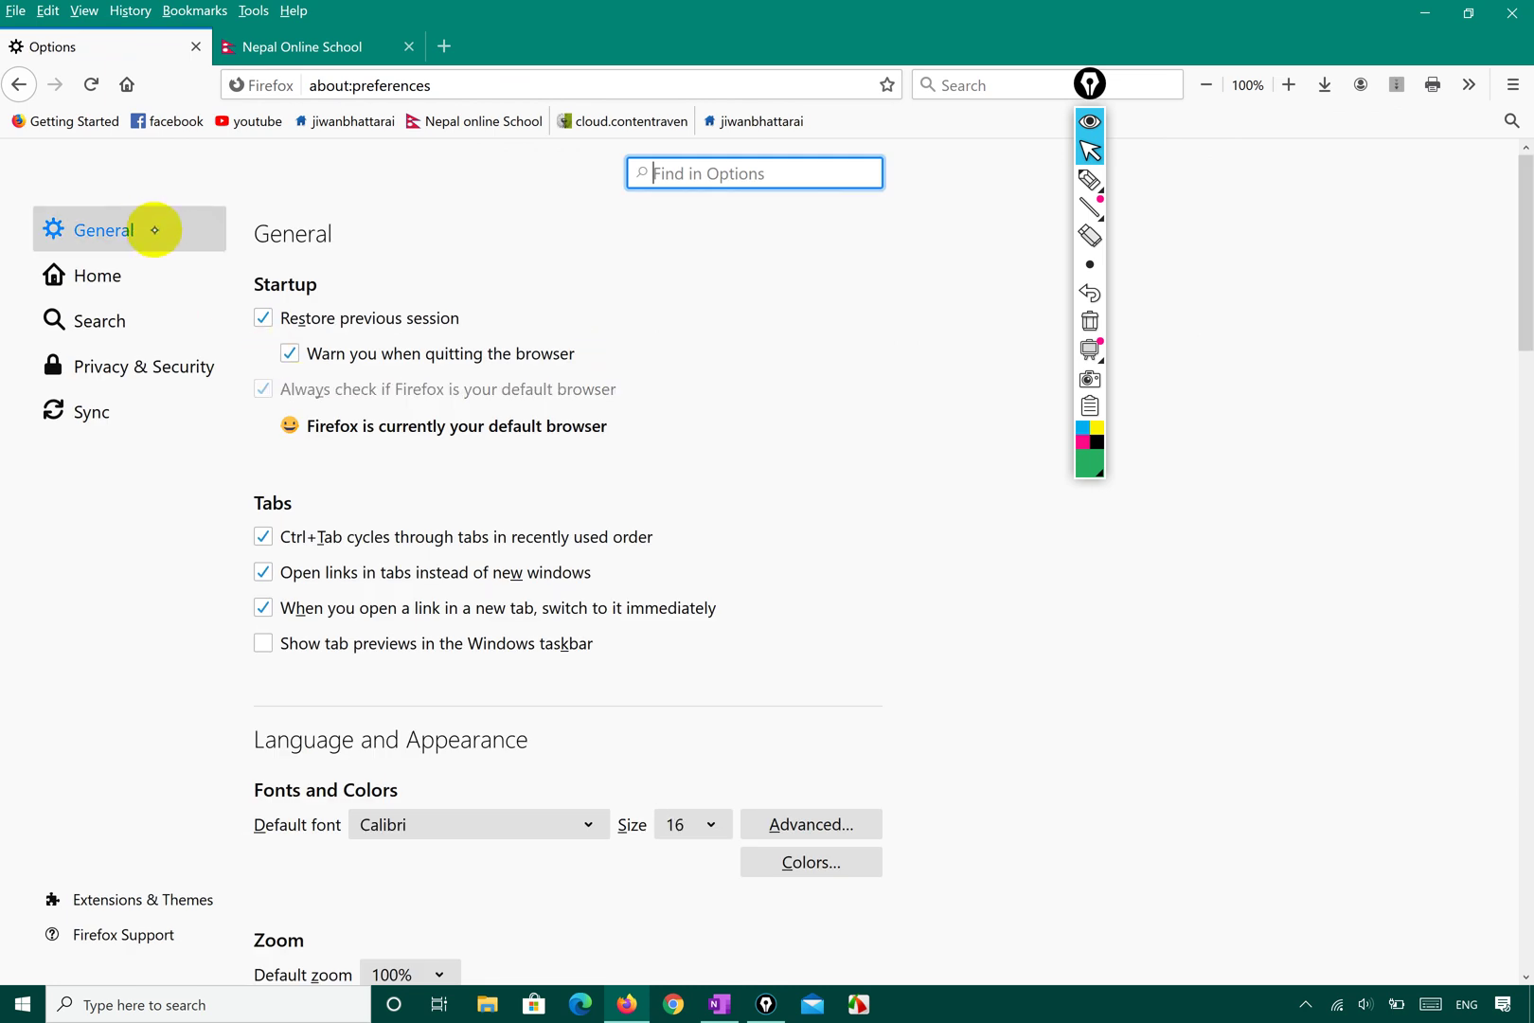
left_click(147, 366)
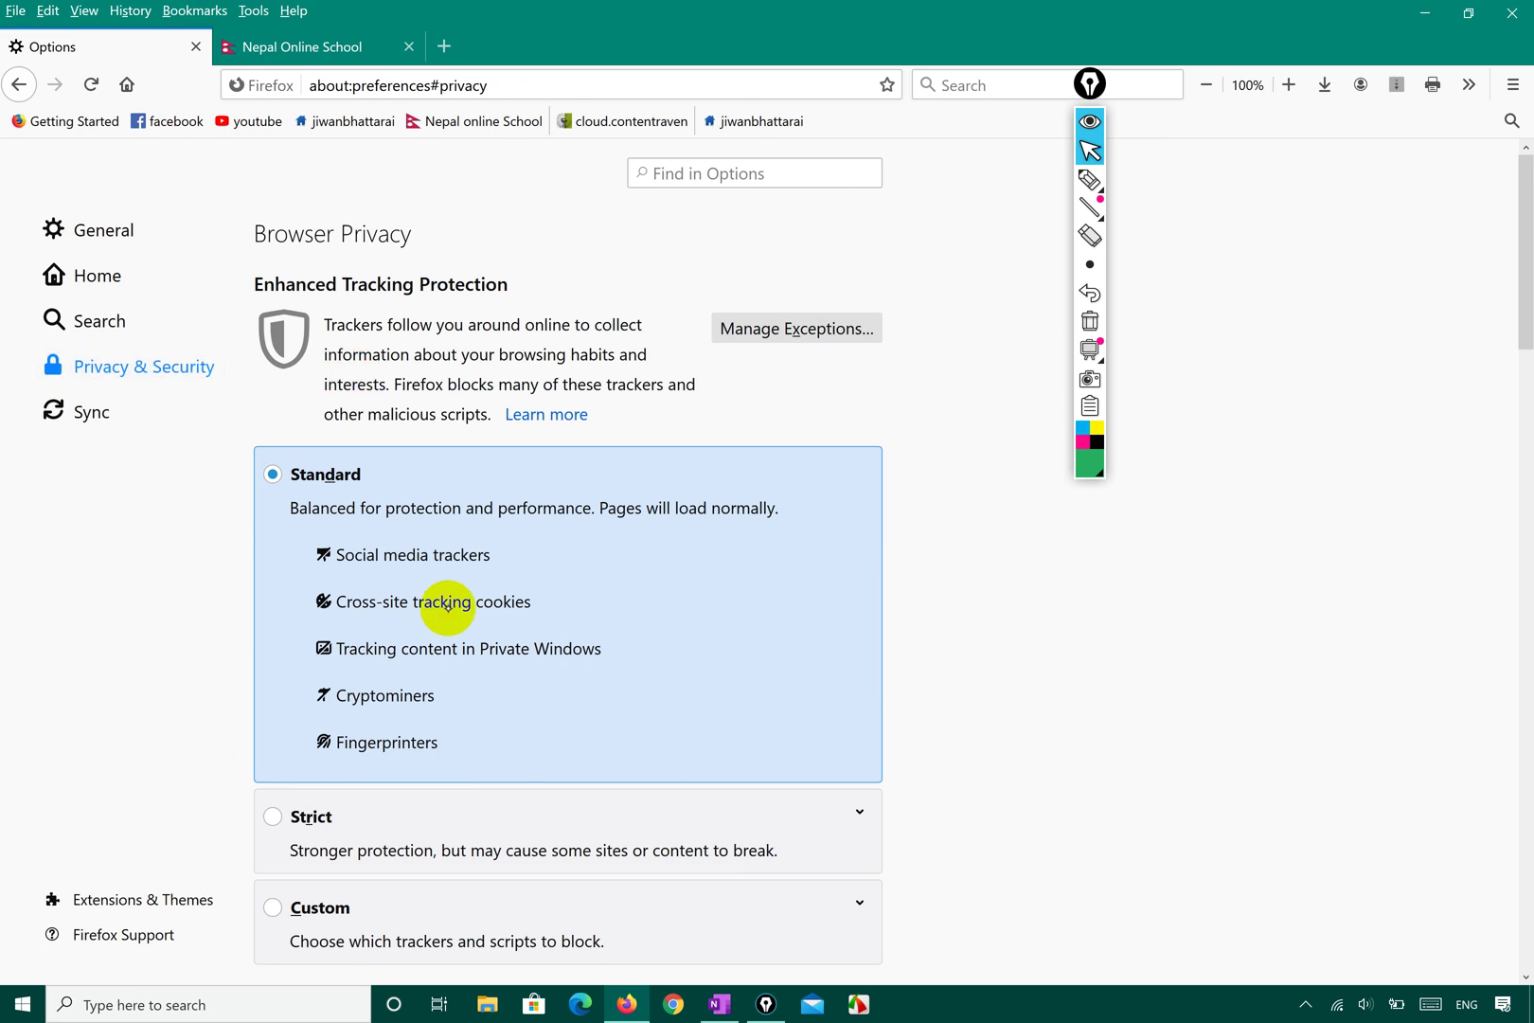
scroll(352, 746, "down", 15)
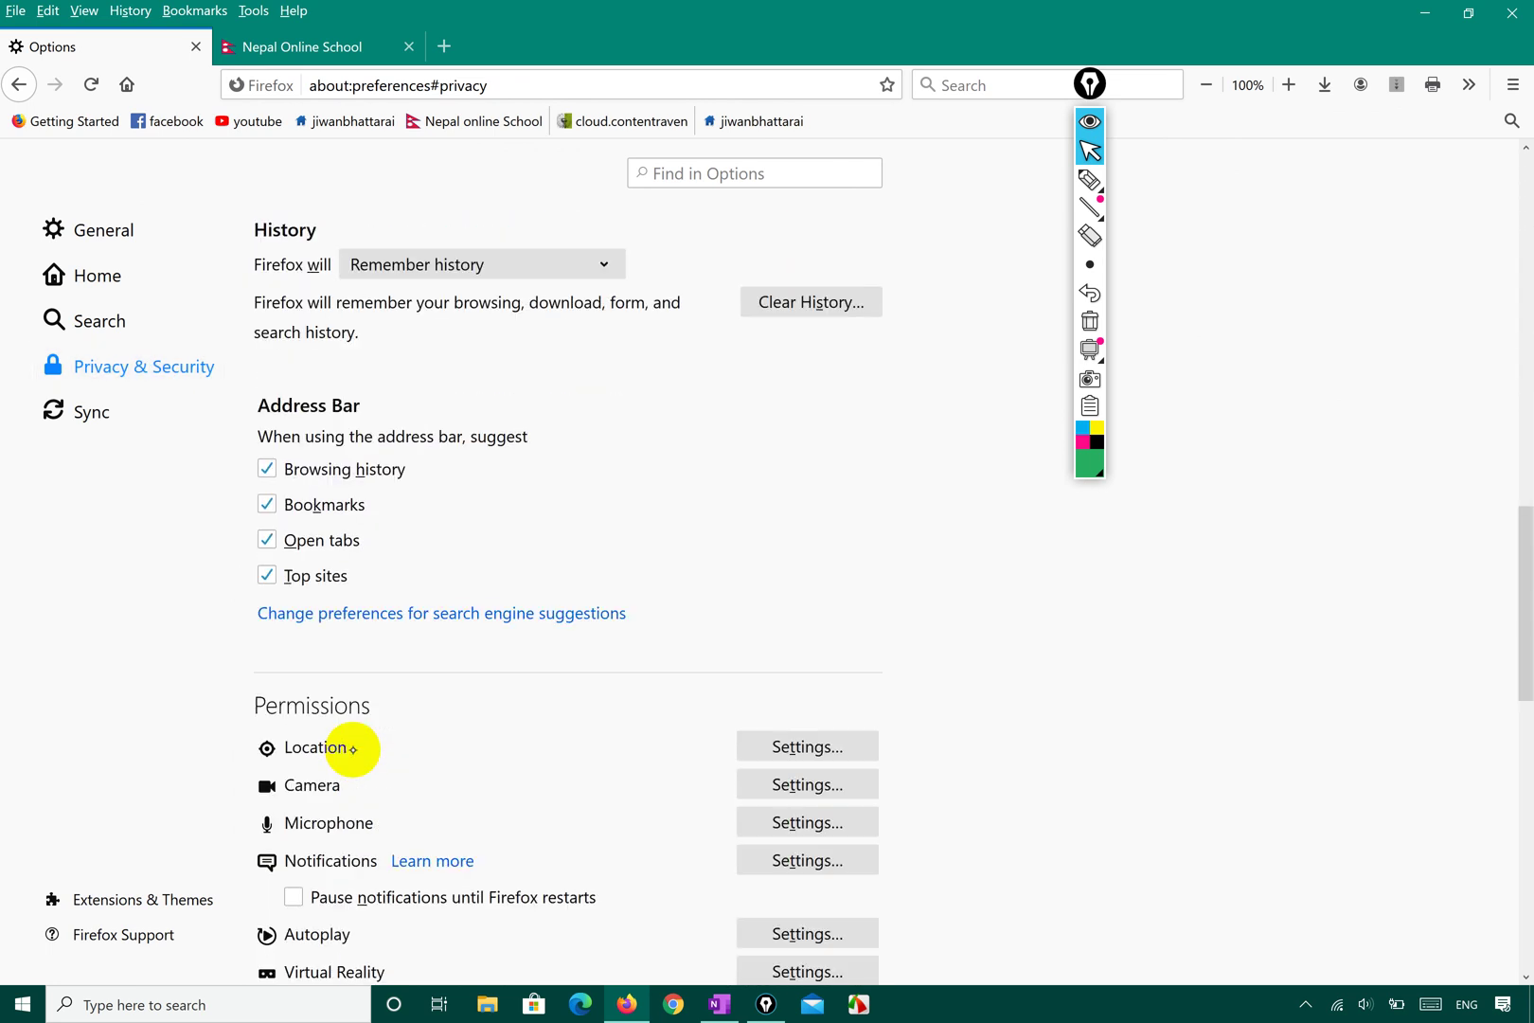
scroll(352, 748, "down", 5)
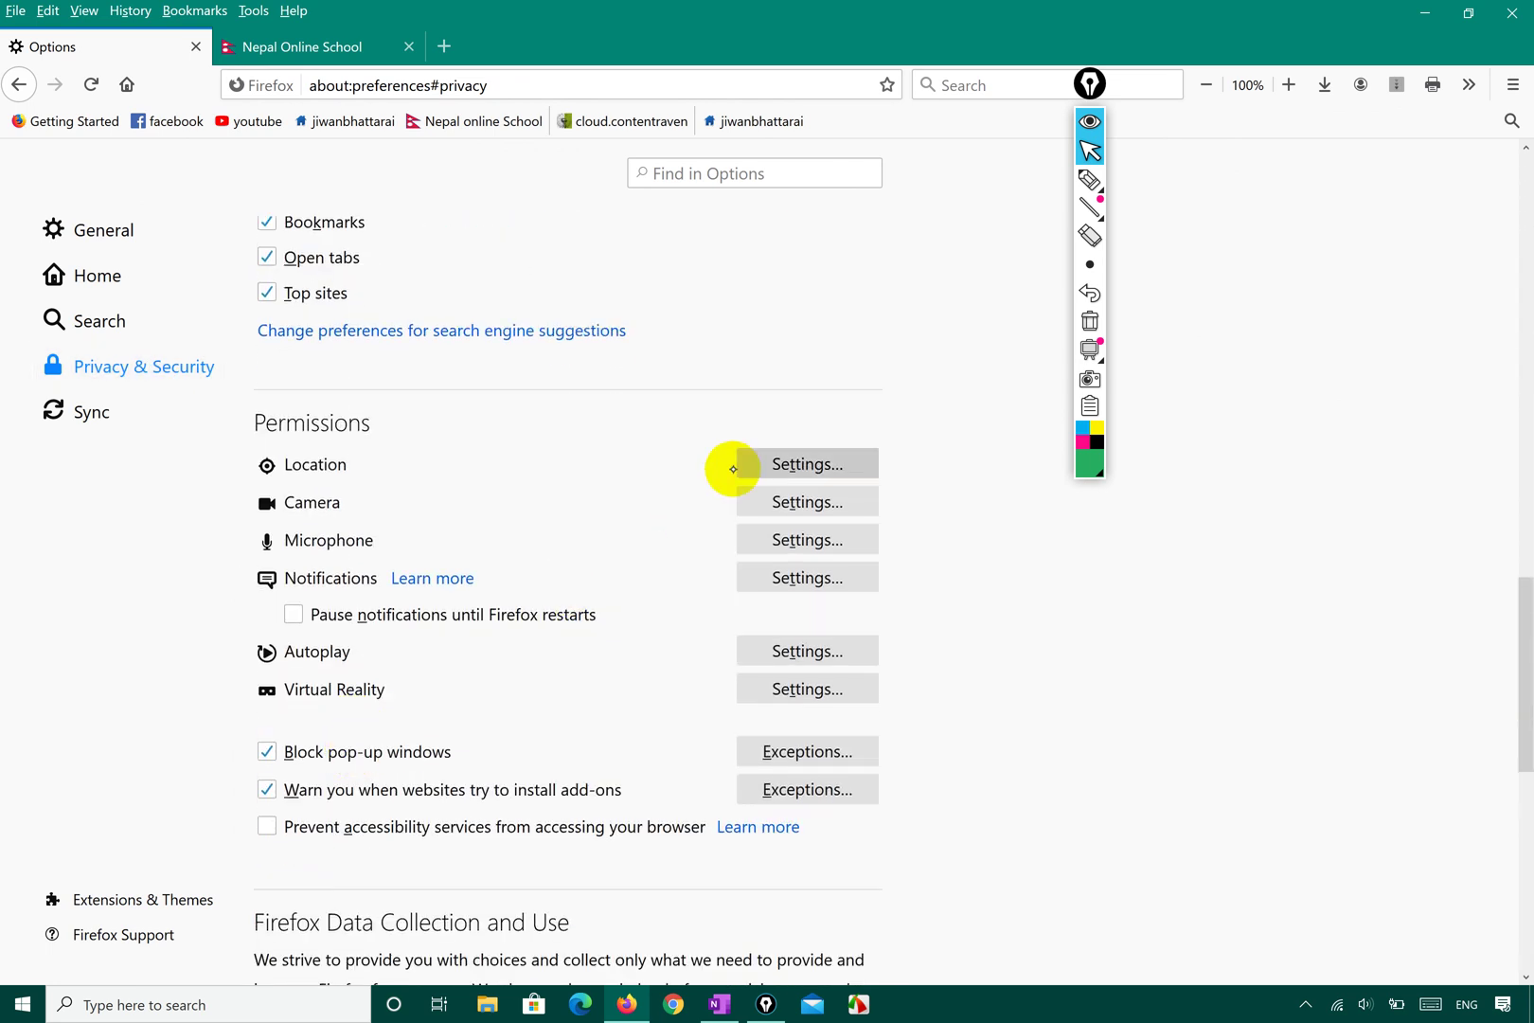
left_click(795, 464)
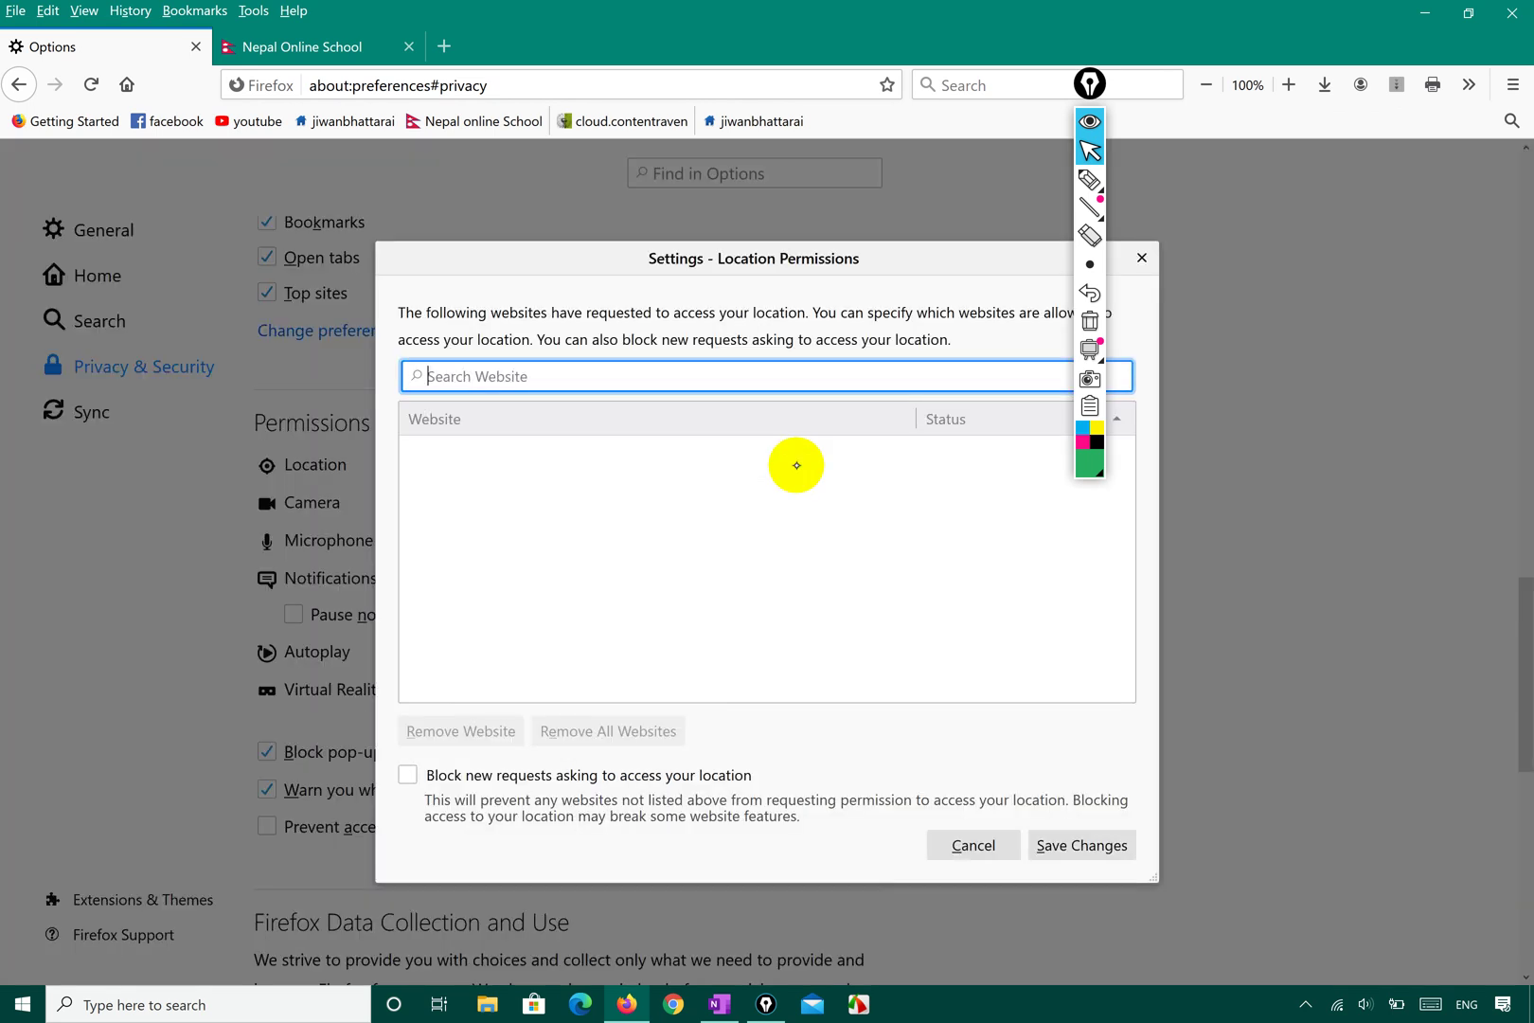
type("https://nepalonlineschool.org/")
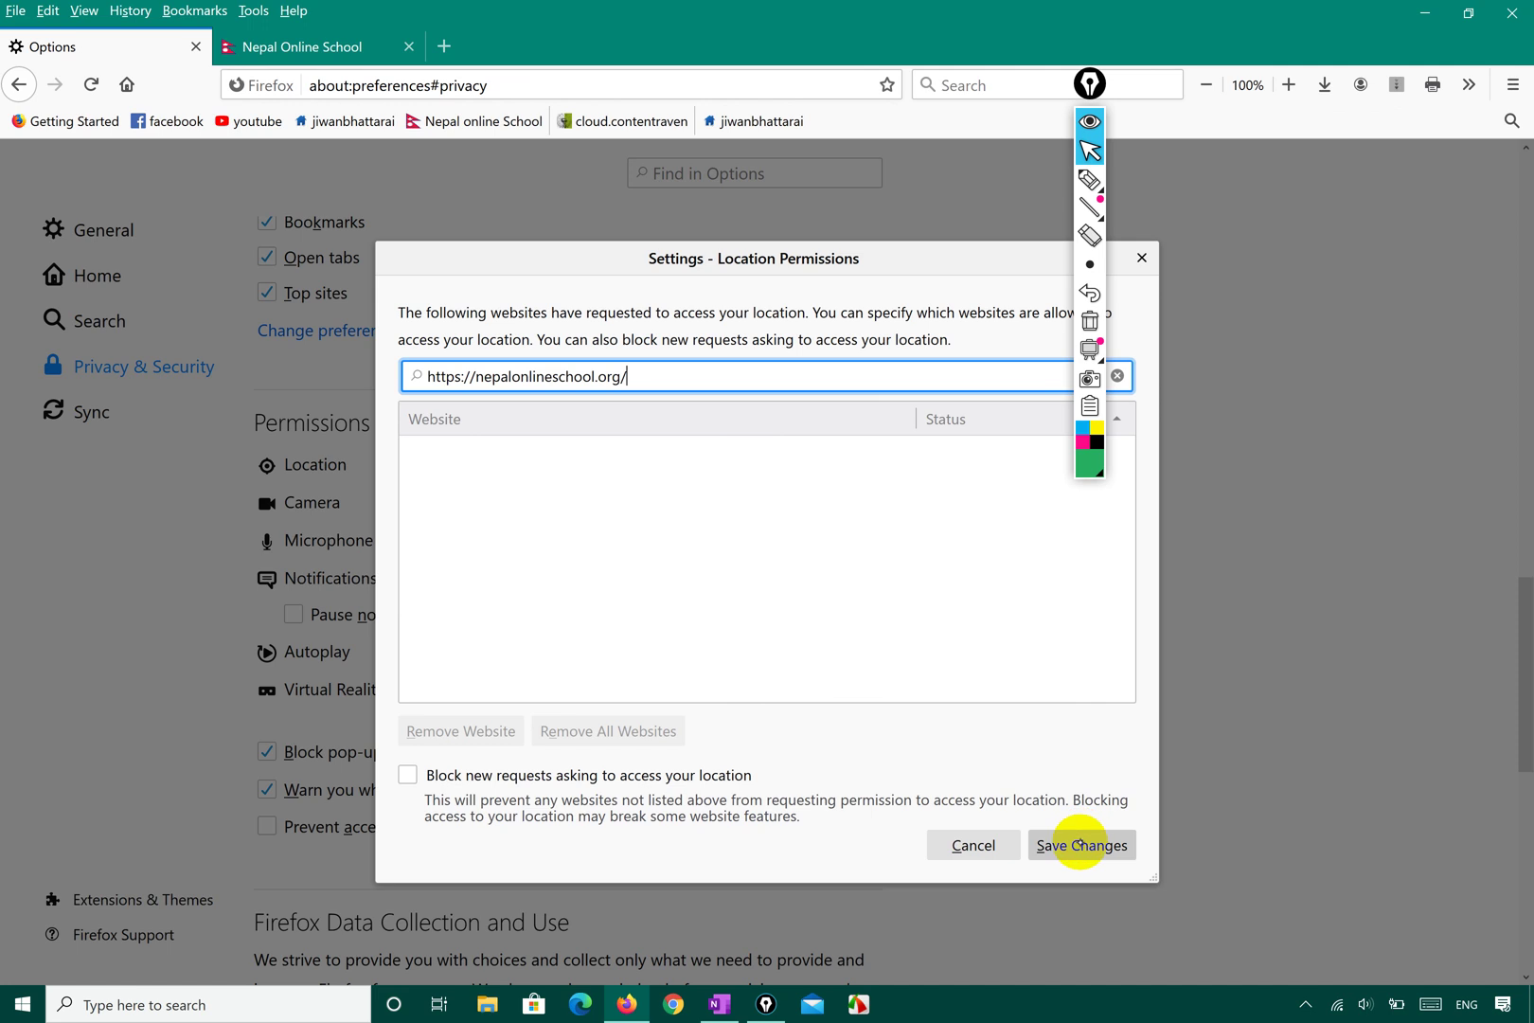
left_click(408, 775)
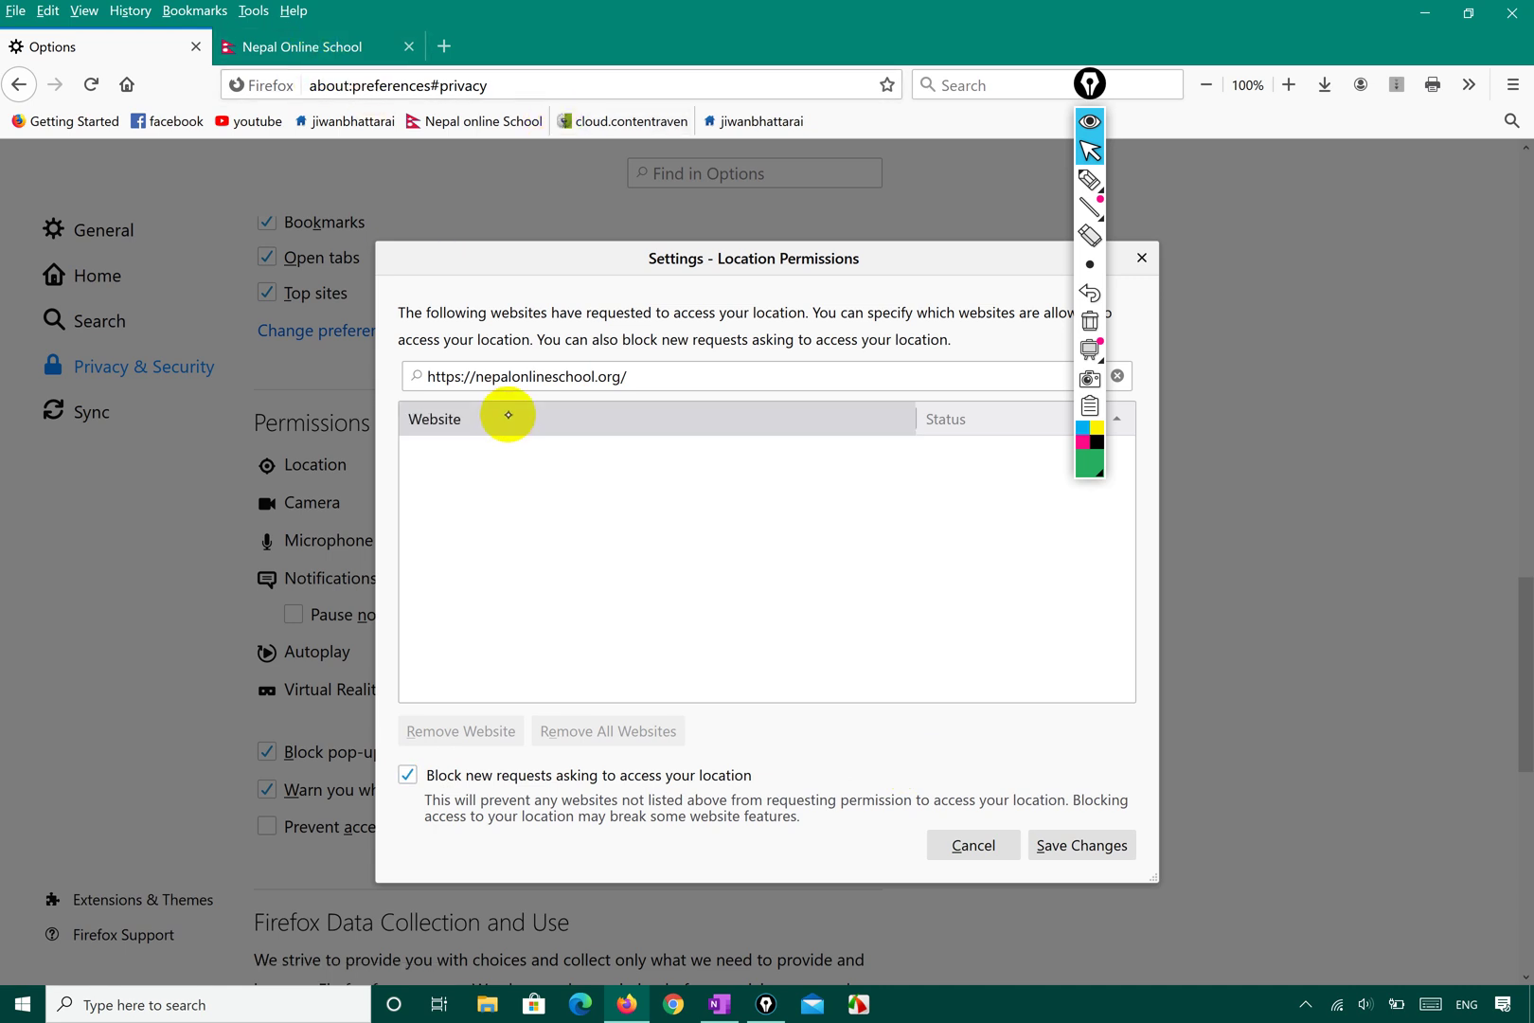
left_click(1051, 846)
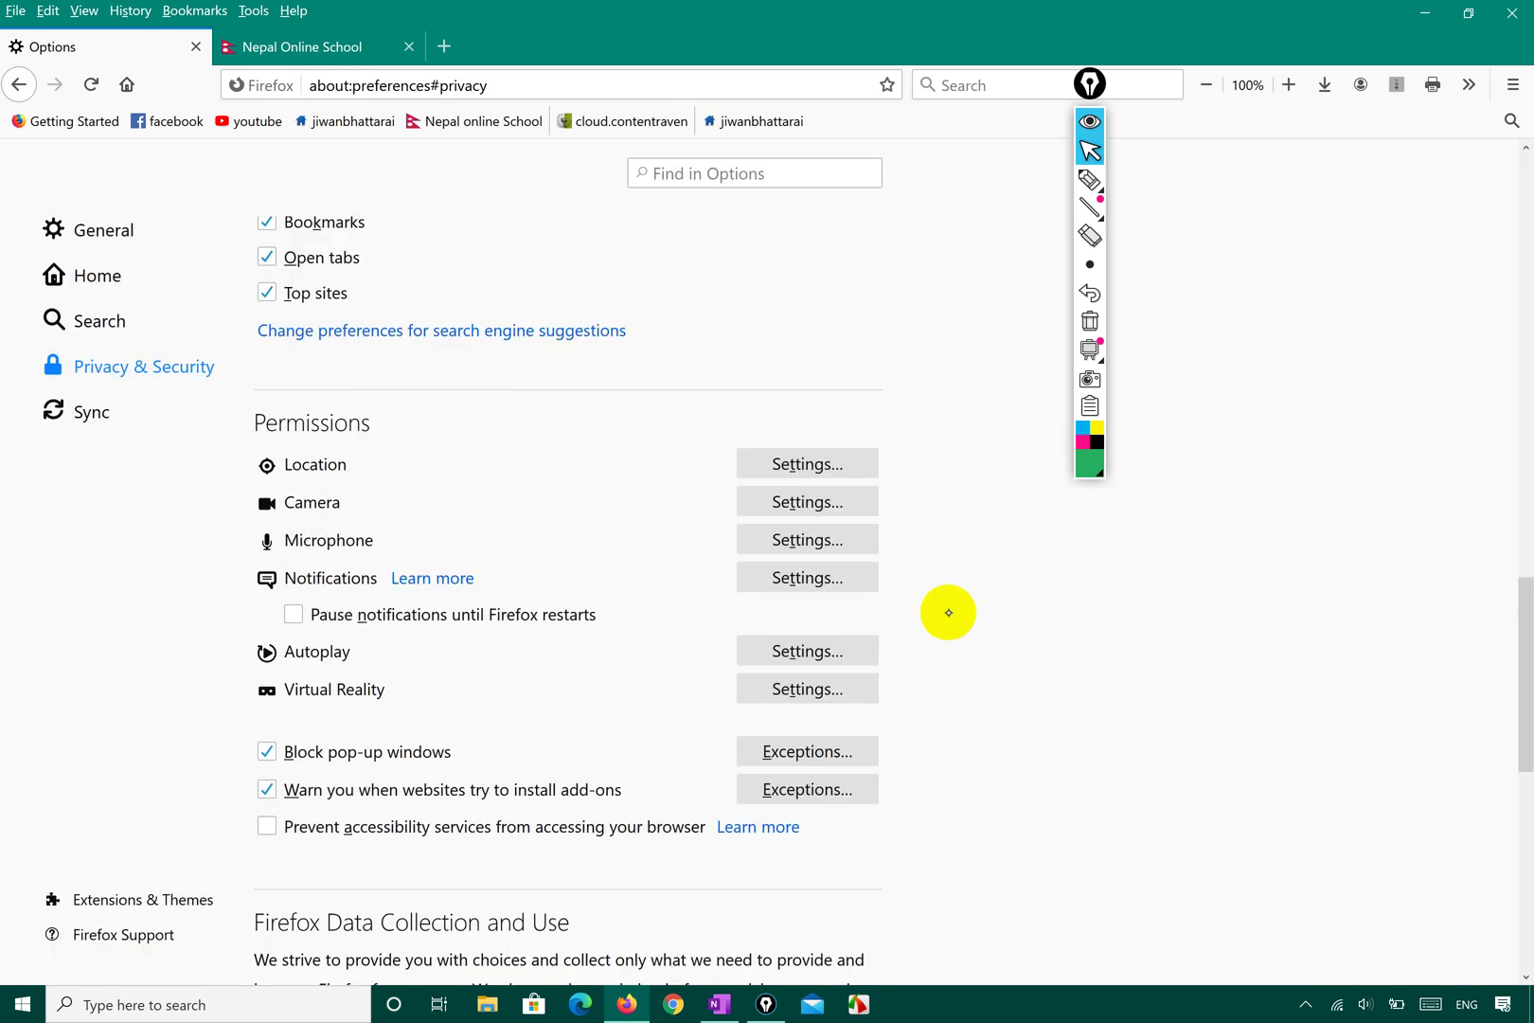
Switch to the Nepal Online School tab and highlight its full web address
left_click(349, 52)
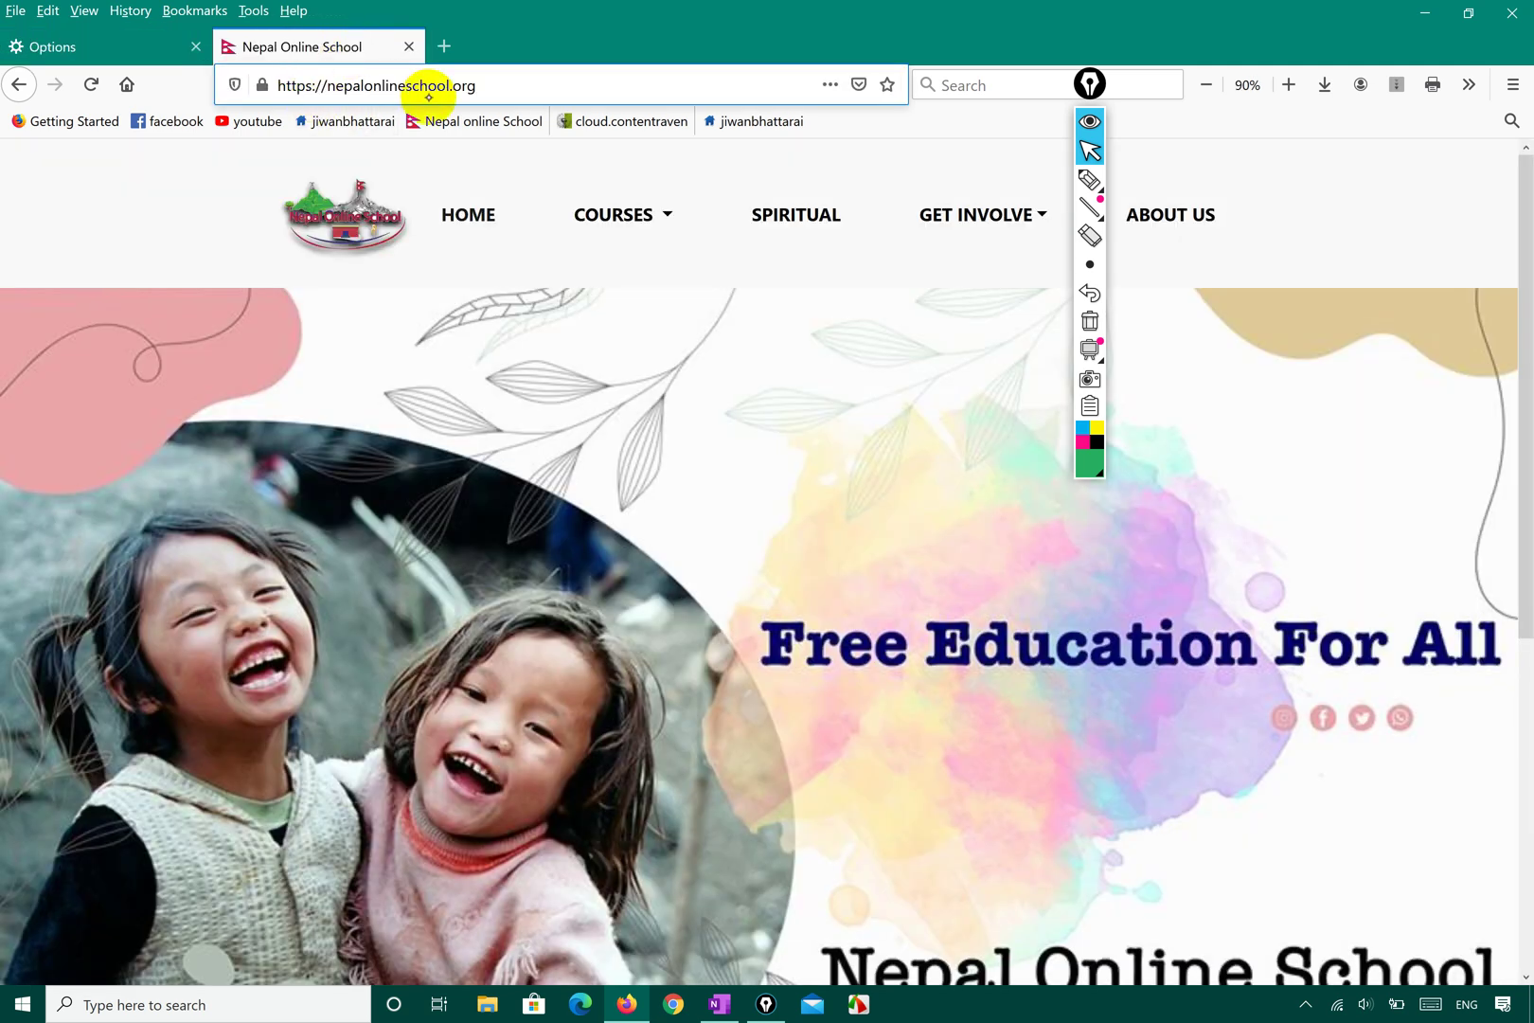
double_click(512, 85)
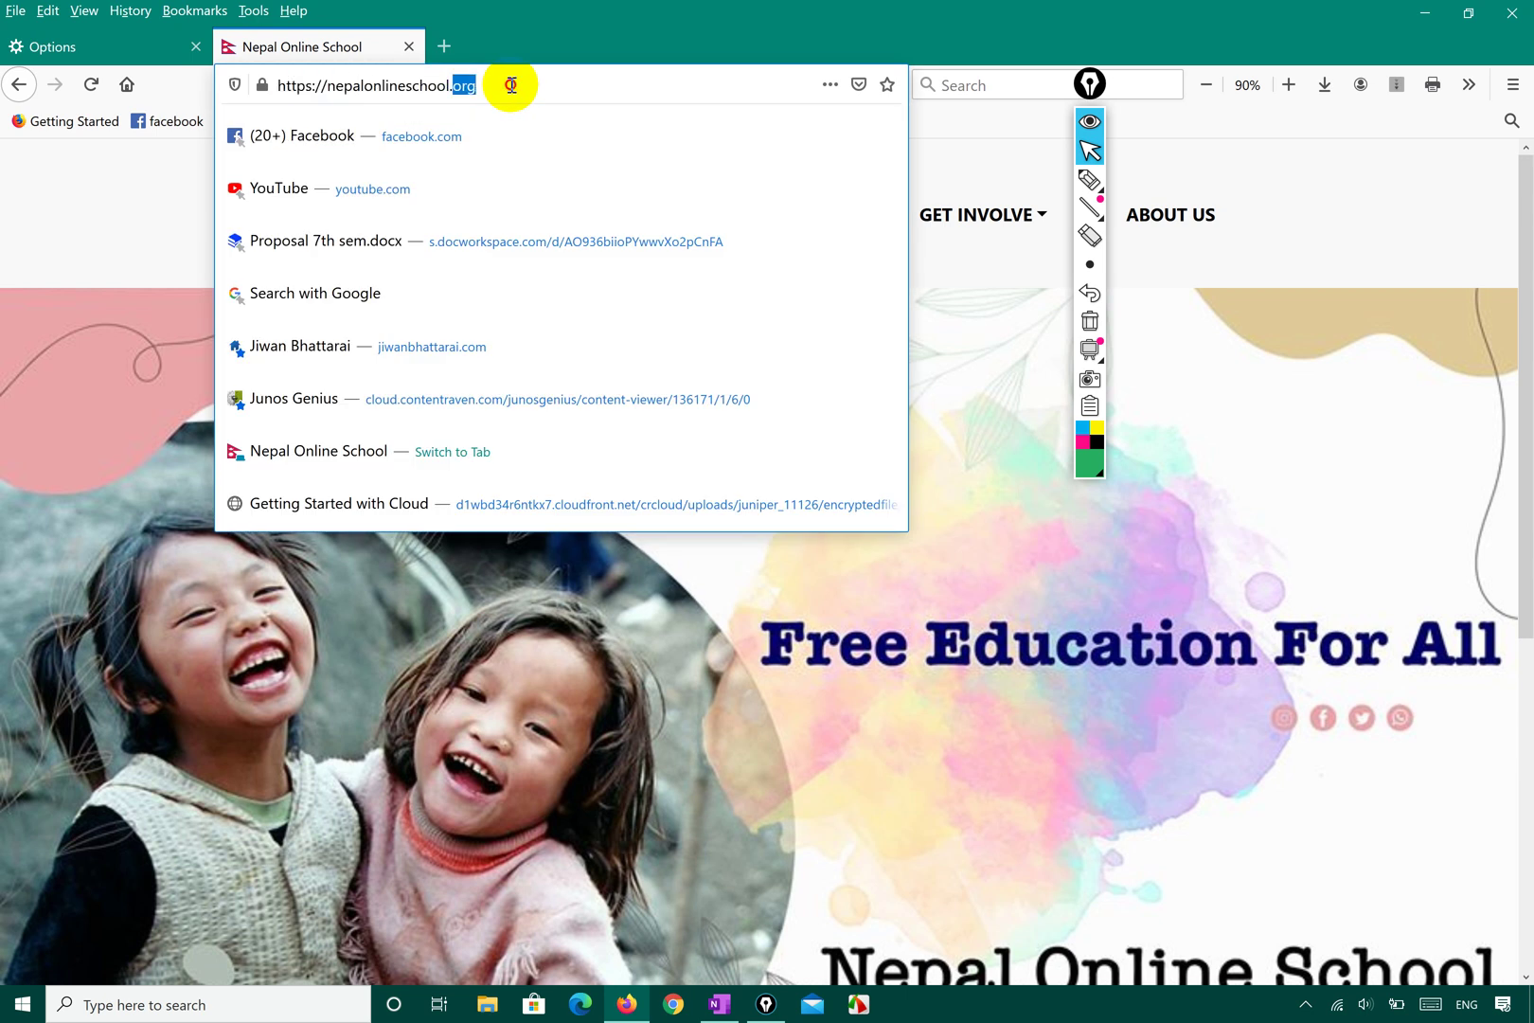
left_click(511, 85)
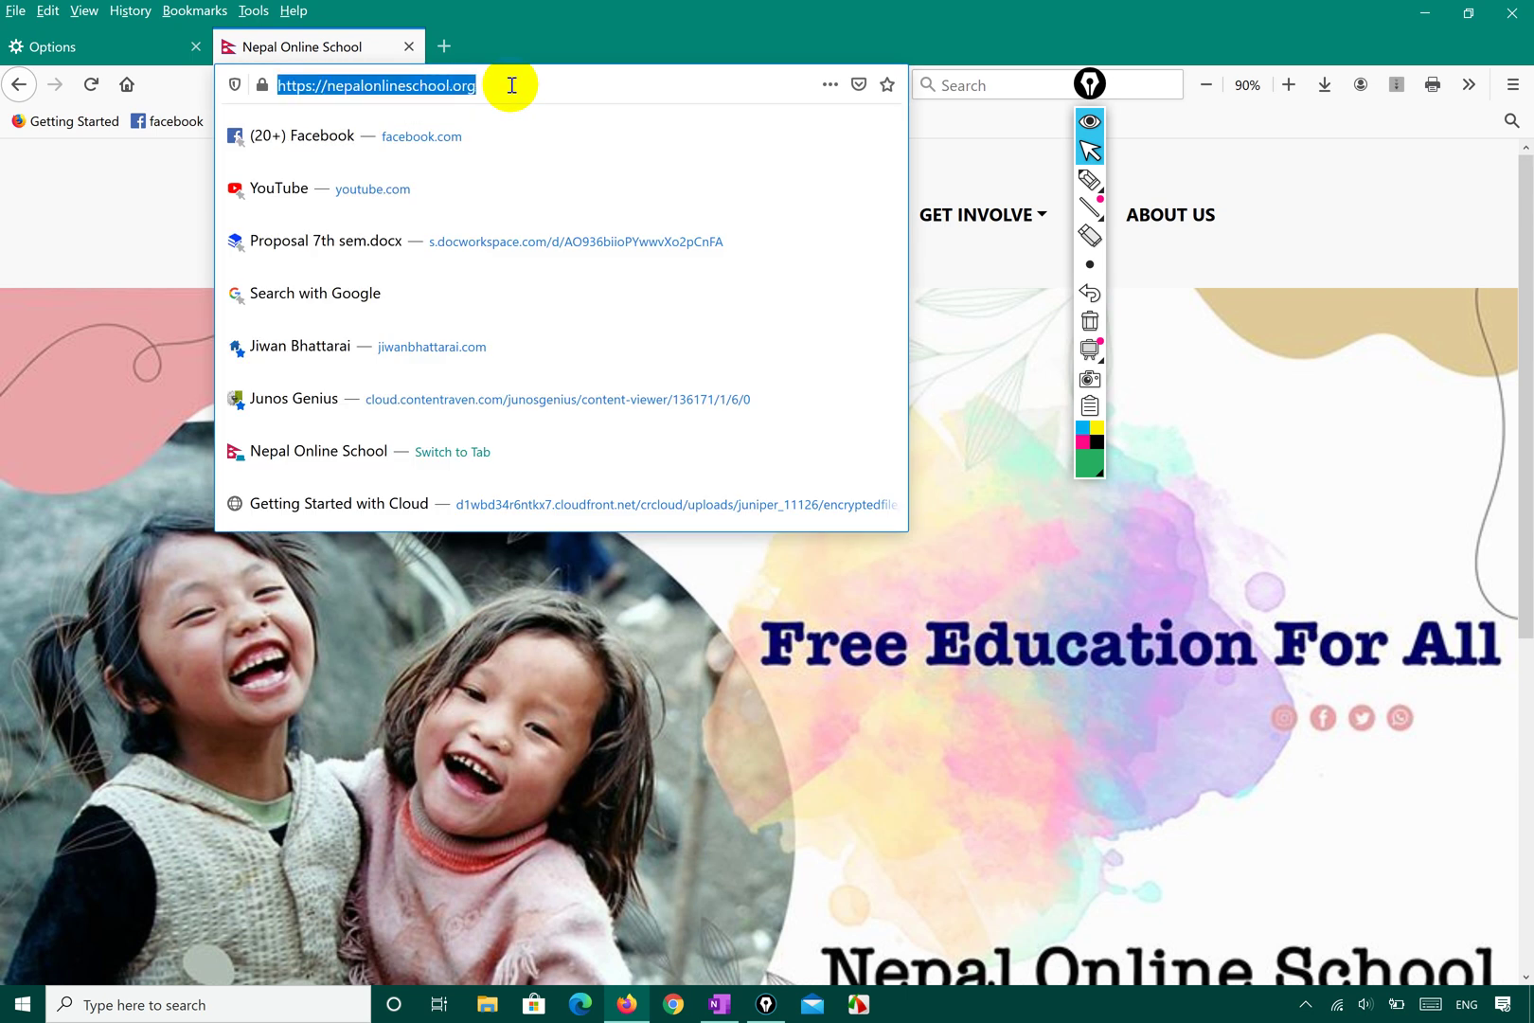
left_click(142, 189)
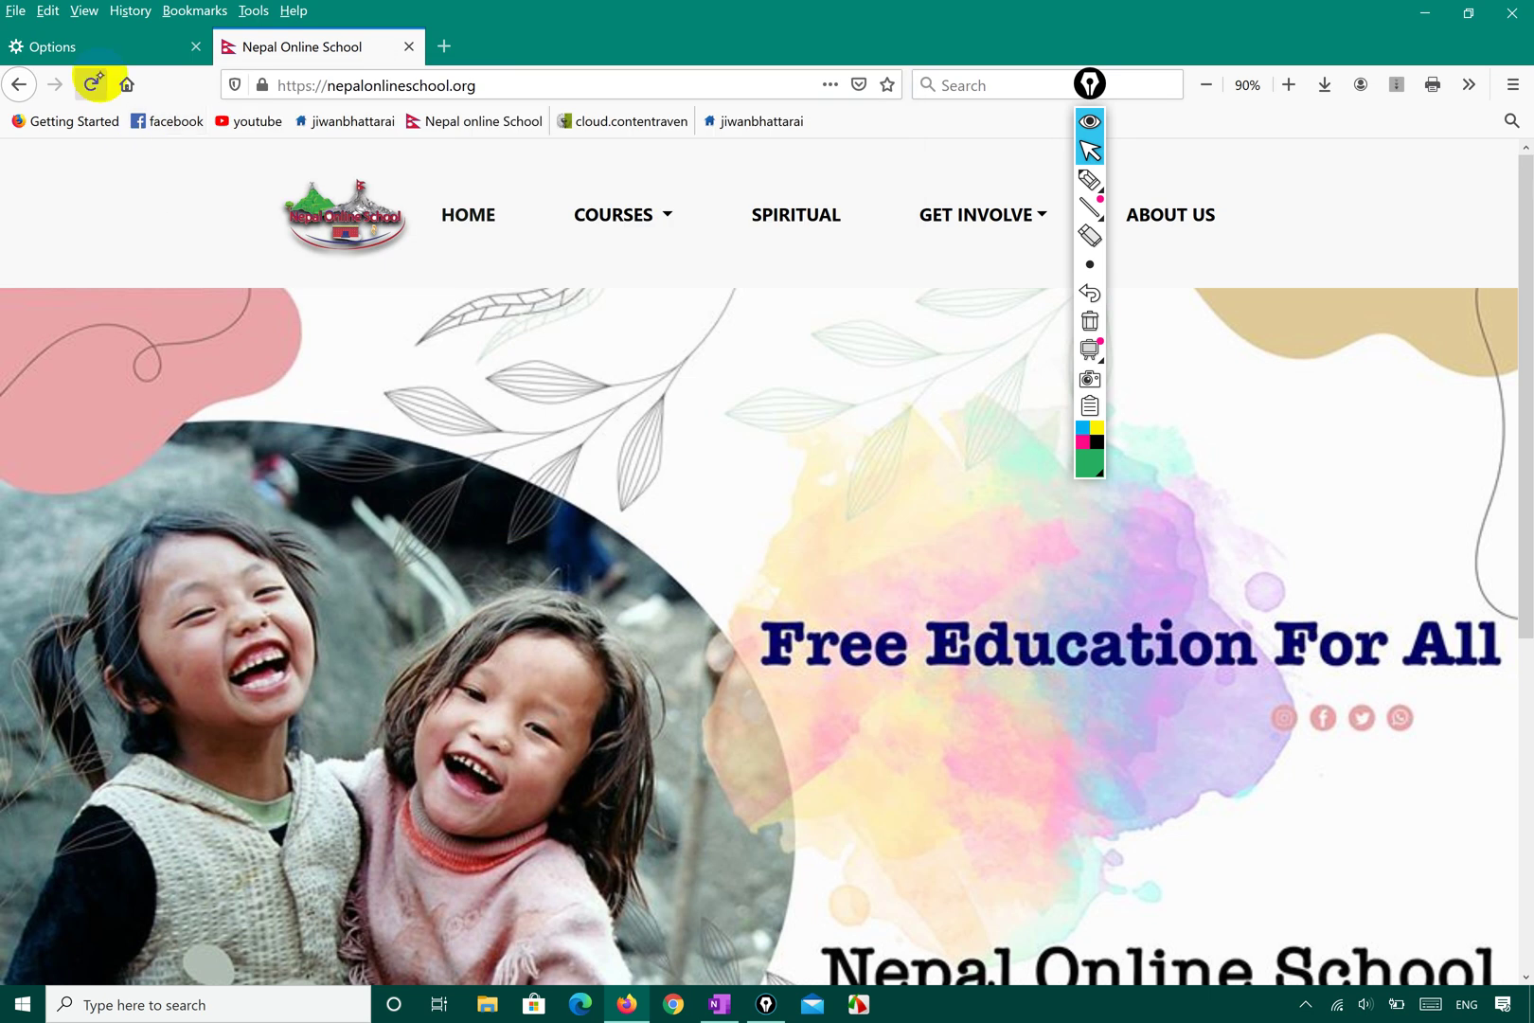
Circle the browser's reload control with a green freehand annotation, and clear the drawing
left_click(1081, 178)
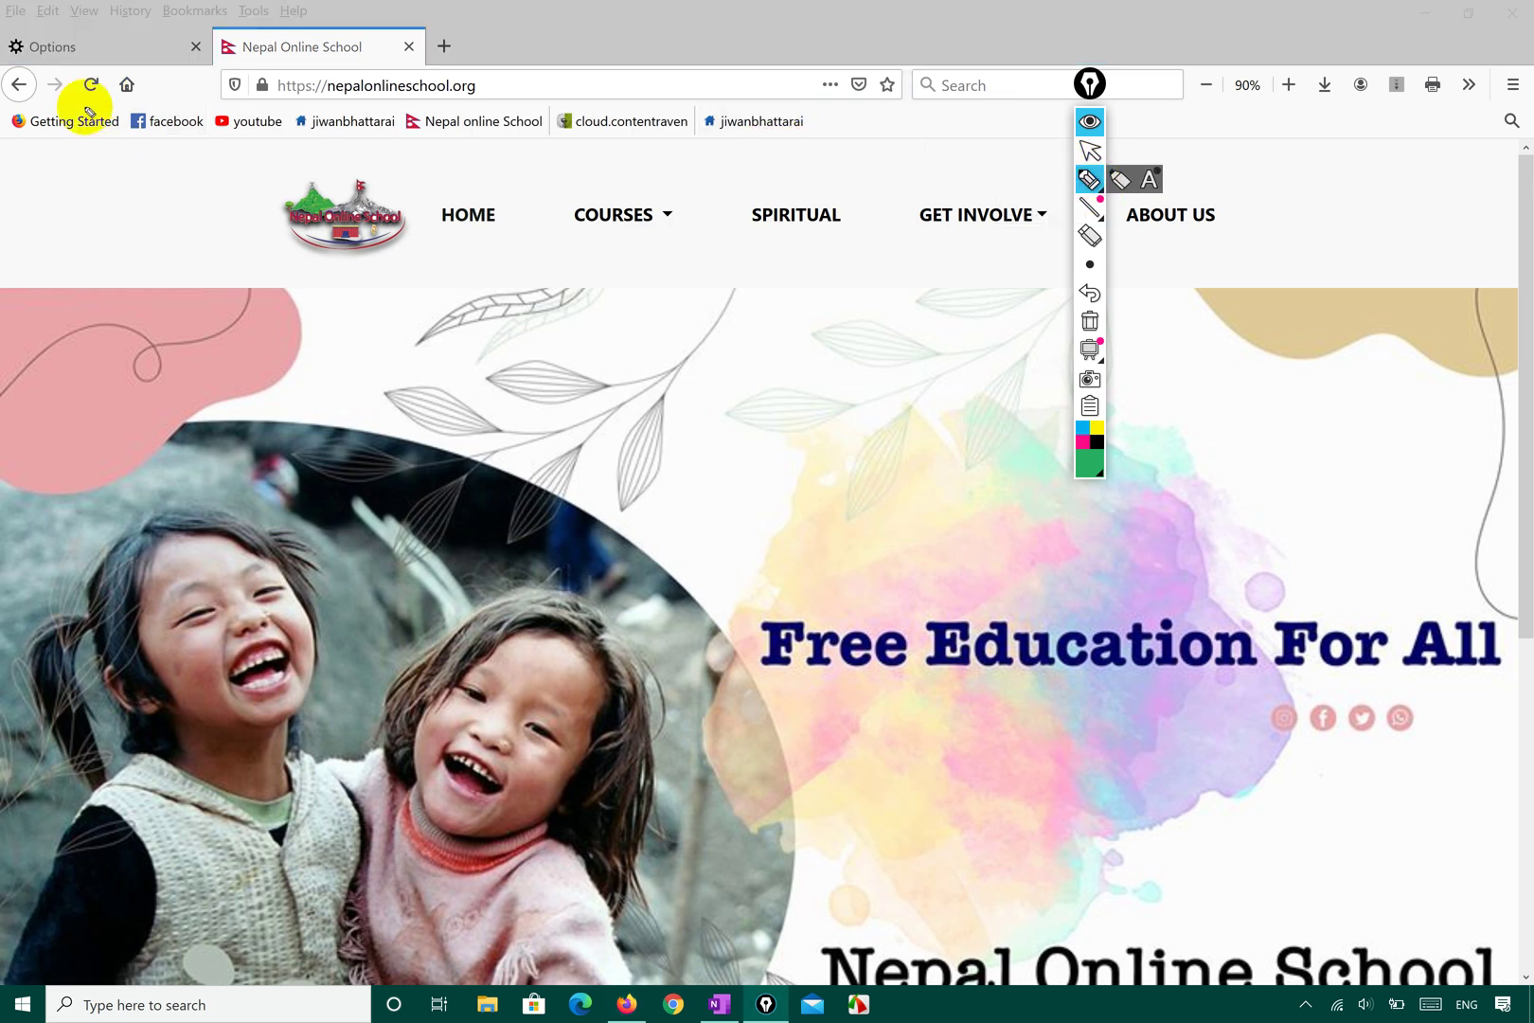
mouse_move(83, 89)
left_mouse_down()
mouse_move(154, 83)
mouse_move(49, 57)
mouse_move(112, 78)
mouse_move(56, 66)
mouse_move(106, 76)
mouse_move(71, 90)
left_mouse_up()
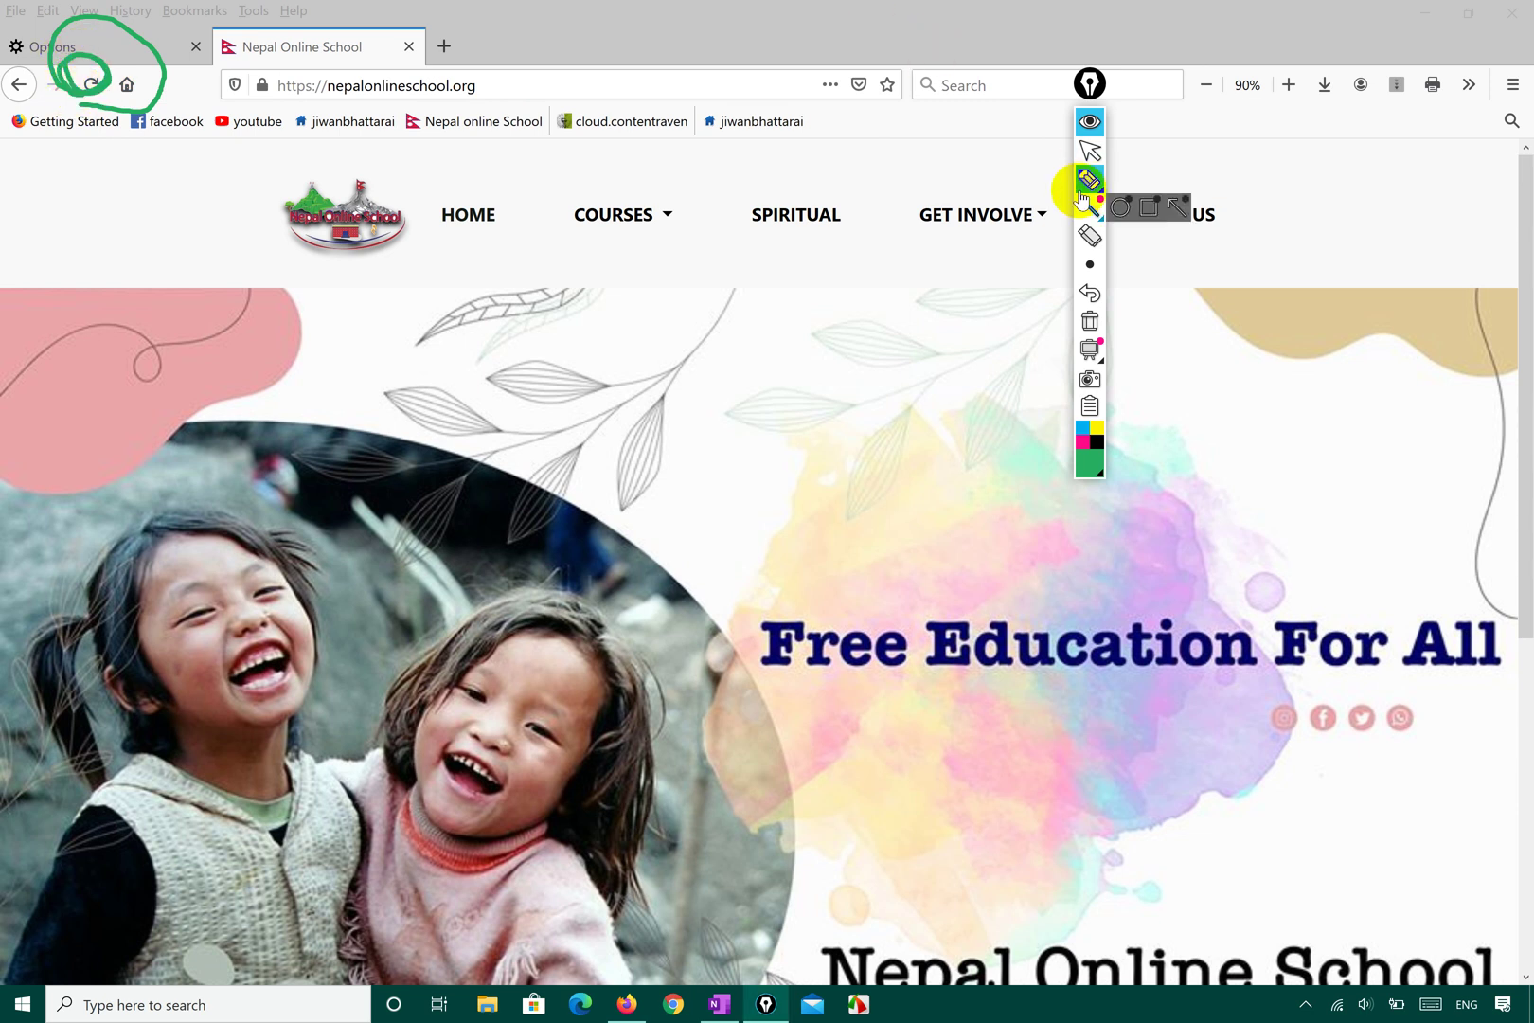
left_click(1089, 150)
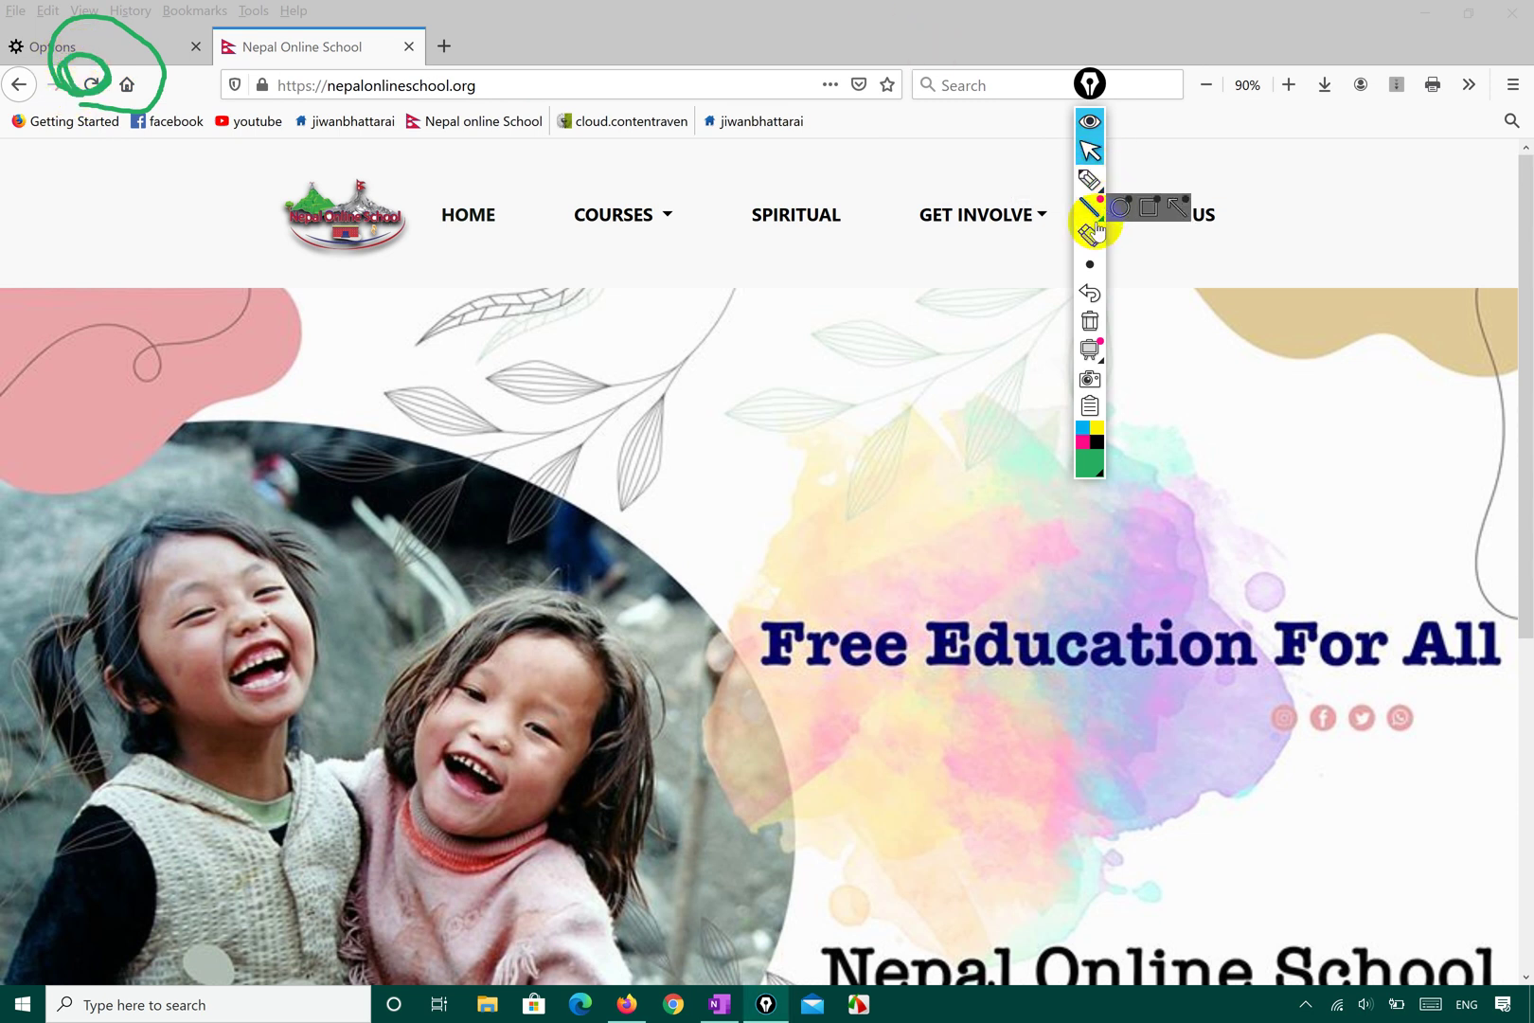
left_click(1090, 321)
left_click(1089, 150)
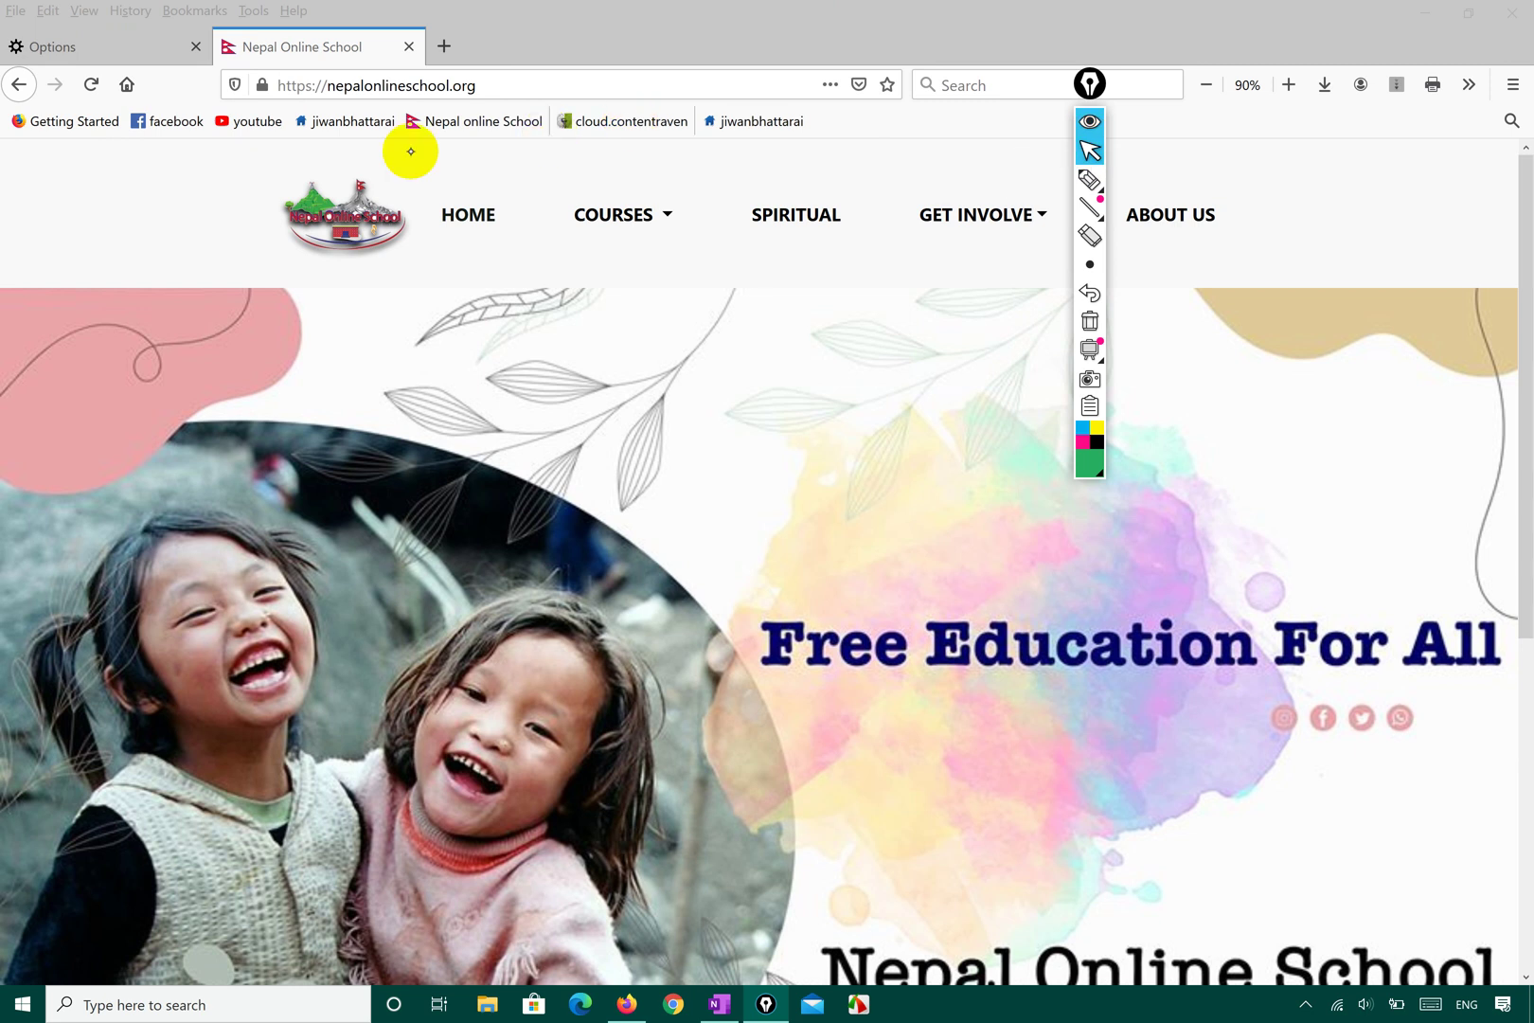
Reload the Nepal Online School page and view its site information and tracking protection details
left_click(91, 85)
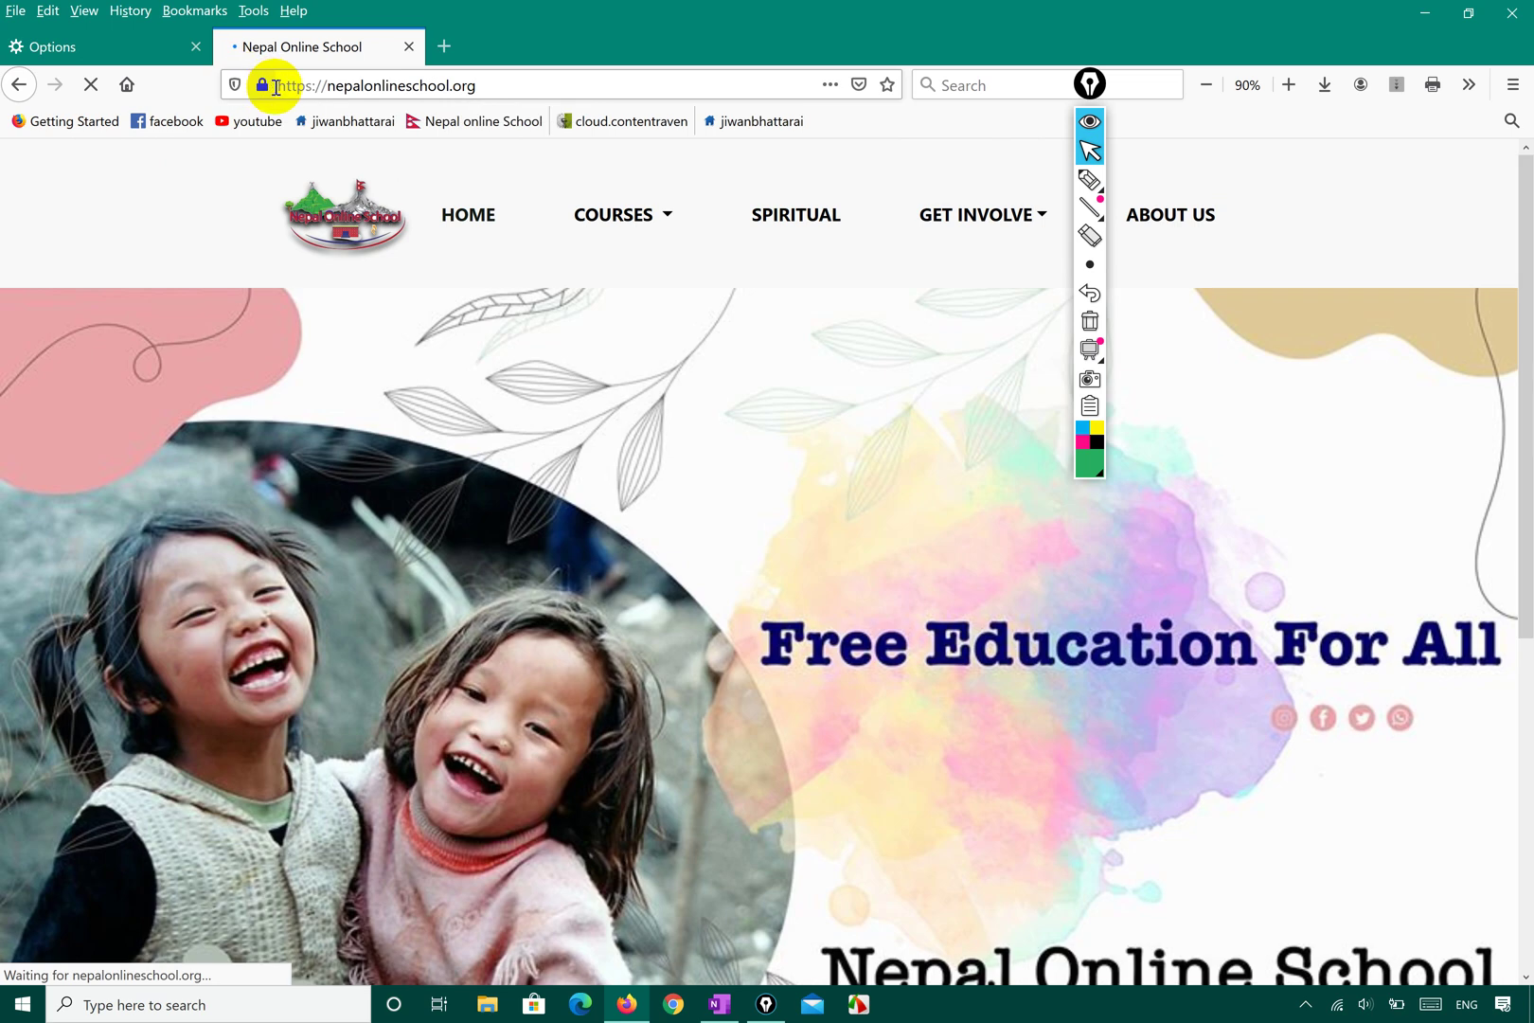
left_click(263, 86)
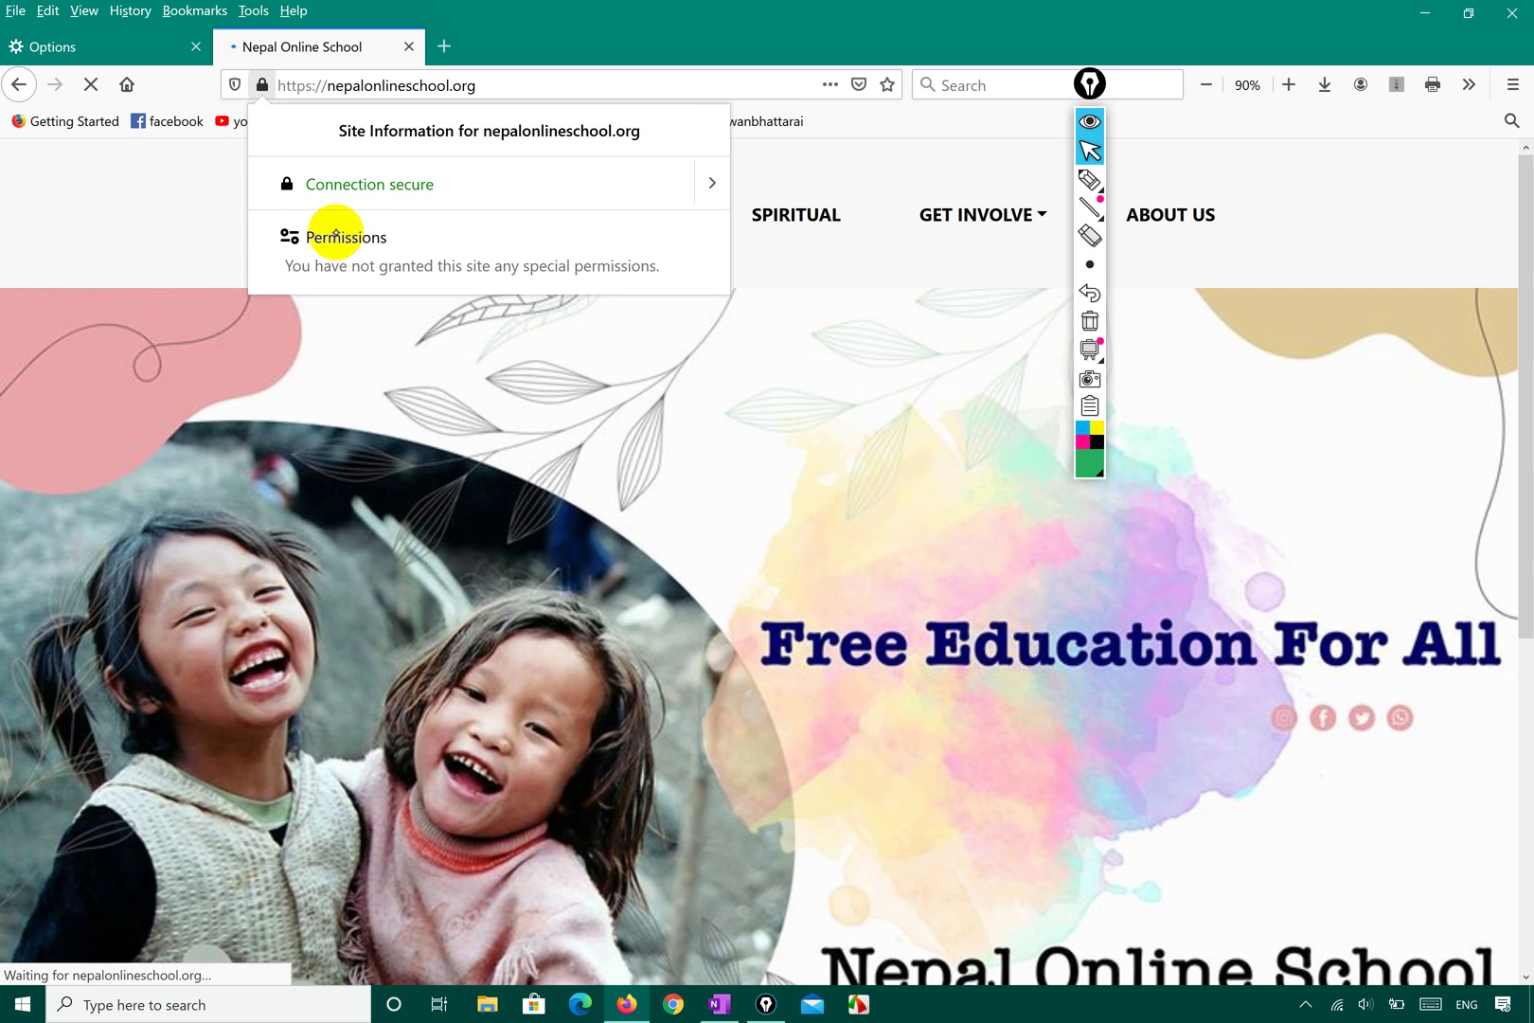
left_click(176, 223)
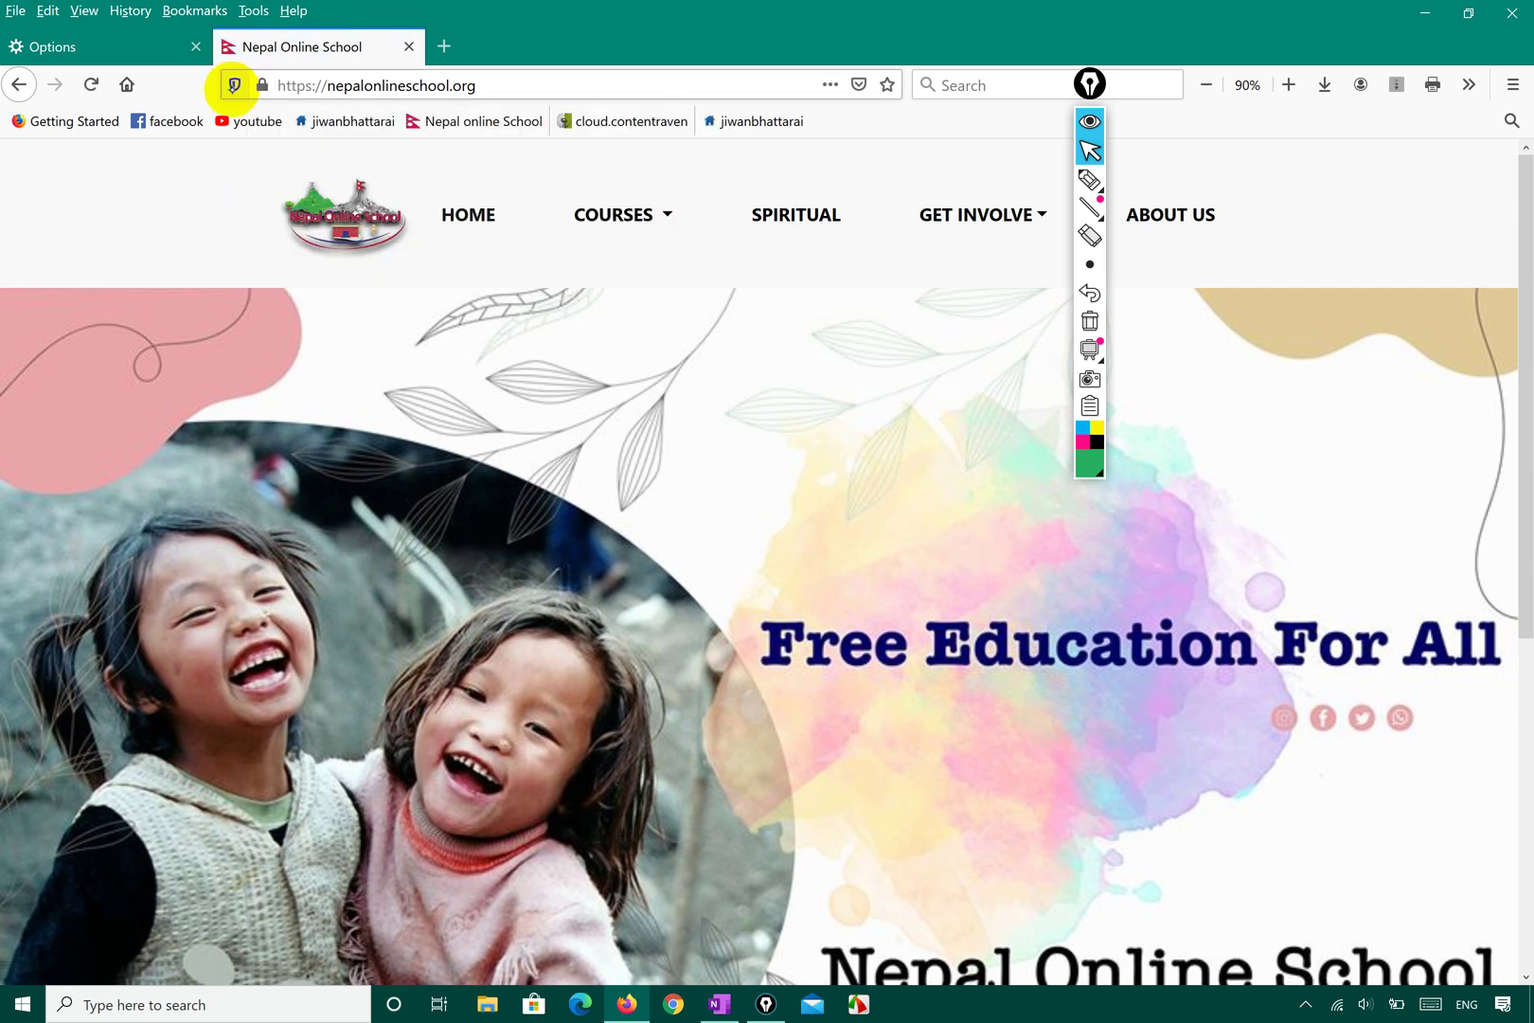
left_click(234, 85)
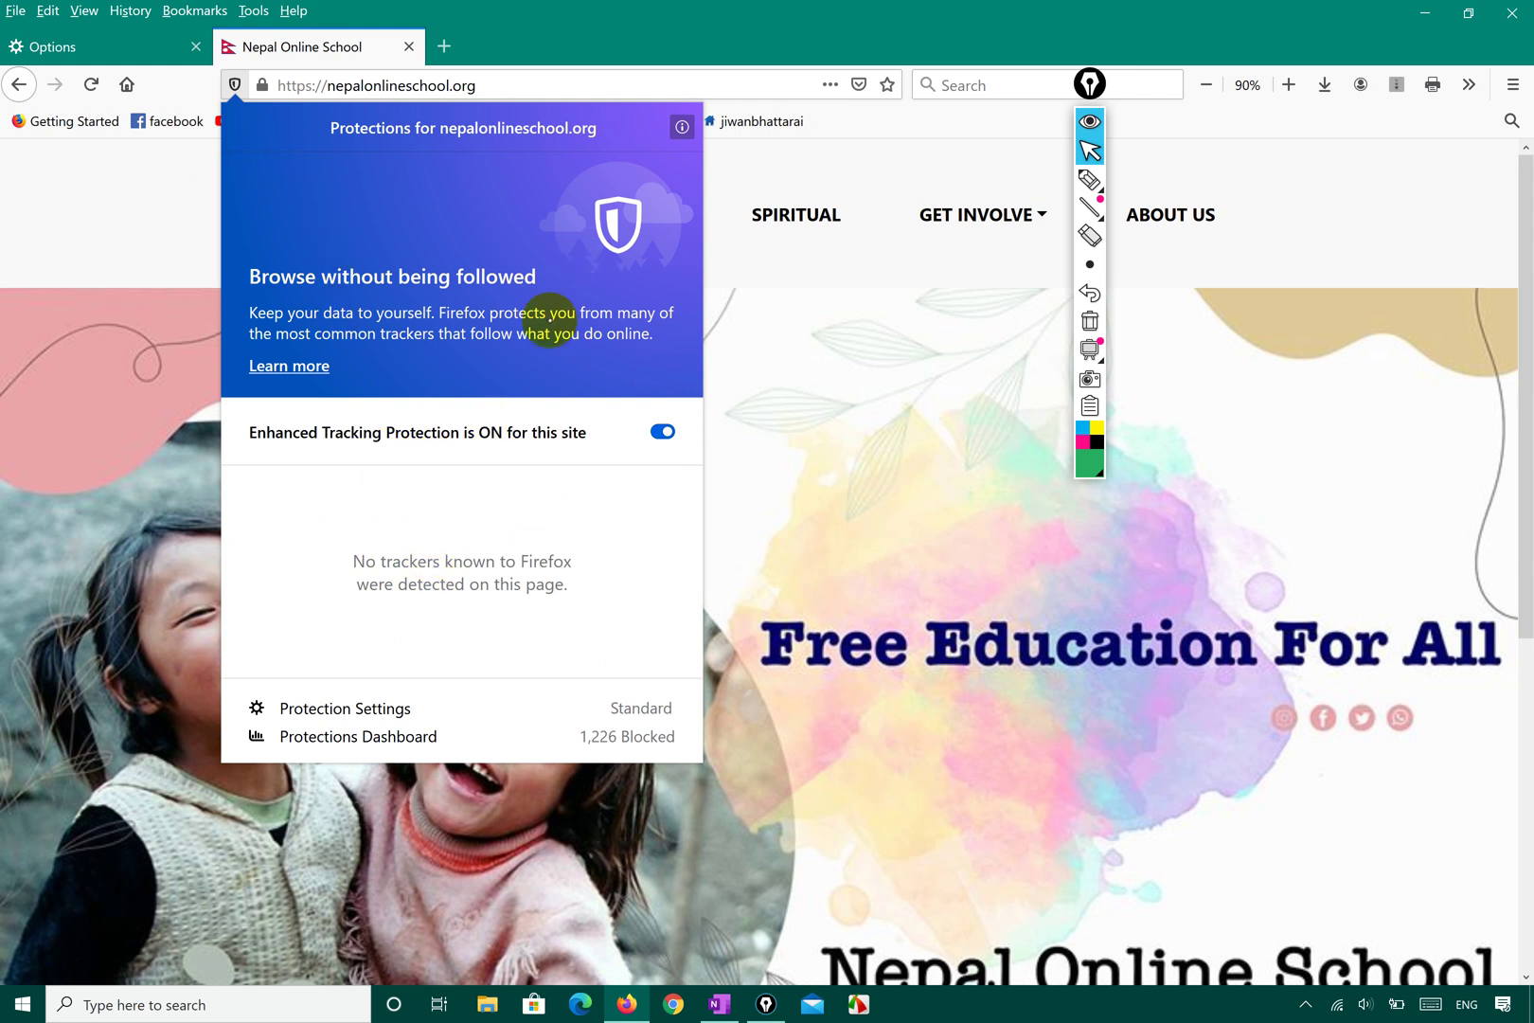
left_click(387, 85)
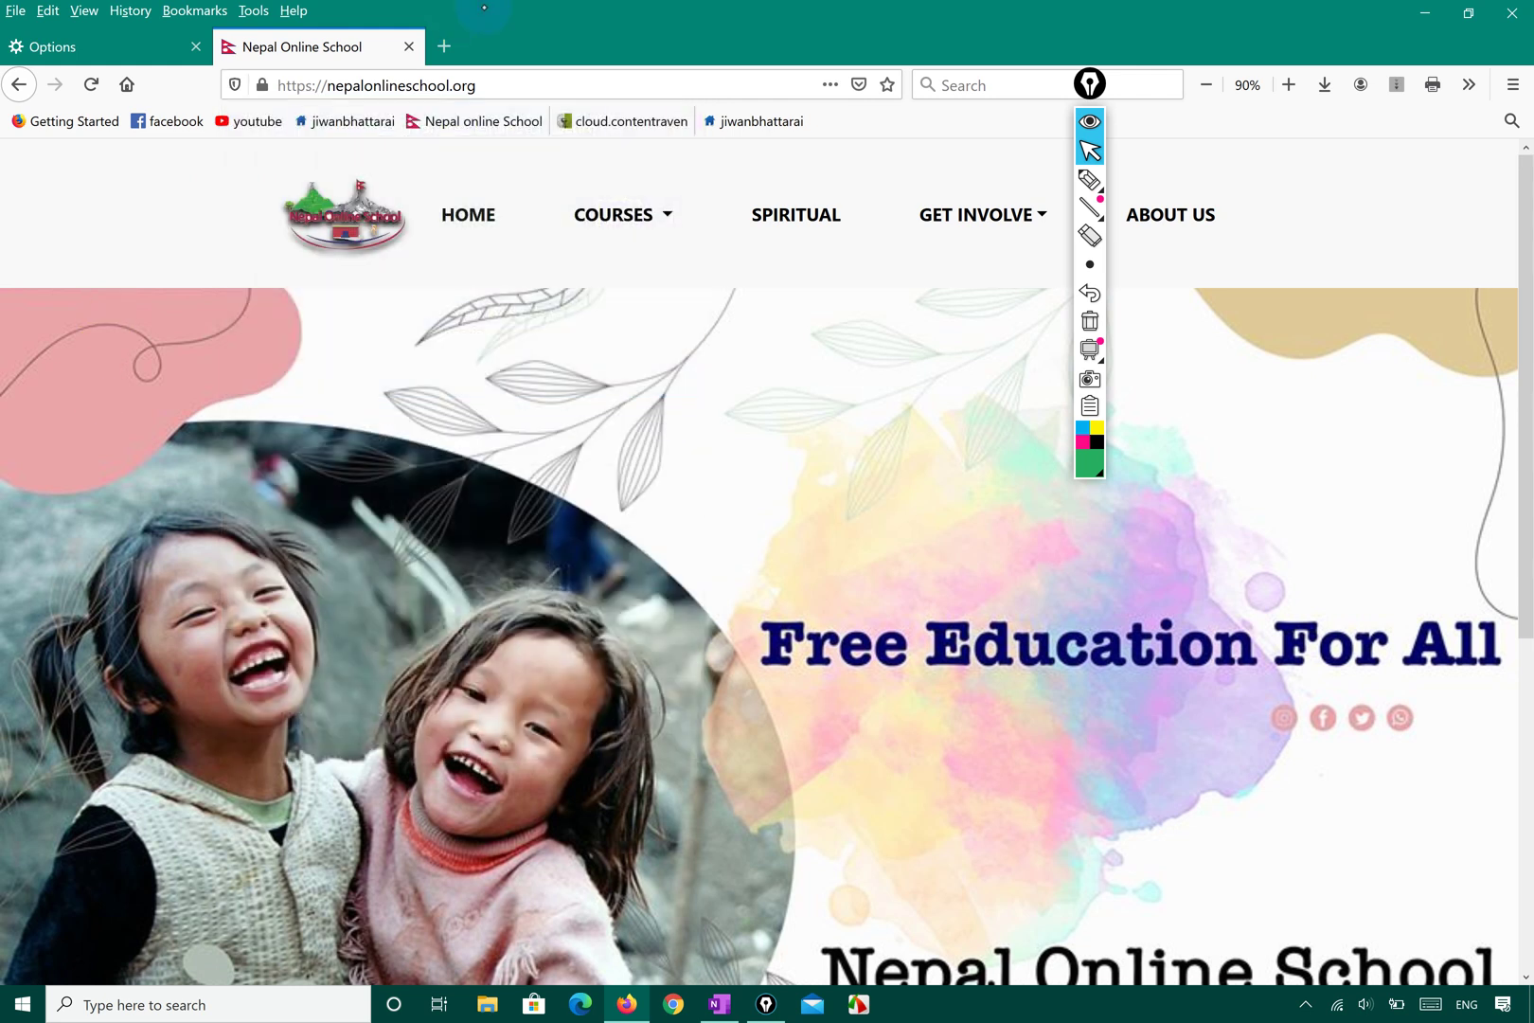
Copy the Nepal Online School web address and return to the Options tab
double_click(466, 85)
left_click(483, 85)
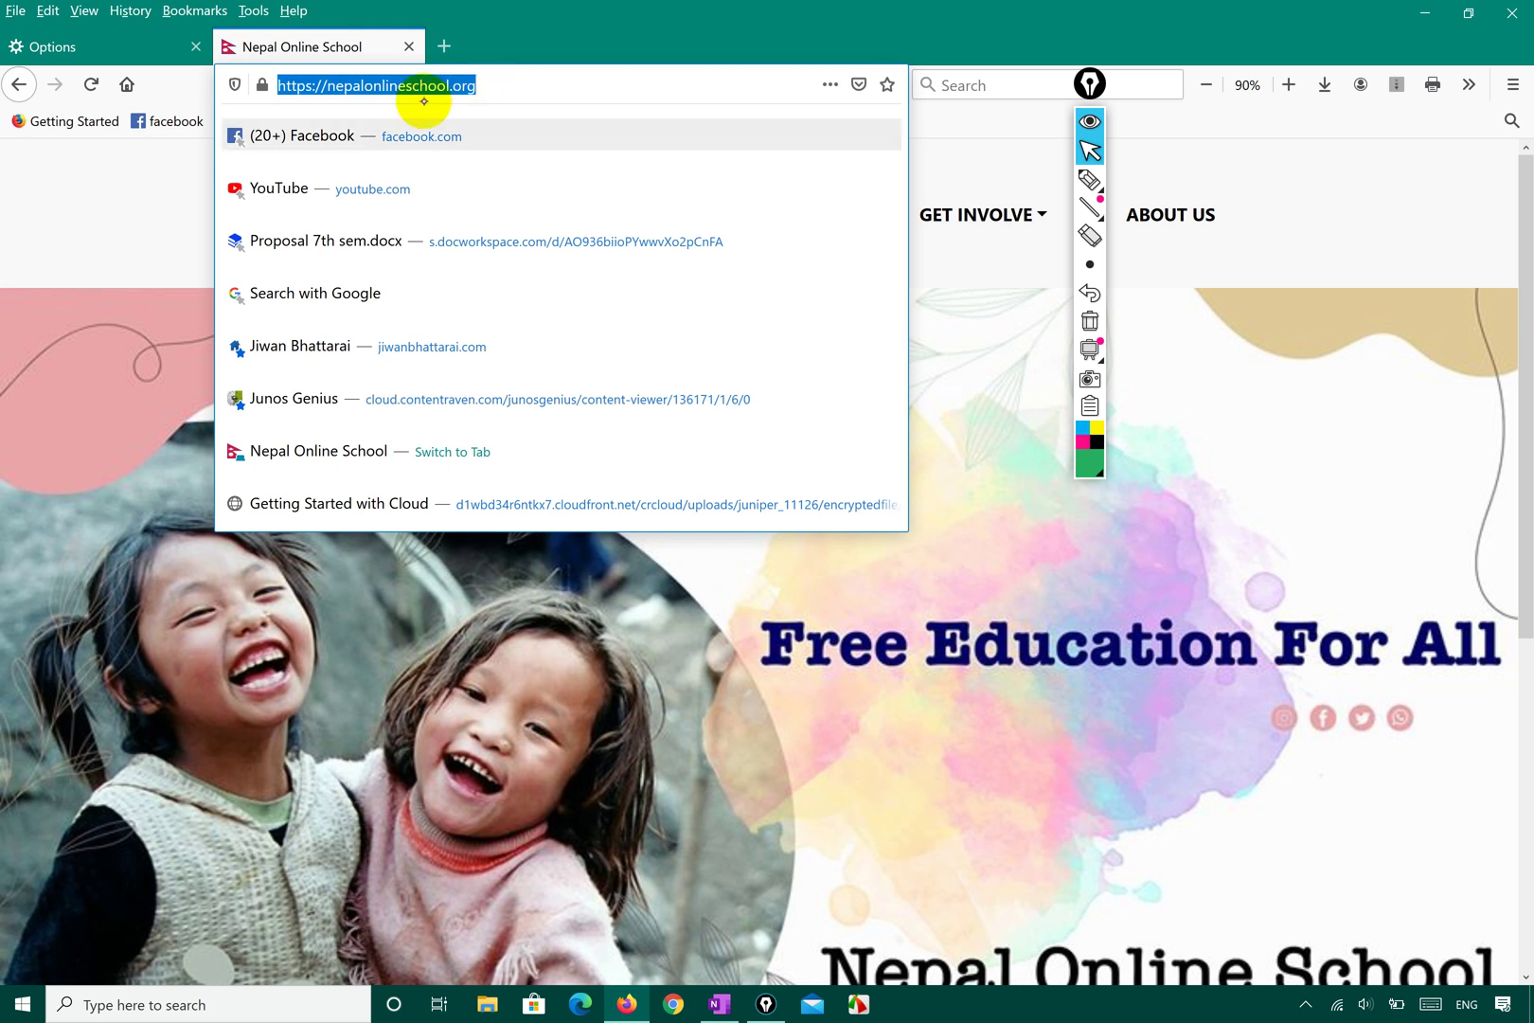
left_click(110, 189)
left_click(90, 52)
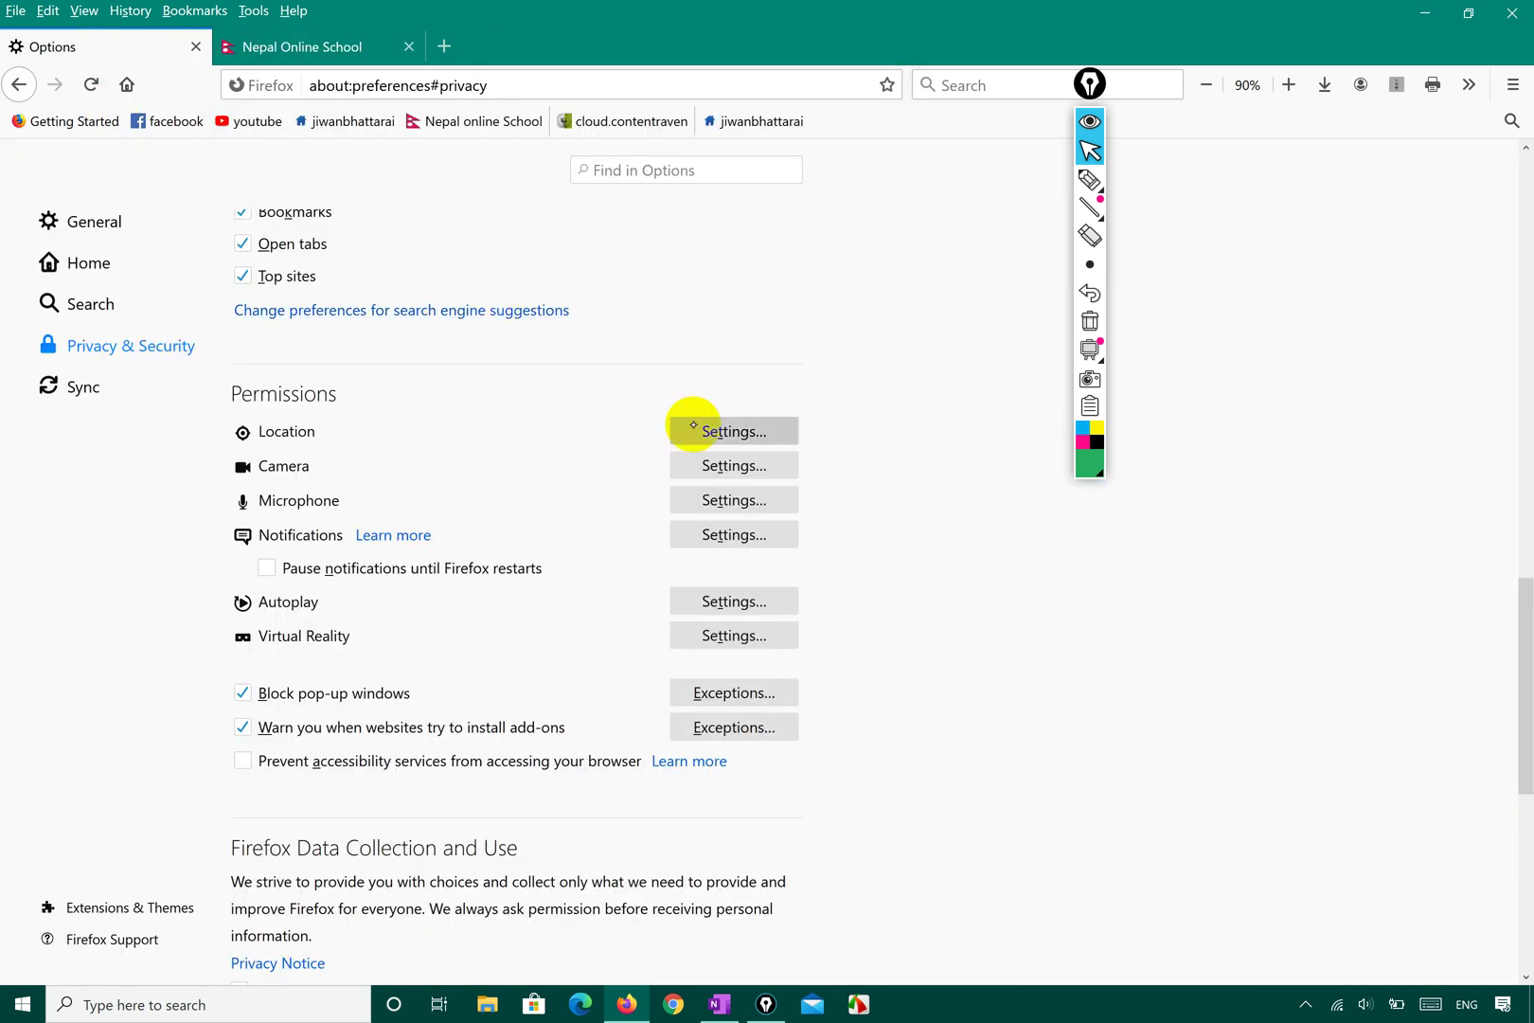
left_click(734, 431)
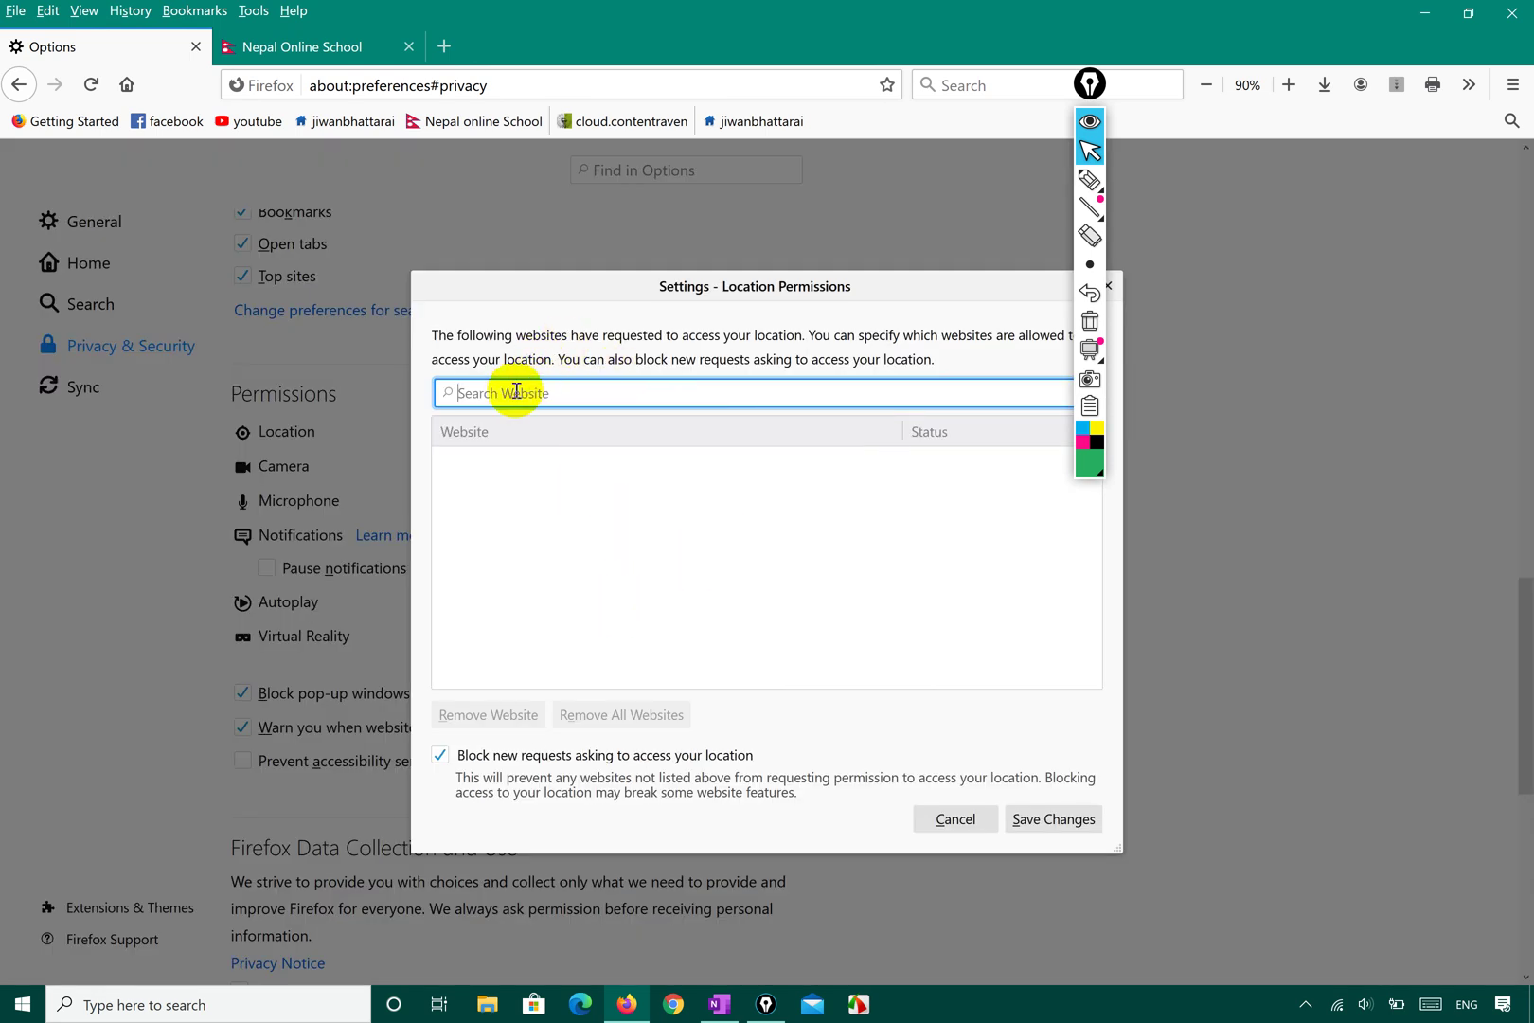
key("ctrl+b")
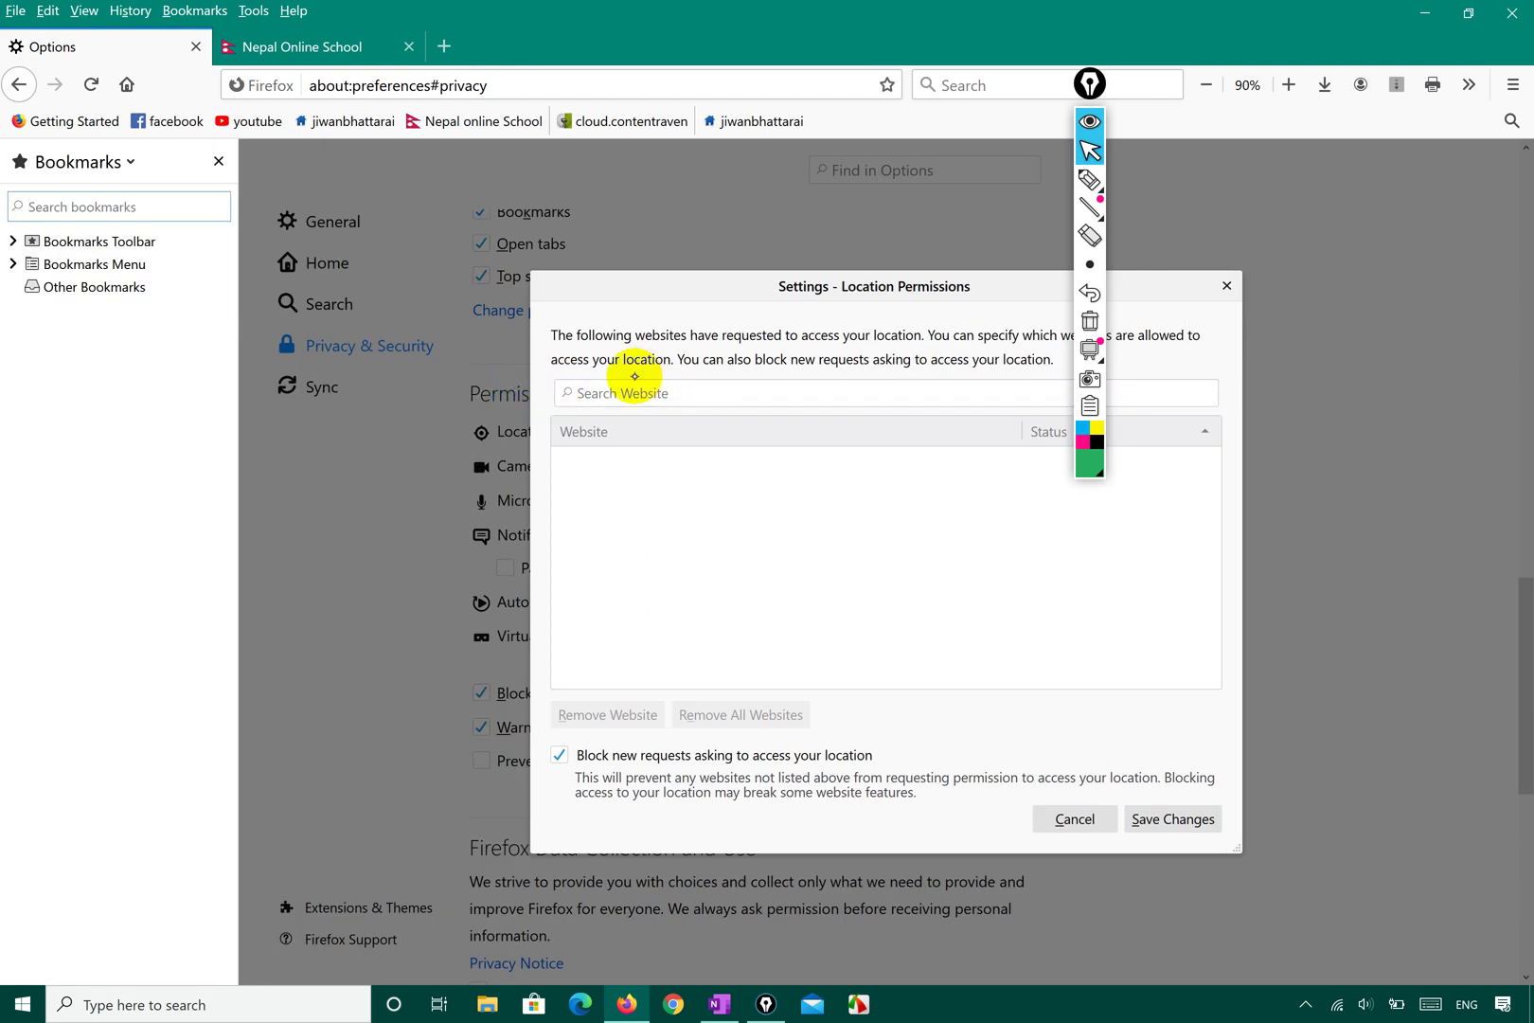
left_click(598, 395)
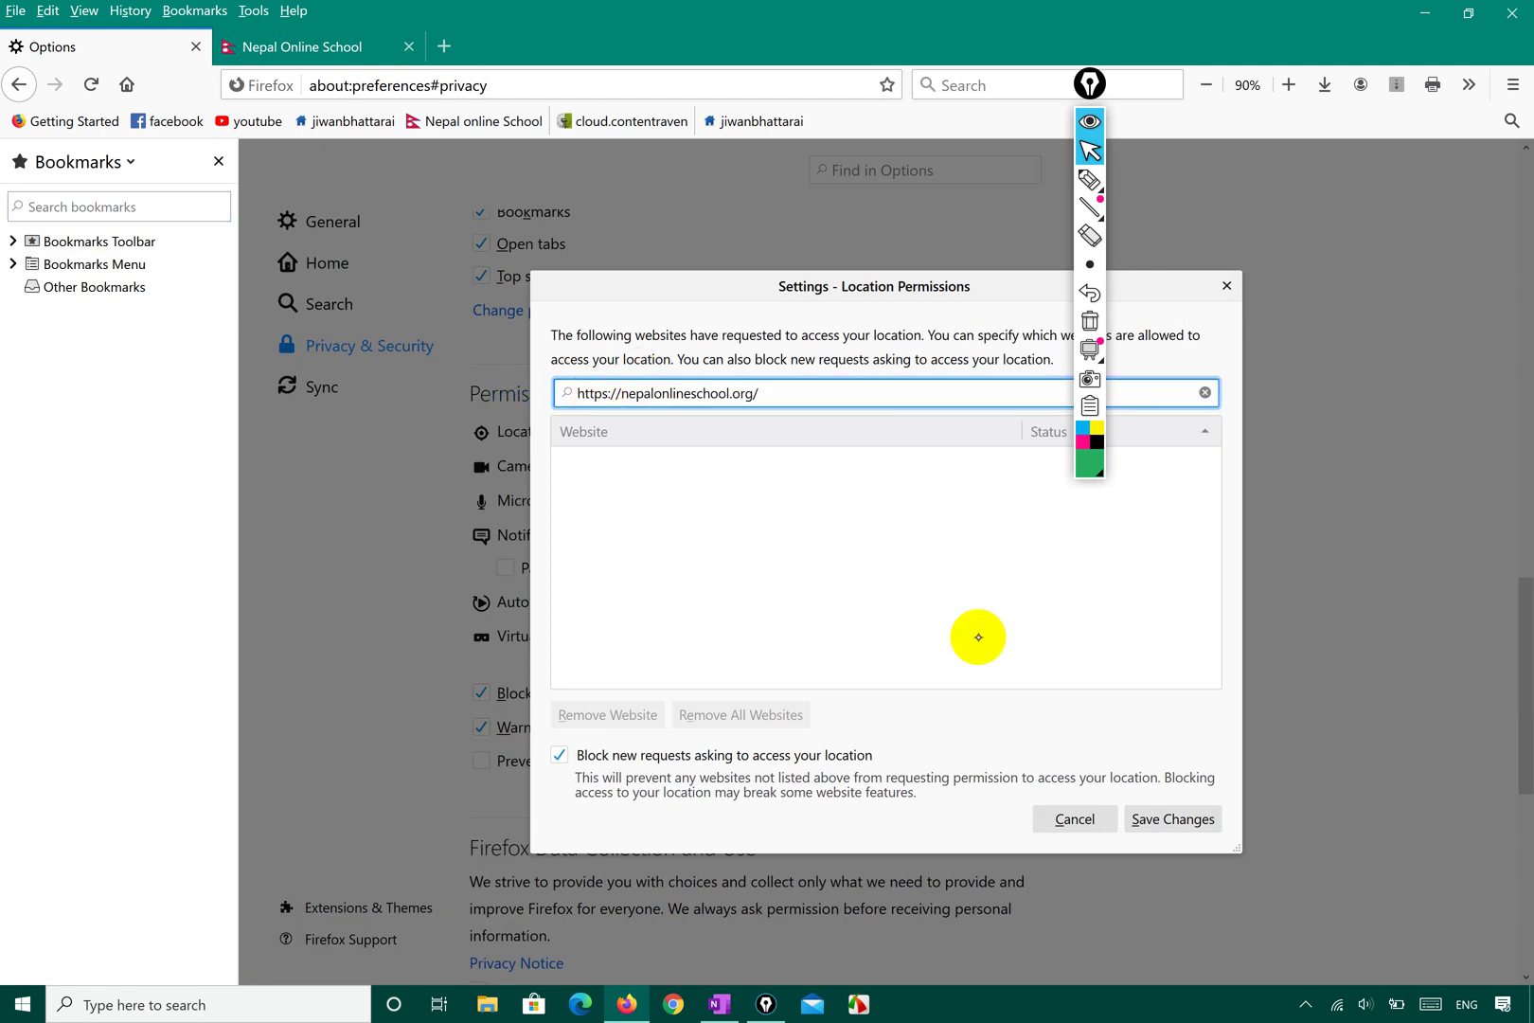
left_click(1184, 819)
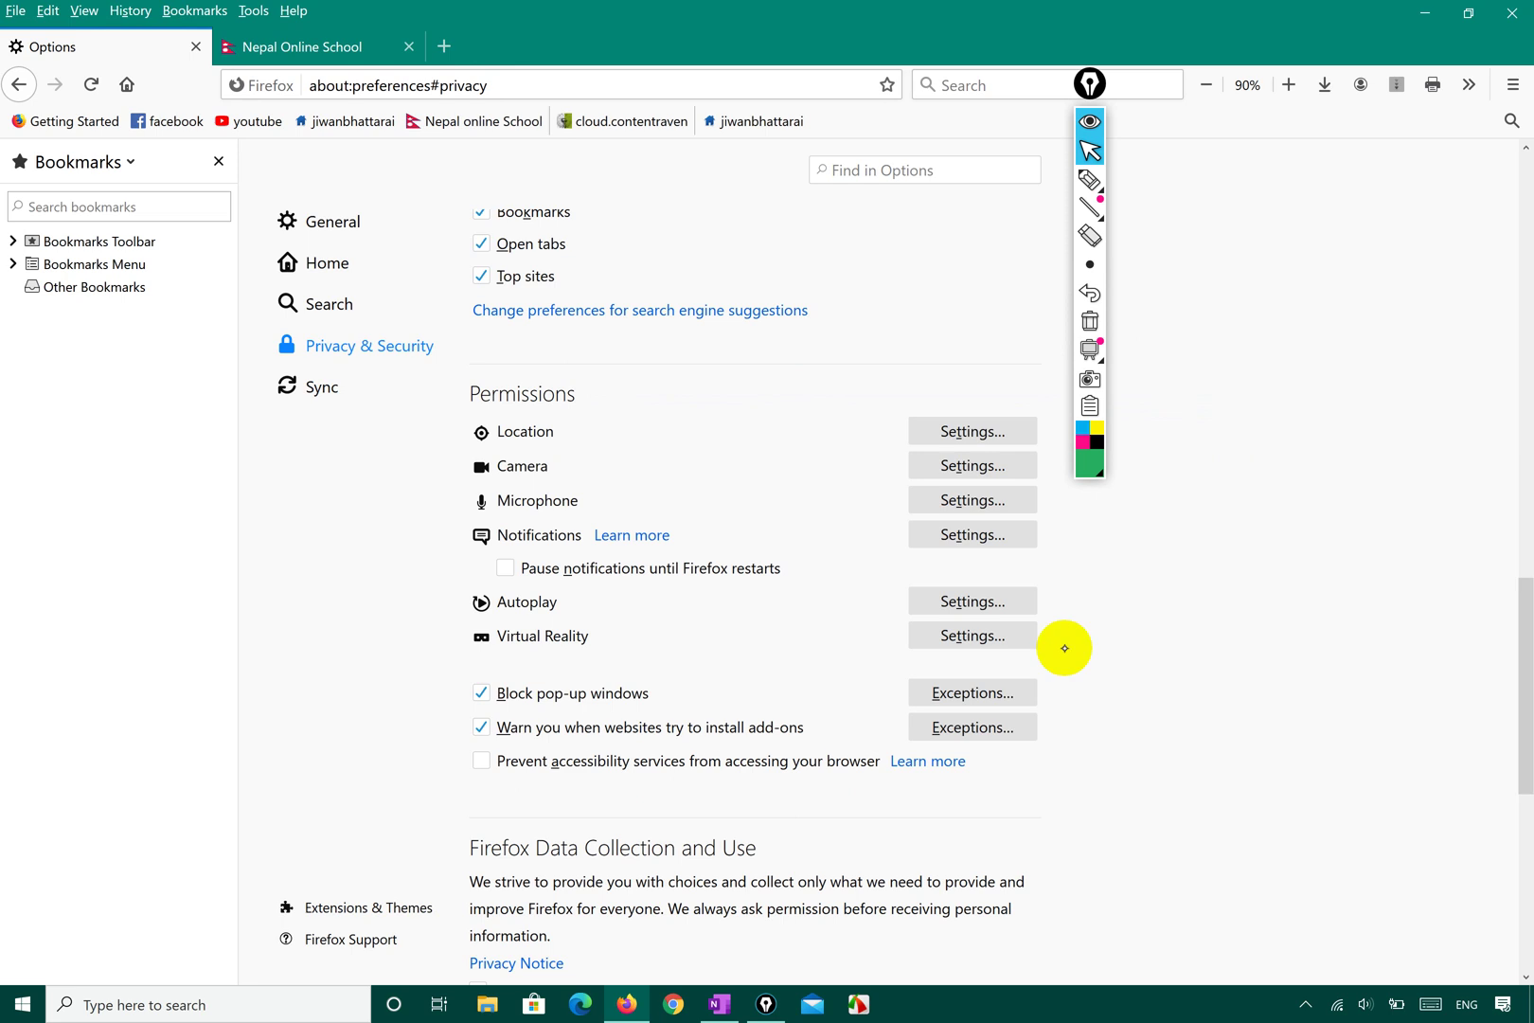
left_click(975, 432)
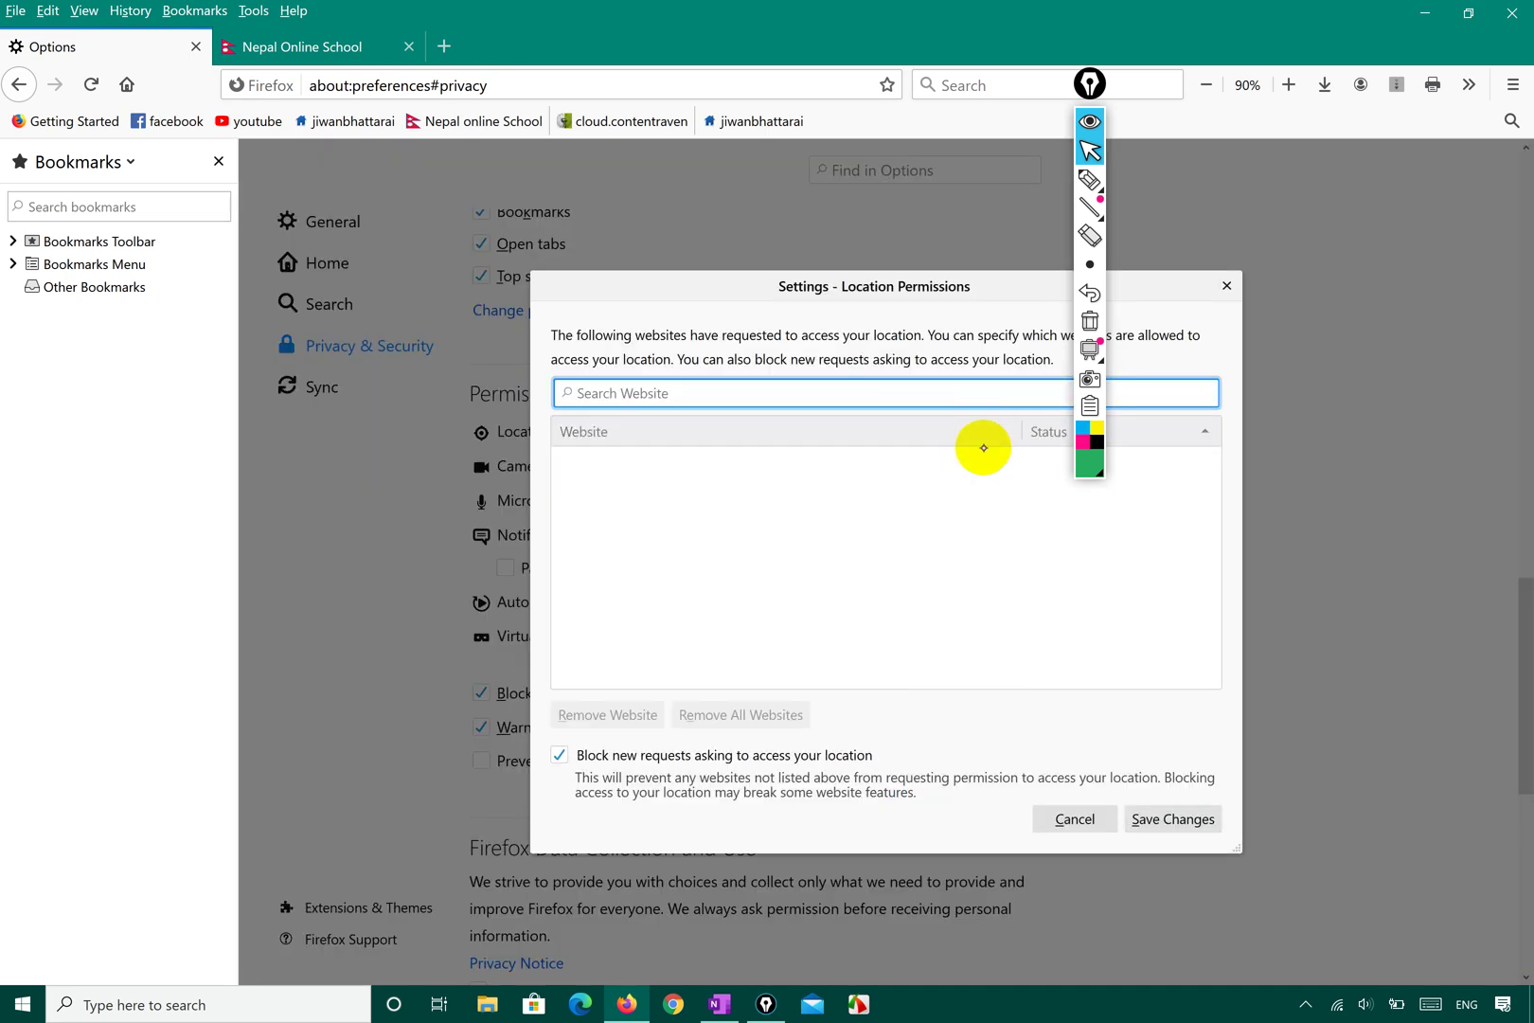
left_click(1051, 817)
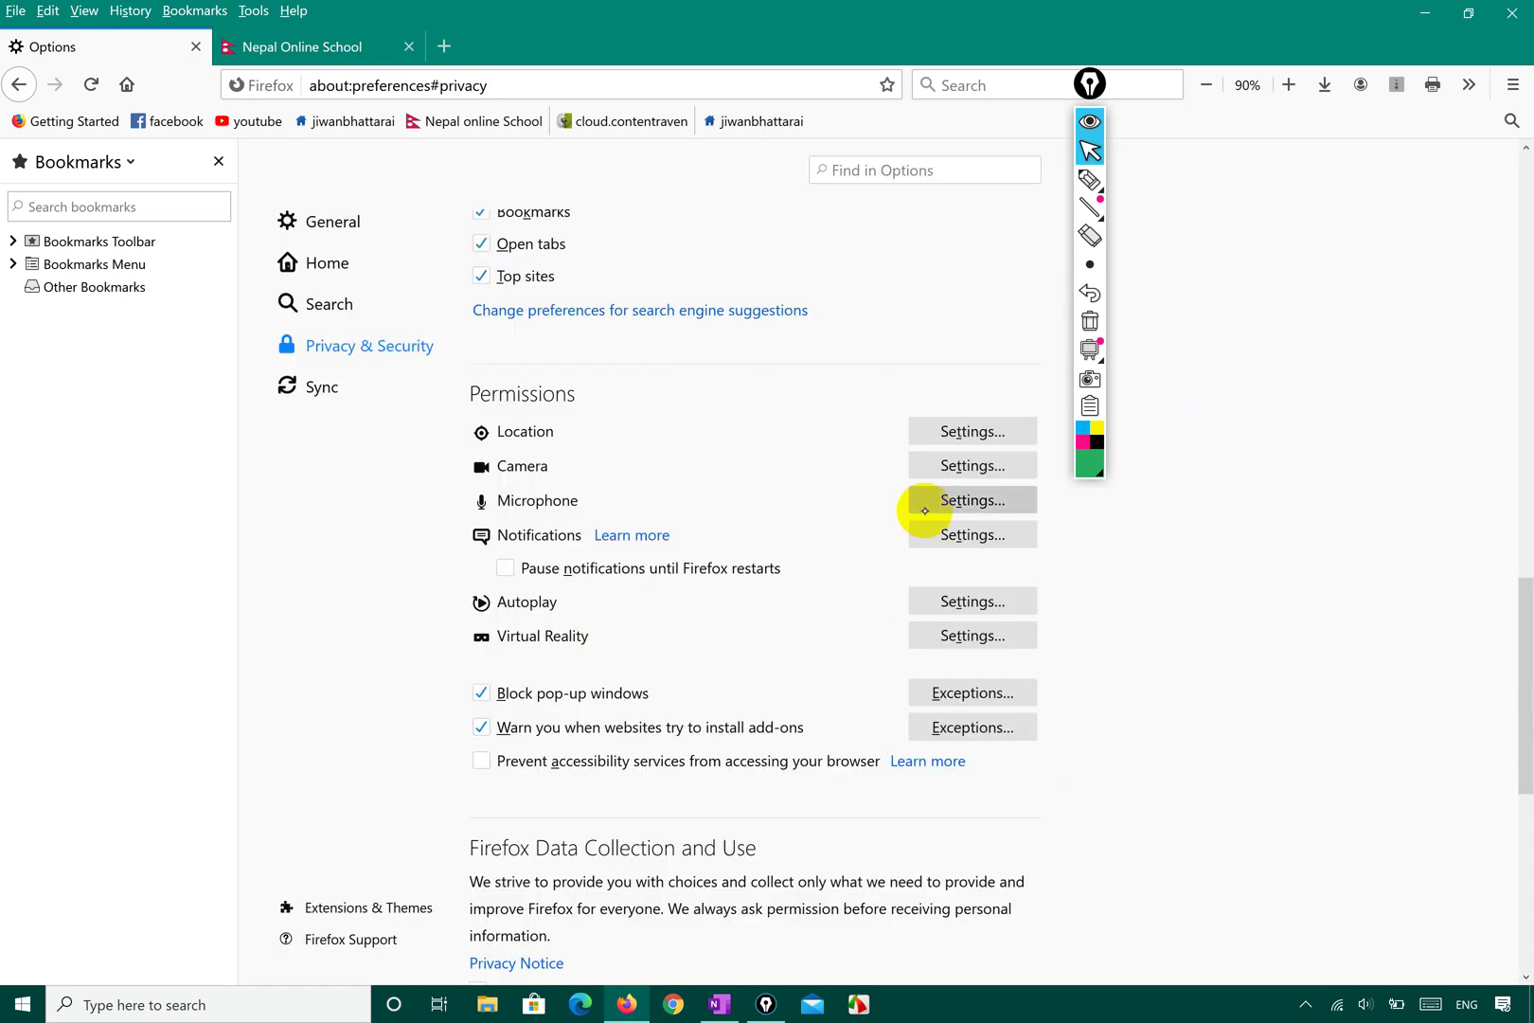
left_click(971, 467)
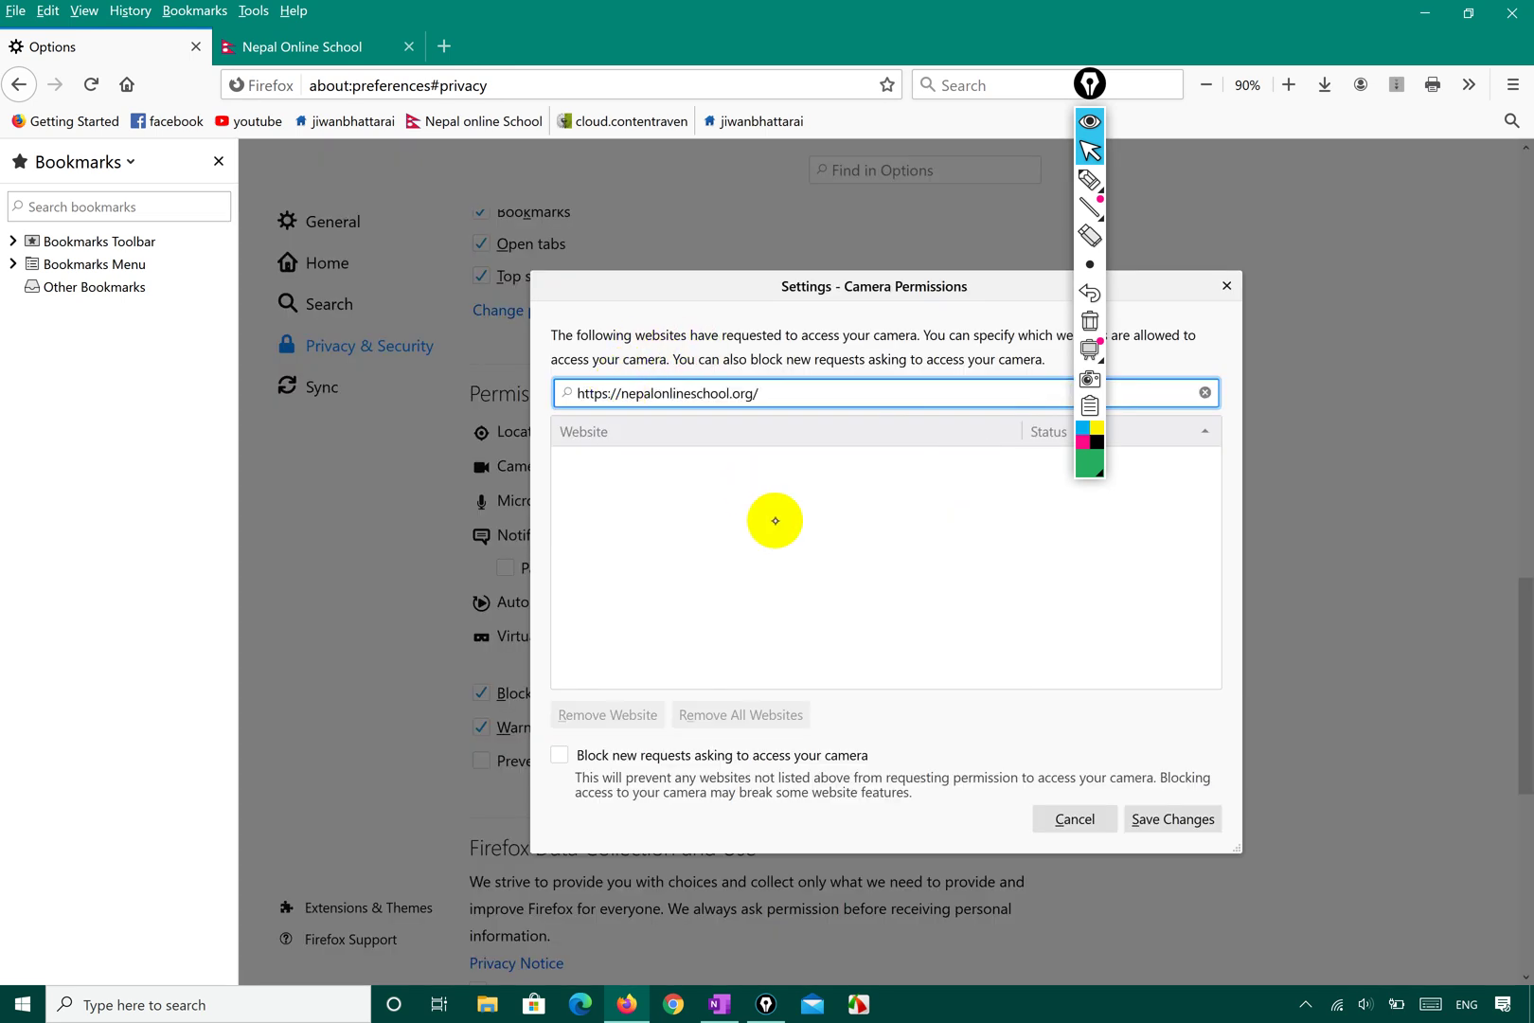
left_click(560, 754)
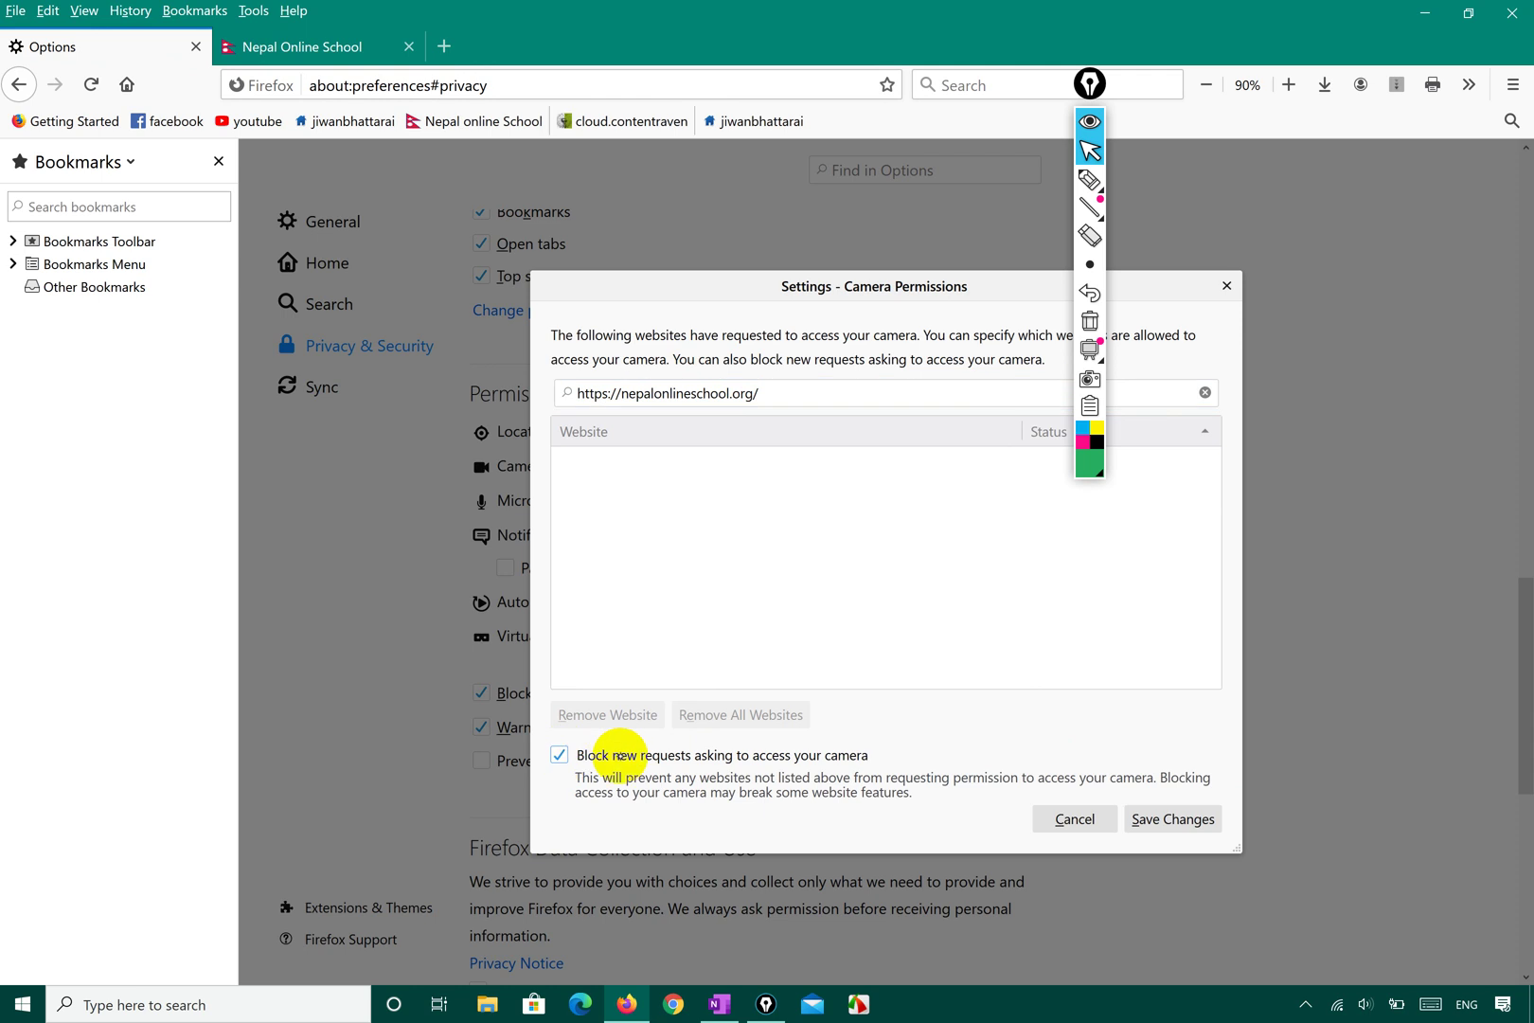
left_click(781, 392)
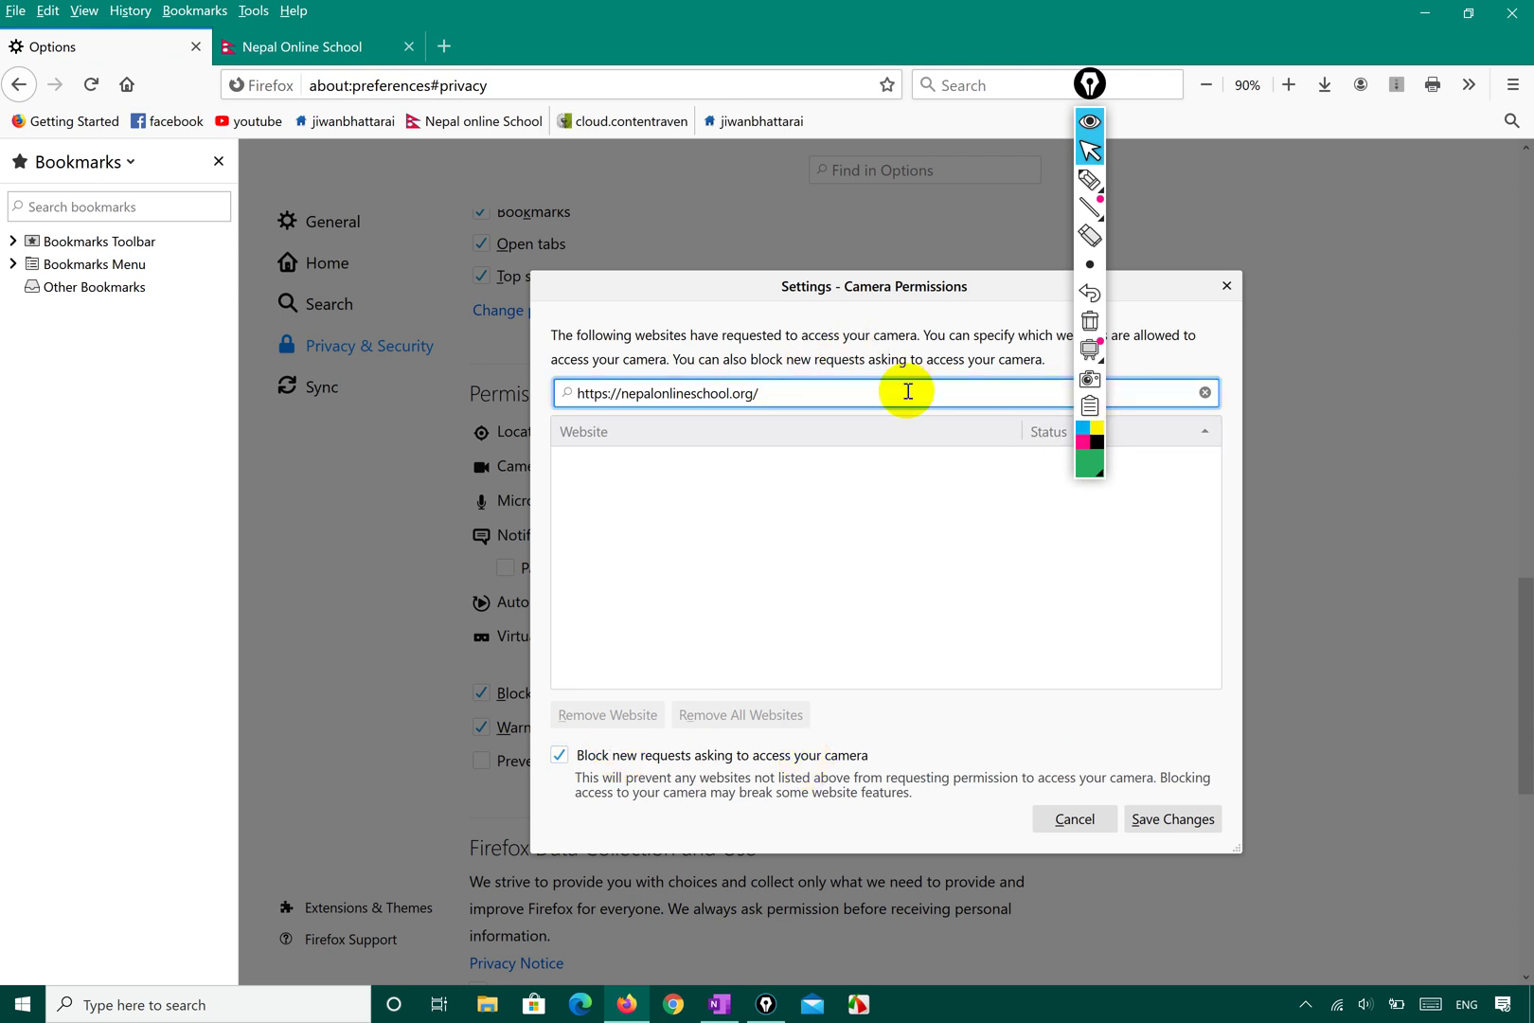
left_click(1173, 819)
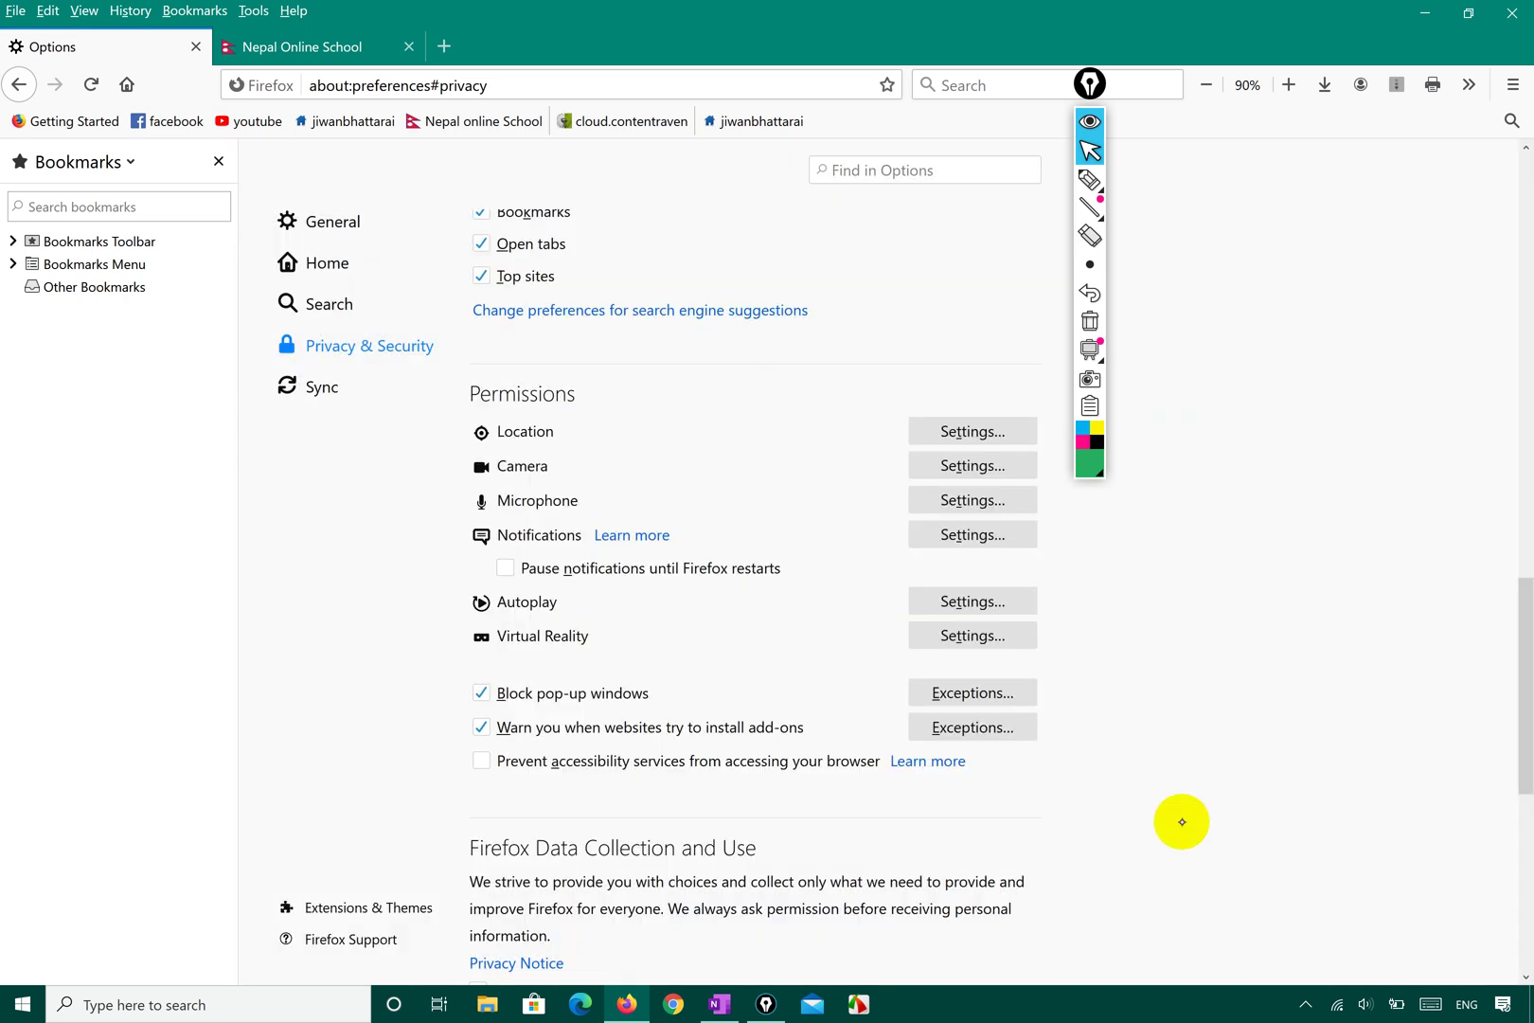
left_click(994, 465)
left_click(1227, 285)
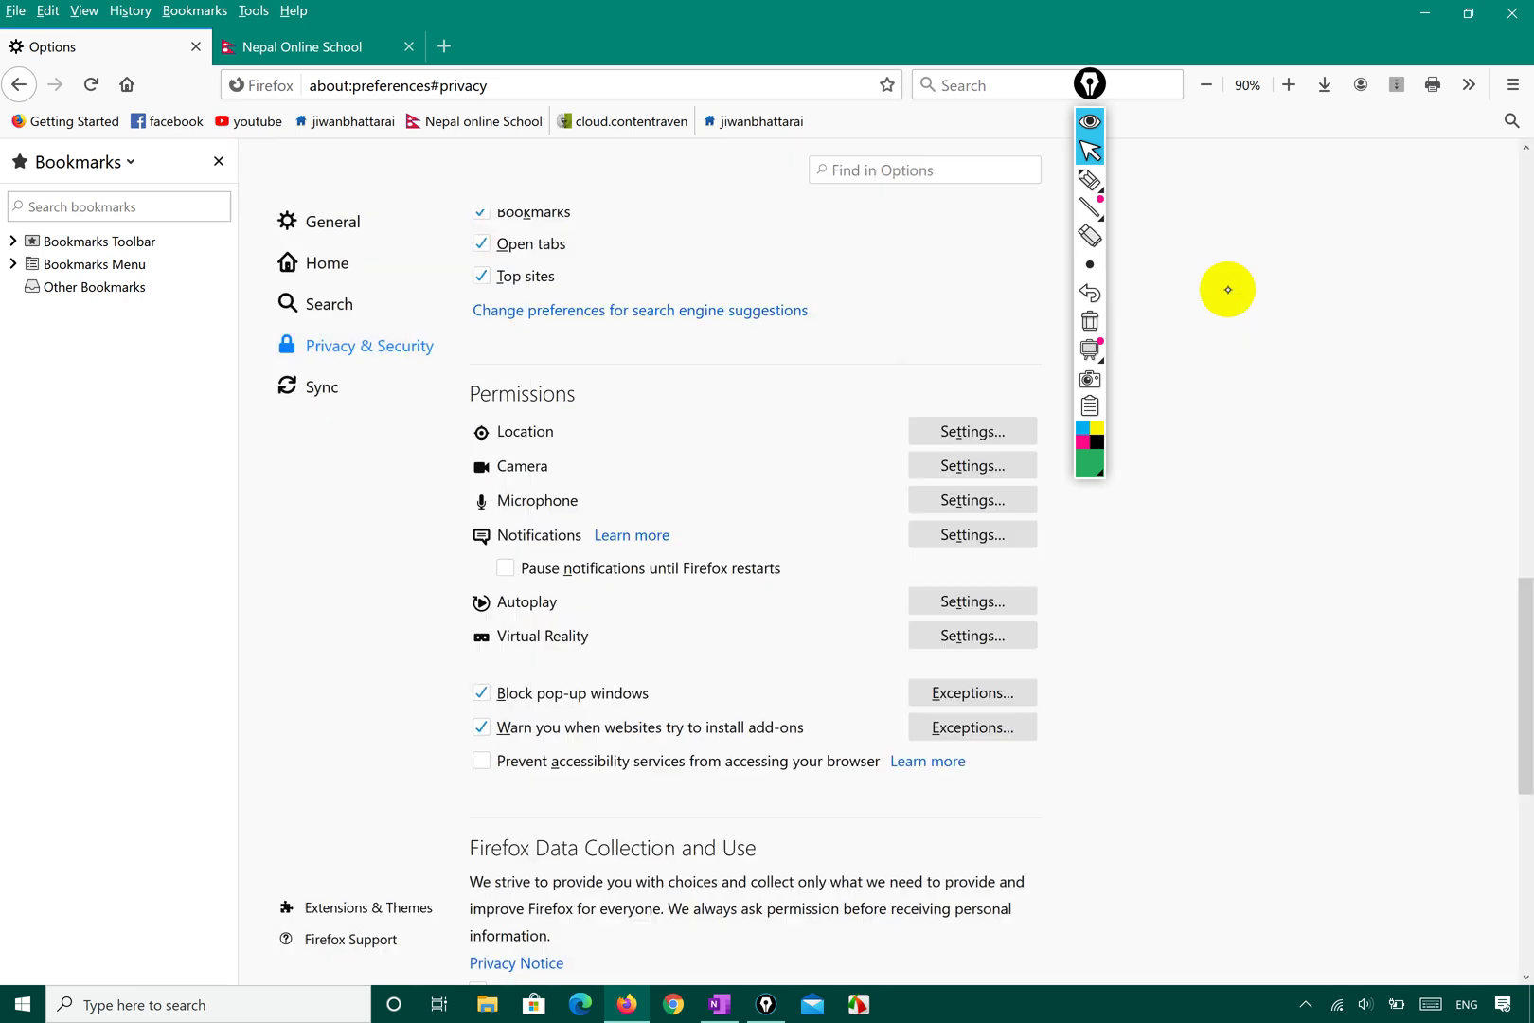
Return to the Nepal Online School tab and close the Bookmarks sidebar
left_click(321, 46)
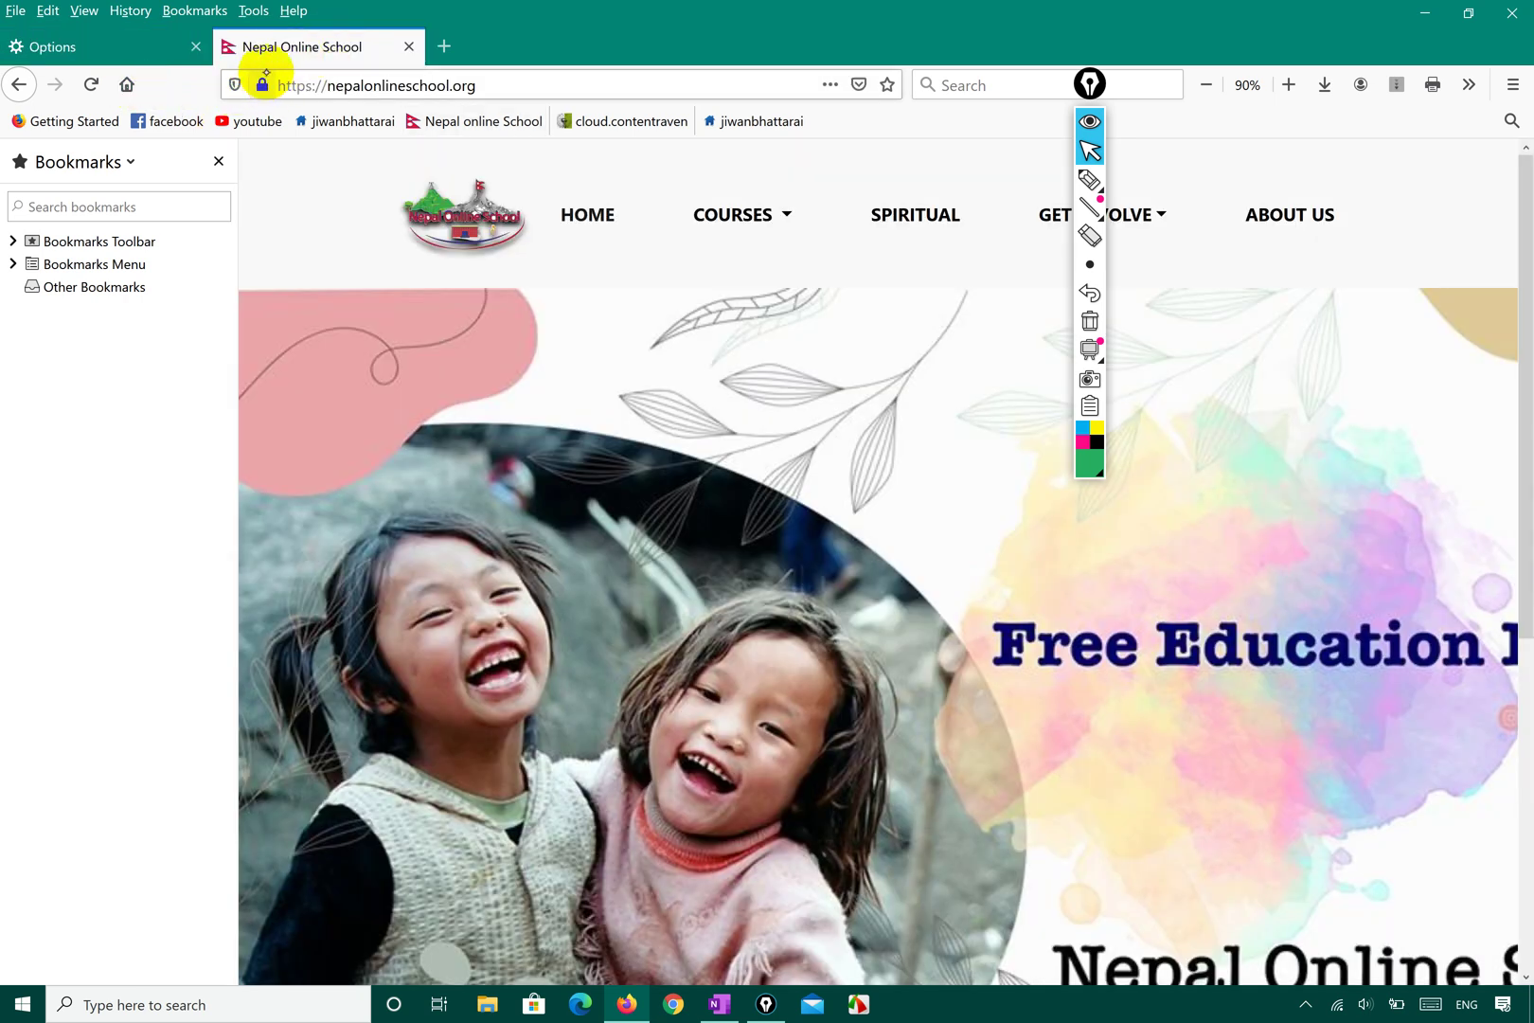
mouse_move(264, 85)
left_click(219, 161)
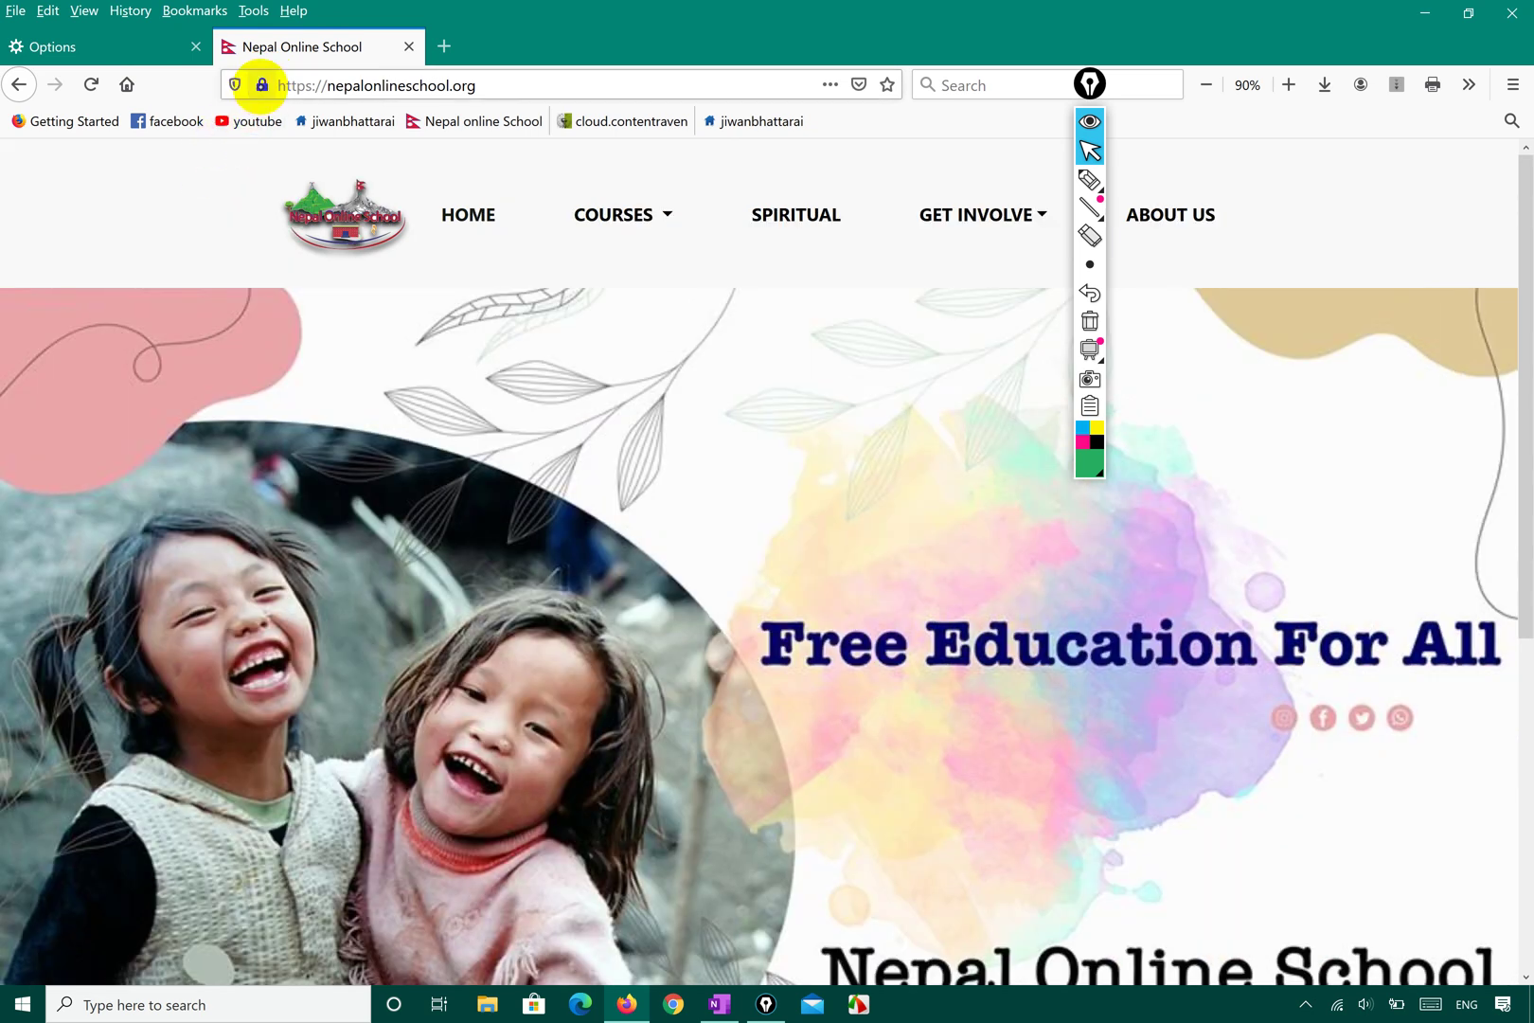
Open the full page information for nepalonlineschool.org, review its site permissions, and leave the window
left_click(262, 84)
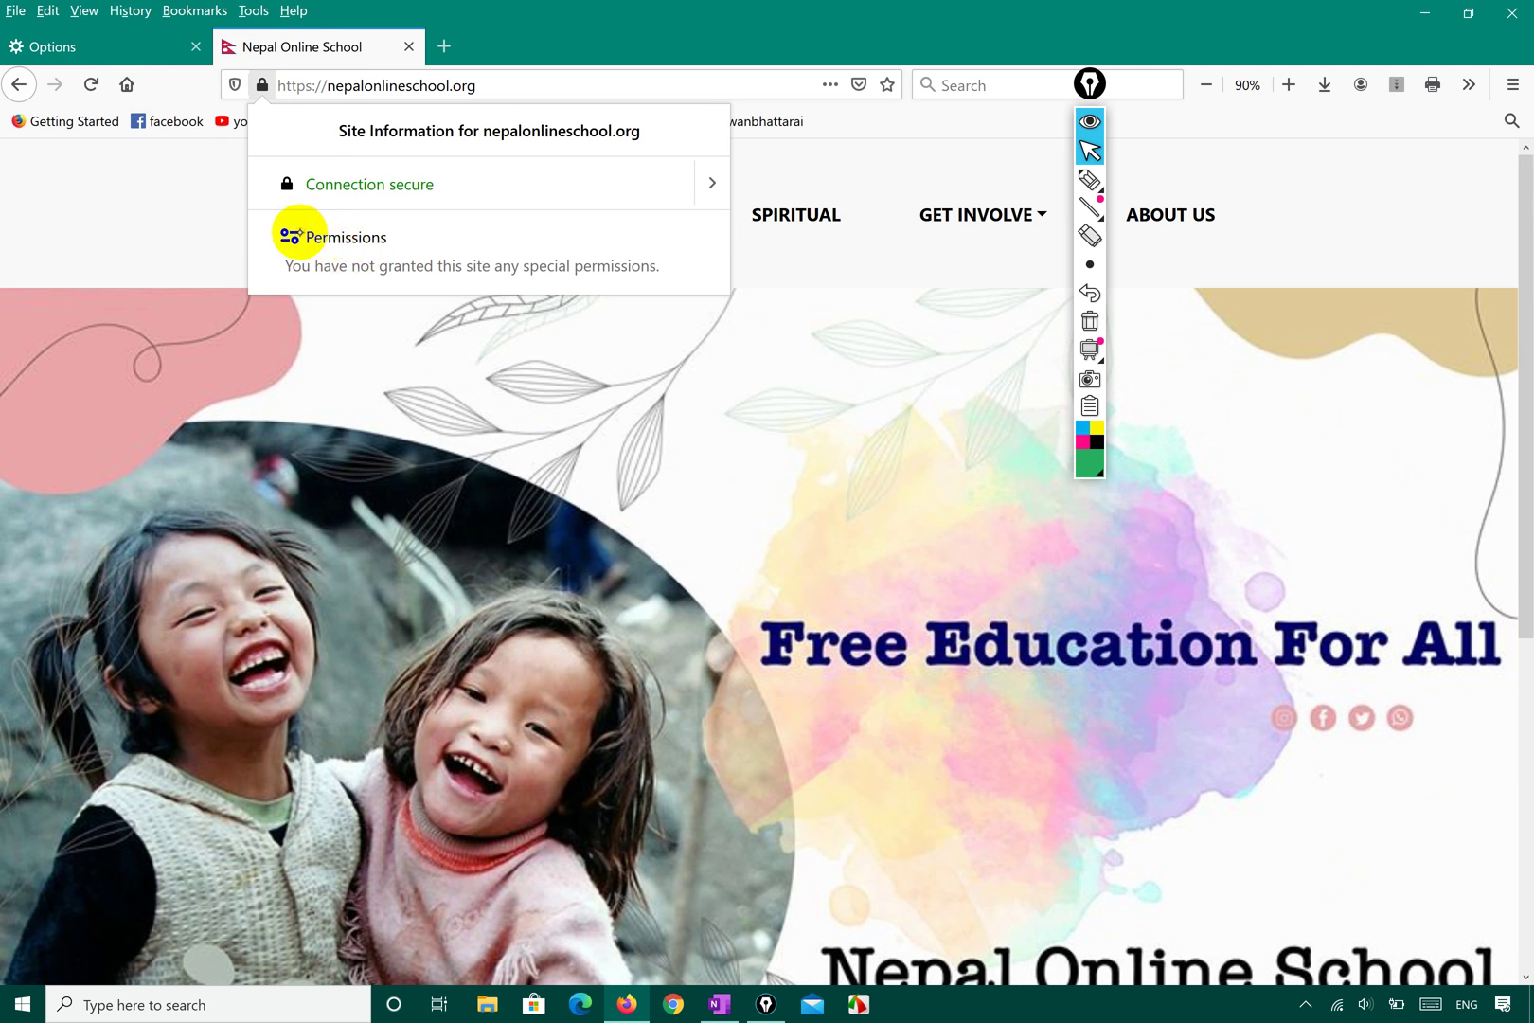
left_click(706, 176)
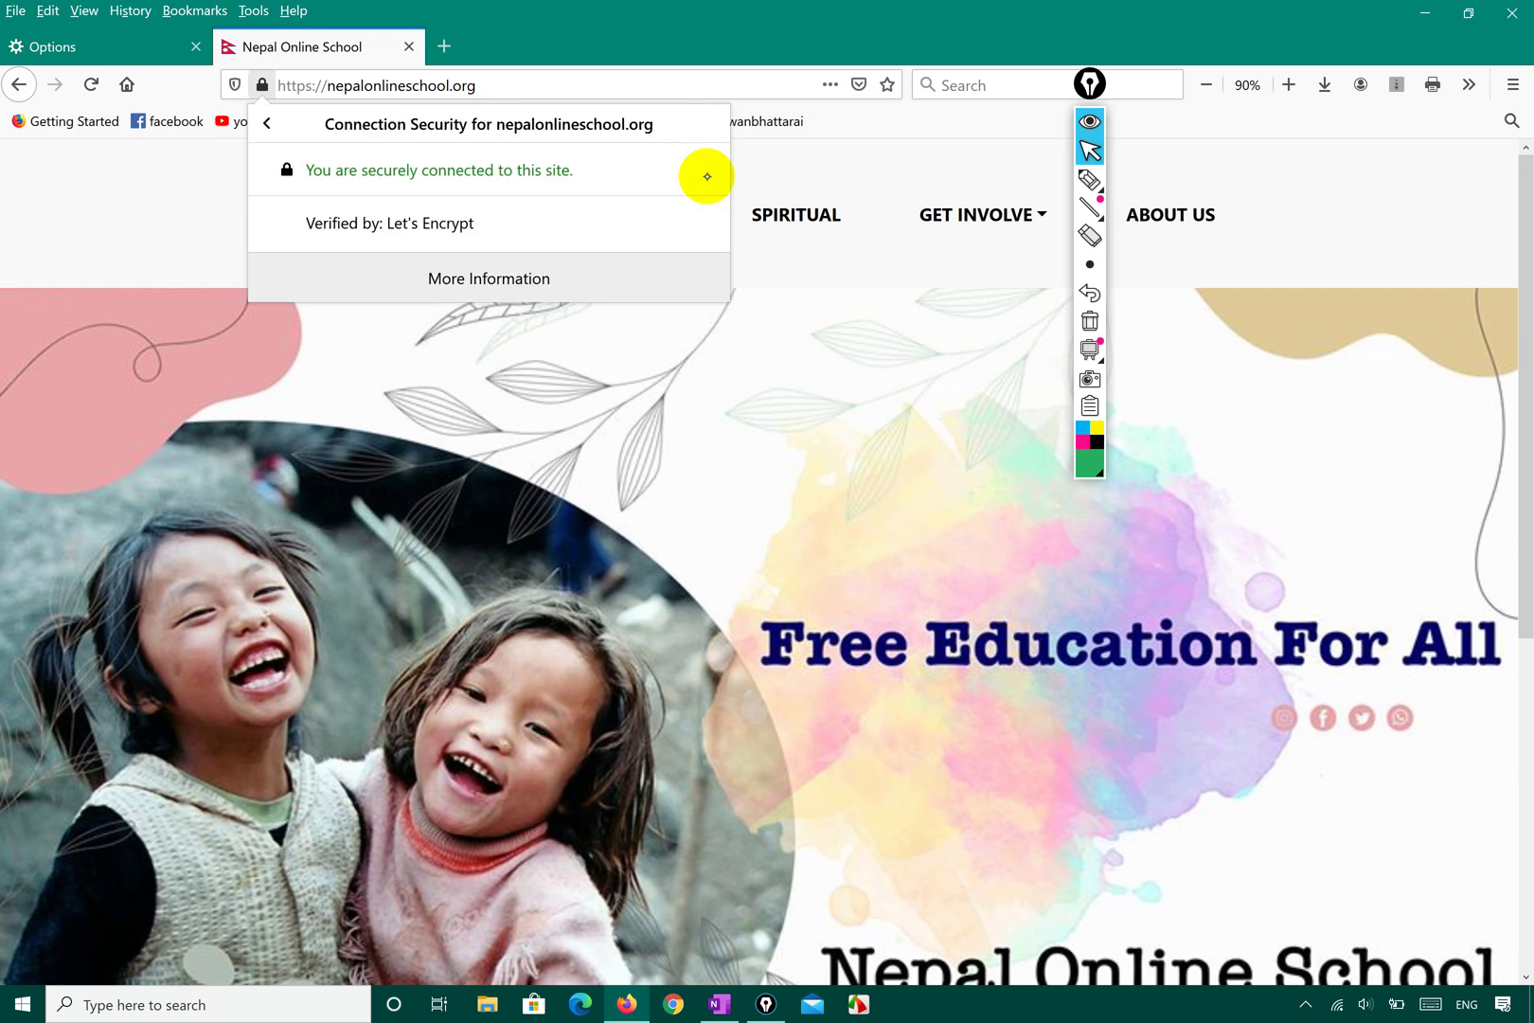
left_click(488, 275)
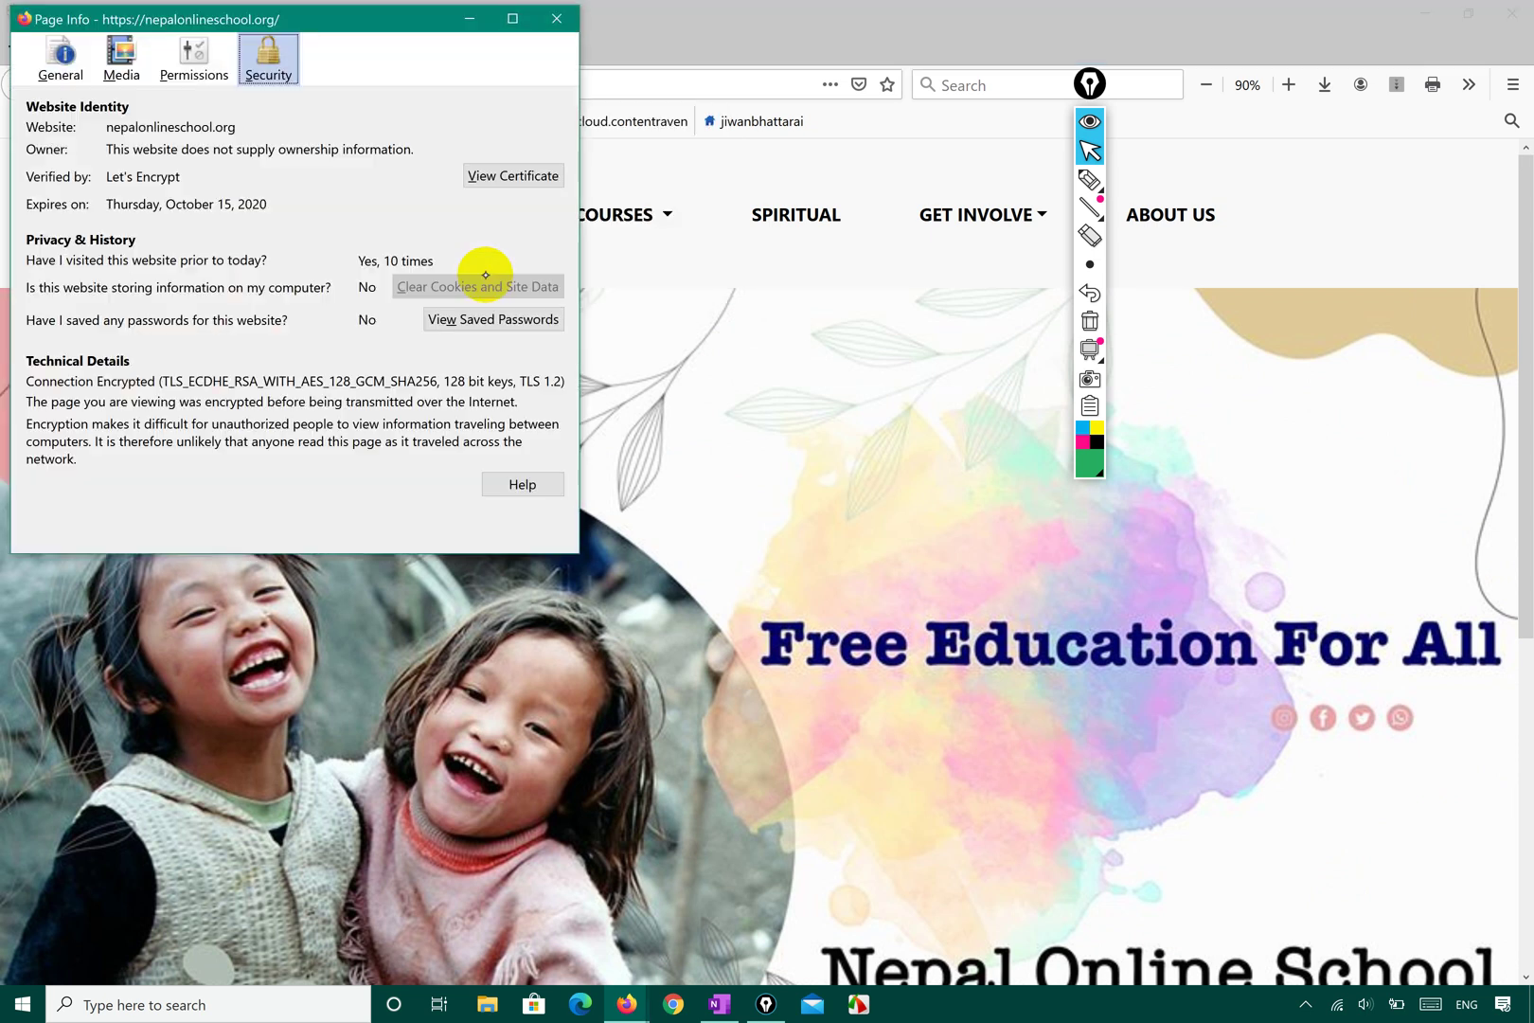
left_click(197, 62)
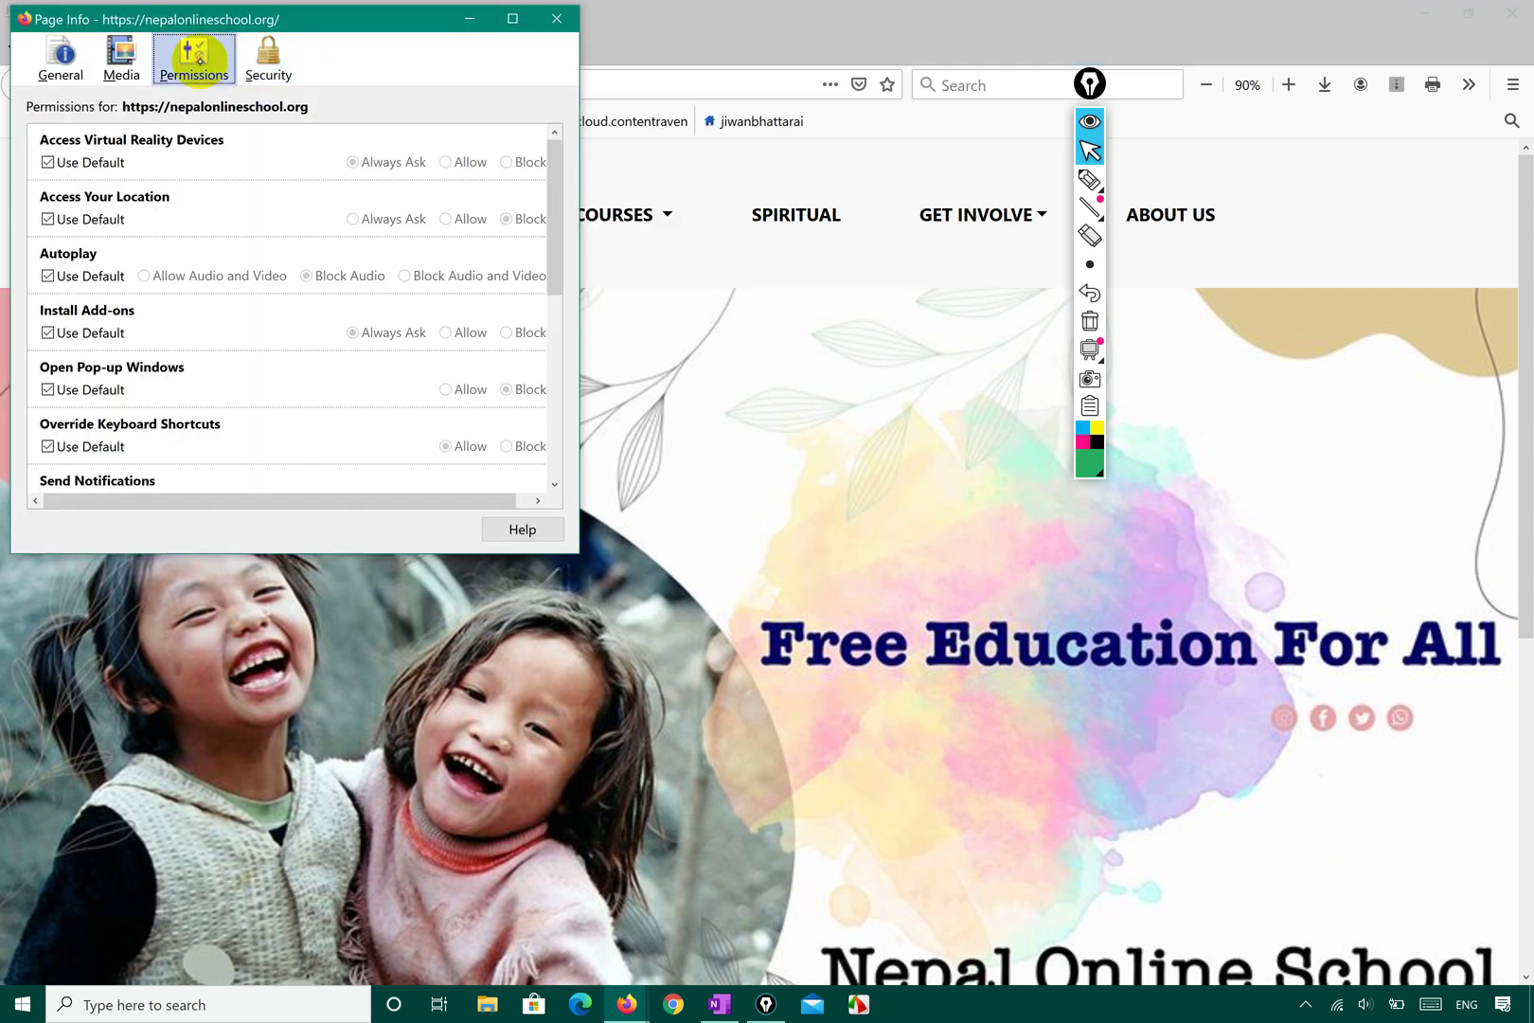
left_click(626, 28)
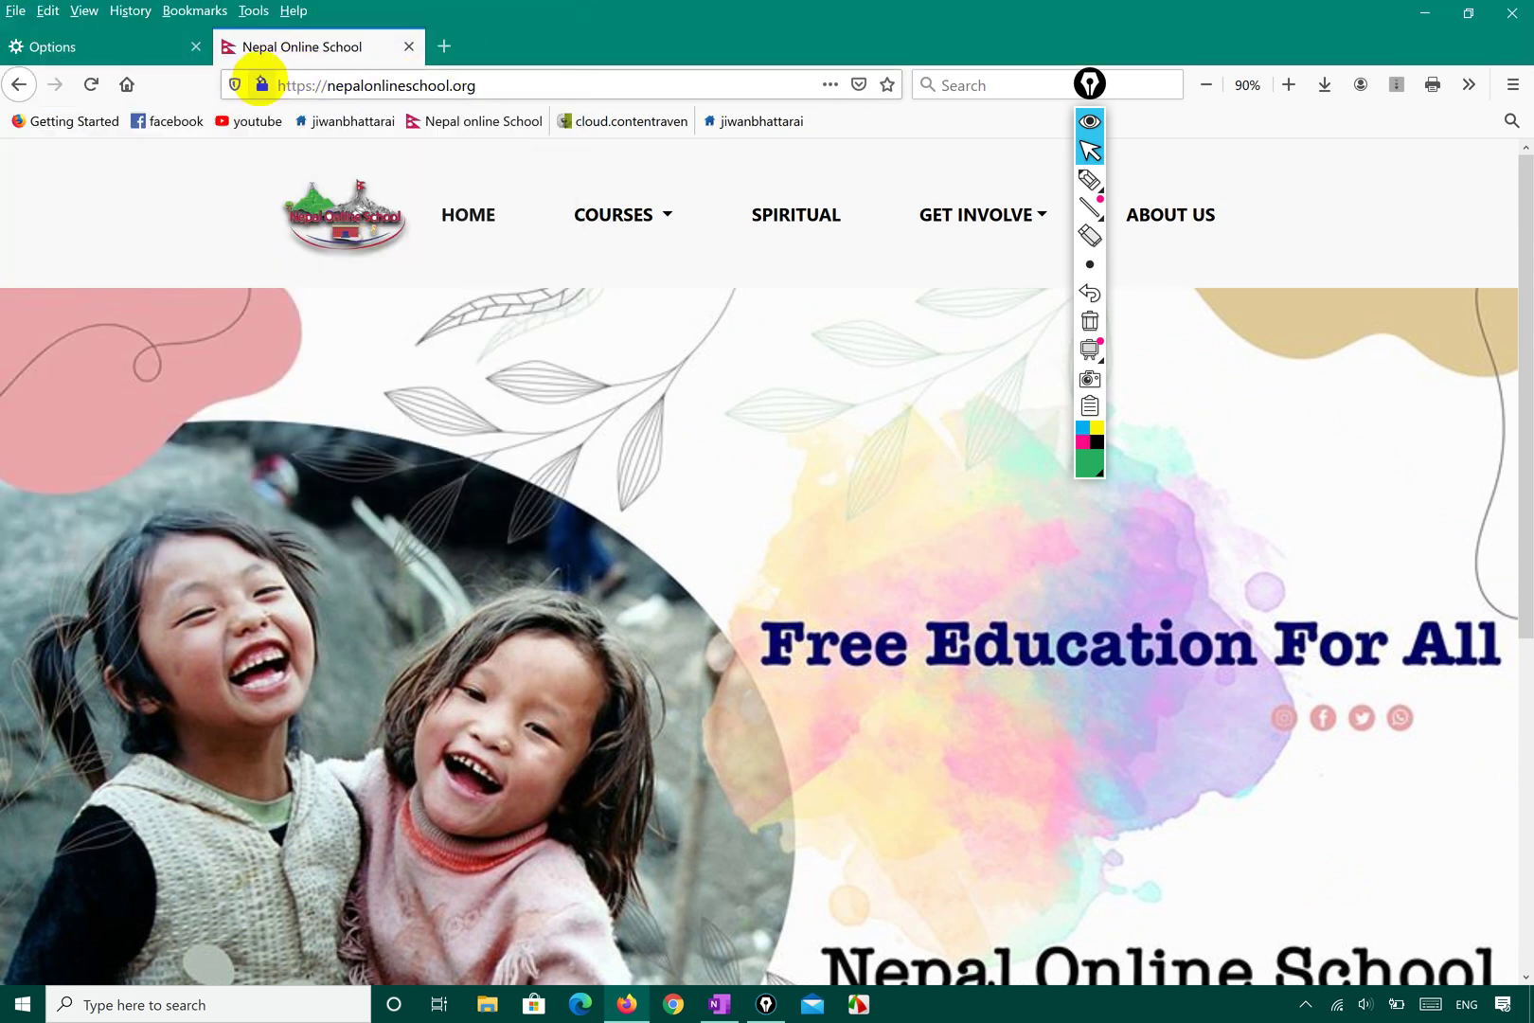
Open the detailed page security information for nepalonlineschool.org from its connection details
left_click(263, 84)
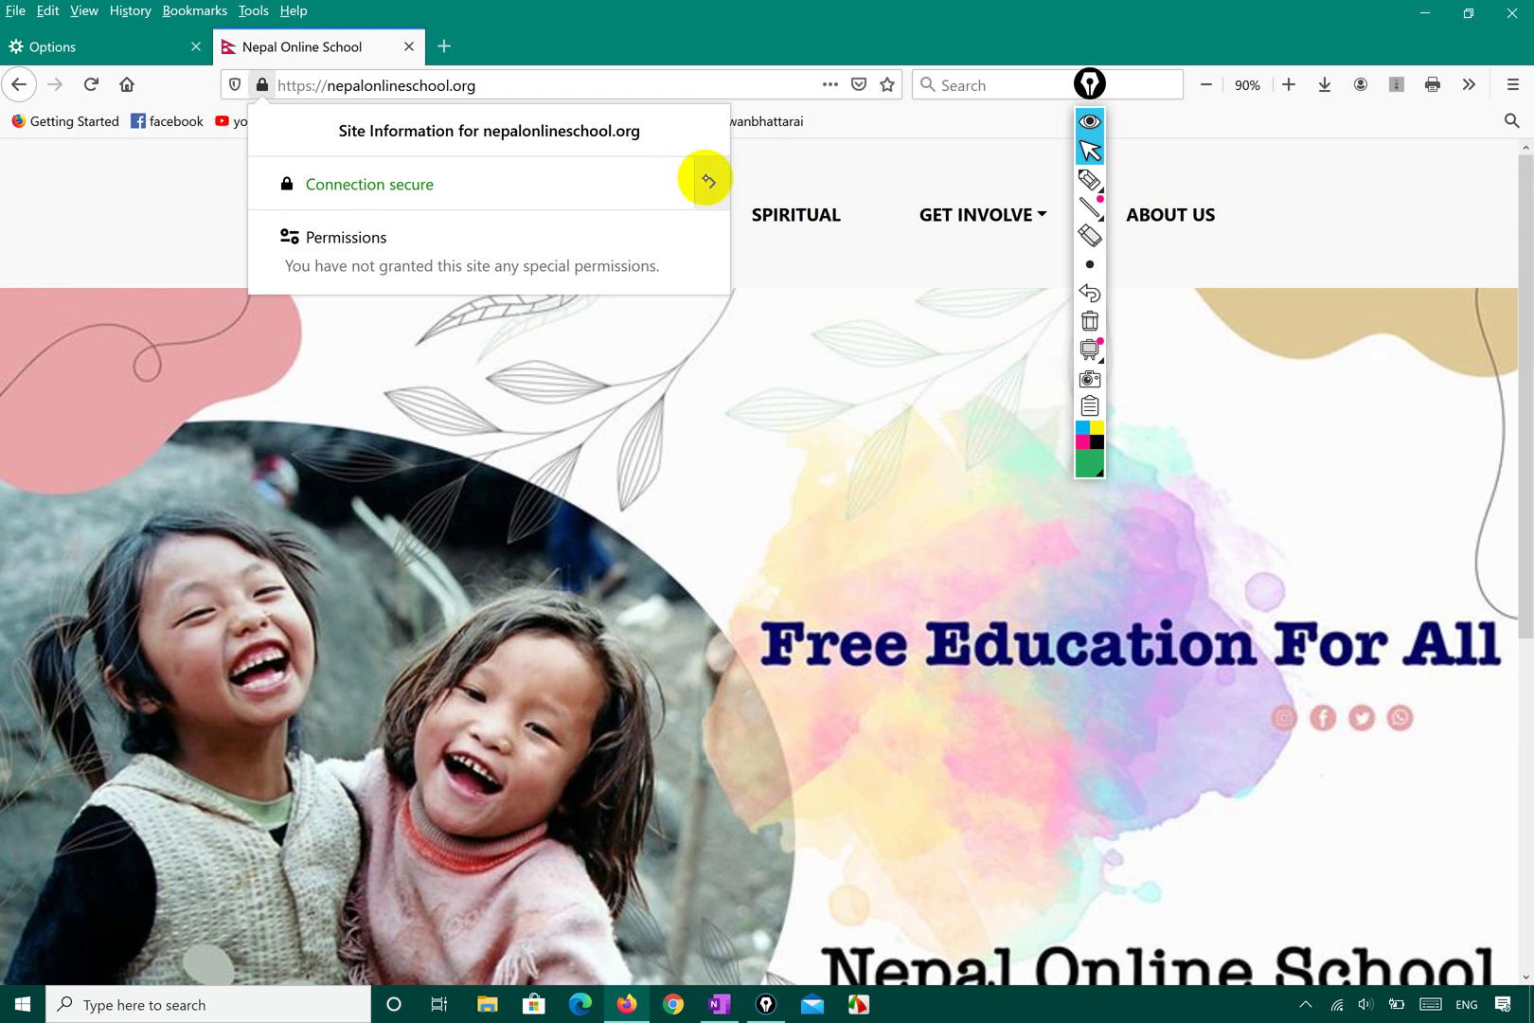
left_click(705, 180)
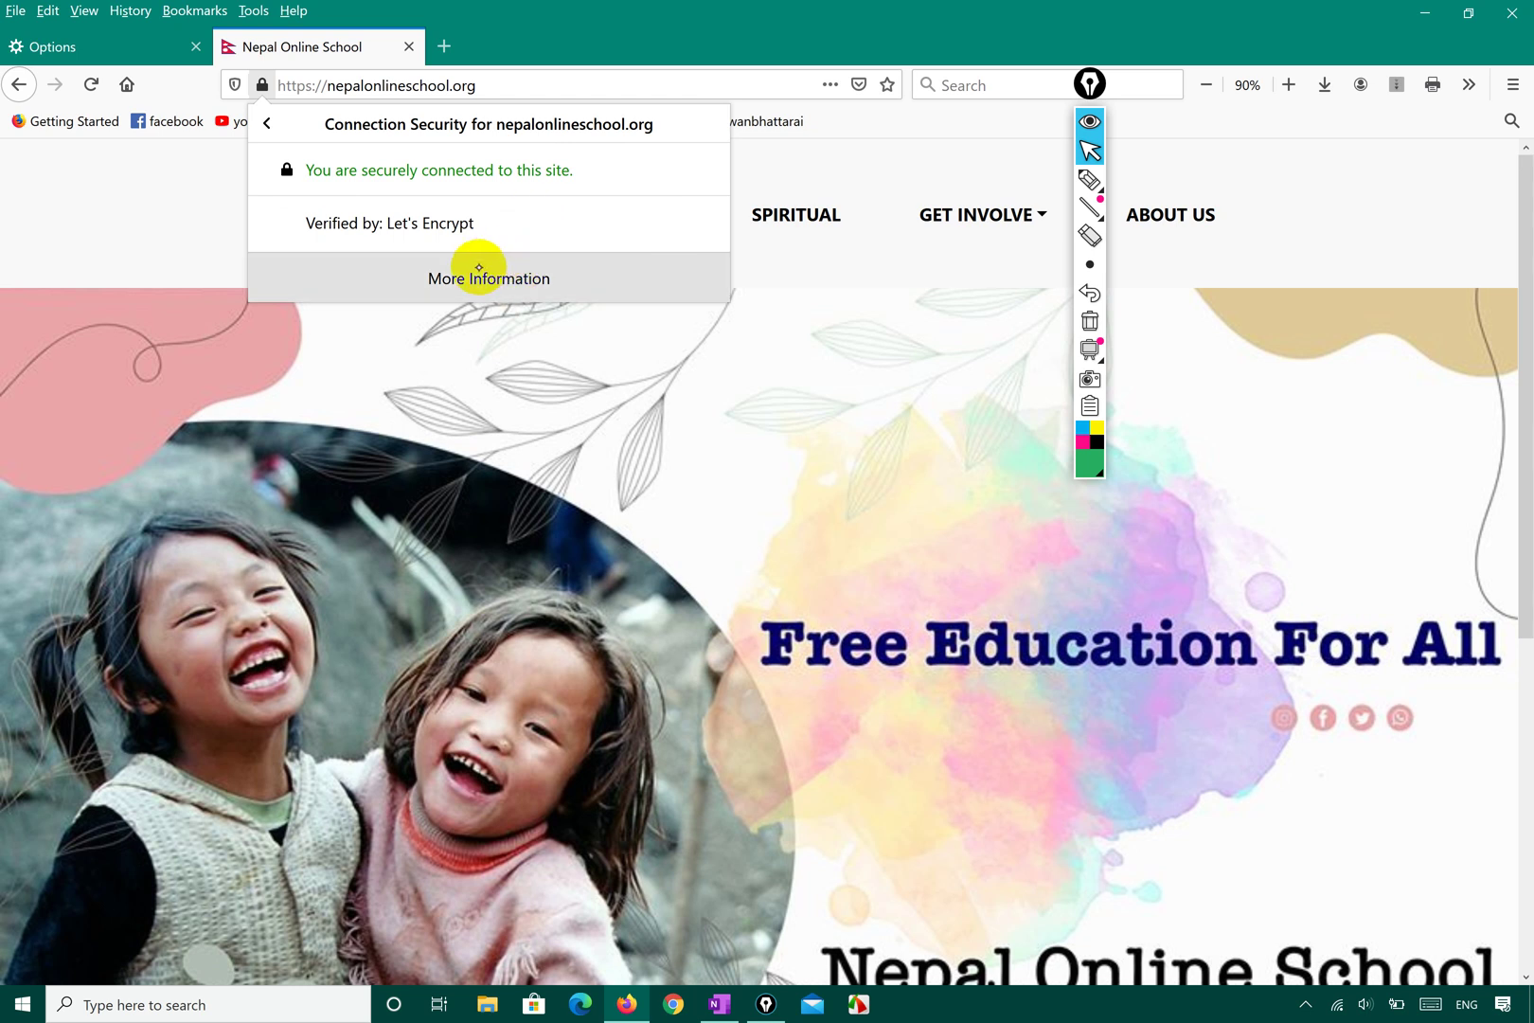
left_click(479, 268)
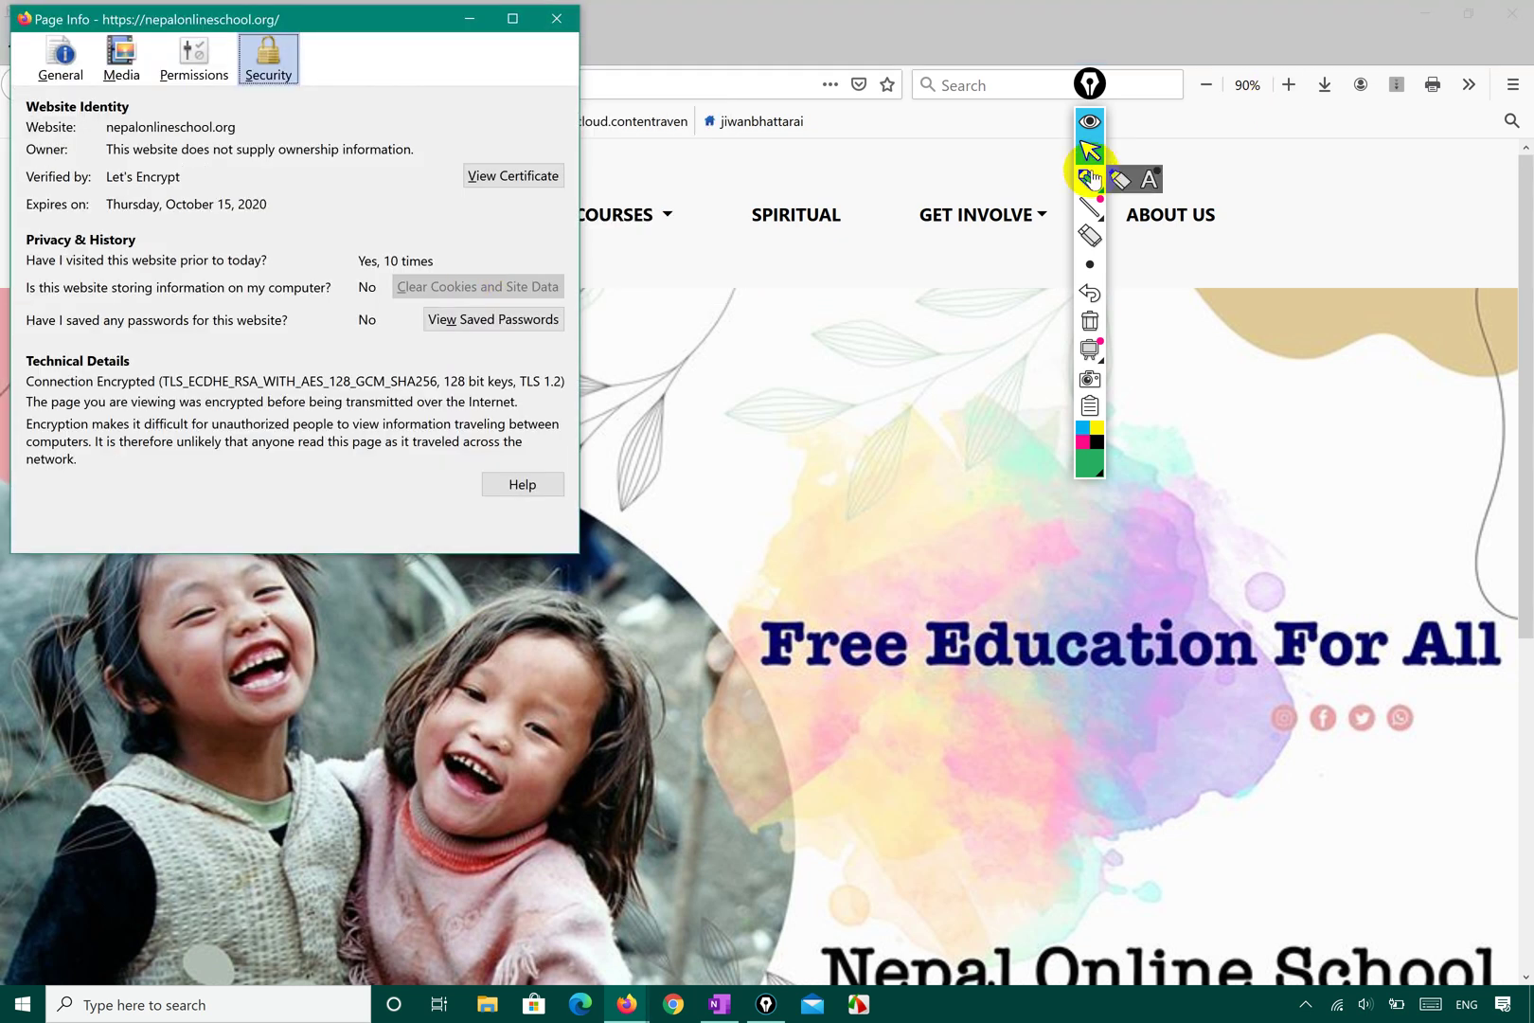
Mark the General, Media and Security categories of the page information in green ink, hide the annotations, and close the window
left_click(1089, 178)
mouse_move(37, 82)
left_mouse_down()
mouse_move(90, 40)
mouse_move(68, 28)
mouse_move(55, 53)
mouse_move(119, 19)
mouse_move(138, 33)
left_mouse_up()
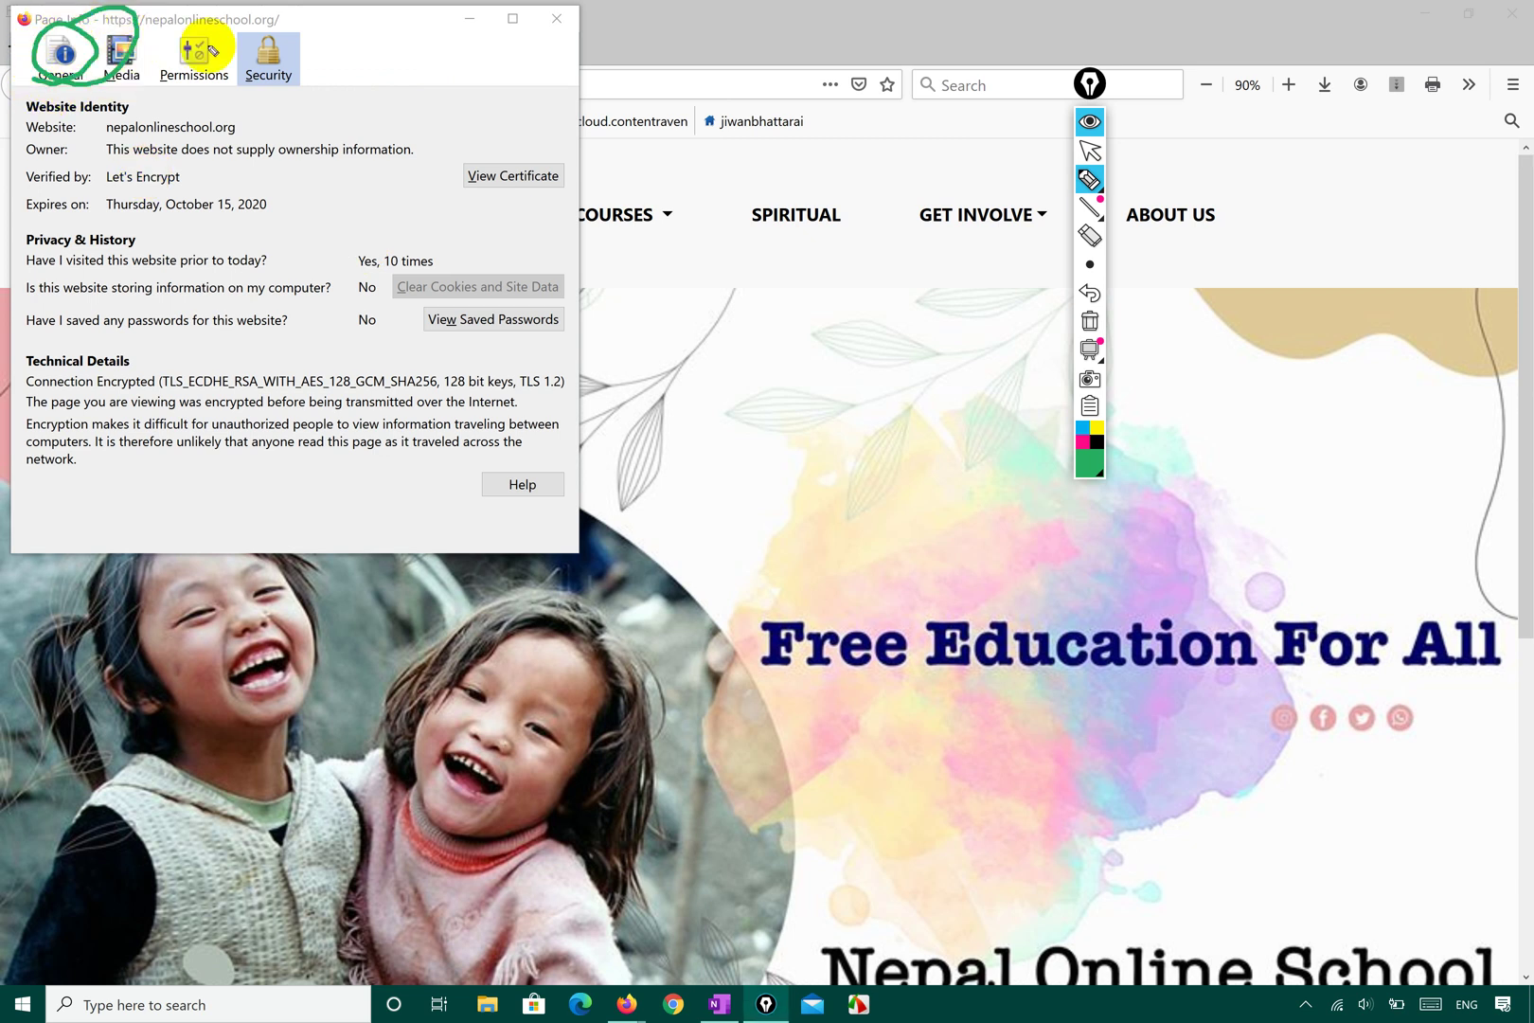
mouse_move(282, 36)
left_mouse_down()
mouse_move(248, 104)
mouse_move(236, 47)
left_mouse_up()
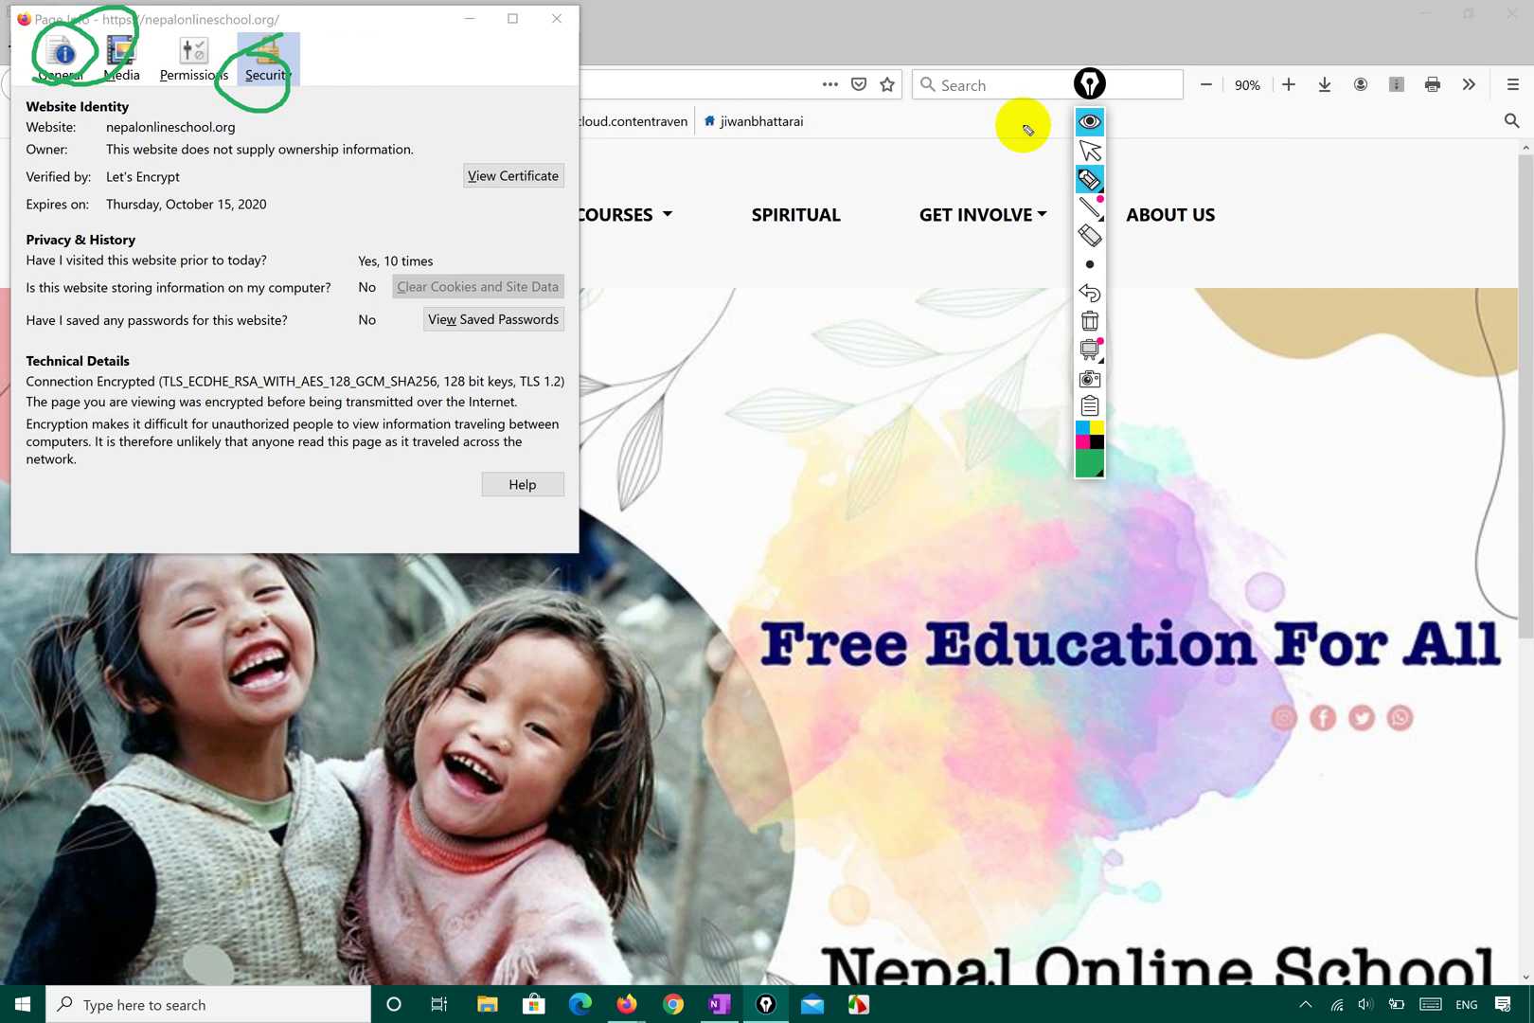
left_click(1089, 121)
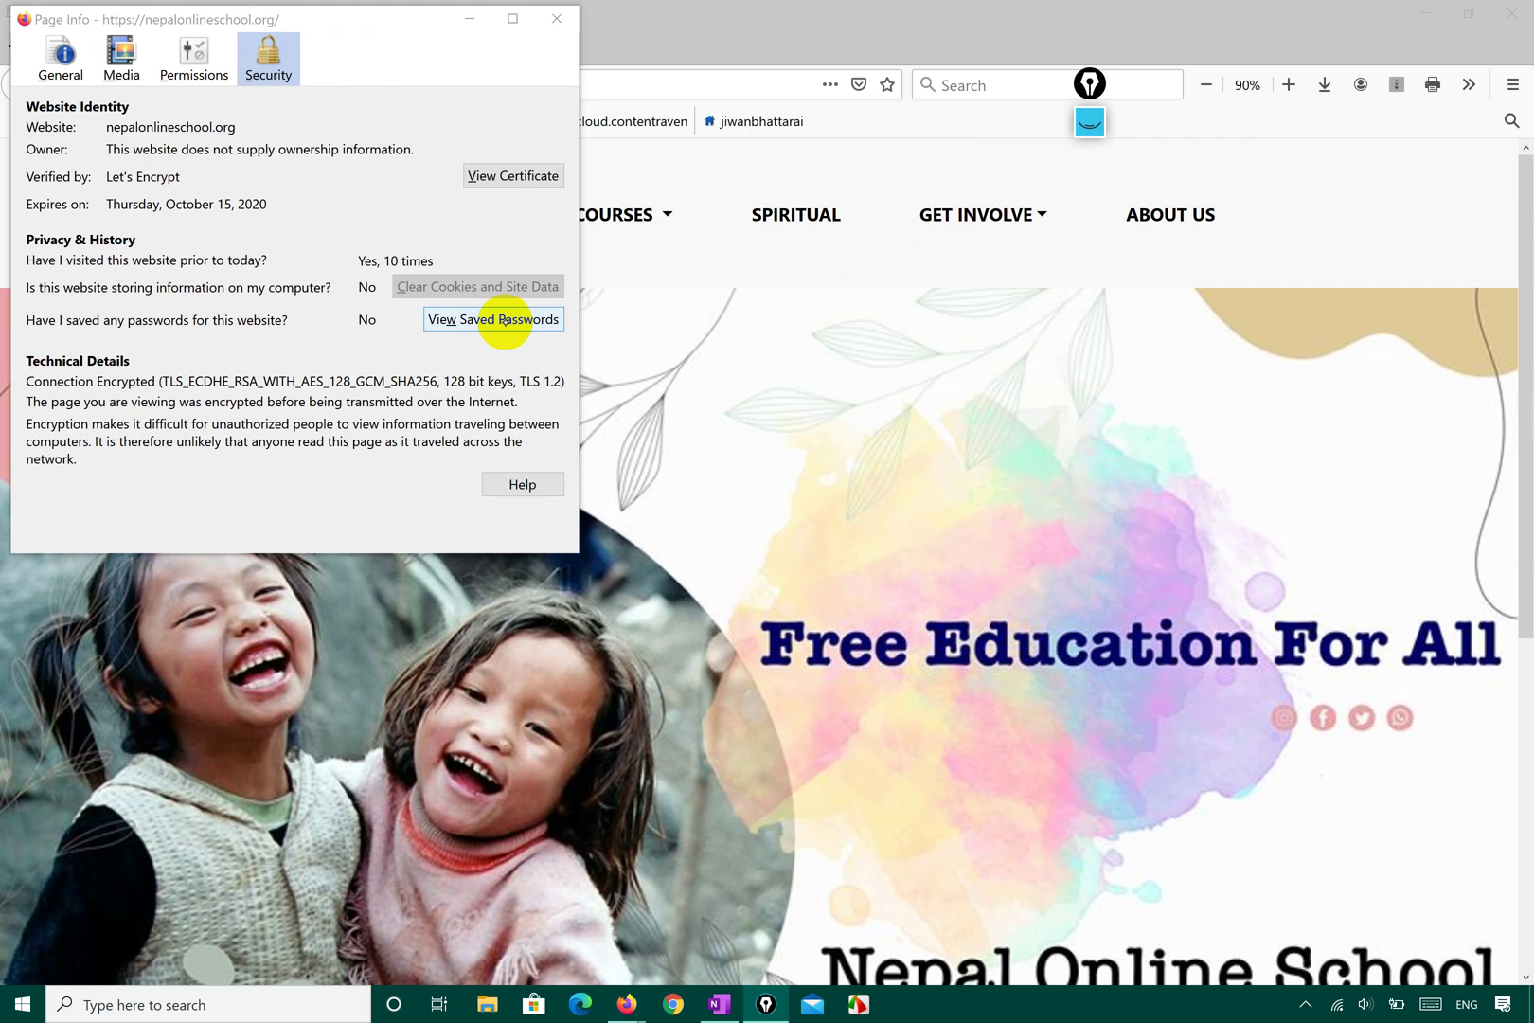
left_click(555, 21)
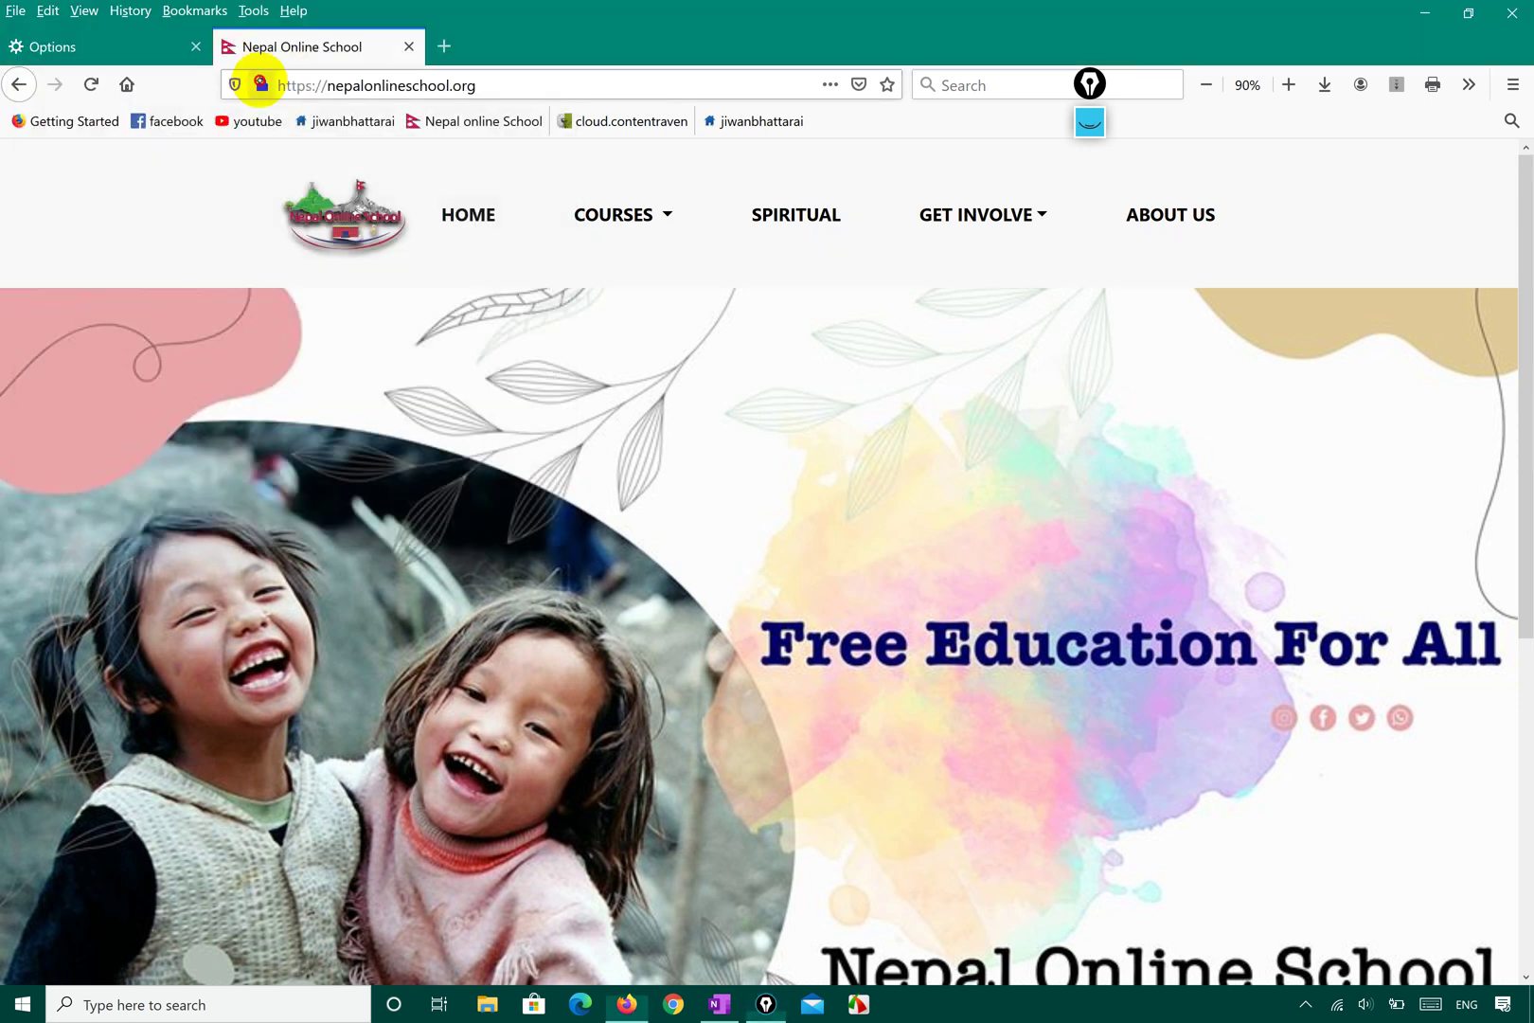
Reopen the site's security information, view the saved passwords for nepalonlineschool.org, and close the Logins & Passwords page
left_click(260, 83)
left_click(712, 182)
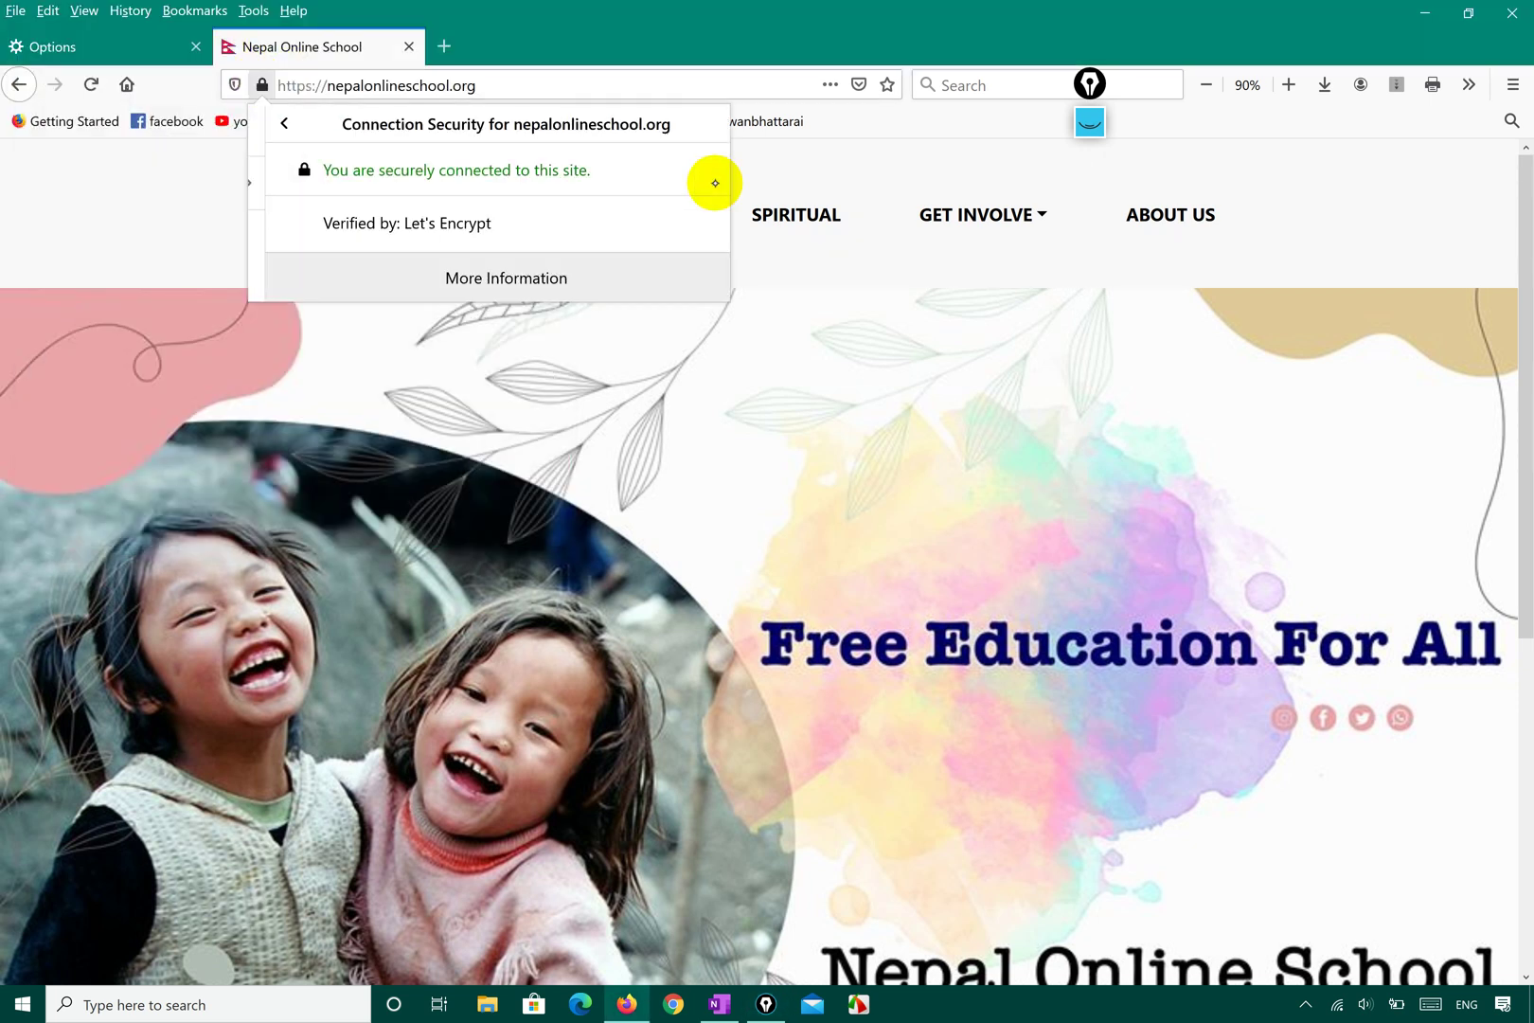
left_click(548, 264)
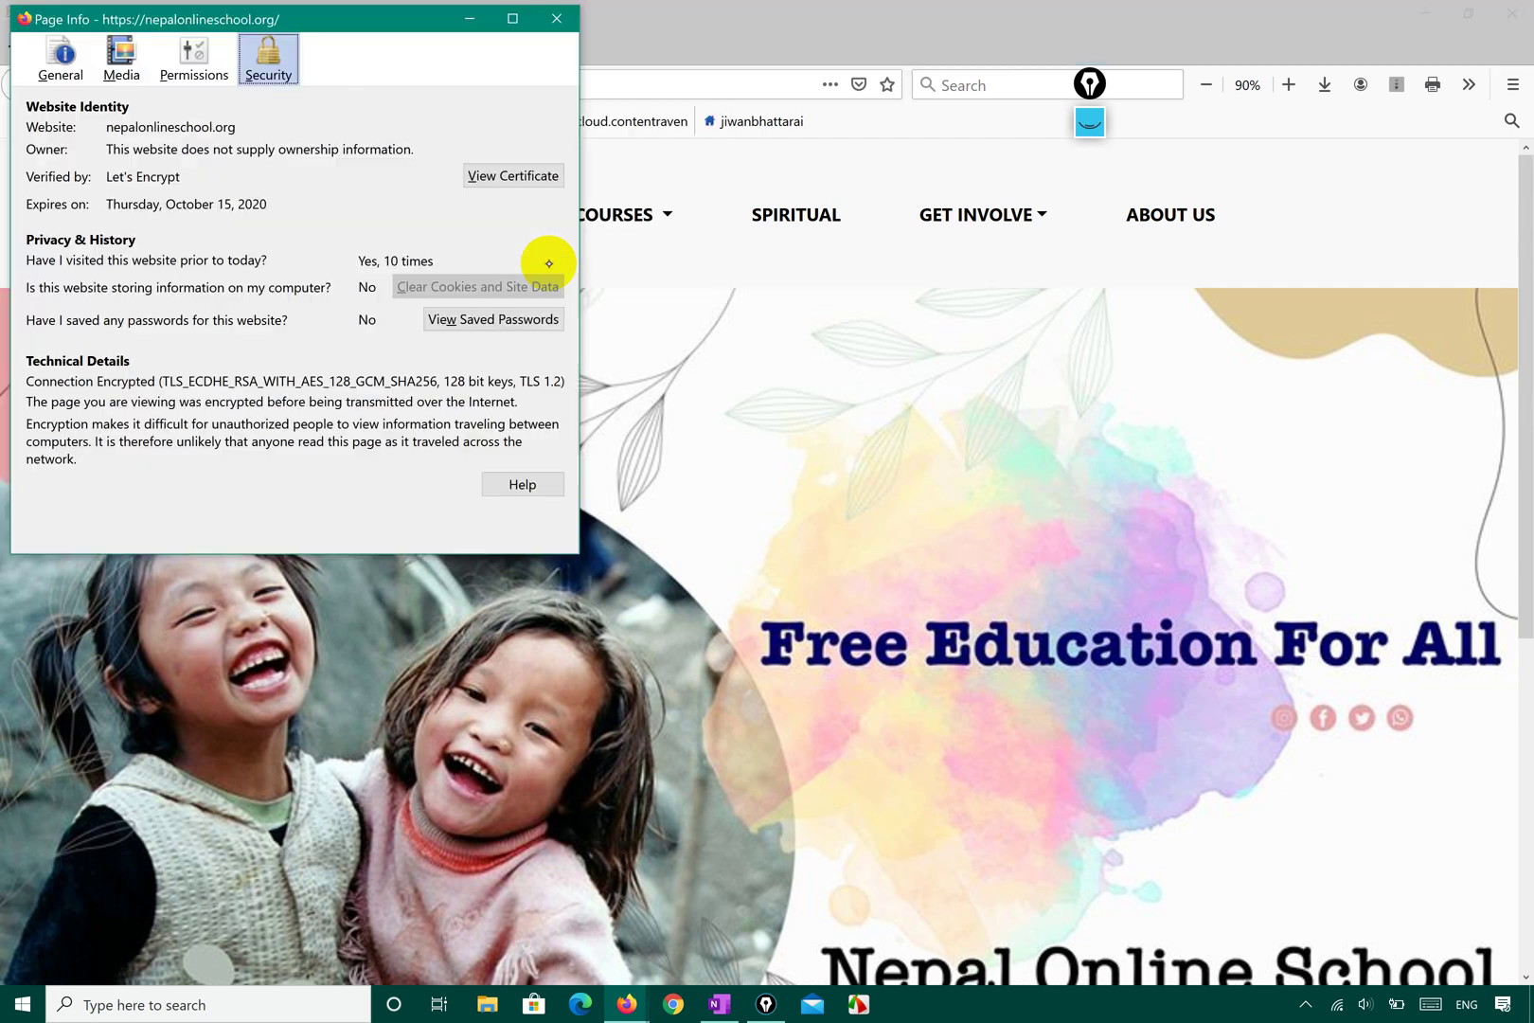
left_click(496, 319)
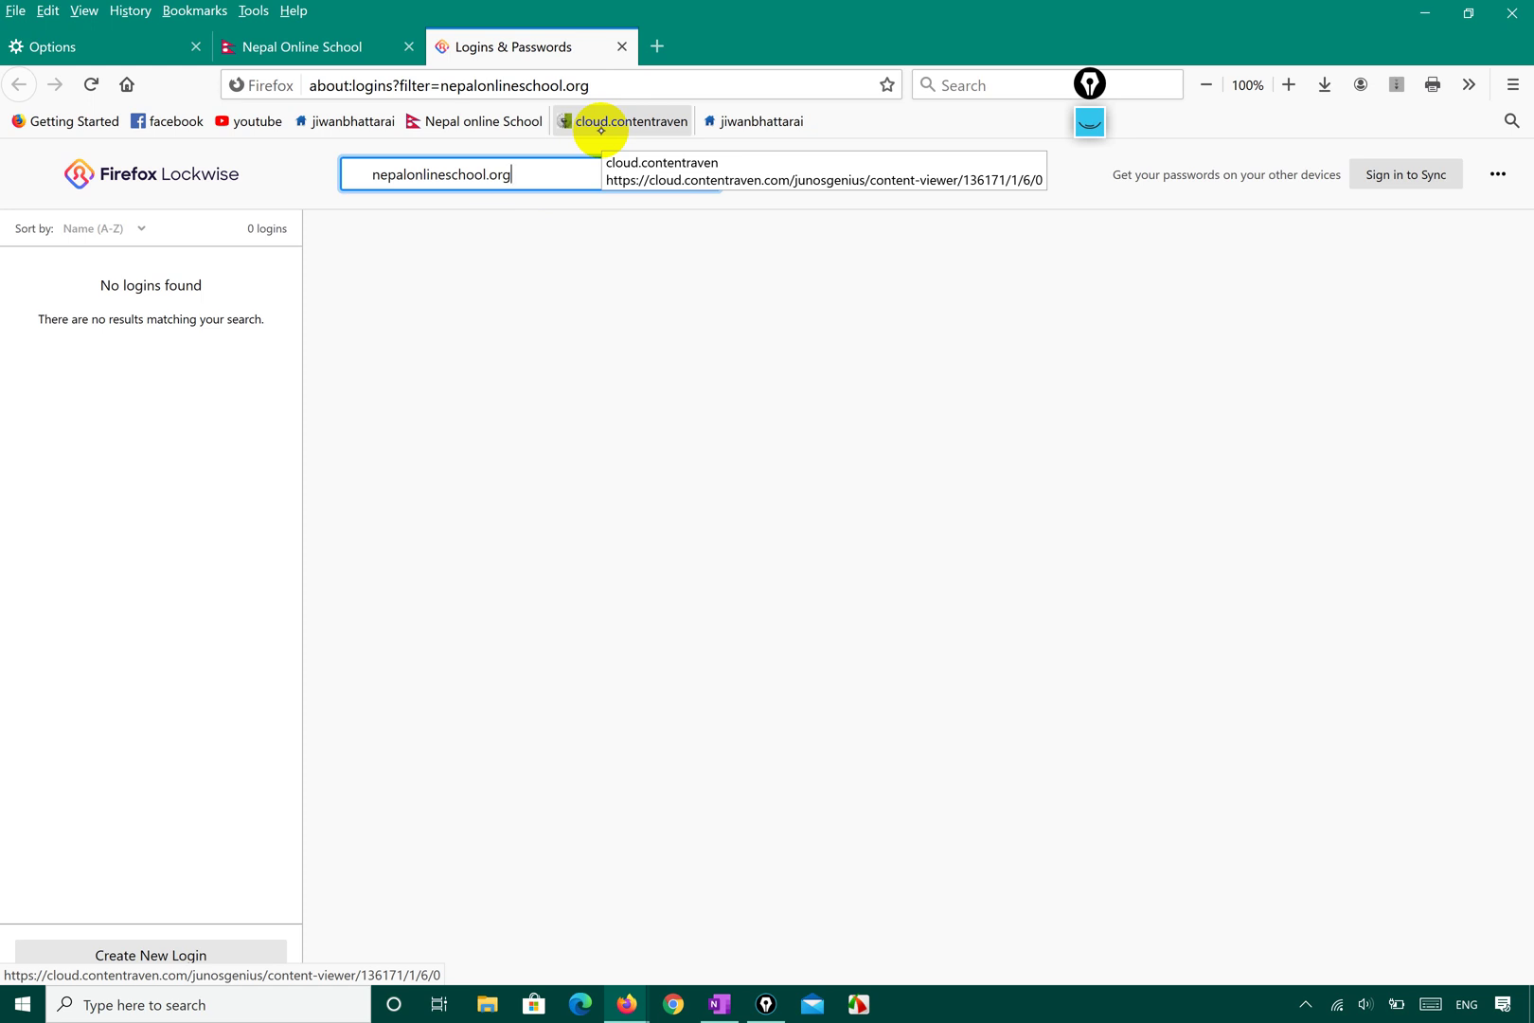
left_click(623, 47)
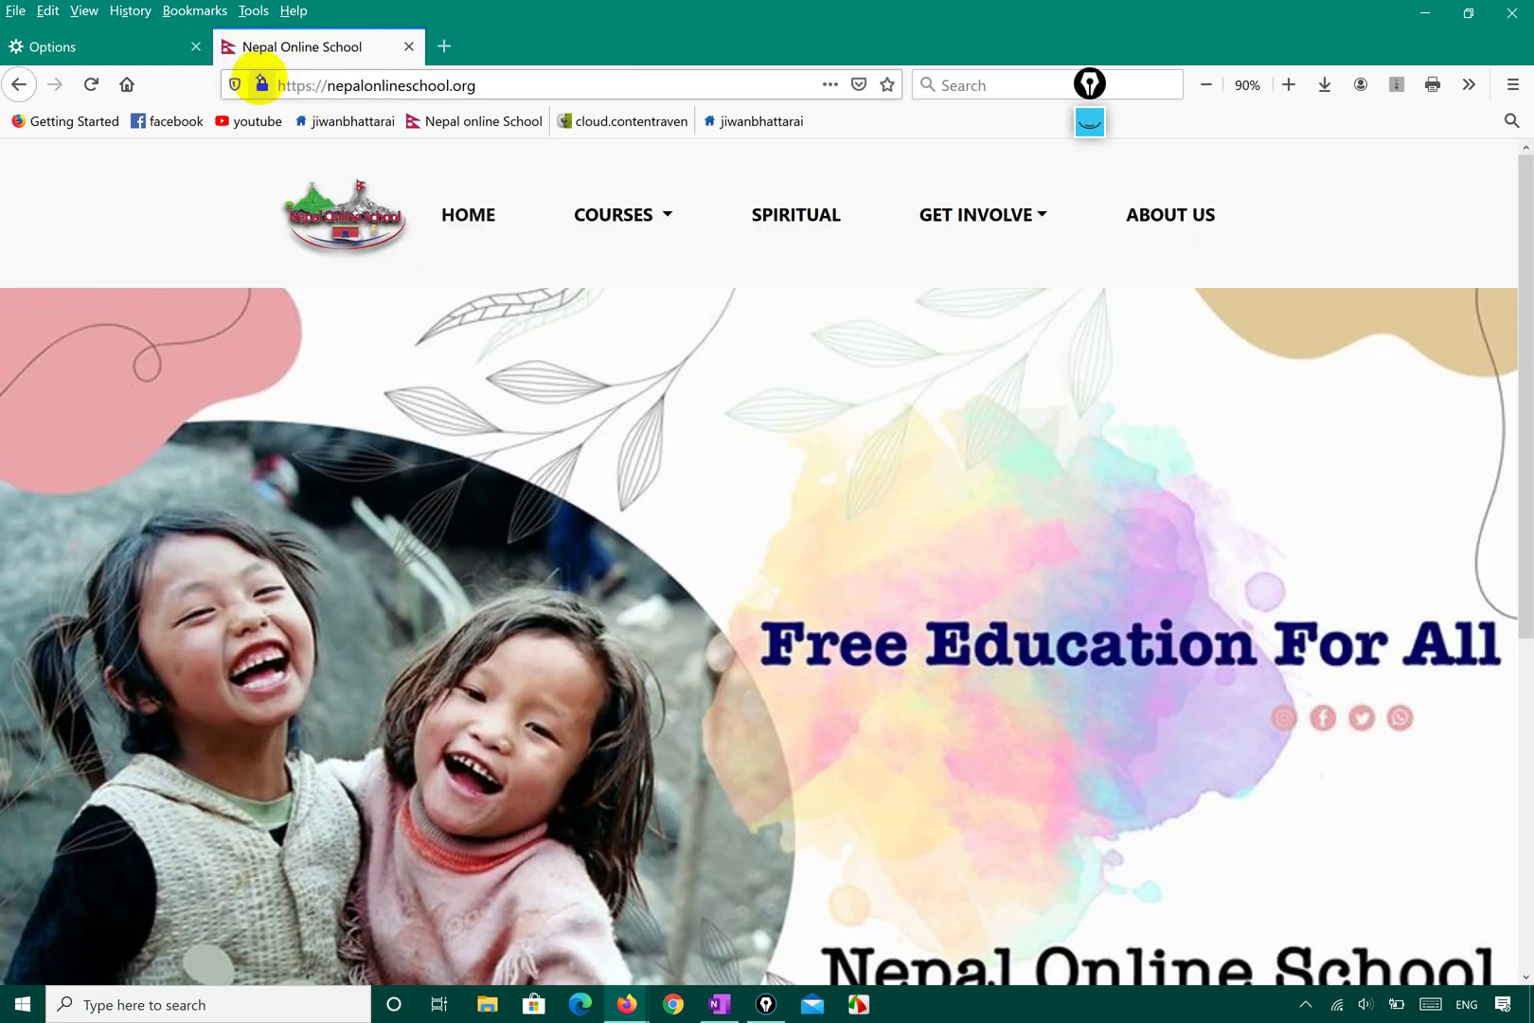
Reopen the page information for nepalonlineschool.org and review its full list of site permissions
left_click(261, 83)
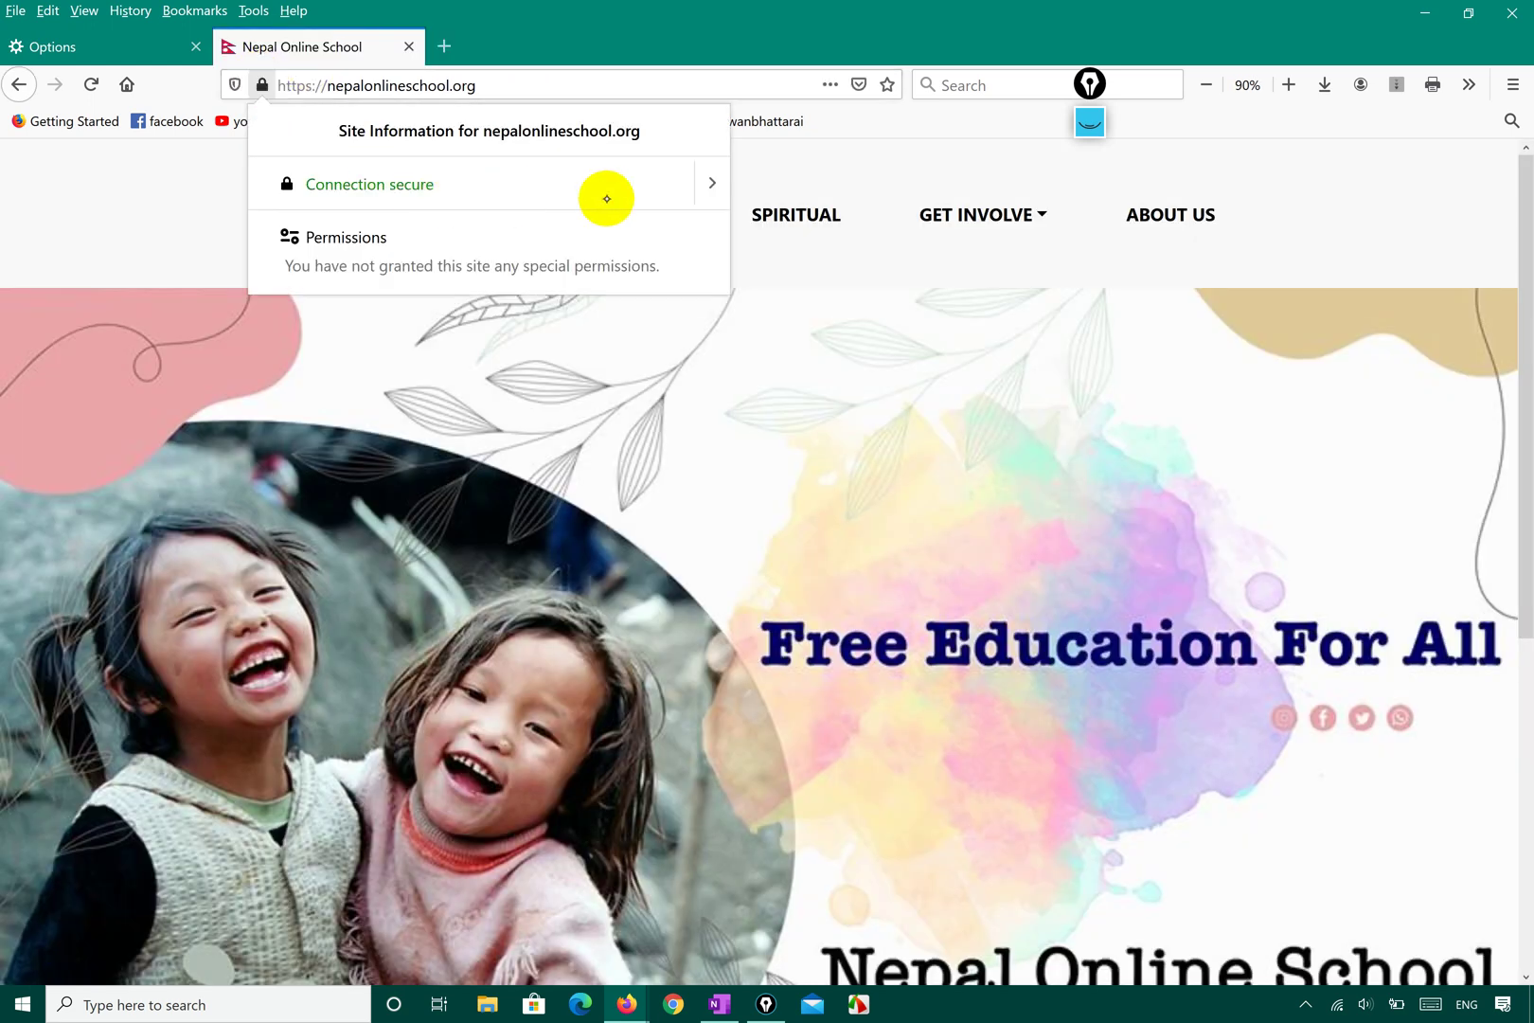
left_click(725, 173)
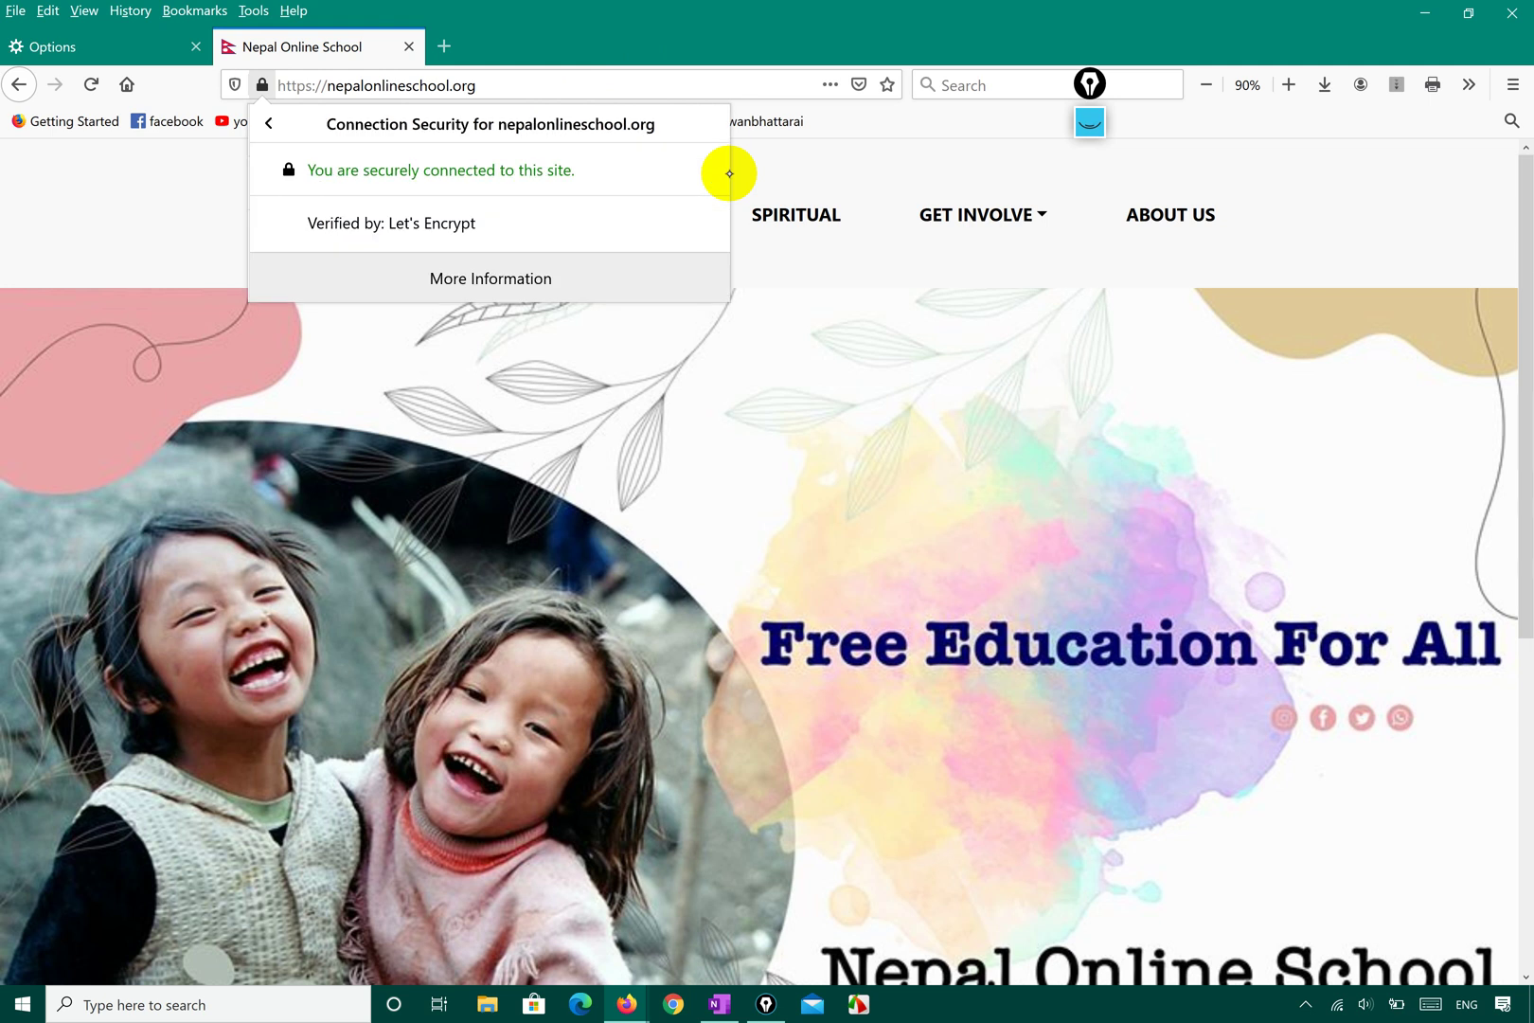
left_click(540, 278)
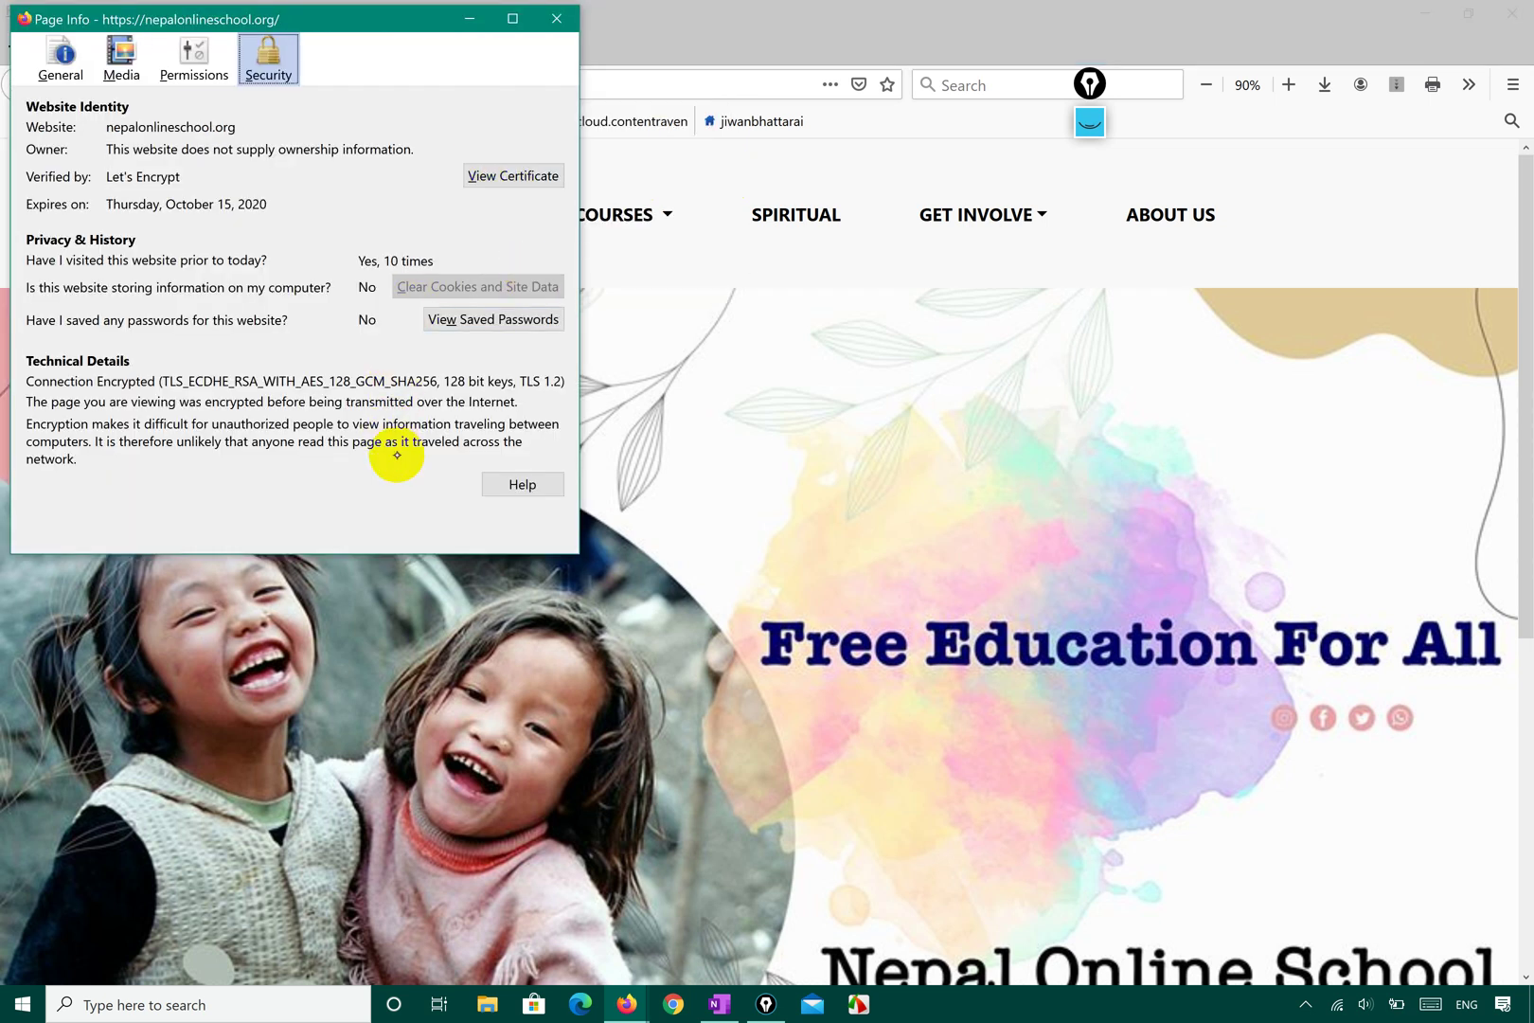
left_click(192, 55)
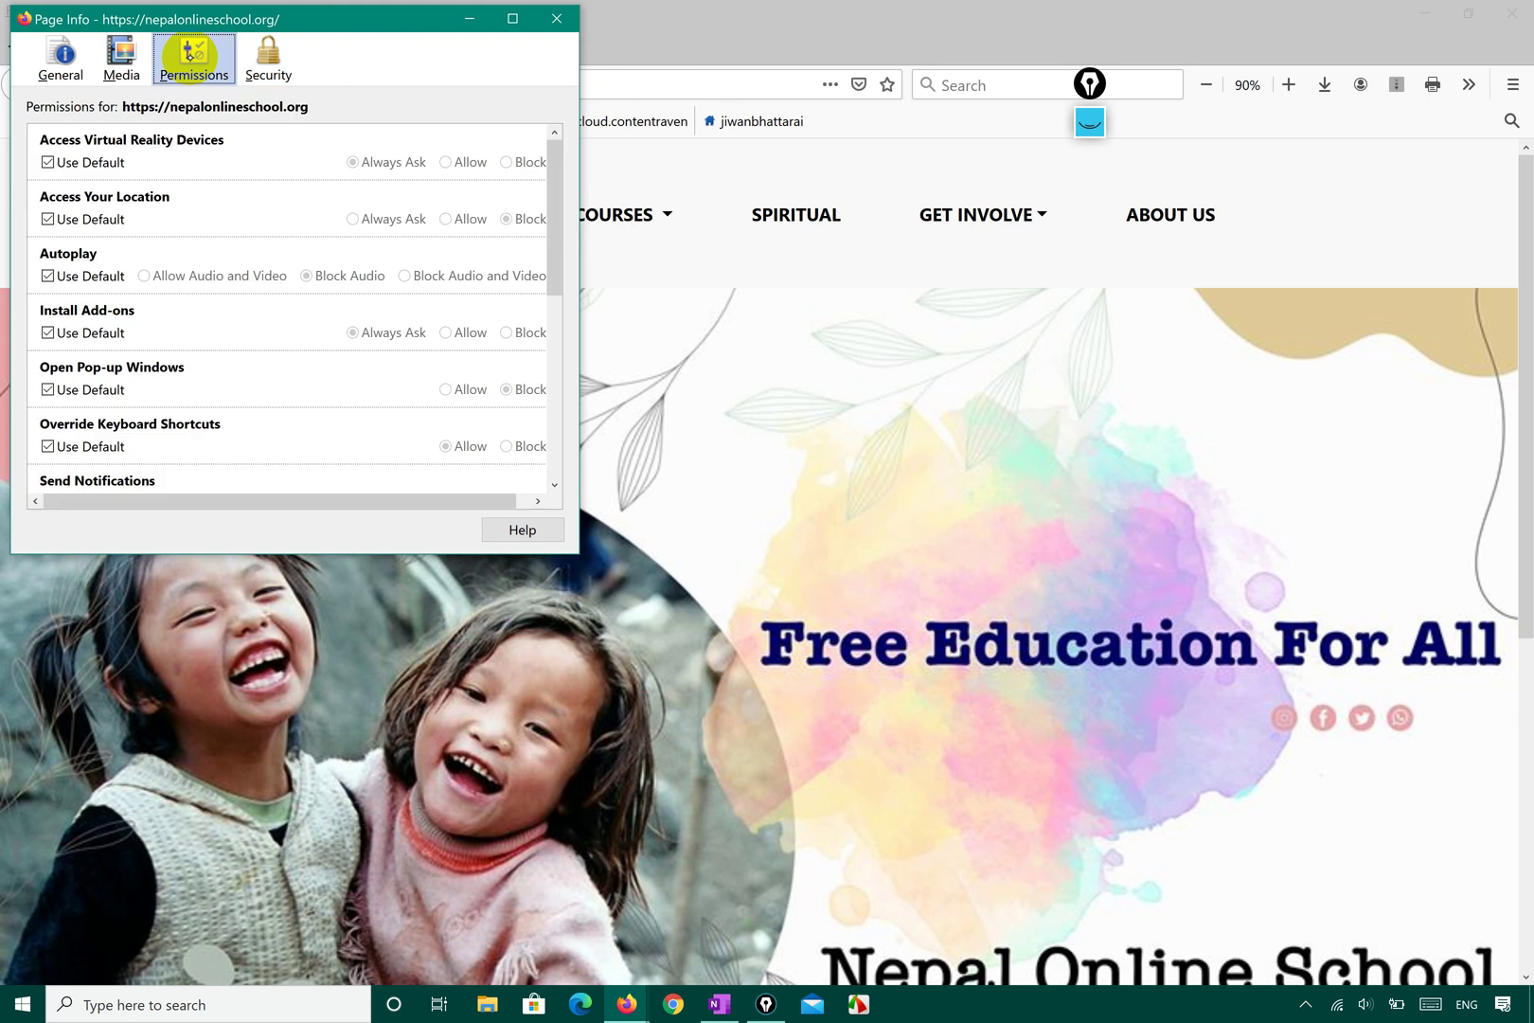
scroll(189, 274, "down", 5)
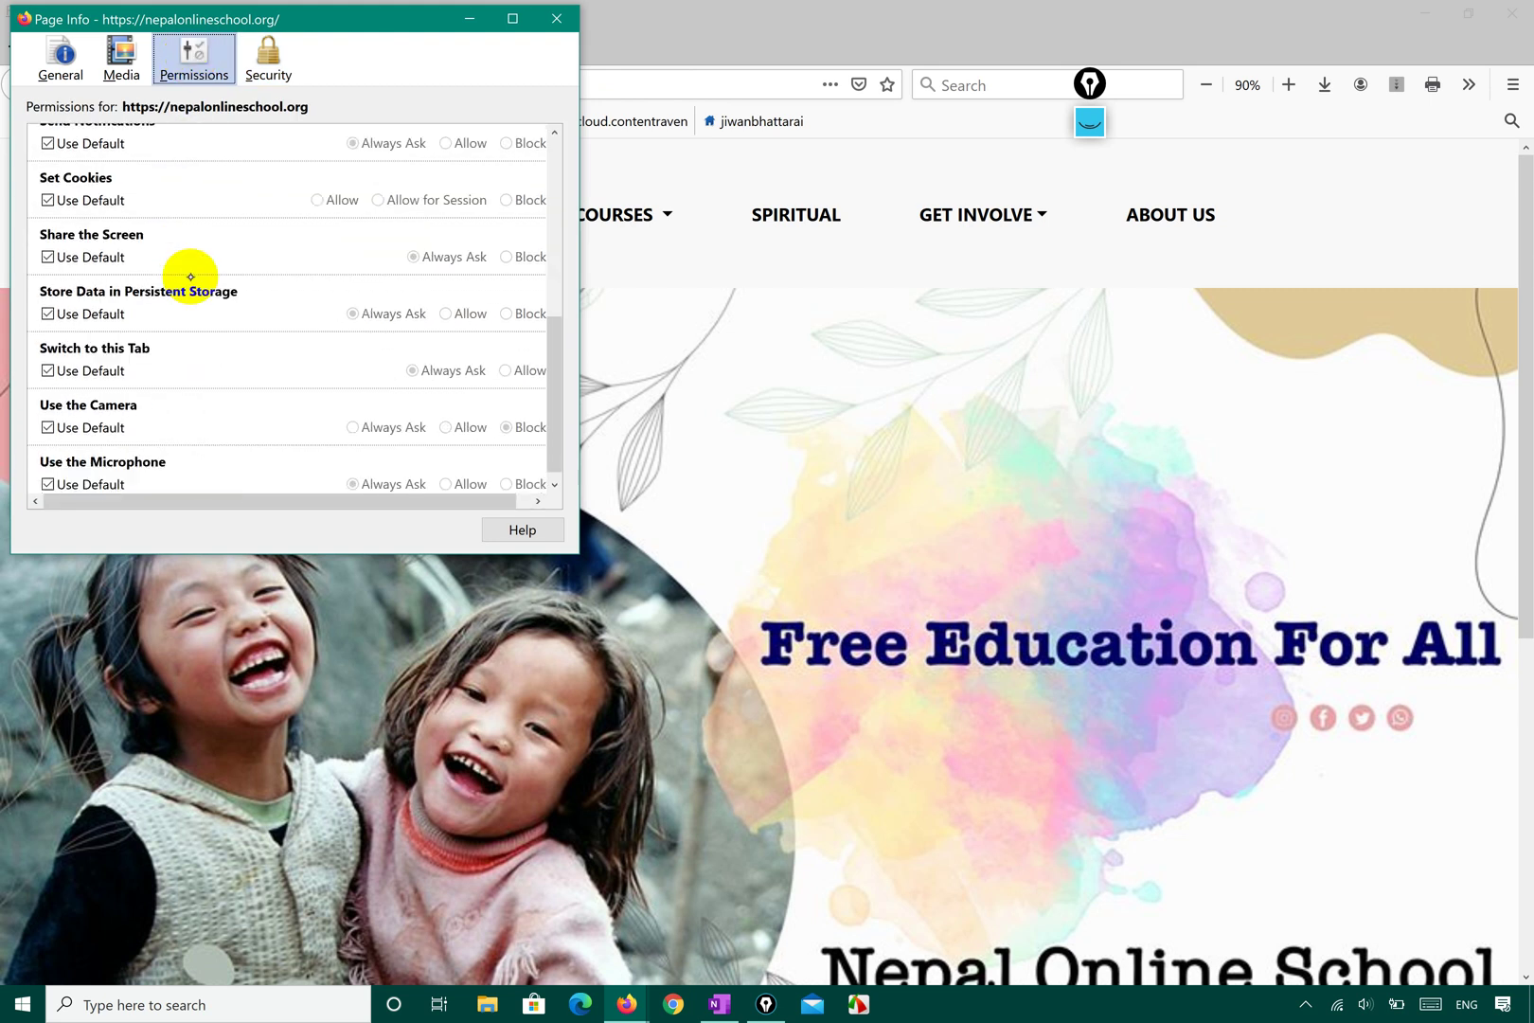
scroll(189, 275, "up", 5)
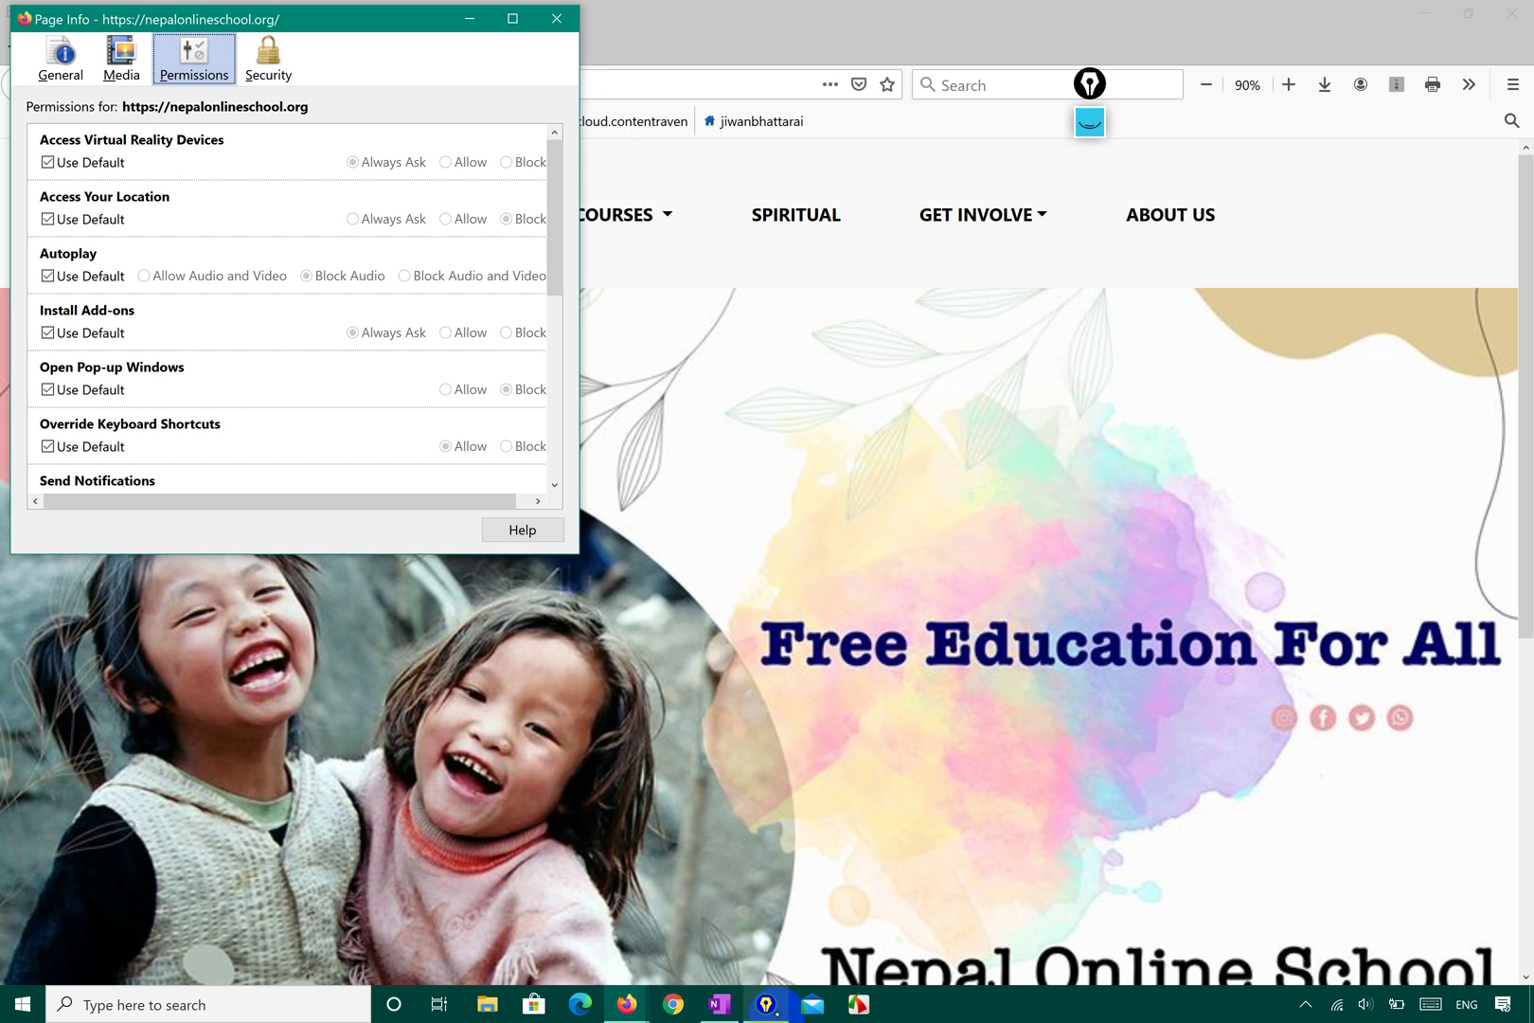
Clear the old ink and mark the location Block, autoplay Block Audio and add-on Always Ask options with the green pen
left_click(1089, 123)
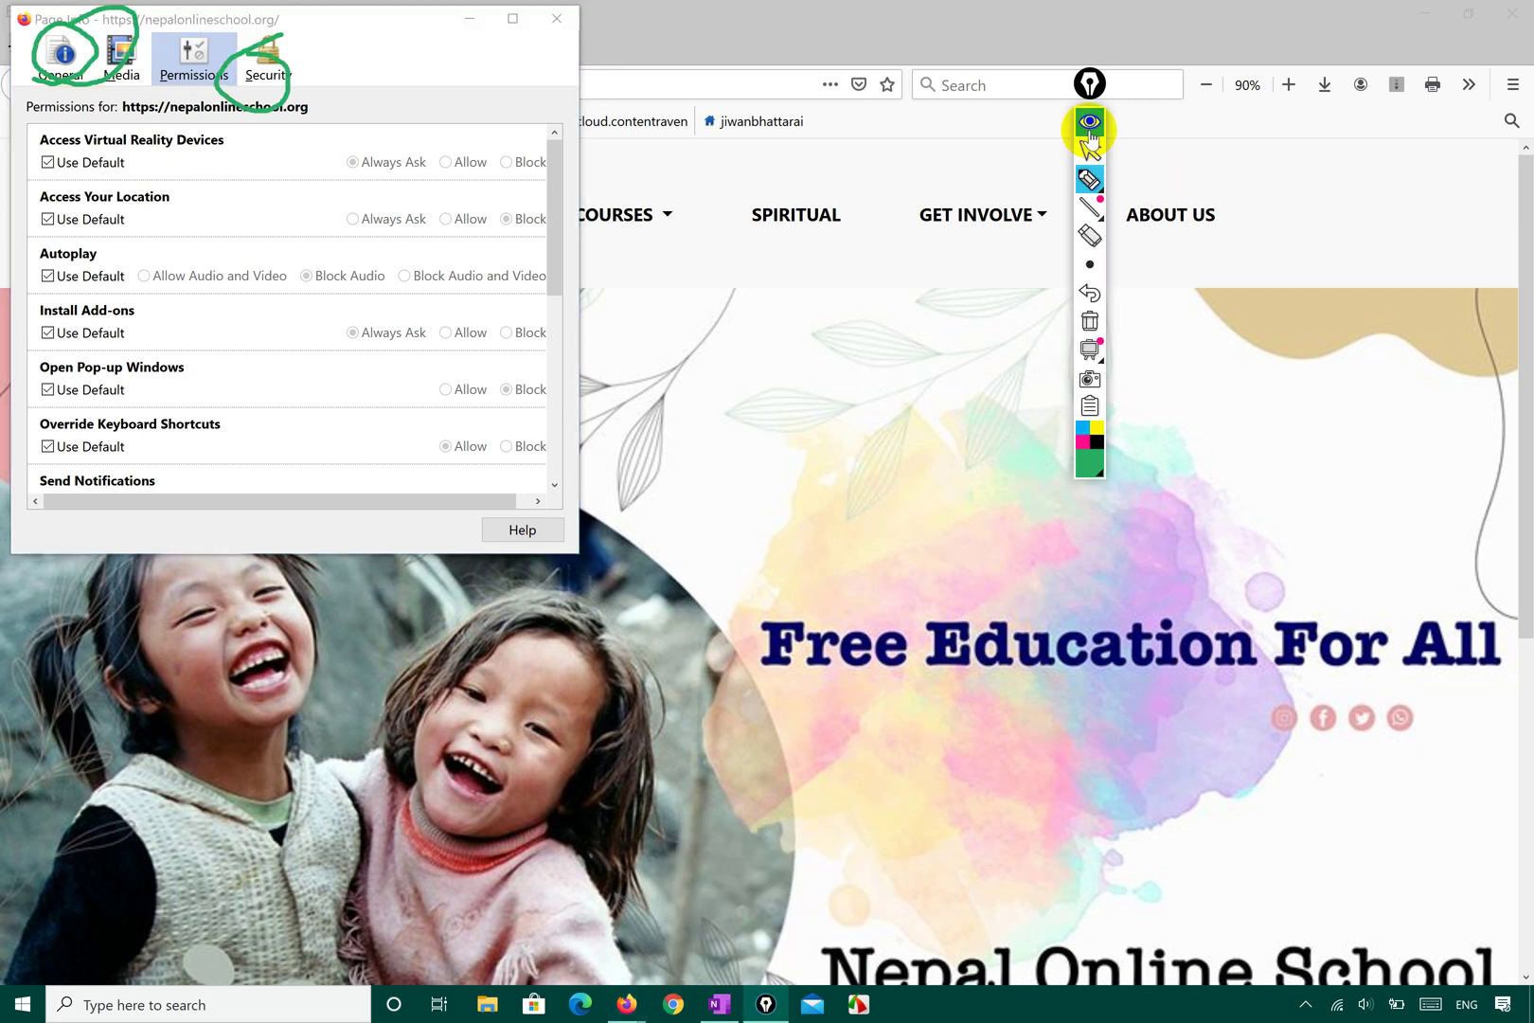
mouse_move(1104, 218)
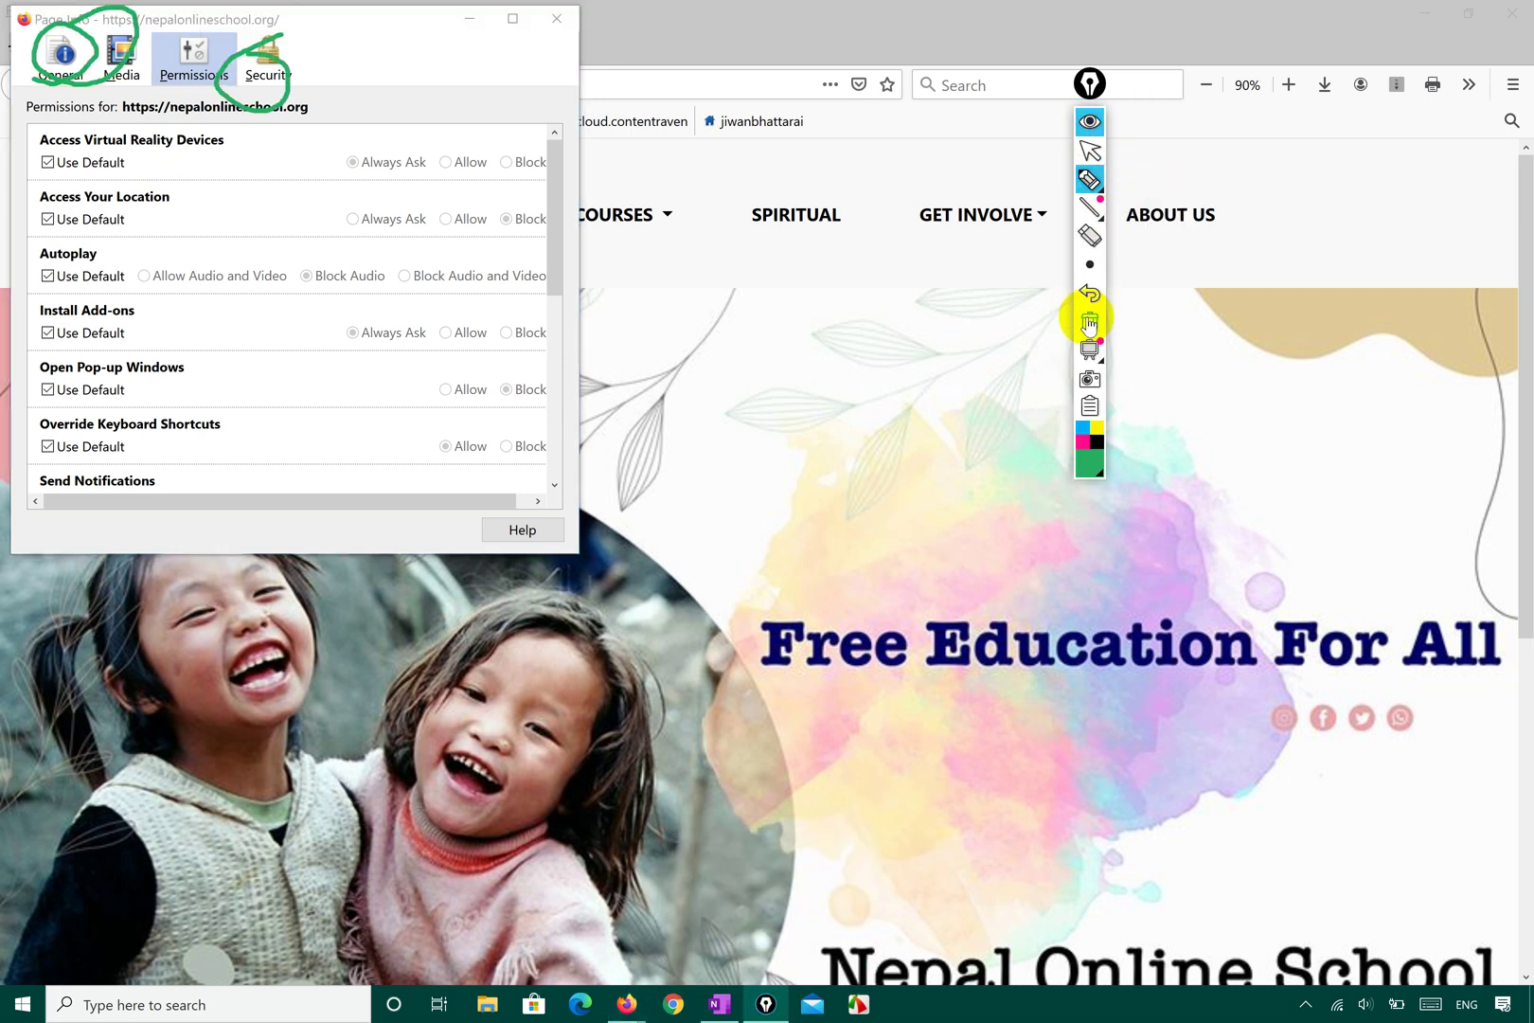
left_click(1095, 153)
left_click(1090, 178)
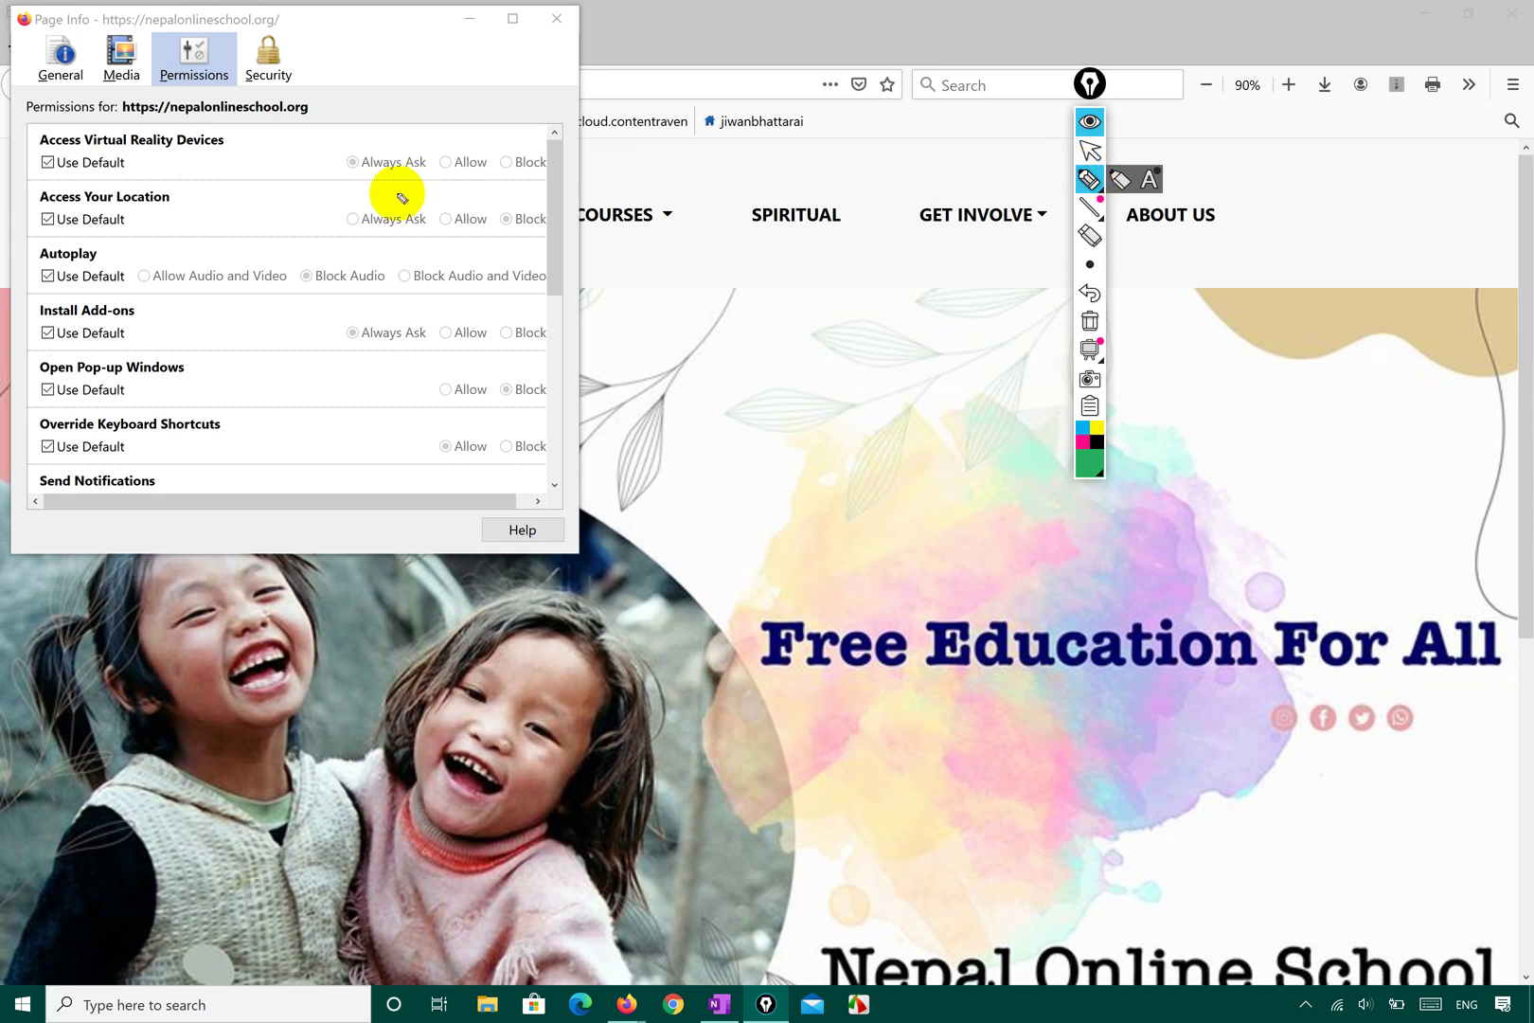
mouse_move(487, 228)
left_mouse_down()
mouse_move(552, 235)
mouse_move(524, 187)
mouse_move(489, 212)
mouse_move(480, 200)
mouse_move(507, 190)
mouse_move(529, 233)
mouse_move(488, 212)
left_mouse_up()
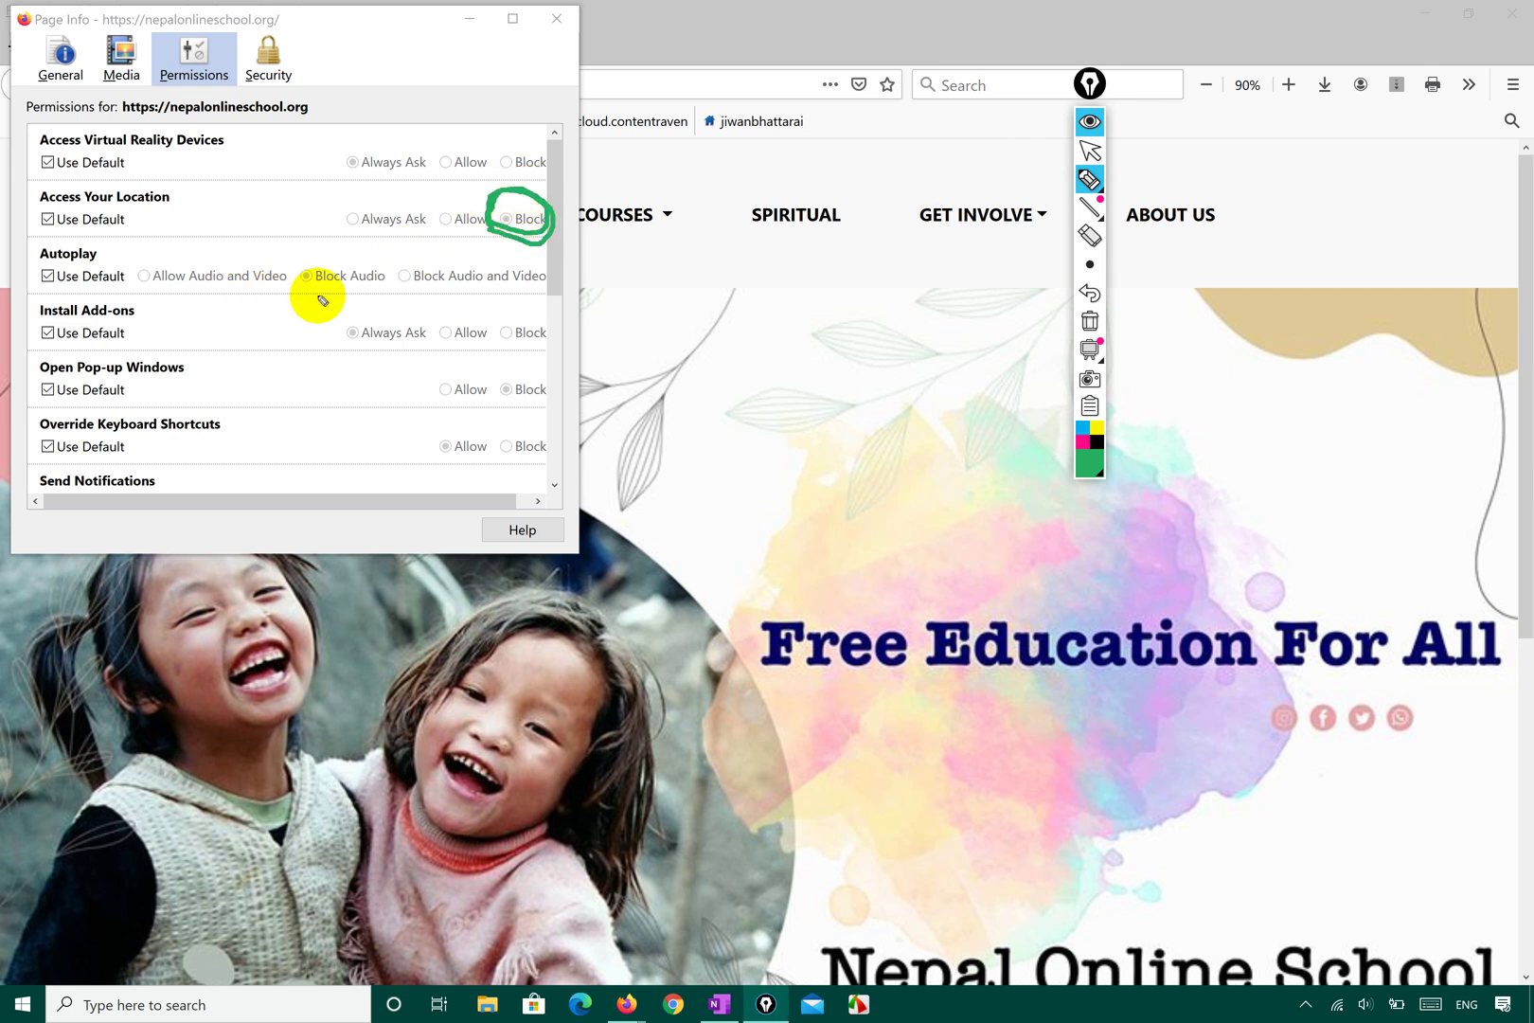
mouse_move(311, 298)
left_mouse_down()
mouse_move(352, 291)
mouse_move(374, 248)
mouse_move(306, 284)
left_mouse_up()
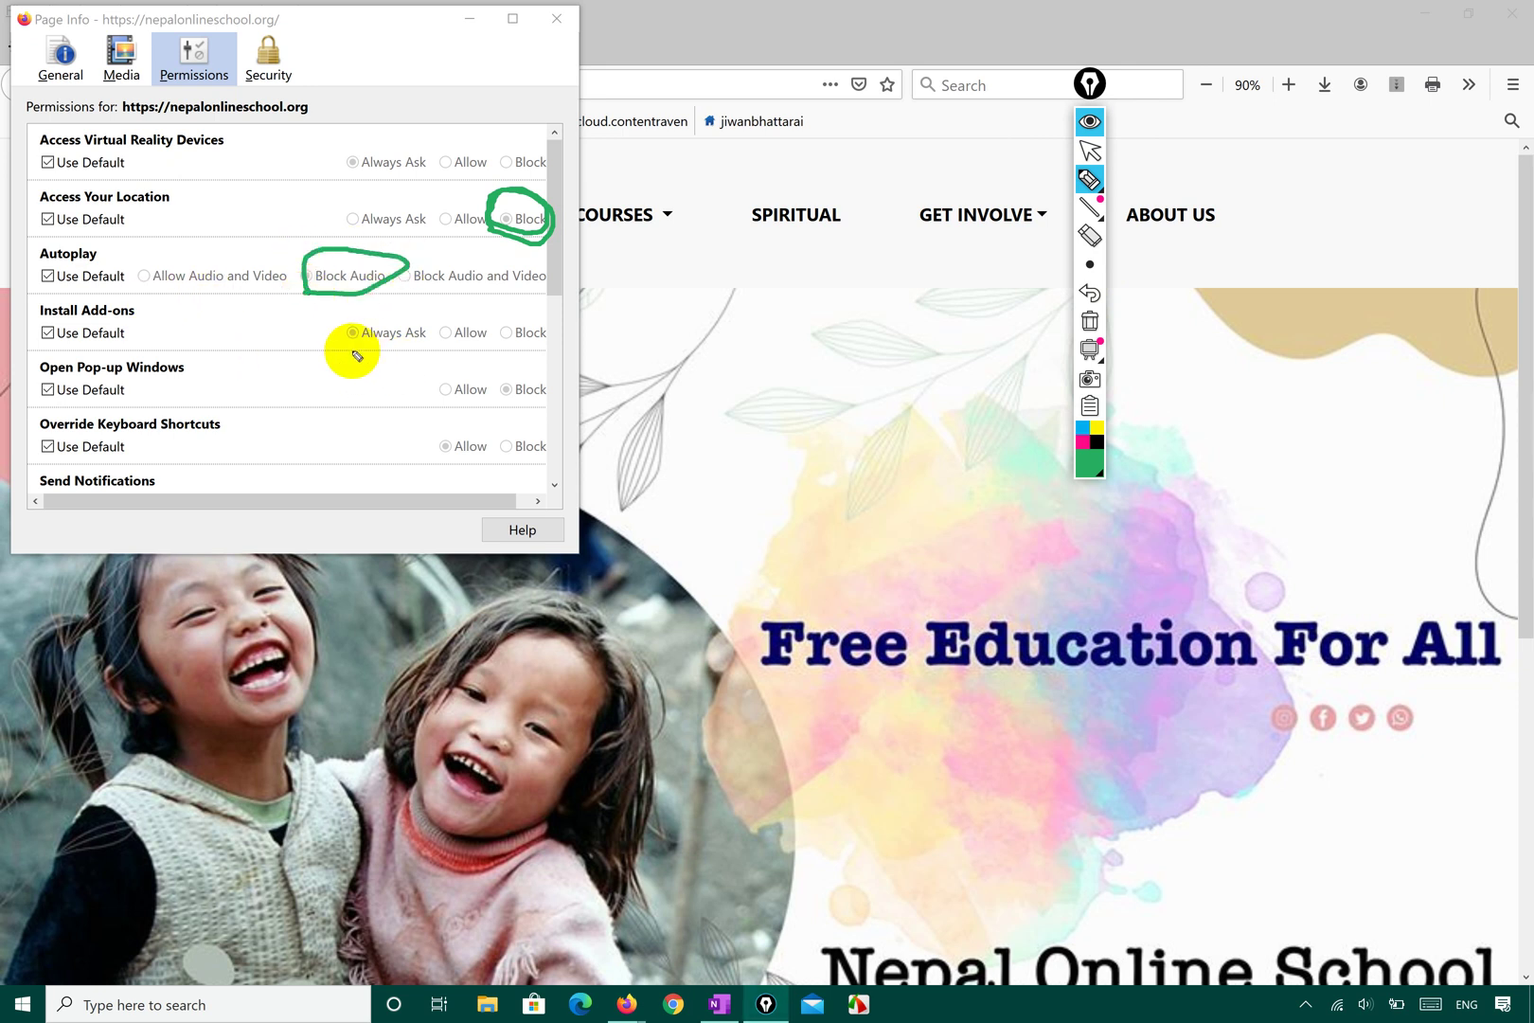
left_click_drag(349, 349, 384, 333)
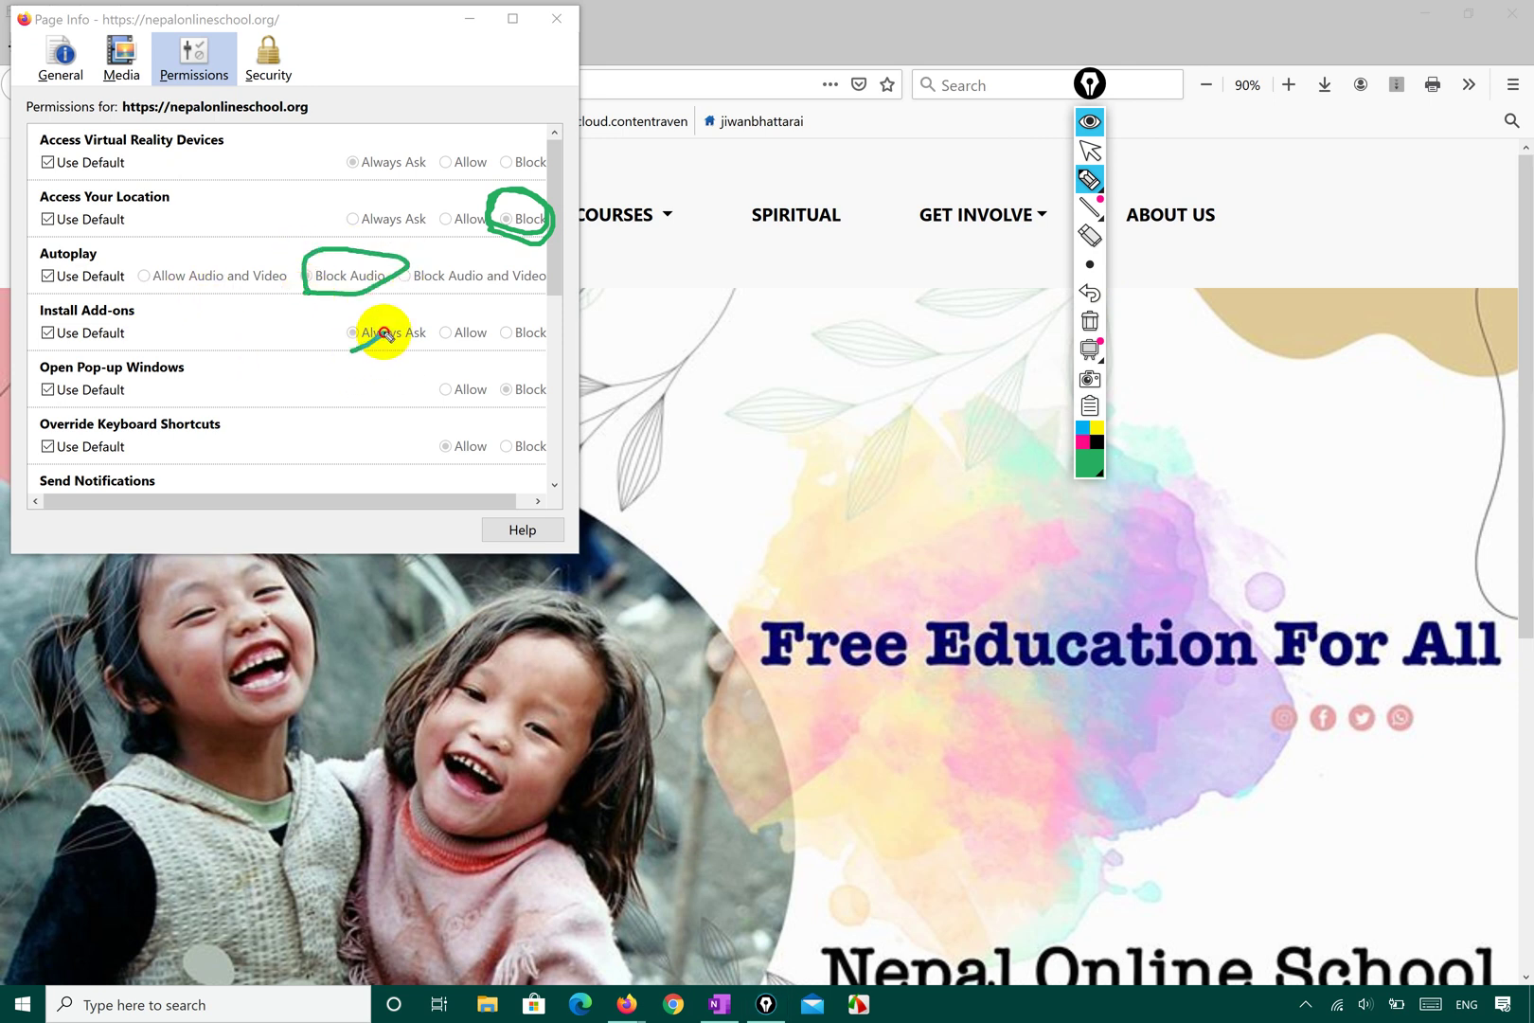
left_click(1089, 150)
Widen the Page Info window so the permission options fit, and bring the Use the Camera entry into view
left_click_drag(552, 261, 589, 222)
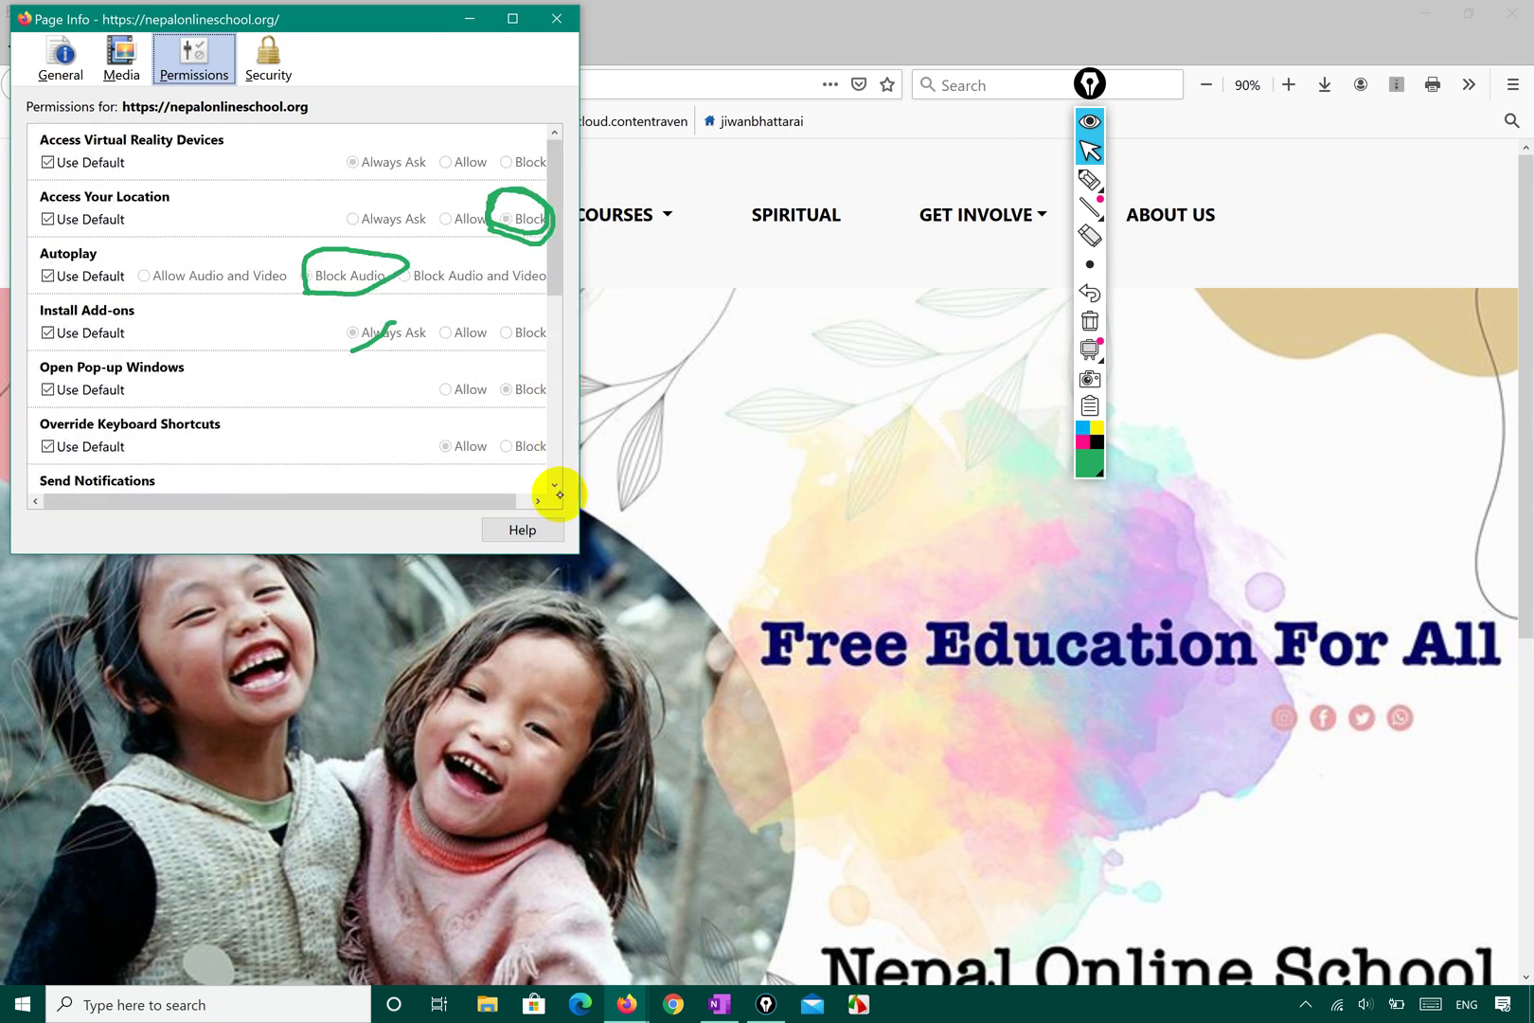
left_click_drag(577, 552, 805, 523)
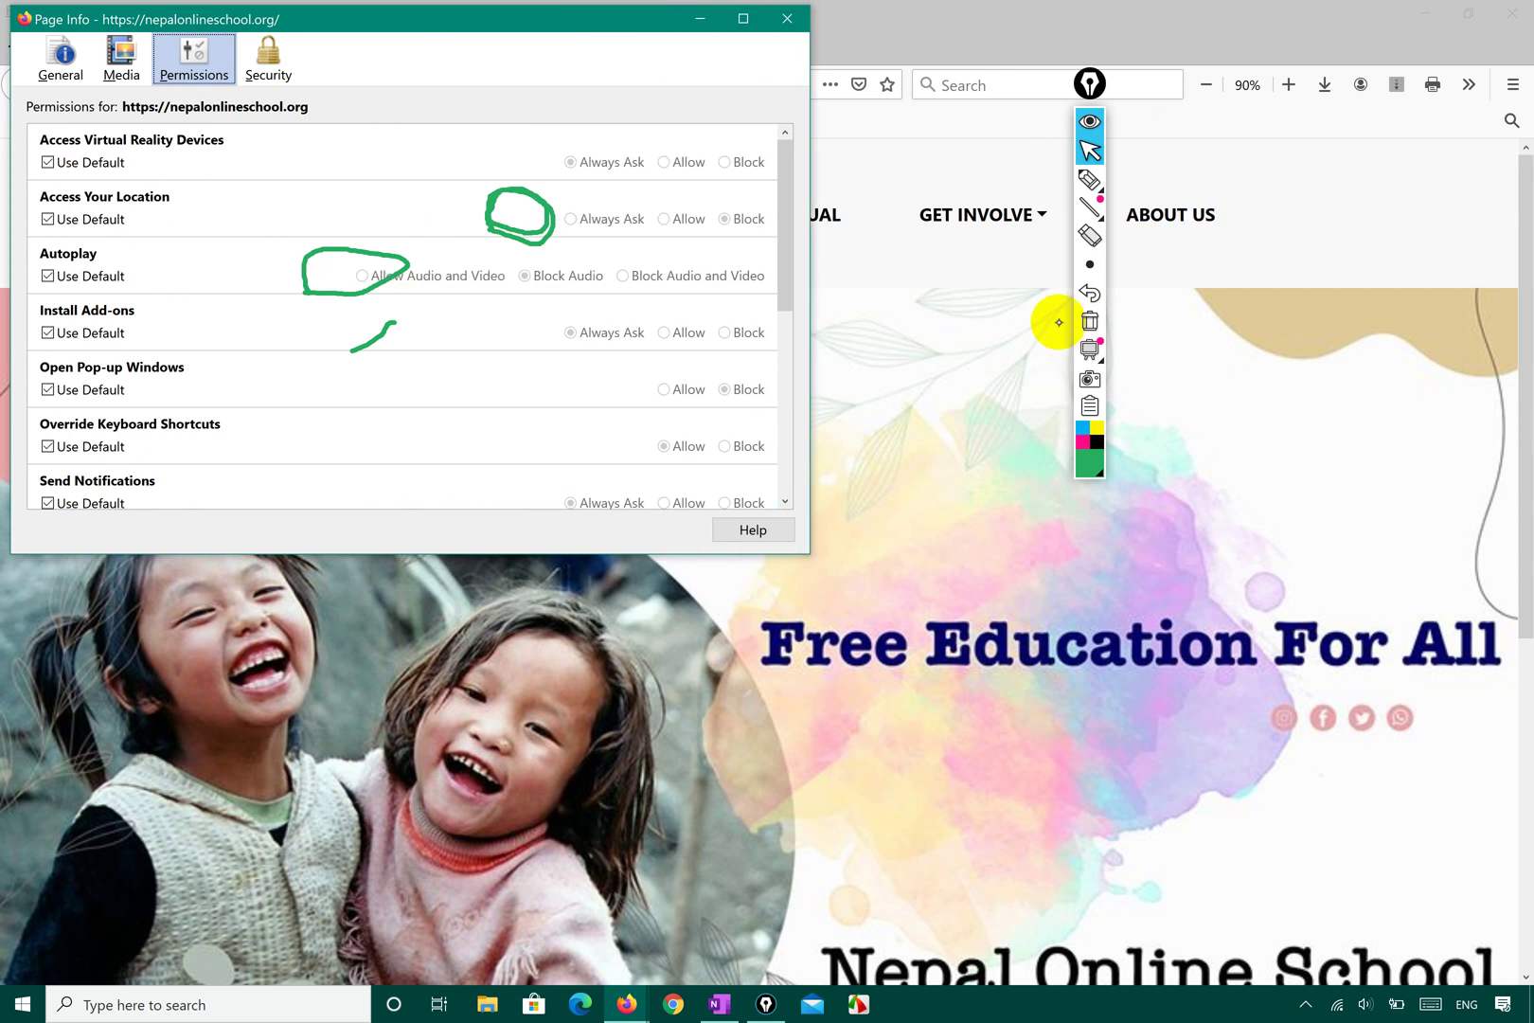
double_click(227, 106)
scroll(633, 332, "down", 5)
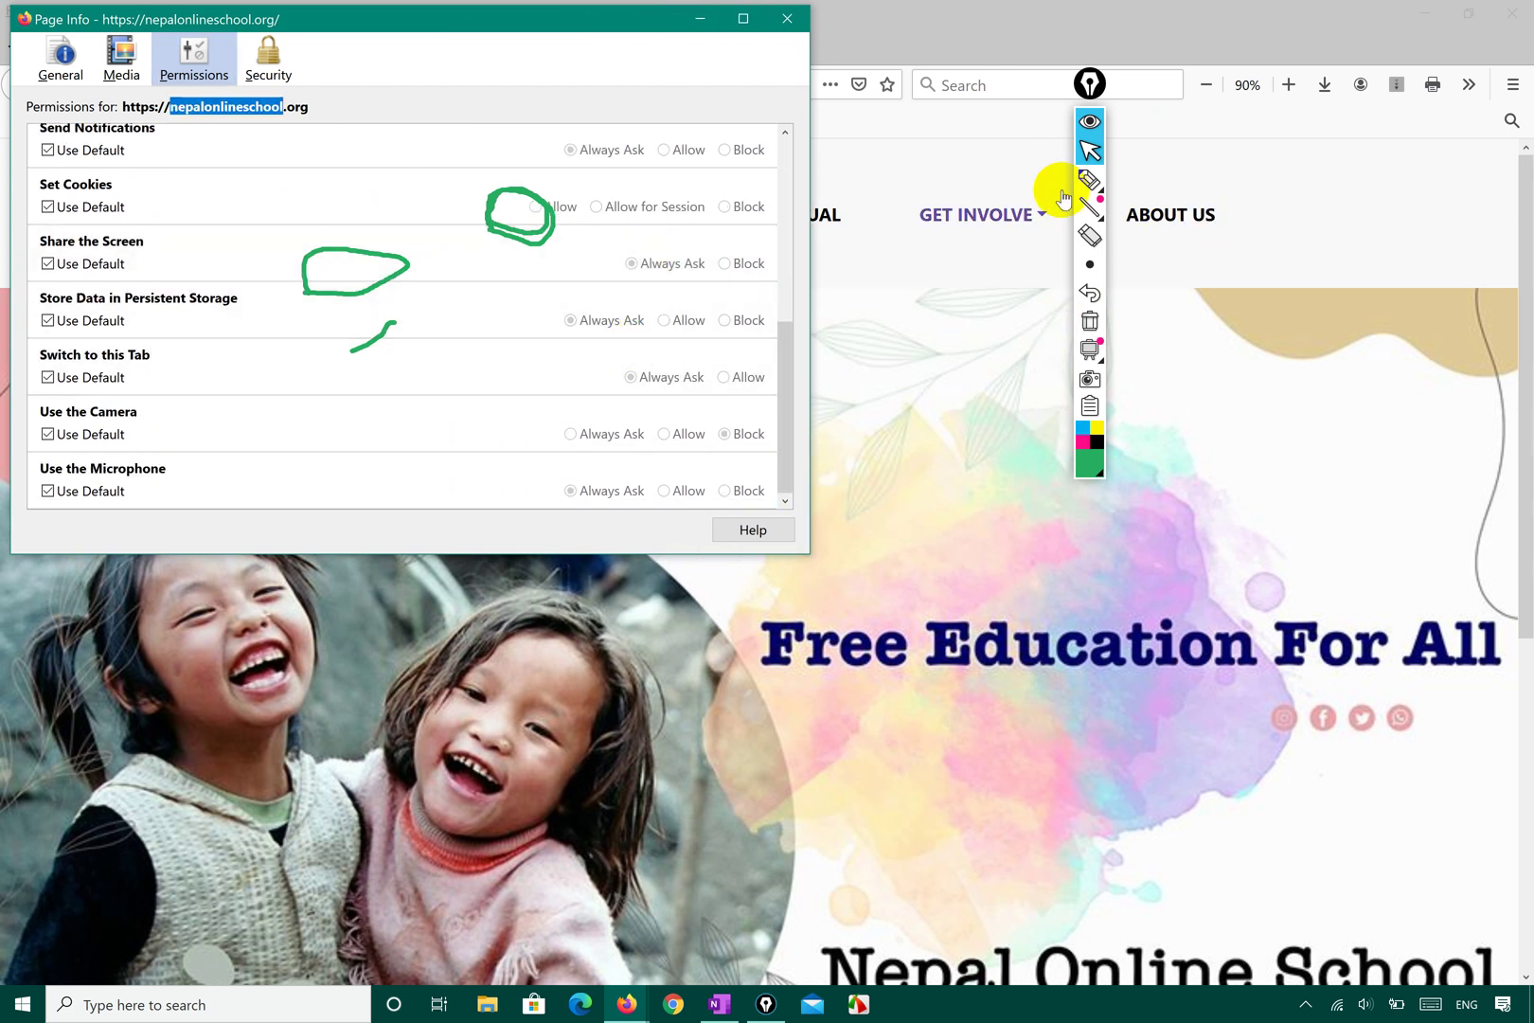
Circle the Use the Camera permission and tick its Block option in green ink, finishing by clearing the annotations and closing the window
left_click(1089, 179)
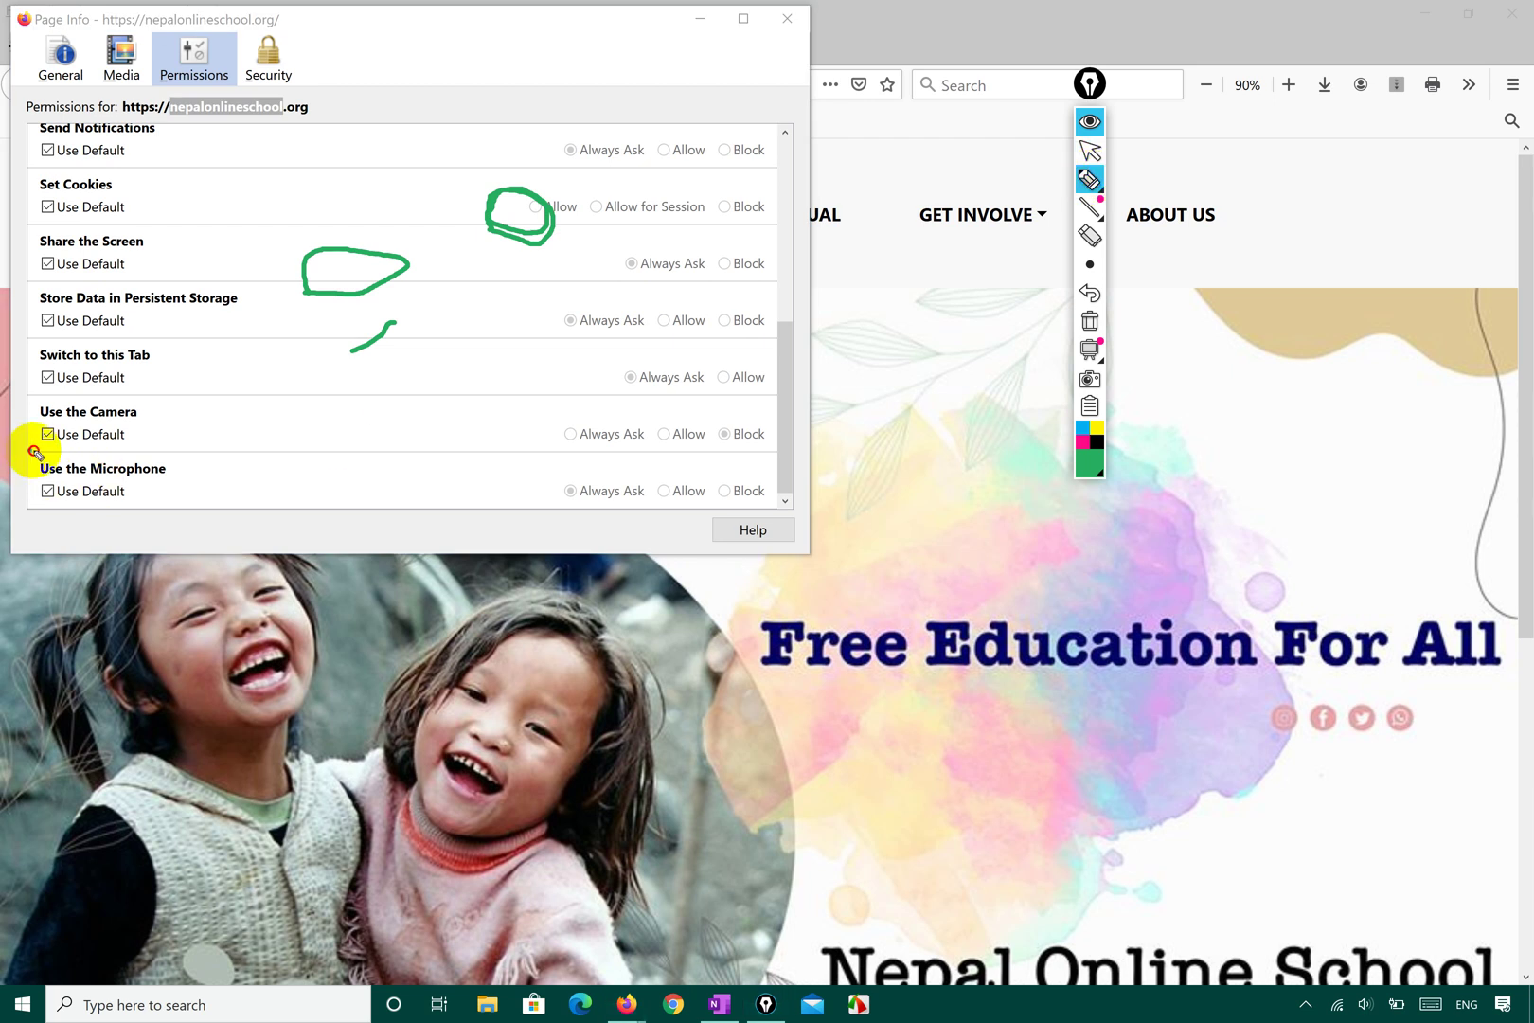
mouse_move(35, 453)
left_mouse_down()
mouse_move(188, 424)
mouse_move(27, 367)
mouse_move(27, 432)
mouse_move(42, 445)
left_mouse_up()
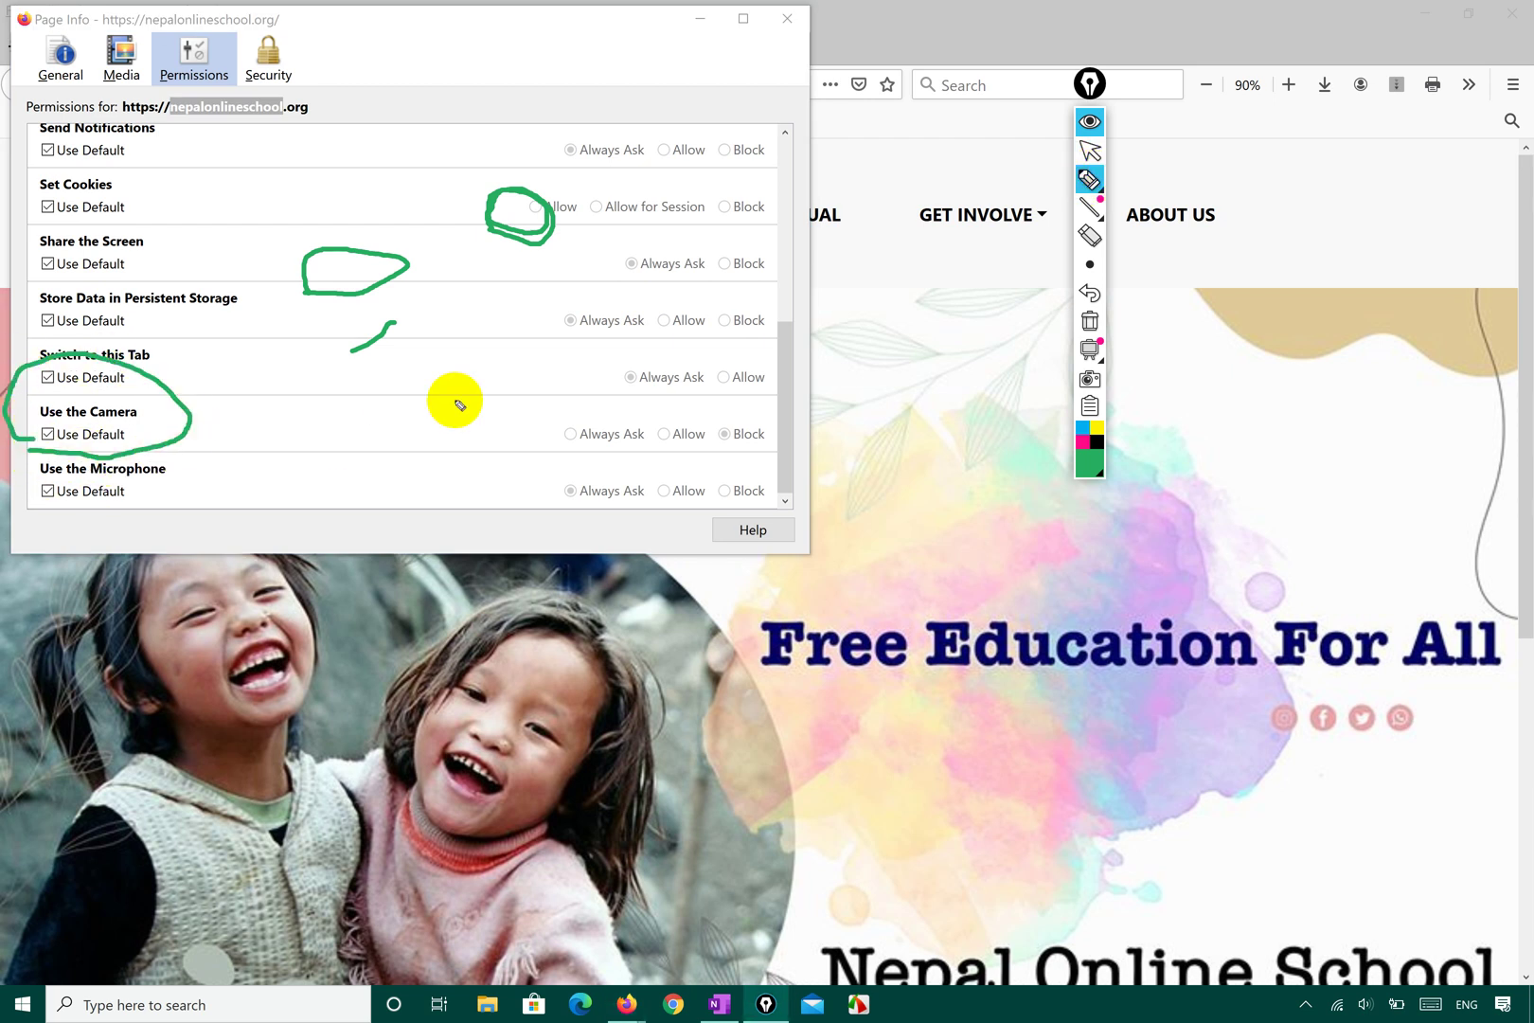
mouse_move(696, 445)
left_mouse_down()
mouse_move(717, 459)
mouse_move(762, 435)
left_mouse_up()
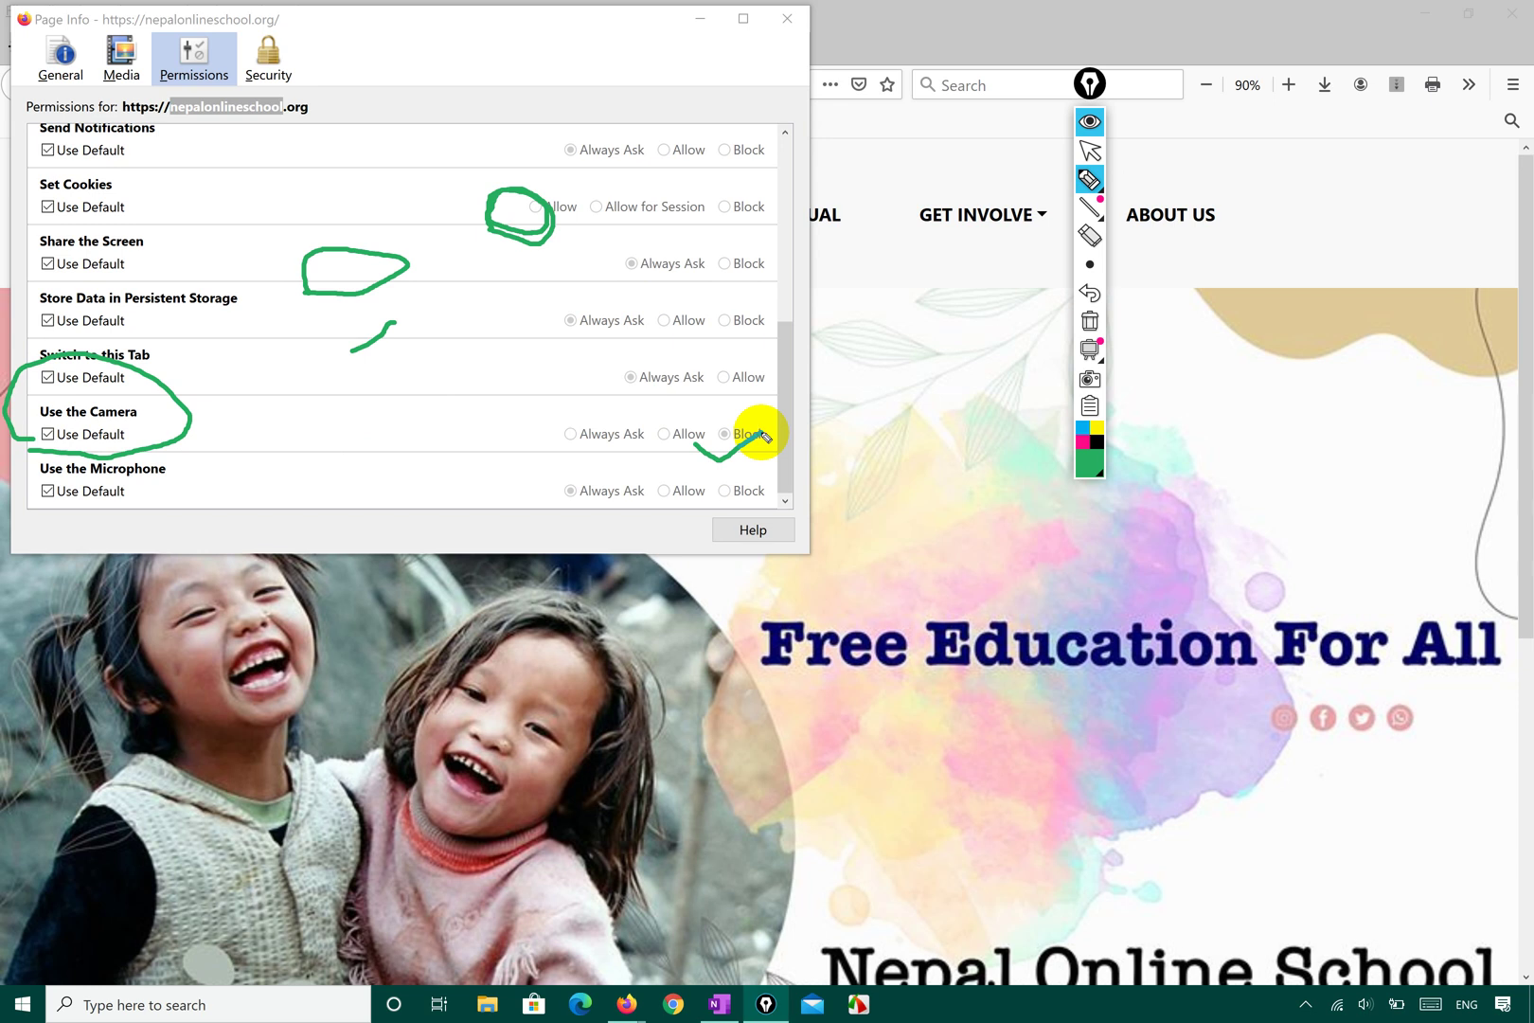
left_click(1089, 152)
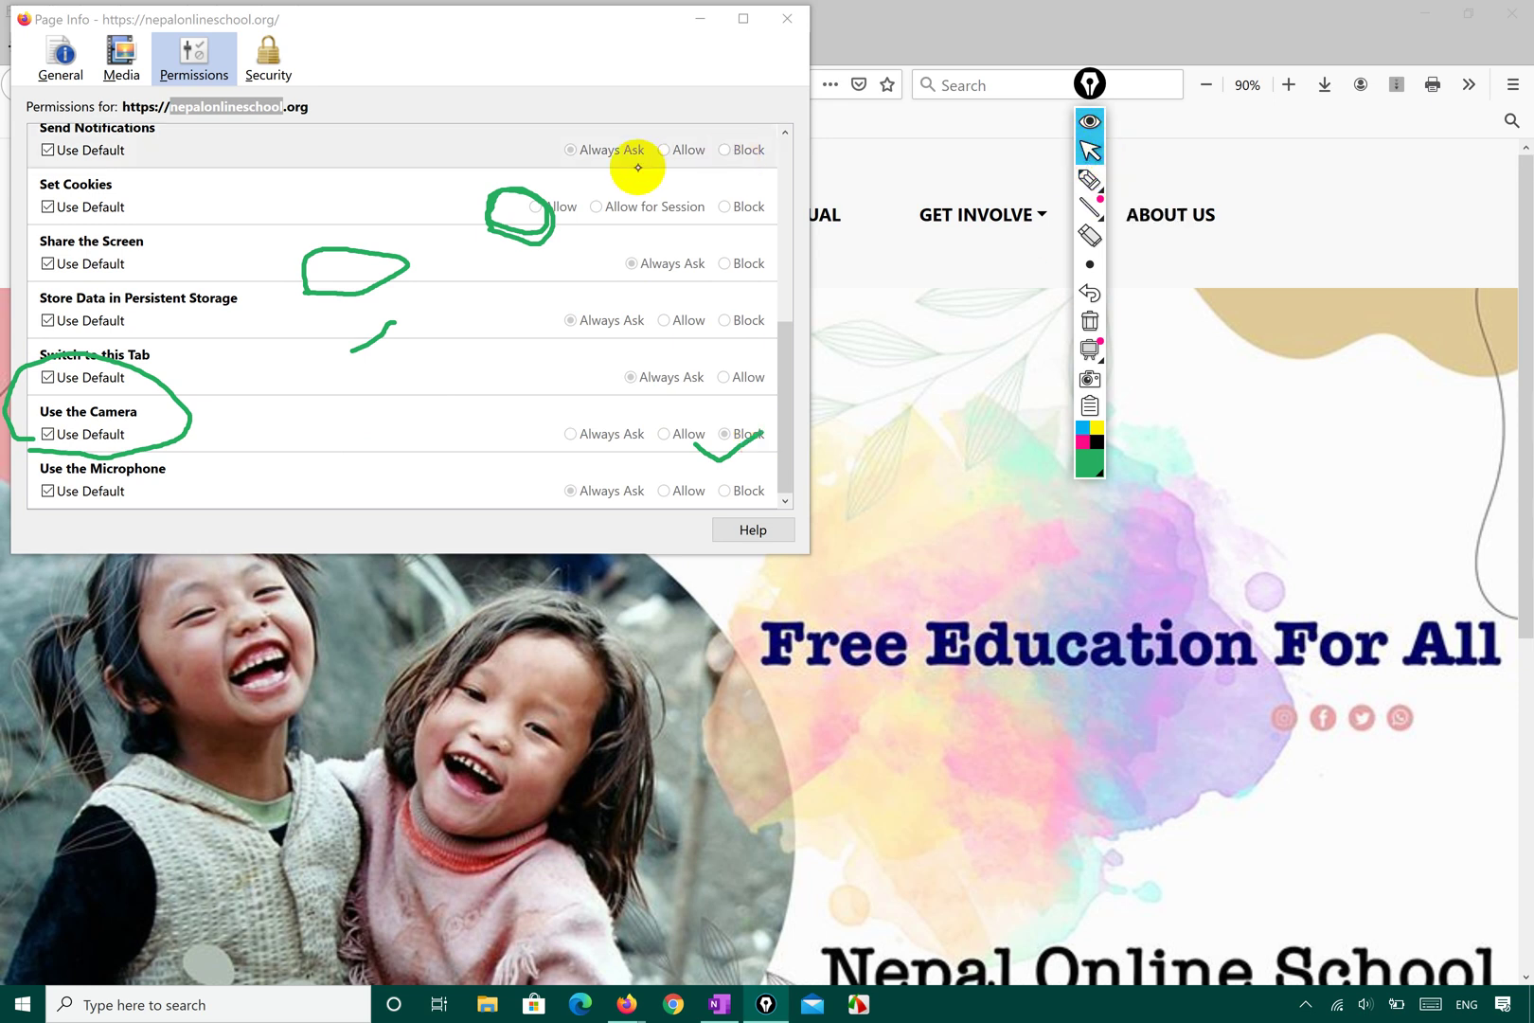
left_click(1090, 320)
left_click(787, 18)
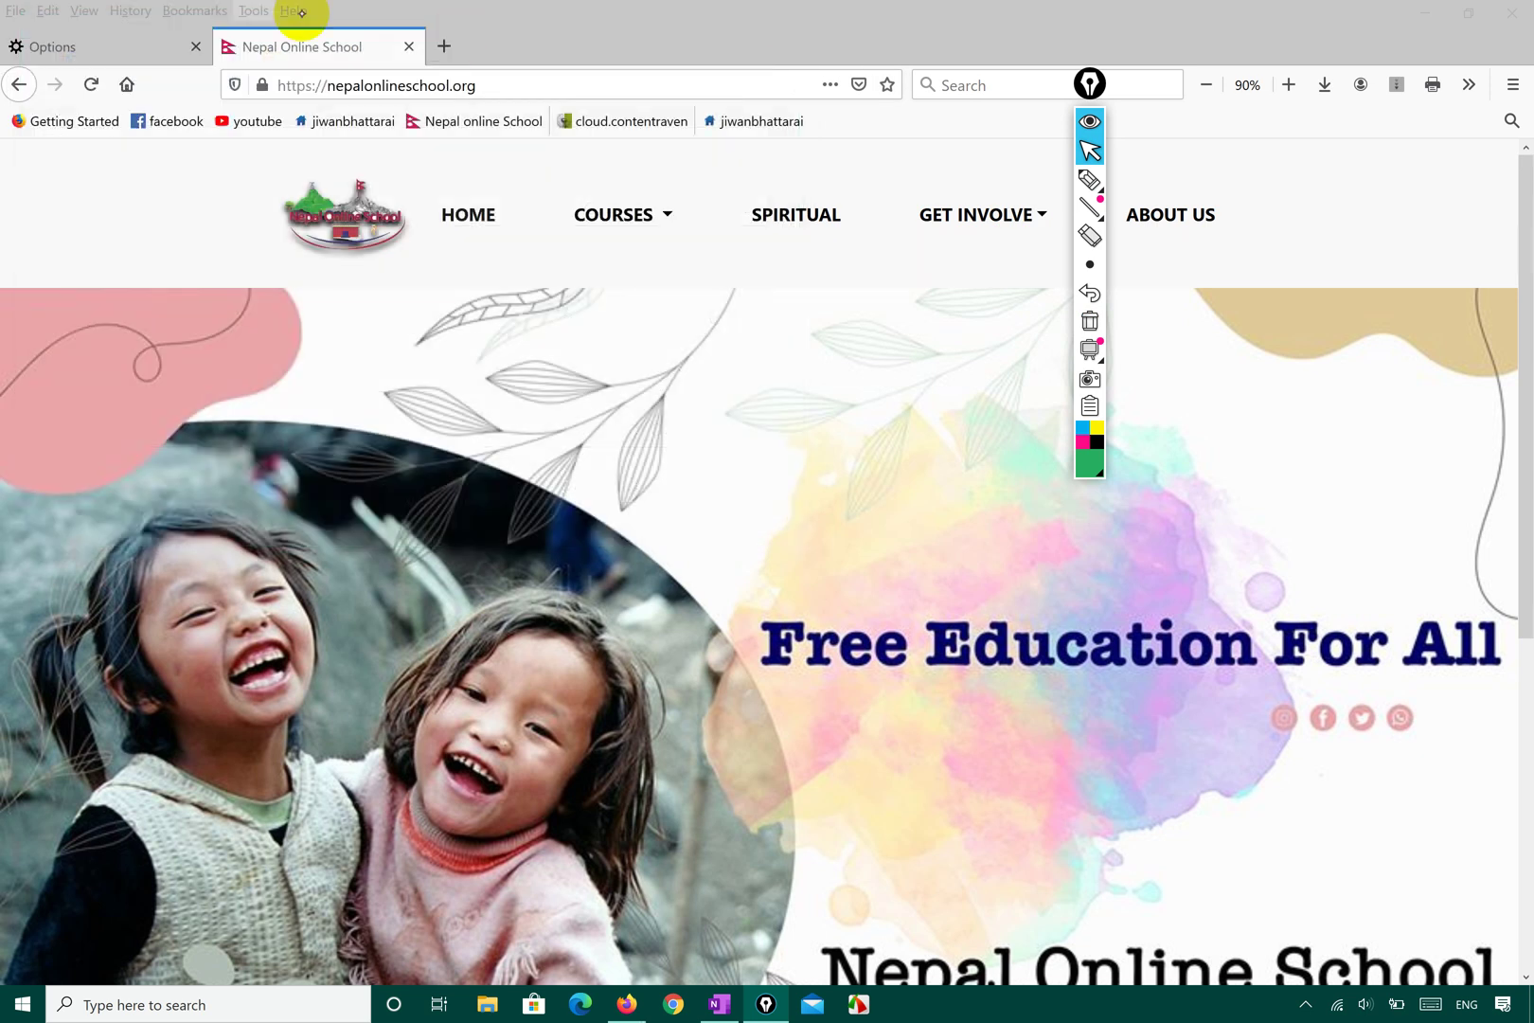
In the Camera permission settings on the Options page, turn off blocking of new camera access requests and save the changes
left_click(136, 46)
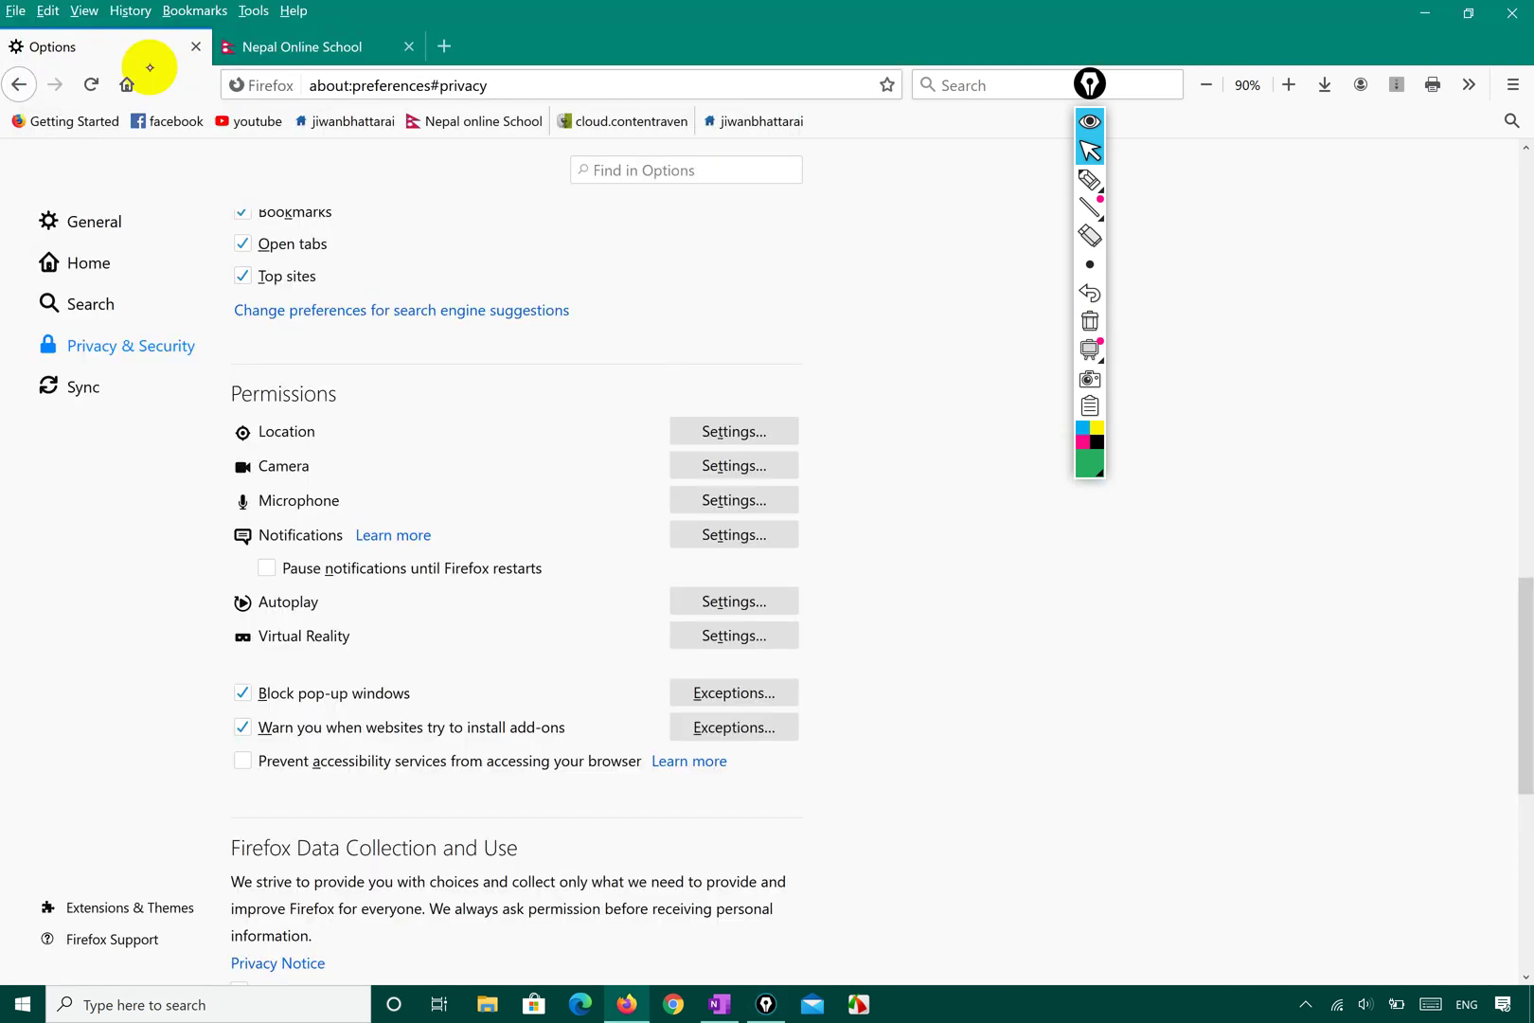
left_click(735, 465)
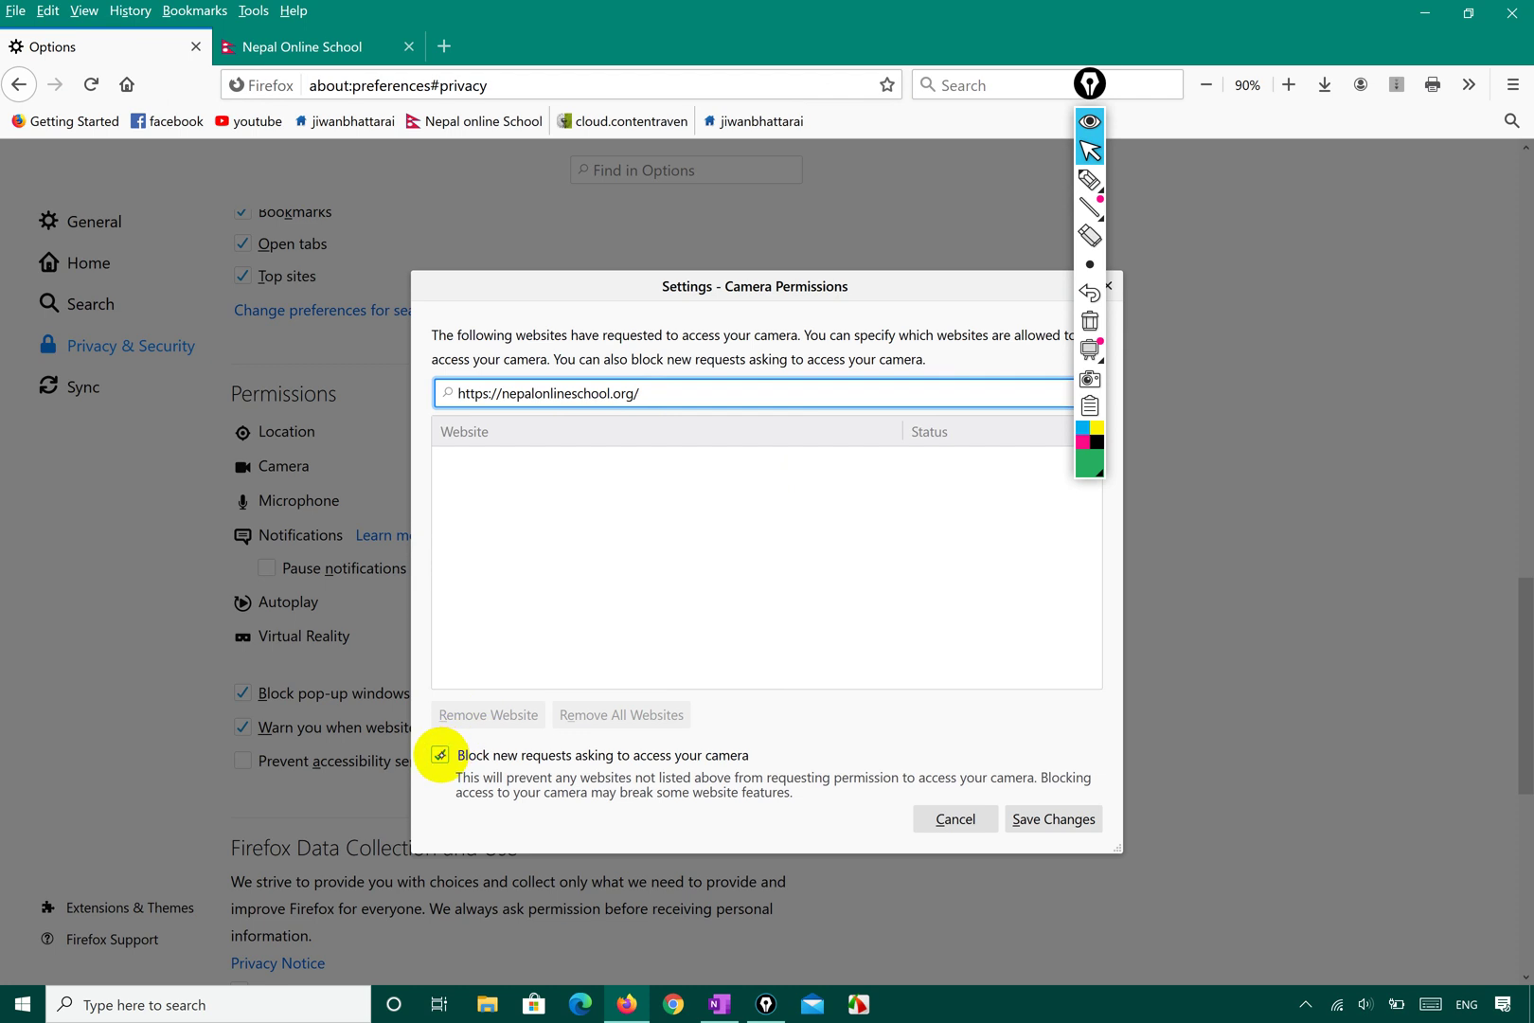
left_click(440, 755)
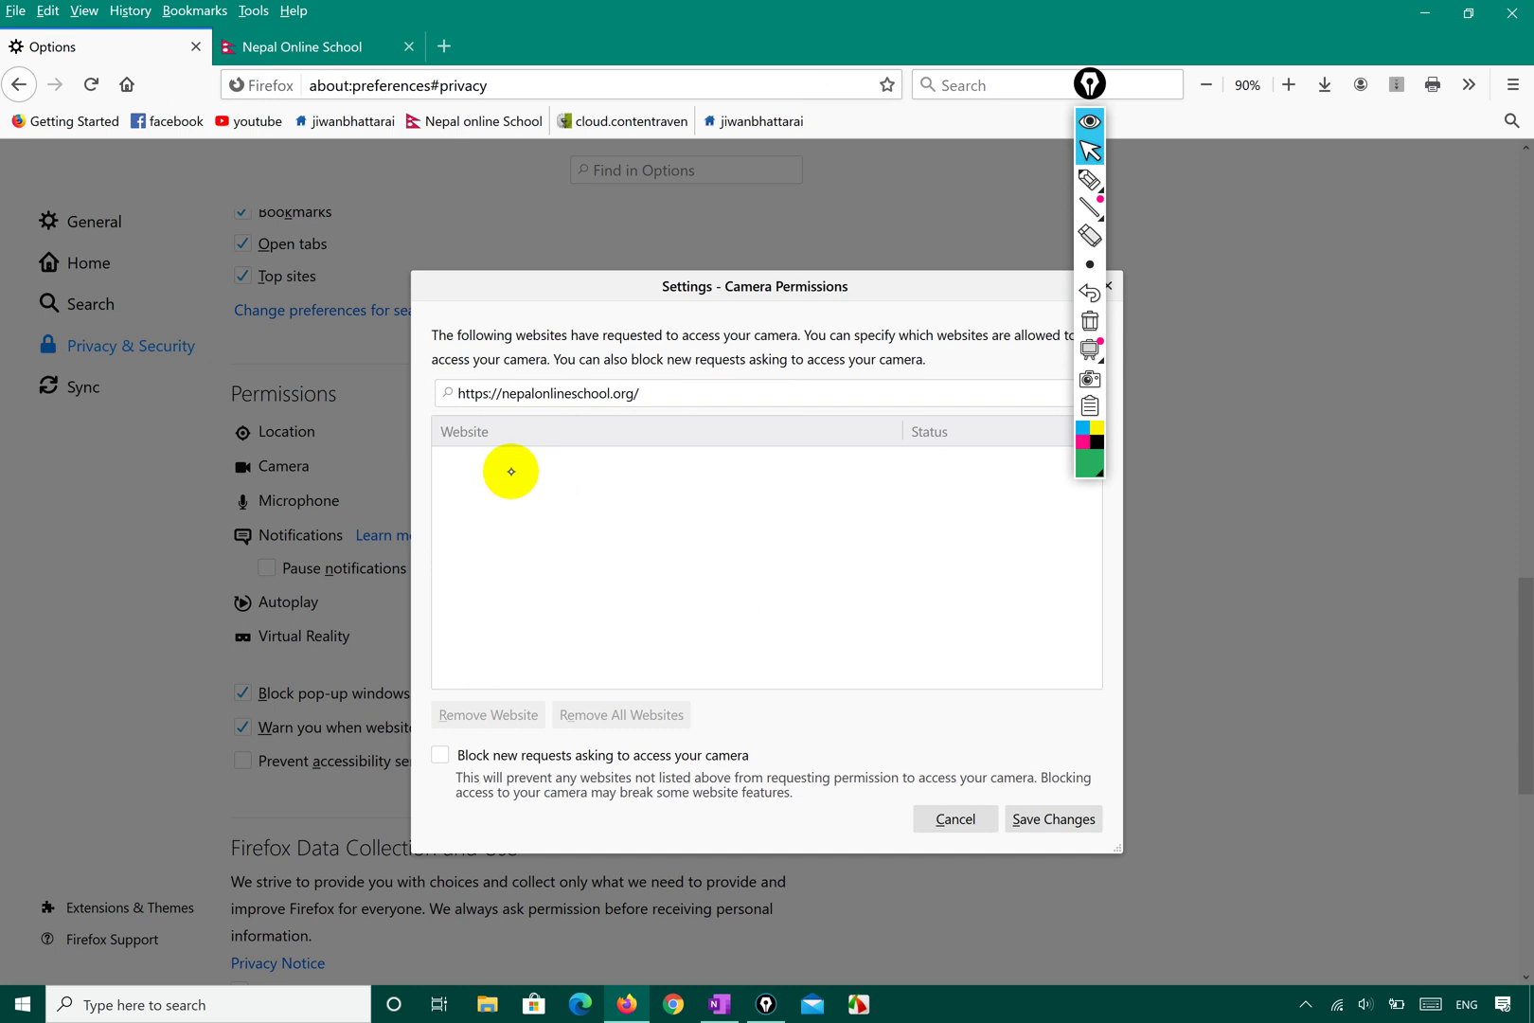
triple_click(688, 396)
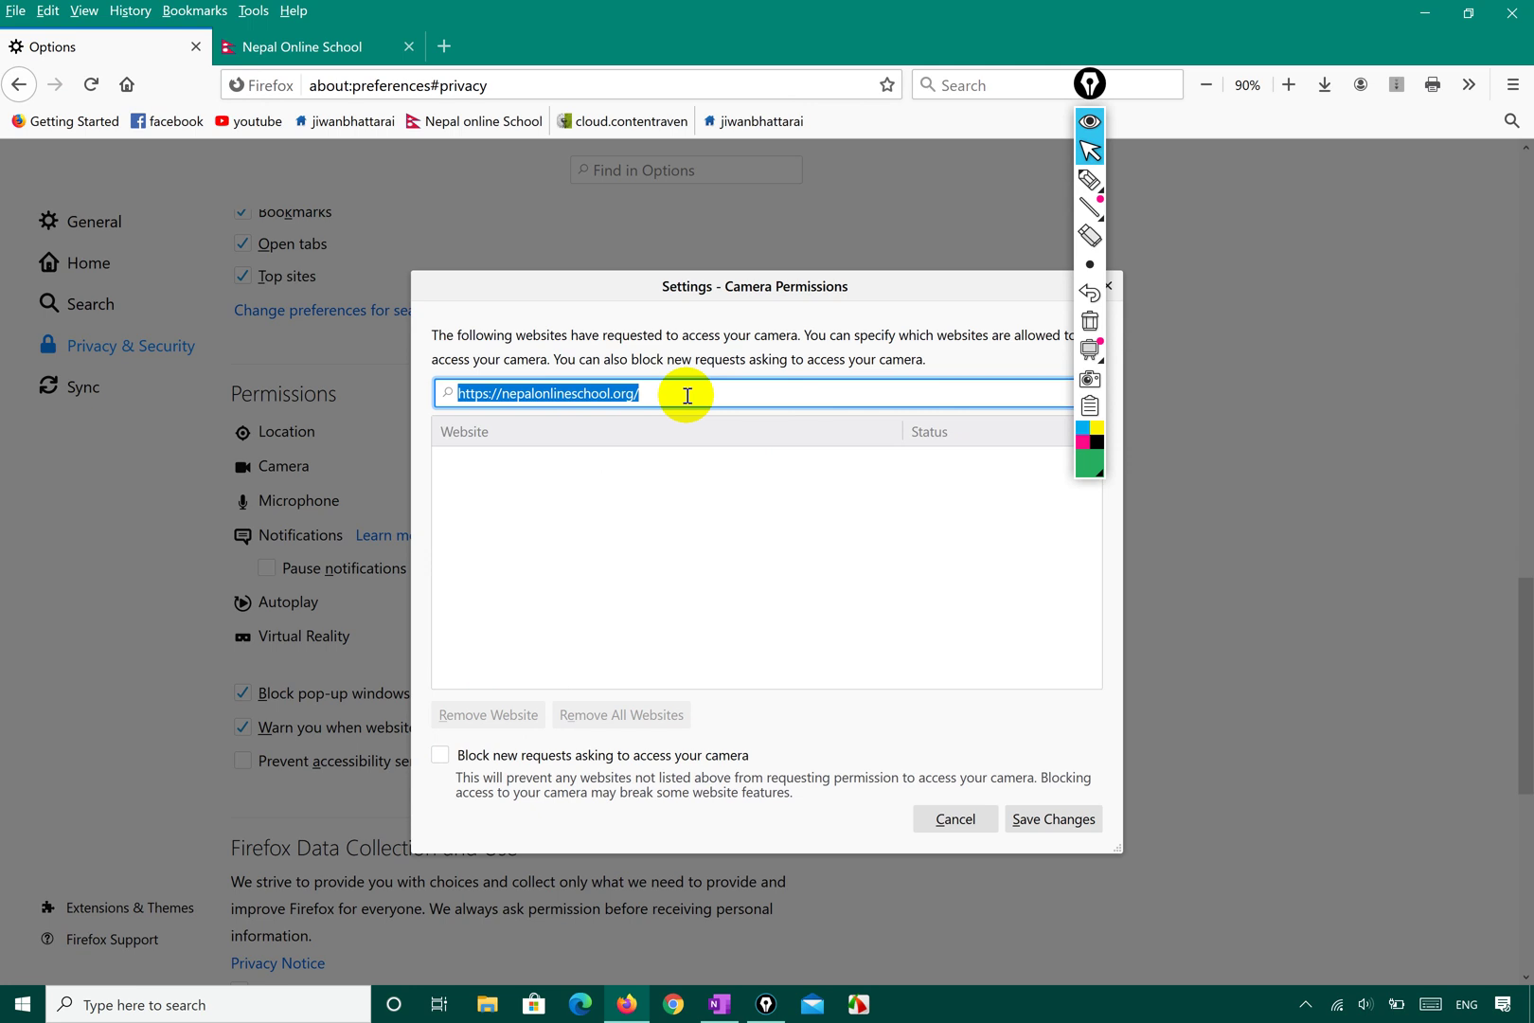
left_click(688, 396)
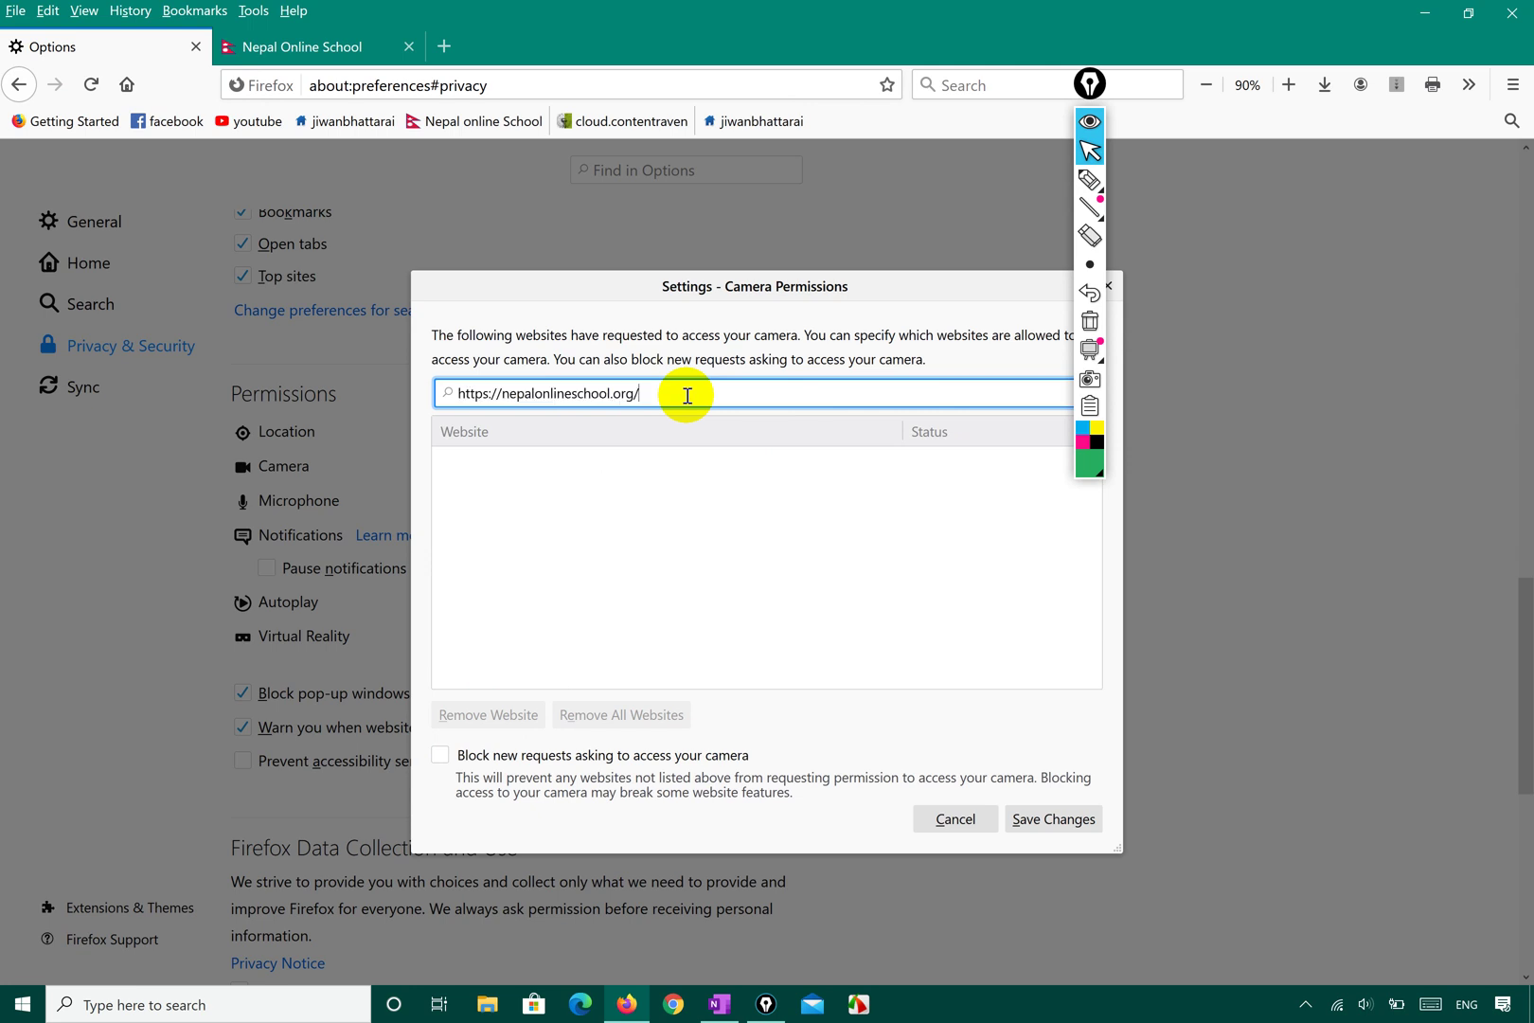
left_click(1037, 816)
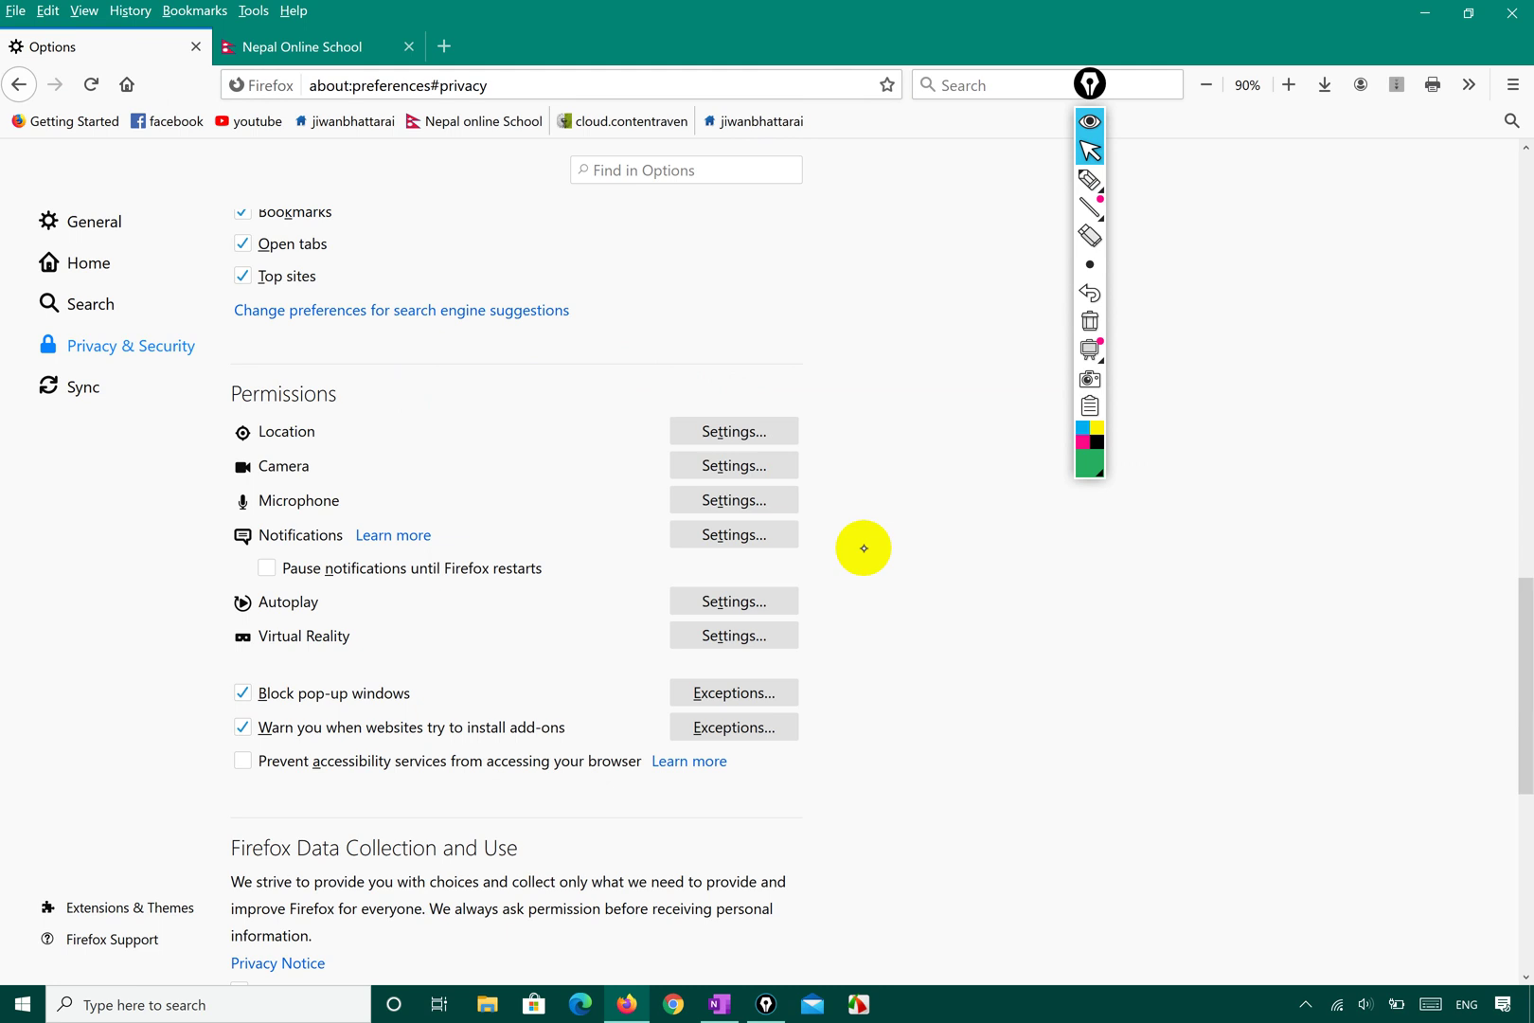
Return to the Nepal Online School page and reload nepalonlineschool.org
left_click(316, 52)
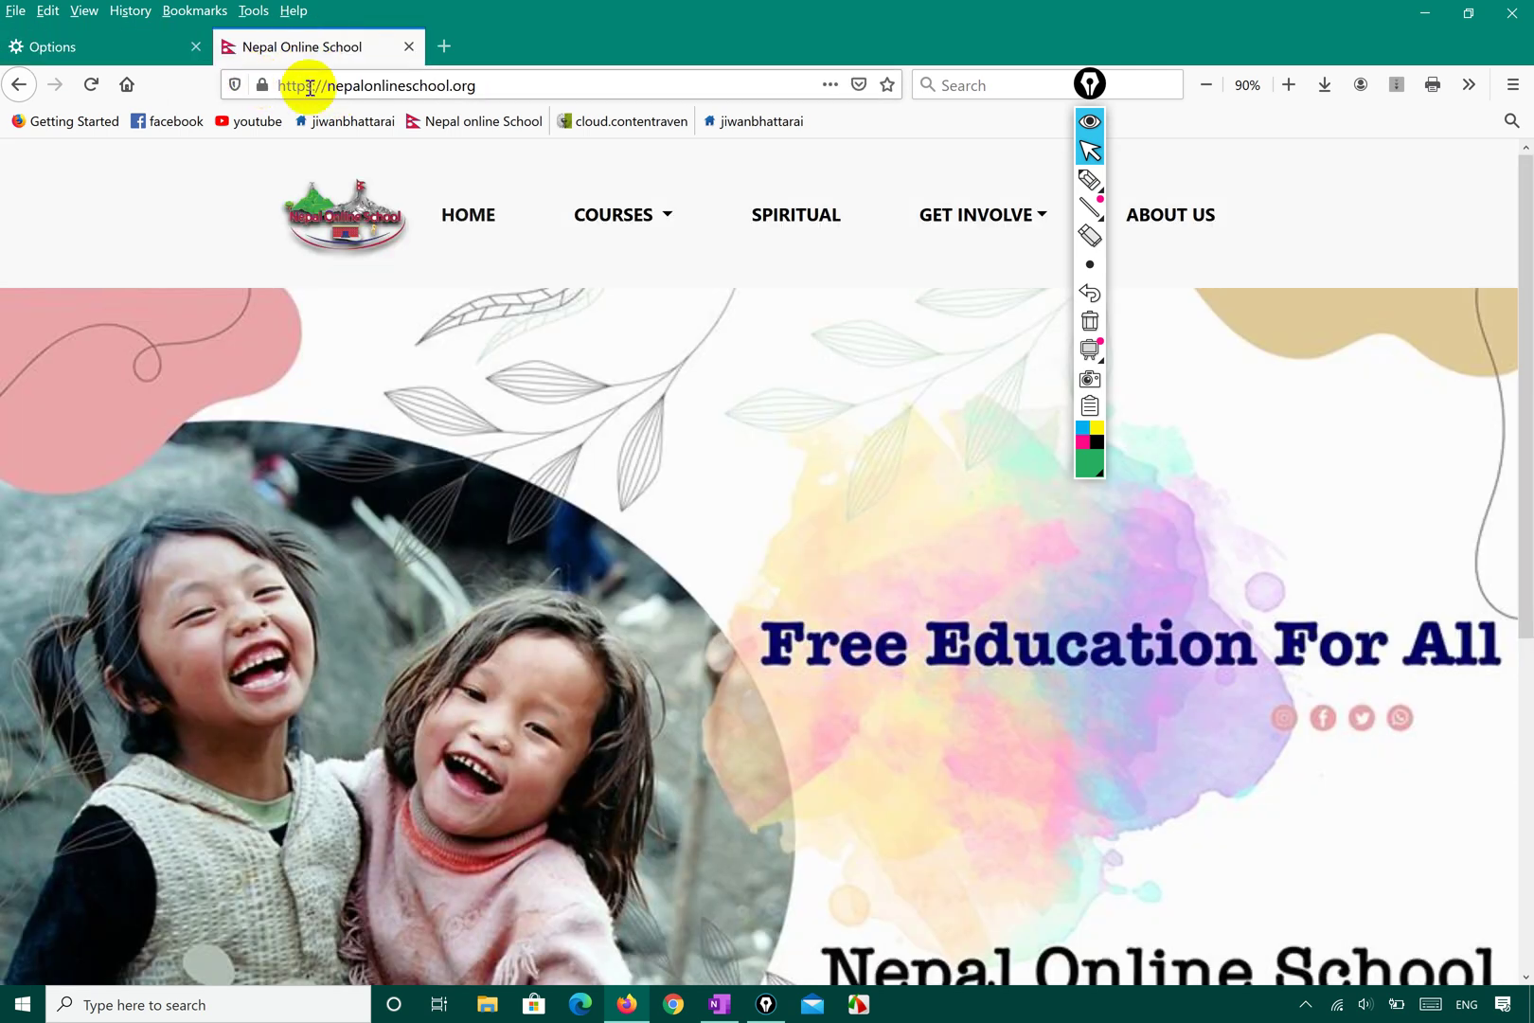
double_click(502, 92)
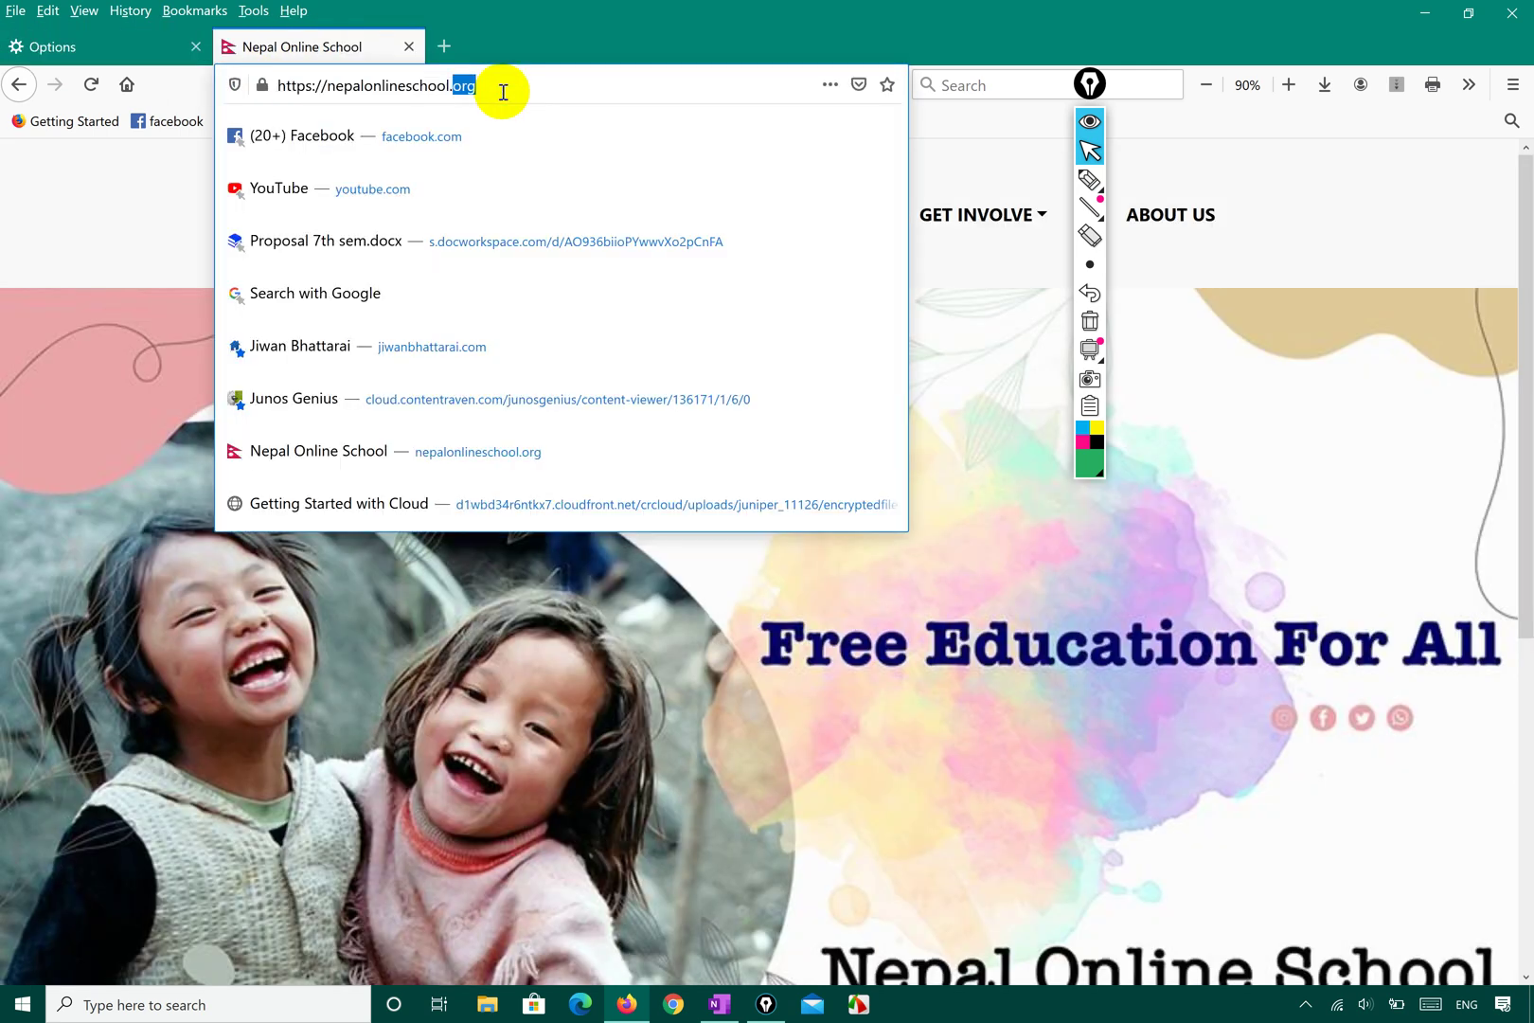
left_click(503, 92)
key("Return")
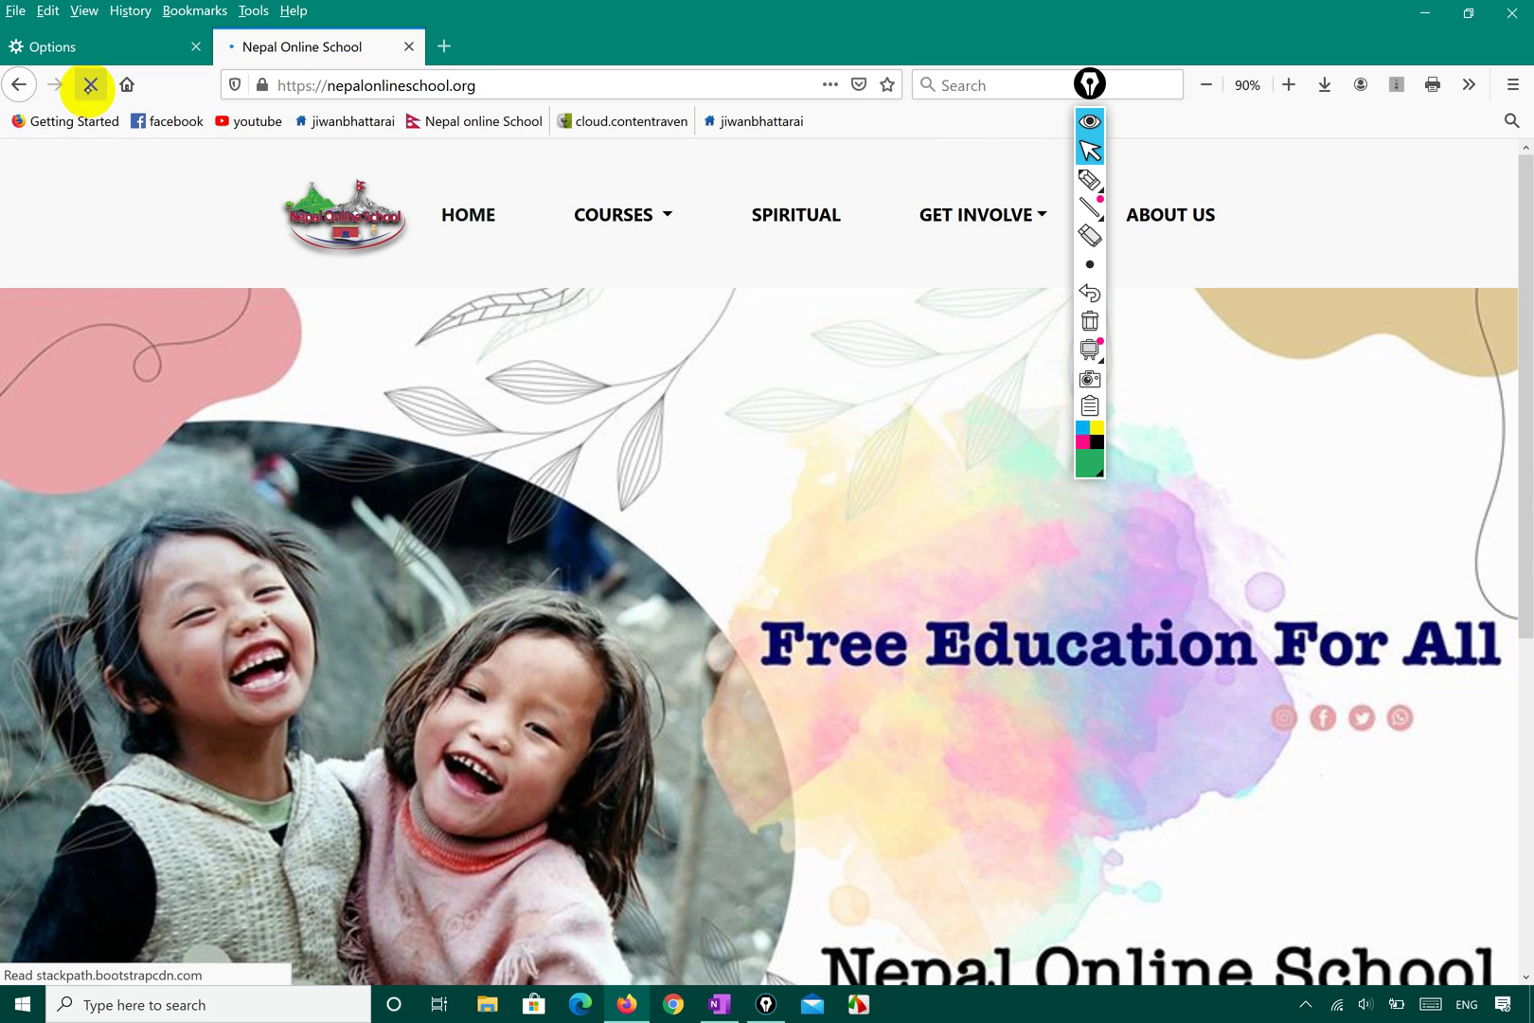
left_click(166, 324)
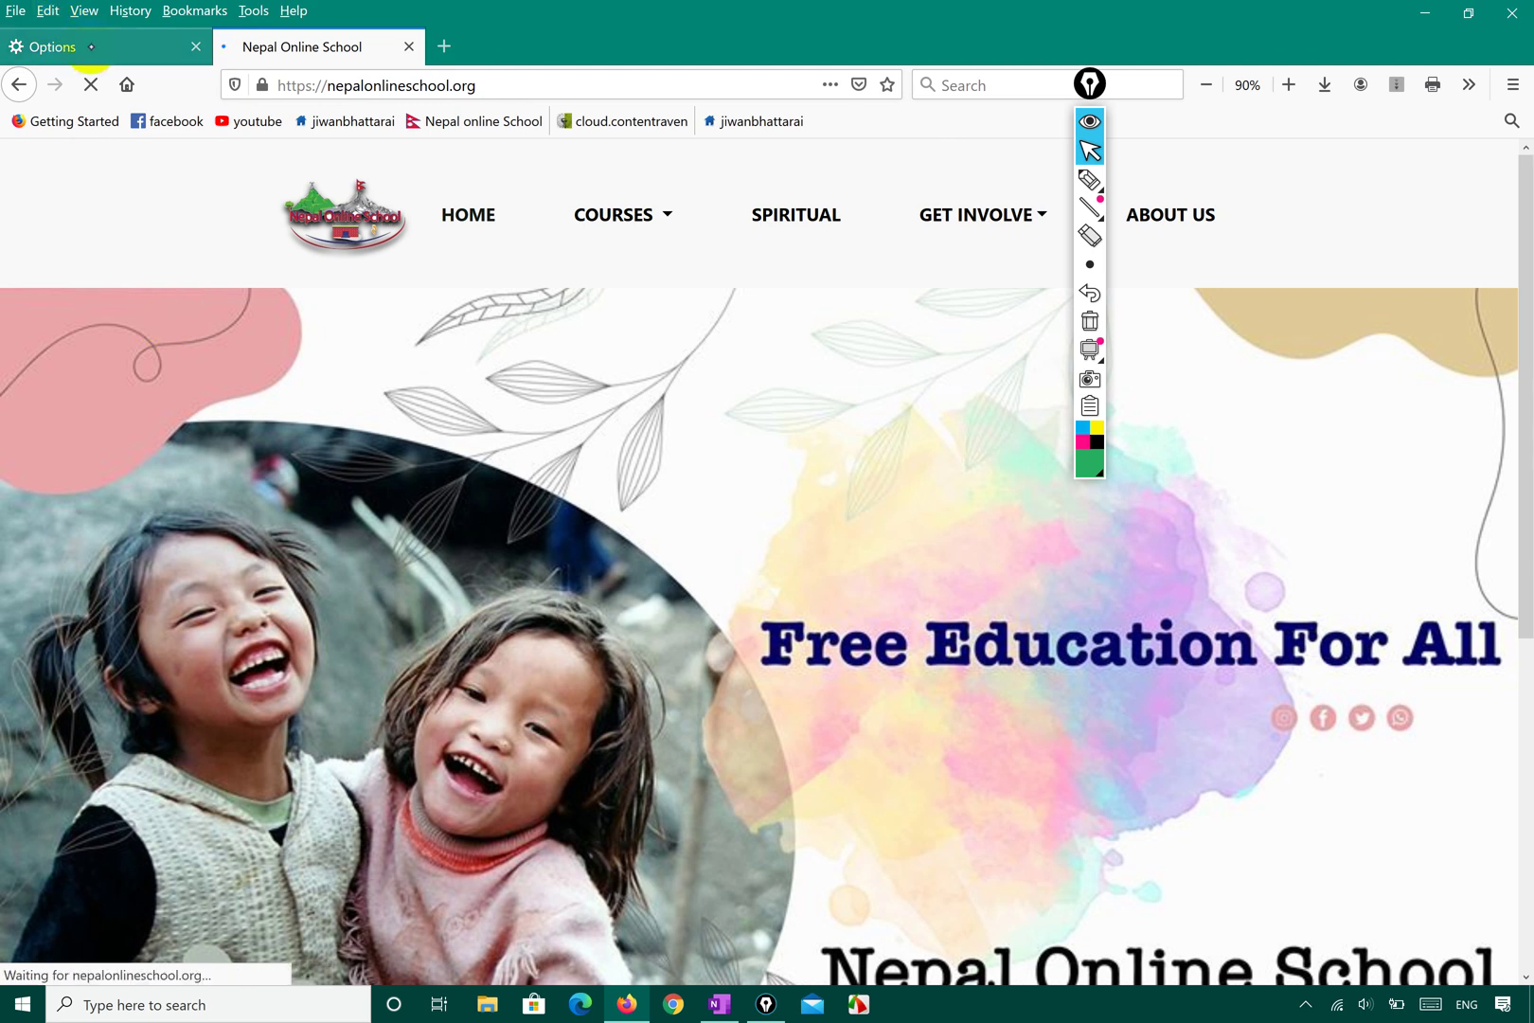
left_click(91, 52)
left_click(284, 42)
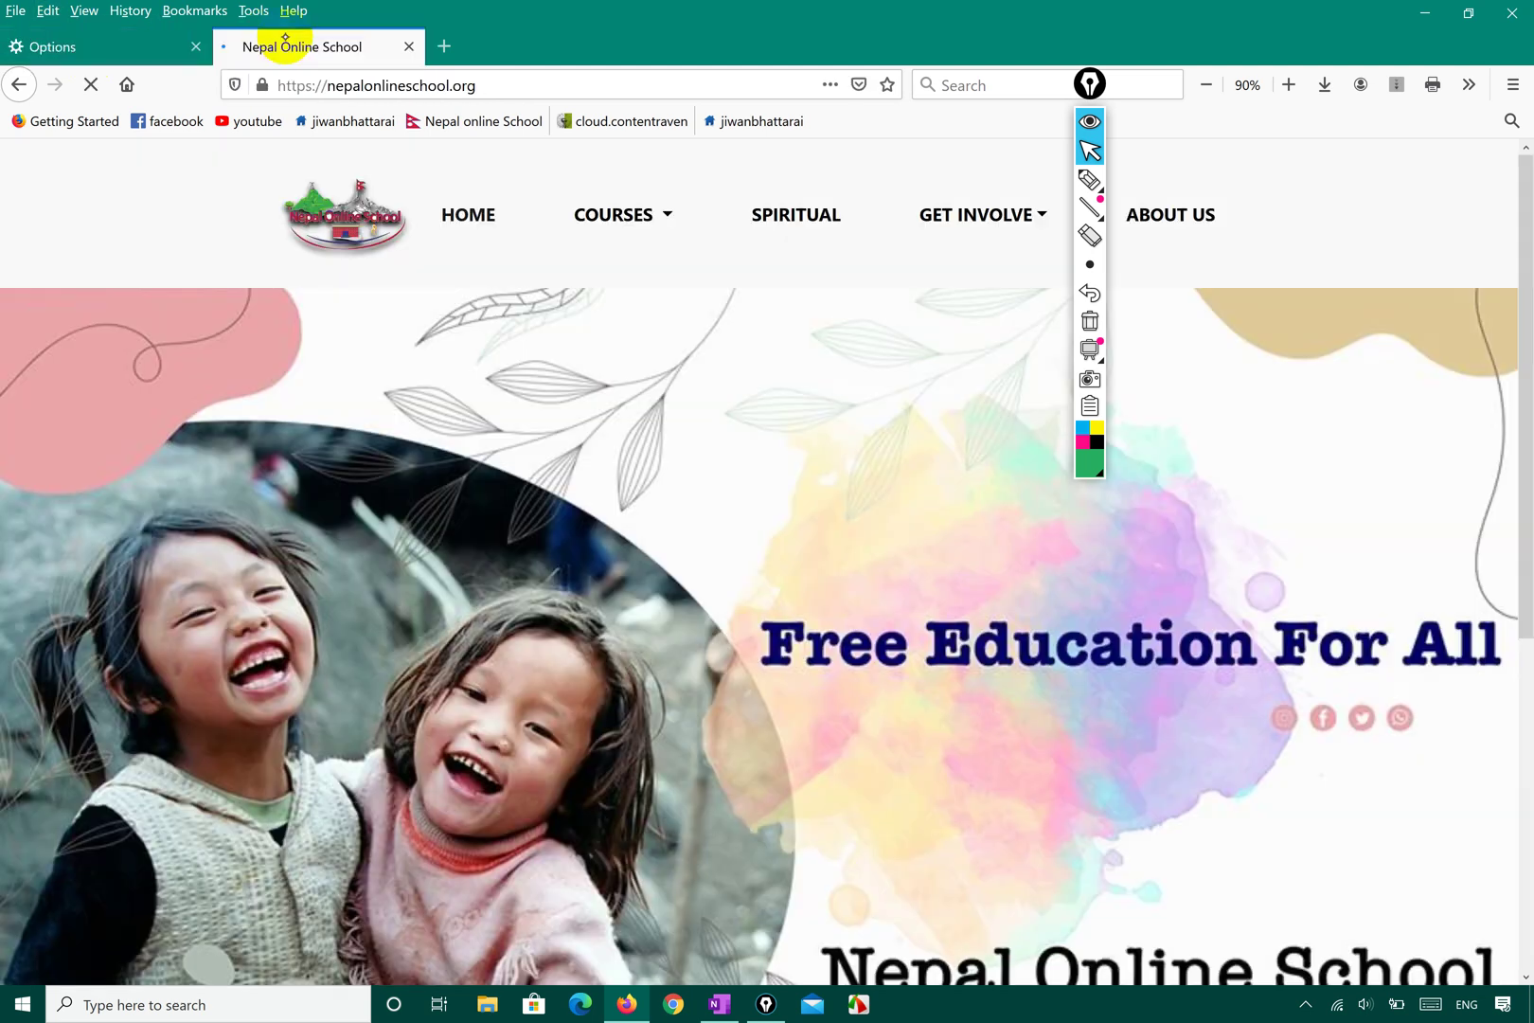
Open the page information for nepalonlineschool.org and bring the Use the Camera entry into view in its permissions list
left_click(260, 85)
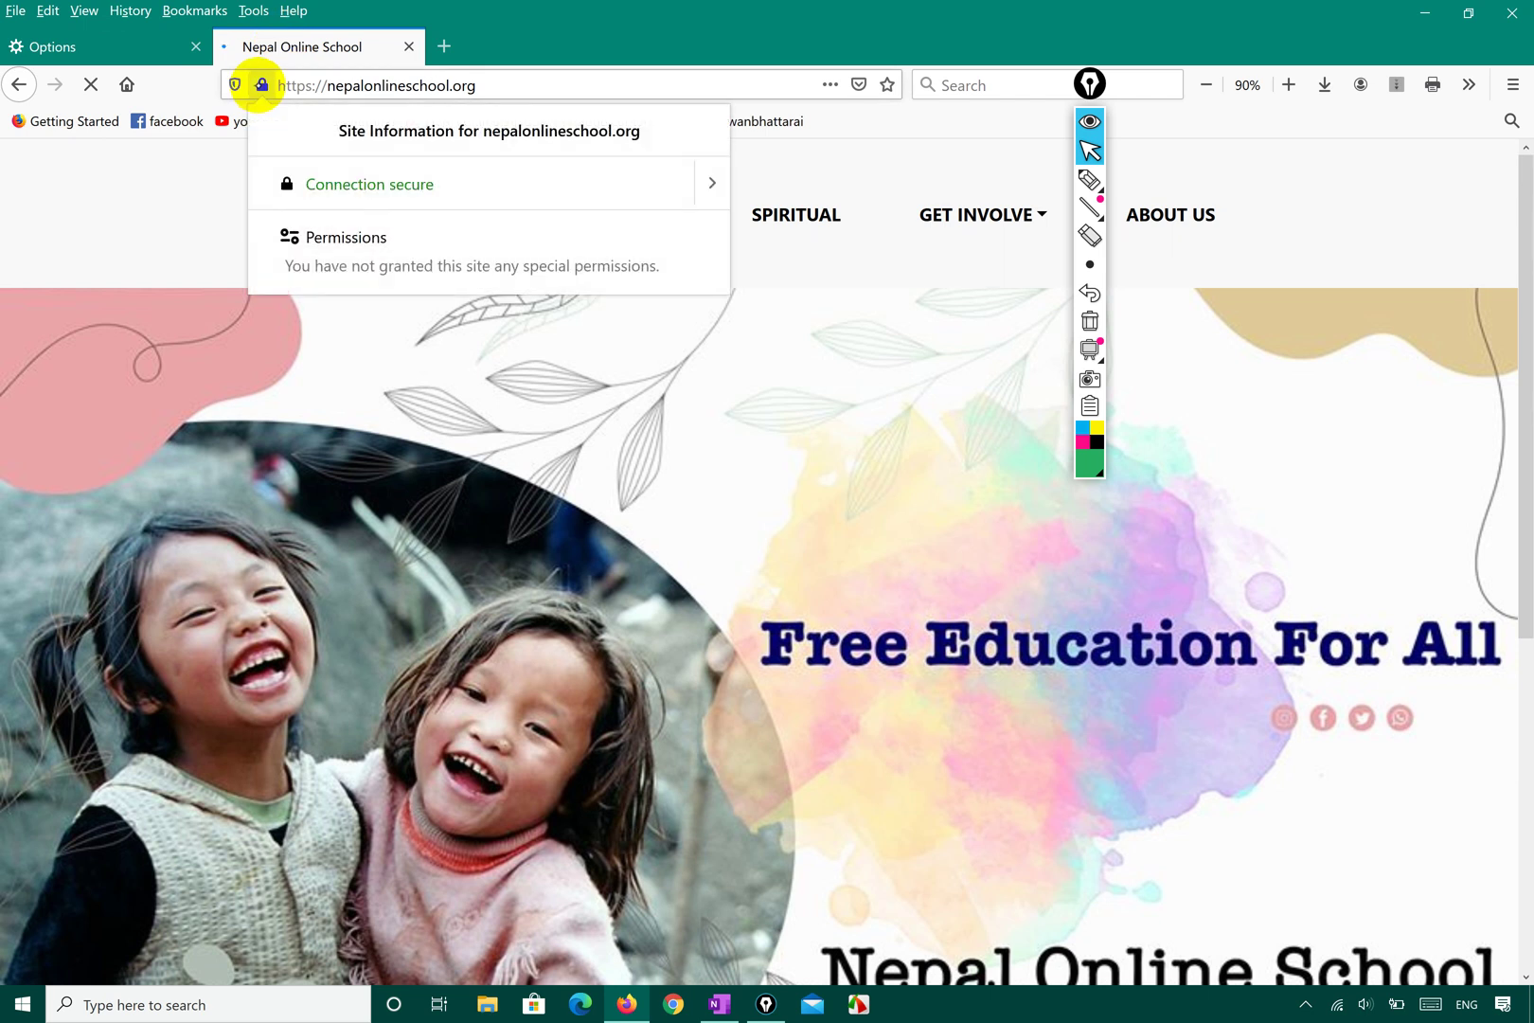
left_click(705, 185)
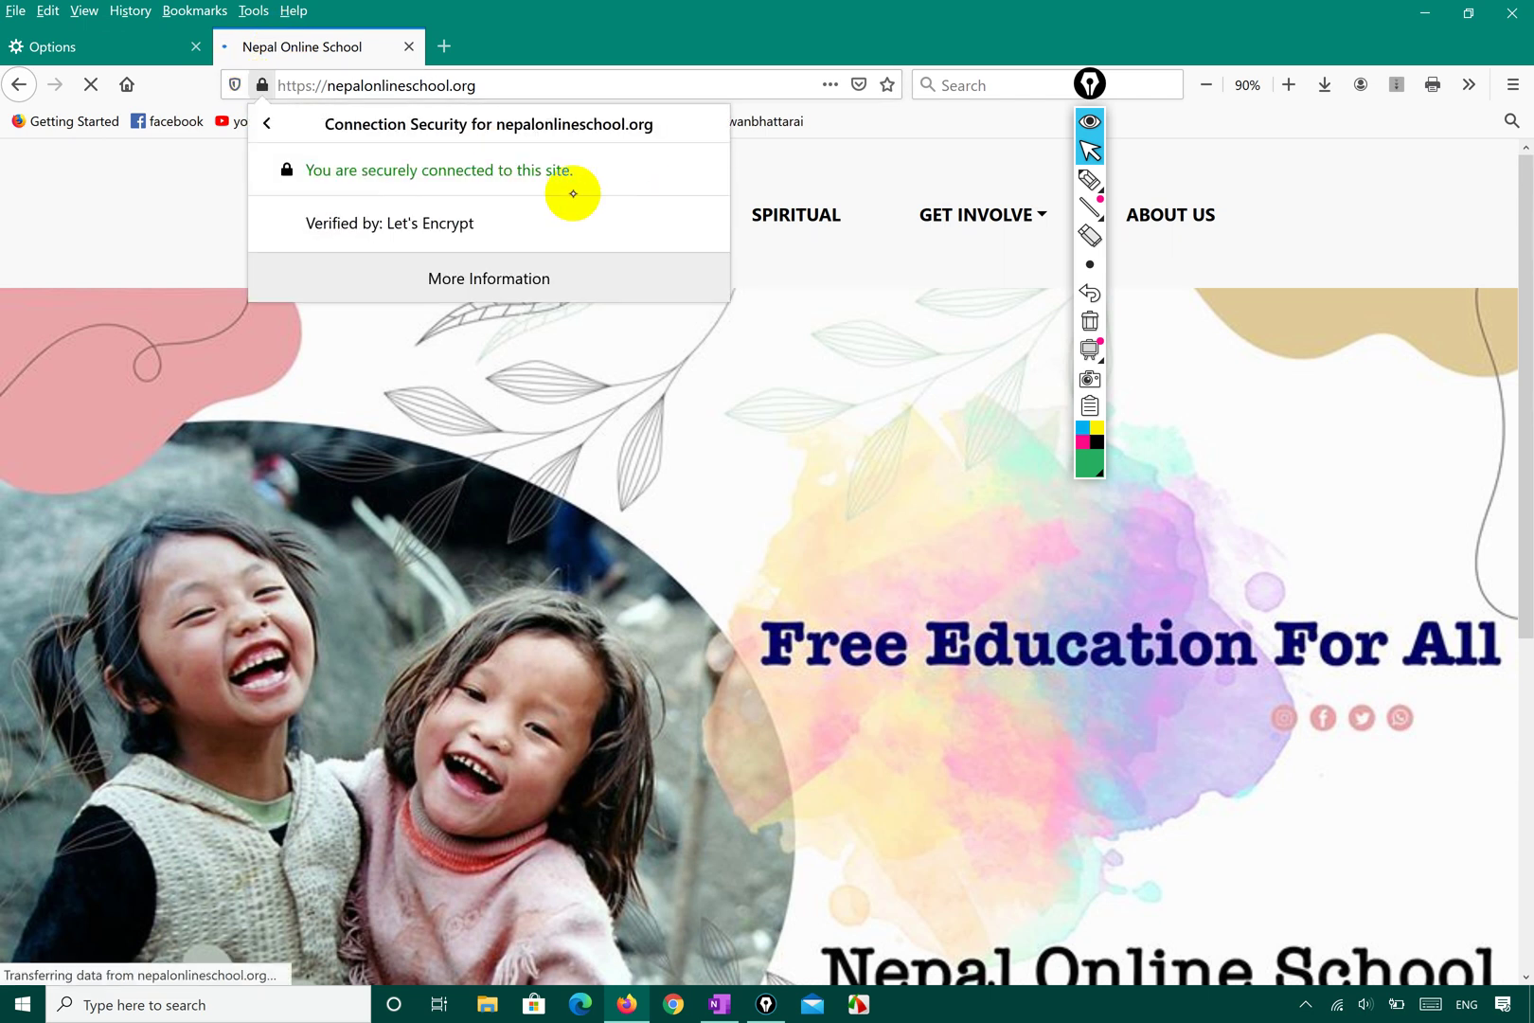
left_click(510, 277)
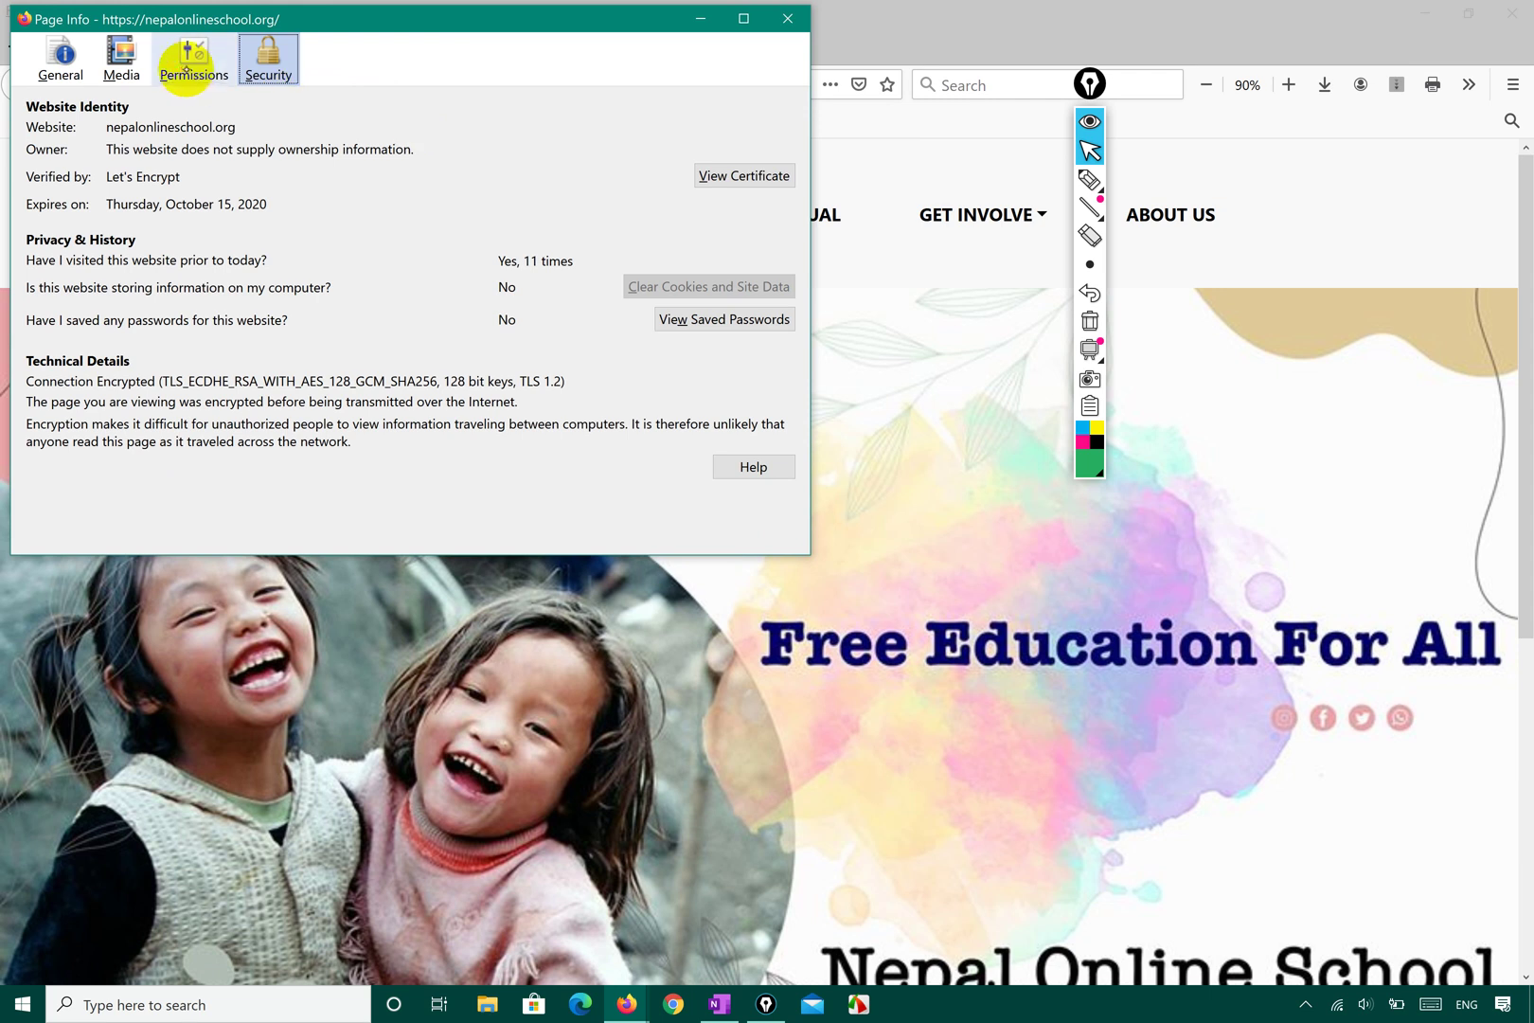
left_click(194, 68)
scroll(509, 394, "down", 5)
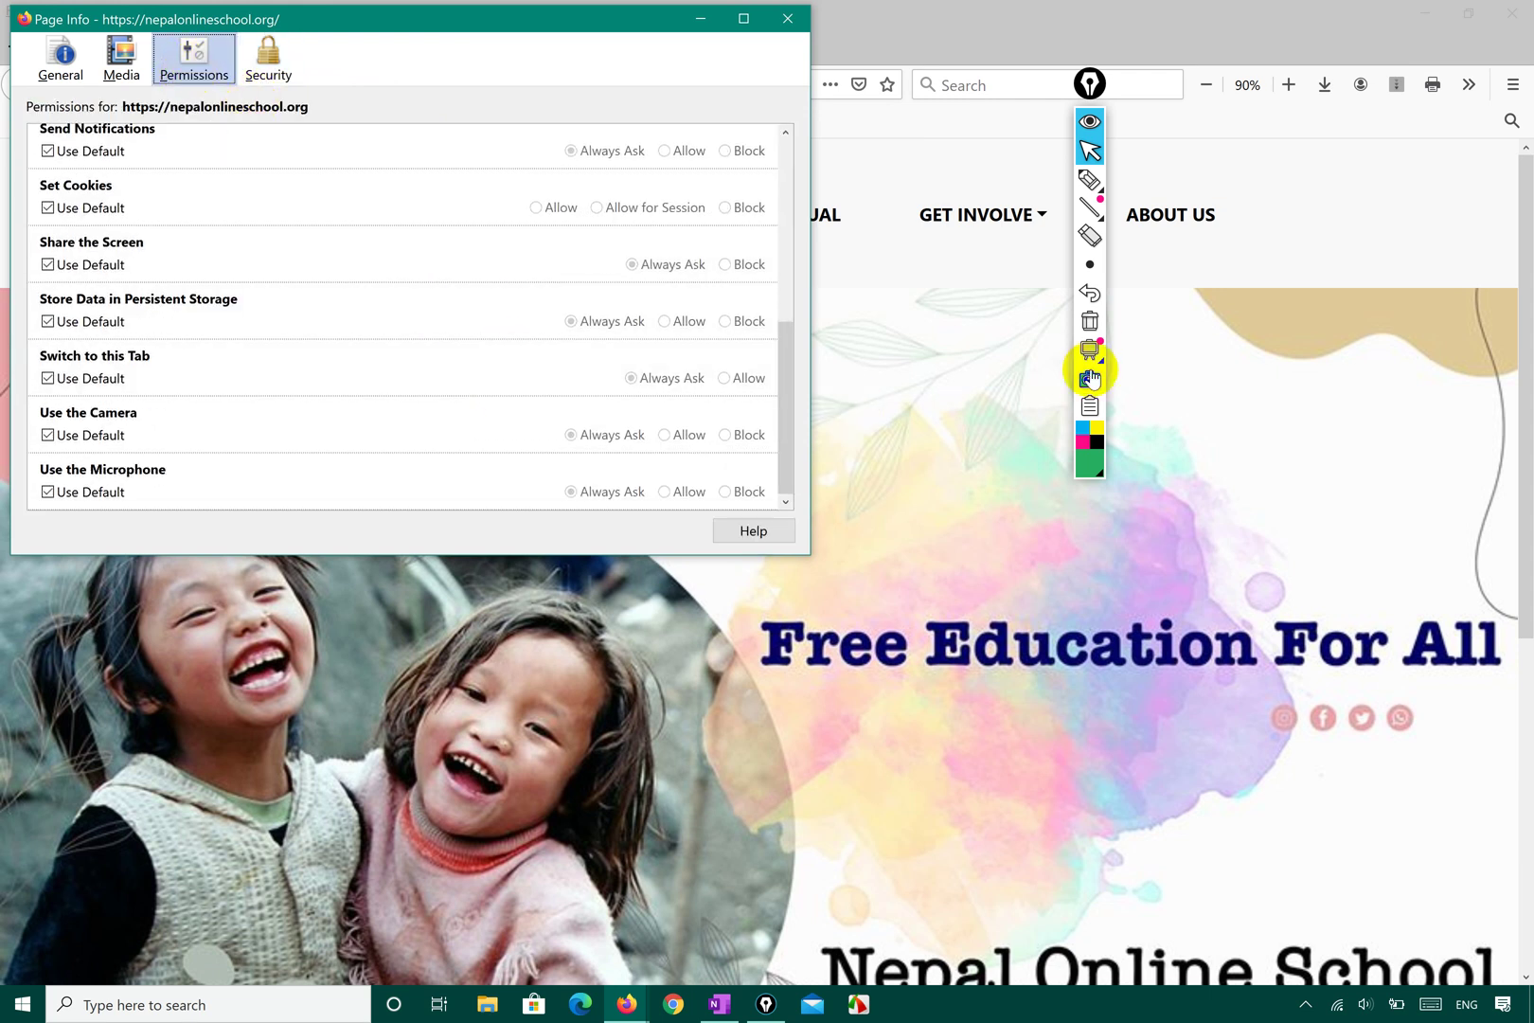
Circle the Always Ask option of the Use the Camera permission with the green pen, and clear the ink
left_click(1090, 180)
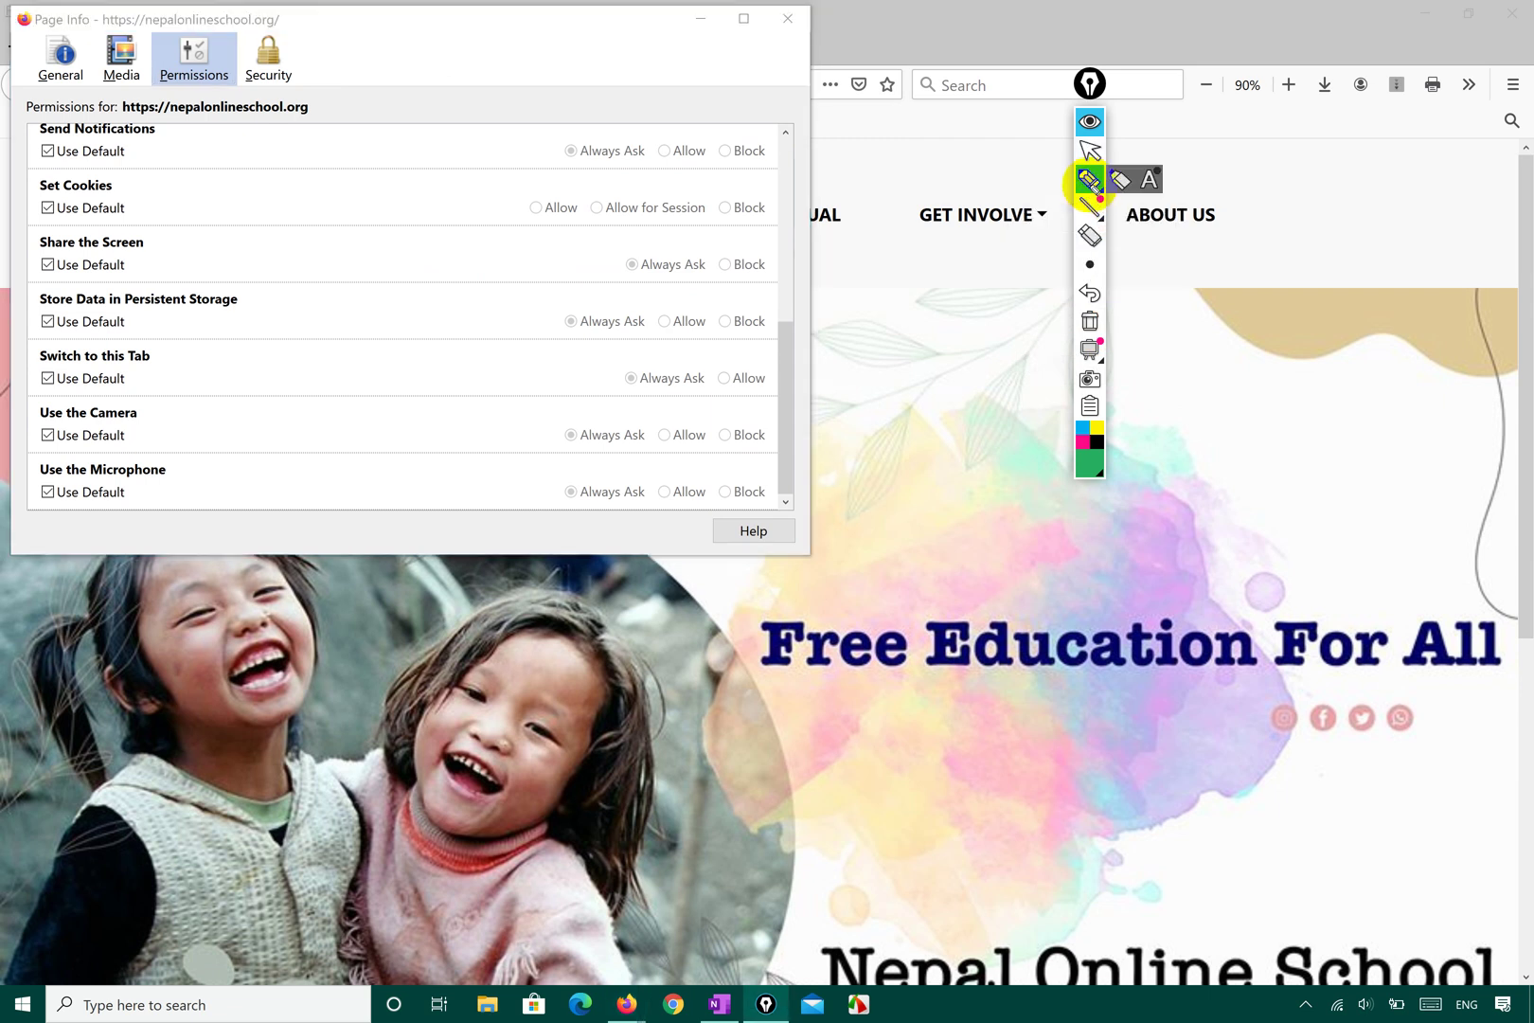
mouse_move(567, 452)
left_mouse_down()
mouse_move(602, 455)
mouse_move(619, 404)
mouse_move(548, 437)
mouse_move(582, 461)
left_mouse_up()
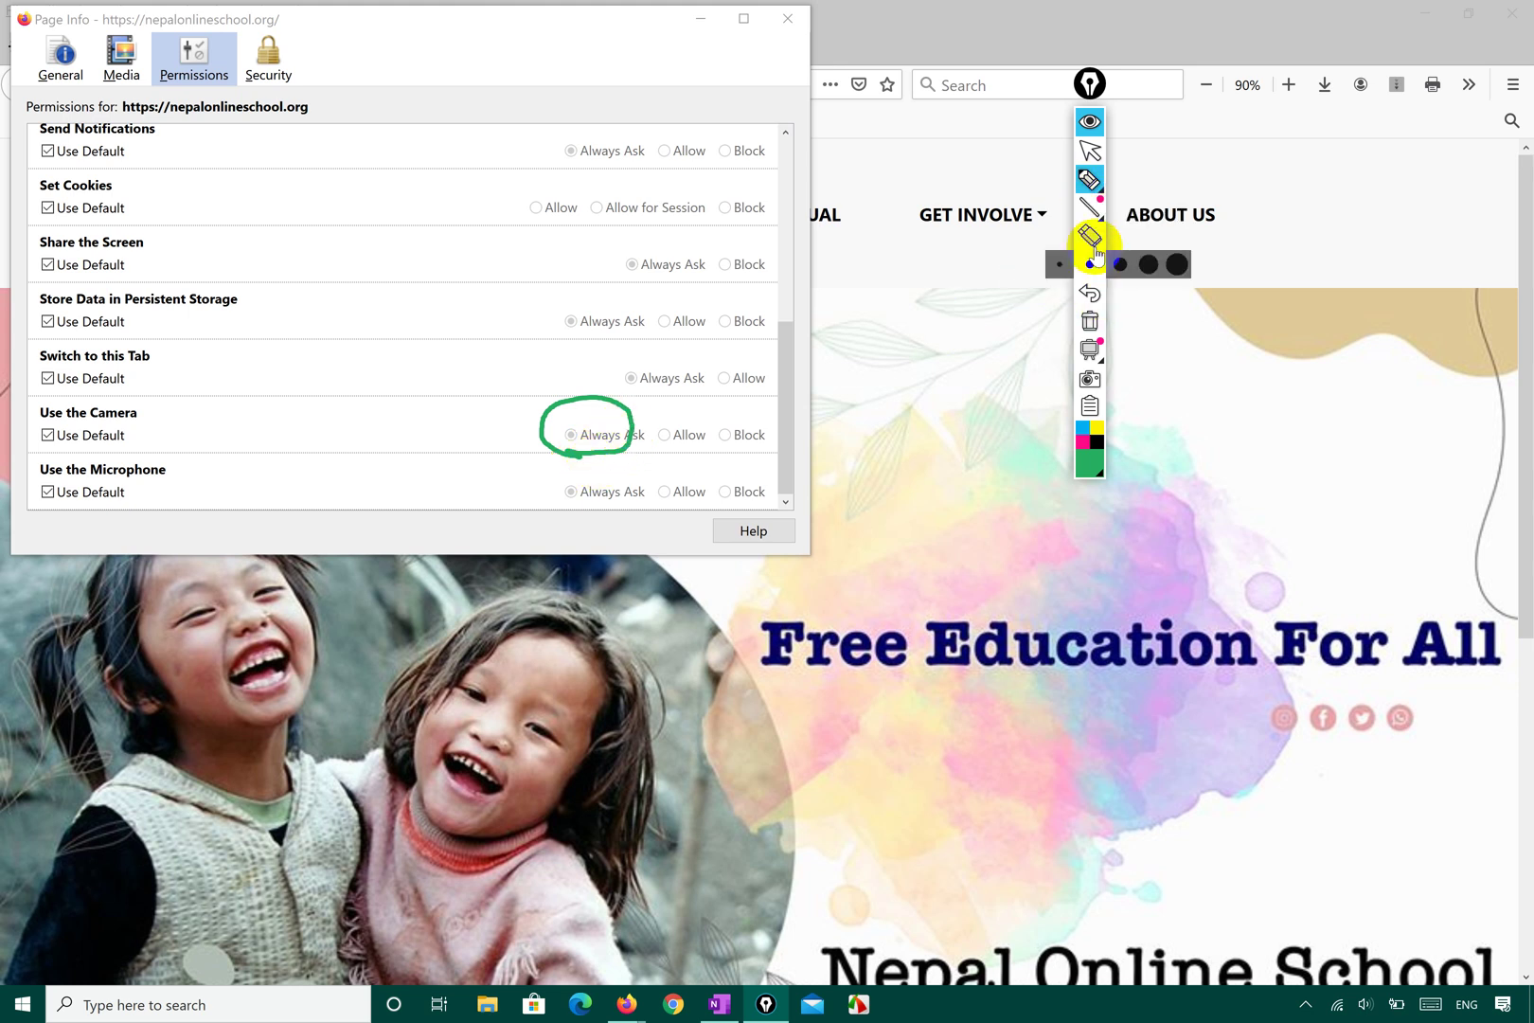
left_click(1089, 323)
left_click(1089, 151)
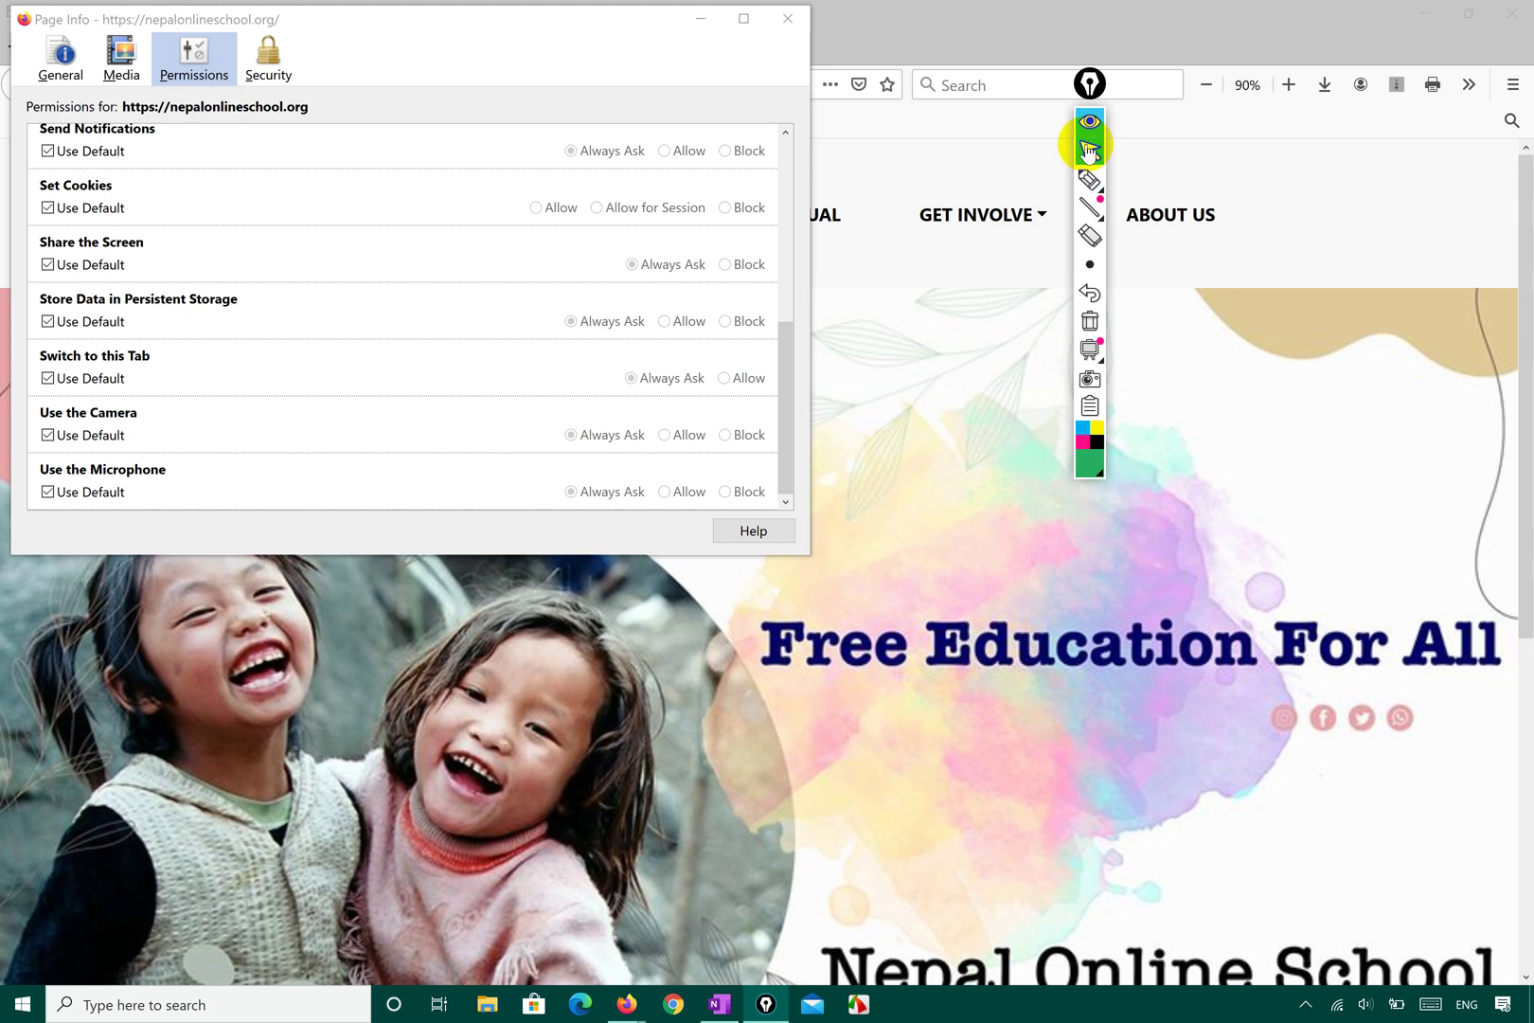
Circle the Use the Camera heading and its Use Default checkbox in green ink, and leave drawing mode
left_click(1089, 180)
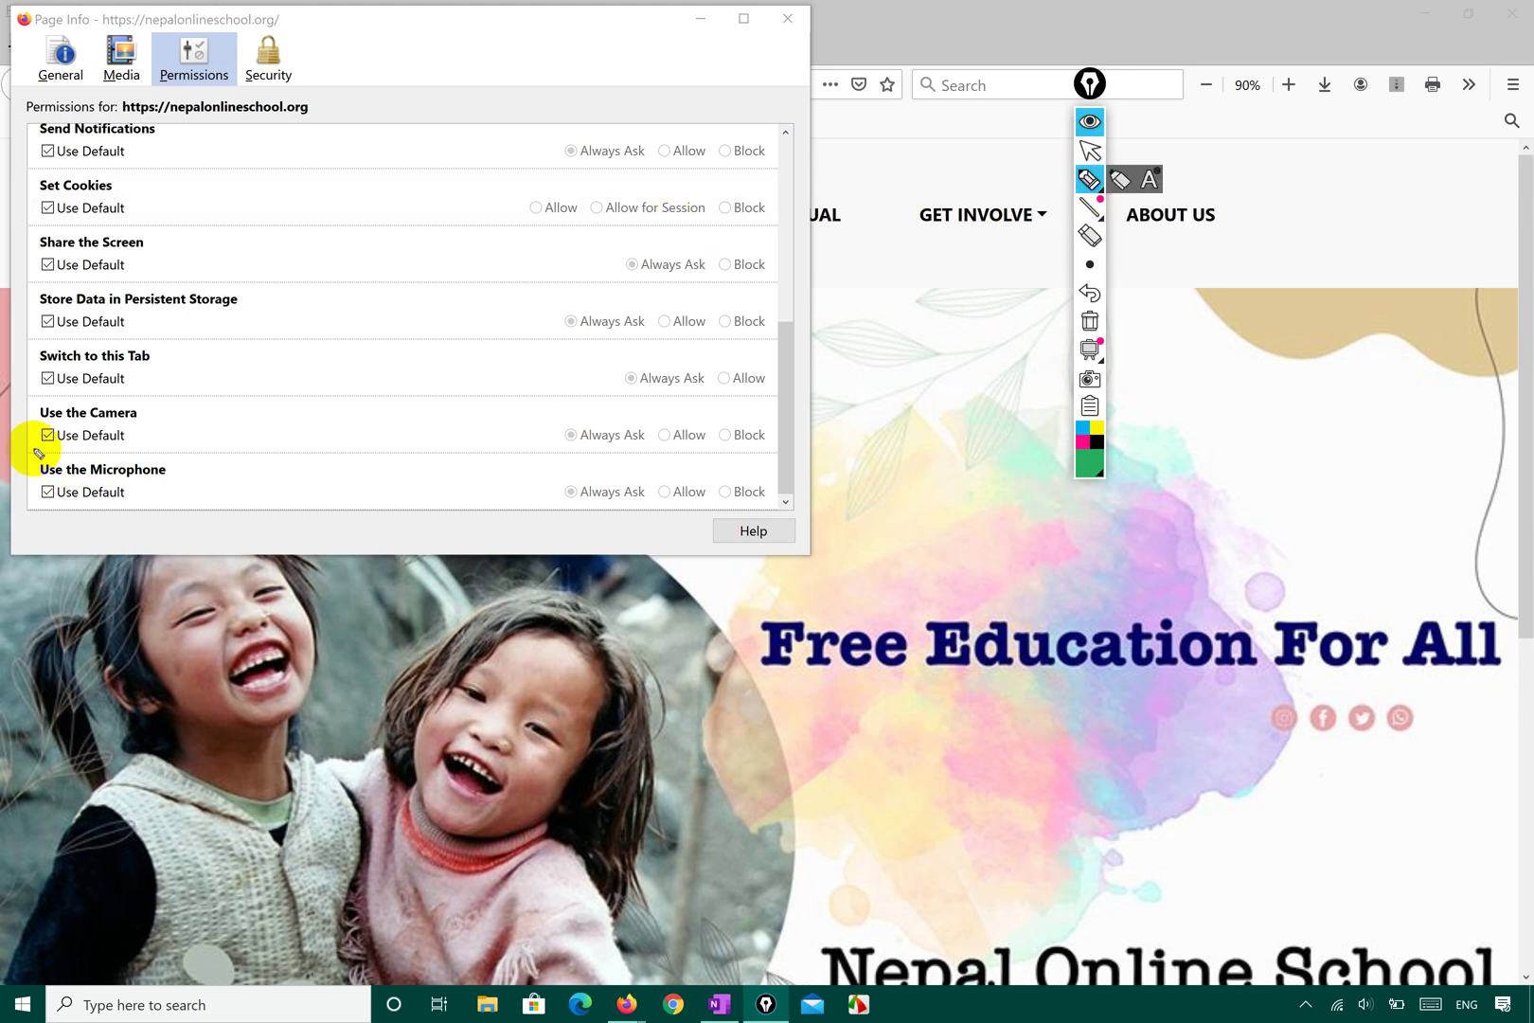
mouse_move(31, 445)
left_mouse_down()
mouse_move(161, 435)
mouse_move(31, 384)
mouse_move(34, 444)
left_mouse_up()
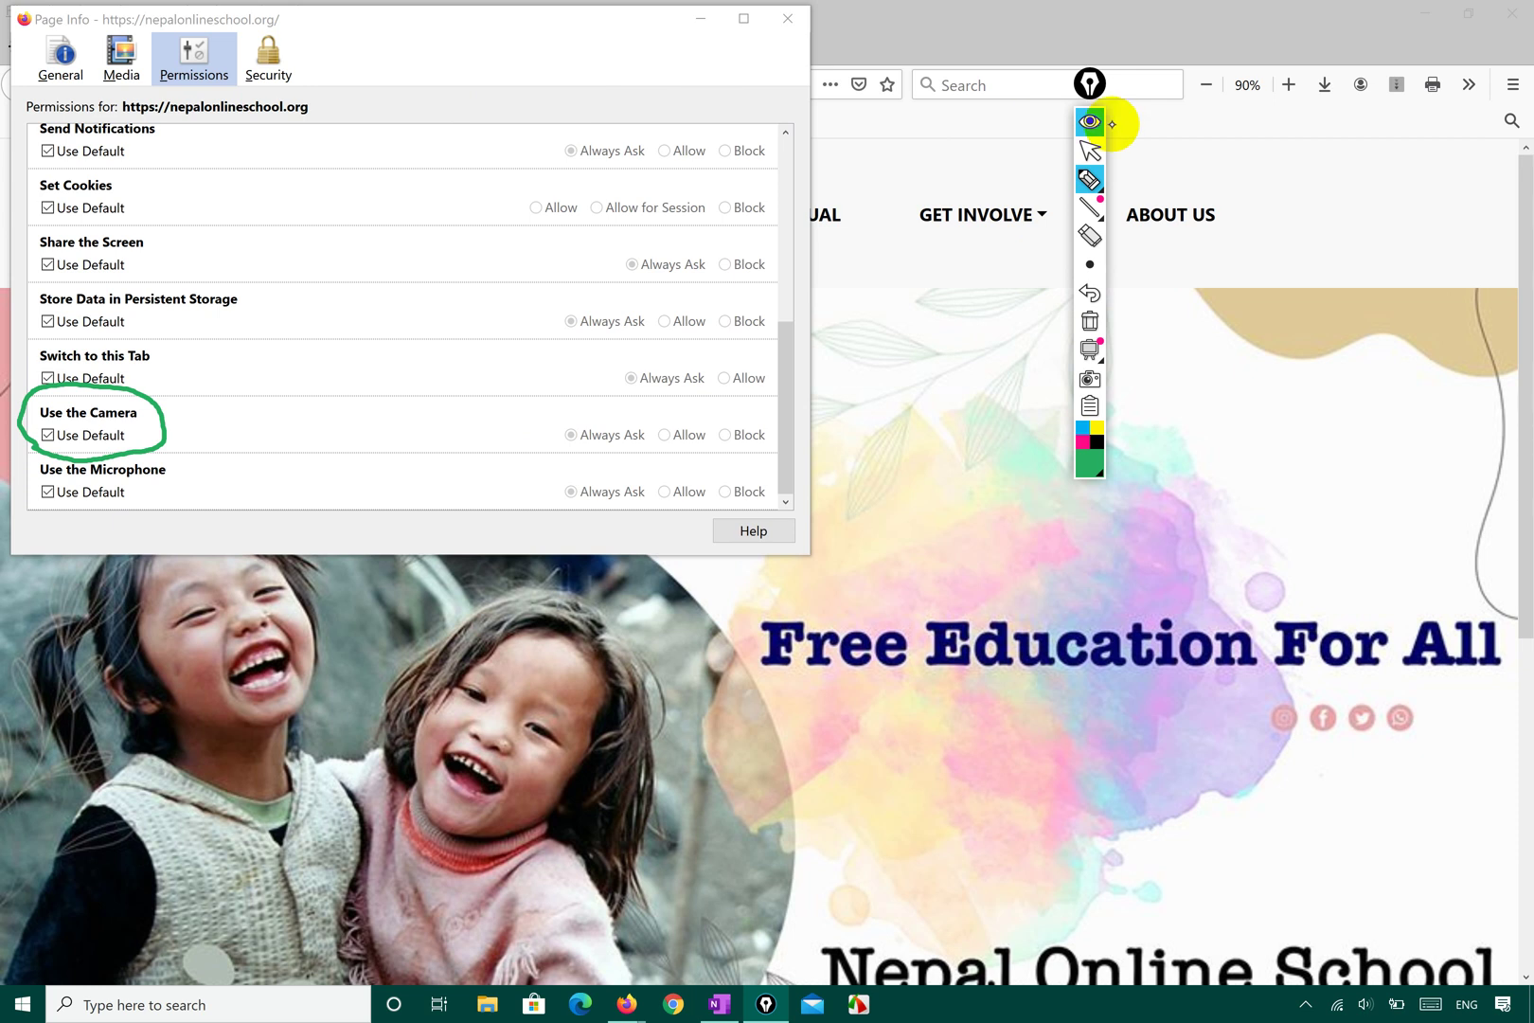
left_click(1089, 150)
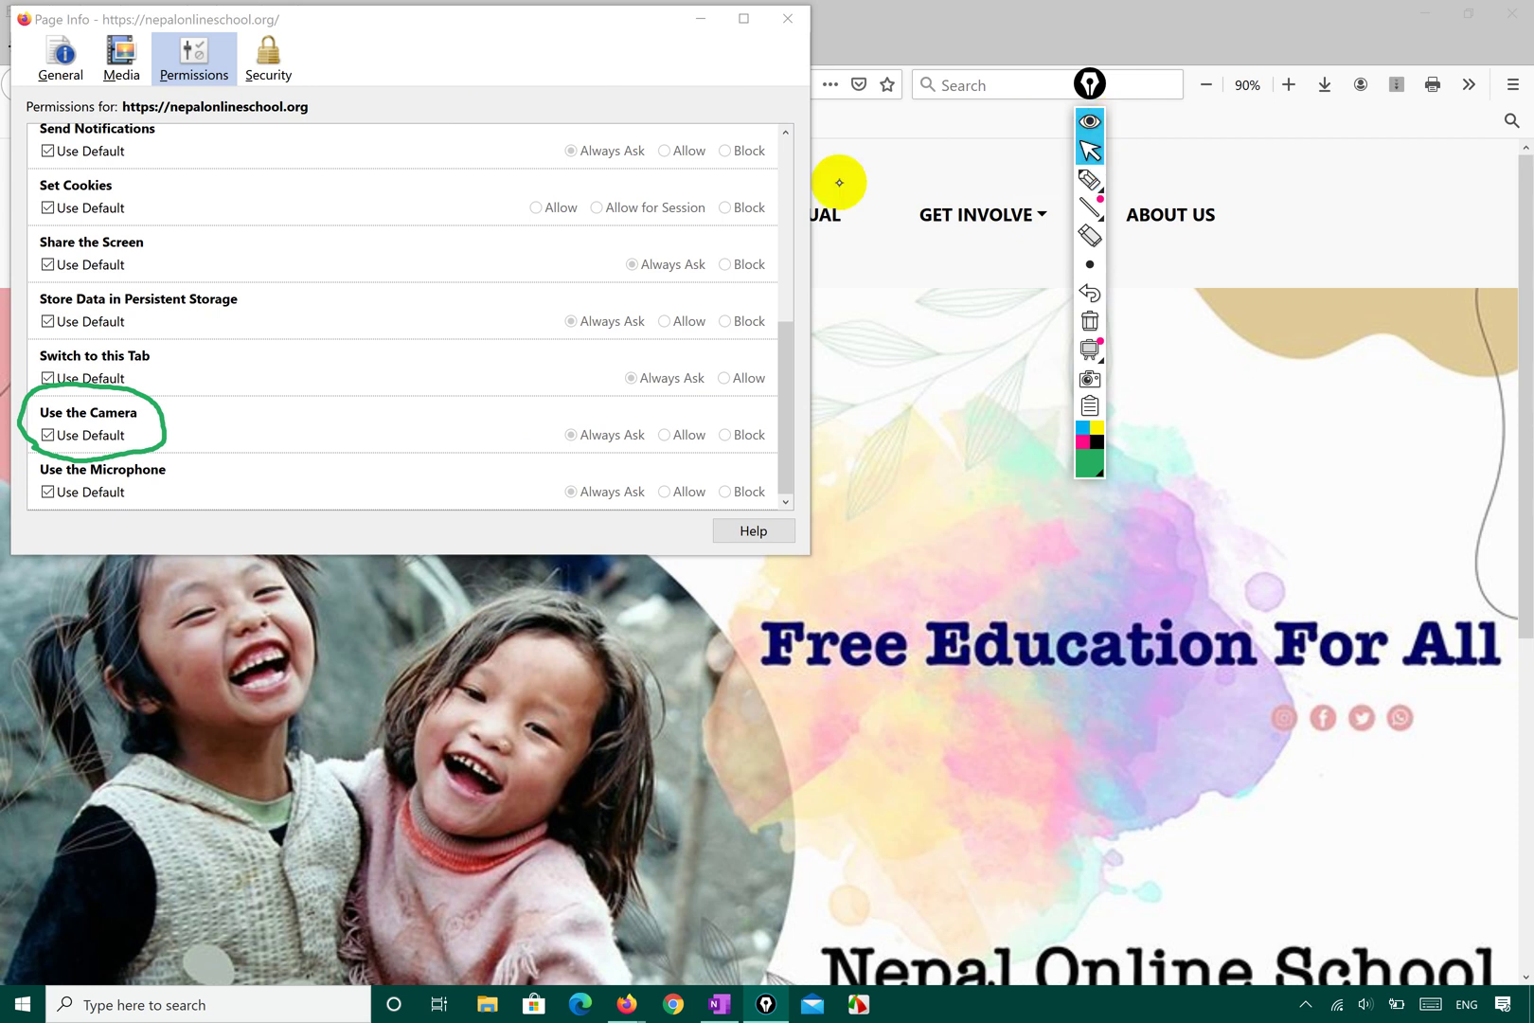
Override the site defaults for Use the Camera and Share the Screen, setting both permissions to Block
left_click(47, 434)
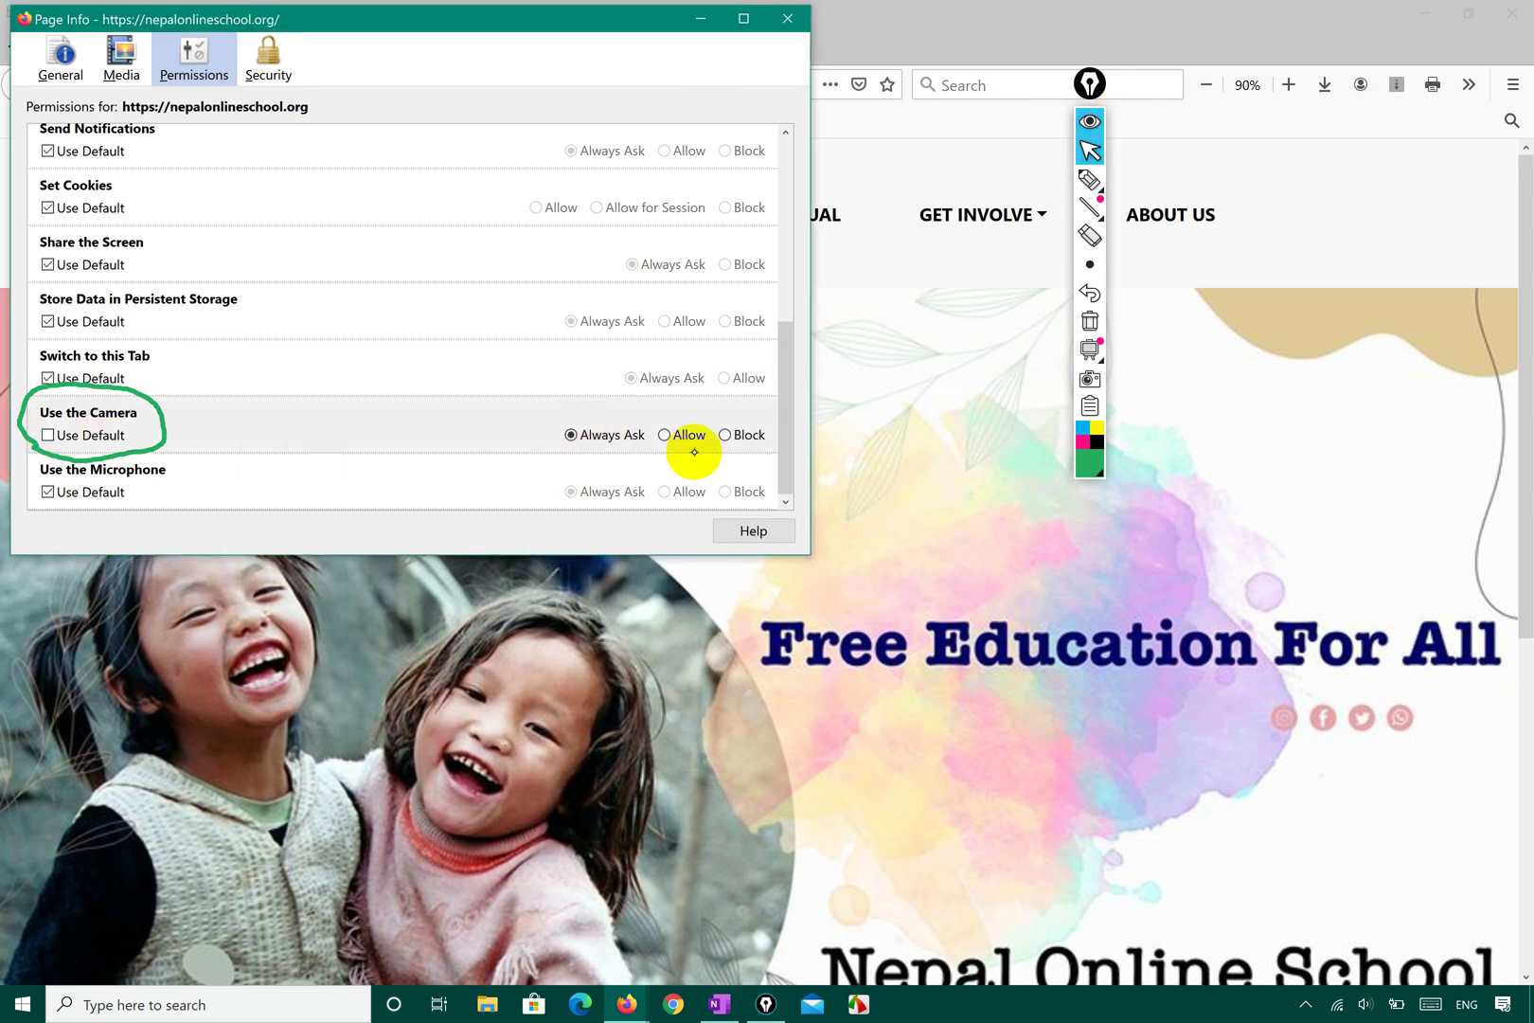
left_click(725, 435)
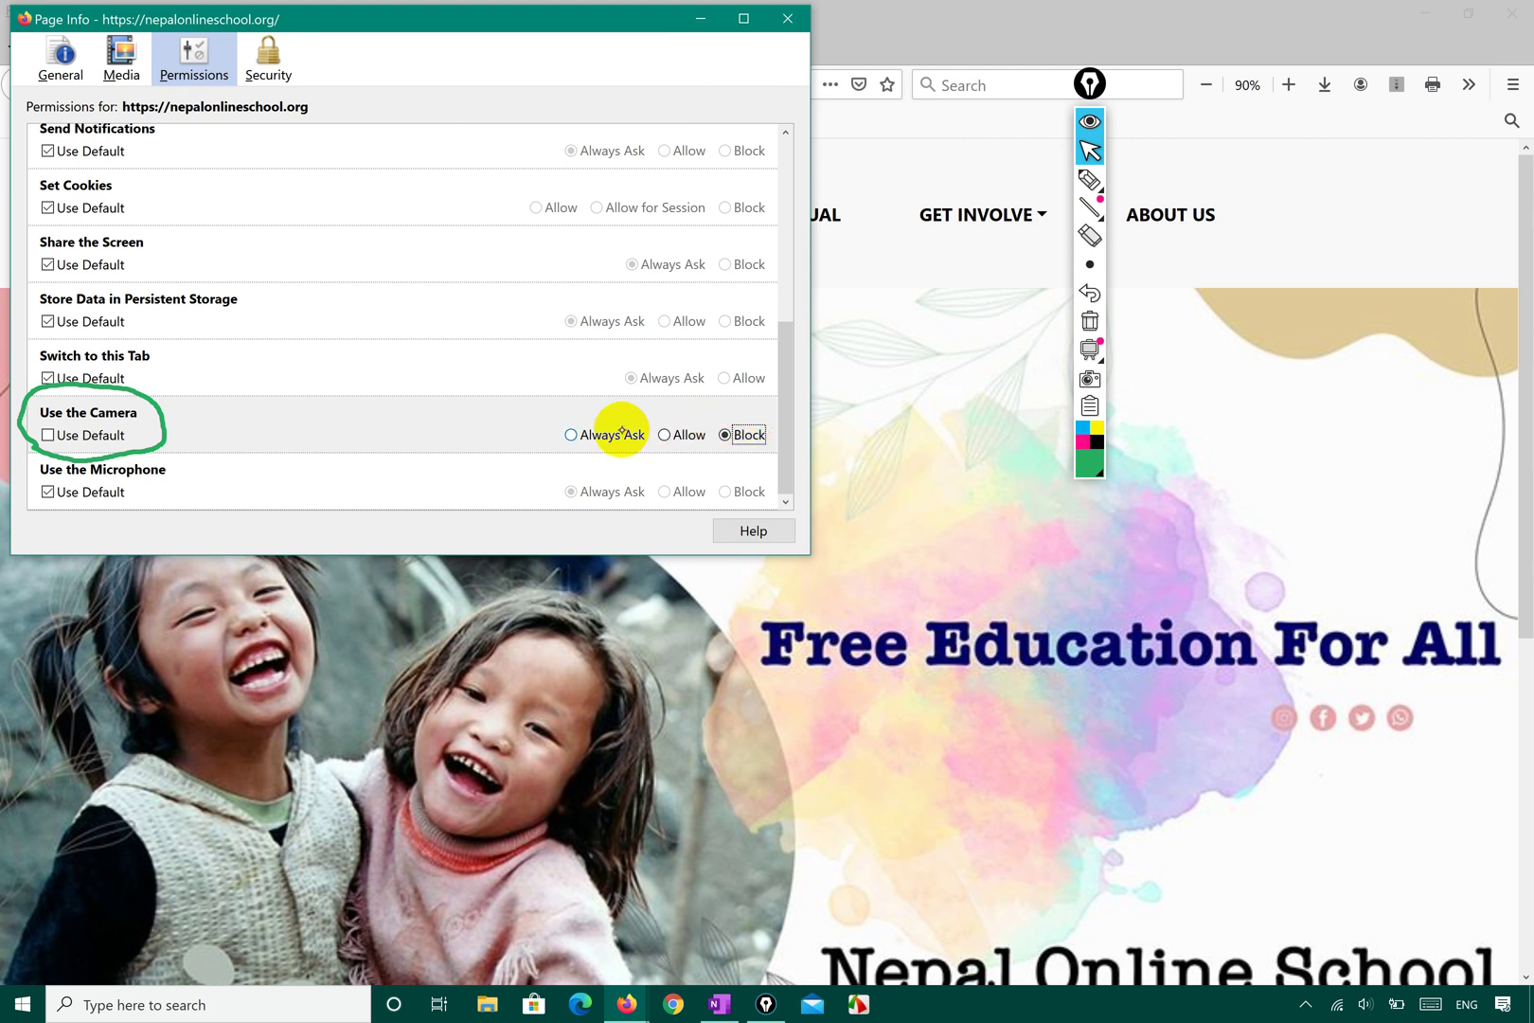
scroll(617, 327, "up", 5)
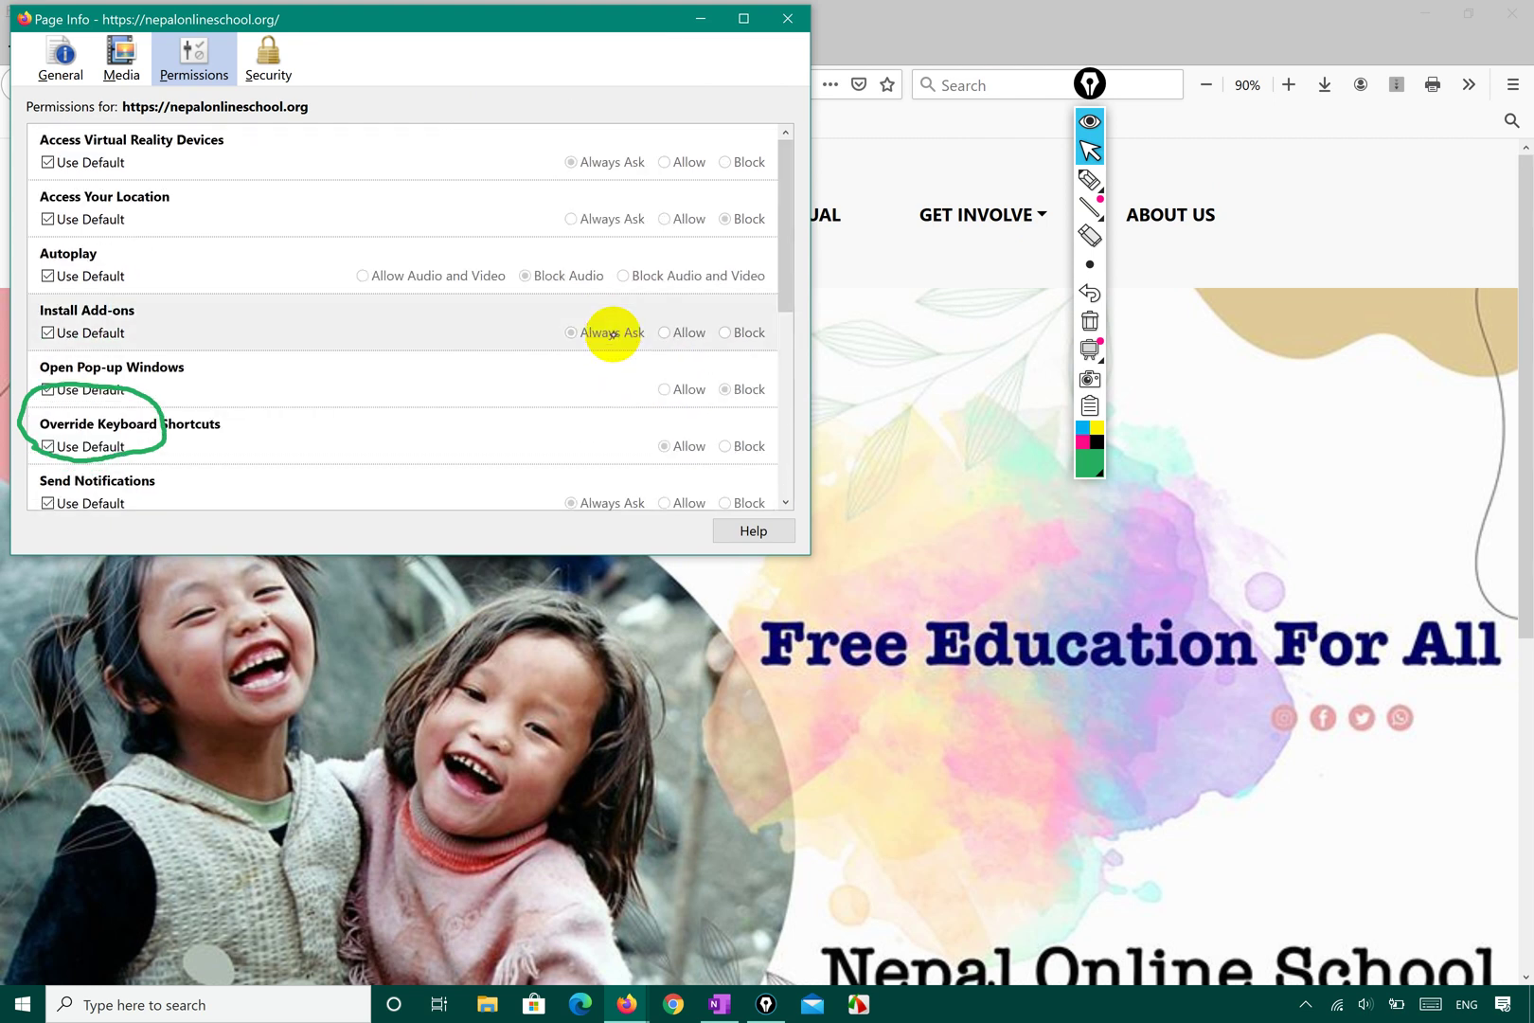
scroll(611, 329, "down", 6)
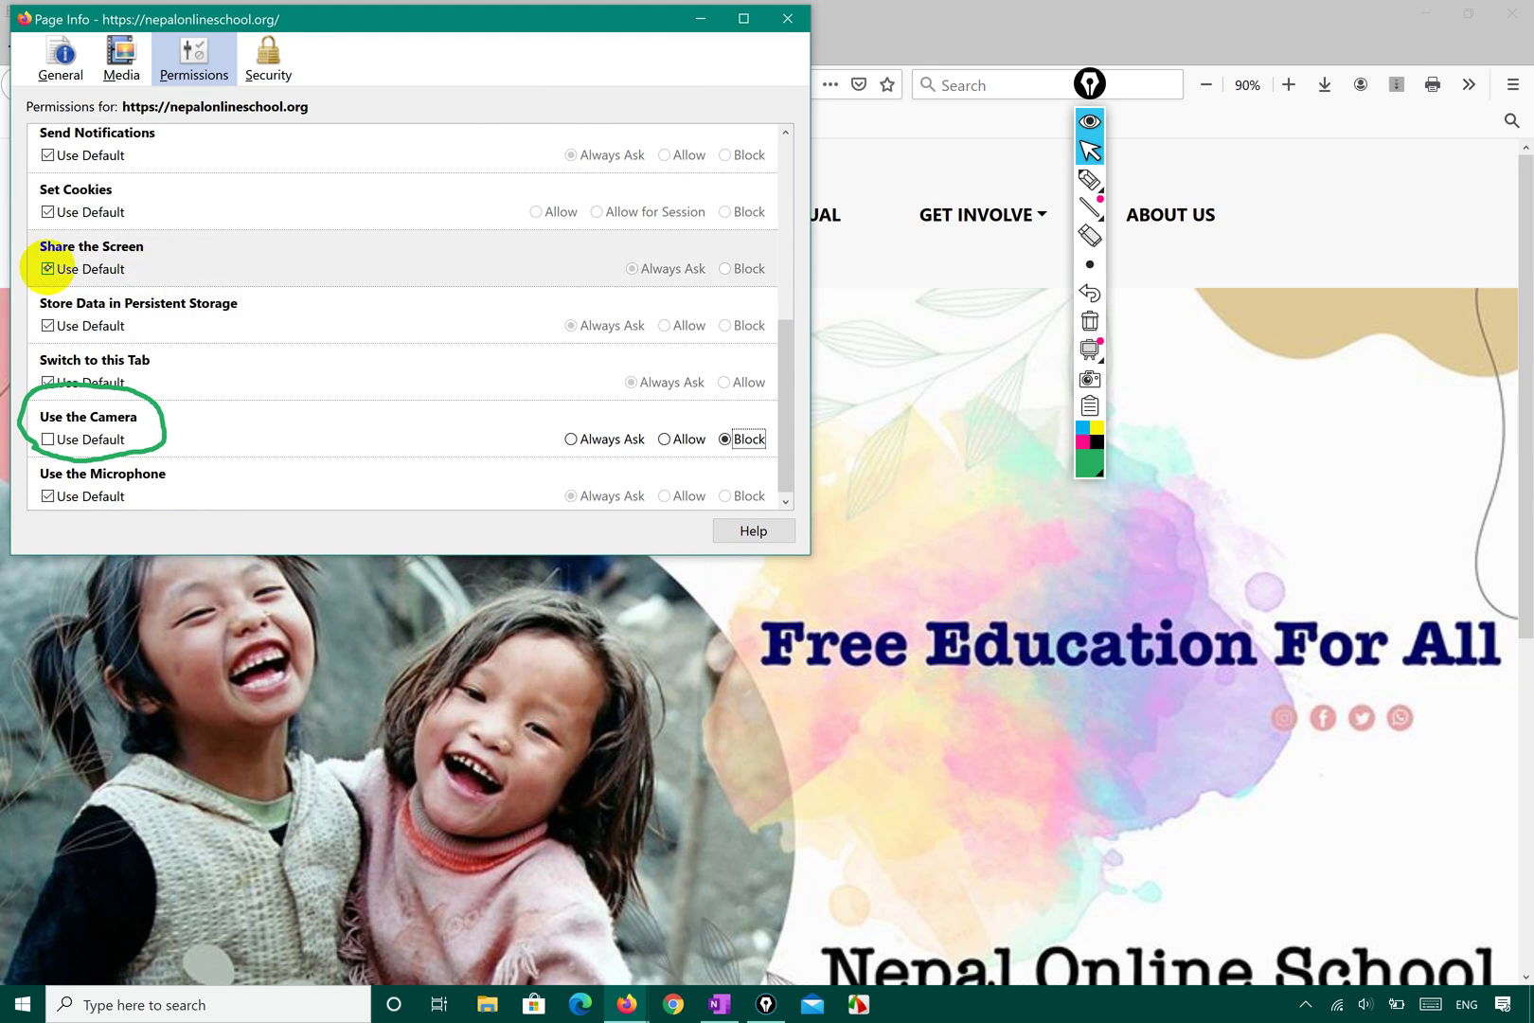
left_click(47, 268)
left_click(741, 269)
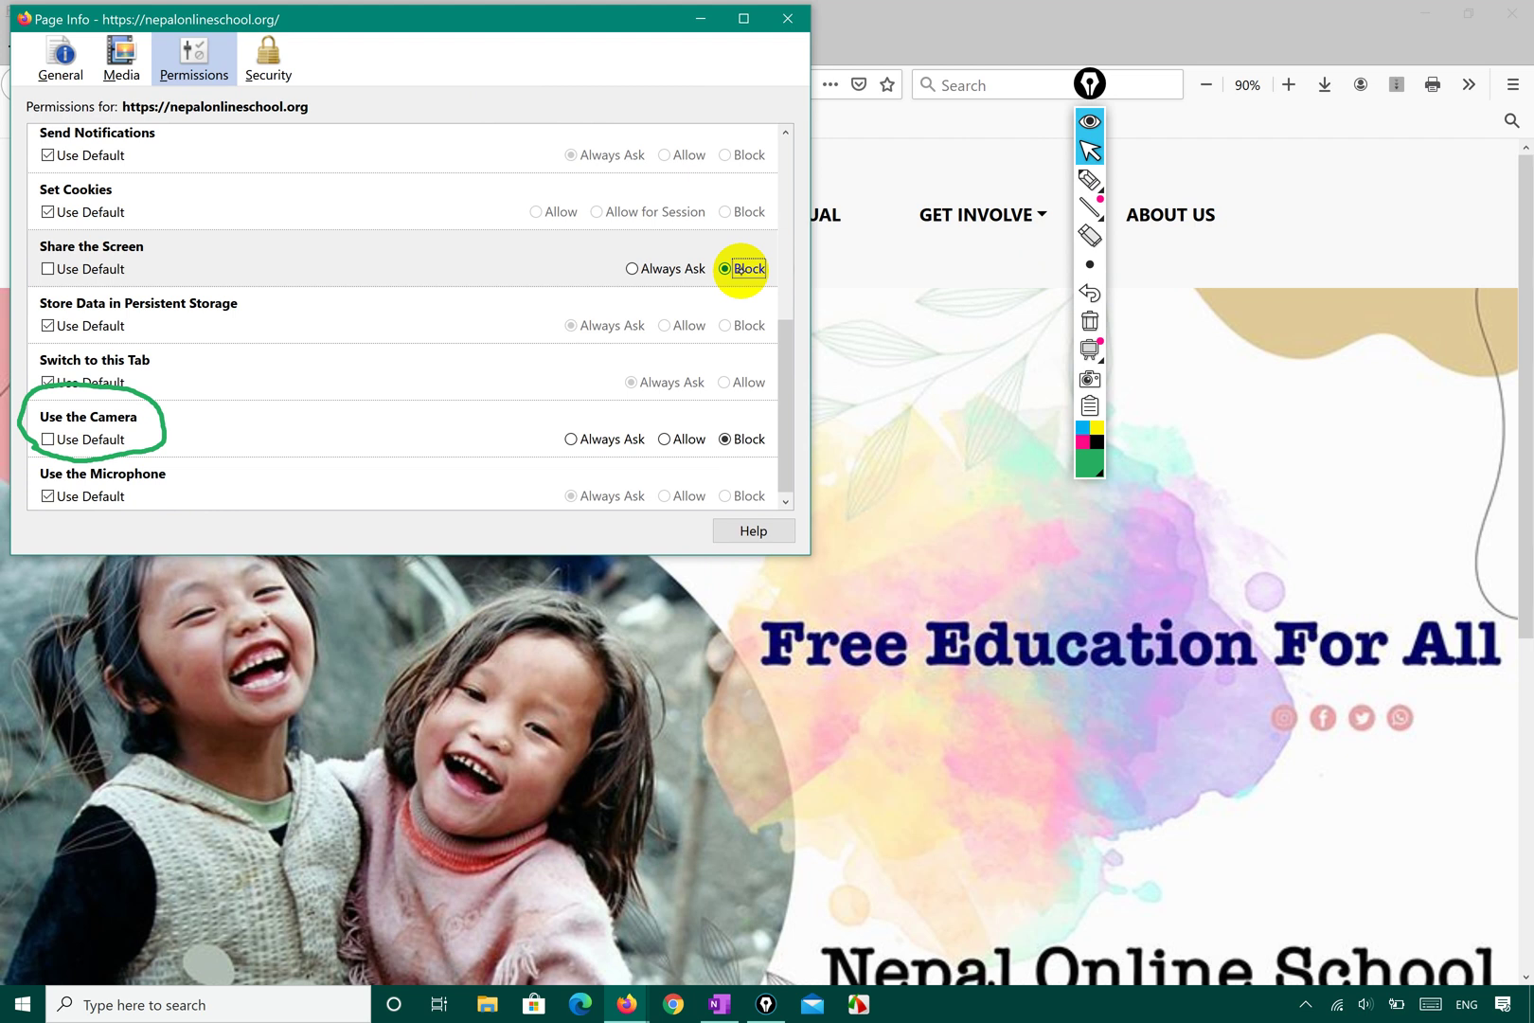
Turn off Use Default for Access Your Location and Send Notifications, and set Send Notifications to Block
scroll(572, 285, "up", 6)
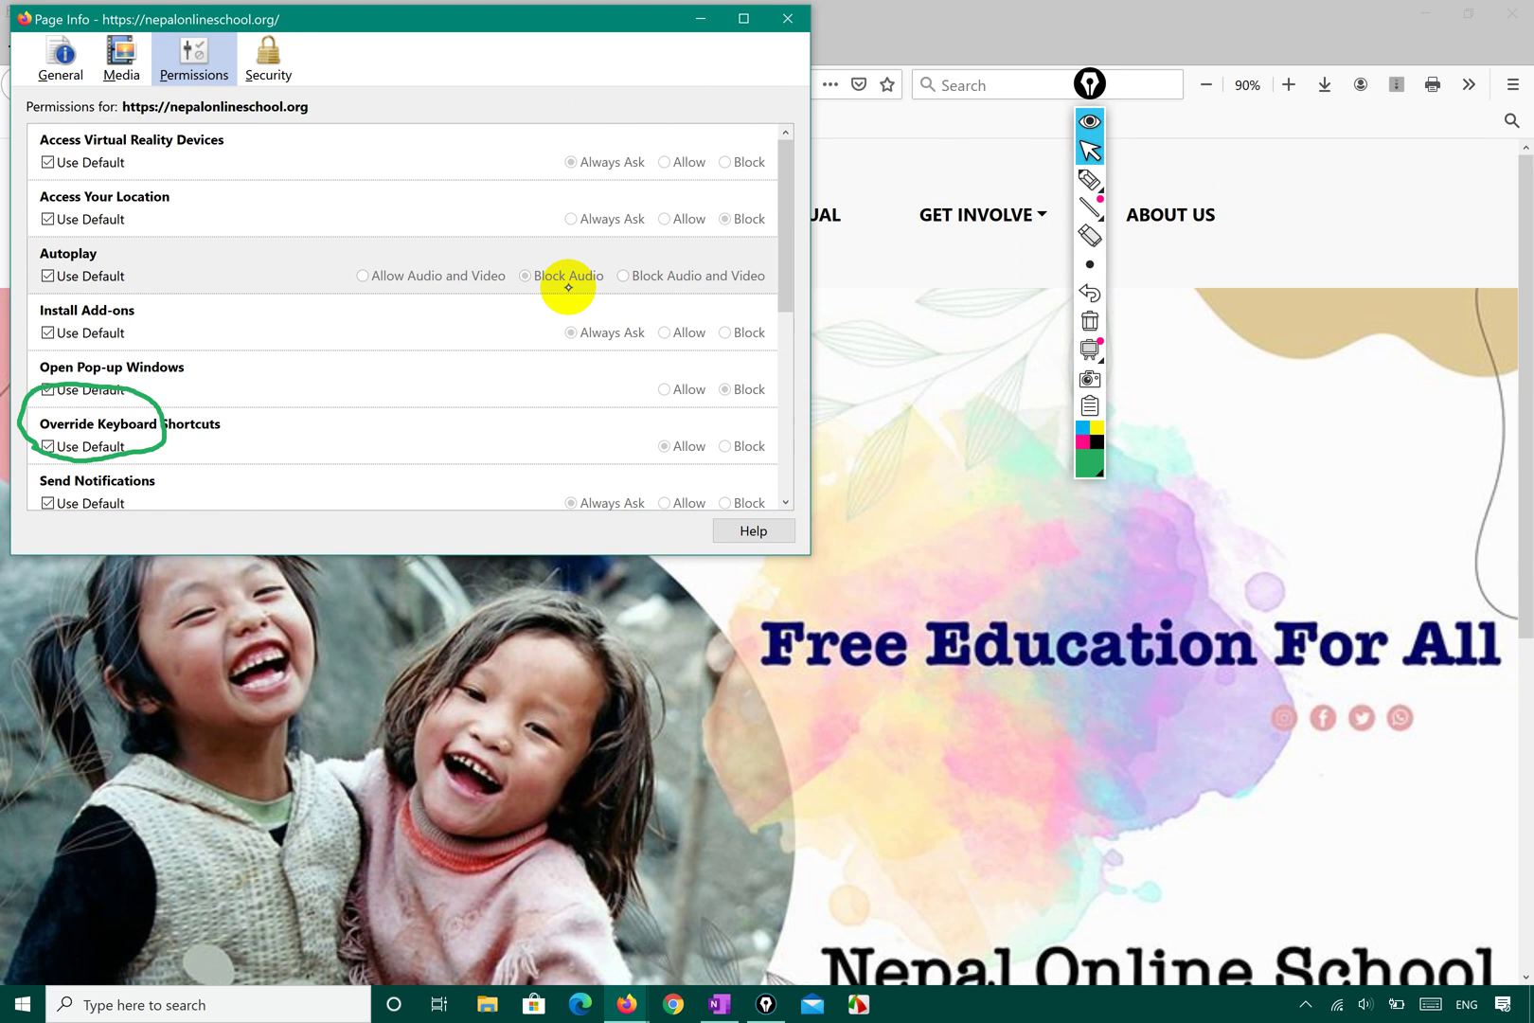
left_click(48, 219)
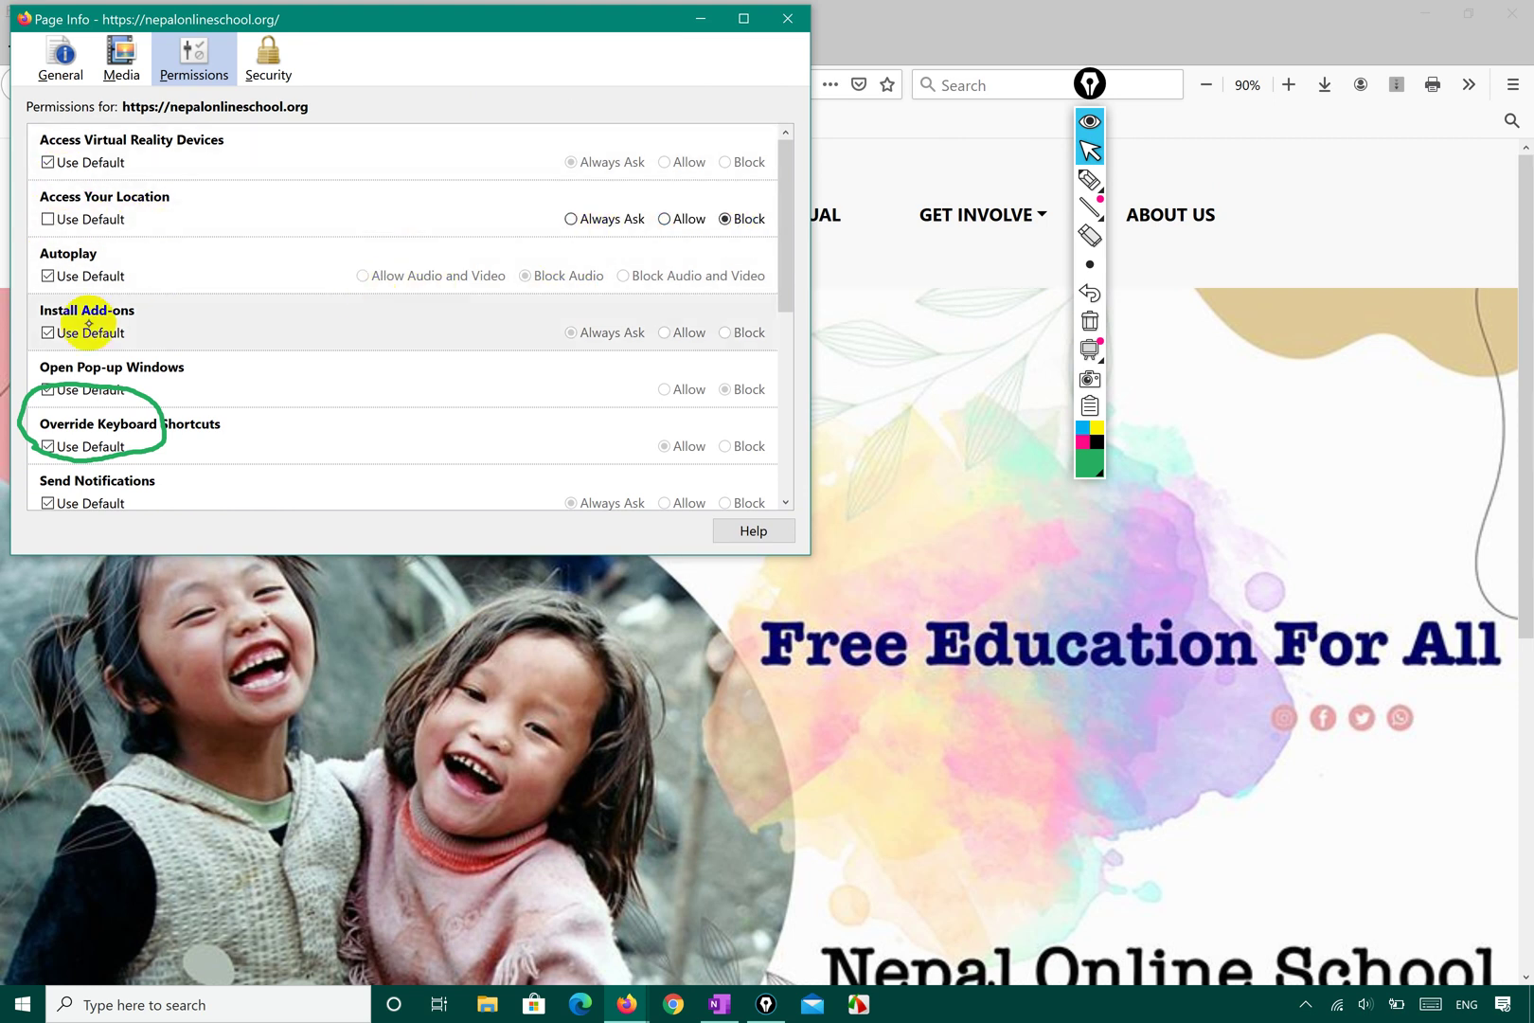
scroll(160, 346, "down", 3)
scroll(159, 354, "down", 2)
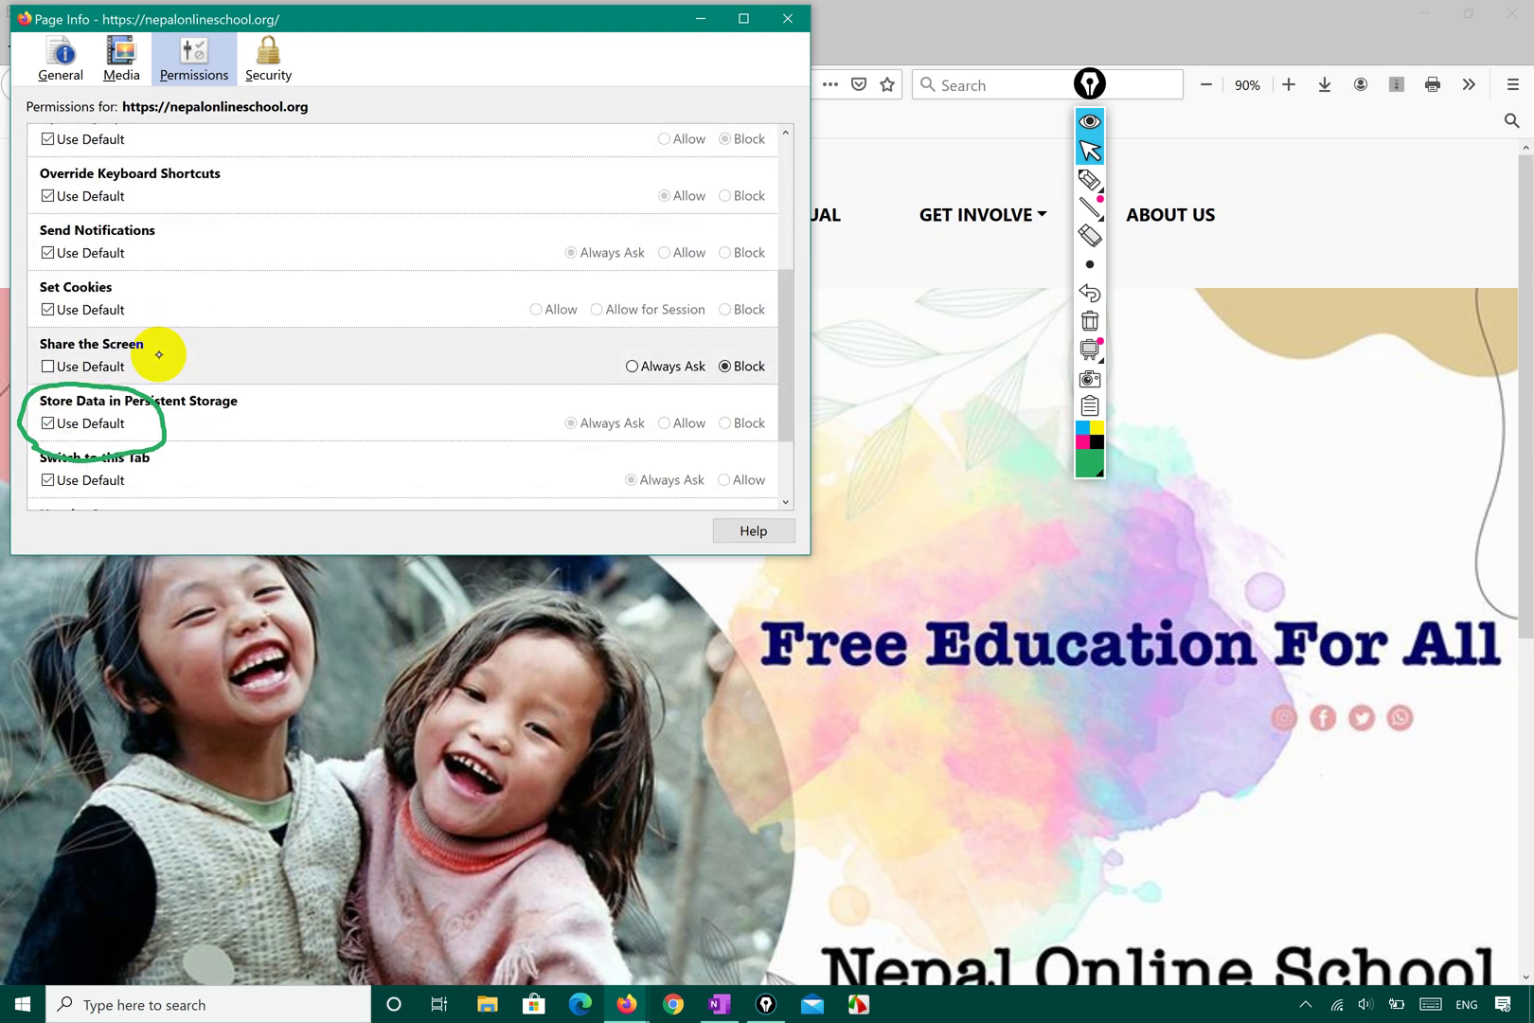
left_click(48, 252)
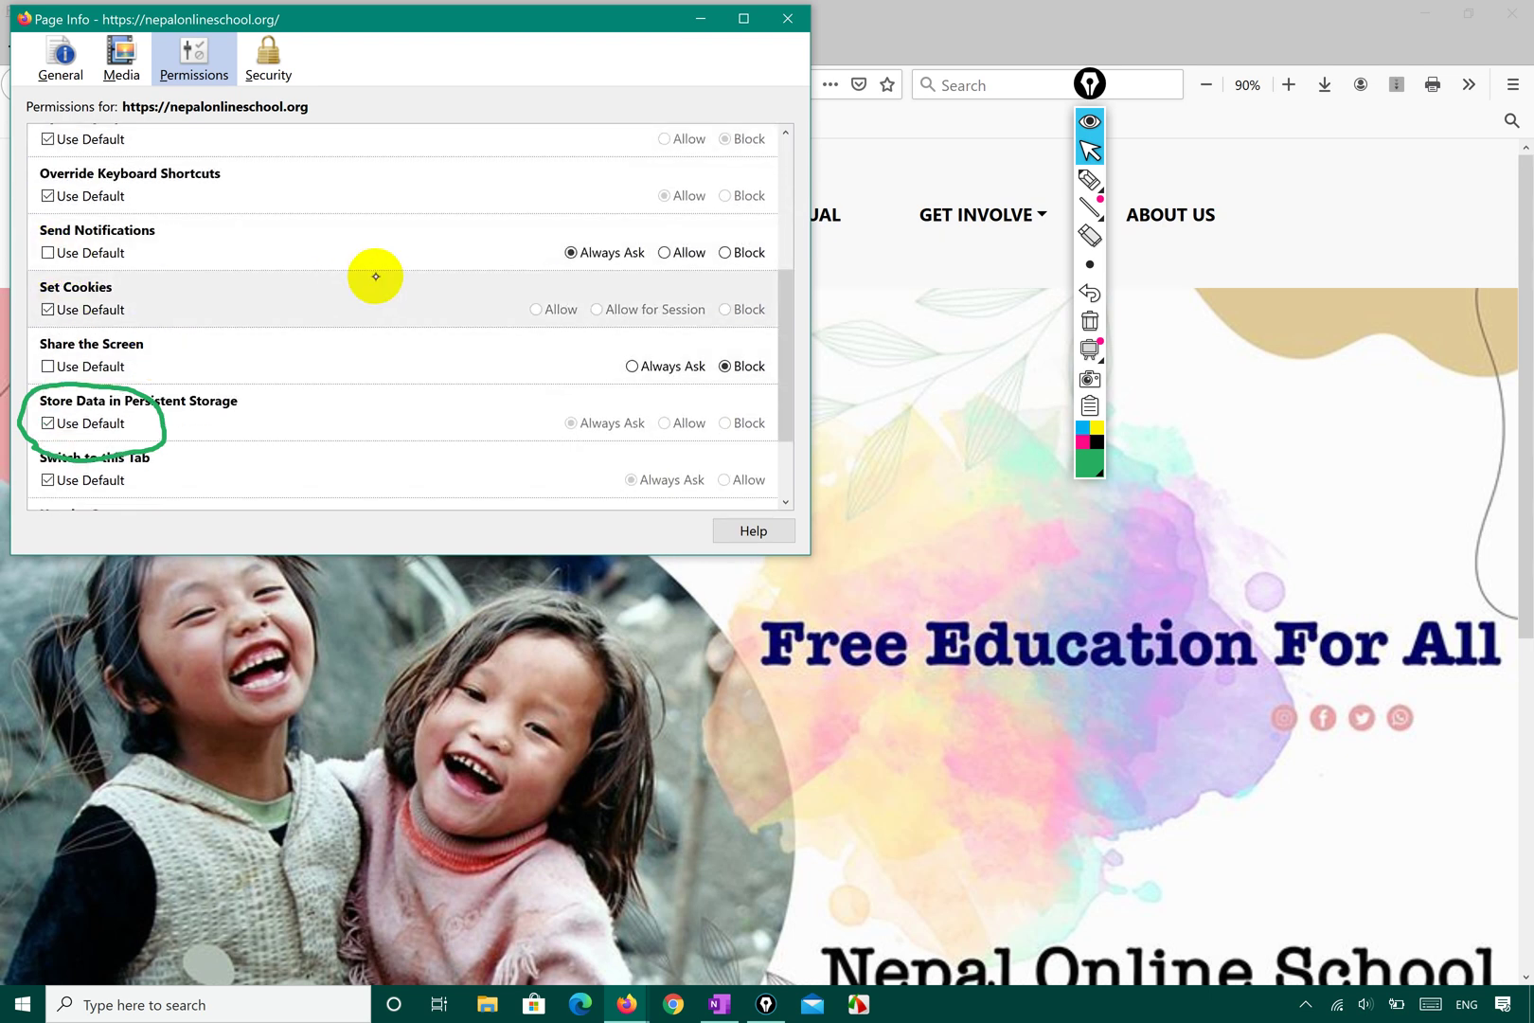
left_click(726, 252)
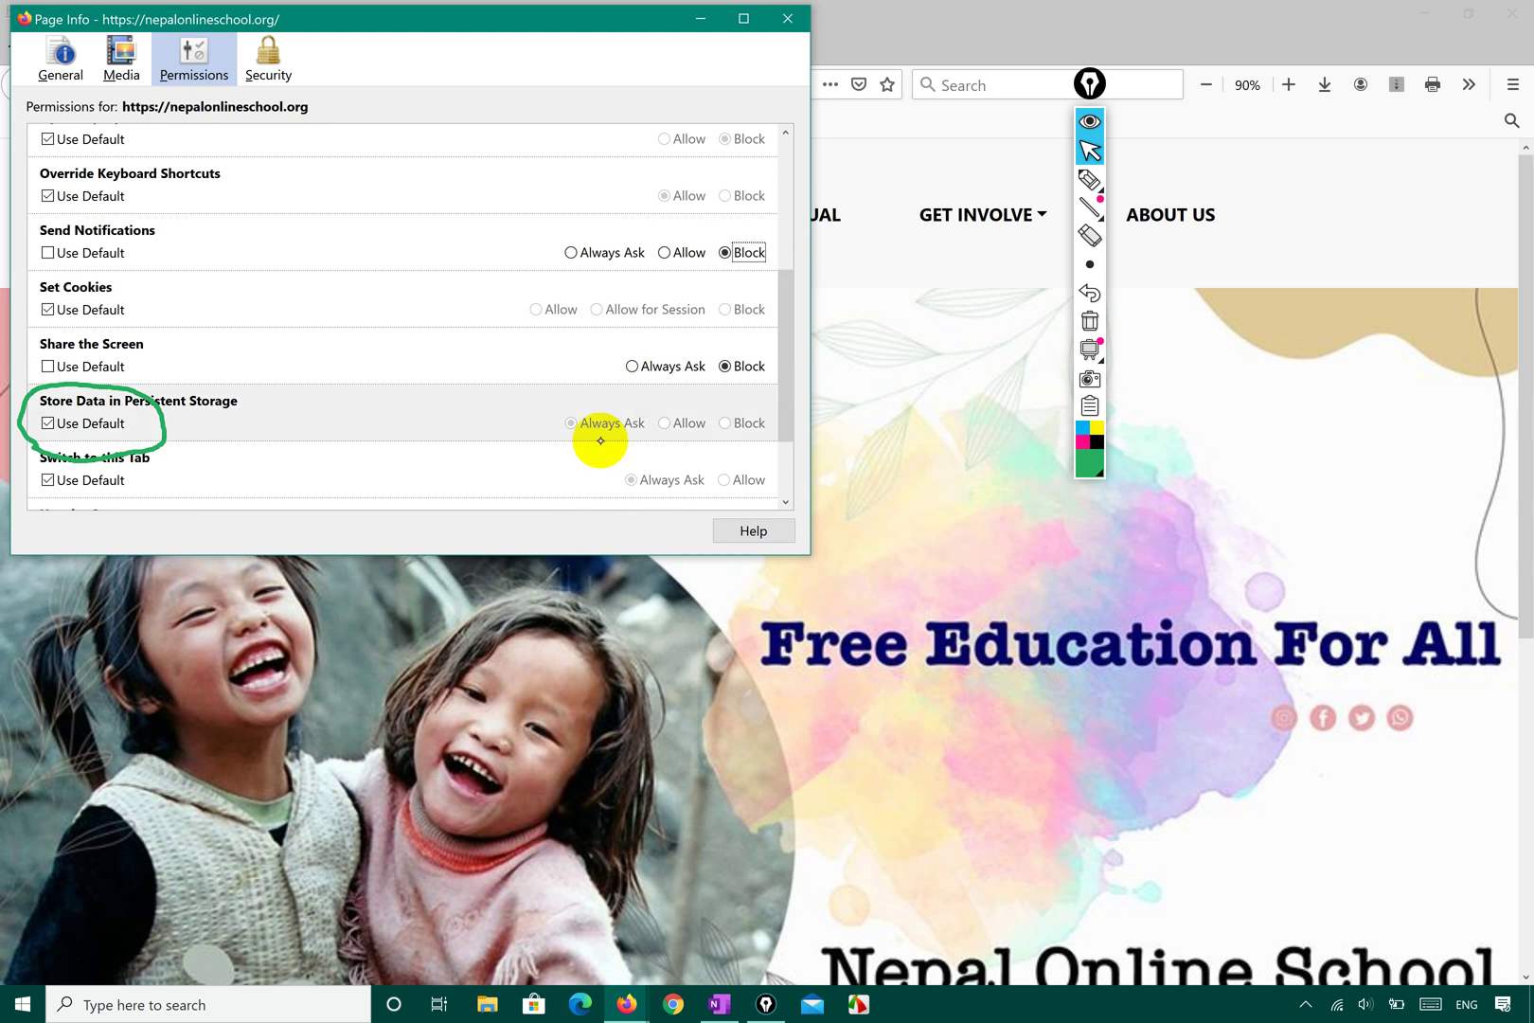
scroll(600, 437, "down", 2)
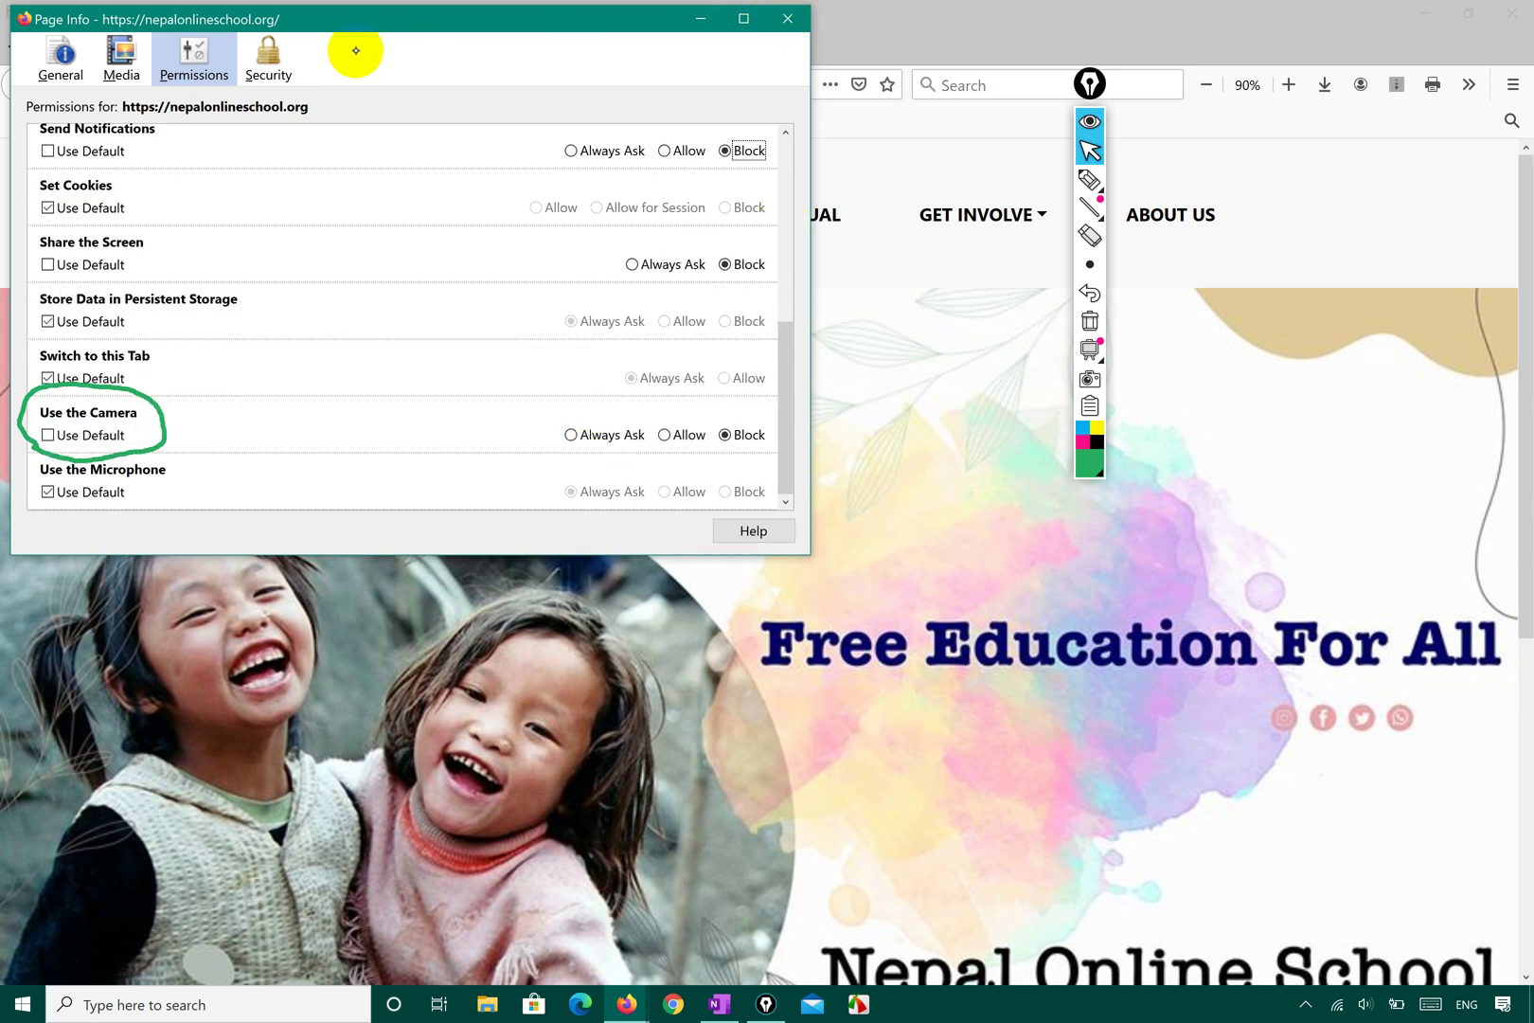
View the site's media list, close the Page Info window and return to the Permissions section on the Options page
left_click(121, 59)
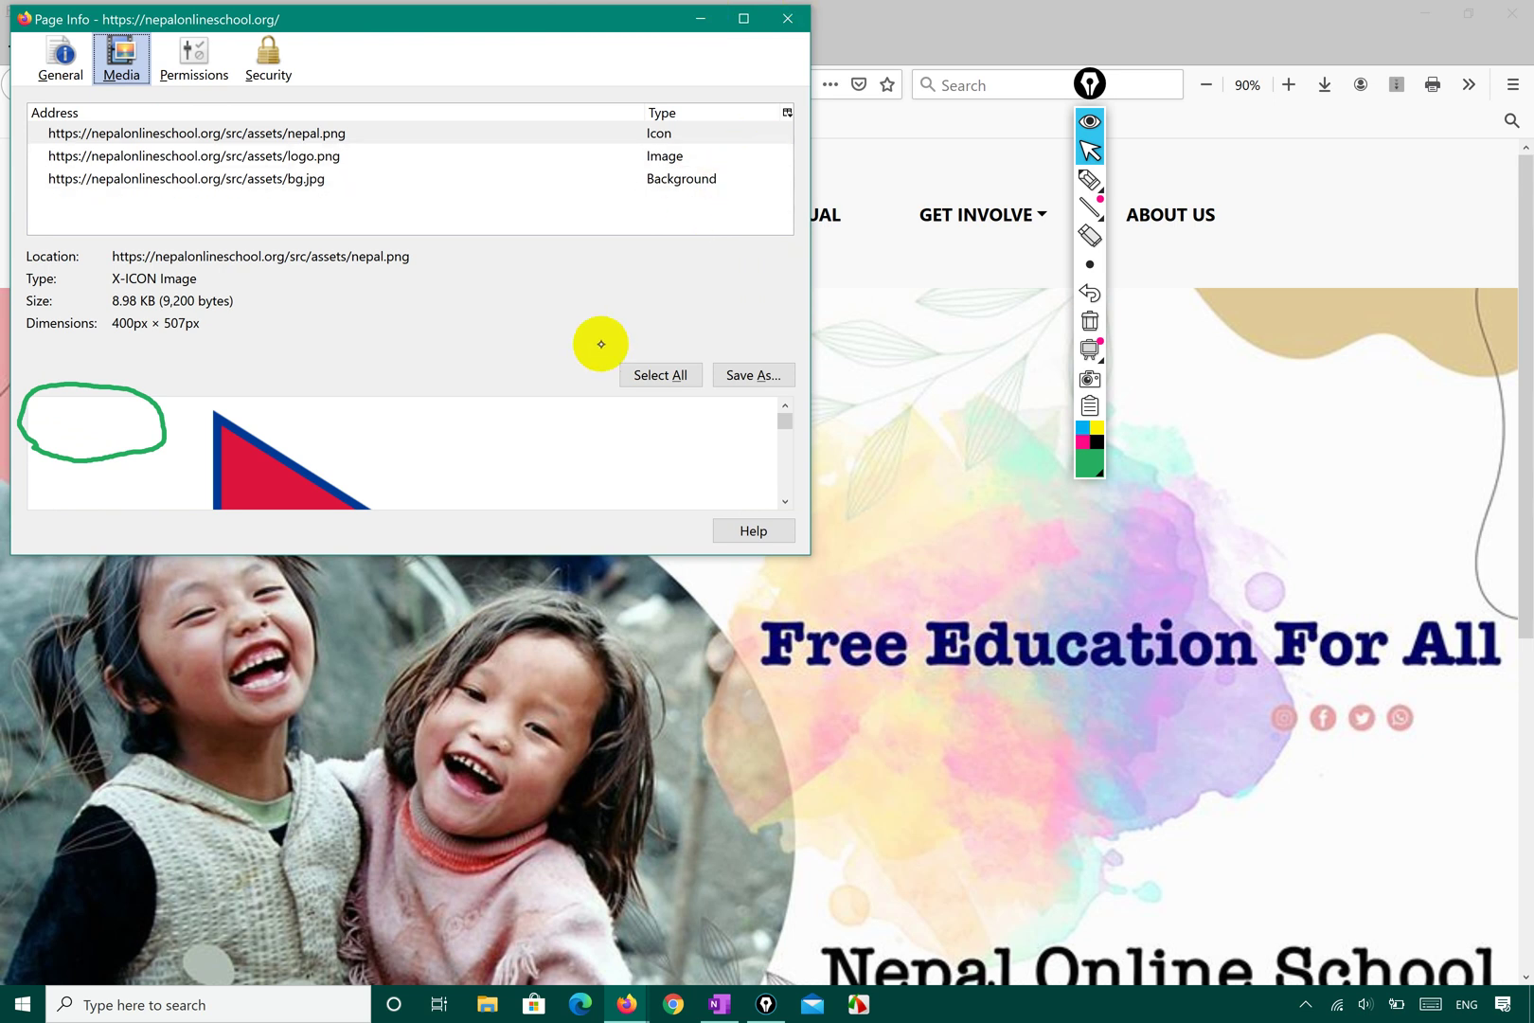
left_click(787, 18)
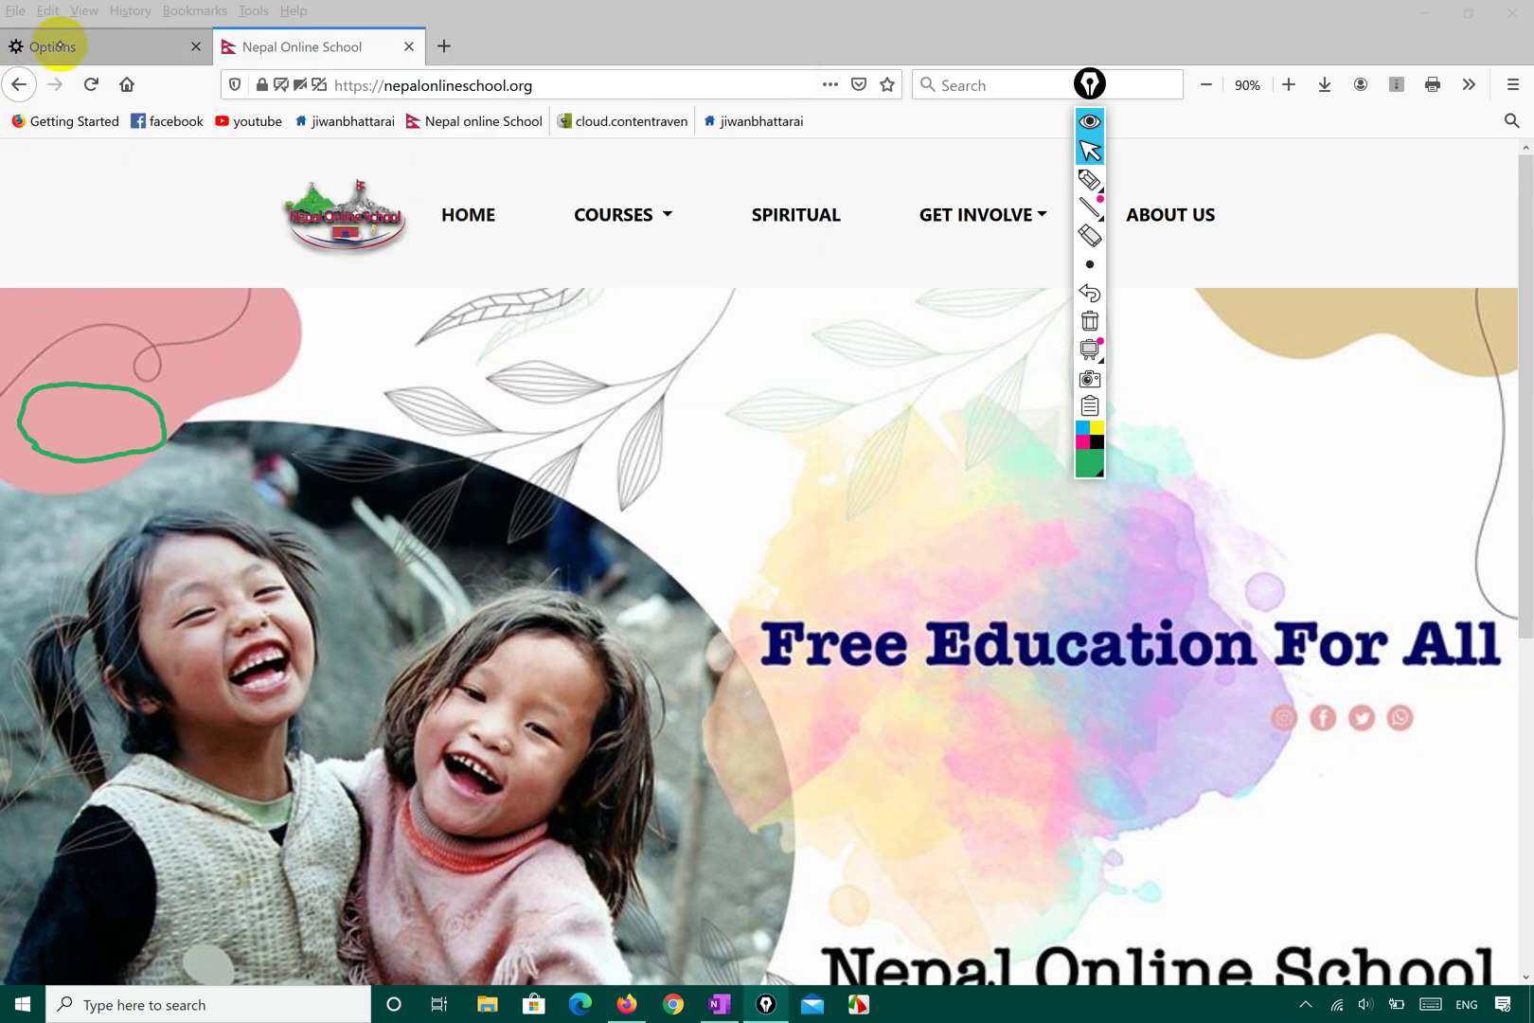
left_click(59, 44)
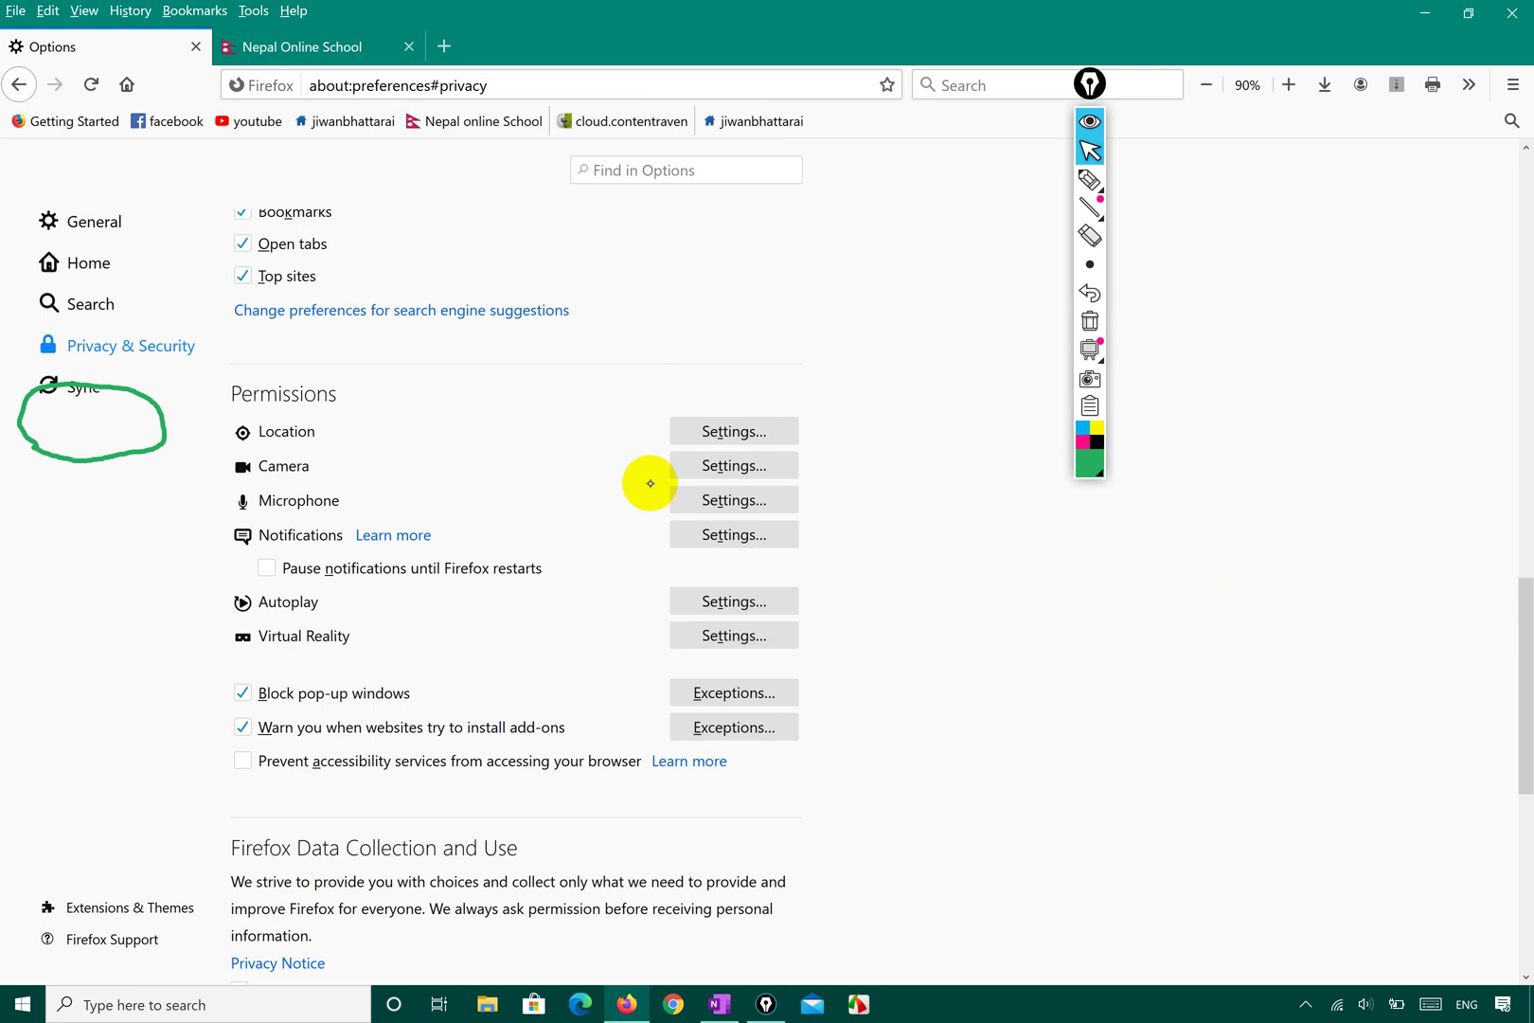
Open the Camera permission settings, select the nepalonlineschool.org entry, and collapse the annotation toolbar and move it clear of the dialog
left_click(734, 466)
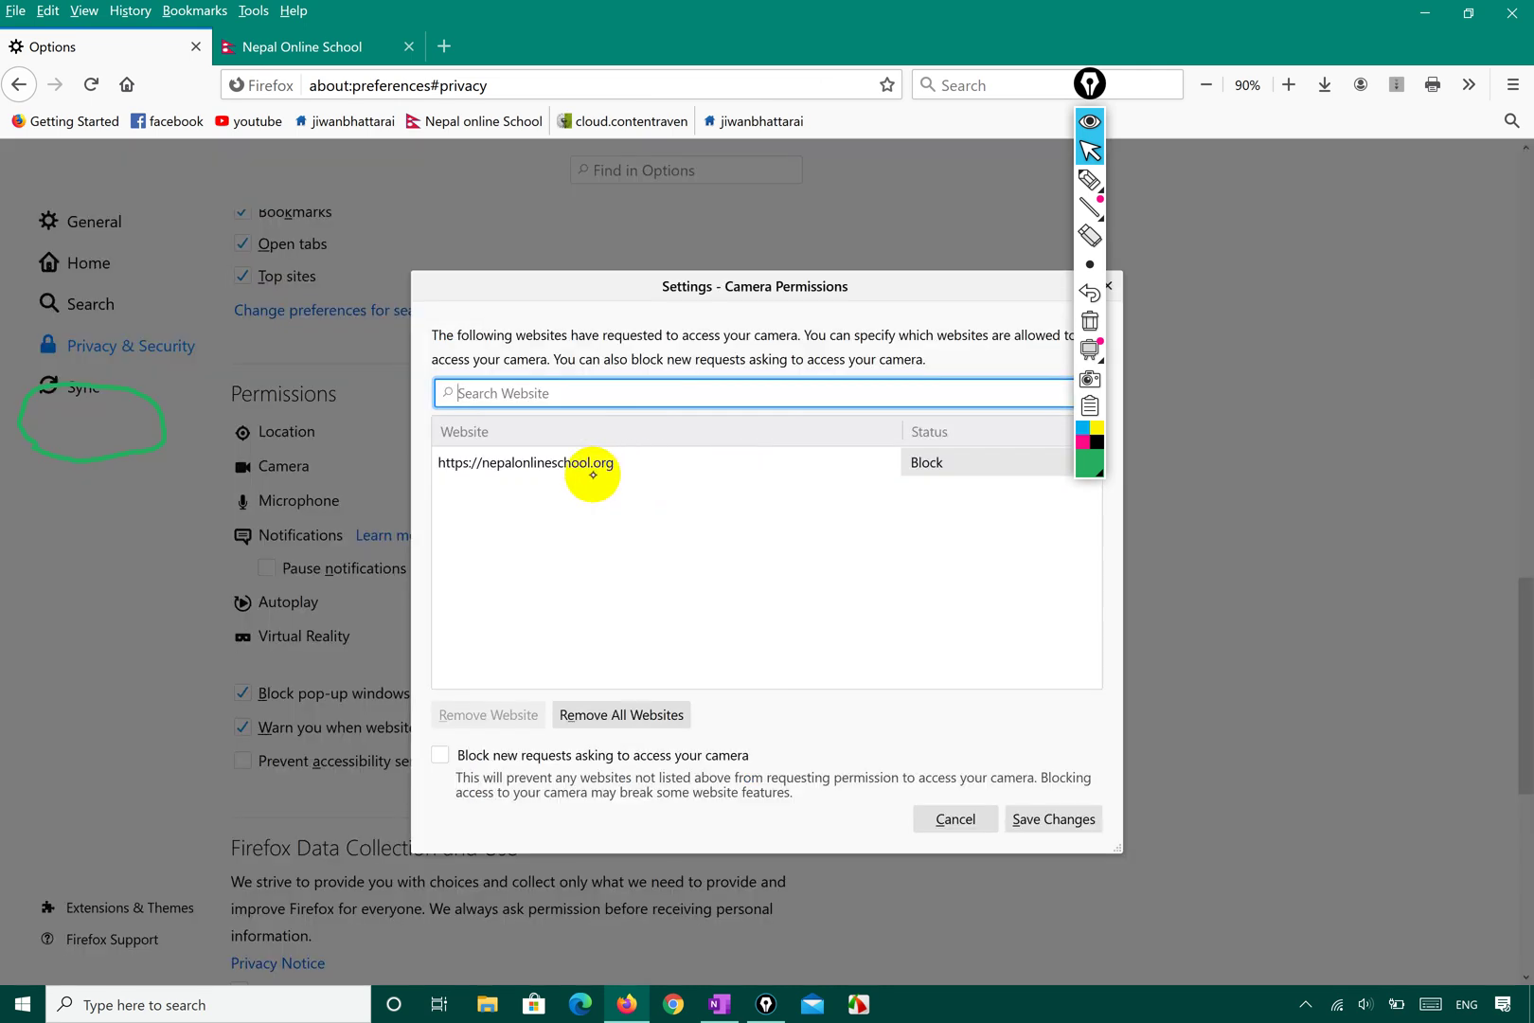
left_click(597, 462)
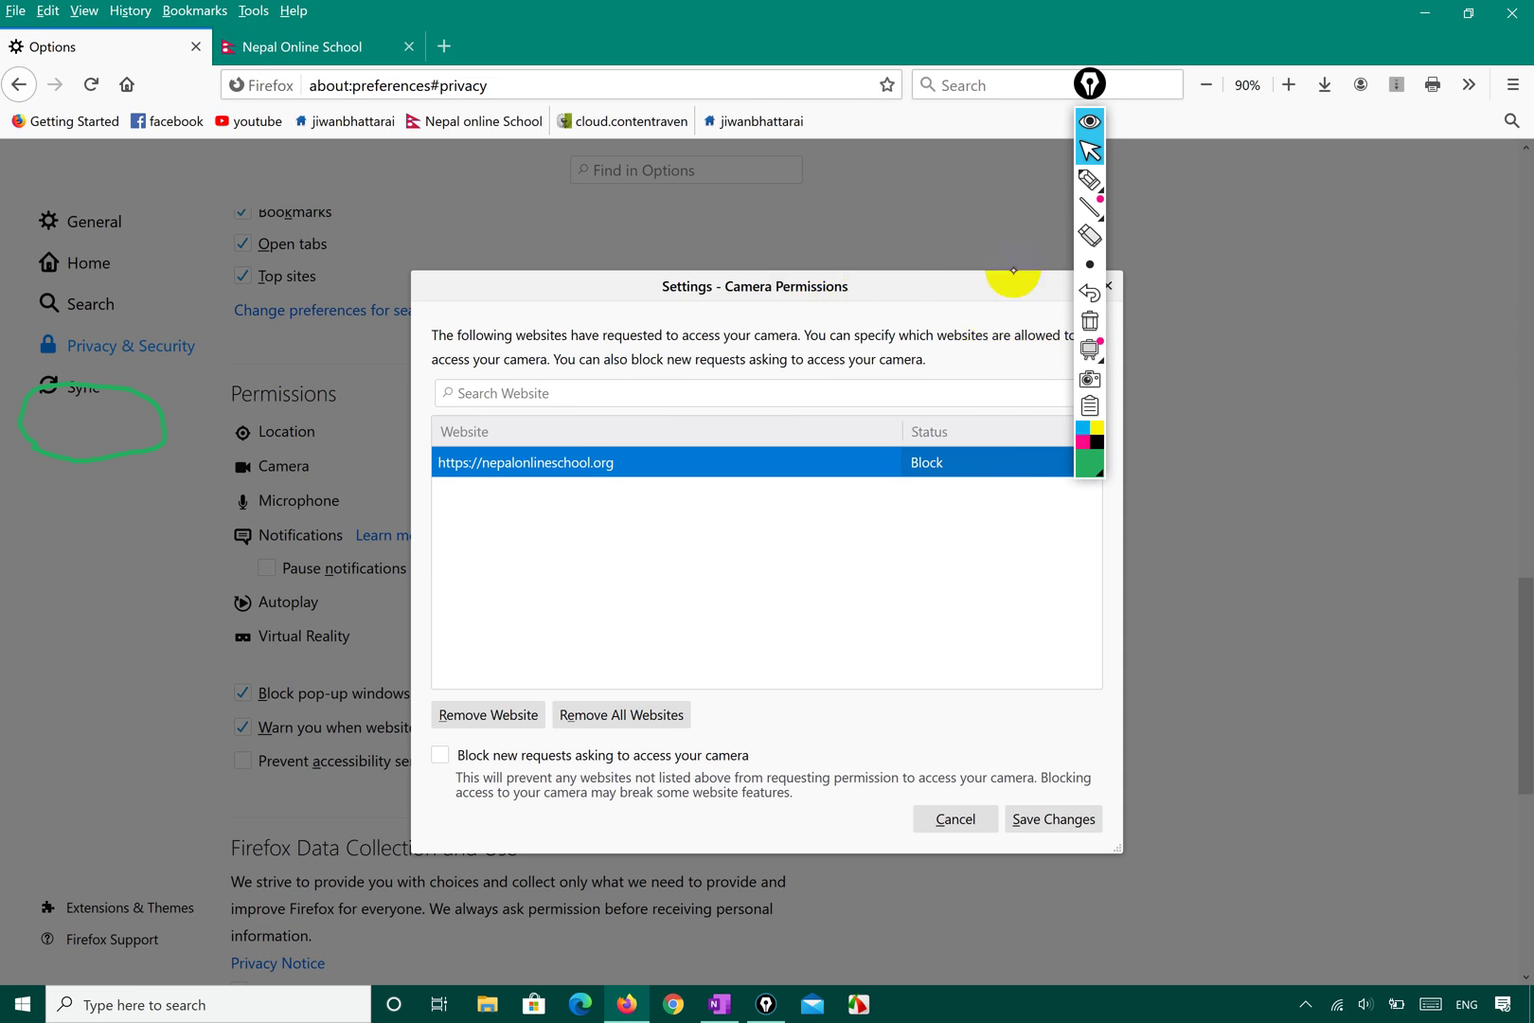
left_click(1089, 120)
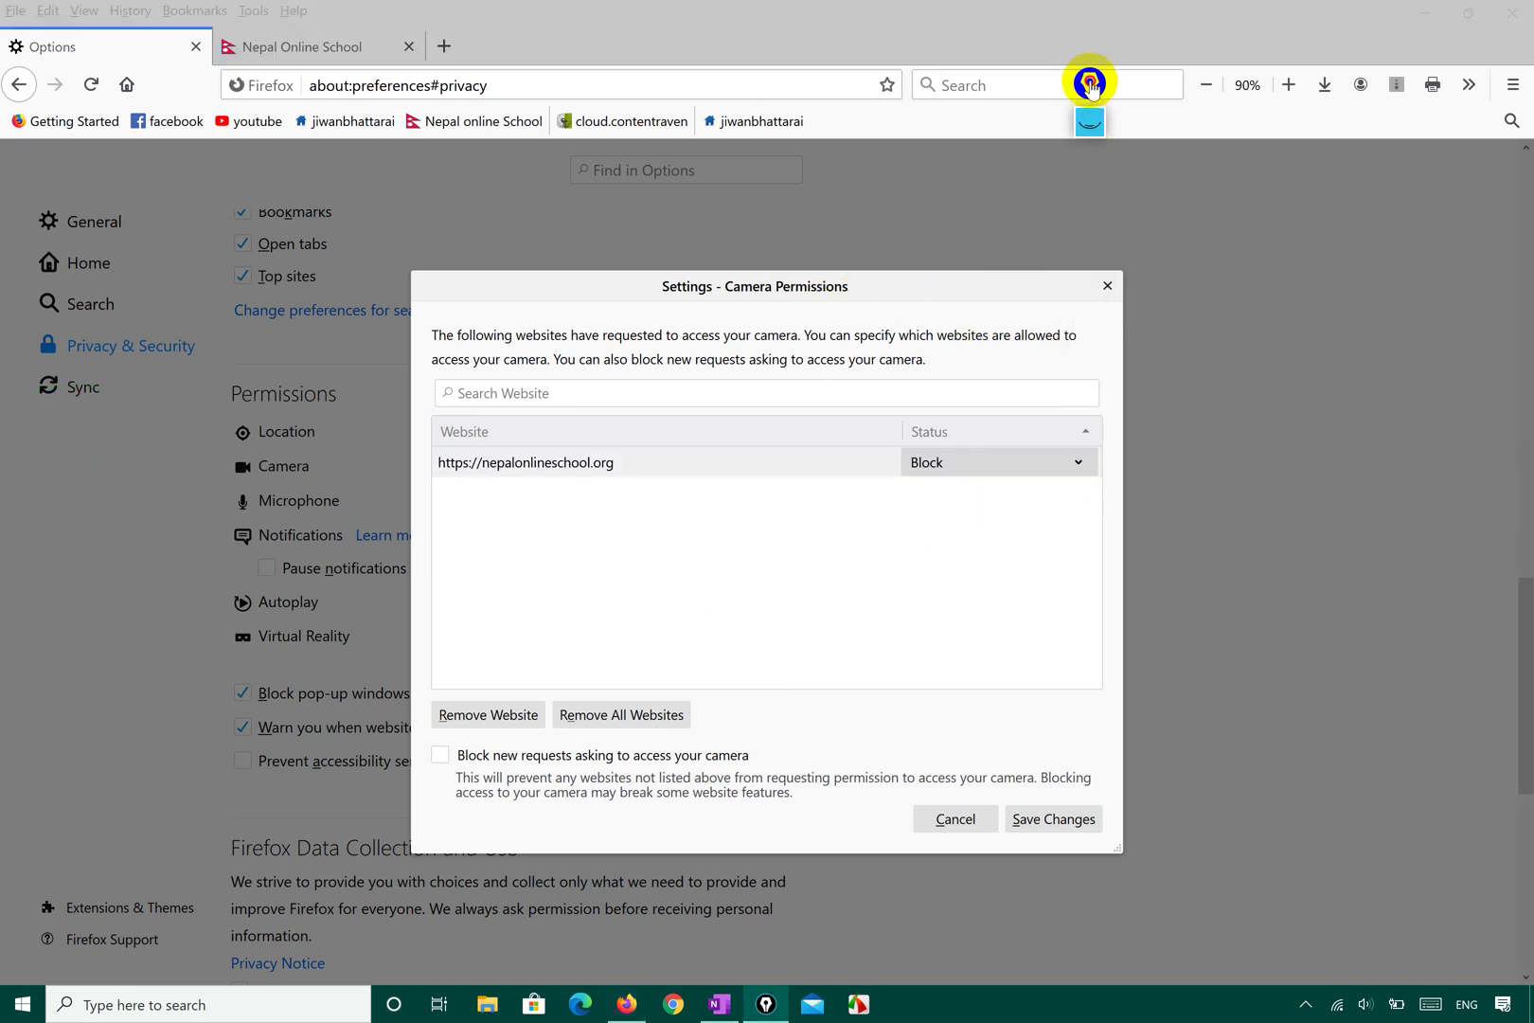
left_click_drag(1089, 84, 1333, 111)
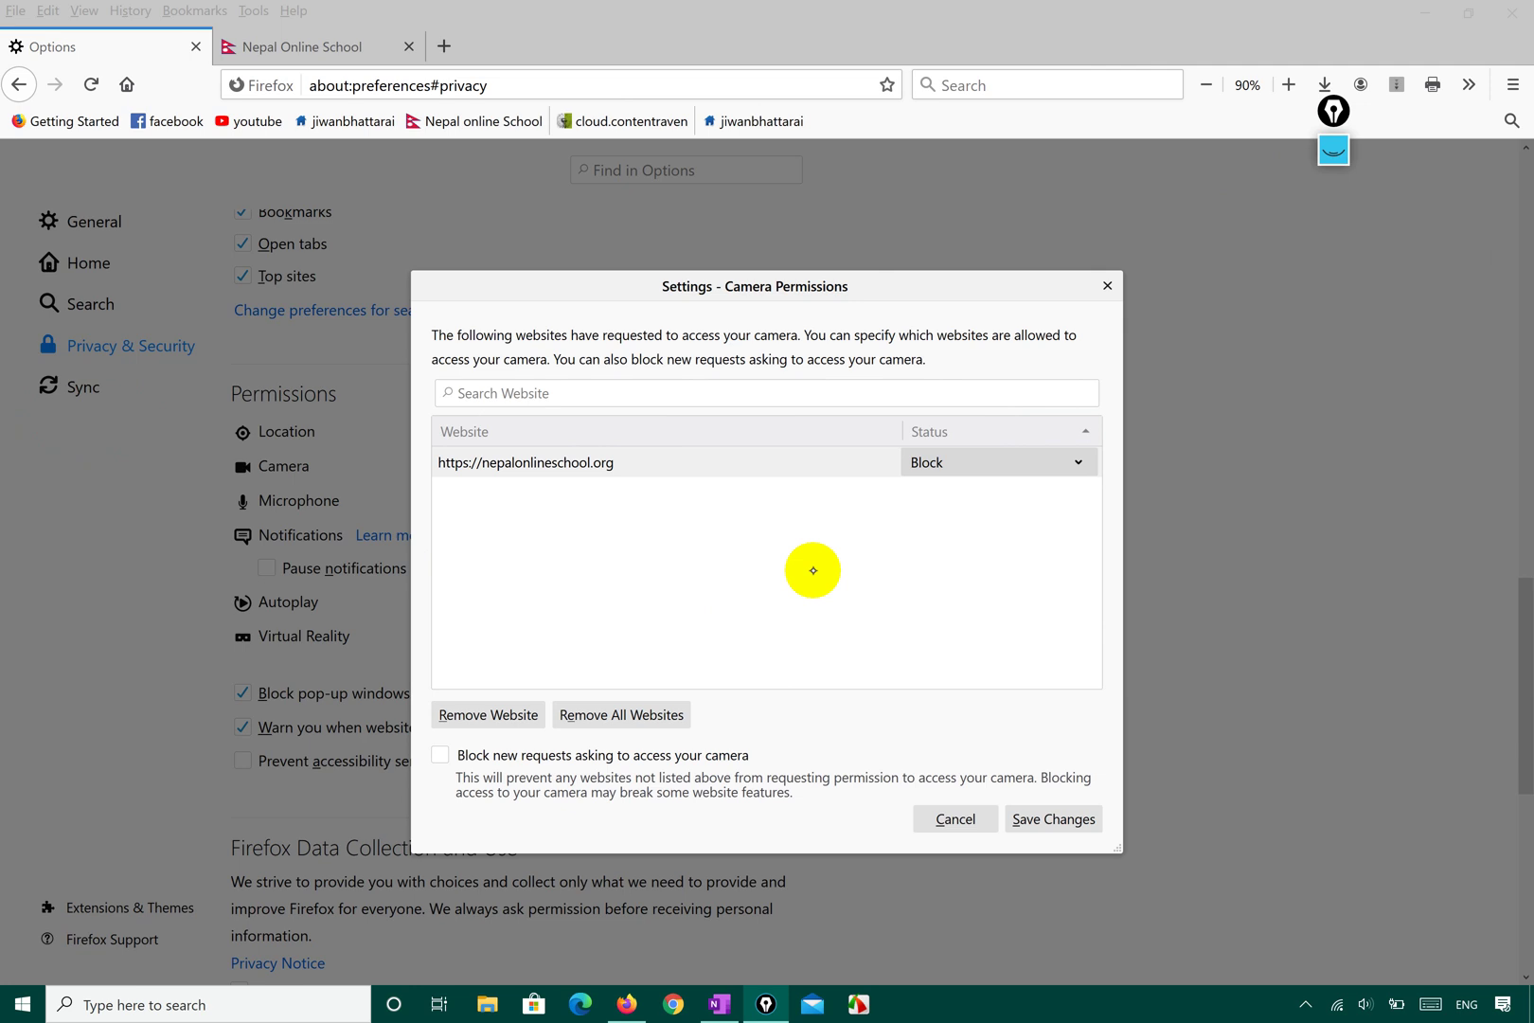
left_click(1079, 462)
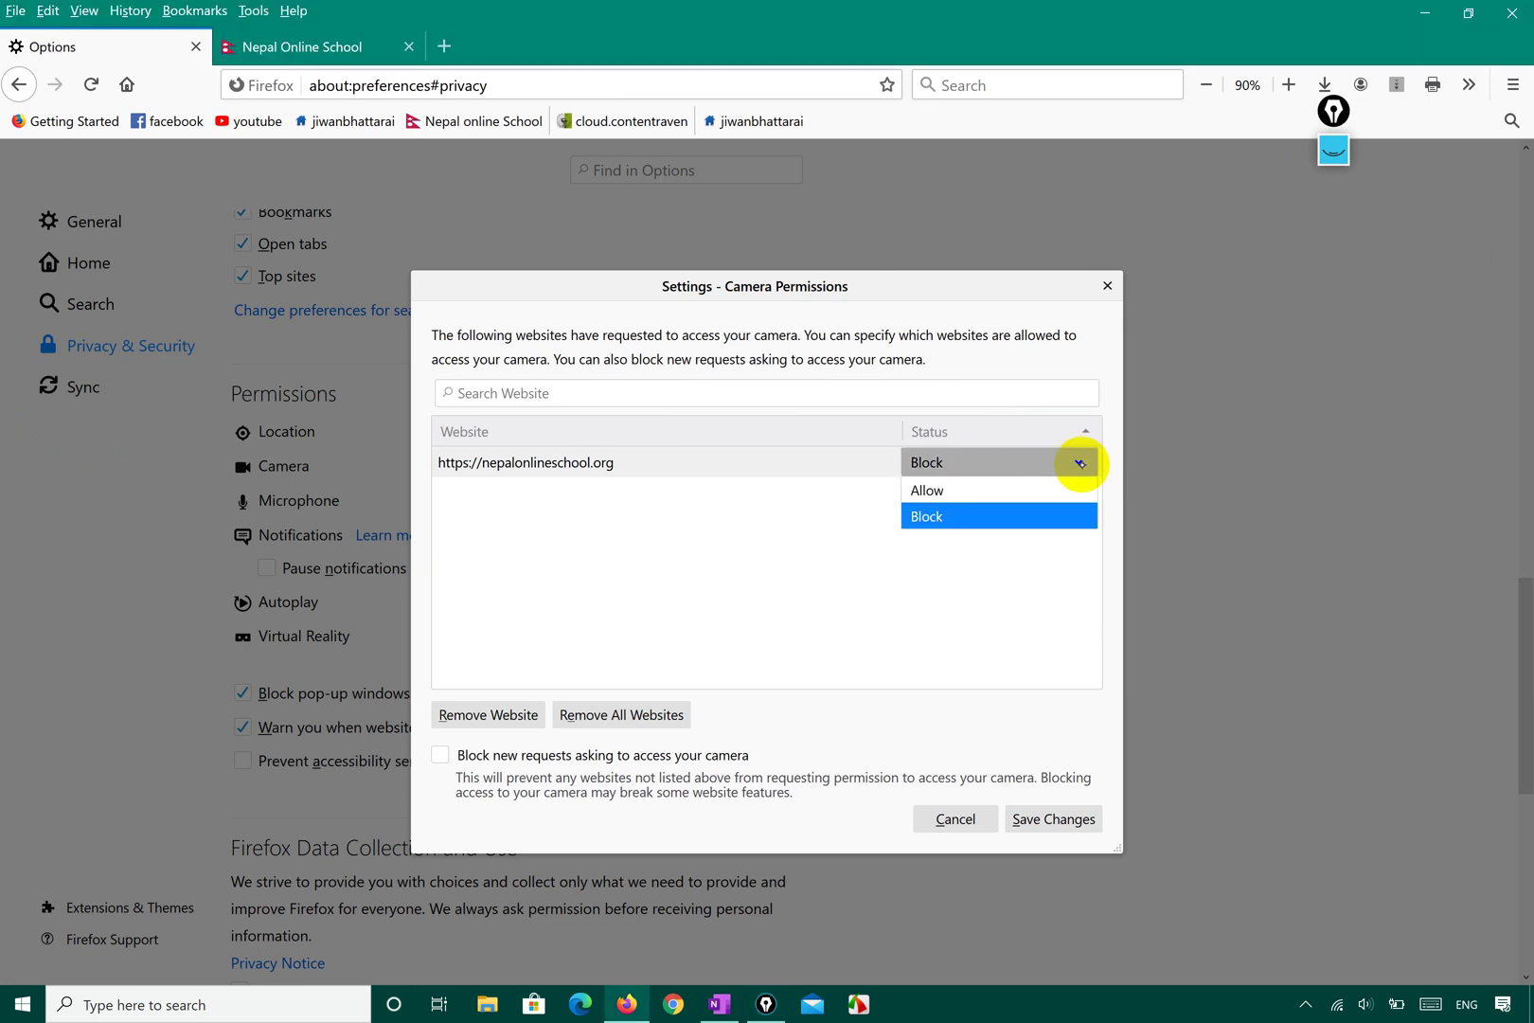
left_click(991, 491)
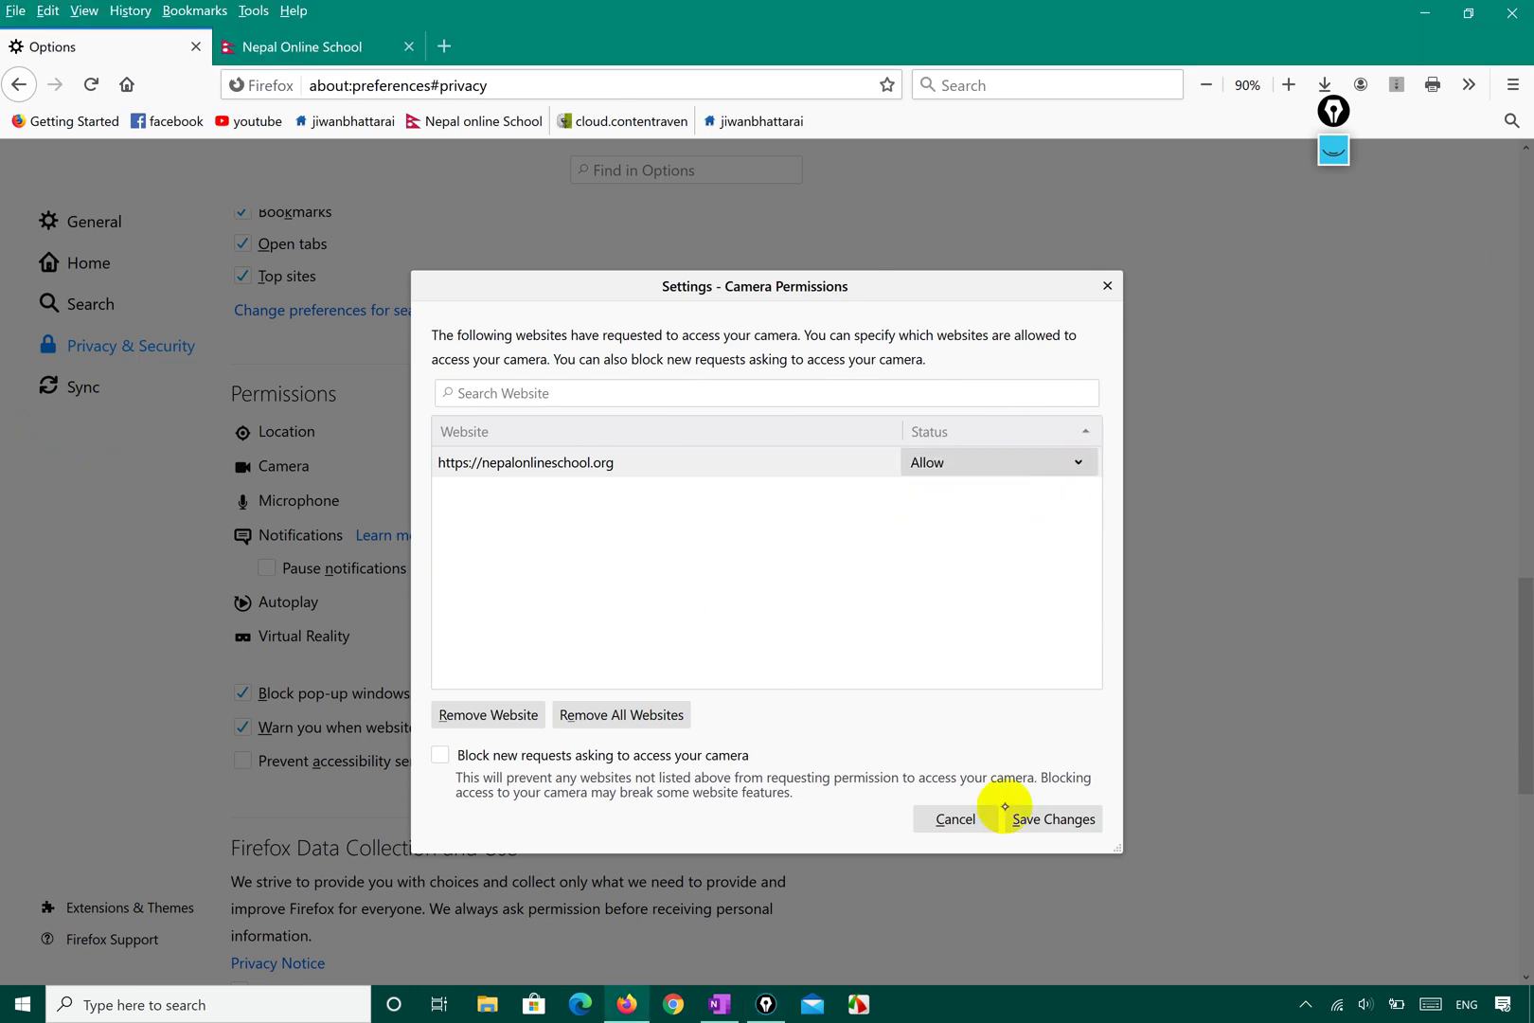
left_click(1066, 822)
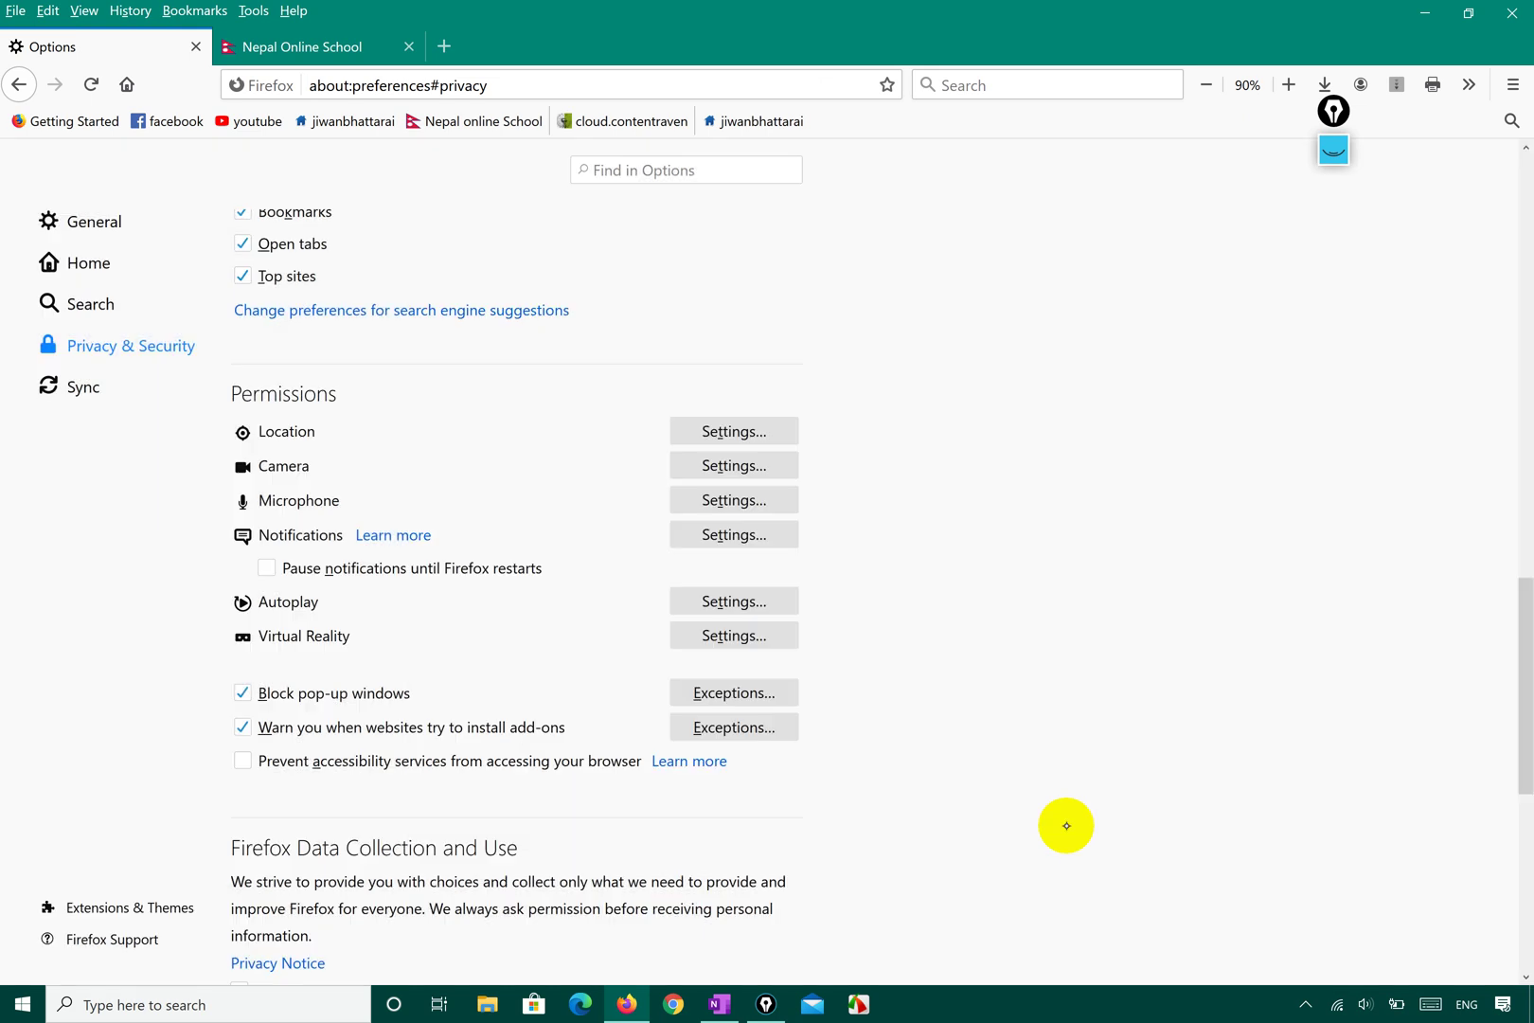
left_click(720, 466)
left_click(983, 460)
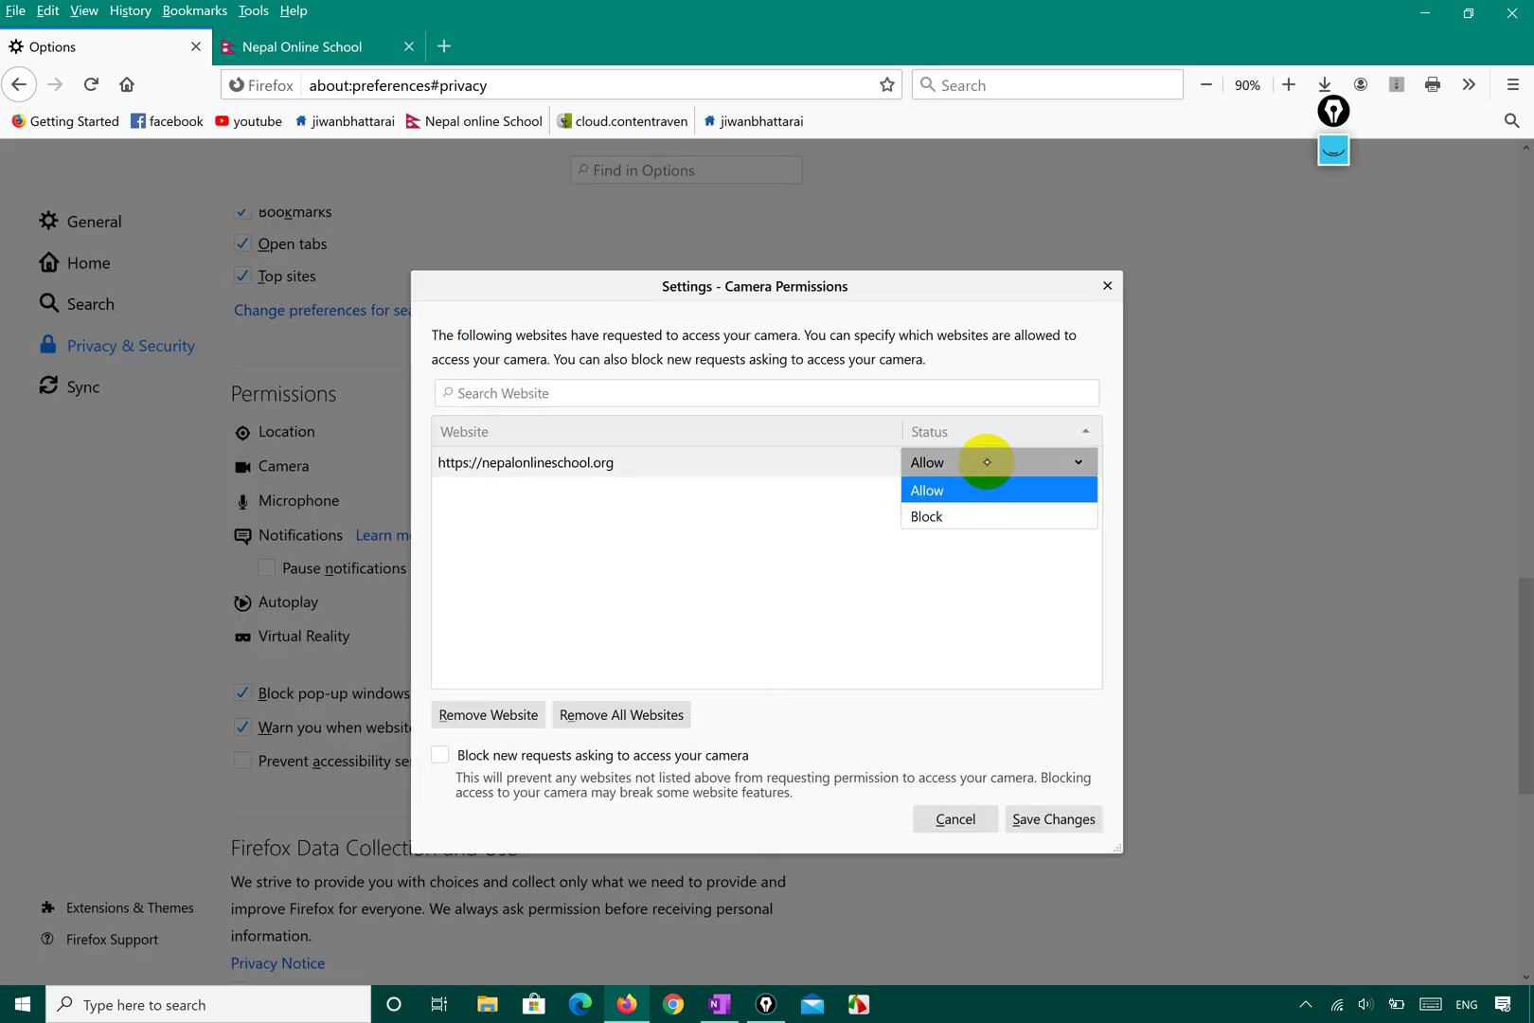
left_click(922, 516)
left_click(1051, 820)
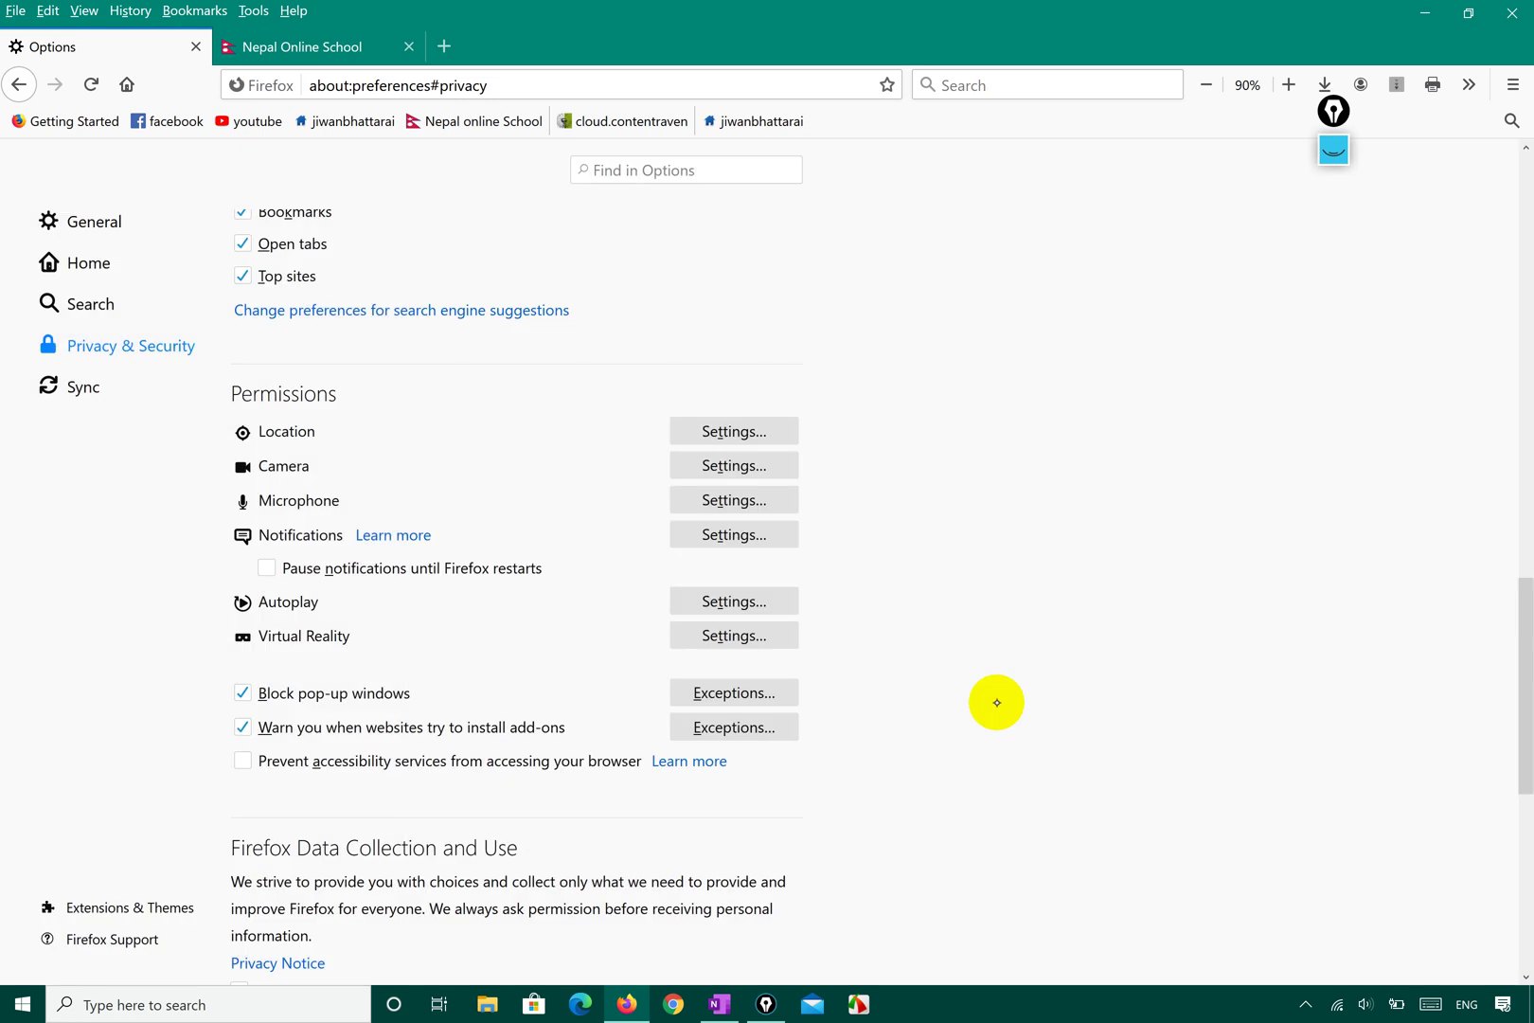
Switch to the Nepal Online School page, circle its web address in green ink, and leave drawing mode
left_click(325, 38)
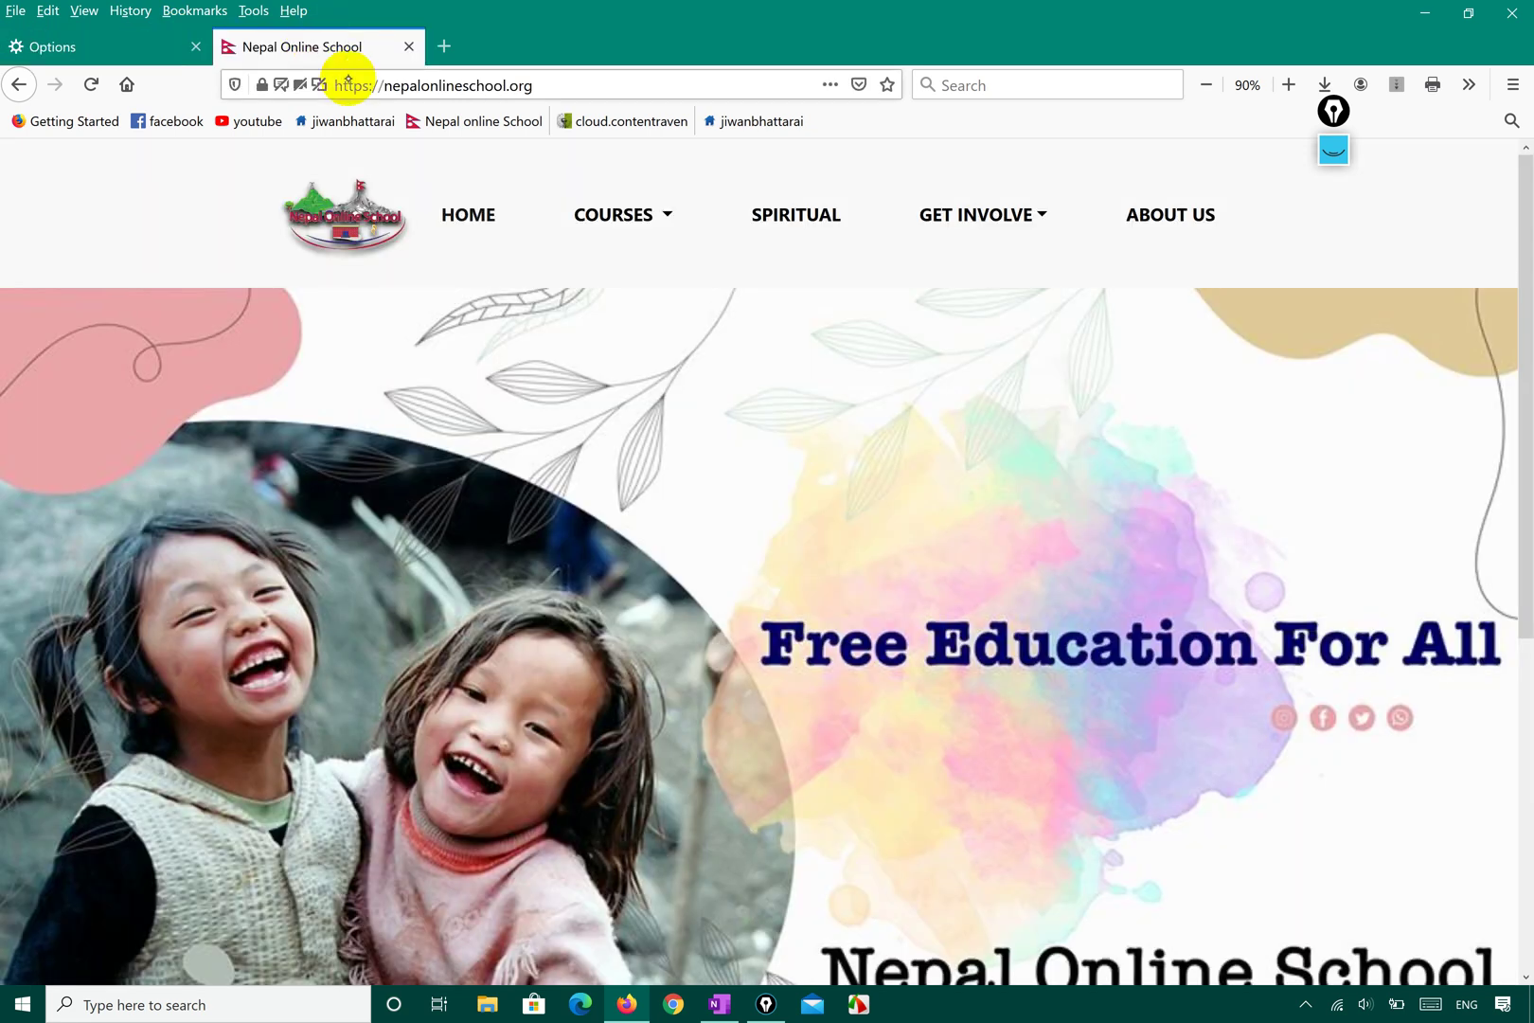
left_click(1333, 149)
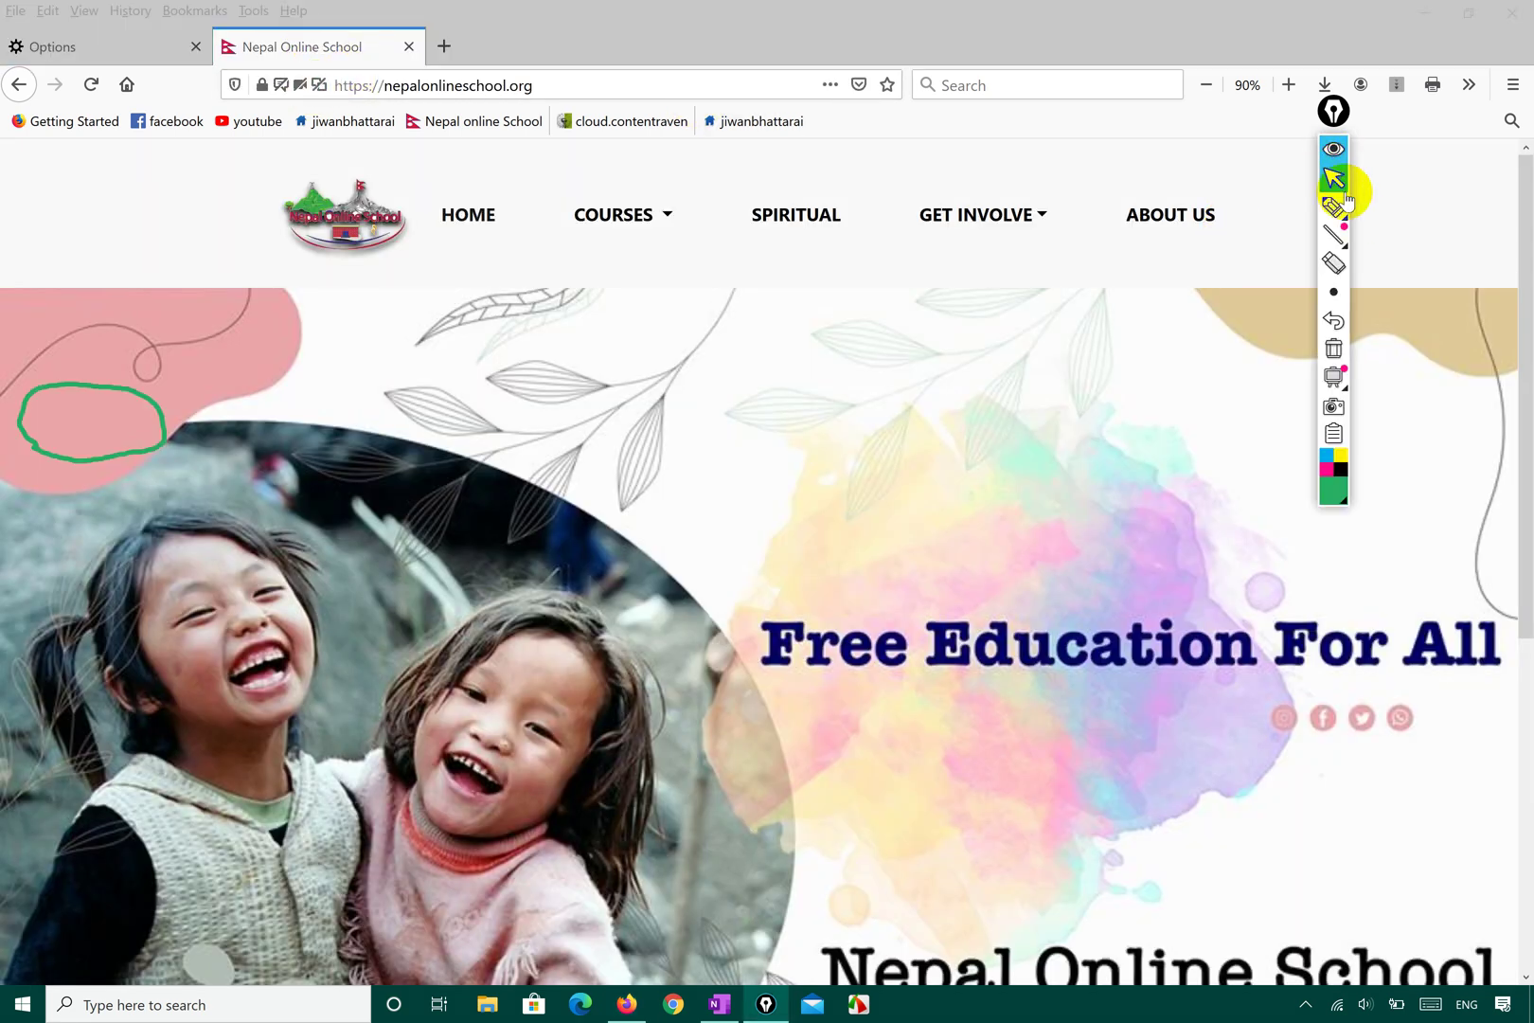
left_click(1333, 207)
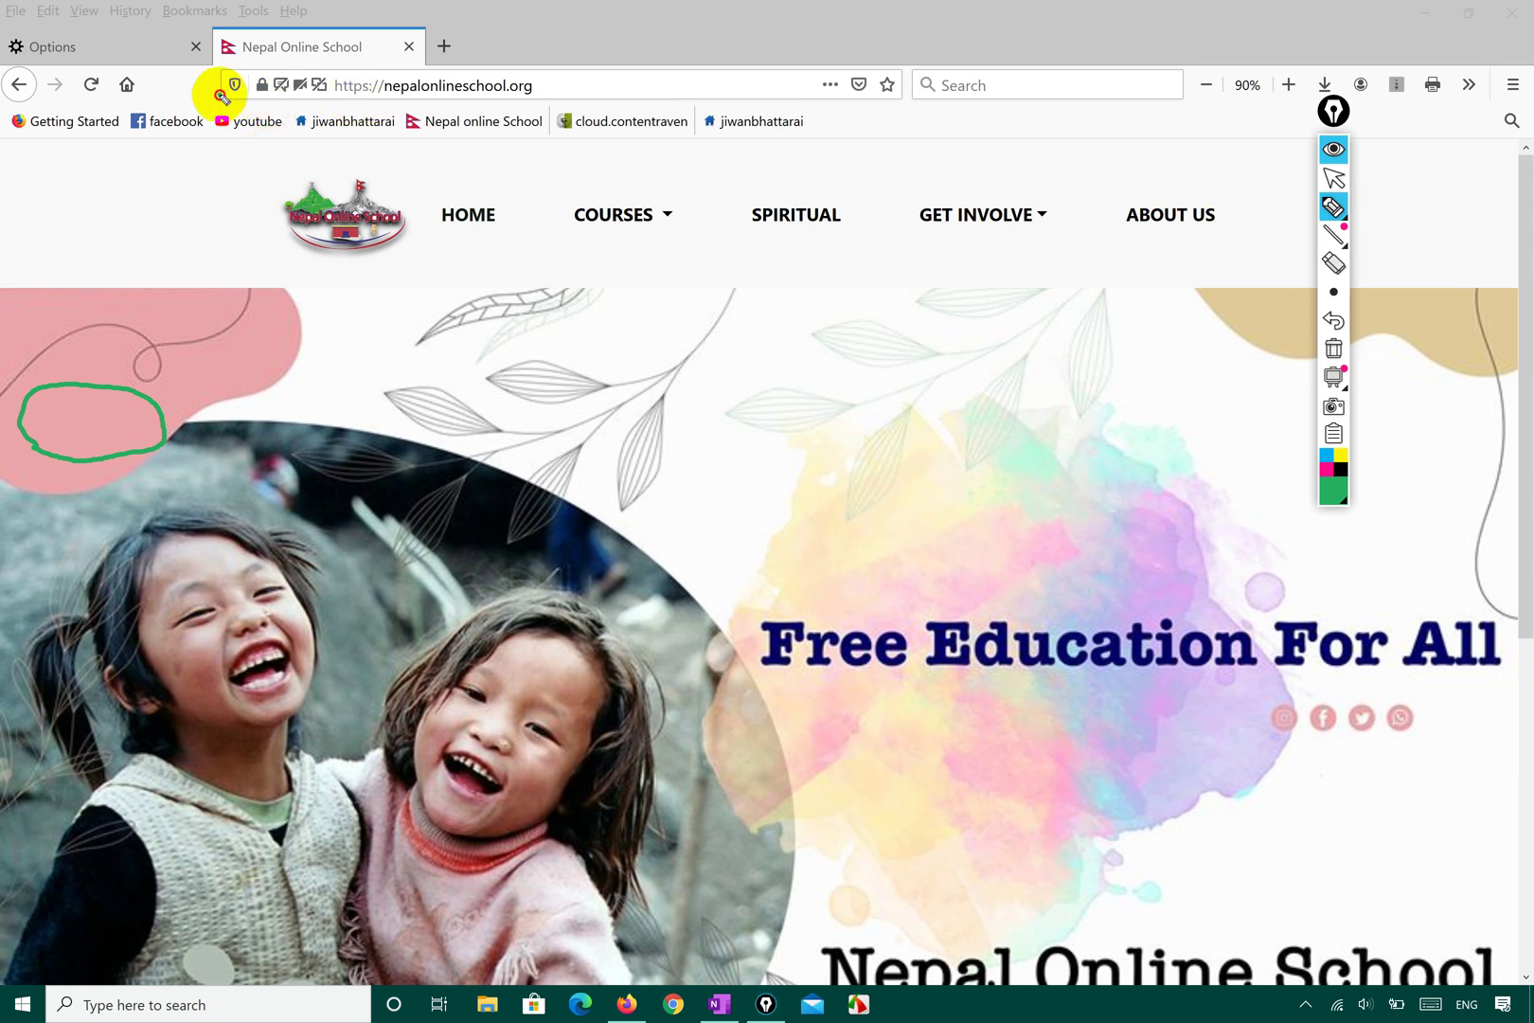
mouse_move(219, 93)
left_mouse_down()
mouse_move(398, 121)
mouse_move(557, 107)
mouse_move(449, 34)
mouse_move(239, 49)
mouse_move(219, 84)
left_mouse_up()
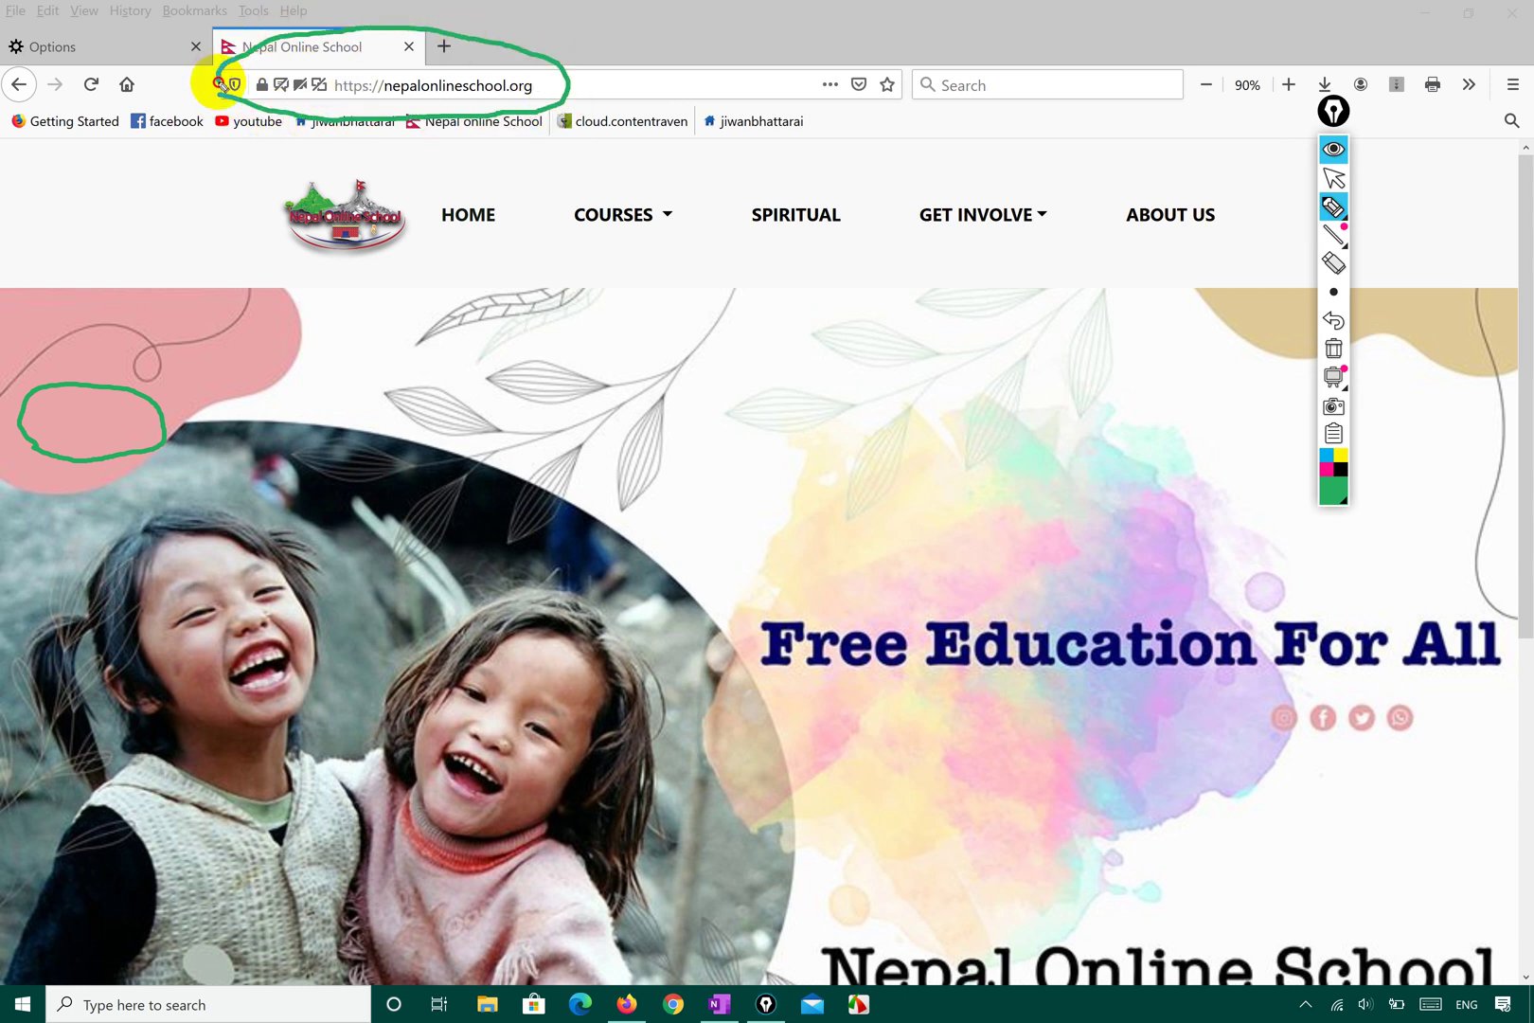
left_click(1334, 178)
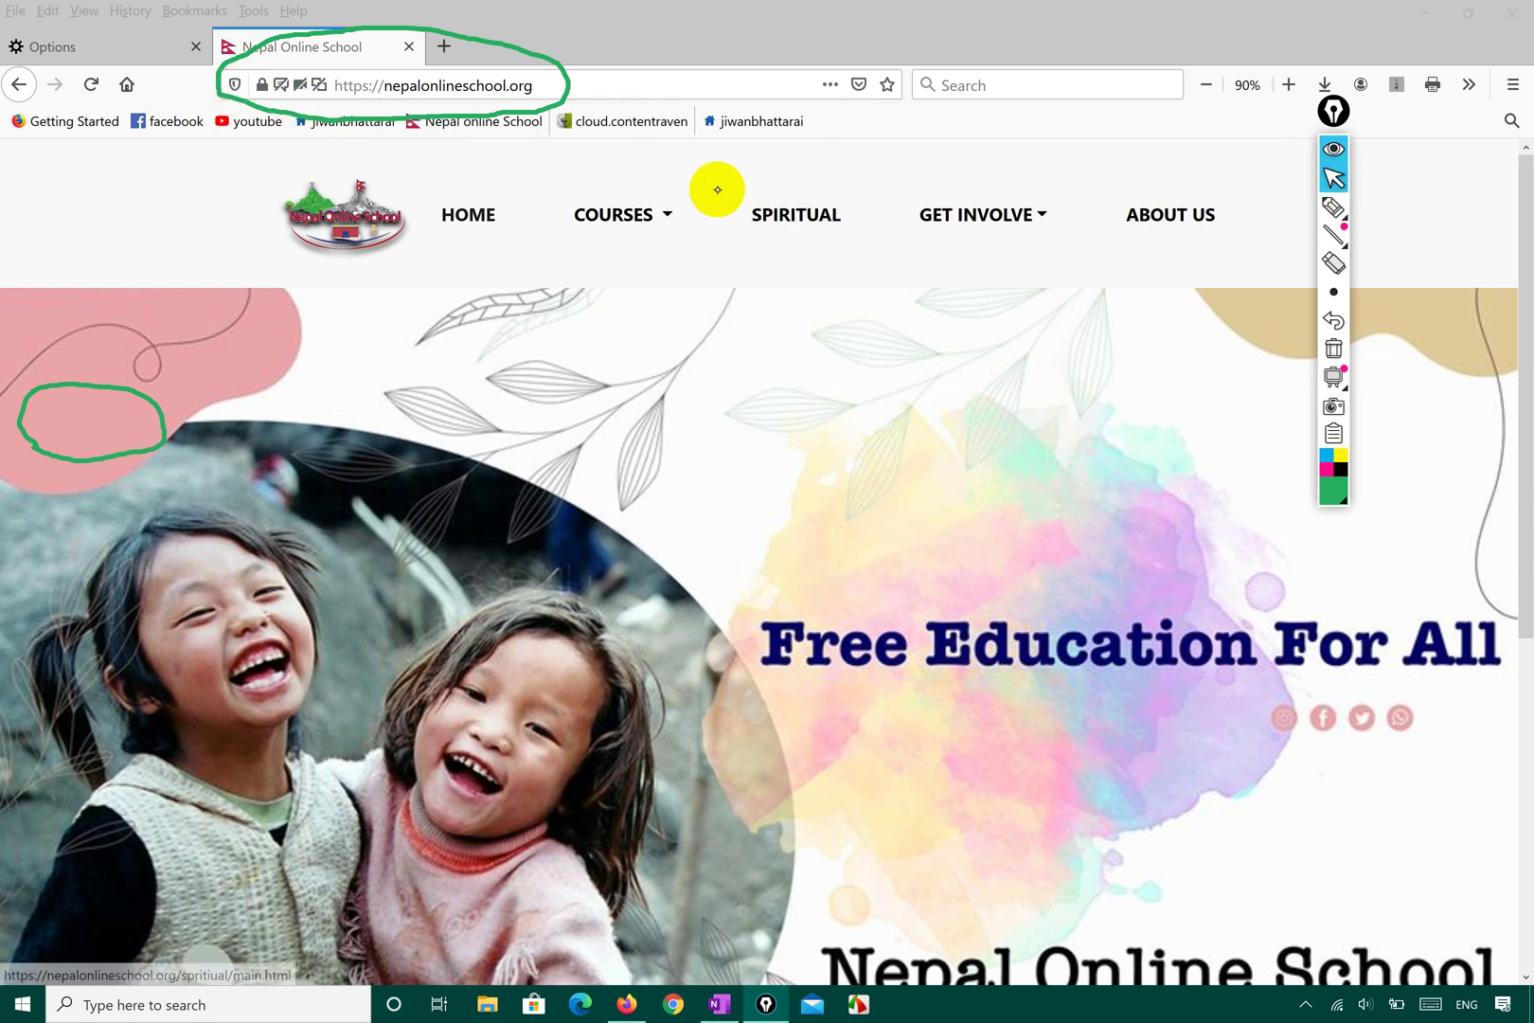
Zoom the page to 110%, circle the blocked-permission icons beside the web address in green ink, and leave drawing mode
key("ctrl+plus")
key("ctrl+plus")
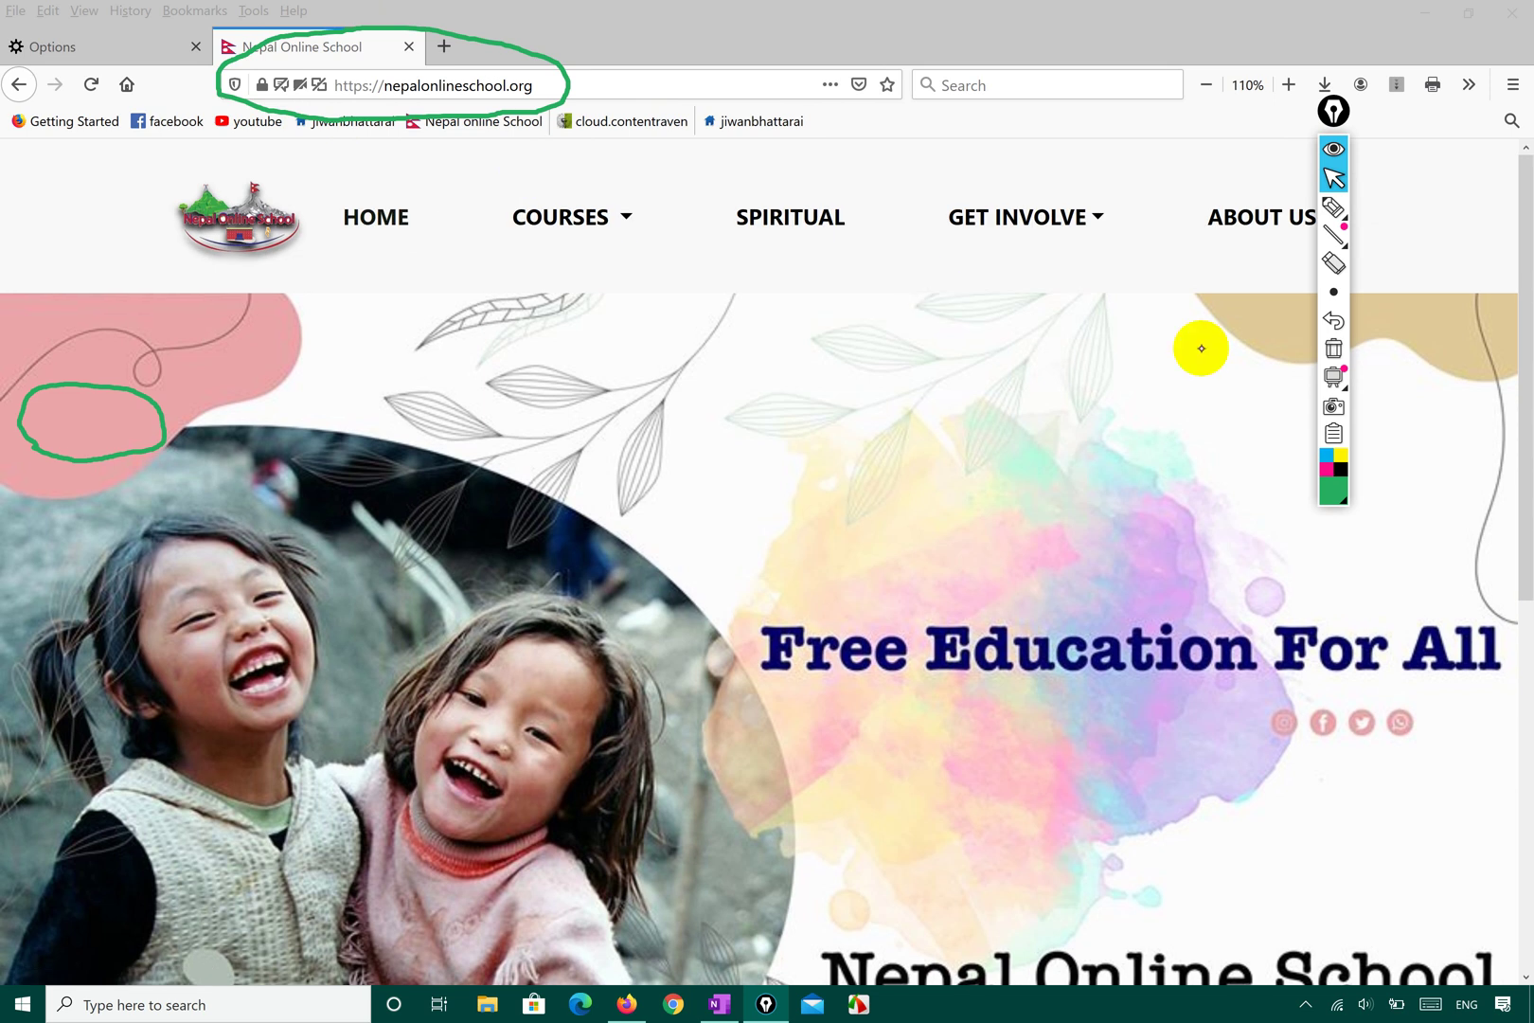
left_click(1333, 207)
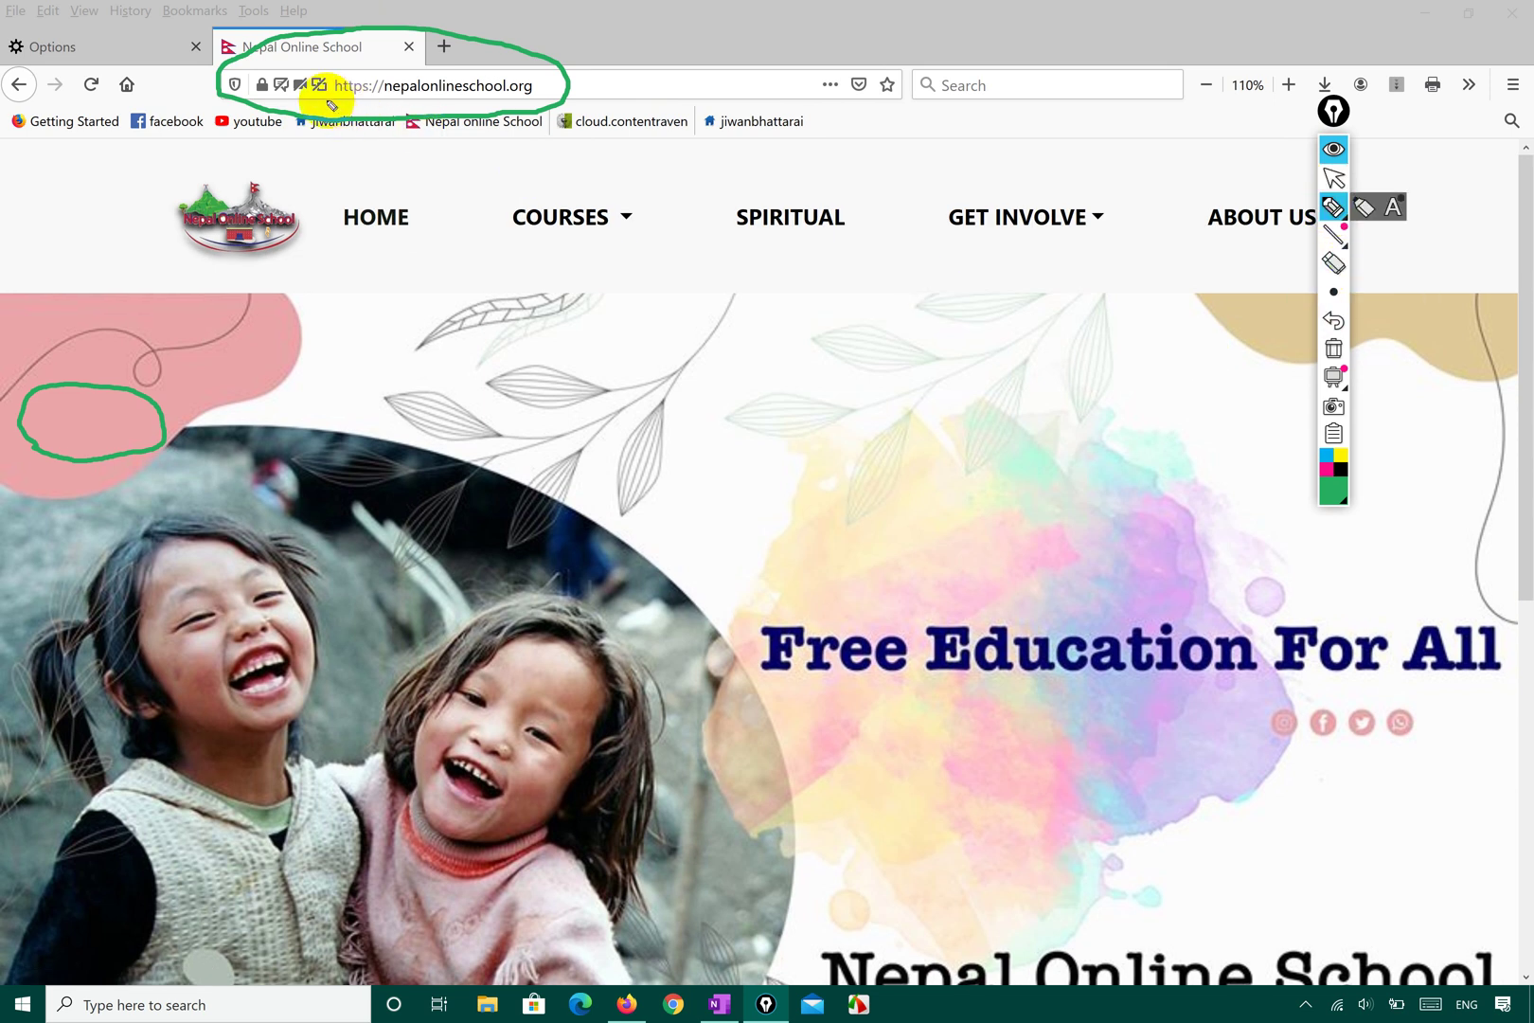
mouse_move(301, 85)
left_mouse_down()
mouse_move(335, 55)
mouse_move(267, 68)
mouse_move(262, 95)
mouse_move(342, 90)
mouse_move(320, 34)
mouse_move(258, 83)
left_mouse_up()
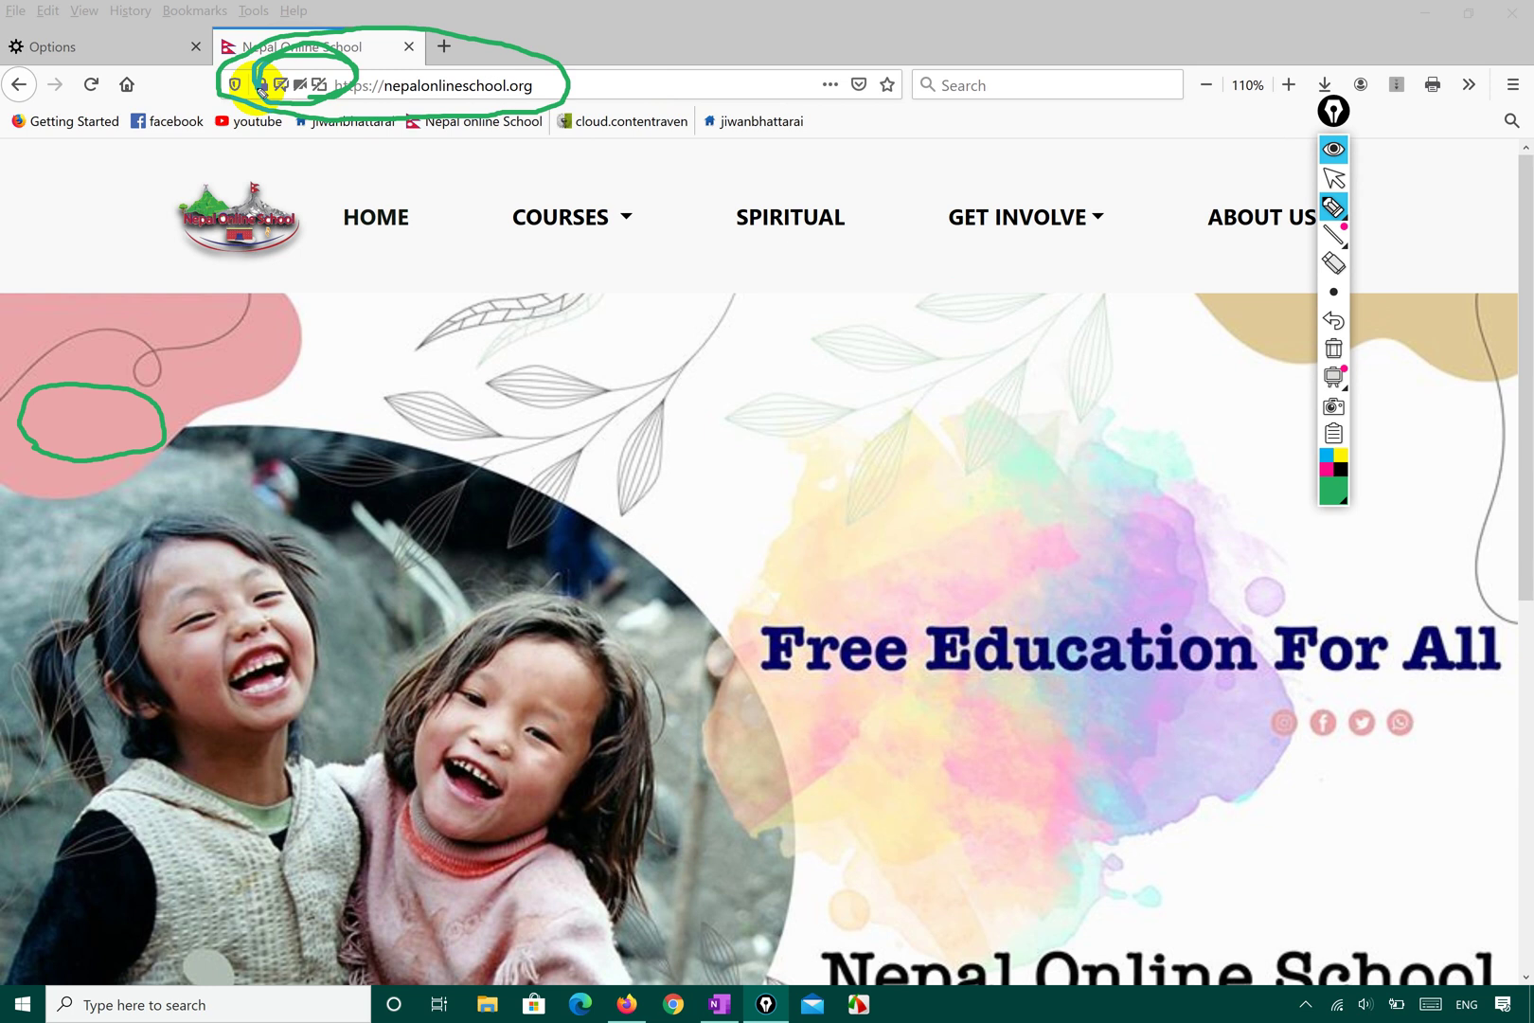
left_click(1334, 178)
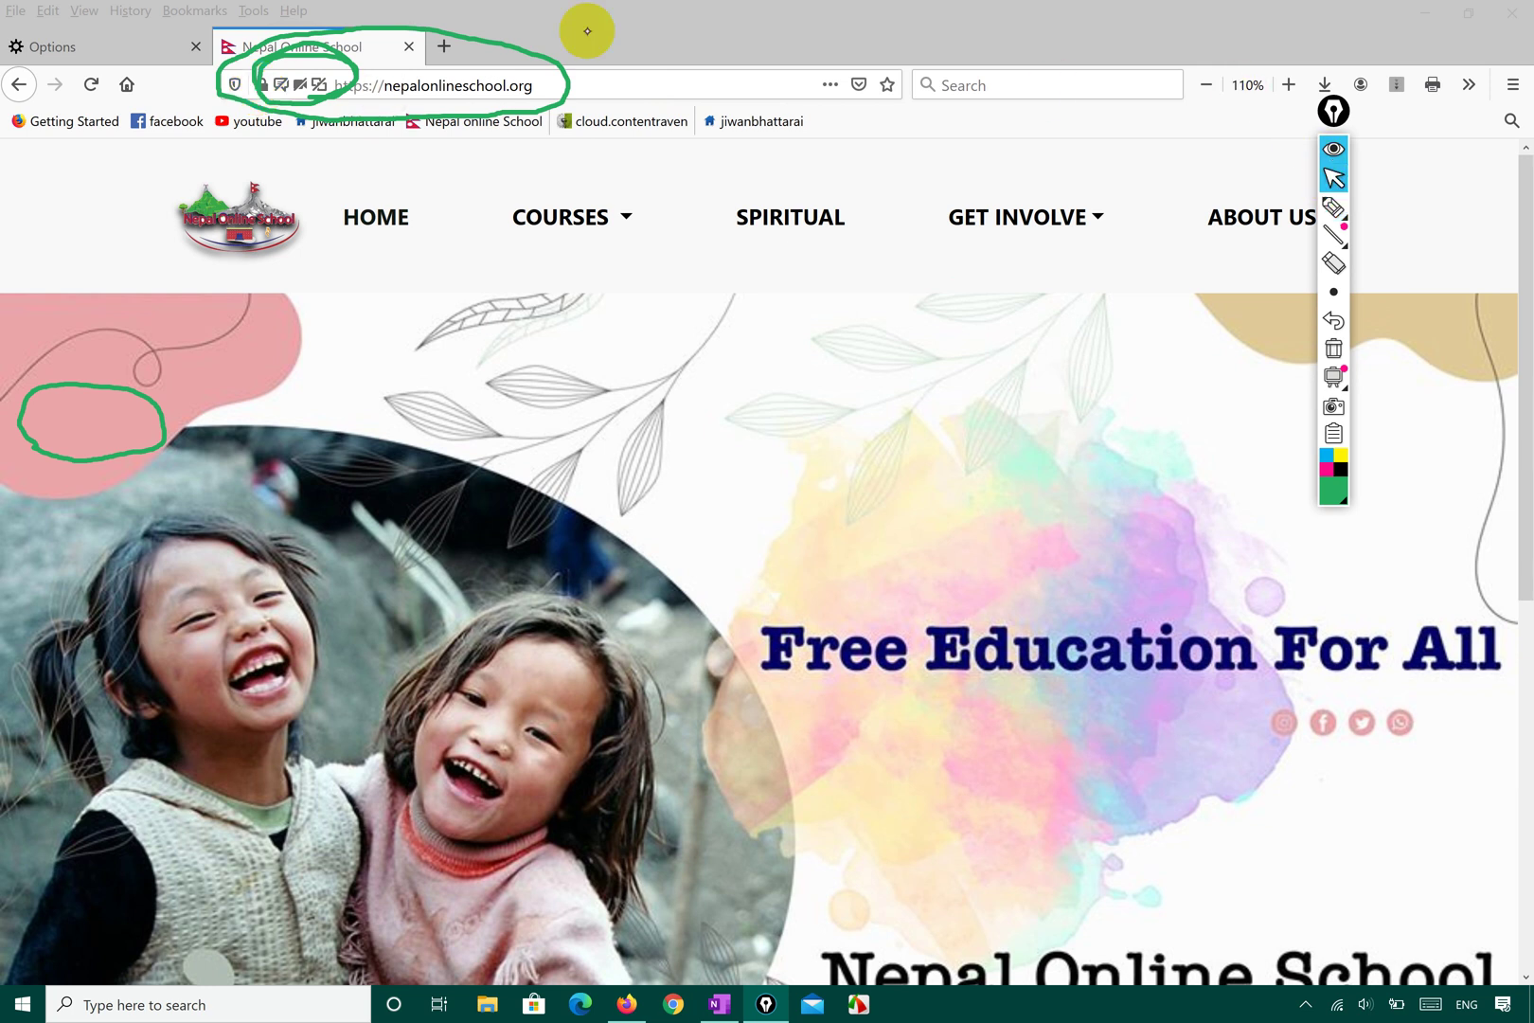
Open YouTube in a new tab and clear all ink annotations from the screen
left_click(442, 47)
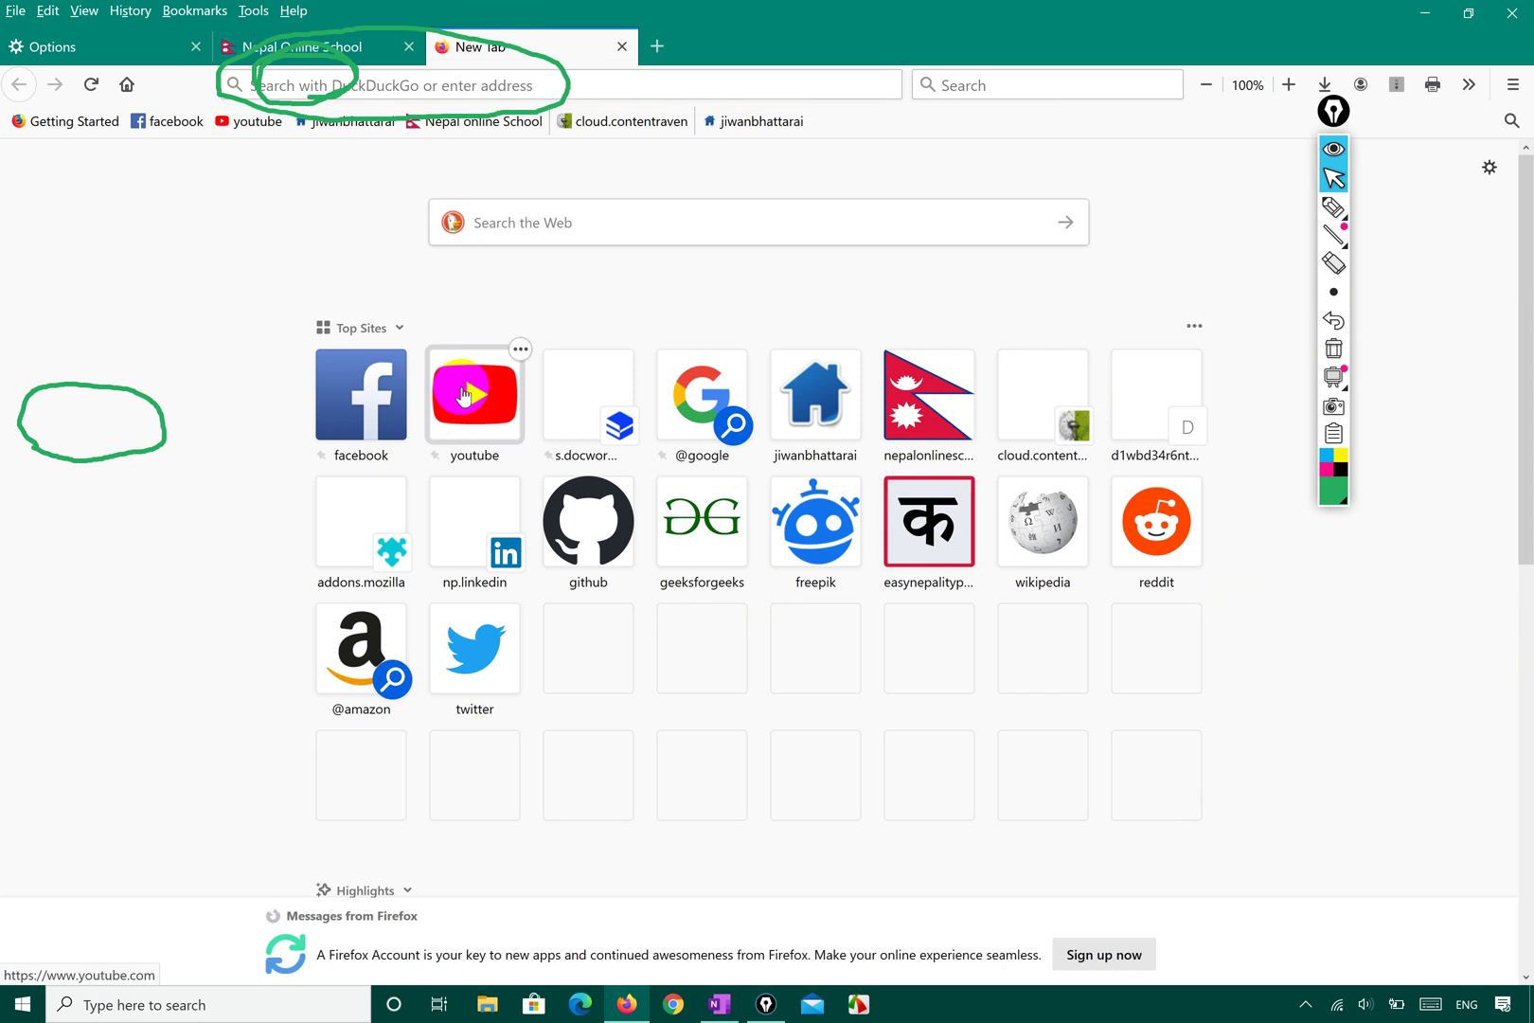
left_click(464, 396)
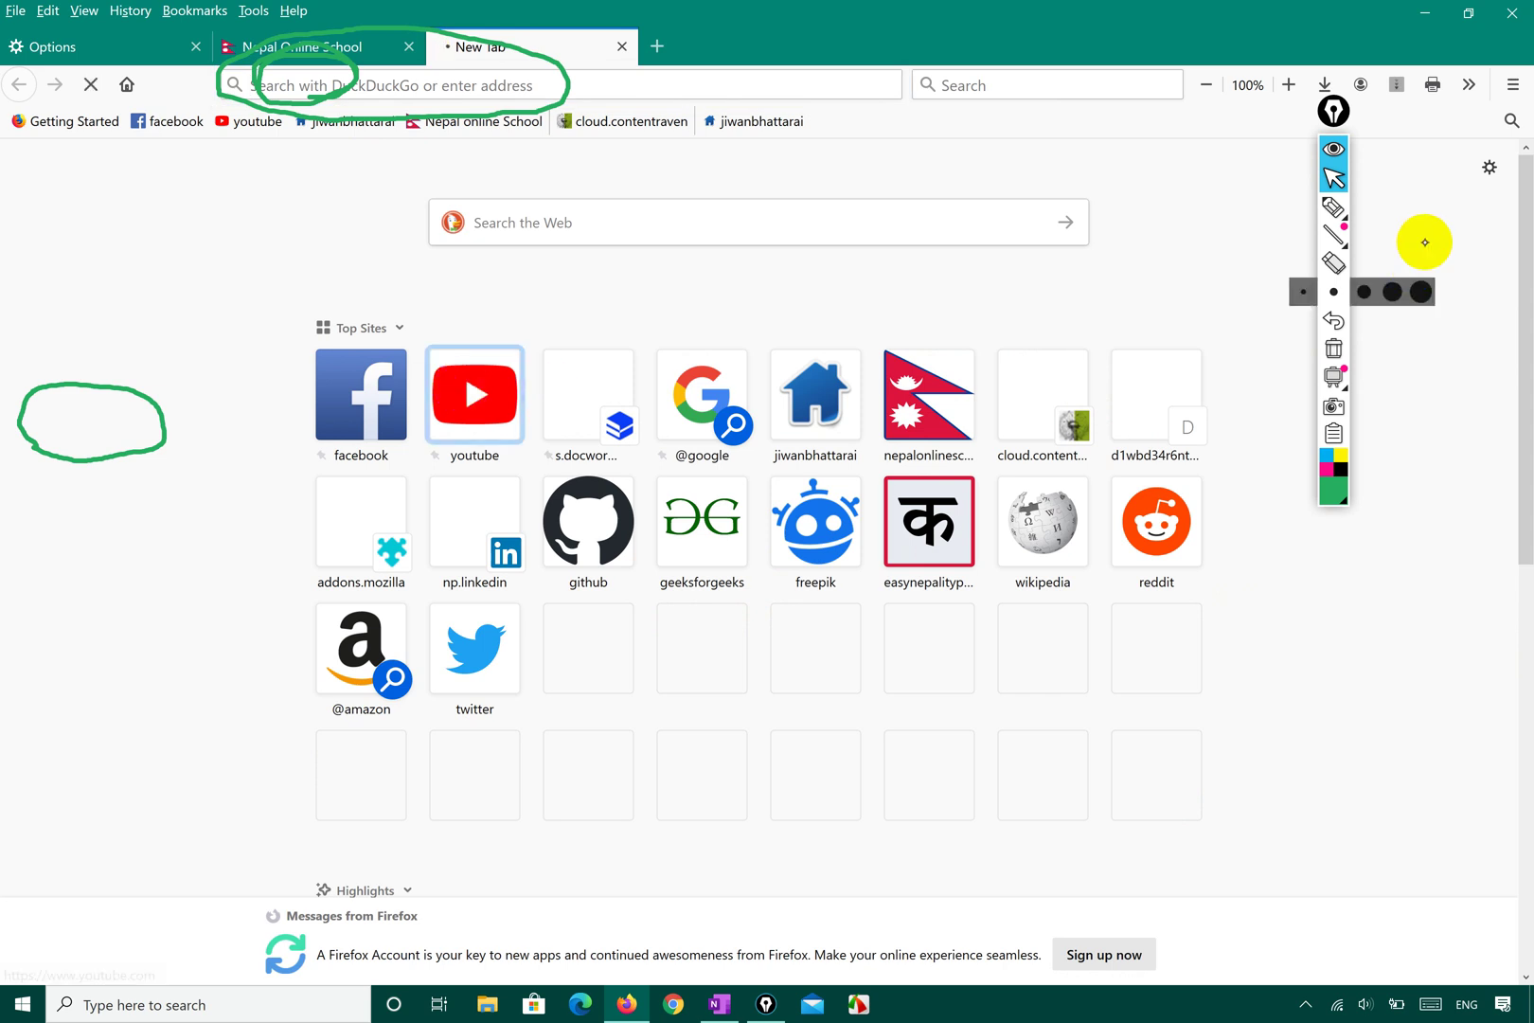
left_click(1333, 347)
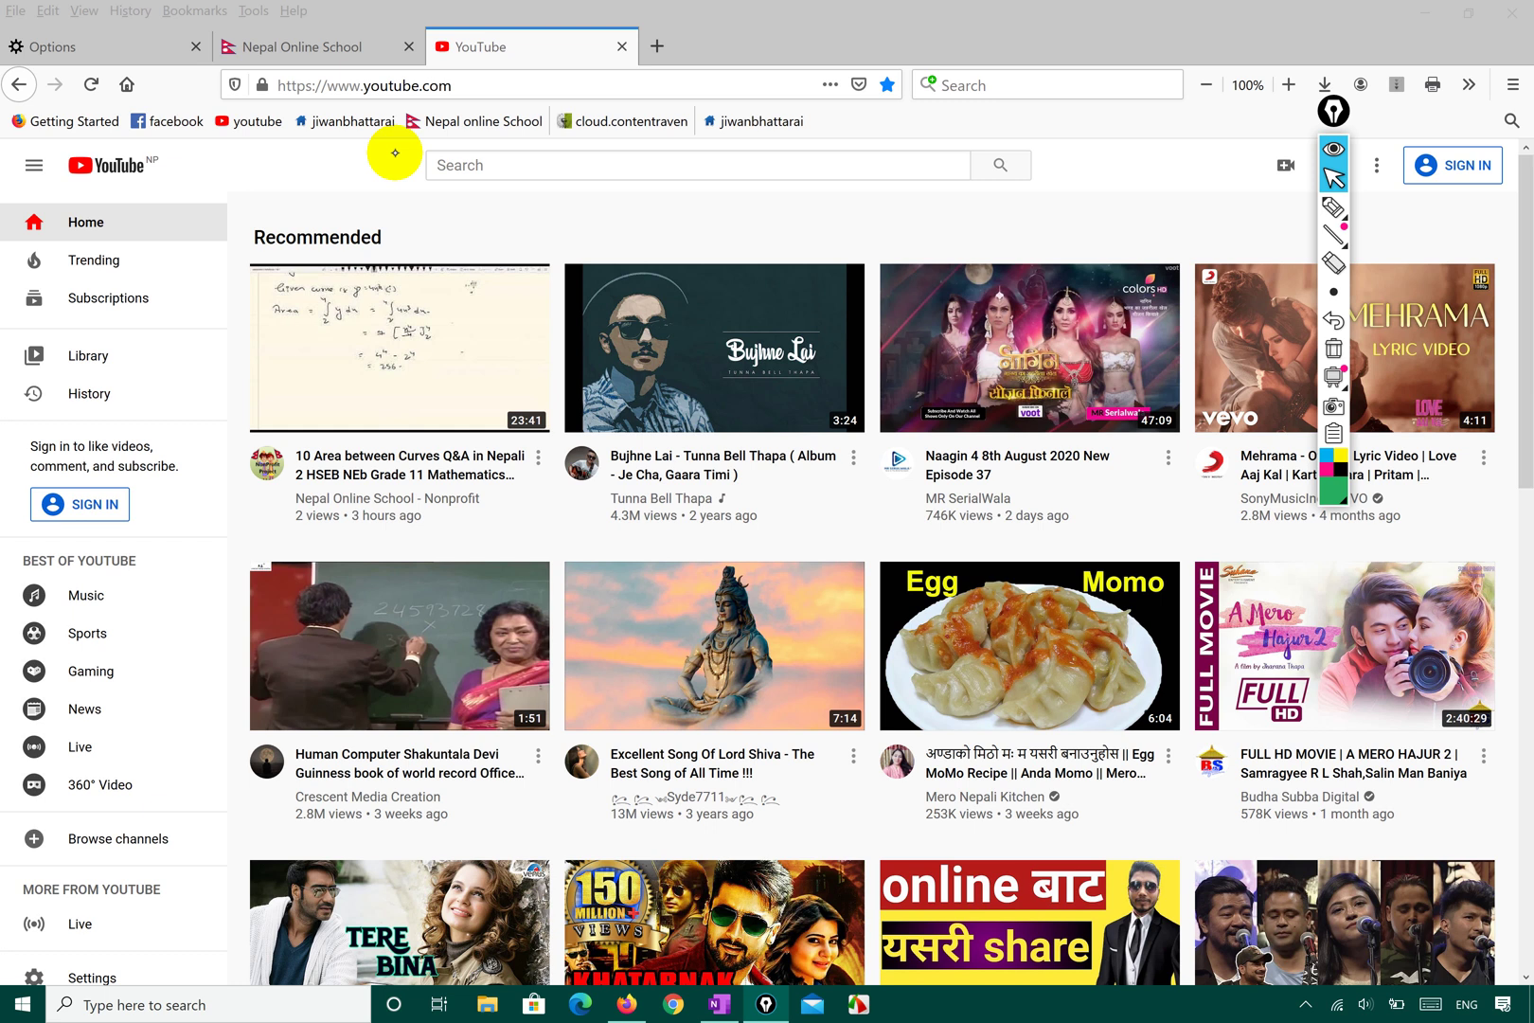
Examine YouTube's site information and compare its address bar icons with those of the Nepal Online School page
left_click(262, 85)
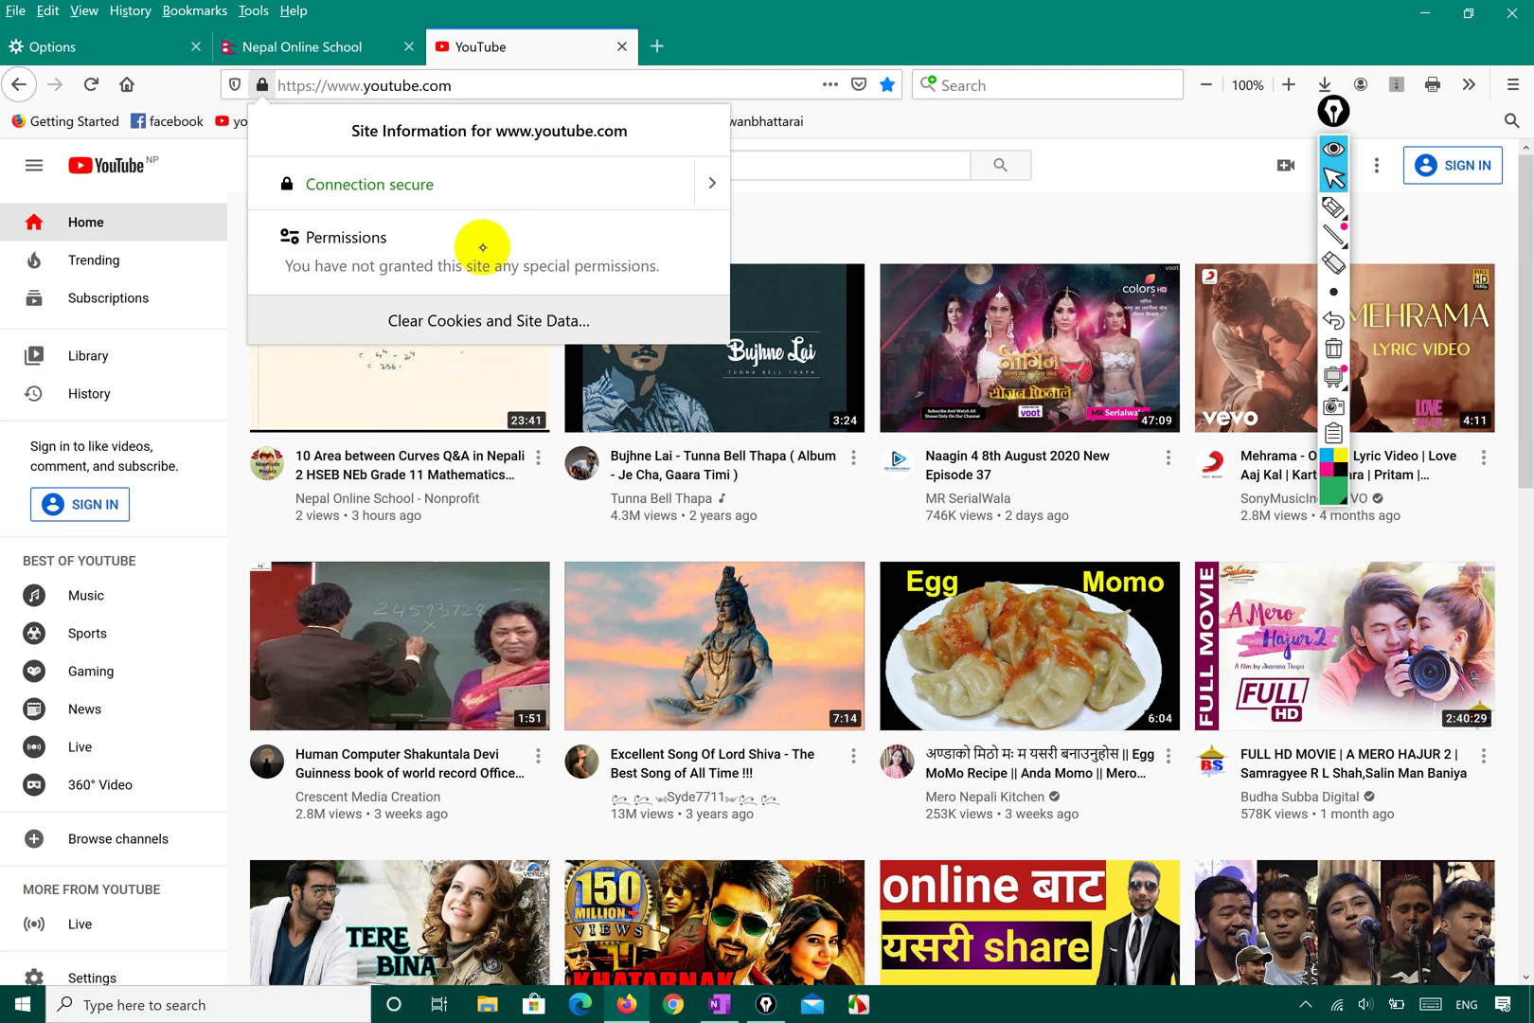
left_click(568, 84)
double_click(334, 85)
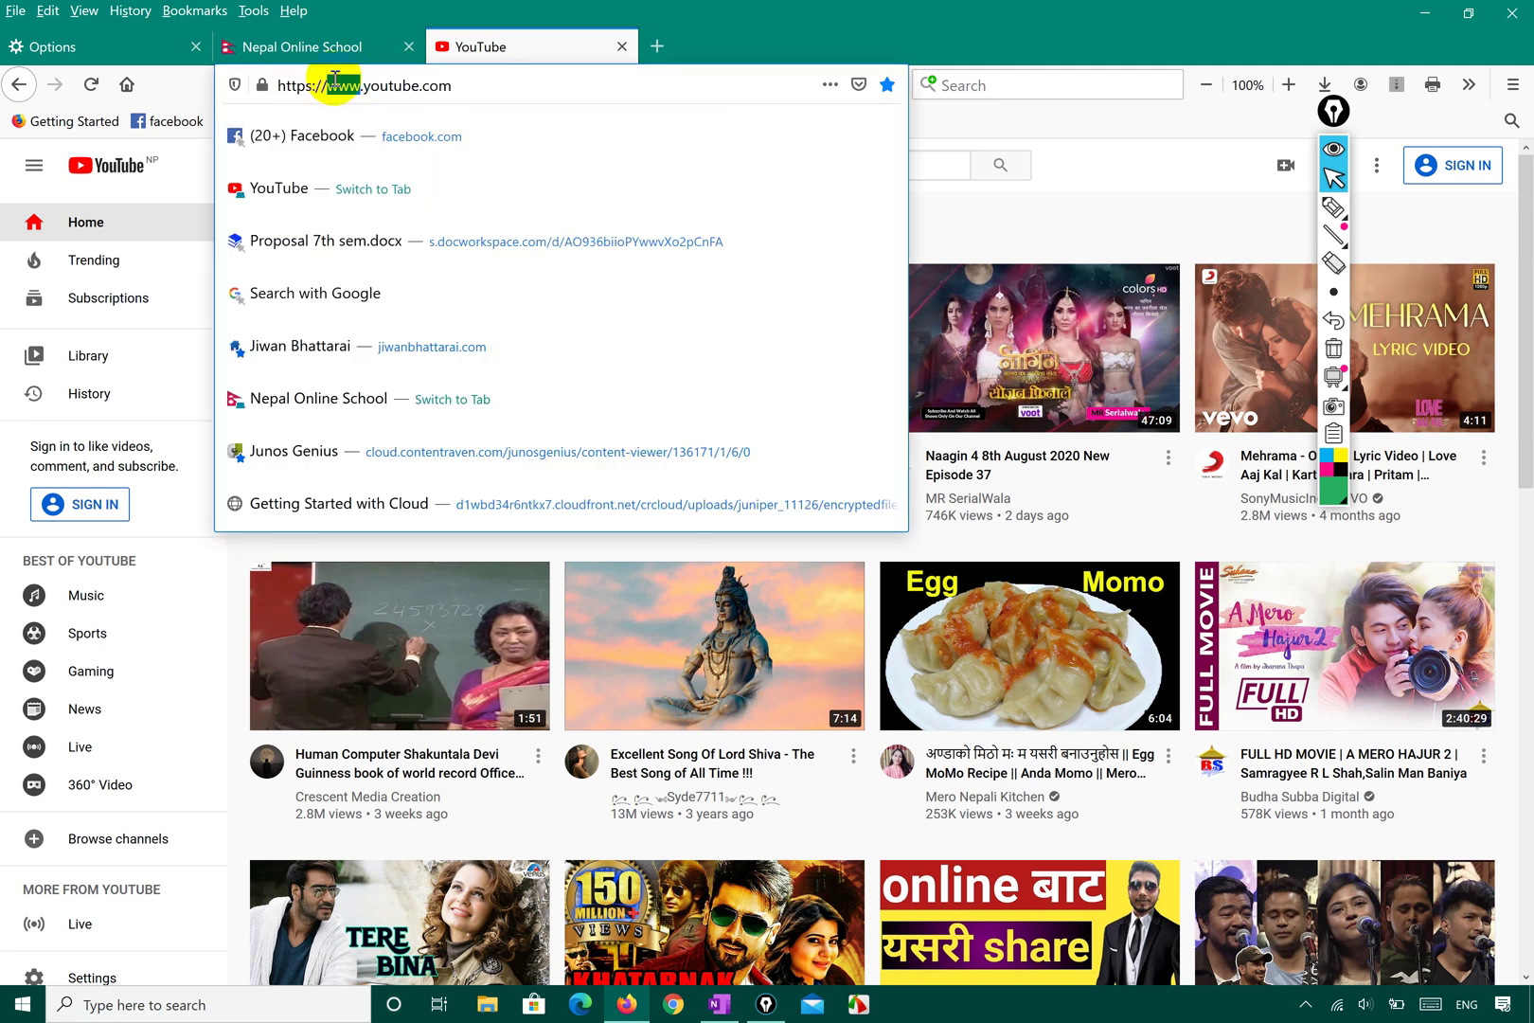
left_click(301, 46)
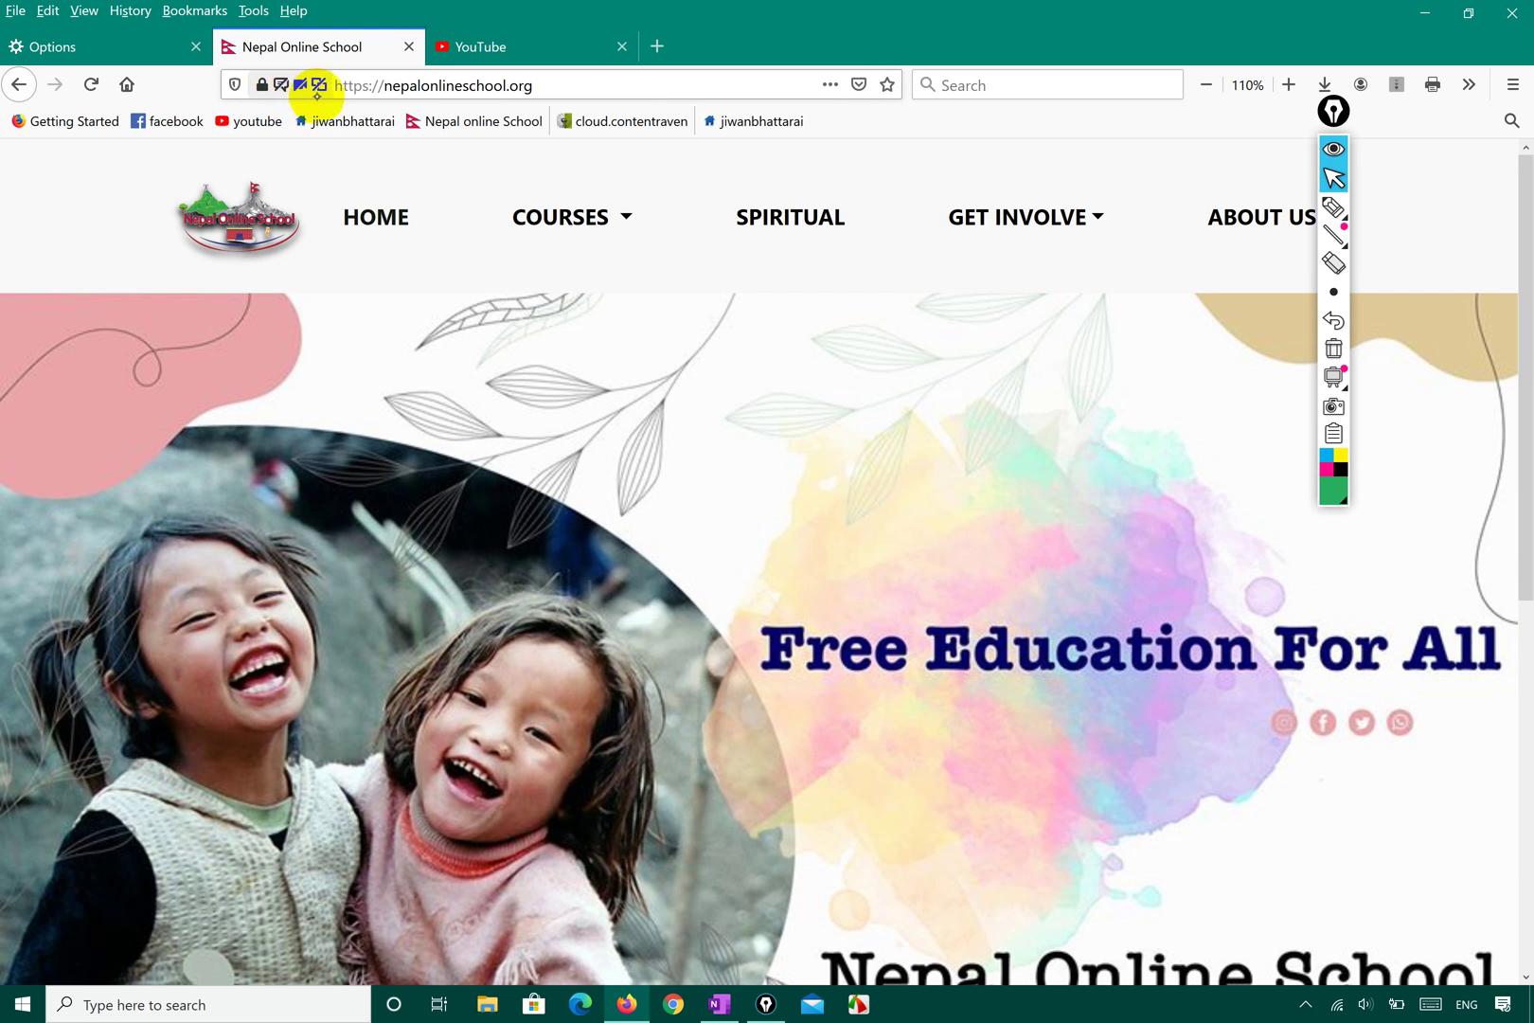
left_click(493, 47)
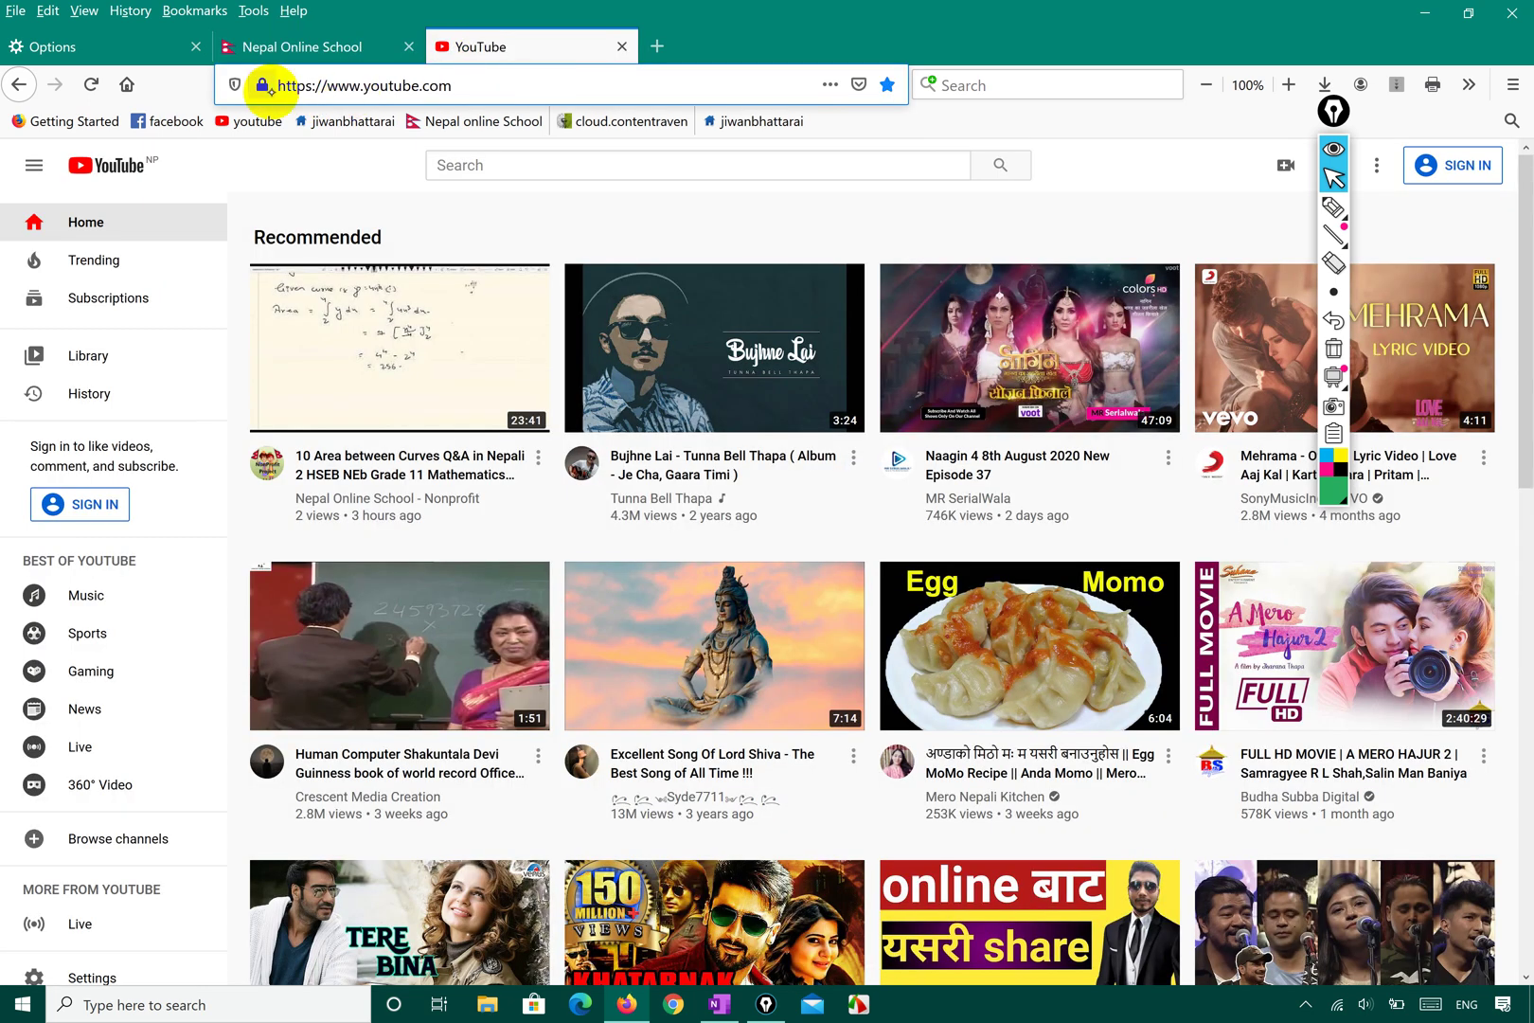
Open the Page Info window for YouTube from its connection details, view the security information, and display the site's permissions
left_click(260, 85)
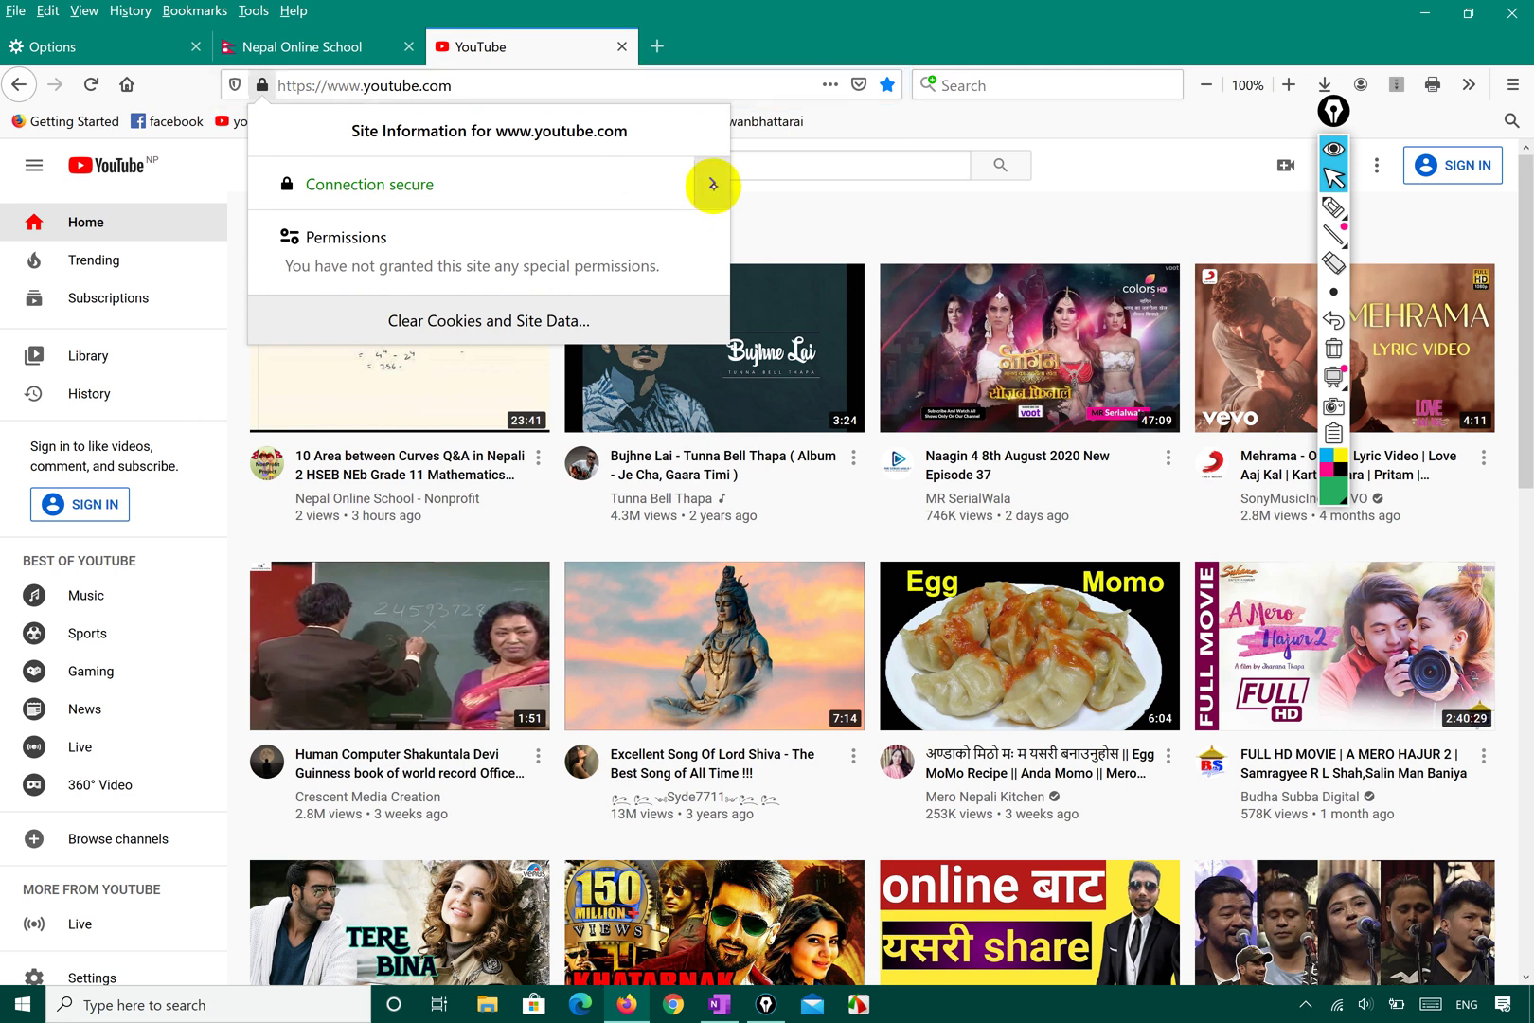
left_click(710, 183)
left_click(479, 318)
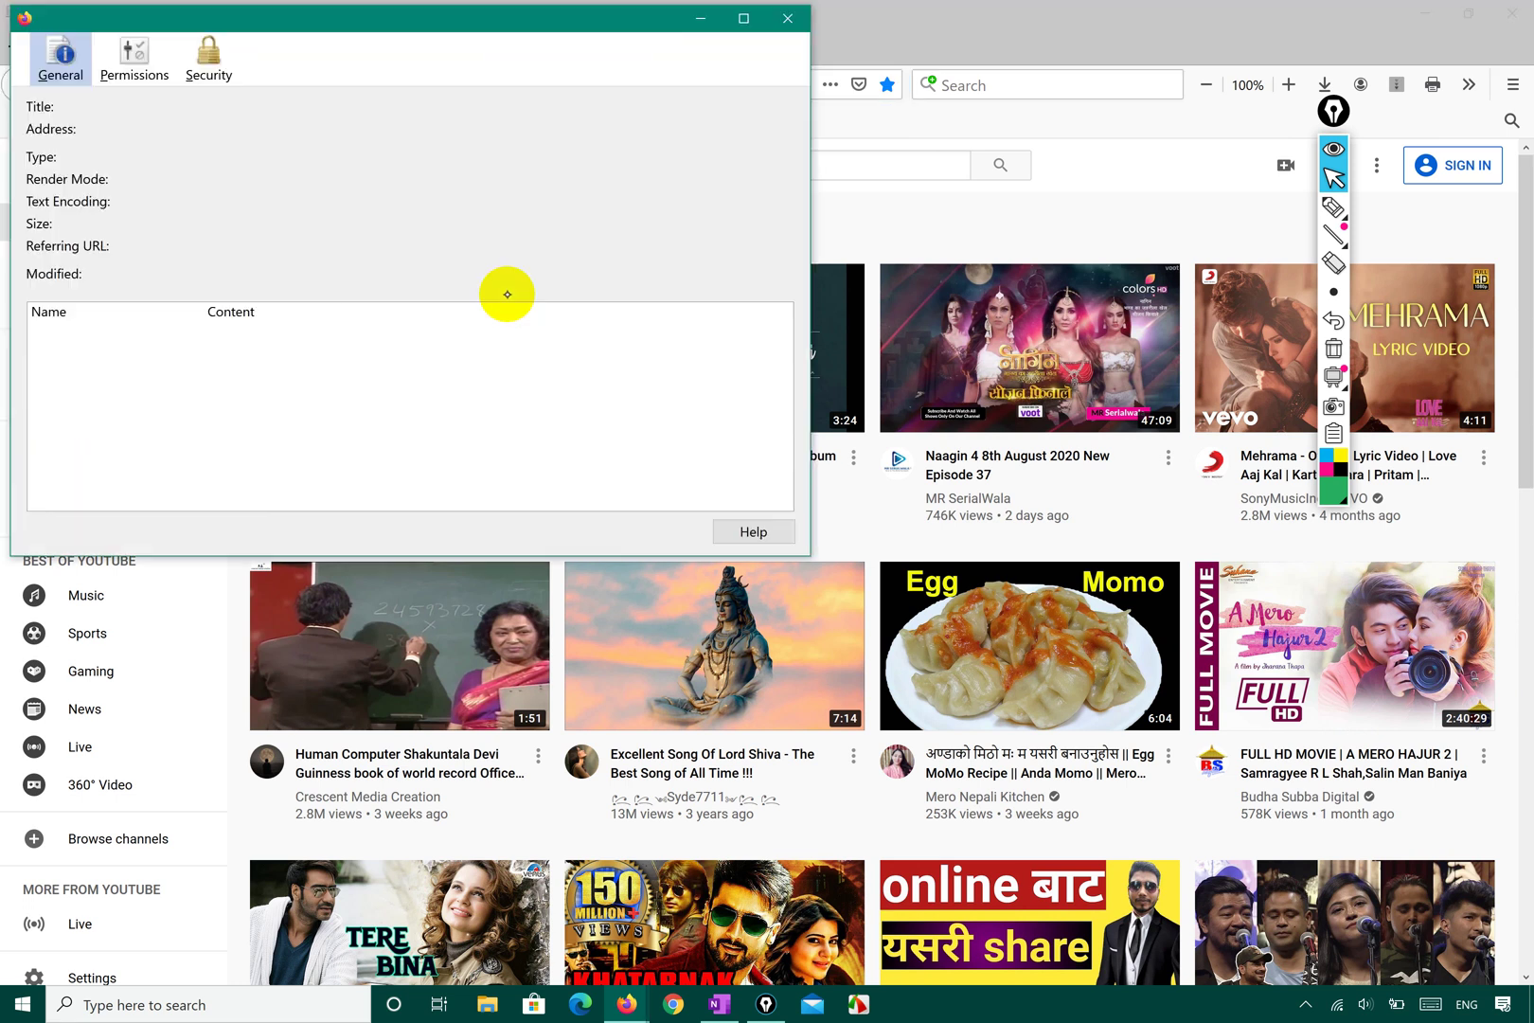
left_click(208, 59)
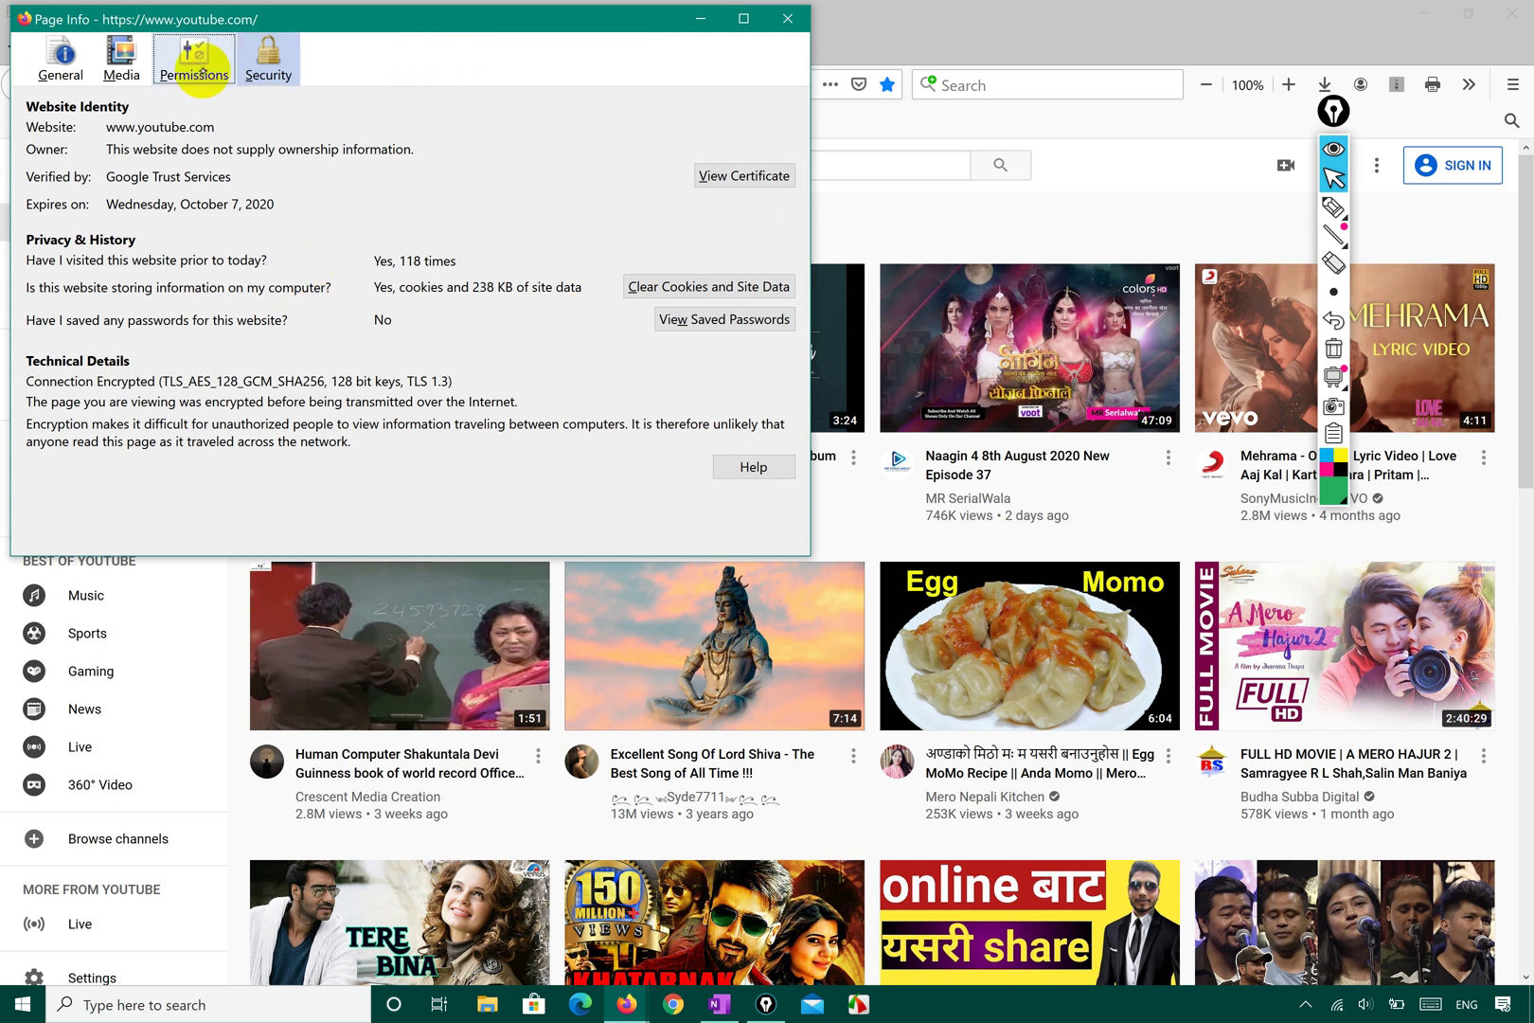
left_click(194, 61)
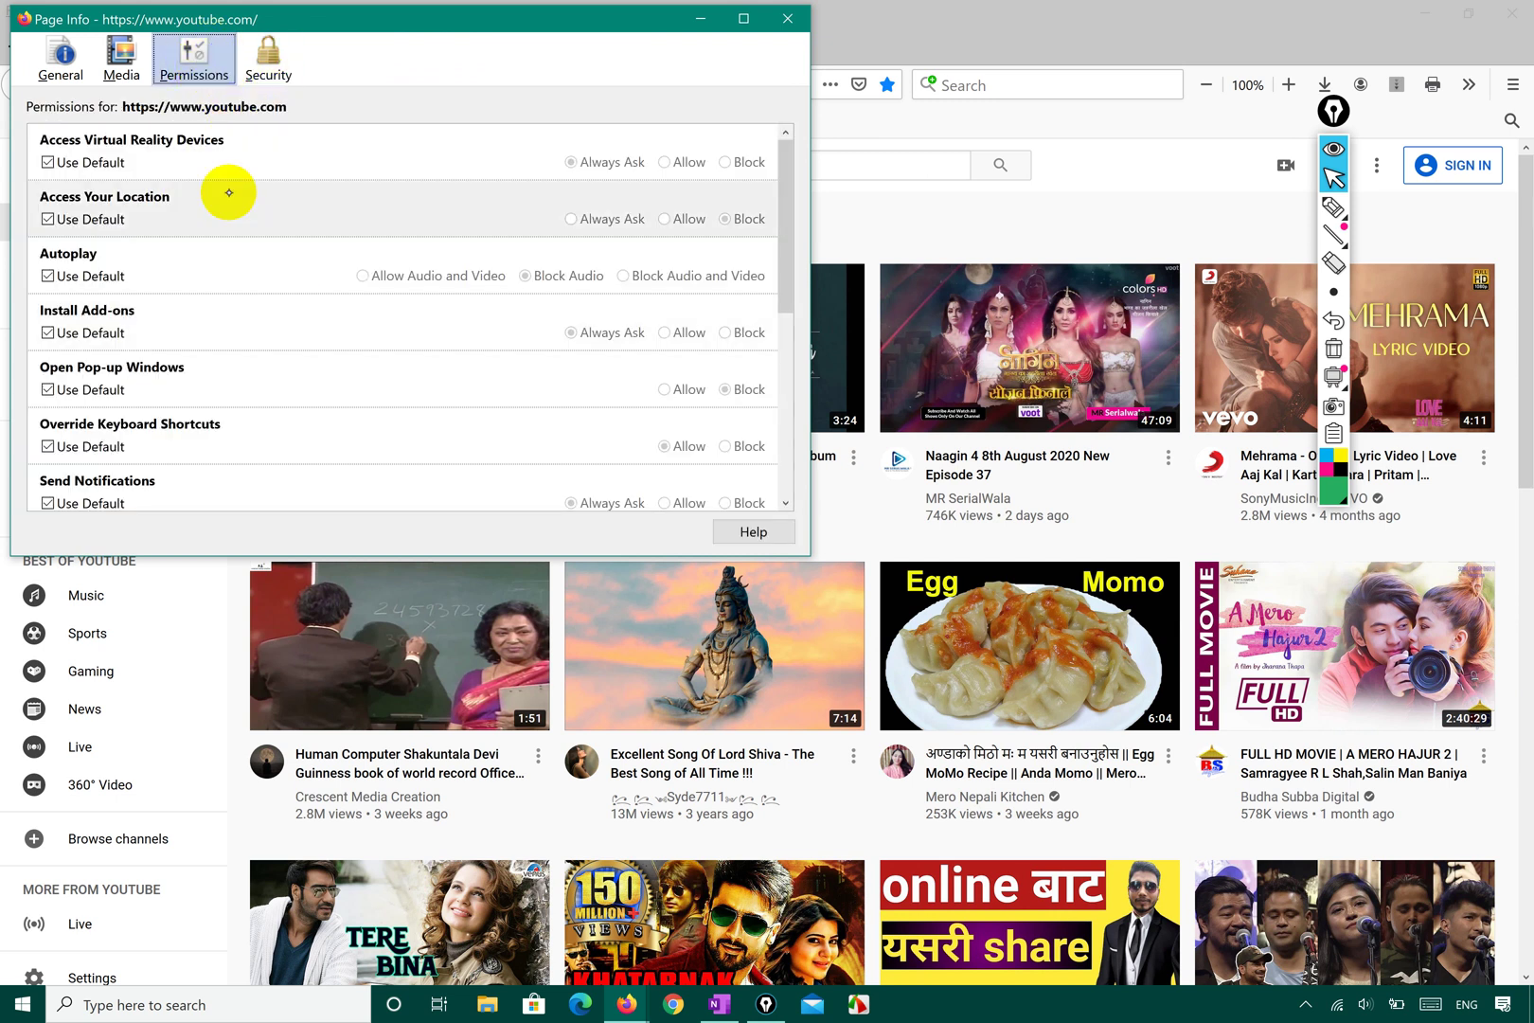
Turn off Use Default for Use the Camera on YouTube, set it to Block, and close the Page Info window
scroll(307, 339, "down", 1)
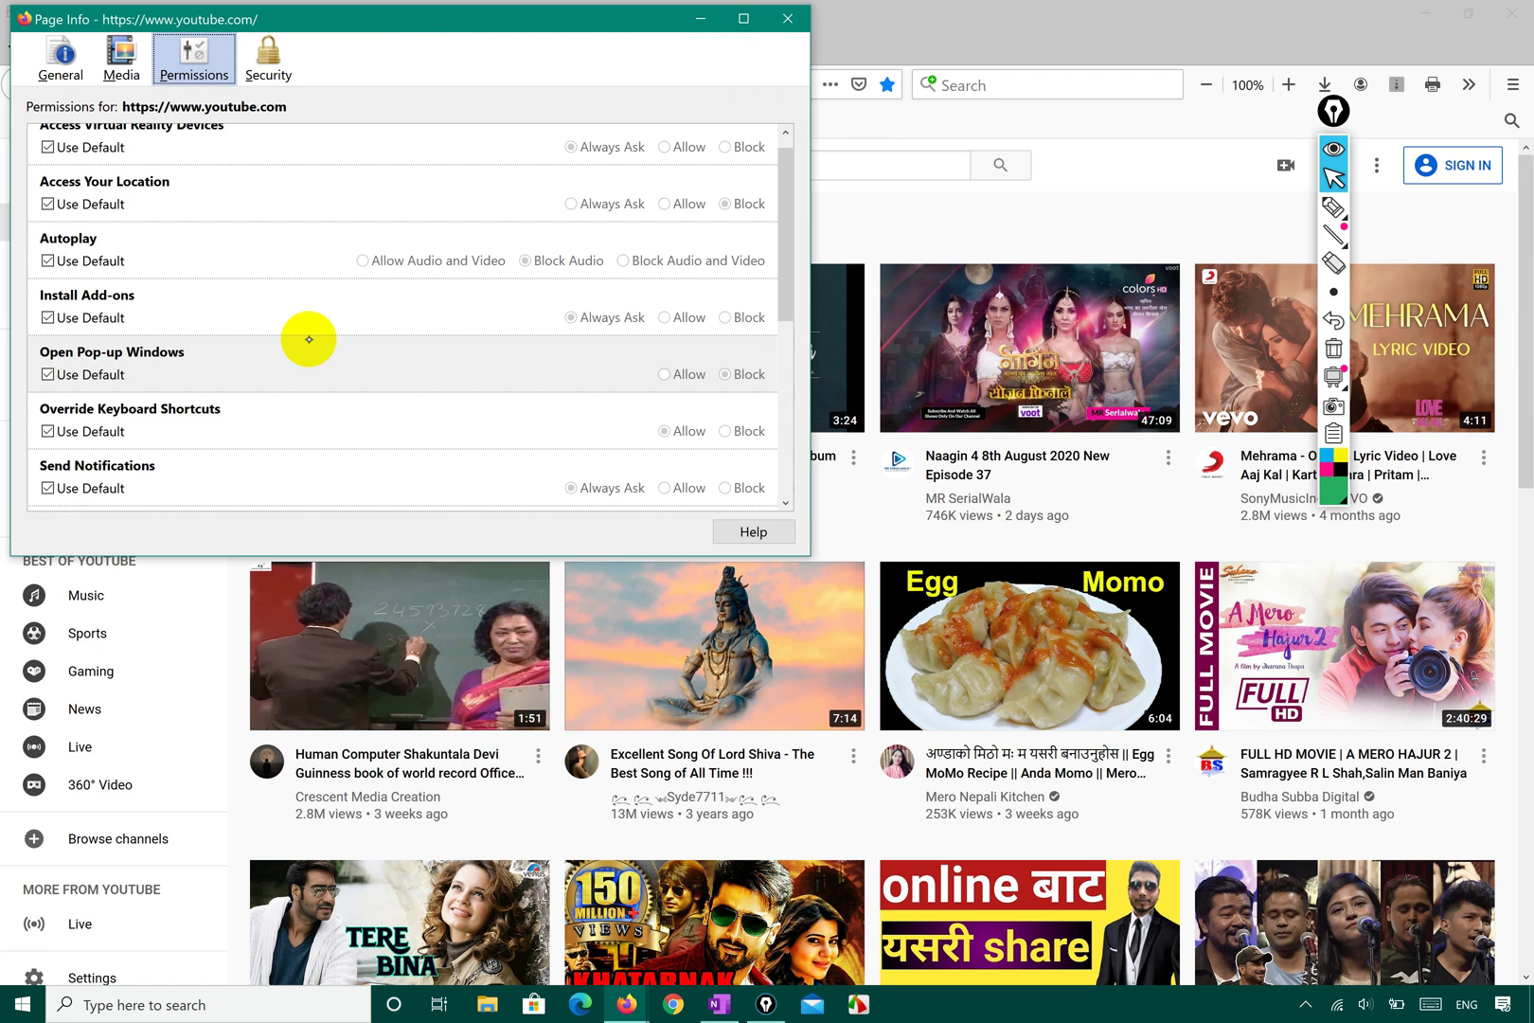
scroll(308, 339, "down", 5)
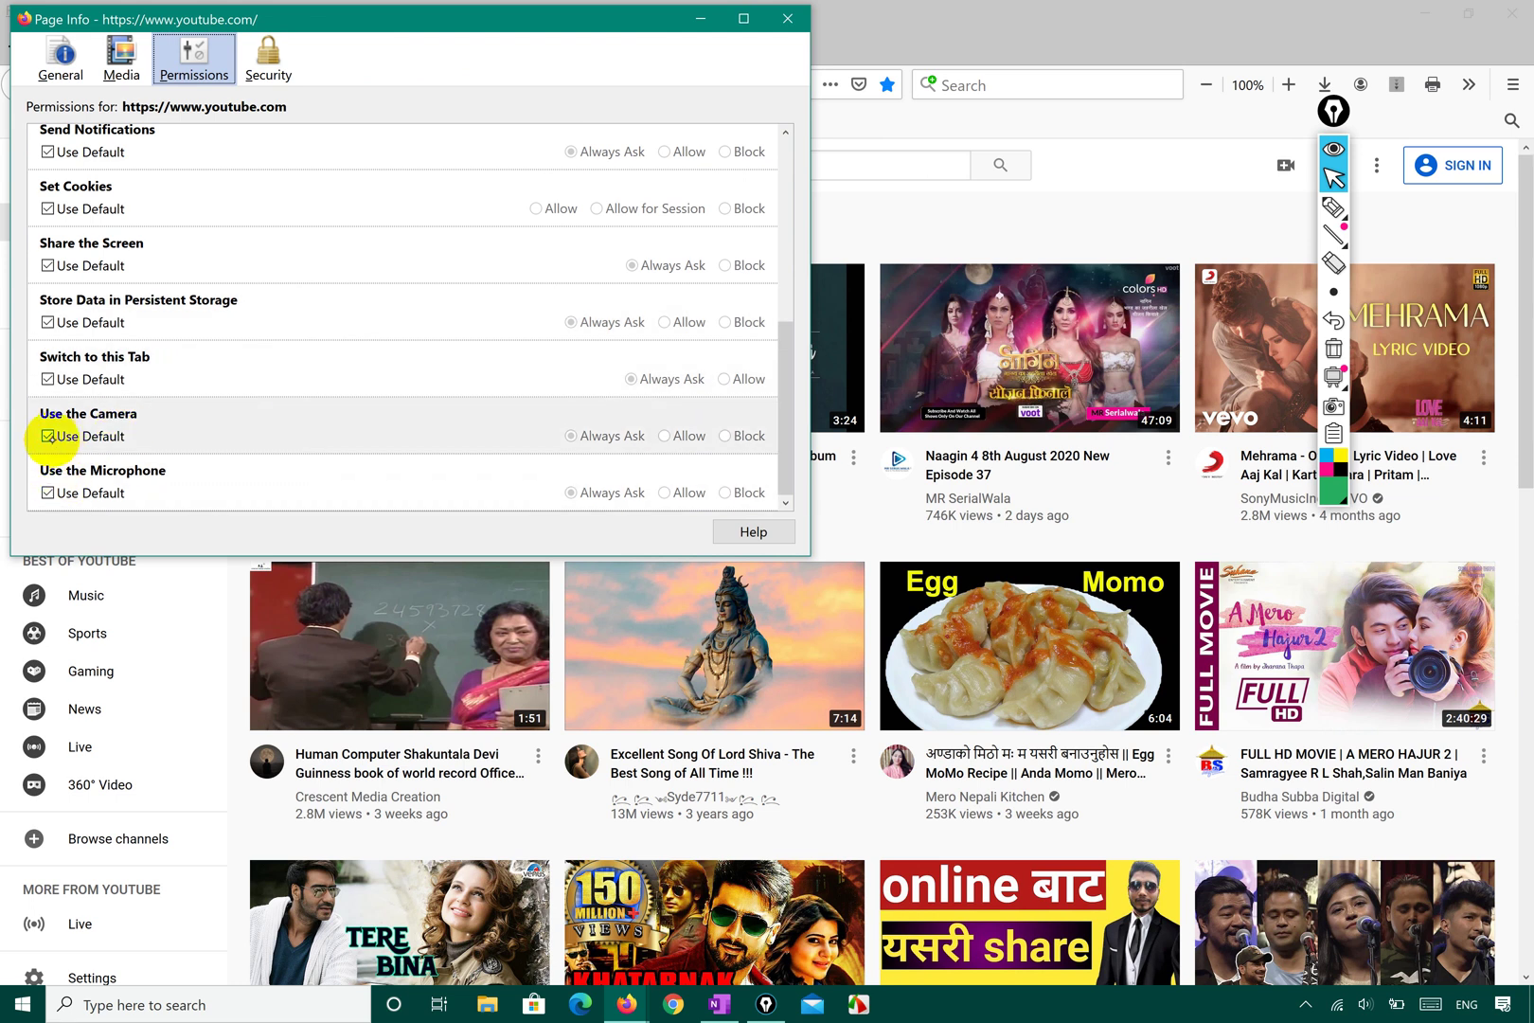
left_click(48, 437)
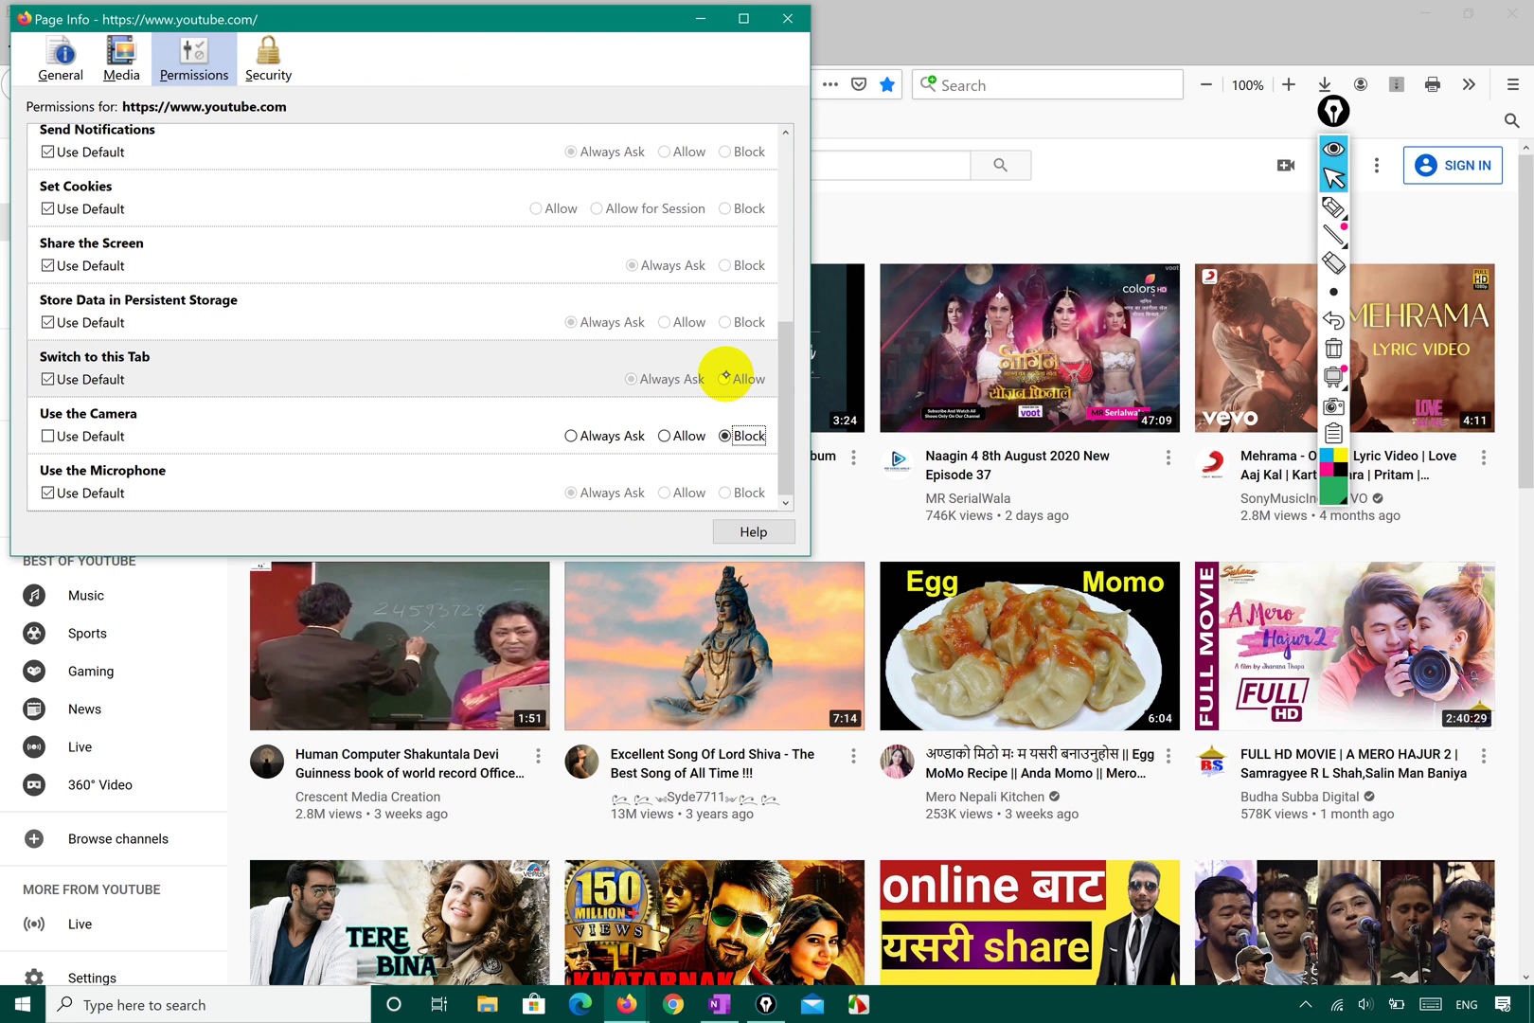
left_click(787, 18)
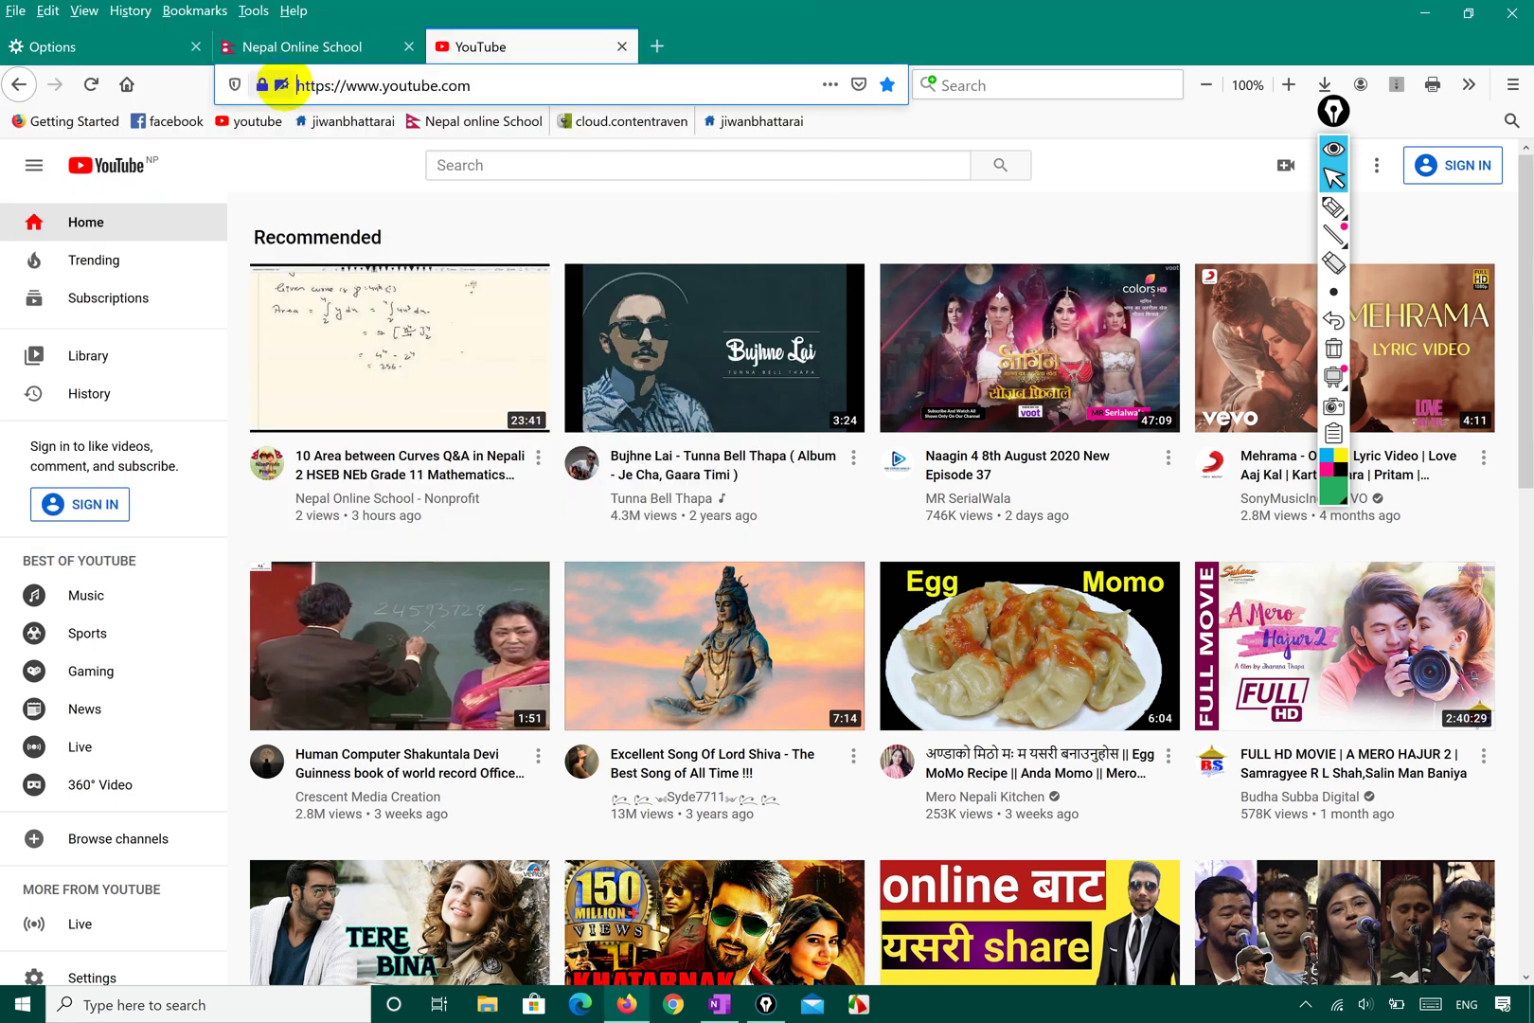
Circle the padlock and blocked-camera icons in YouTube's address bar in green ink, leave drawing mode, and view the site information
left_click(1335, 203)
mouse_move(326, 94)
left_mouse_down()
mouse_move(235, 55)
mouse_move(318, 71)
left_mouse_up()
left_click(1334, 176)
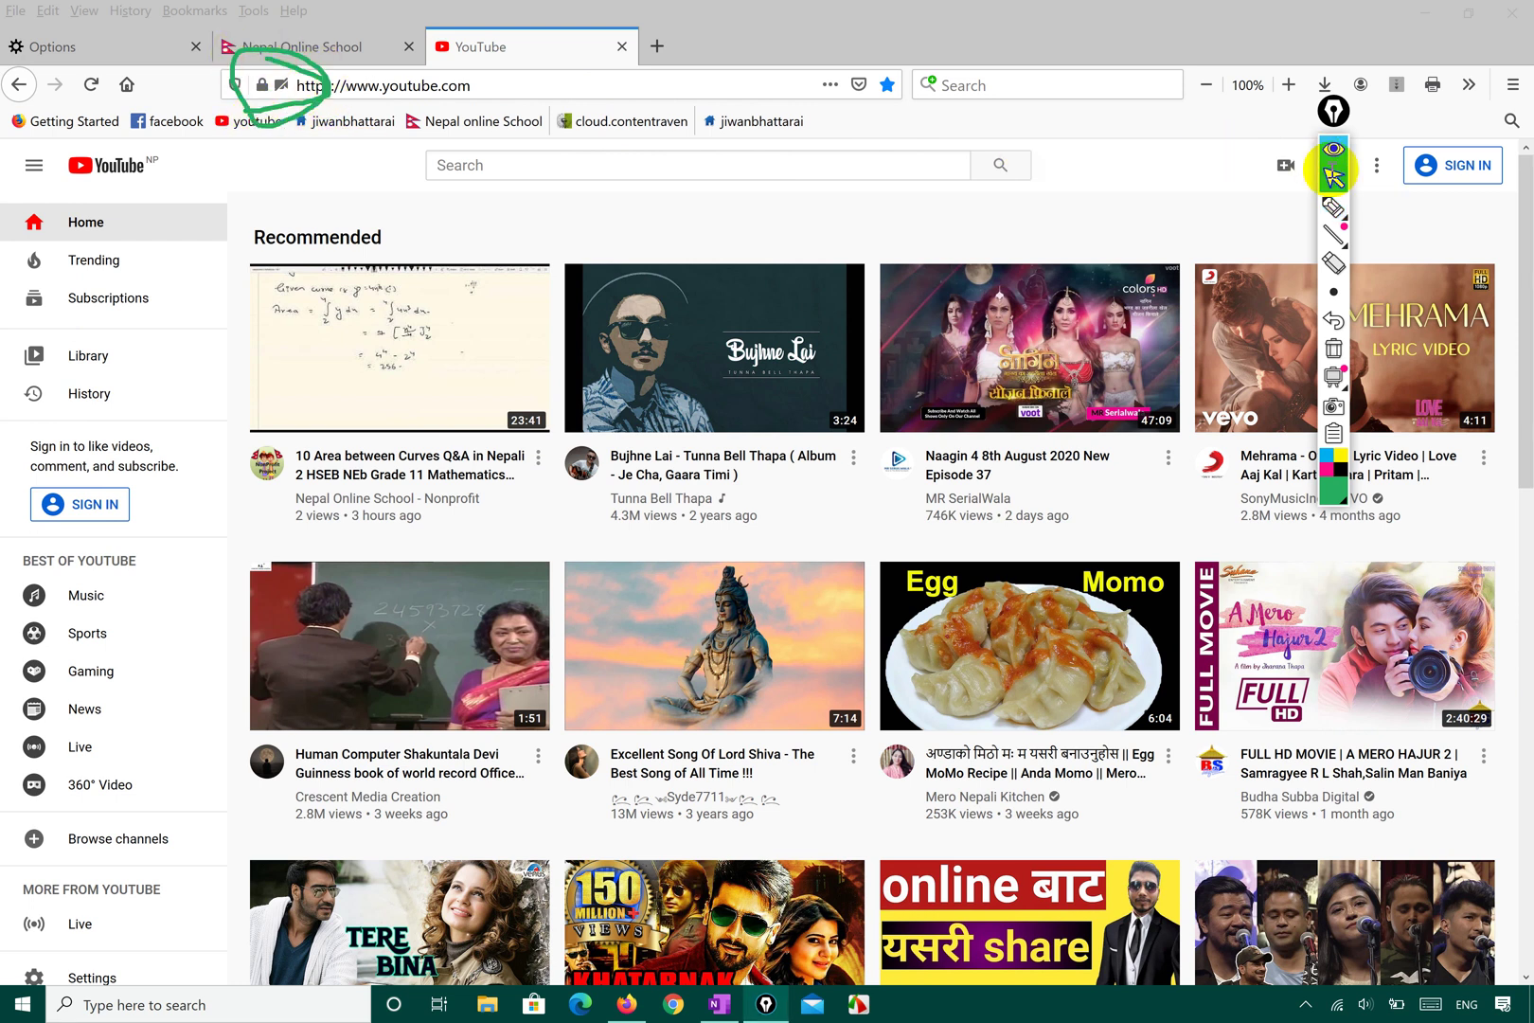
left_click(263, 85)
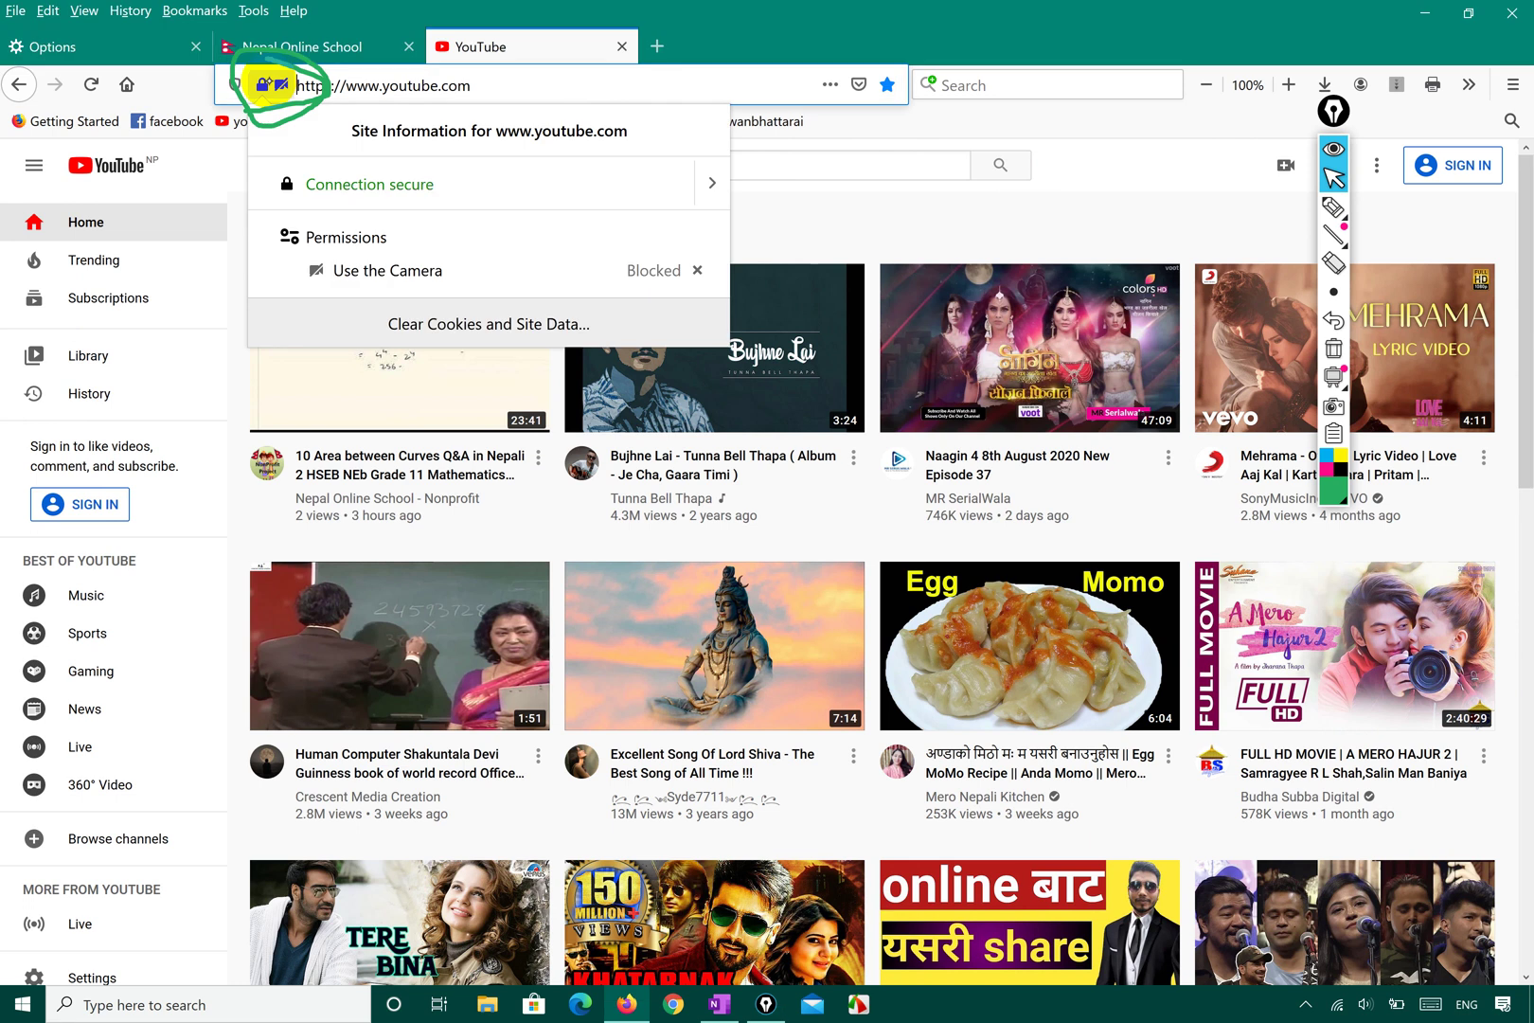
Open the Page Info window for YouTube from its connection security details and display the site's permissions
left_click(708, 183)
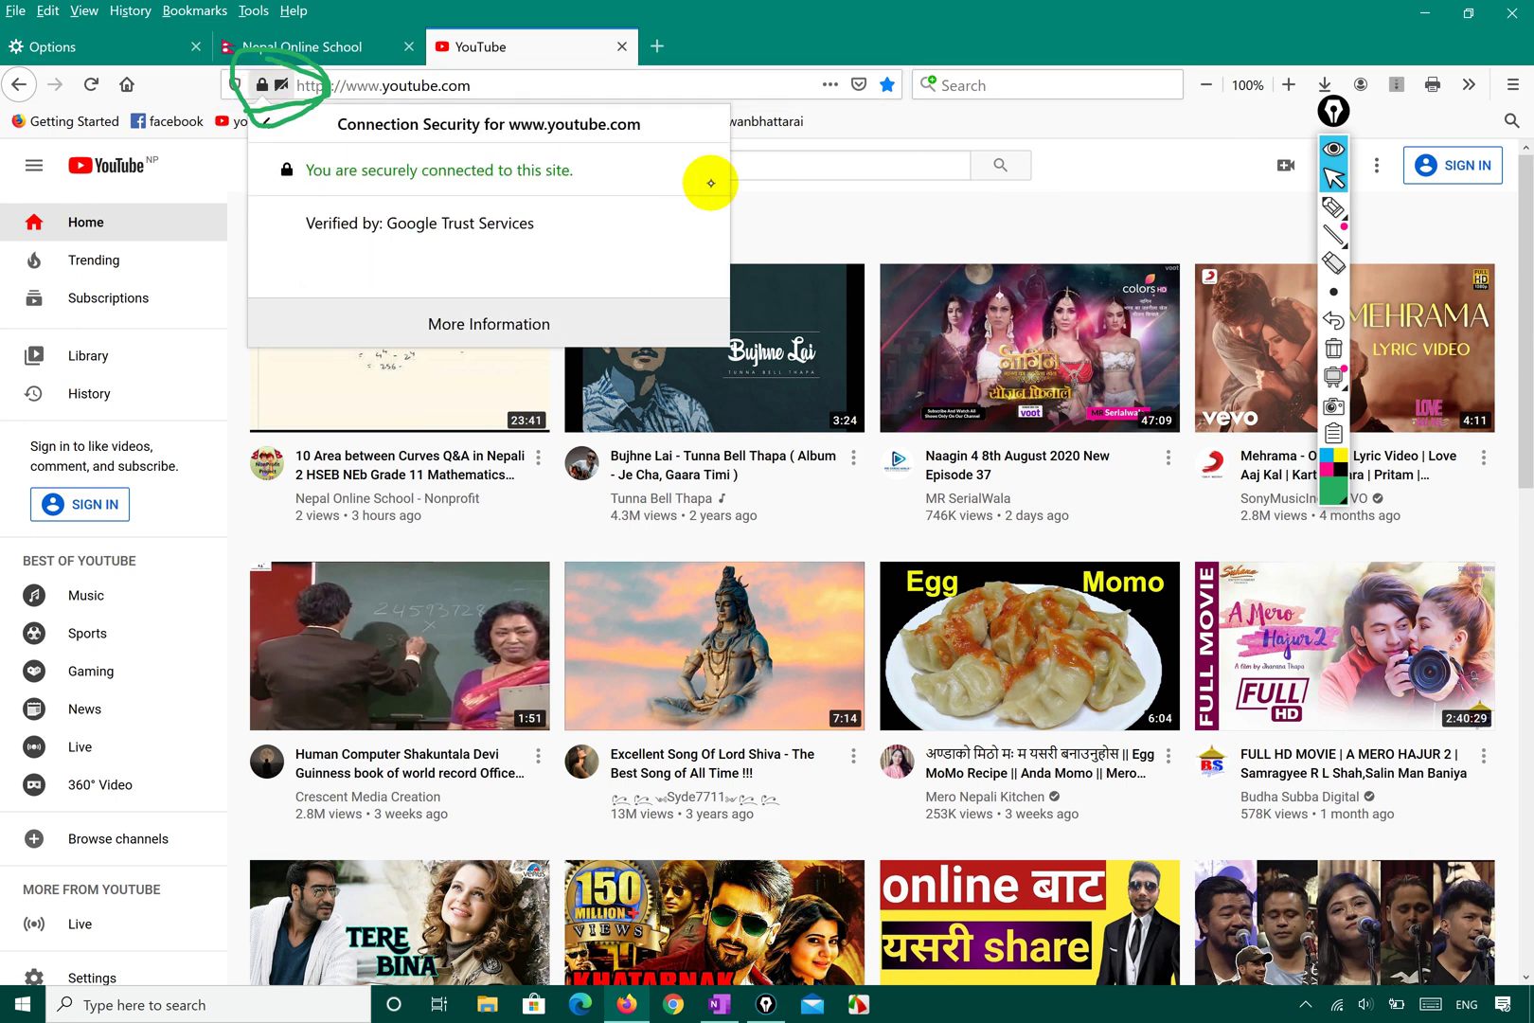
left_click(513, 324)
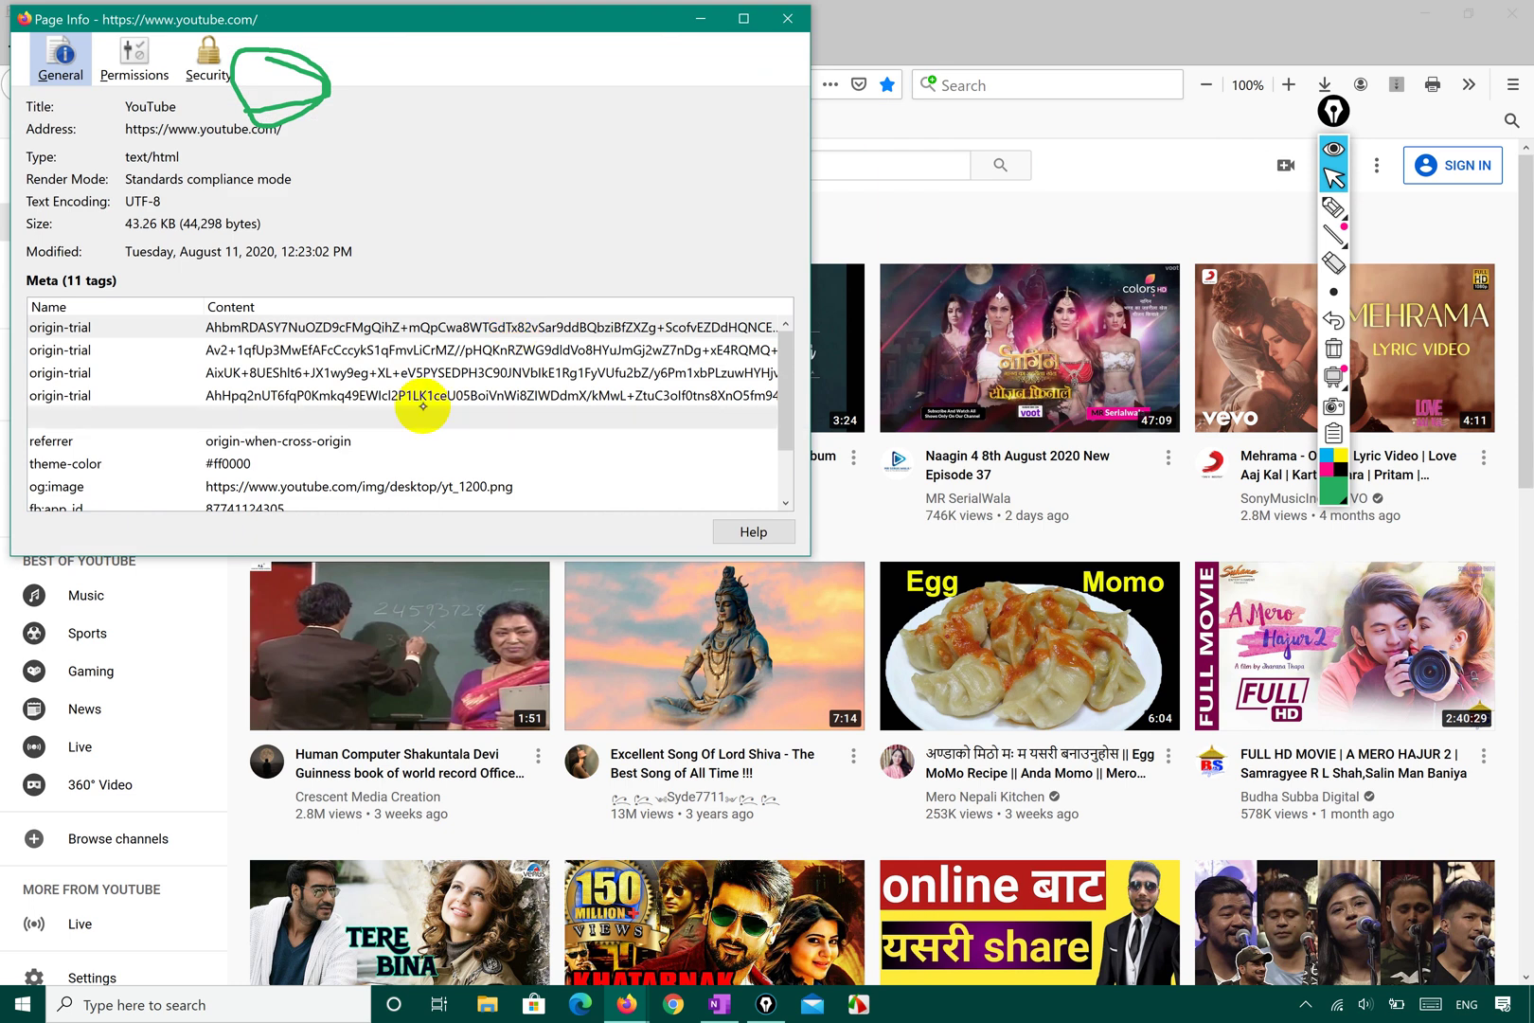
left_click(201, 64)
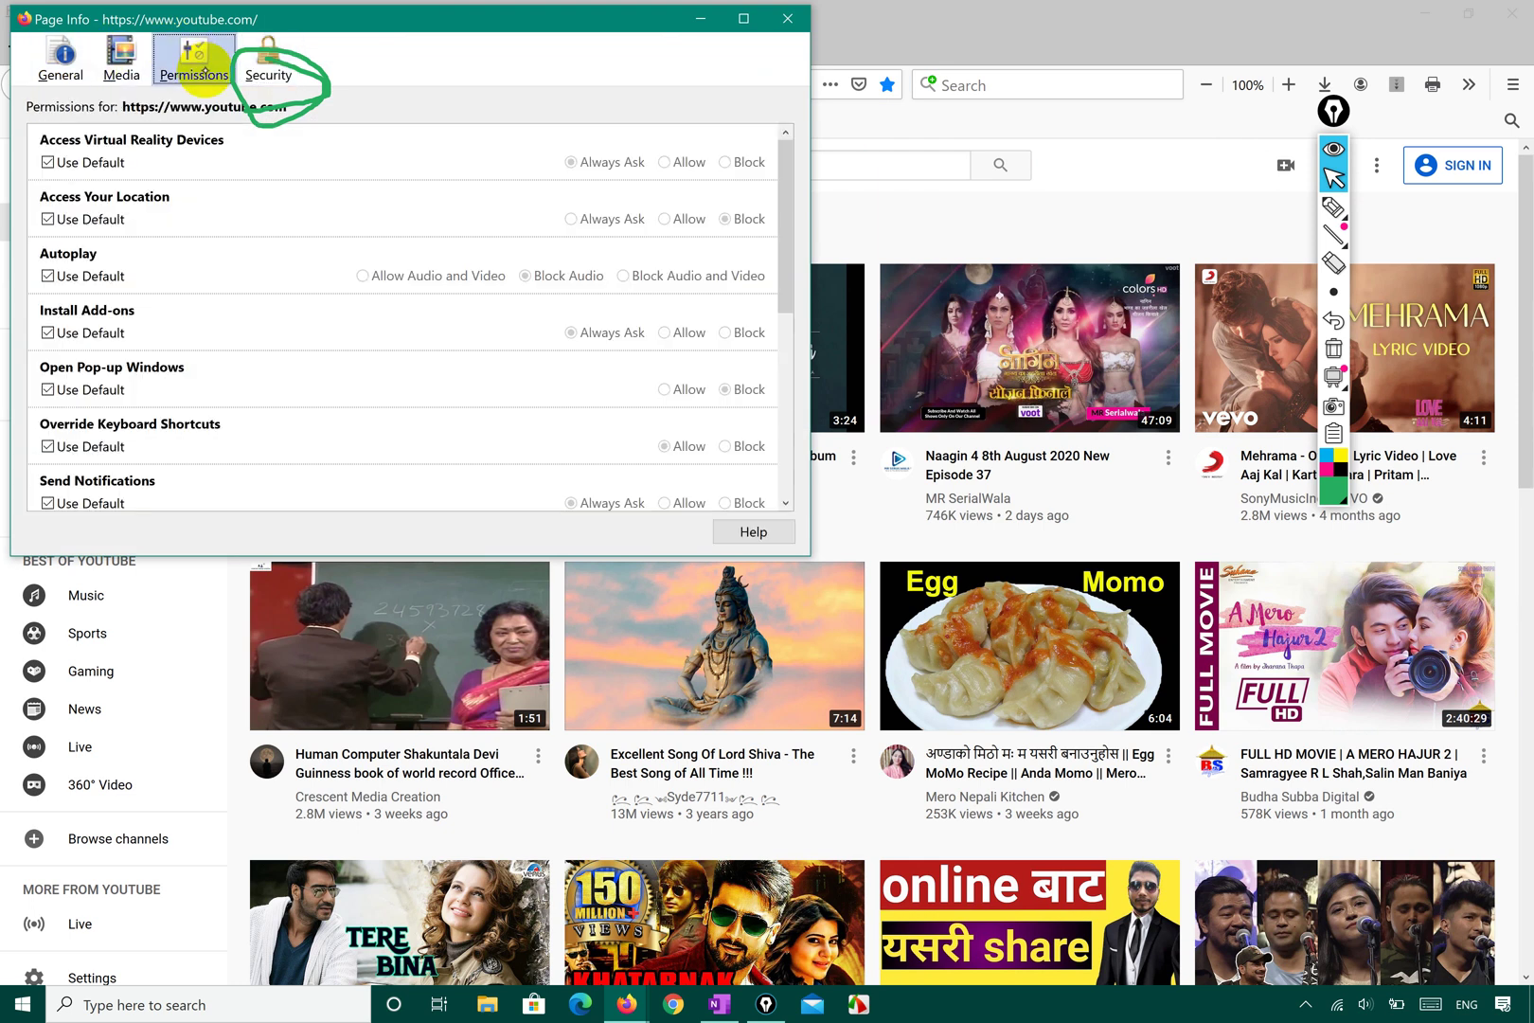
Turn off Use Default for Use the Microphone and Share the Screen on YouTube, and set both to Block
scroll(299, 434, "down", 5)
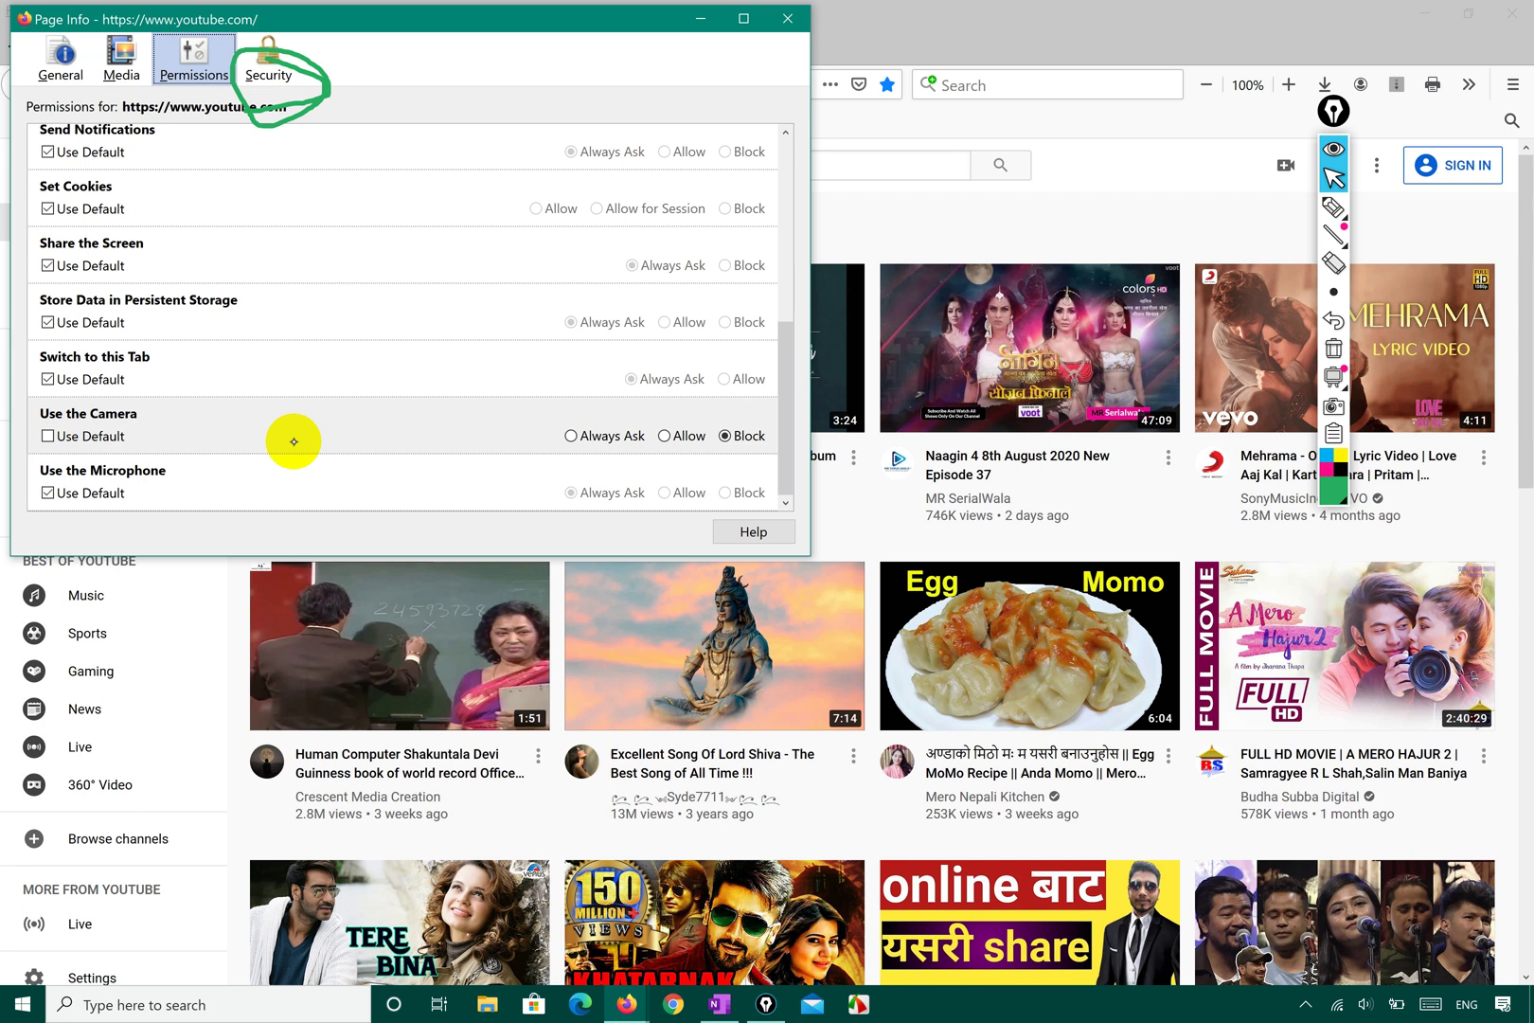
left_click(64, 492)
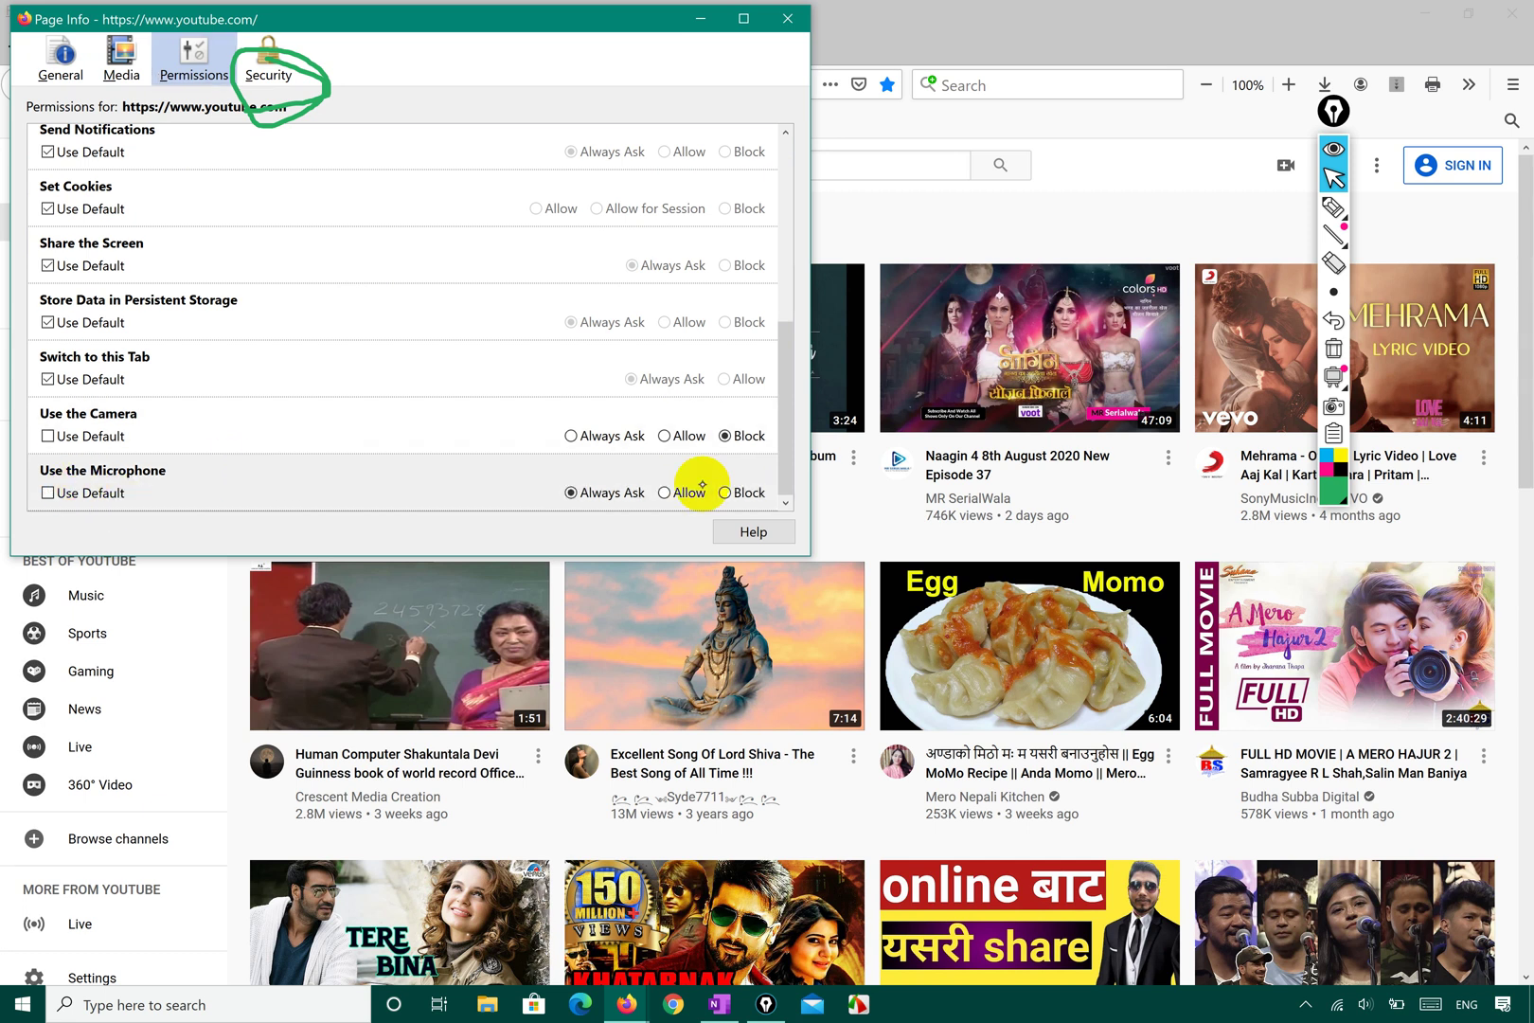
left_click(730, 492)
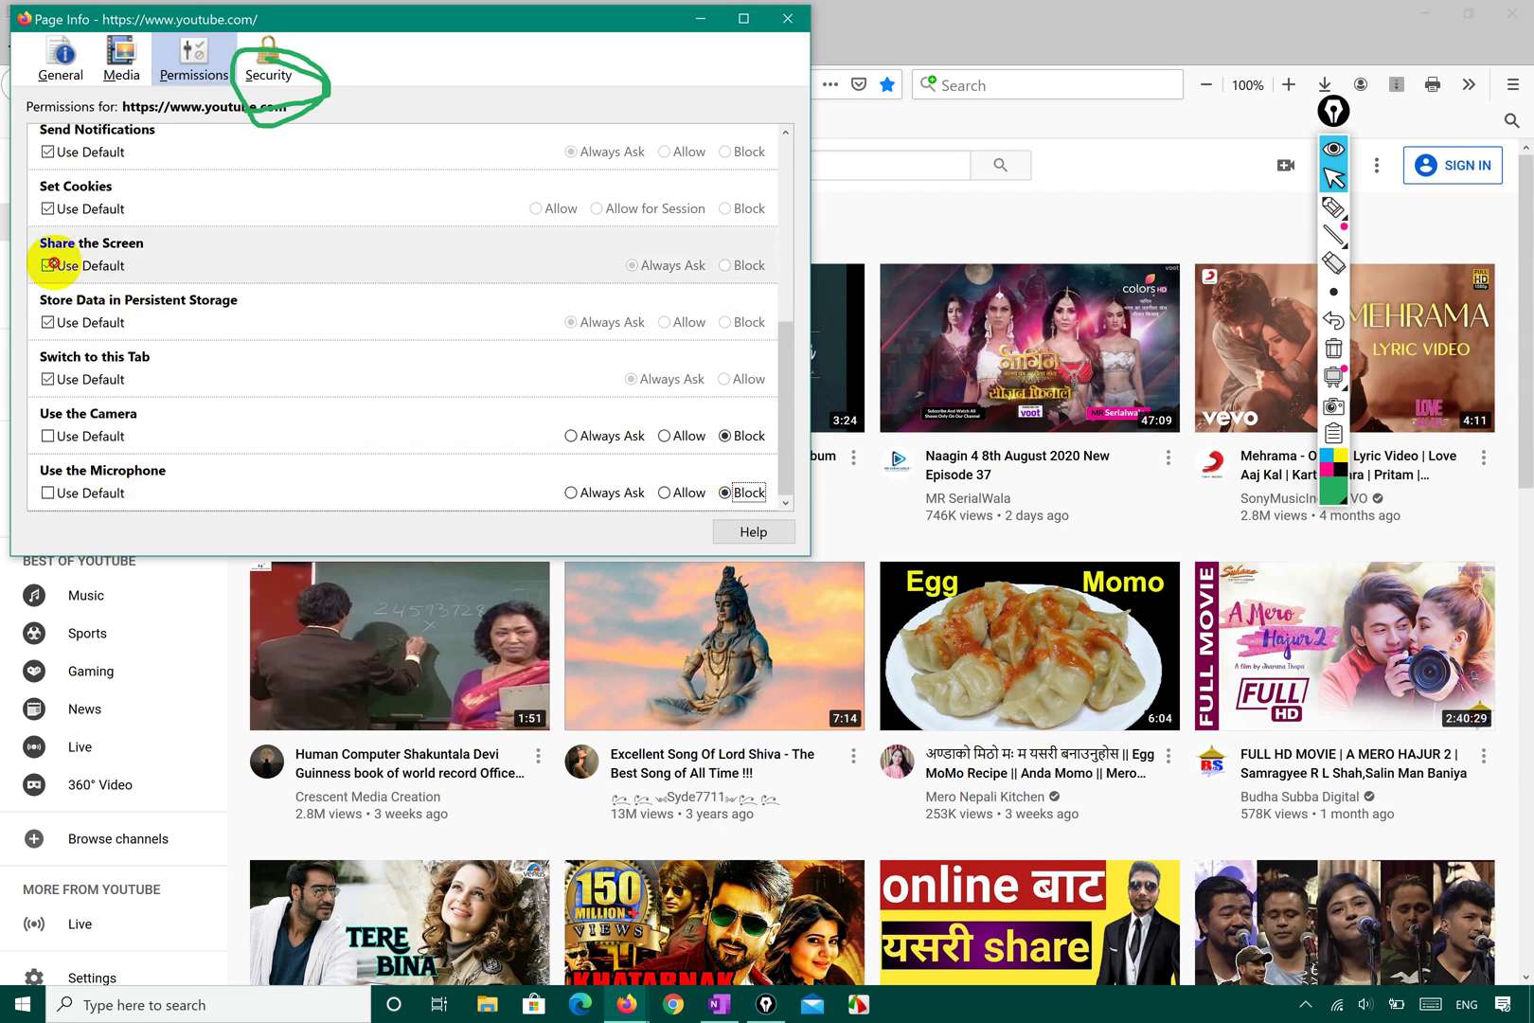
left_click(727, 265)
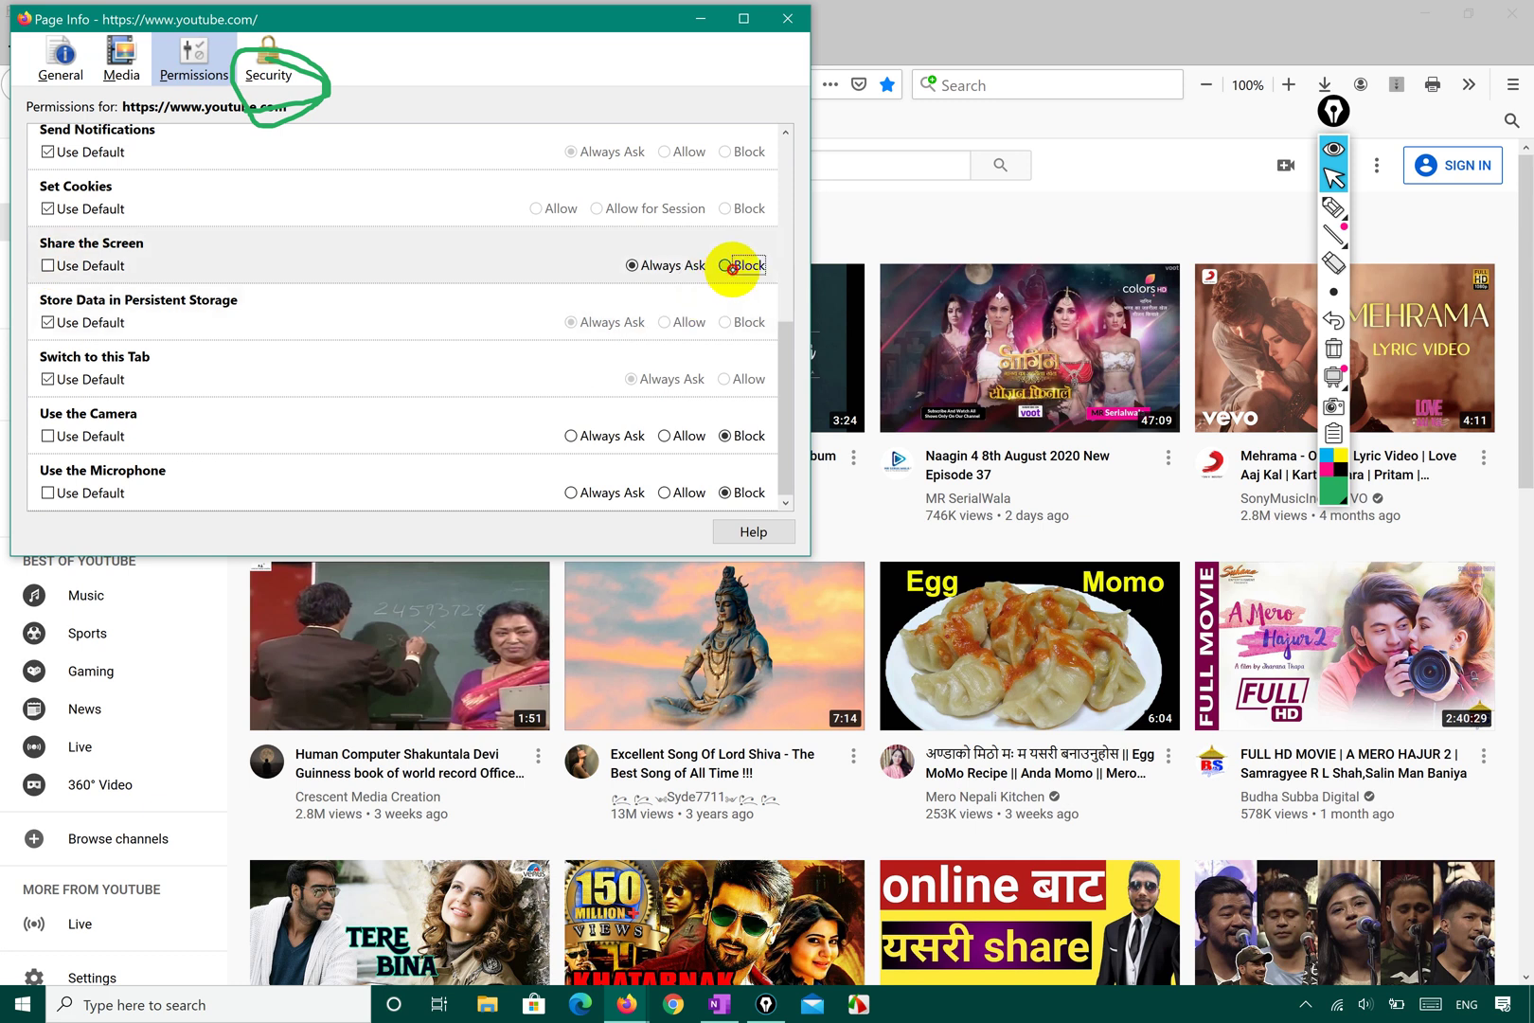
Turn off and restore Use Default for Access Virtual Reality Devices on YouTube, and close the Page Info window
scroll(579, 308, "up", 3)
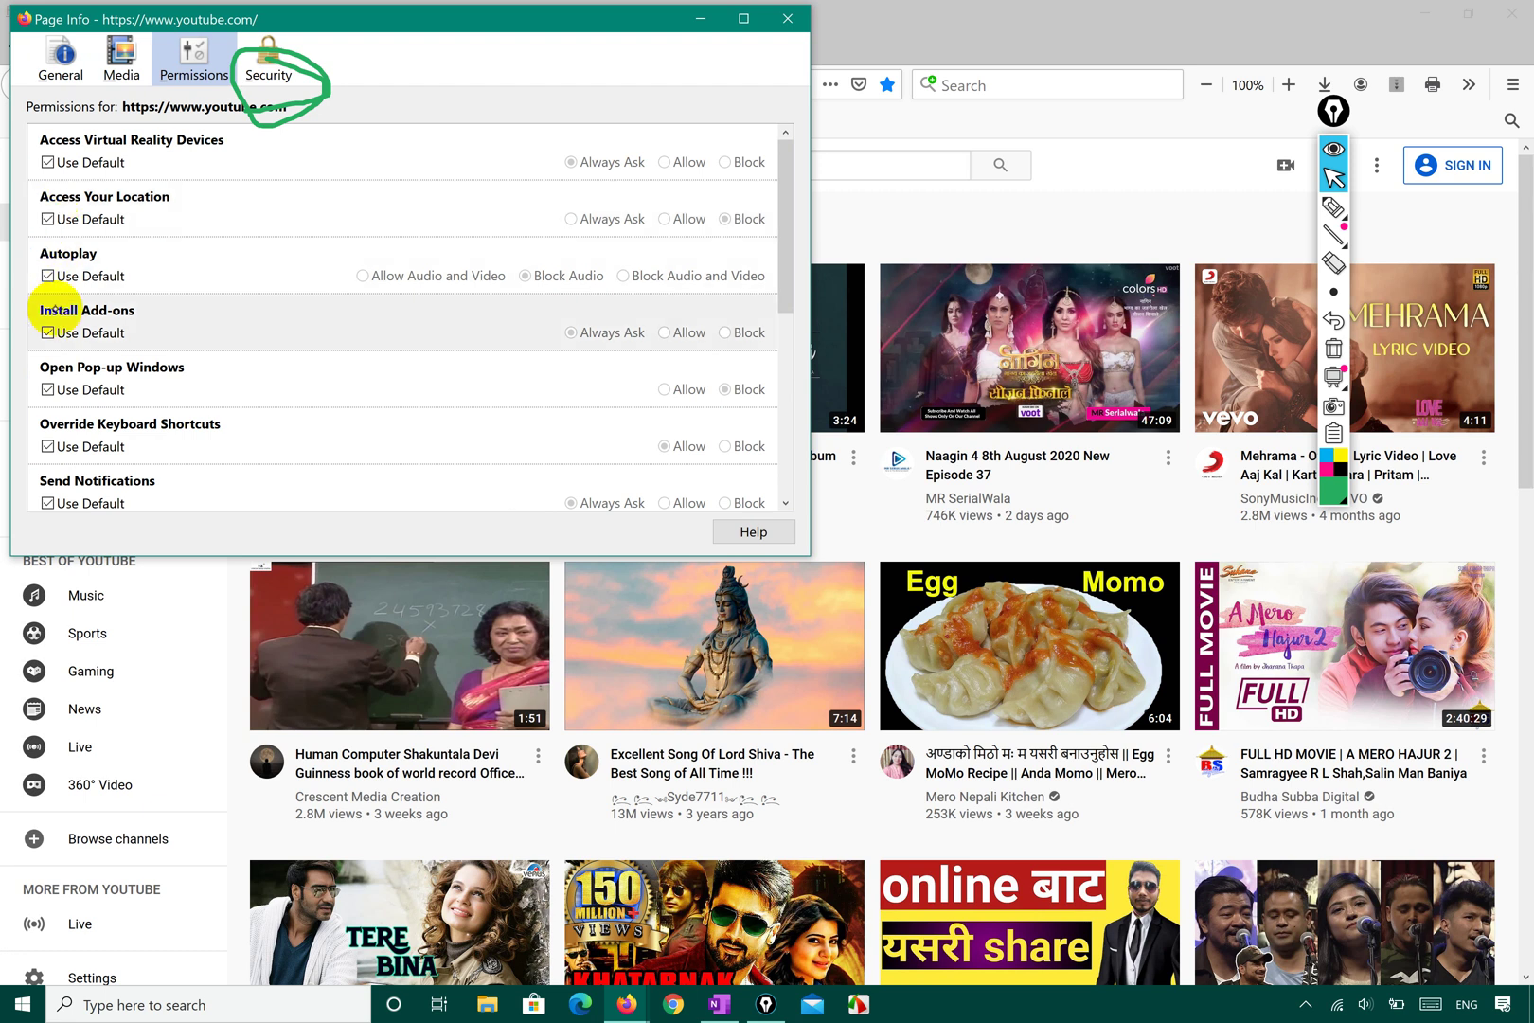
scroll(166, 343, "down", 3)
scroll(166, 343, "down", 1)
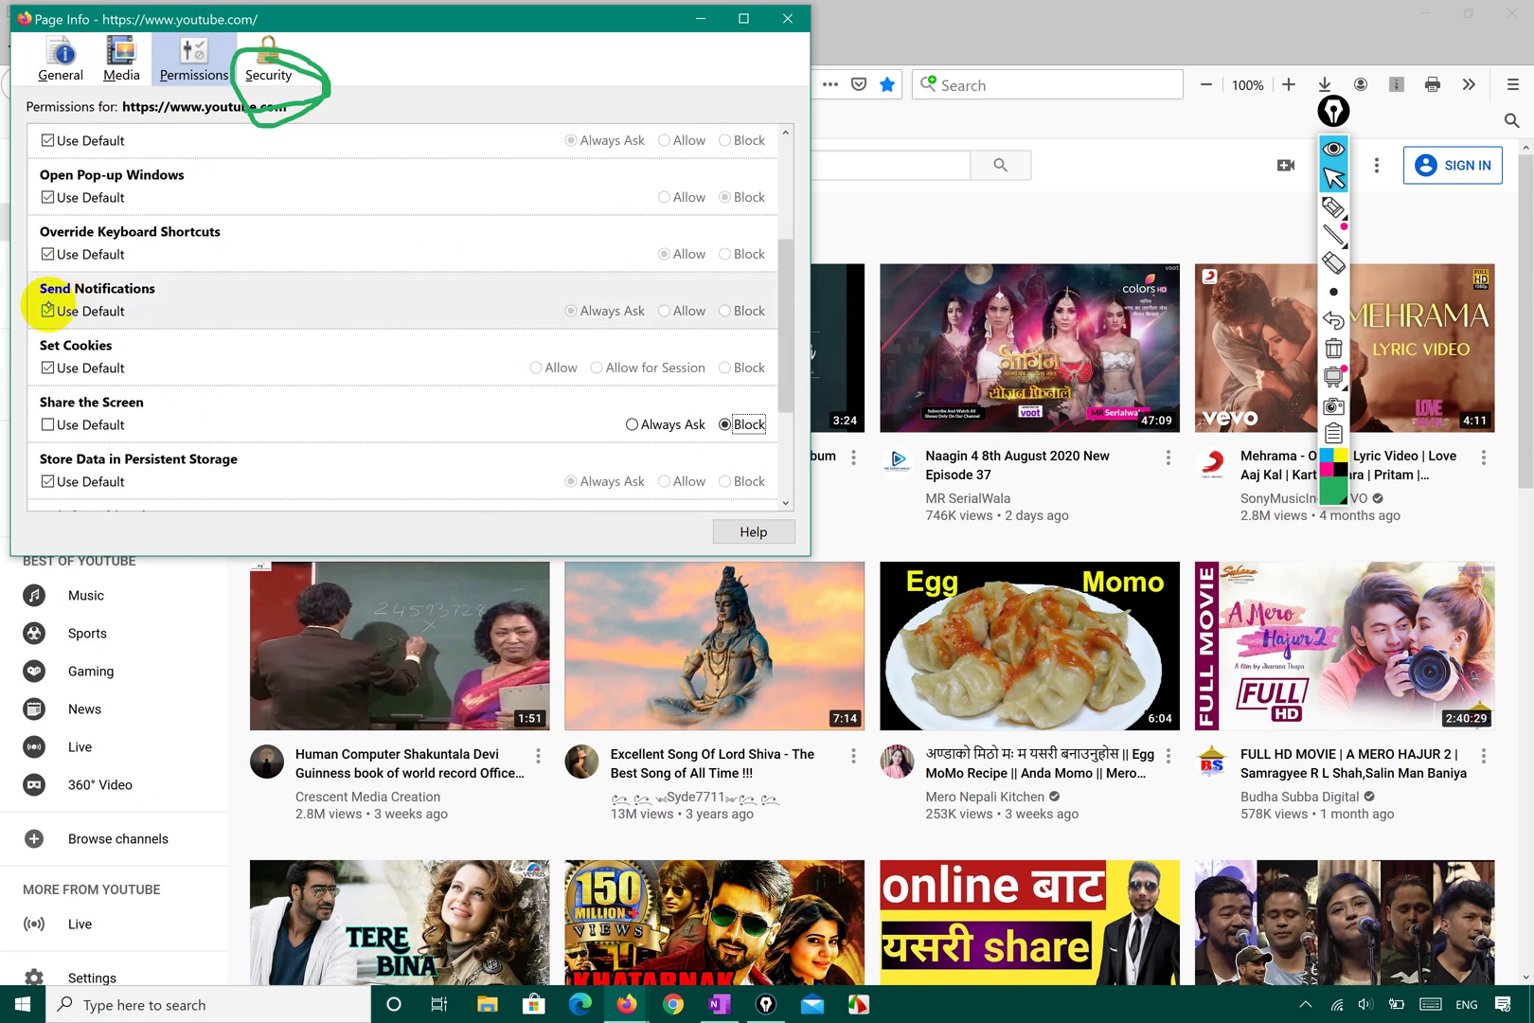
scroll(105, 360, "down", 3)
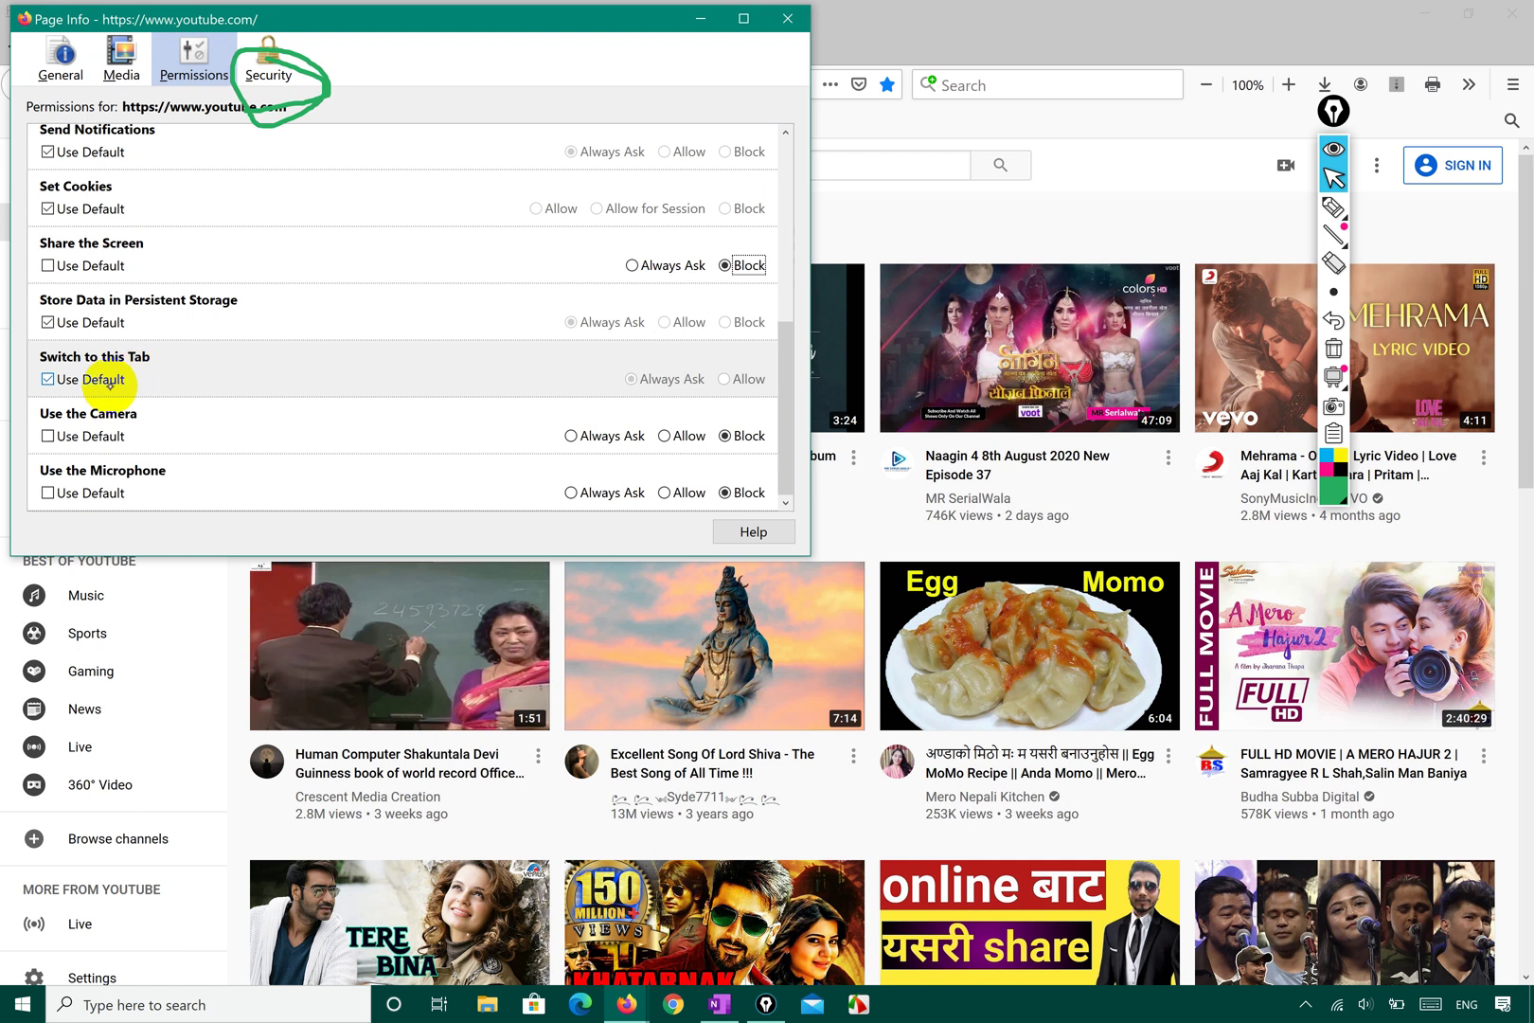
scroll(142, 374, "up", 7)
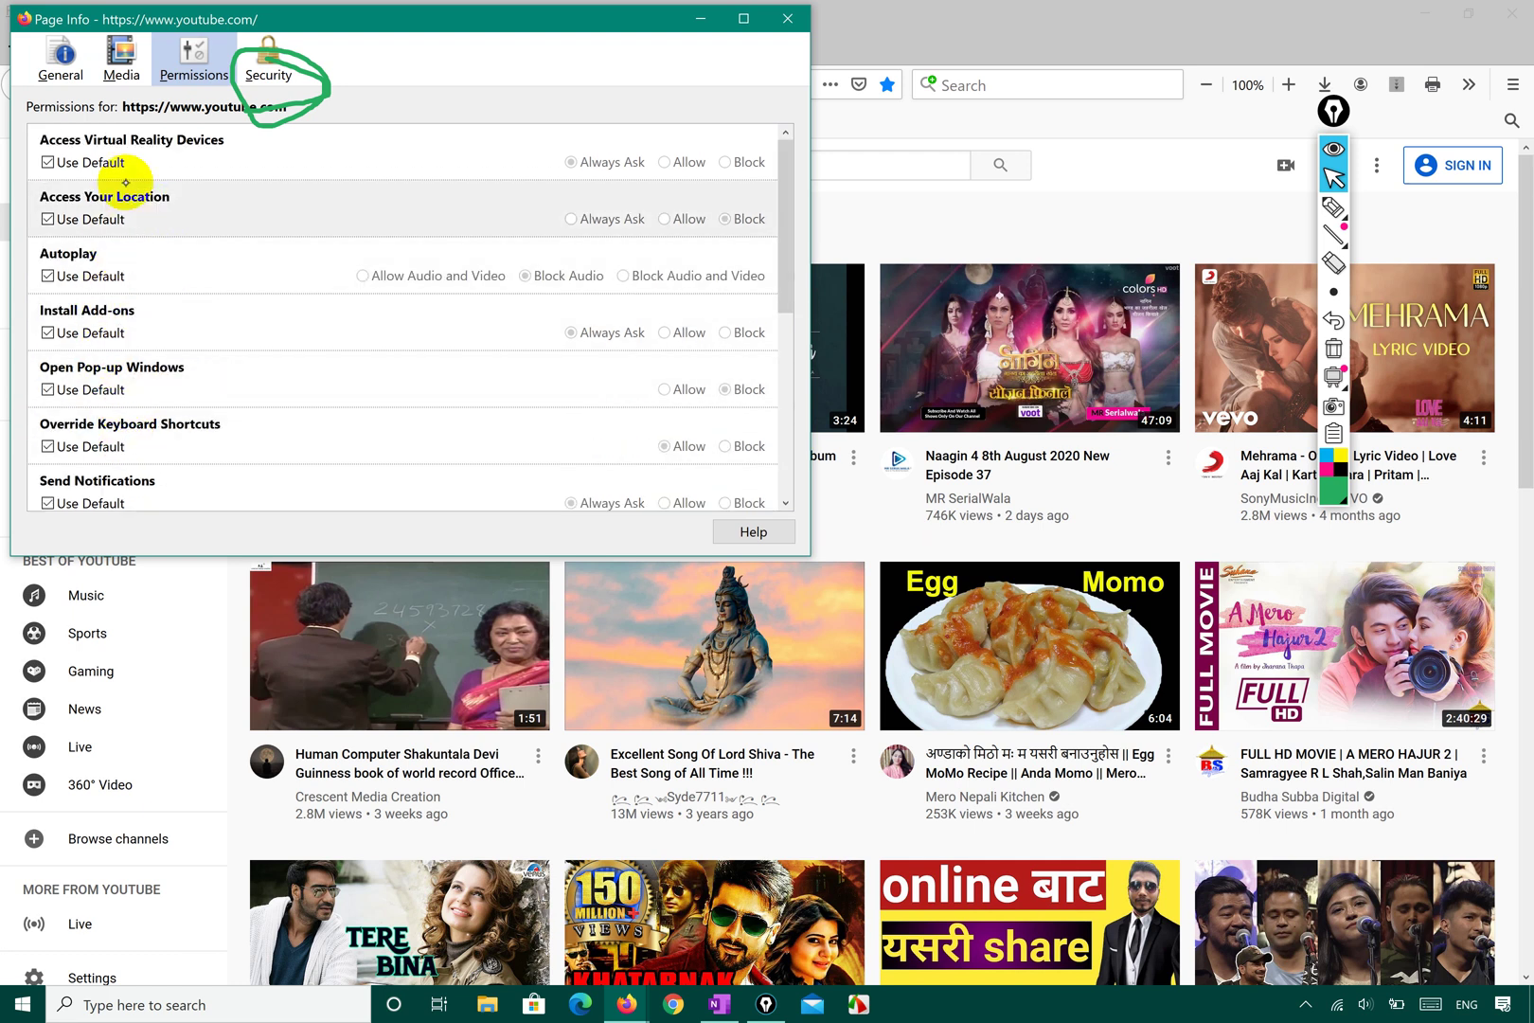
left_click(71, 163)
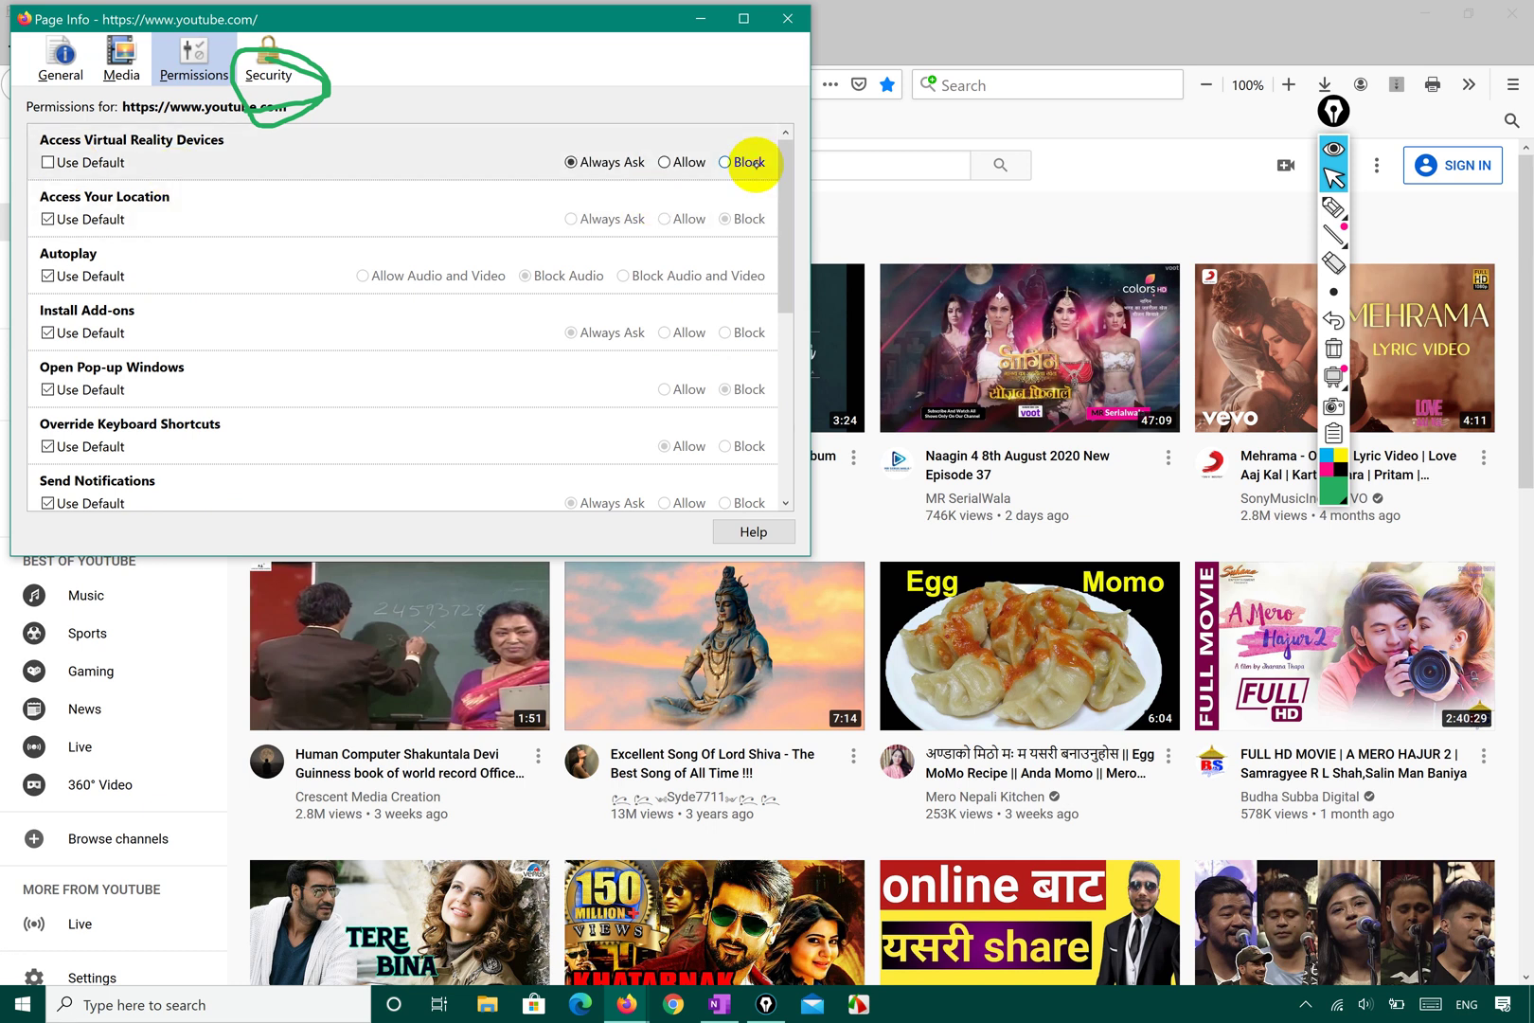
left_click(49, 162)
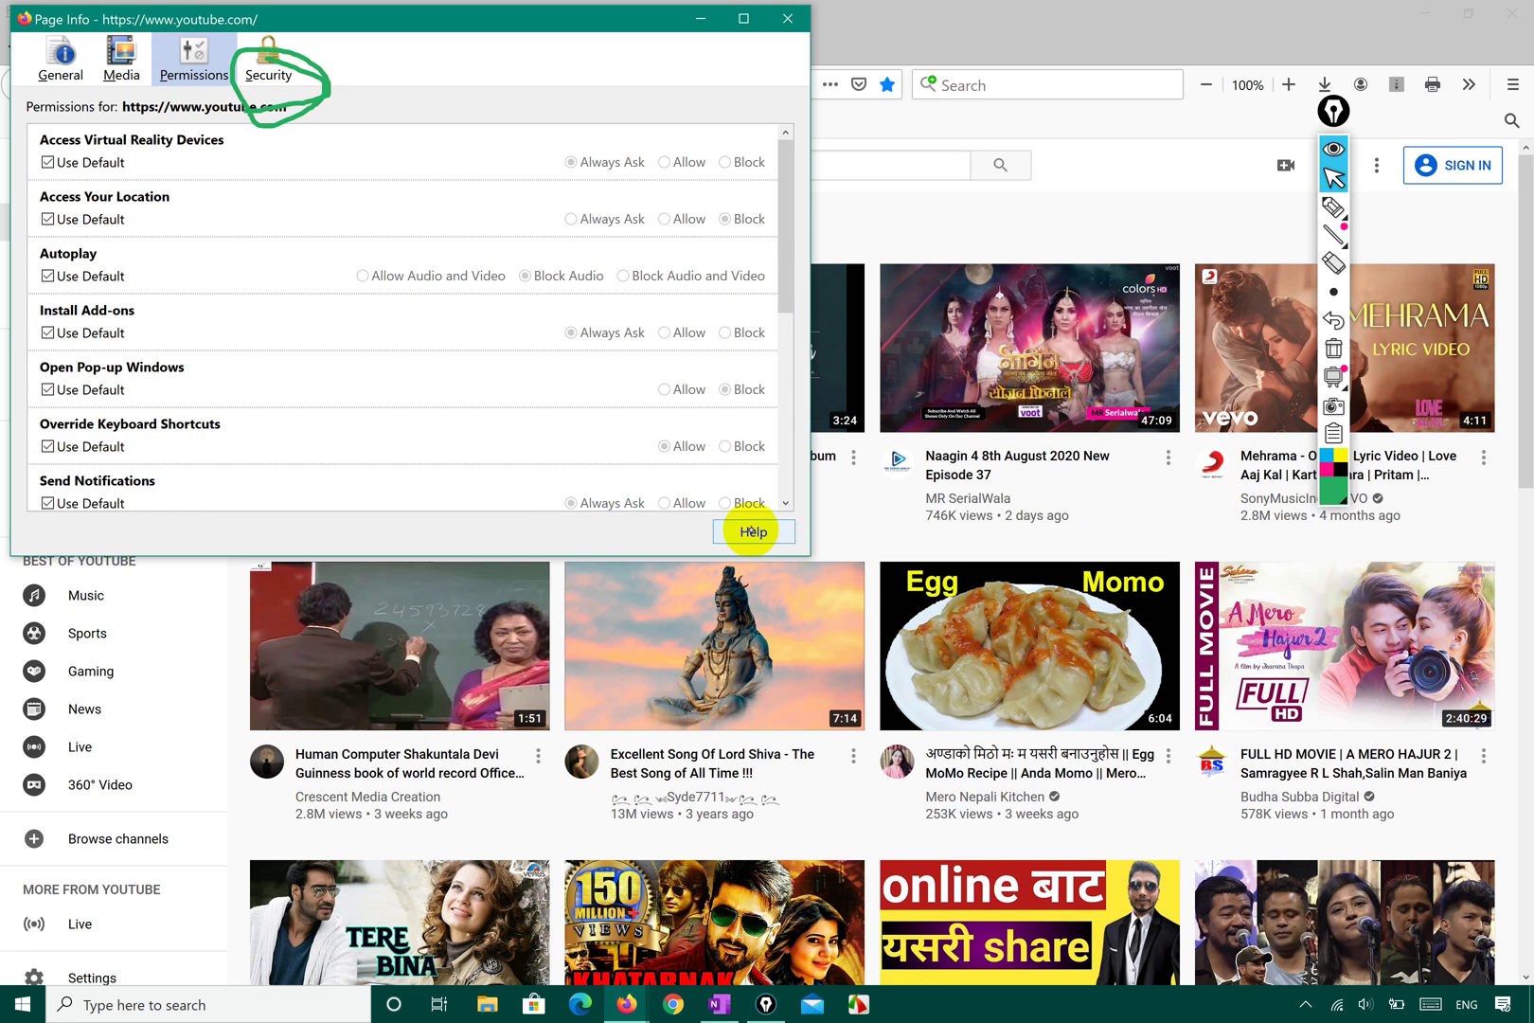
left_click(787, 21)
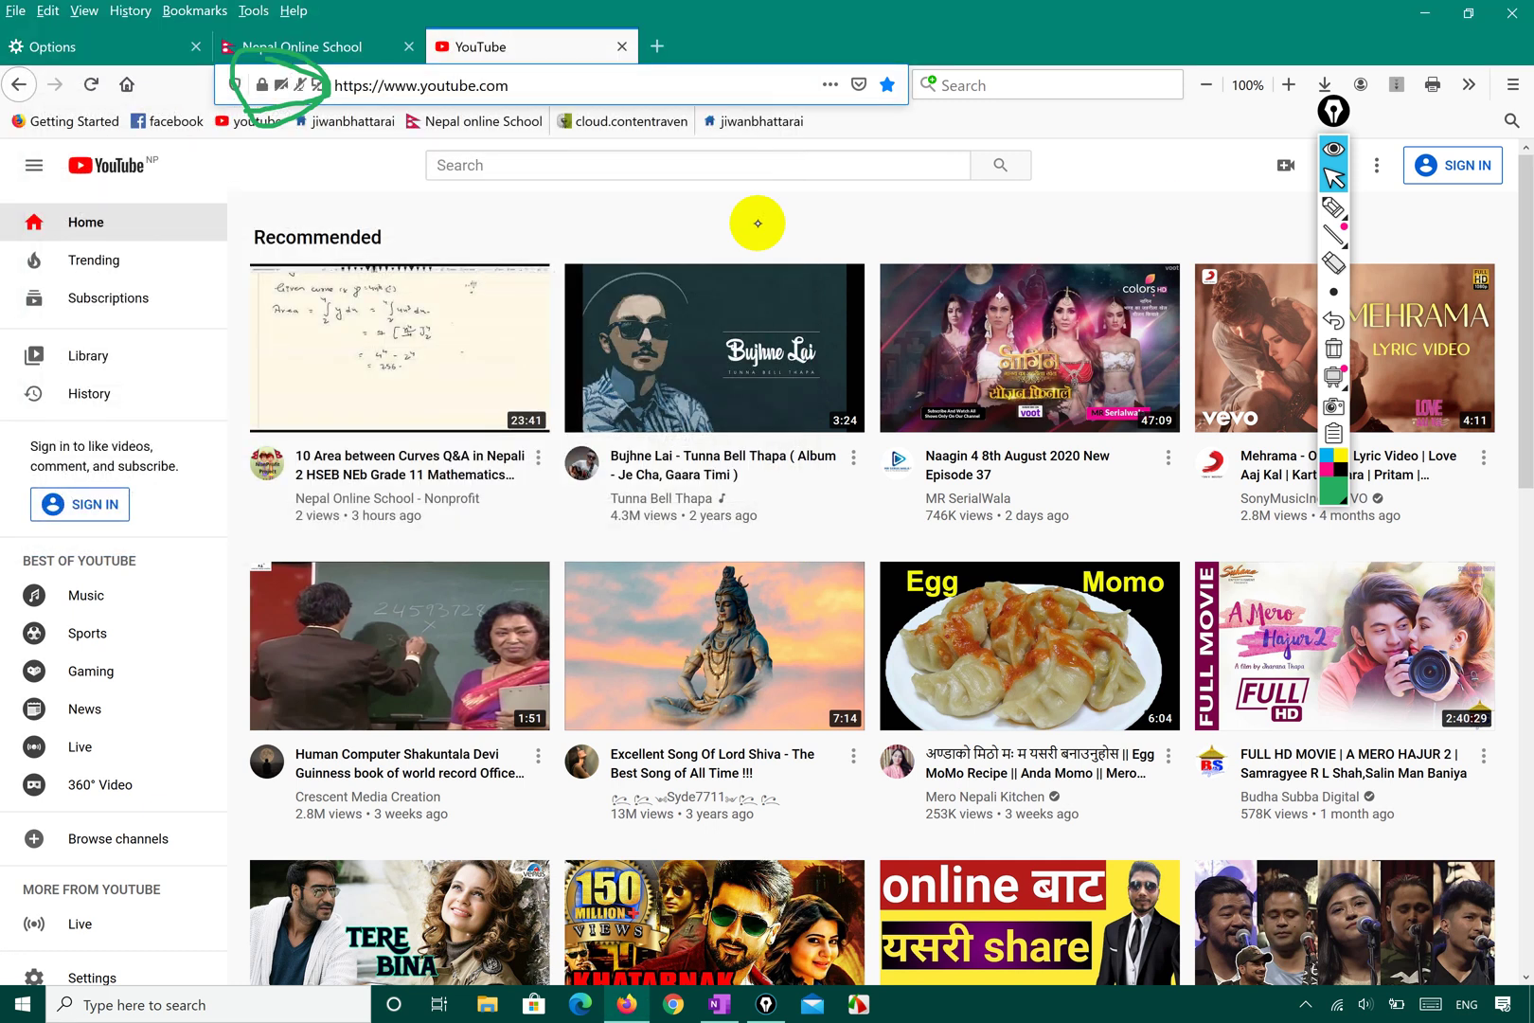
Clear the green ink and draw green slashes across the padlock and blocked-permission icons in YouTube's address bar
mouse_move(1337, 248)
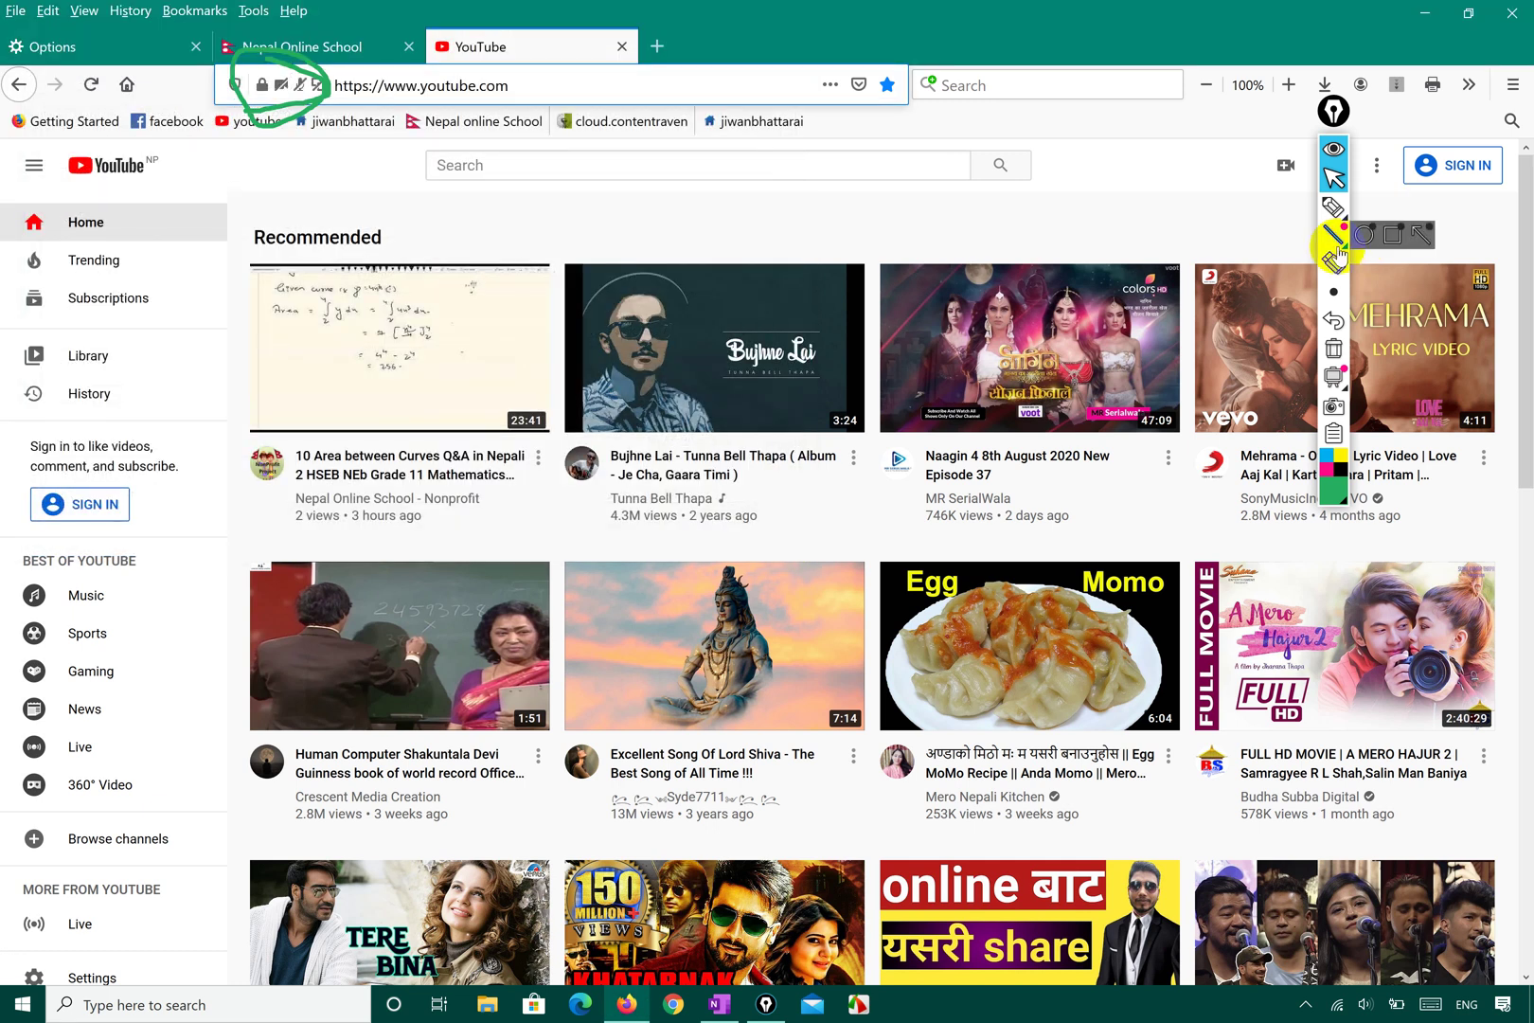
left_click(1334, 347)
left_click(1335, 176)
left_click(1334, 207)
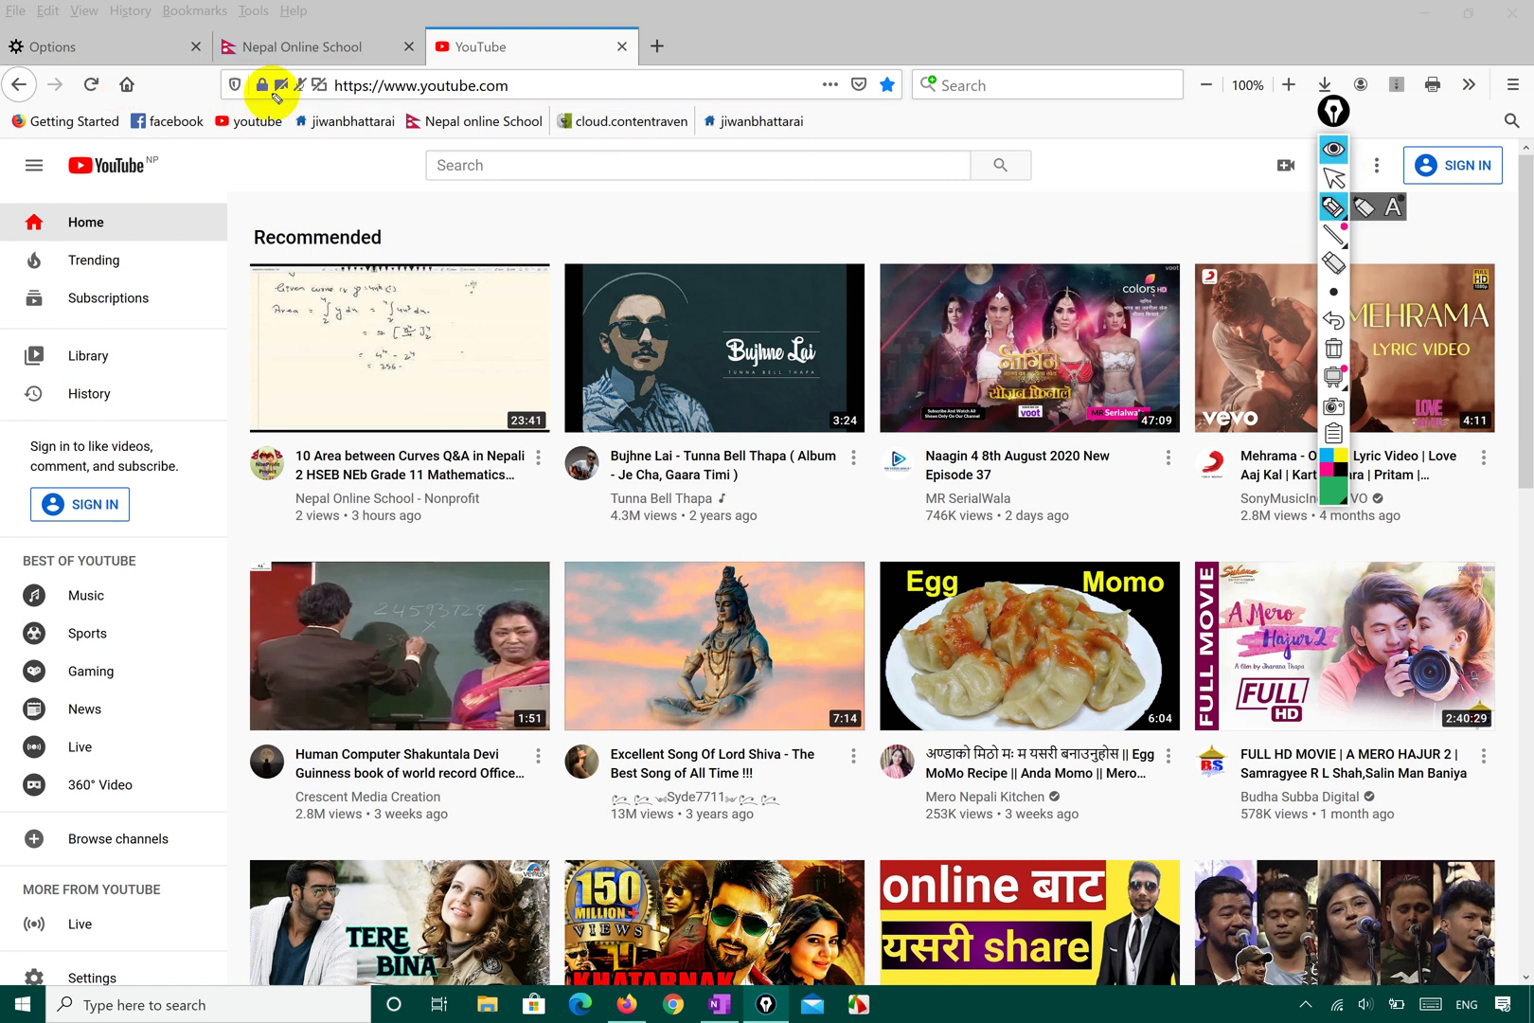
left_click_drag(270, 97, 344, 59)
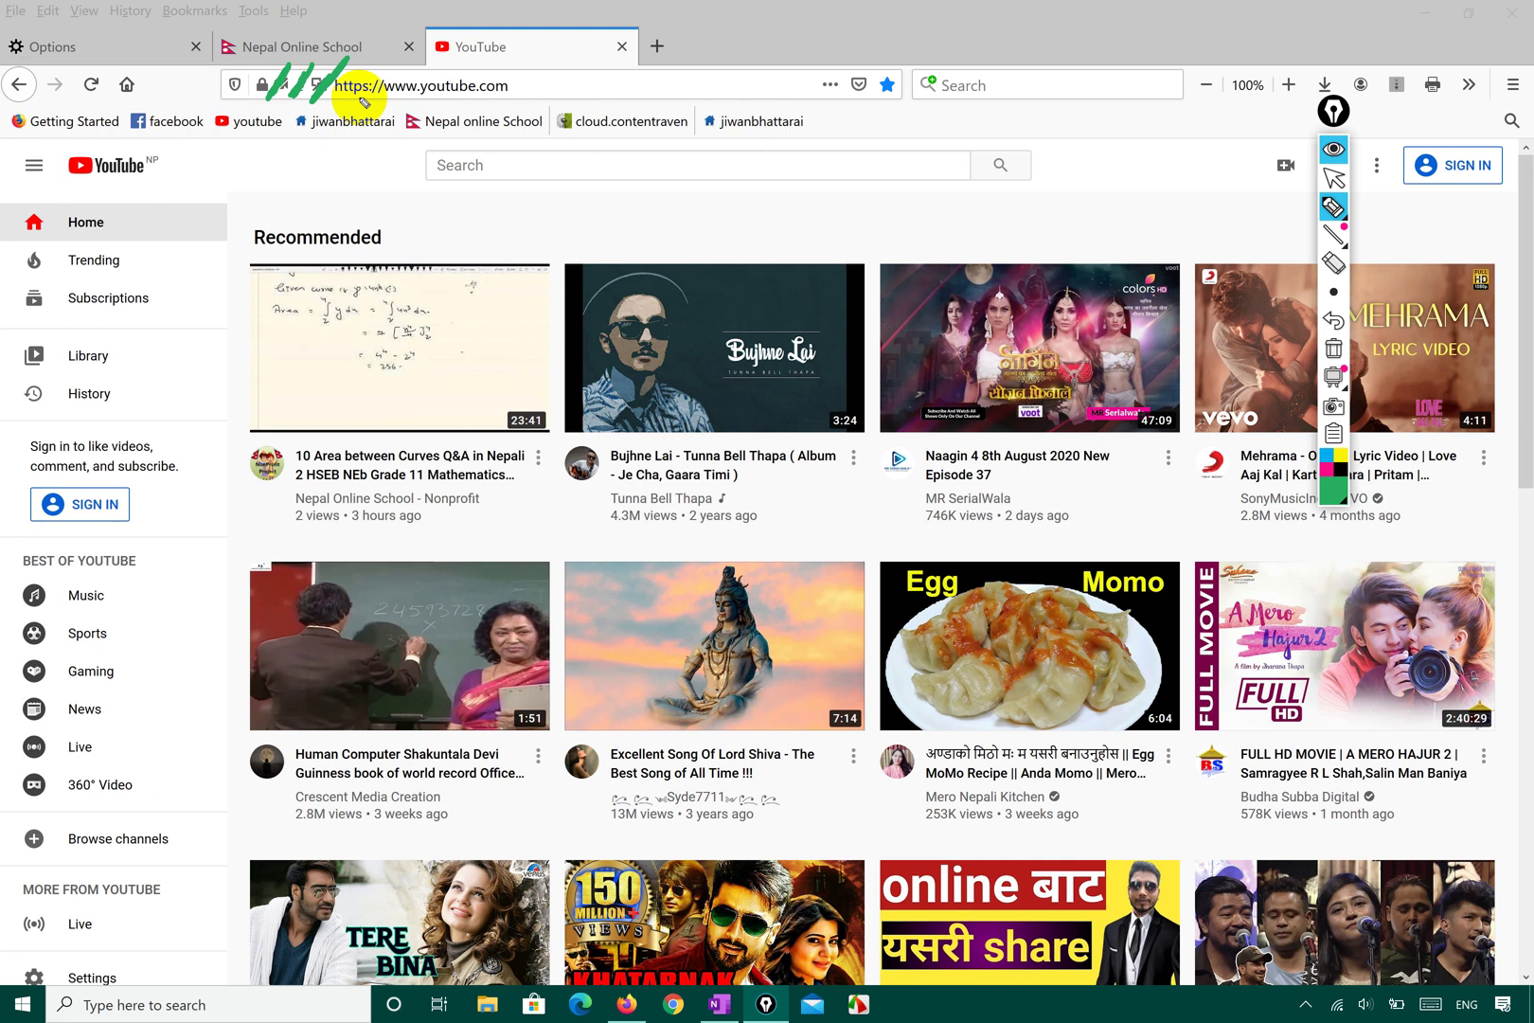
Erase the slashes, circle the whole group of YouTube's address bar icons in green ink, and leave drawing mode
left_click(1333, 208)
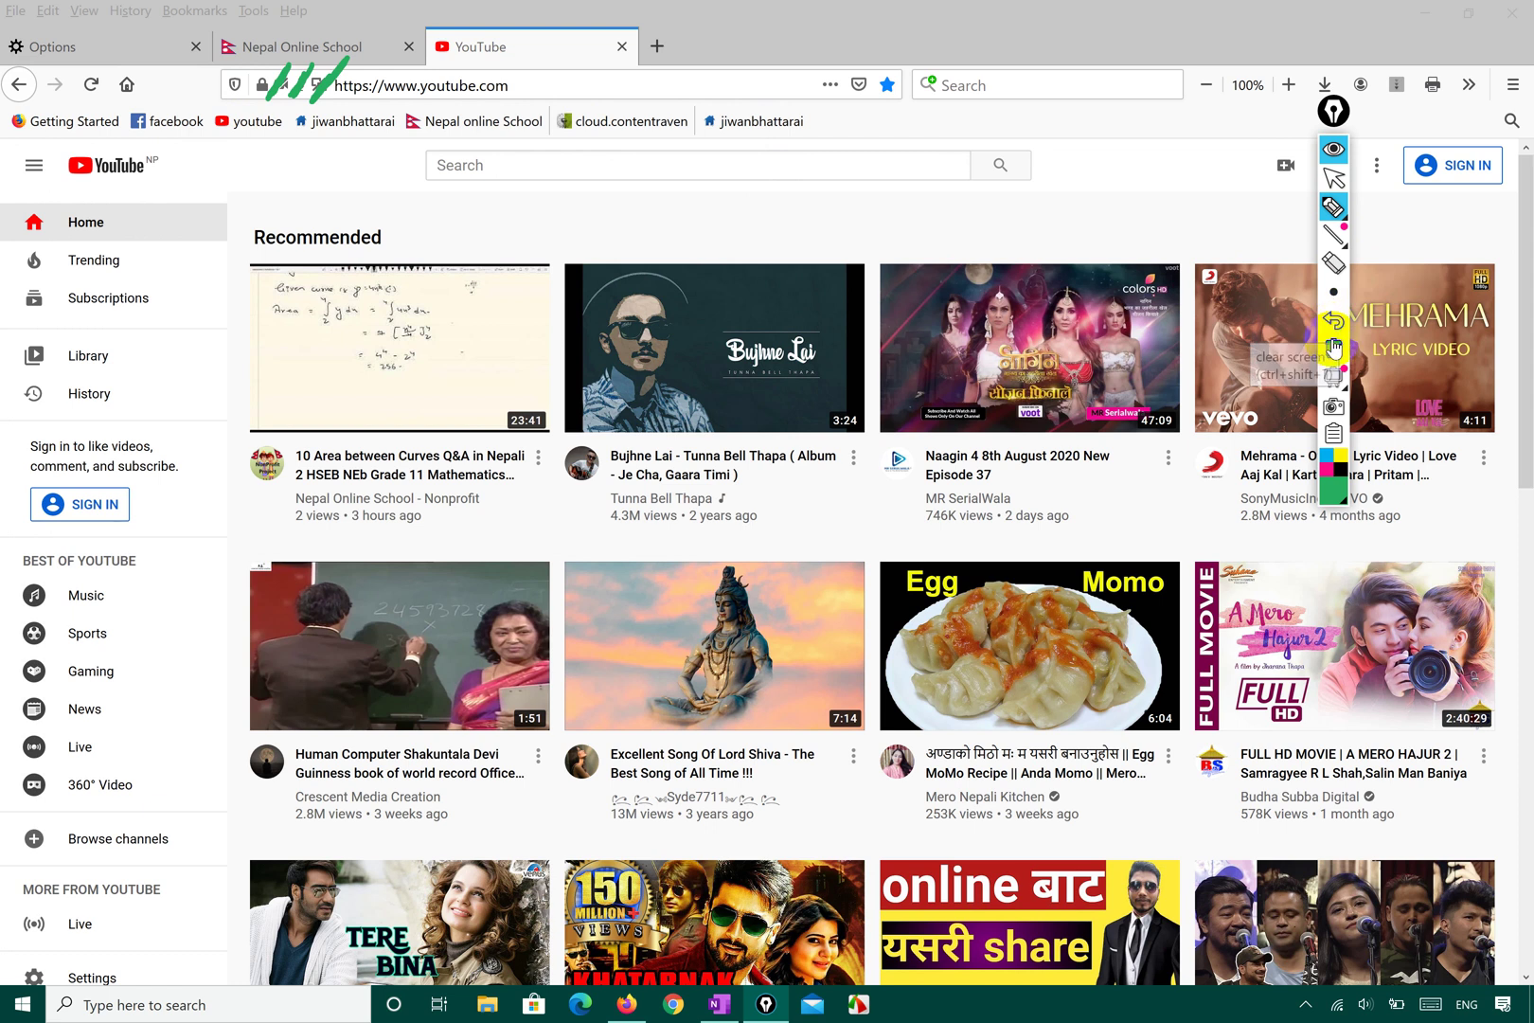
left_click(1333, 349)
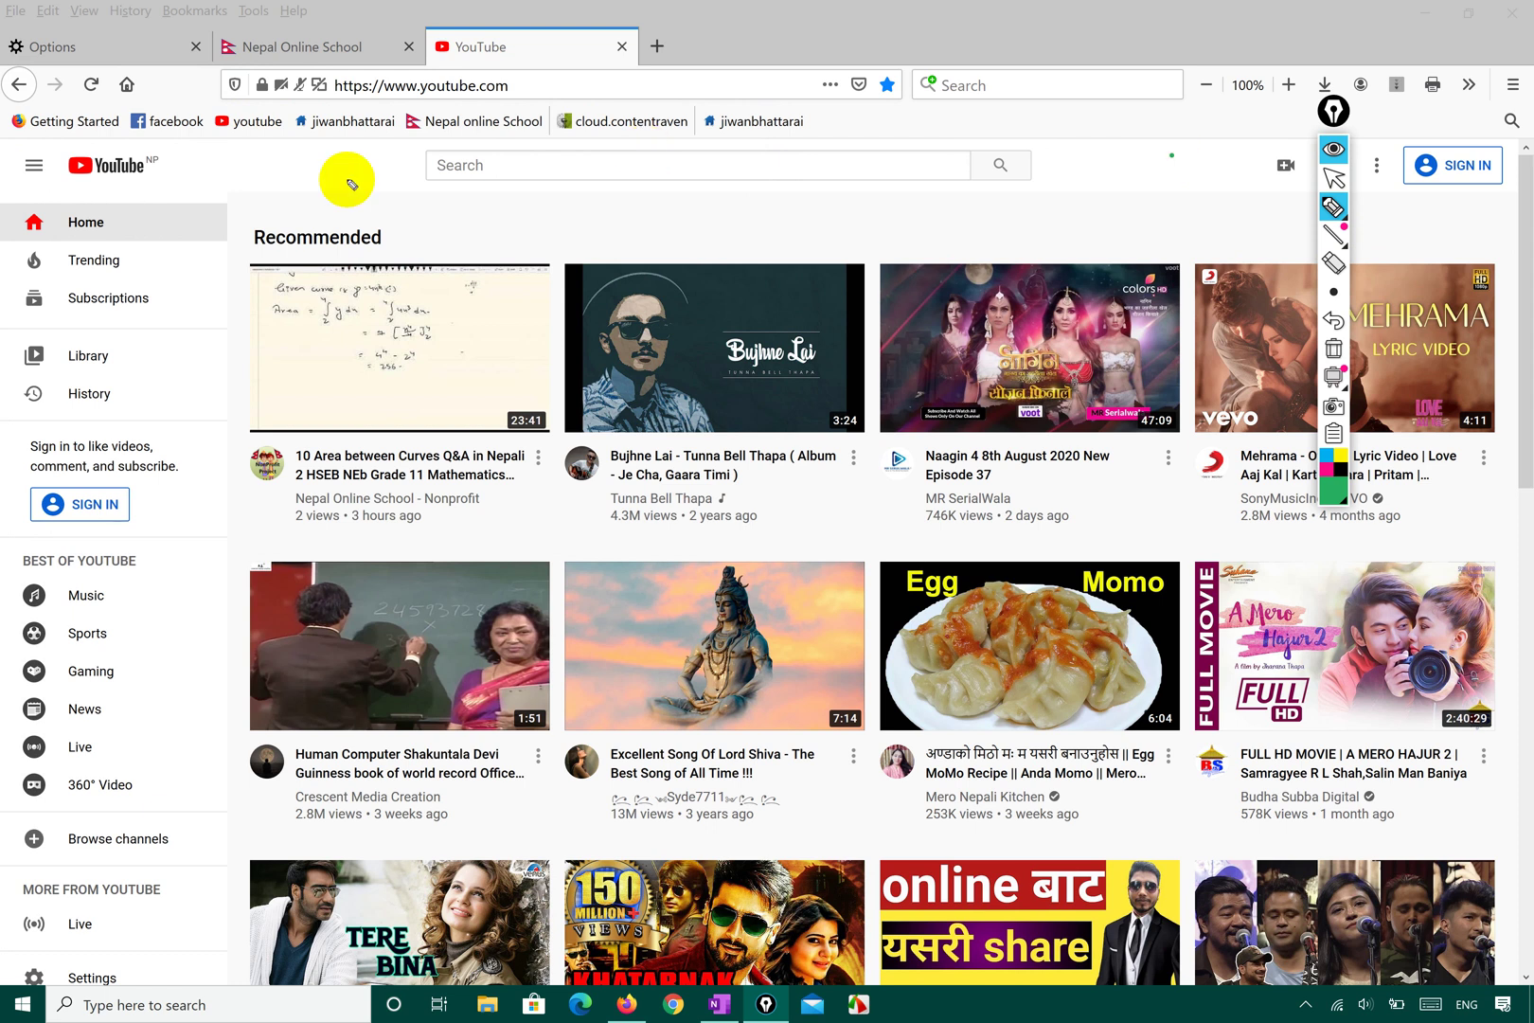
left_click_drag(381, 76, 254, 104)
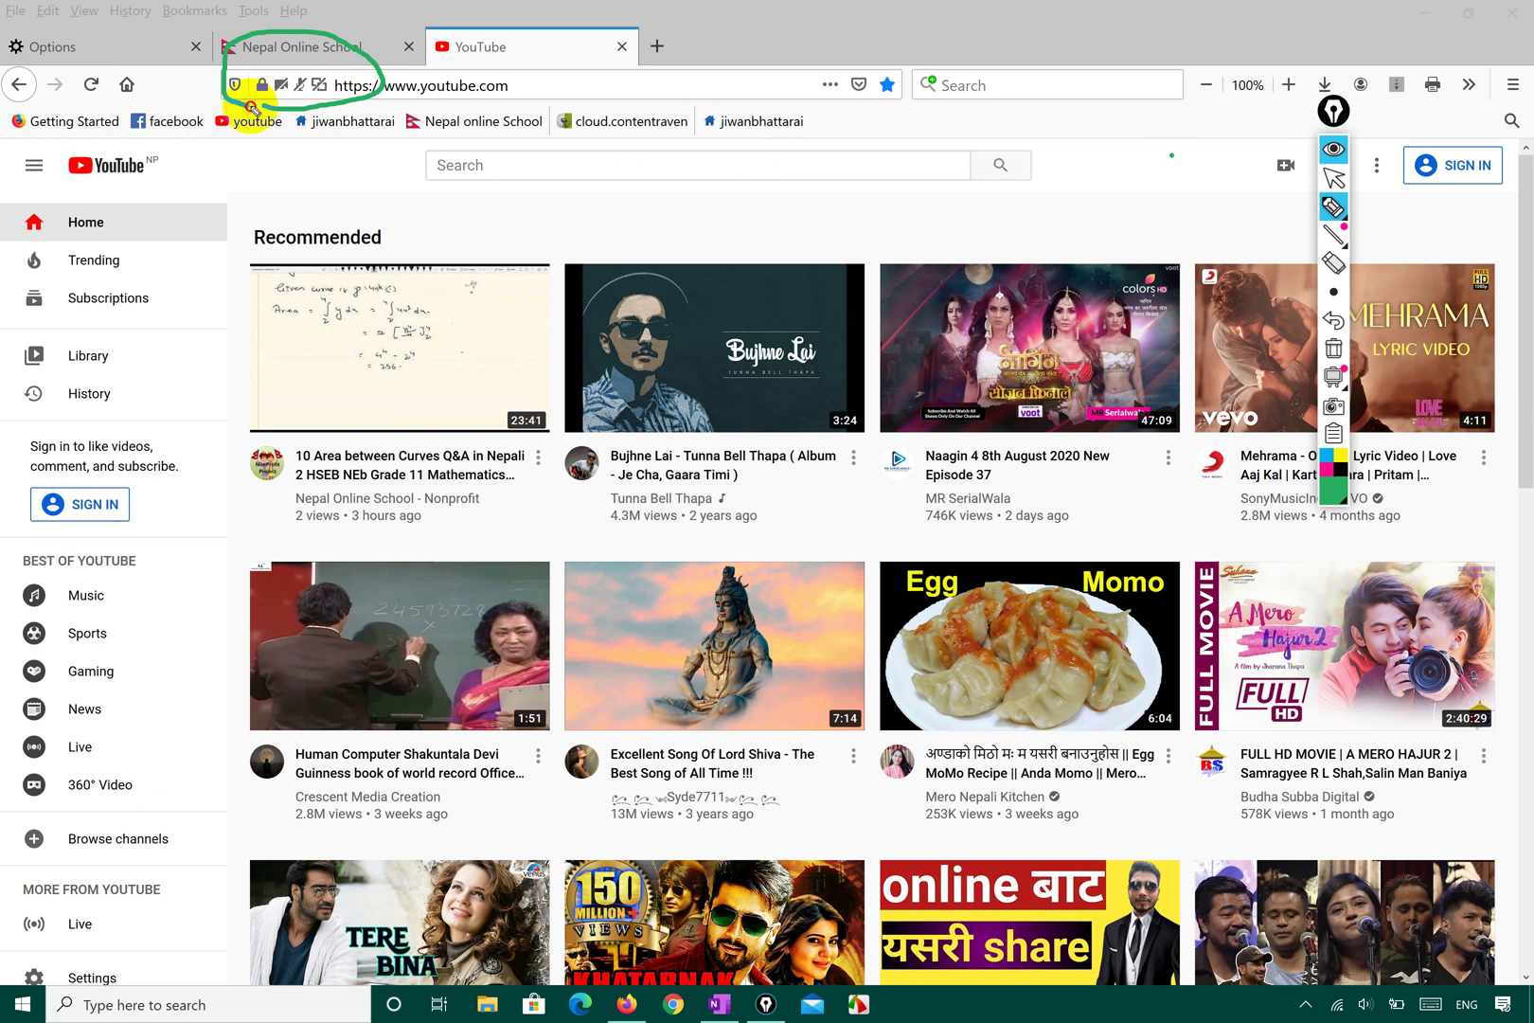
left_click(1333, 177)
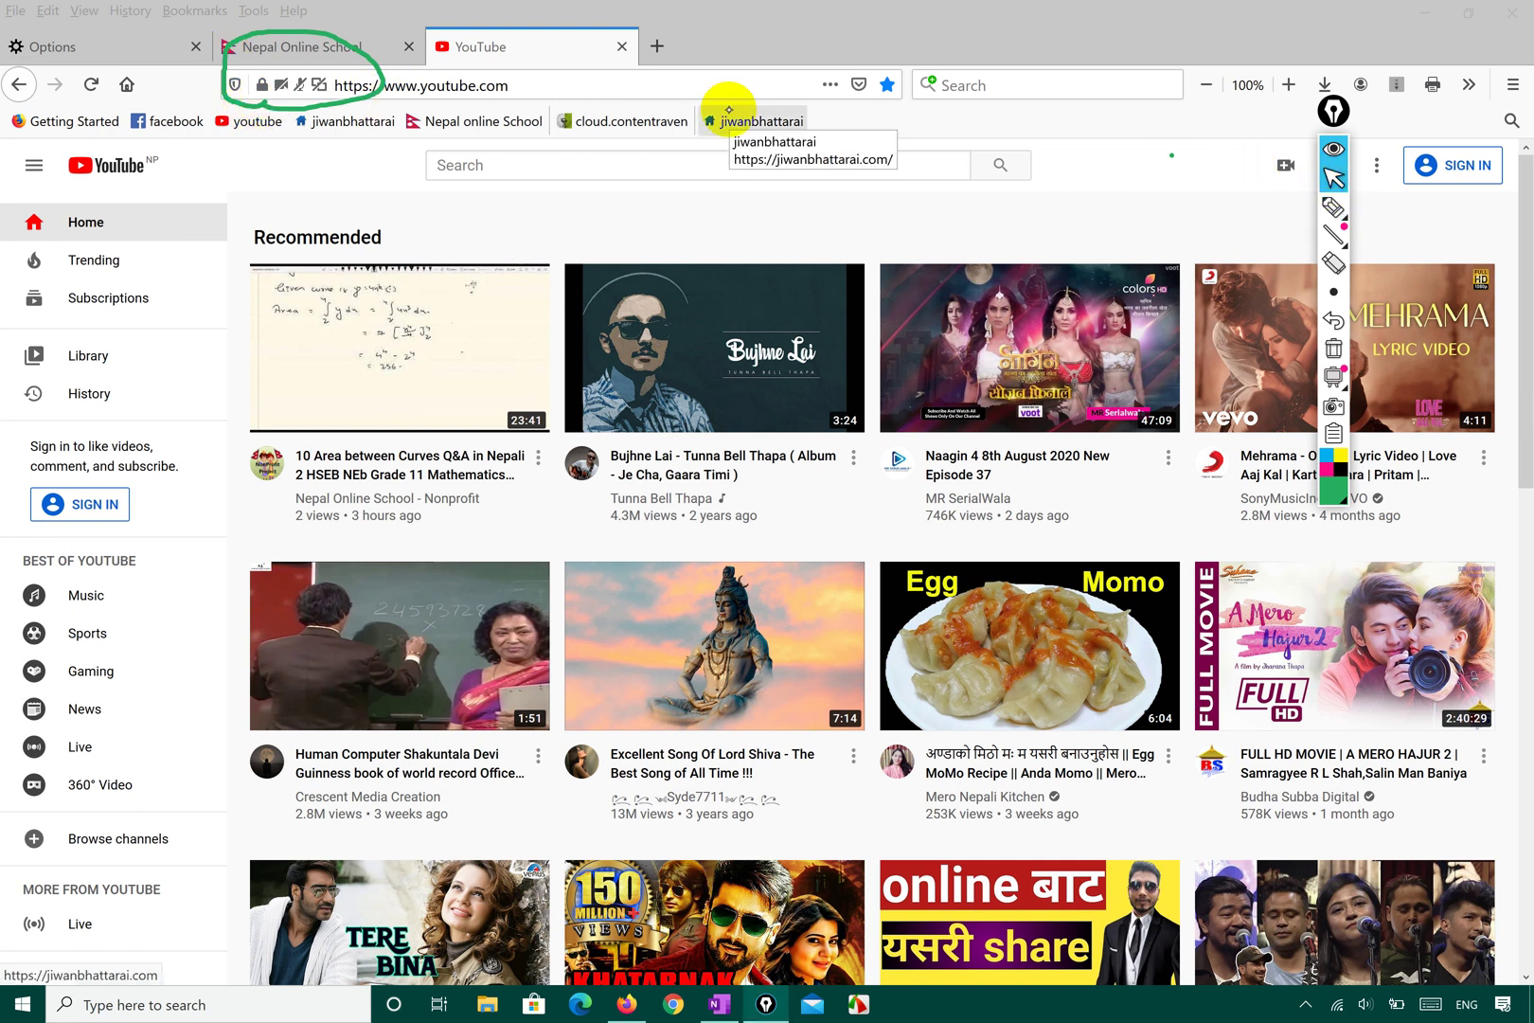
Open a new tab, look back at the YouTube page's address bar, and return to the new tab
left_click(657, 46)
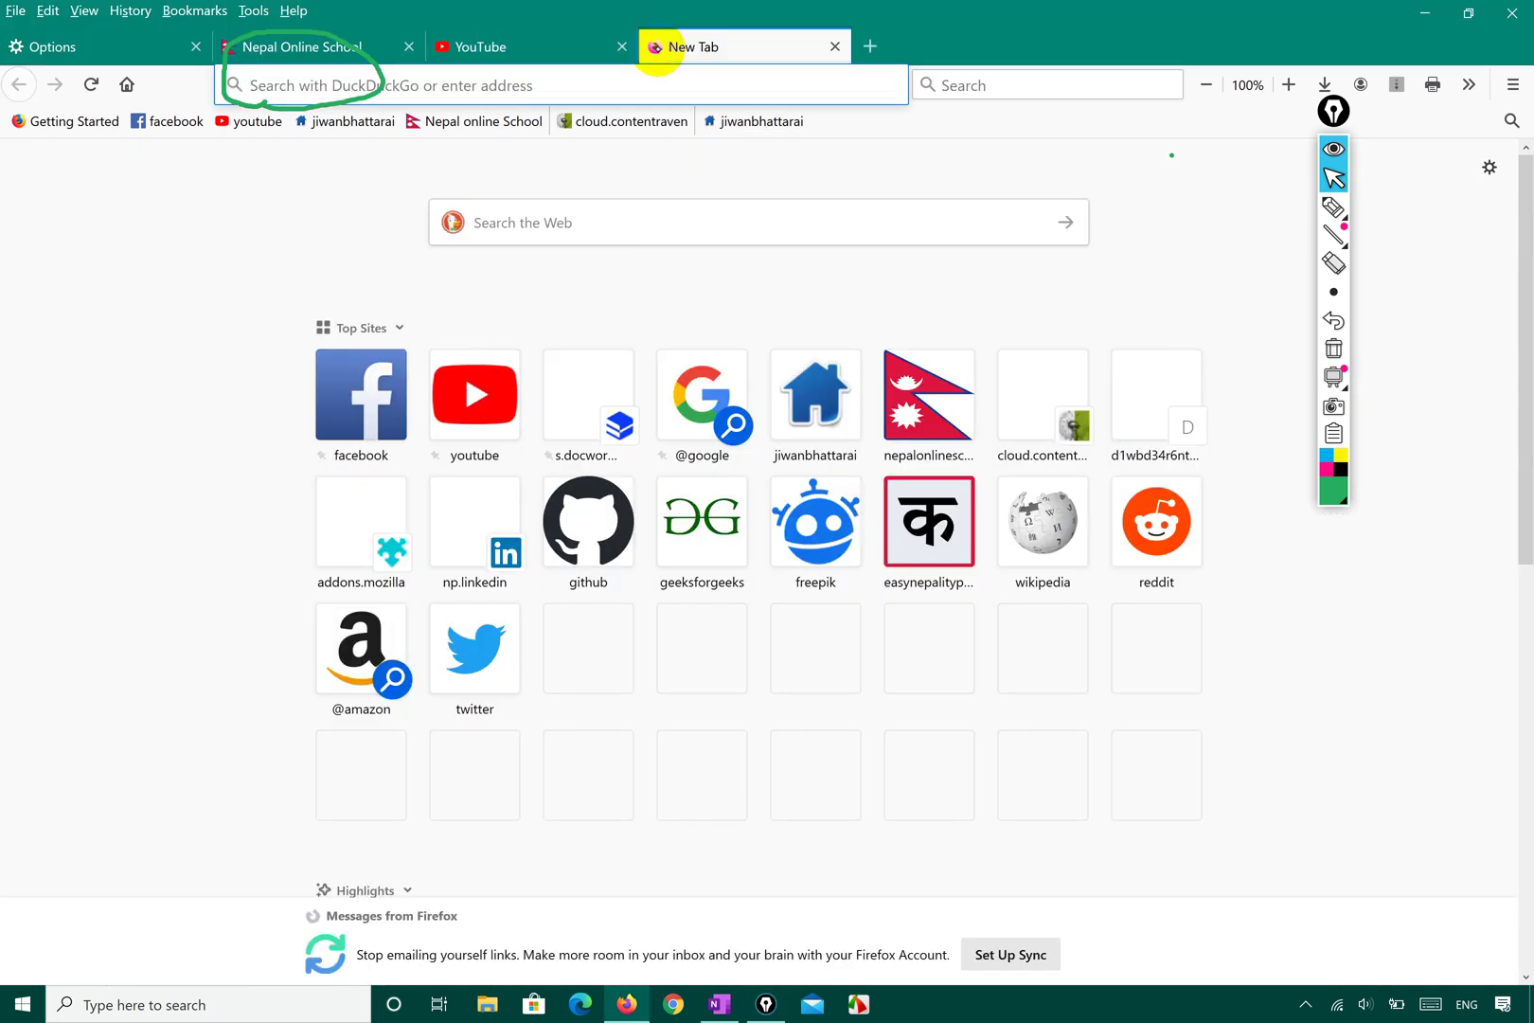
left_click(488, 45)
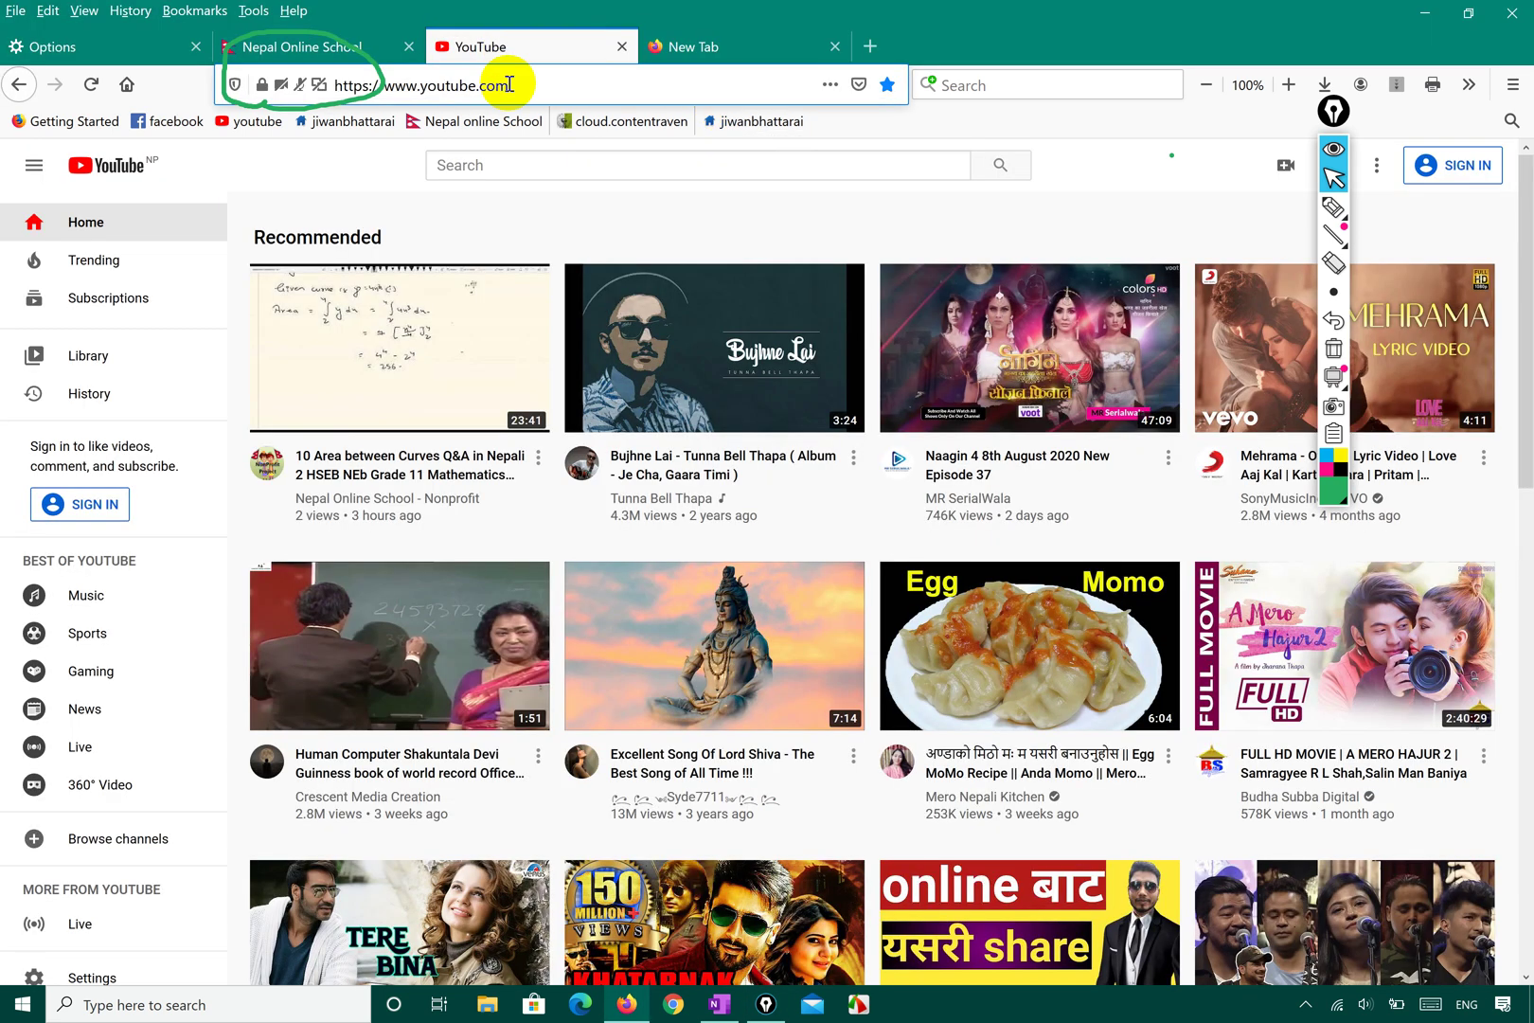
left_click(715, 46)
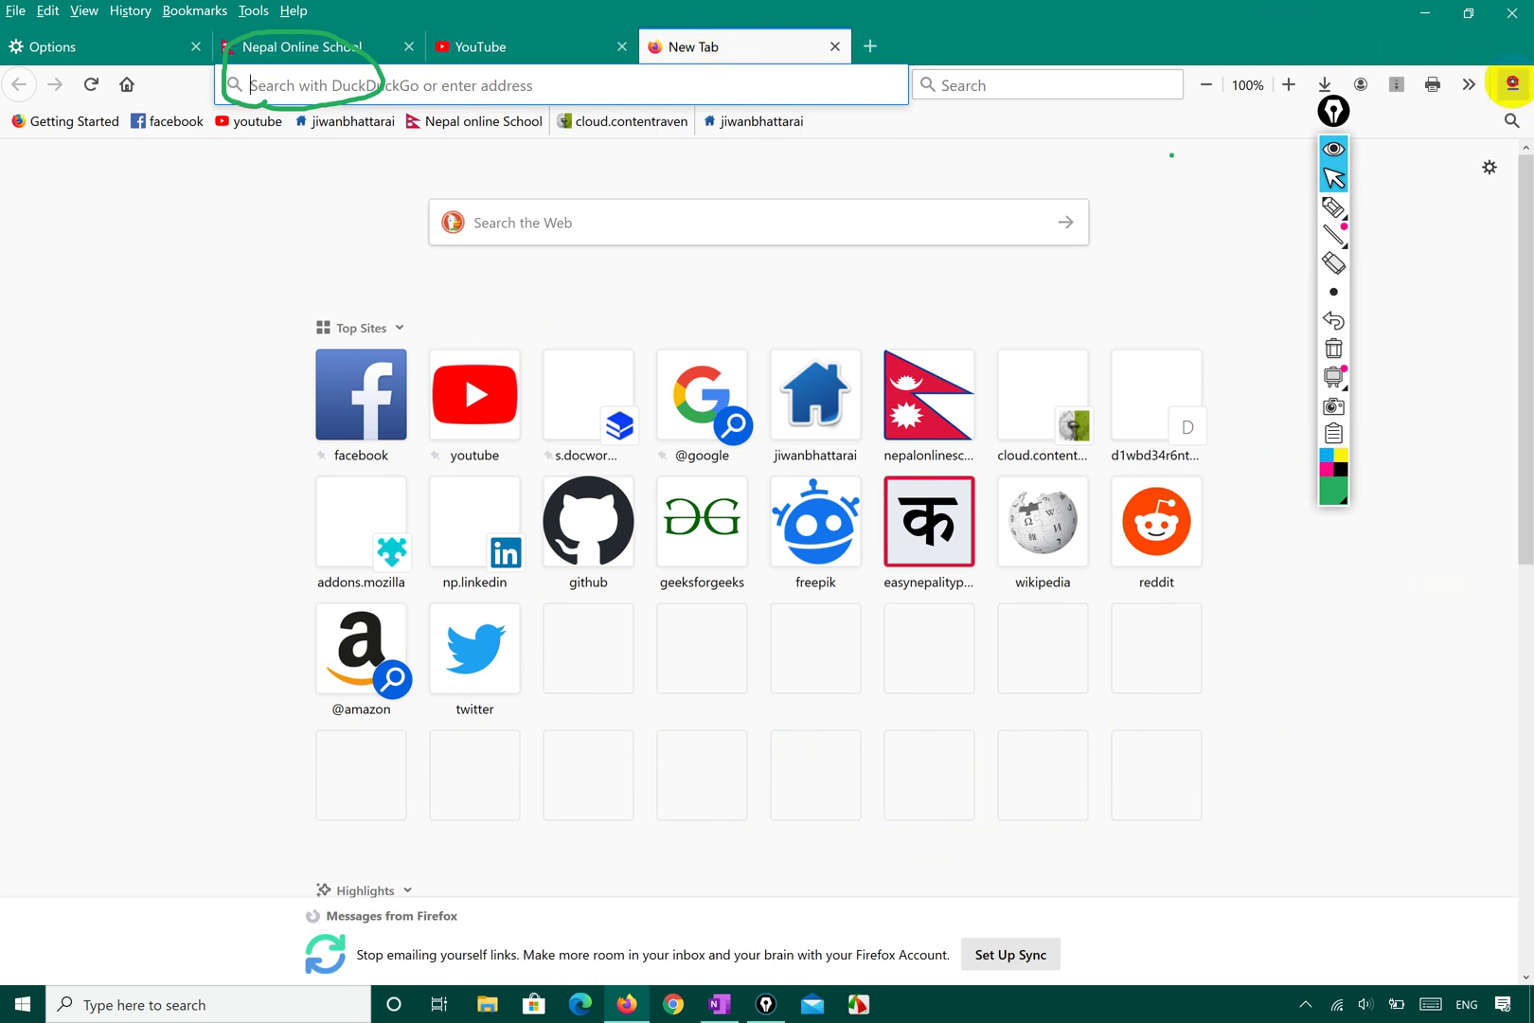
Open the browser's Privacy & Security options and clear the green ink from the screen
left_click(1511, 83)
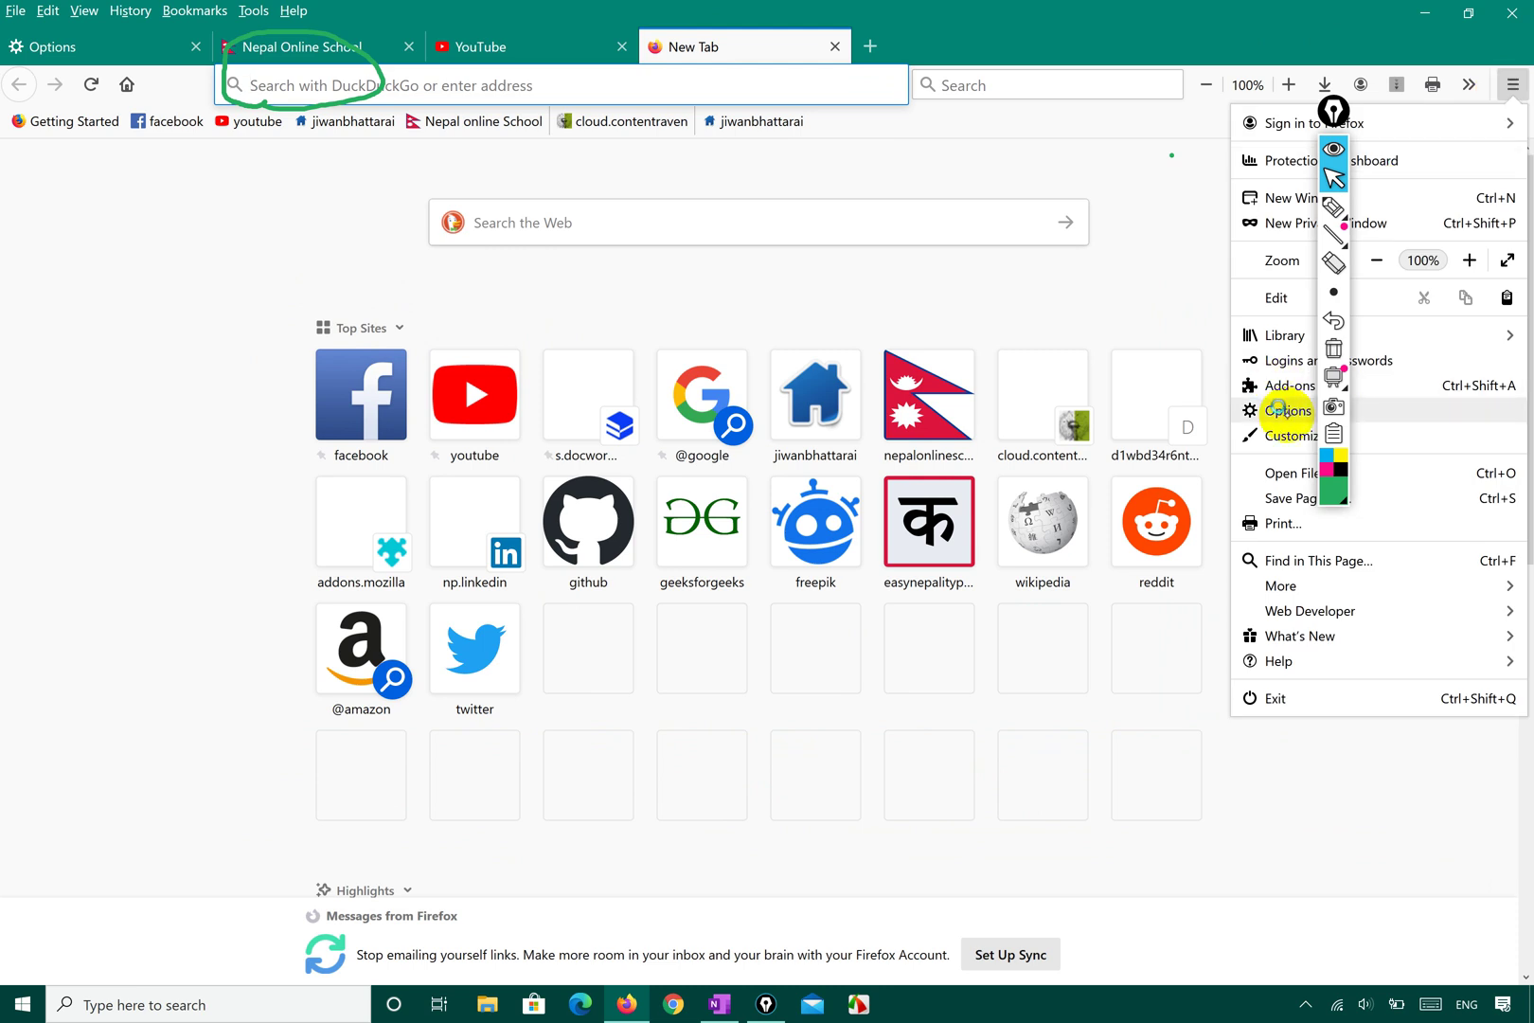
left_click(1286, 415)
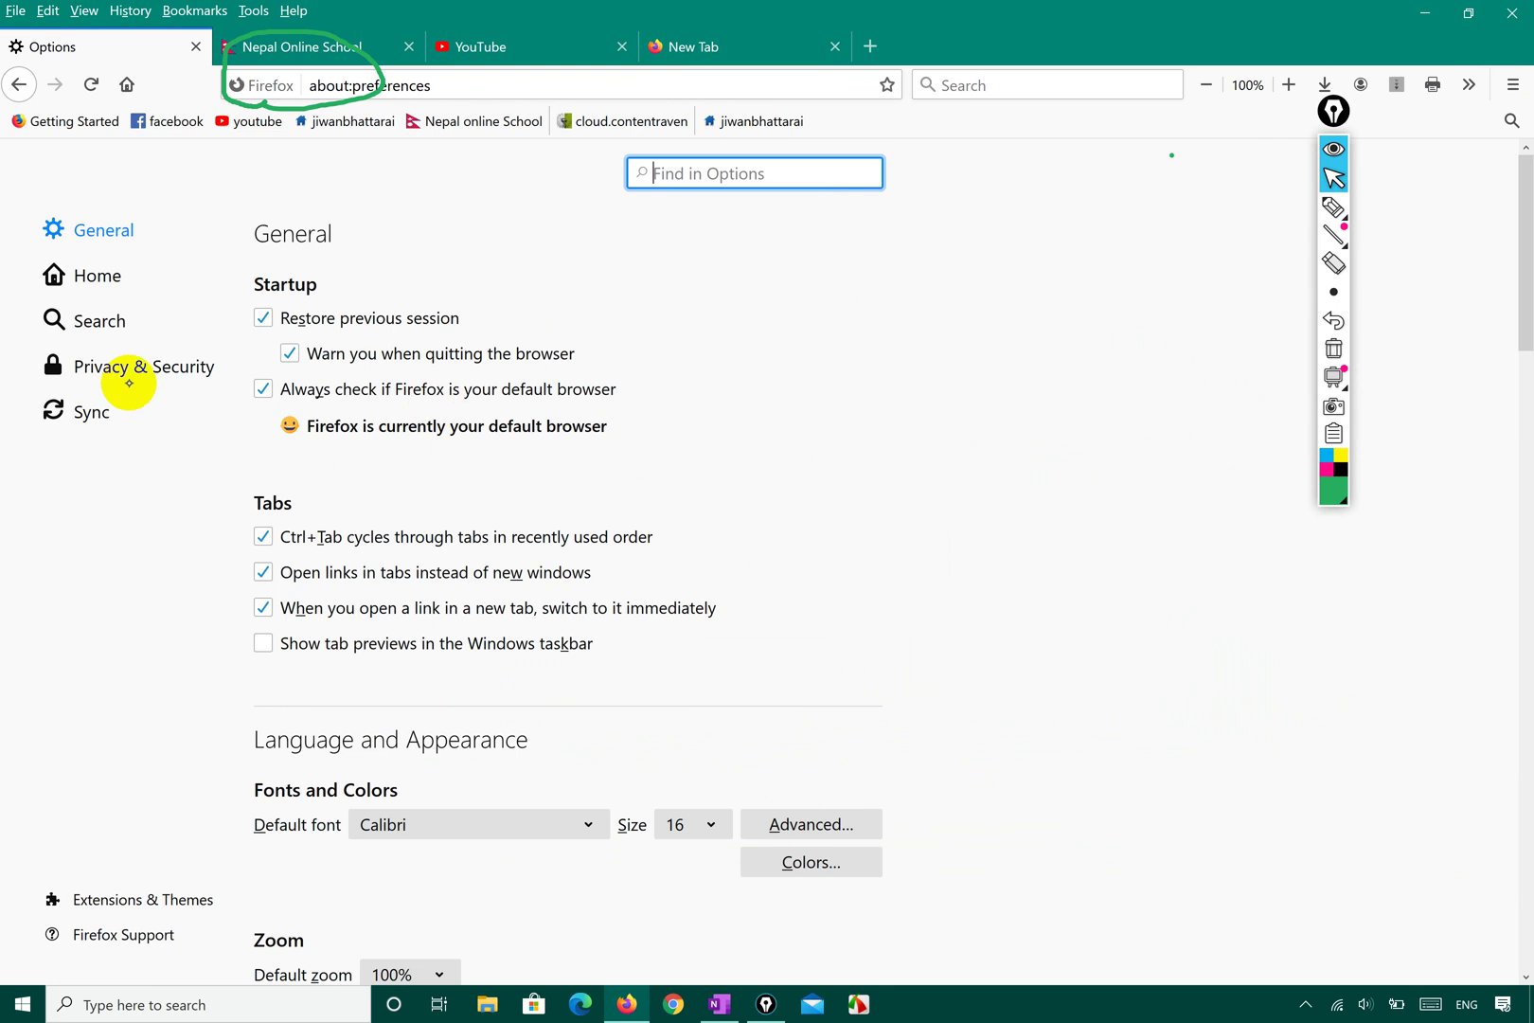
left_click(137, 369)
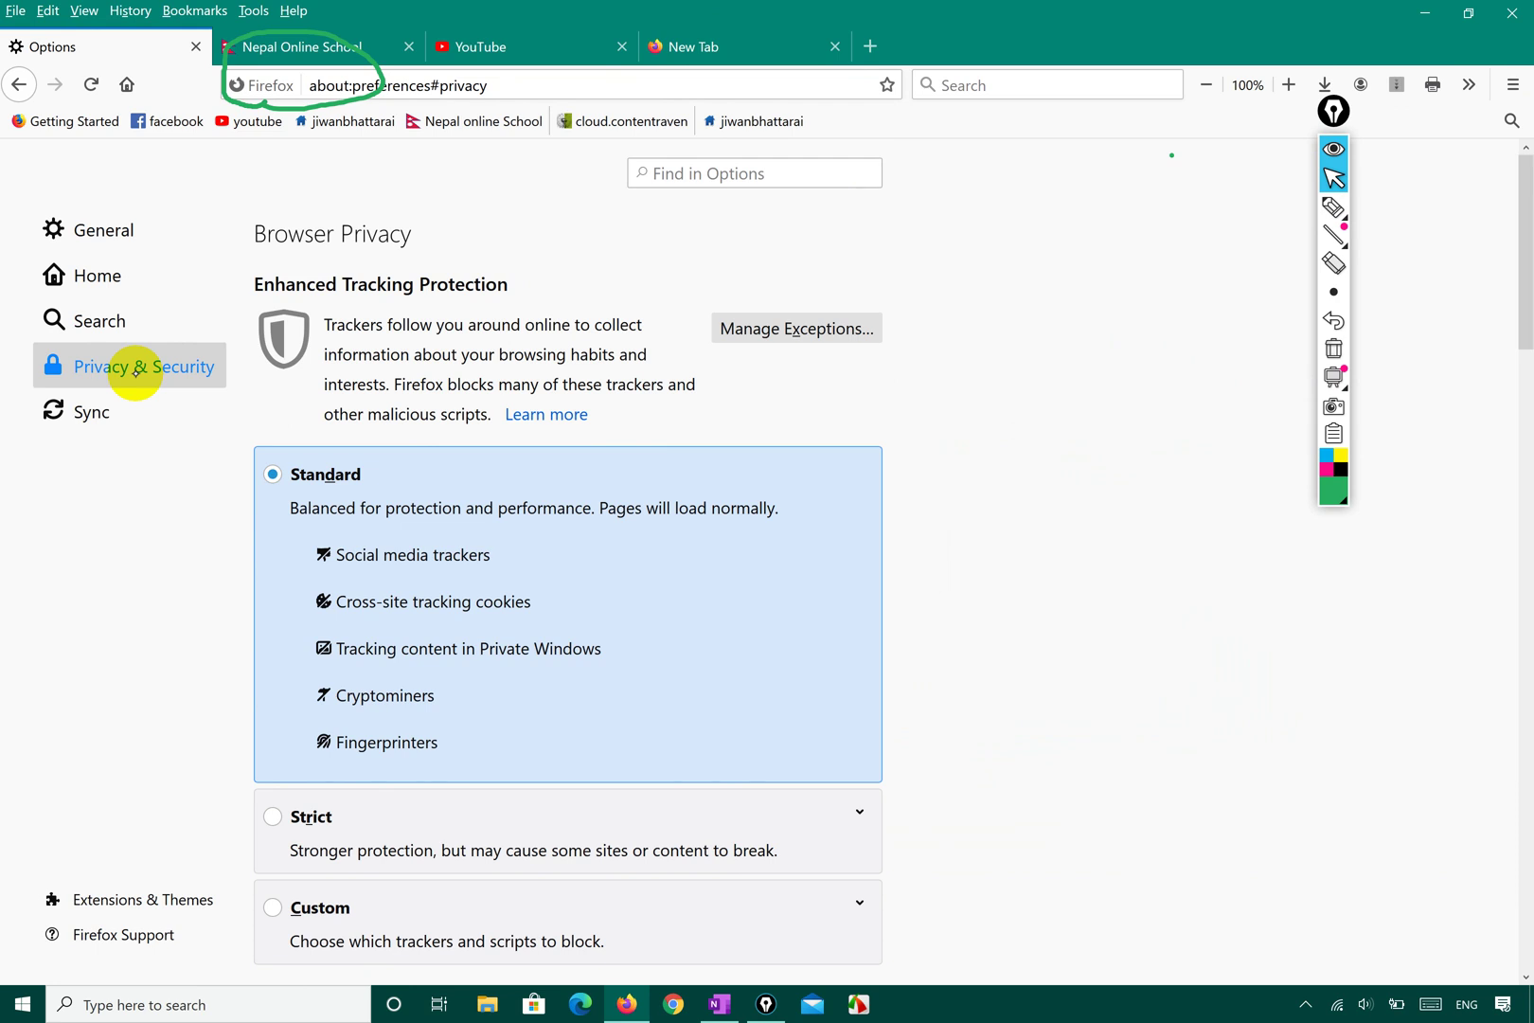
left_click(1333, 349)
left_click(1335, 175)
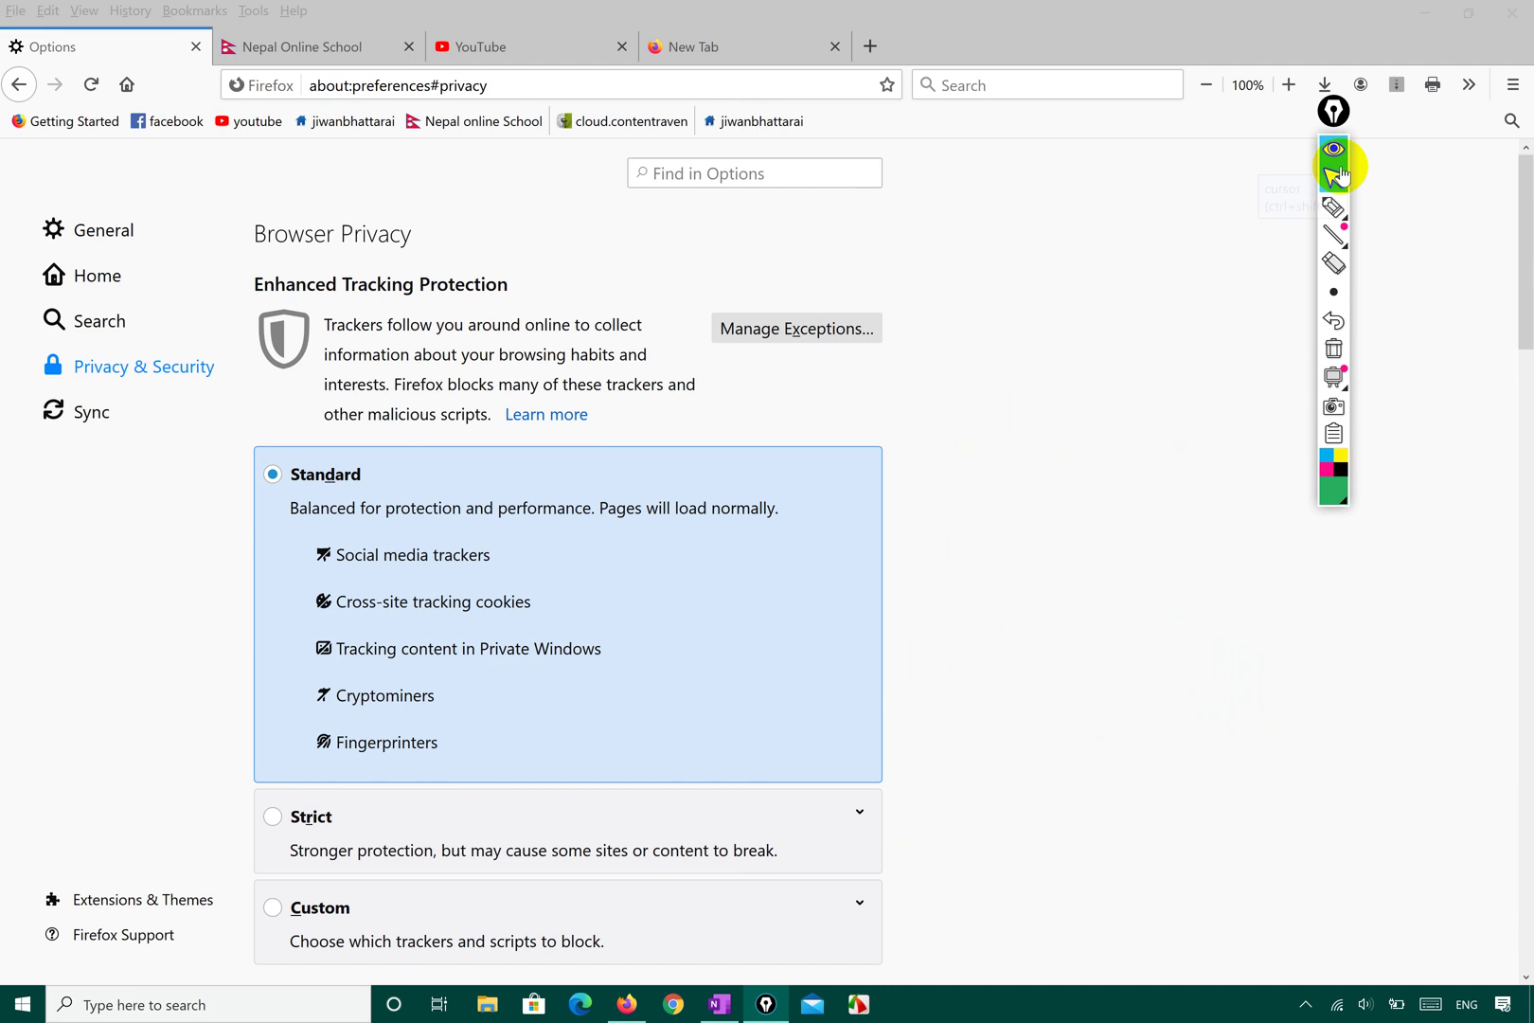
Mark Block pop-up windows in the Permissions section with a green check mark, and undo the ink
scroll(1113, 456, "down", 10)
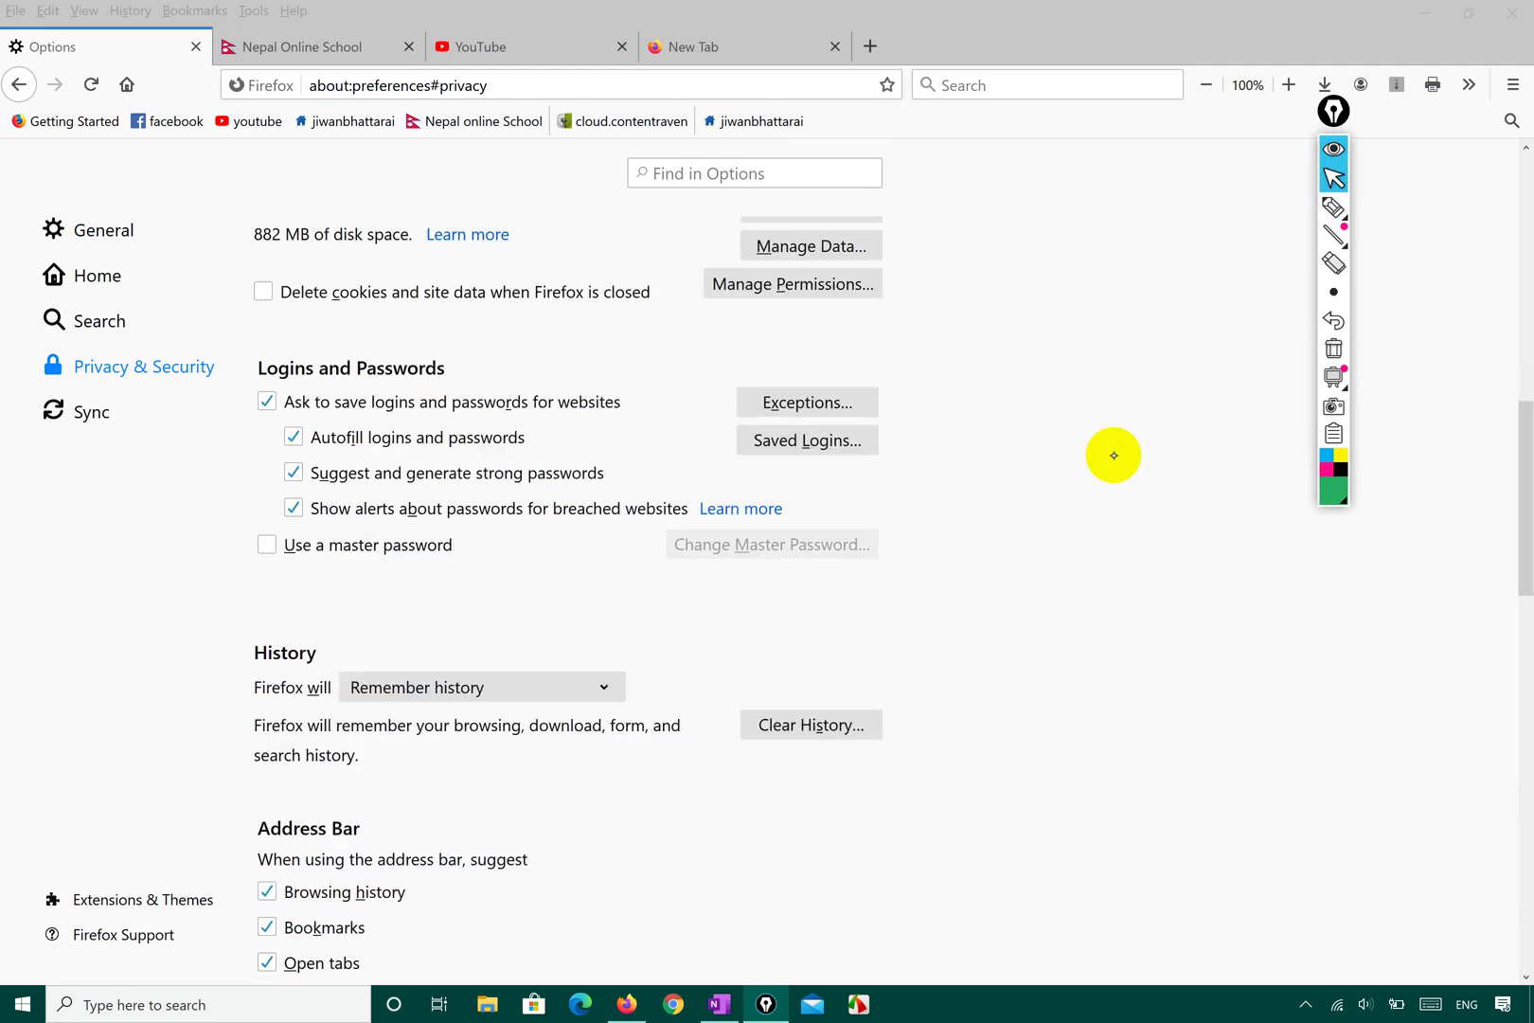
scroll(1113, 456, "down", 8)
scroll(1114, 455, "down", 3)
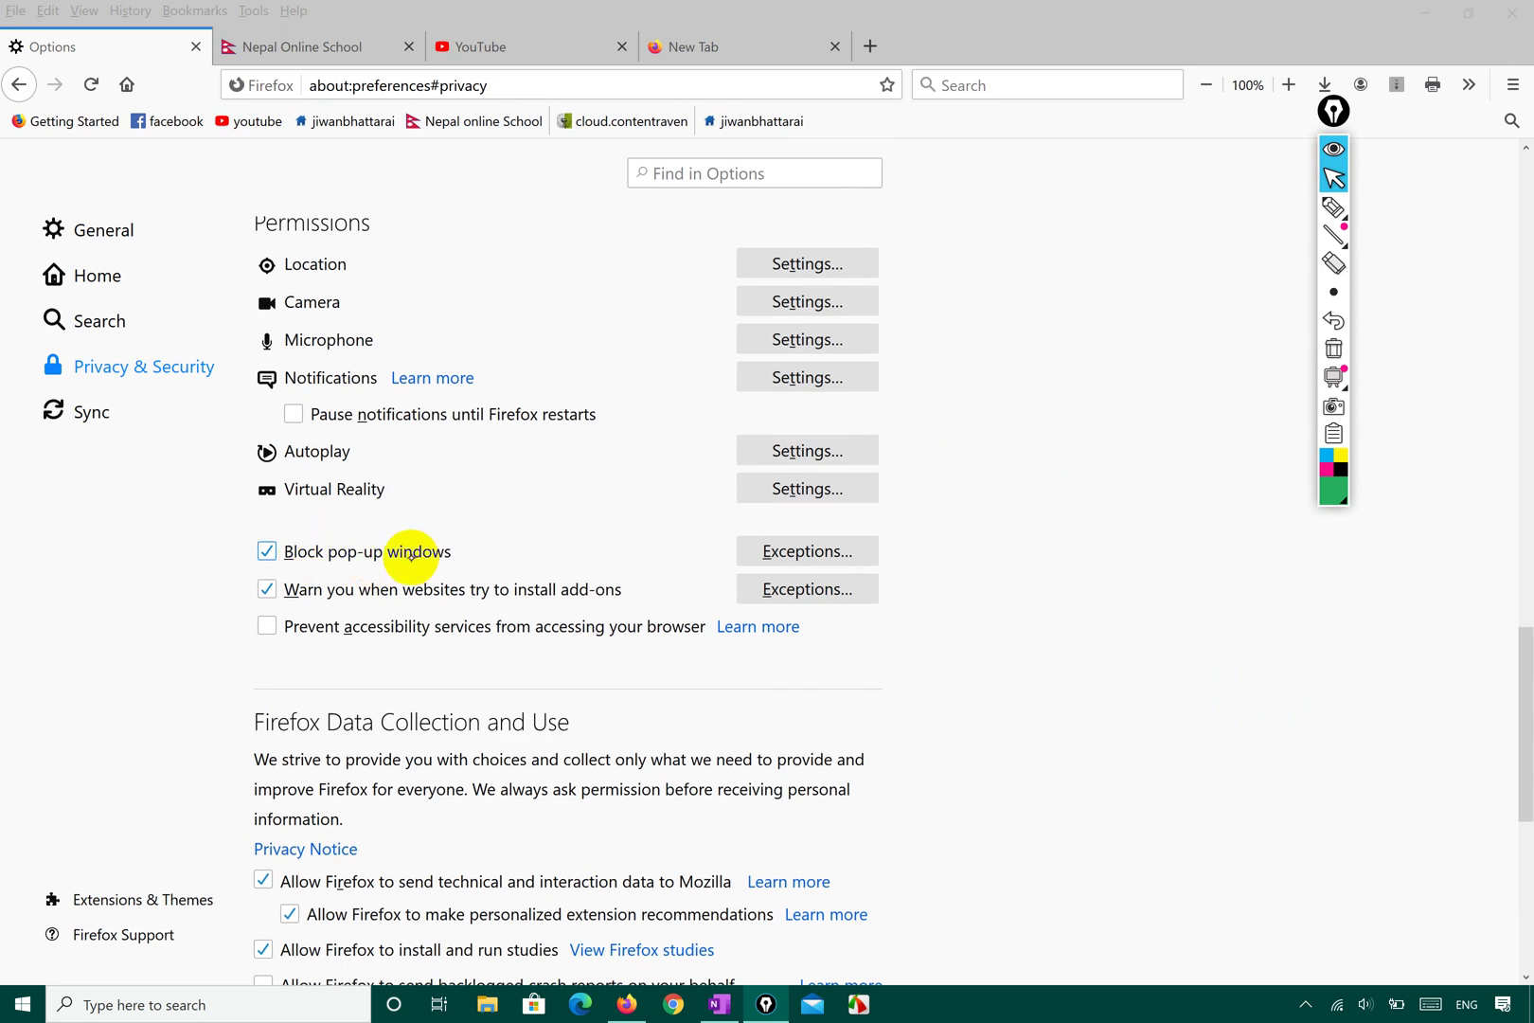
left_click(1331, 213)
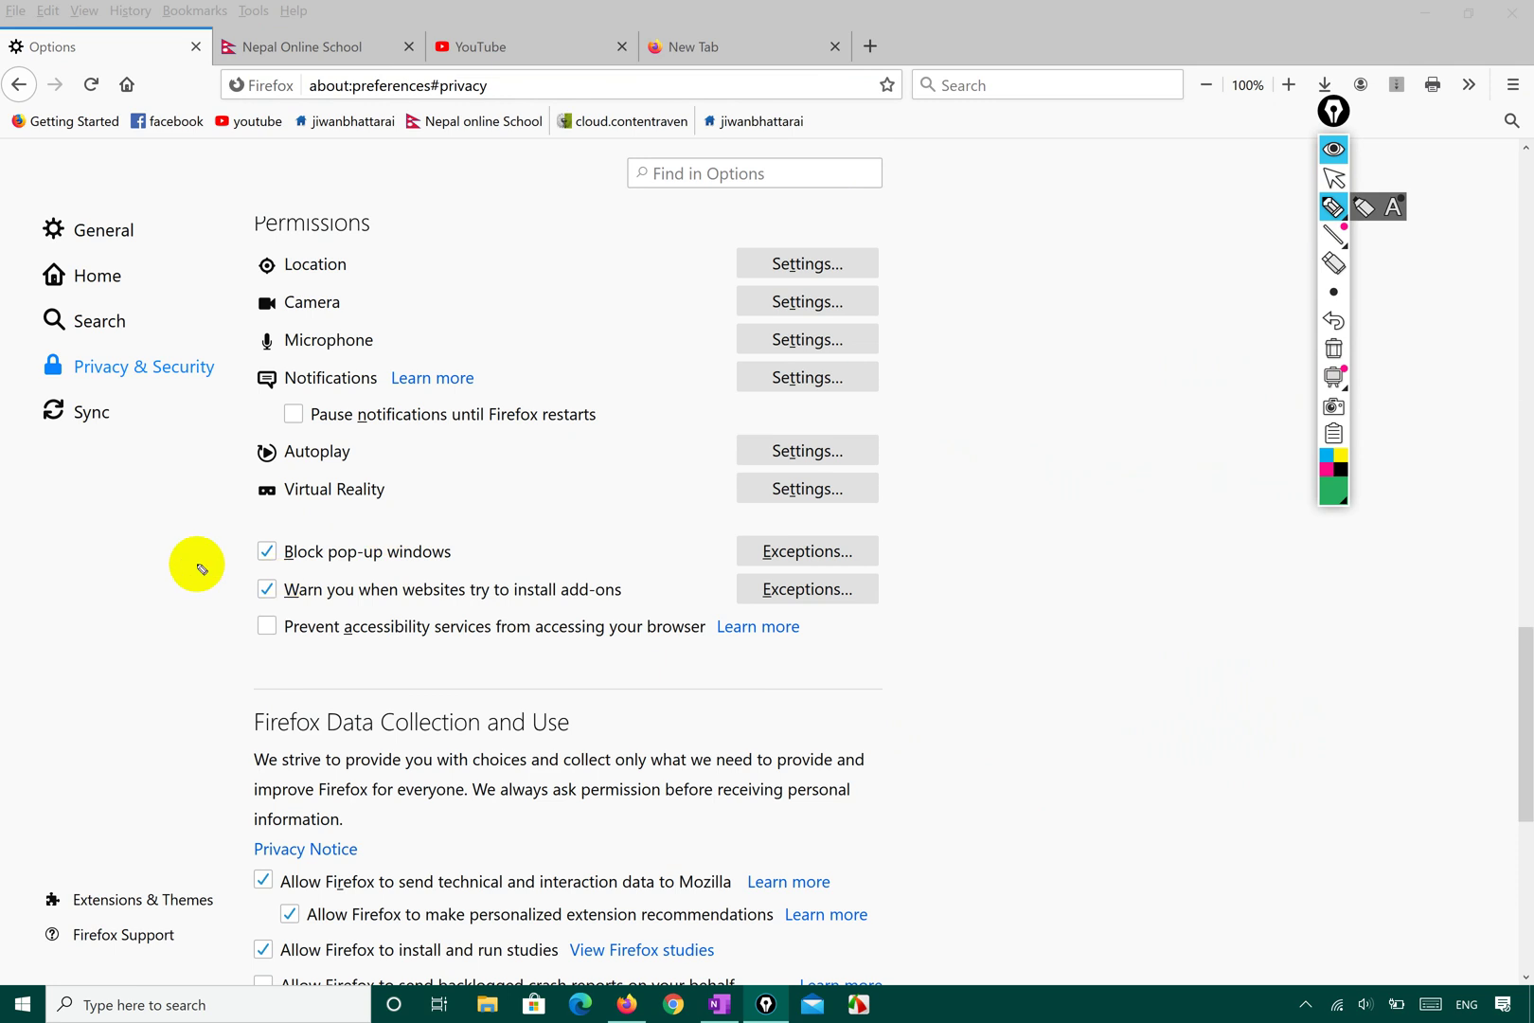
mouse_move(194, 552)
left_mouse_down()
mouse_move(229, 566)
mouse_move(370, 535)
left_mouse_up()
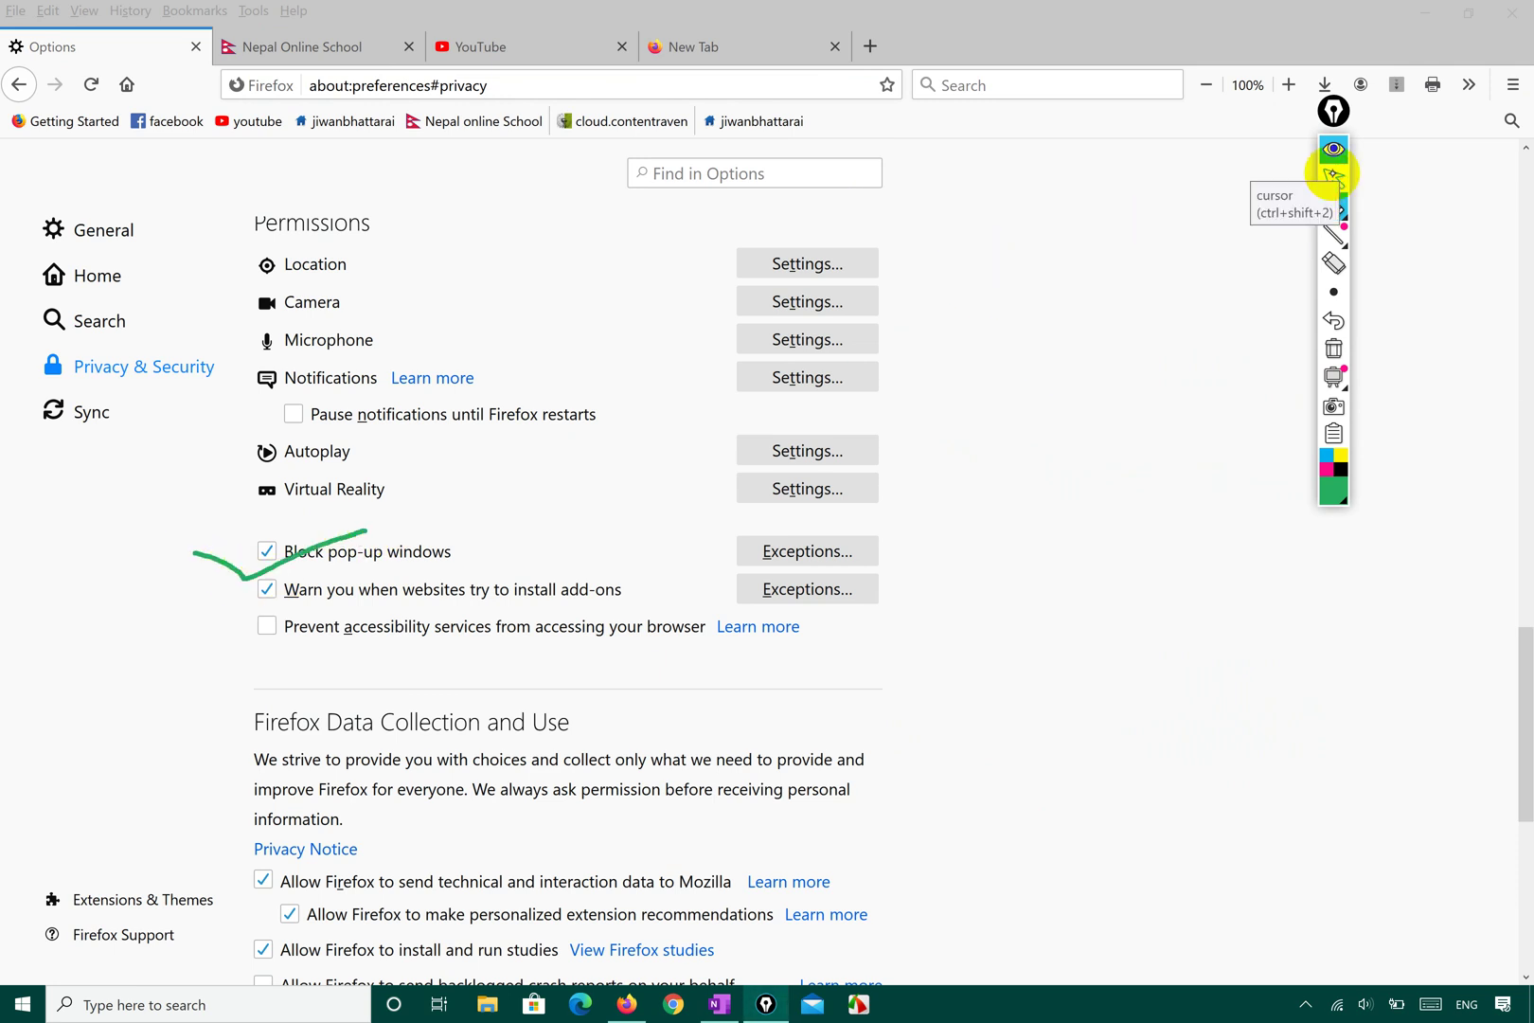
left_click(1329, 179)
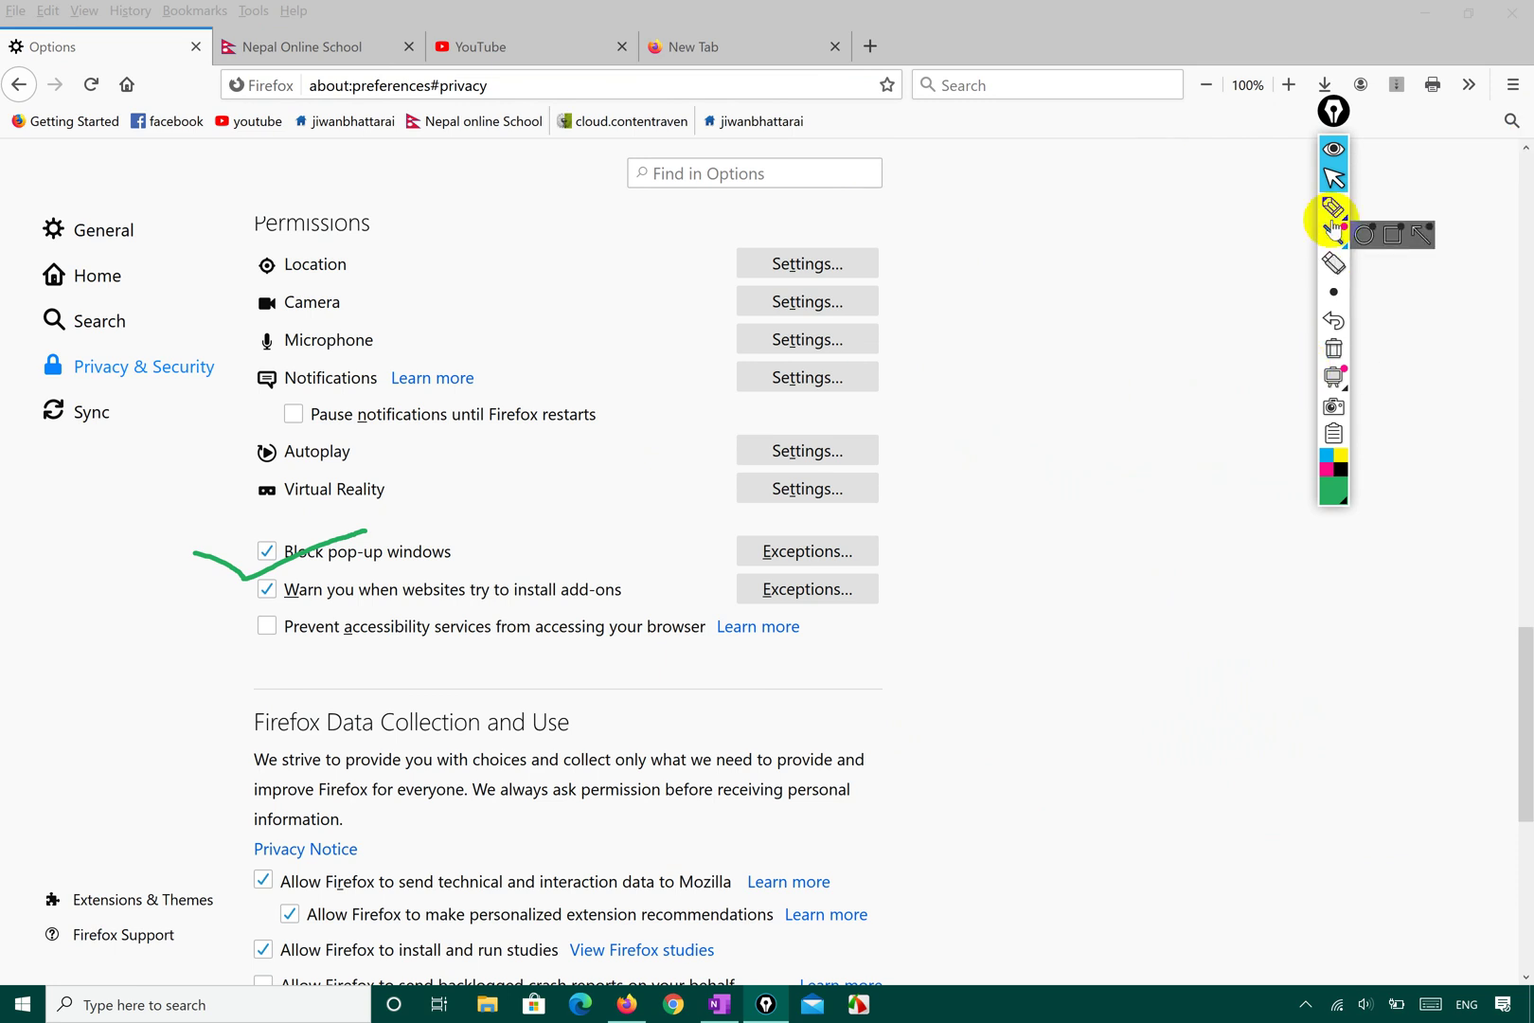
left_click(1339, 327)
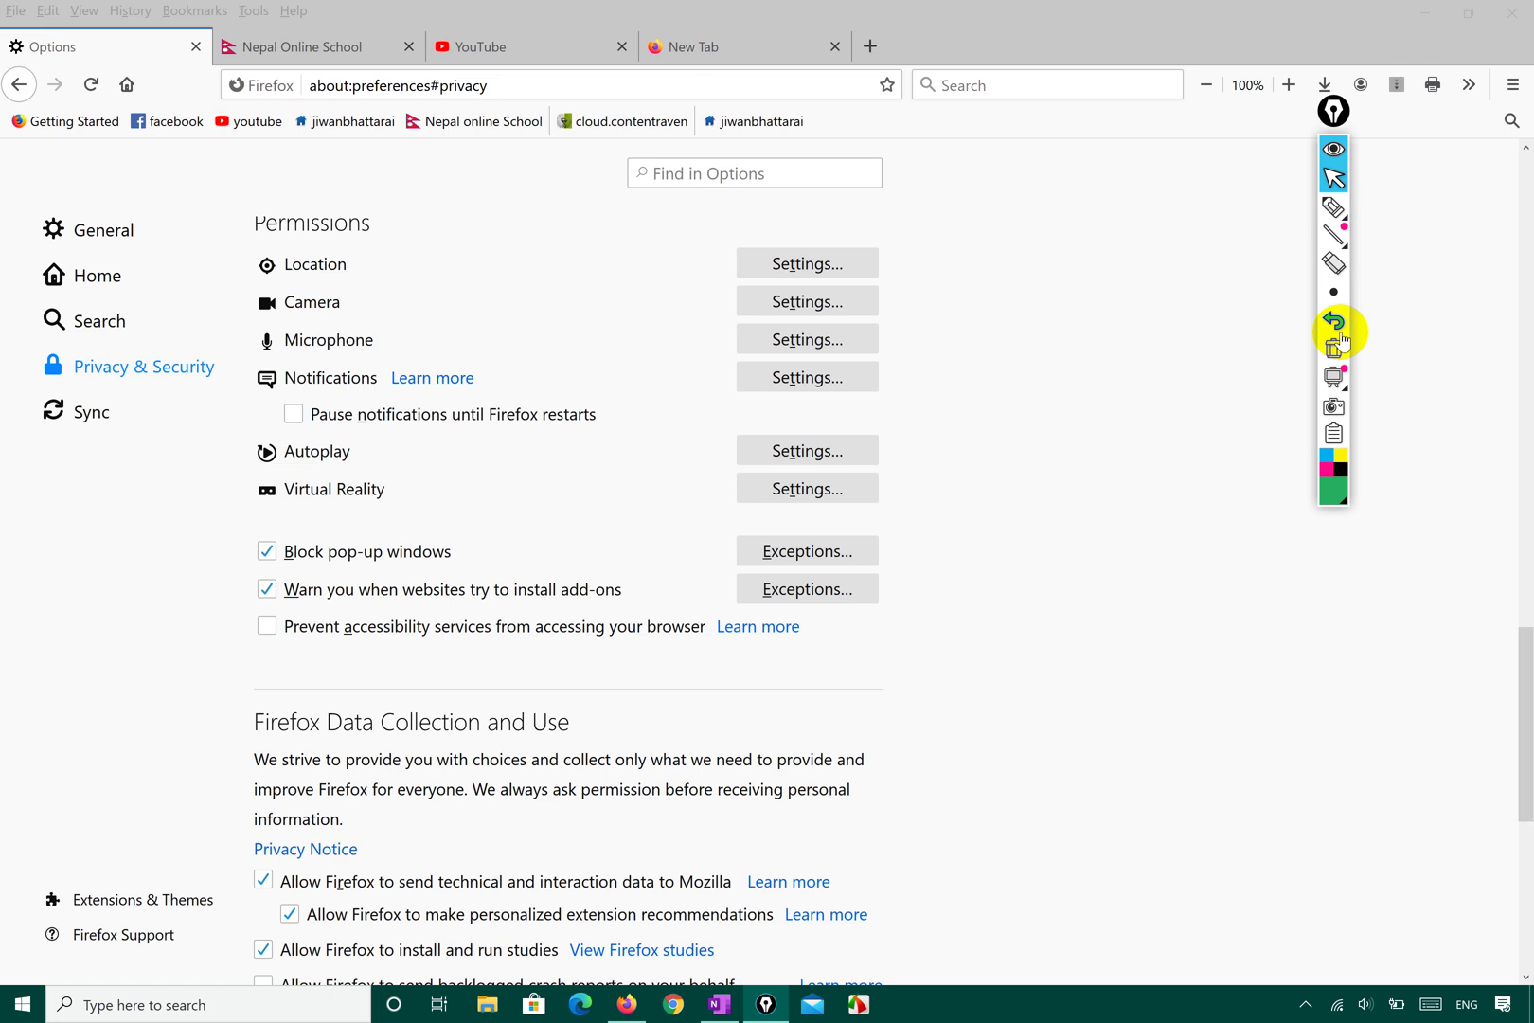
Circle Warn you when websites try to install add-ons in green ink, and clear the ink
left_click(1332, 206)
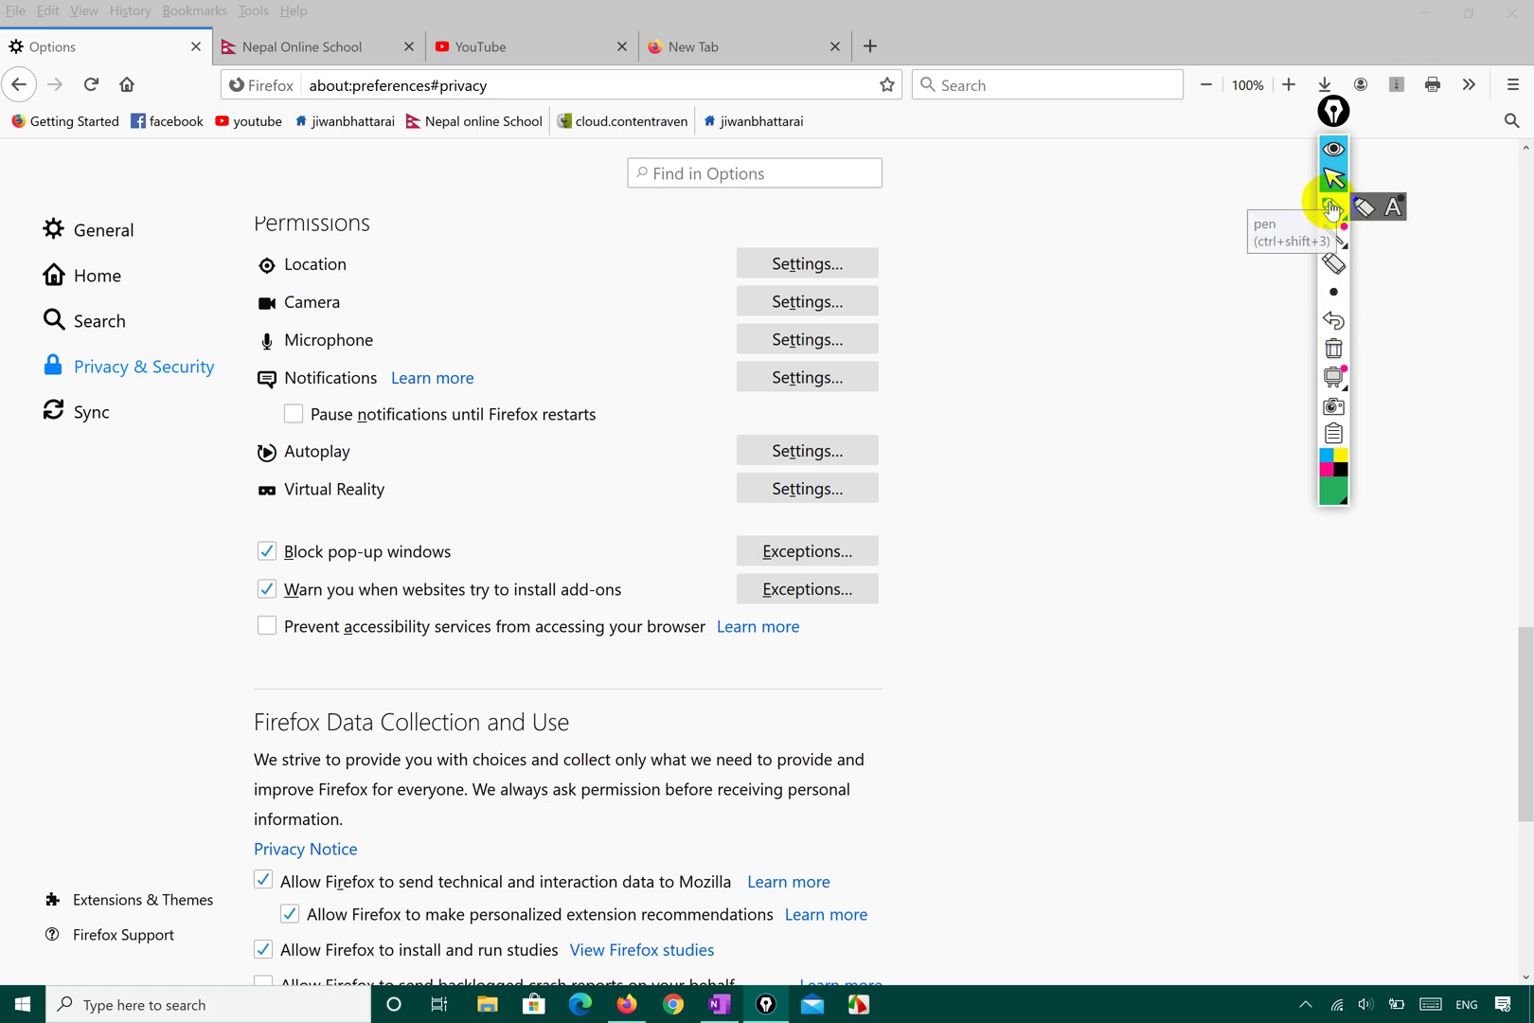
mouse_move(215, 594)
left_mouse_down()
mouse_move(476, 623)
mouse_move(653, 599)
mouse_move(540, 571)
mouse_move(222, 575)
mouse_move(220, 591)
left_mouse_up()
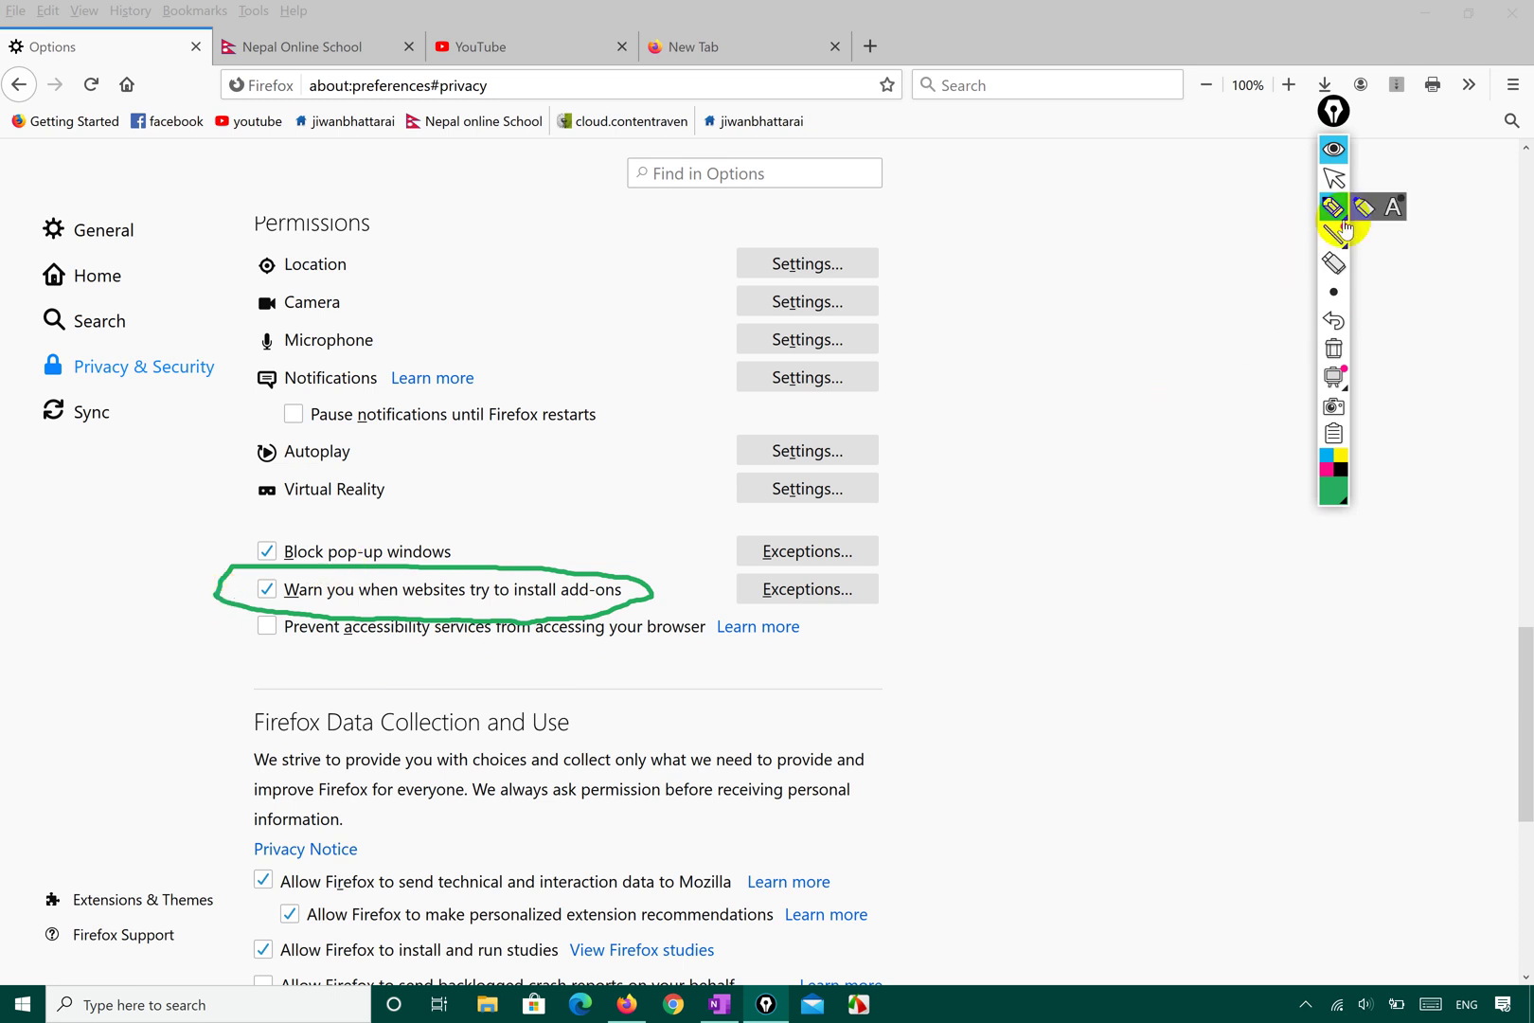
left_click(1333, 351)
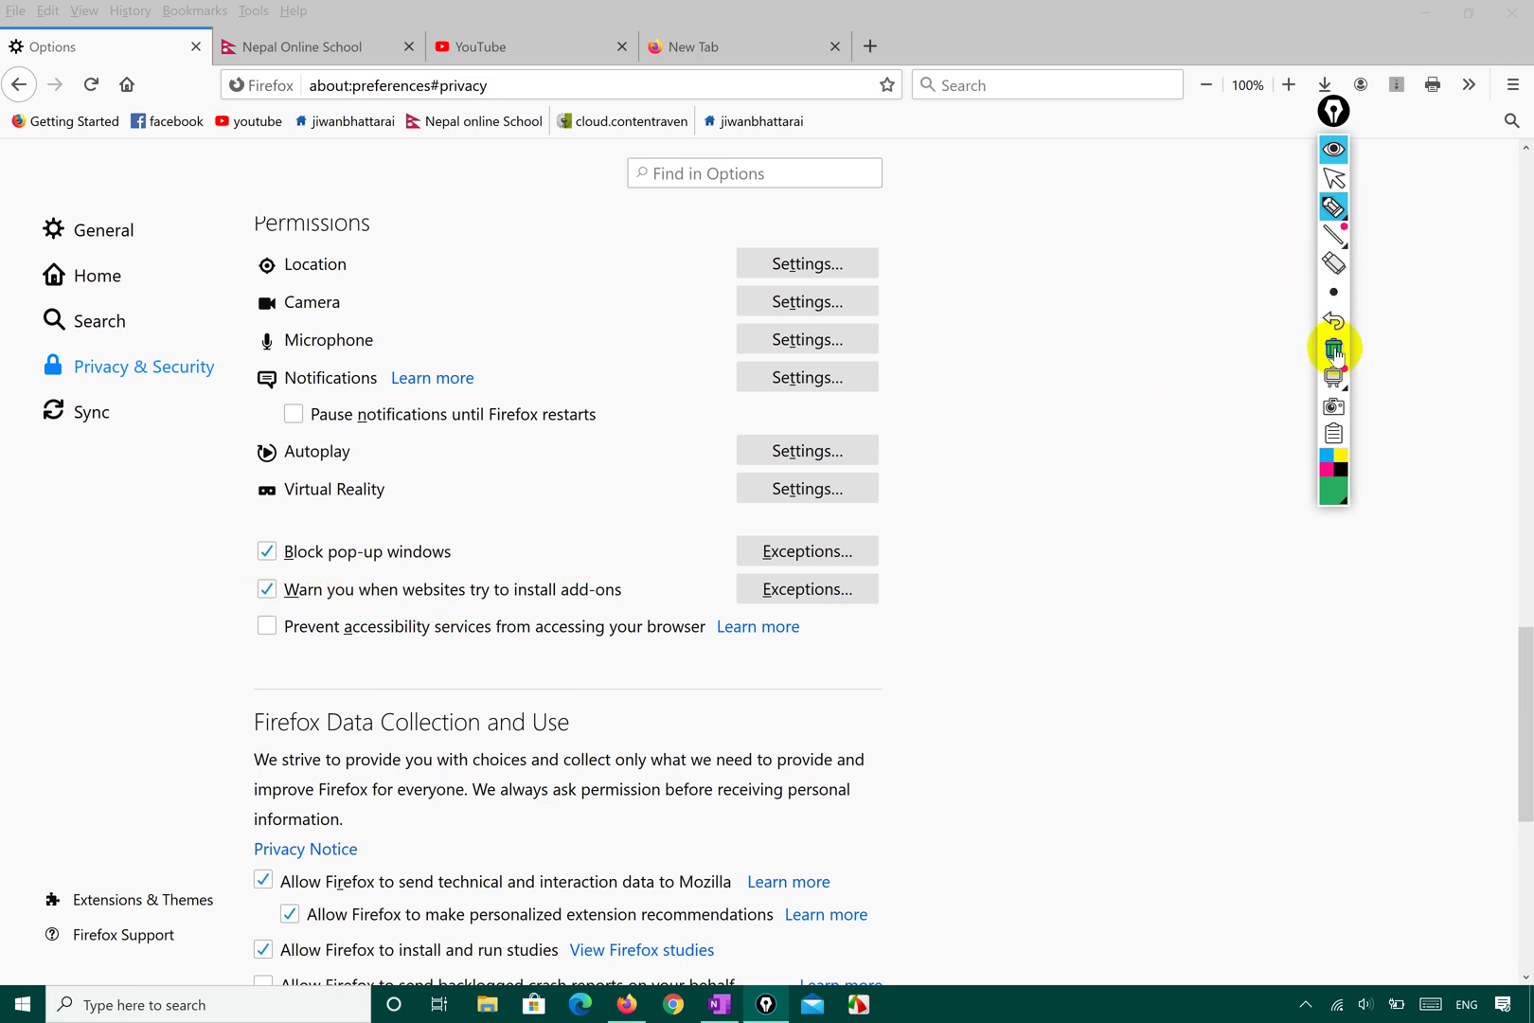
Mark Prevent accessibility services from accessing your browser with a green check mark, and leave drawing mode
left_click(1333, 207)
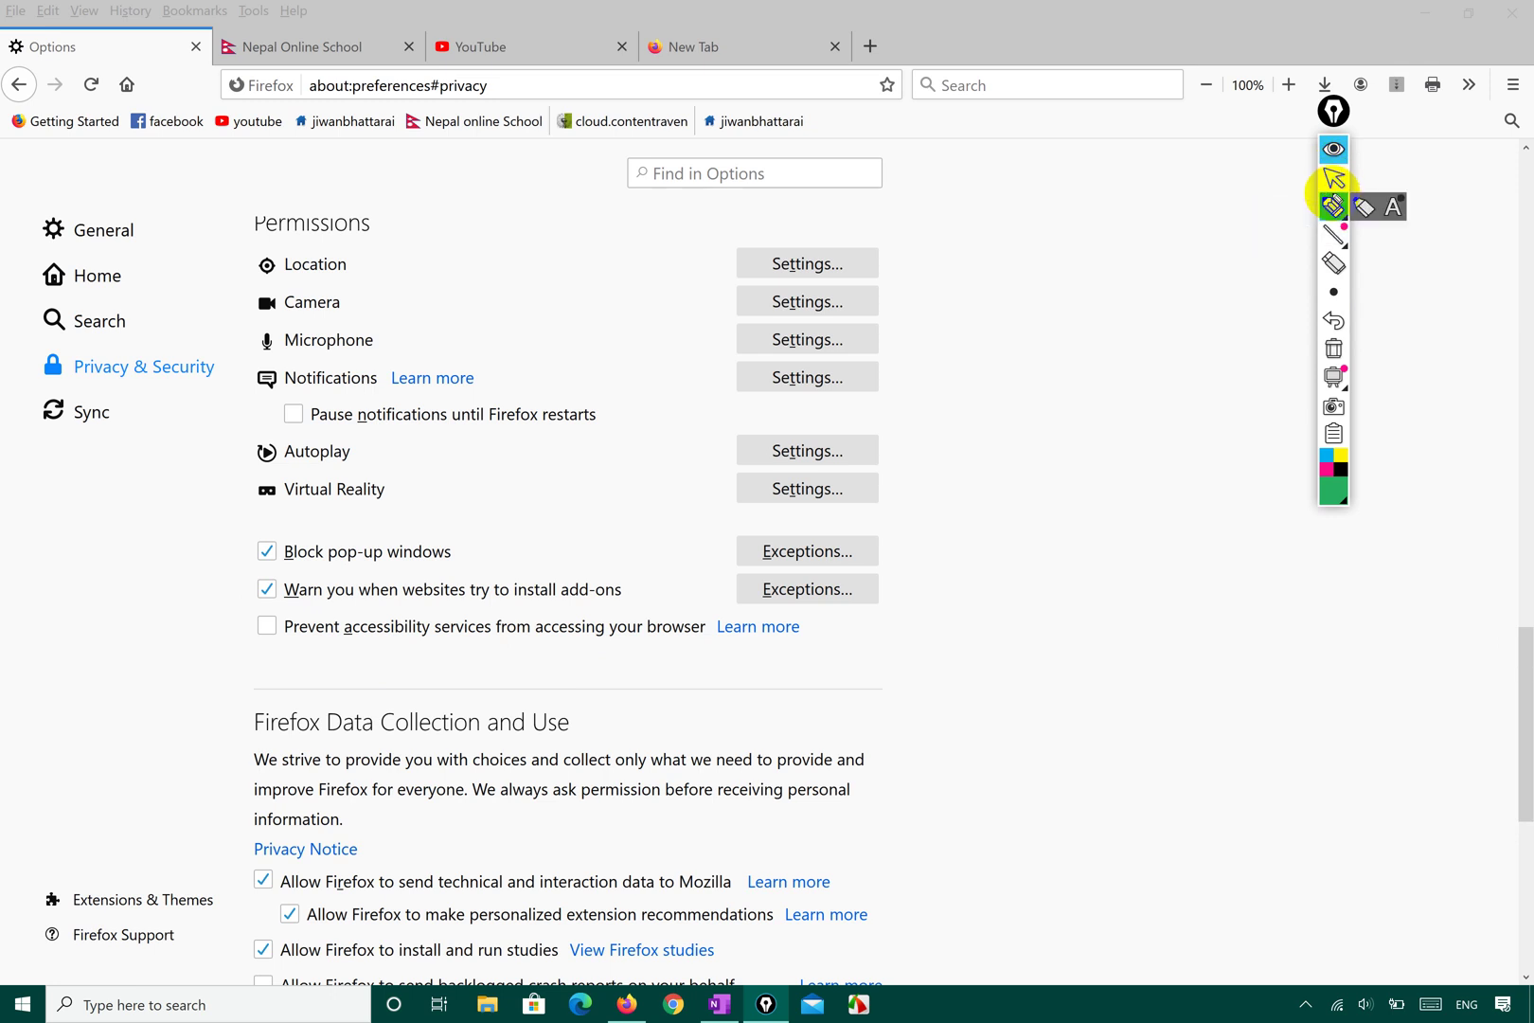
left_click(120, 624)
mouse_move(224, 642)
left_mouse_down()
mouse_move(231, 663)
mouse_move(327, 647)
left_mouse_up()
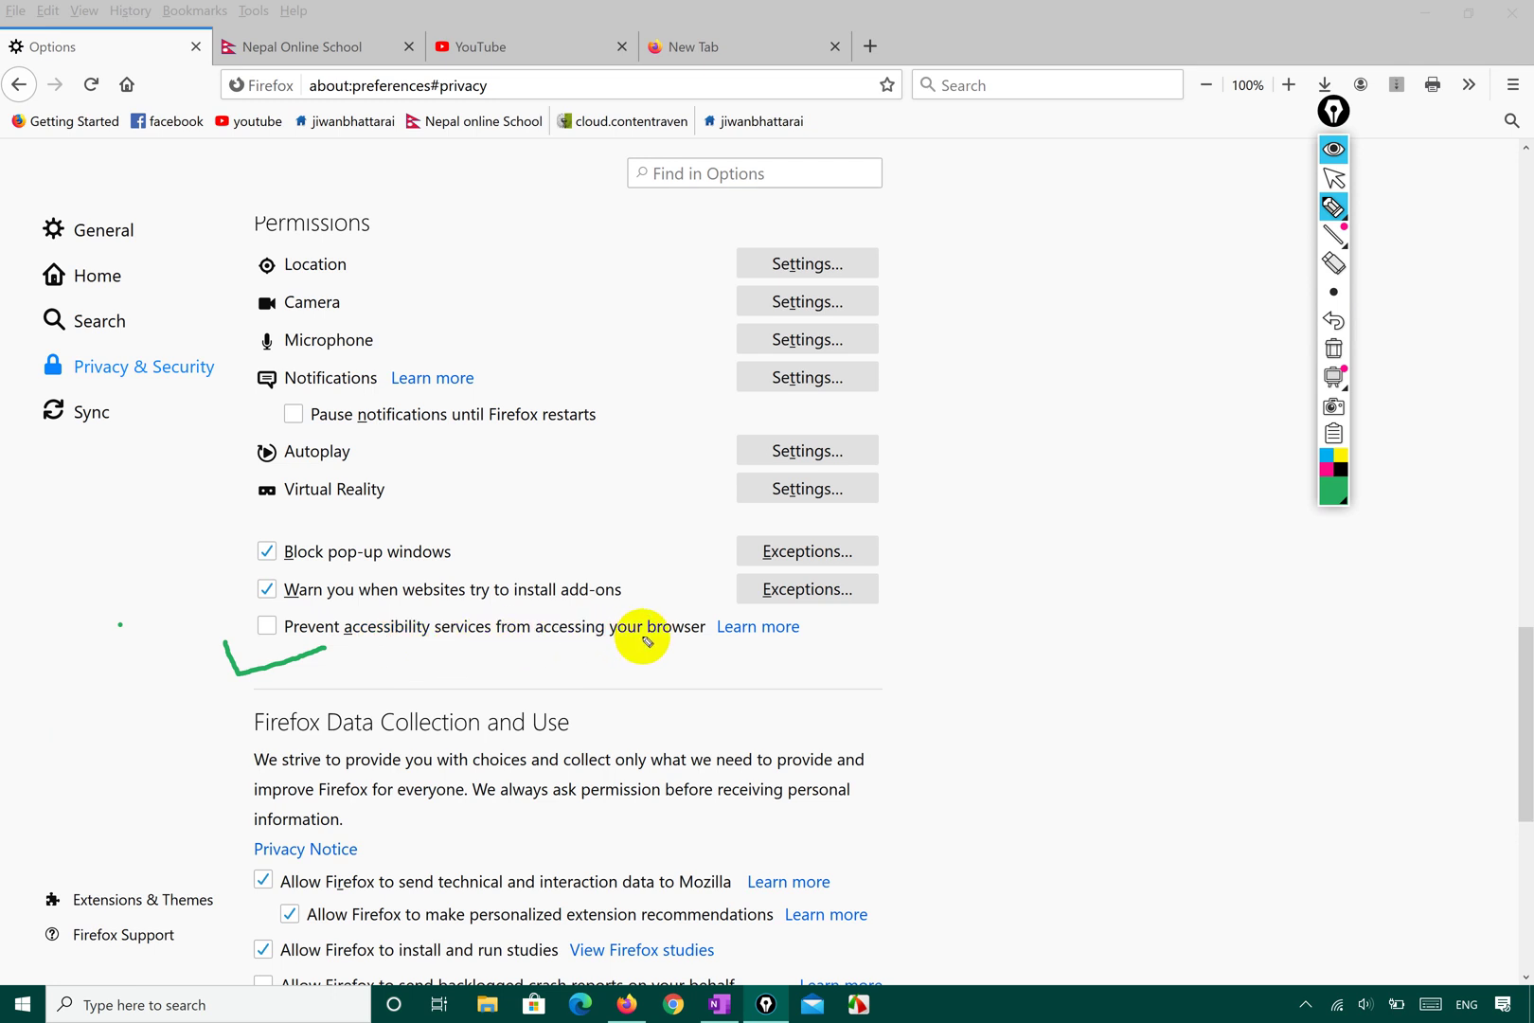
left_click(1333, 180)
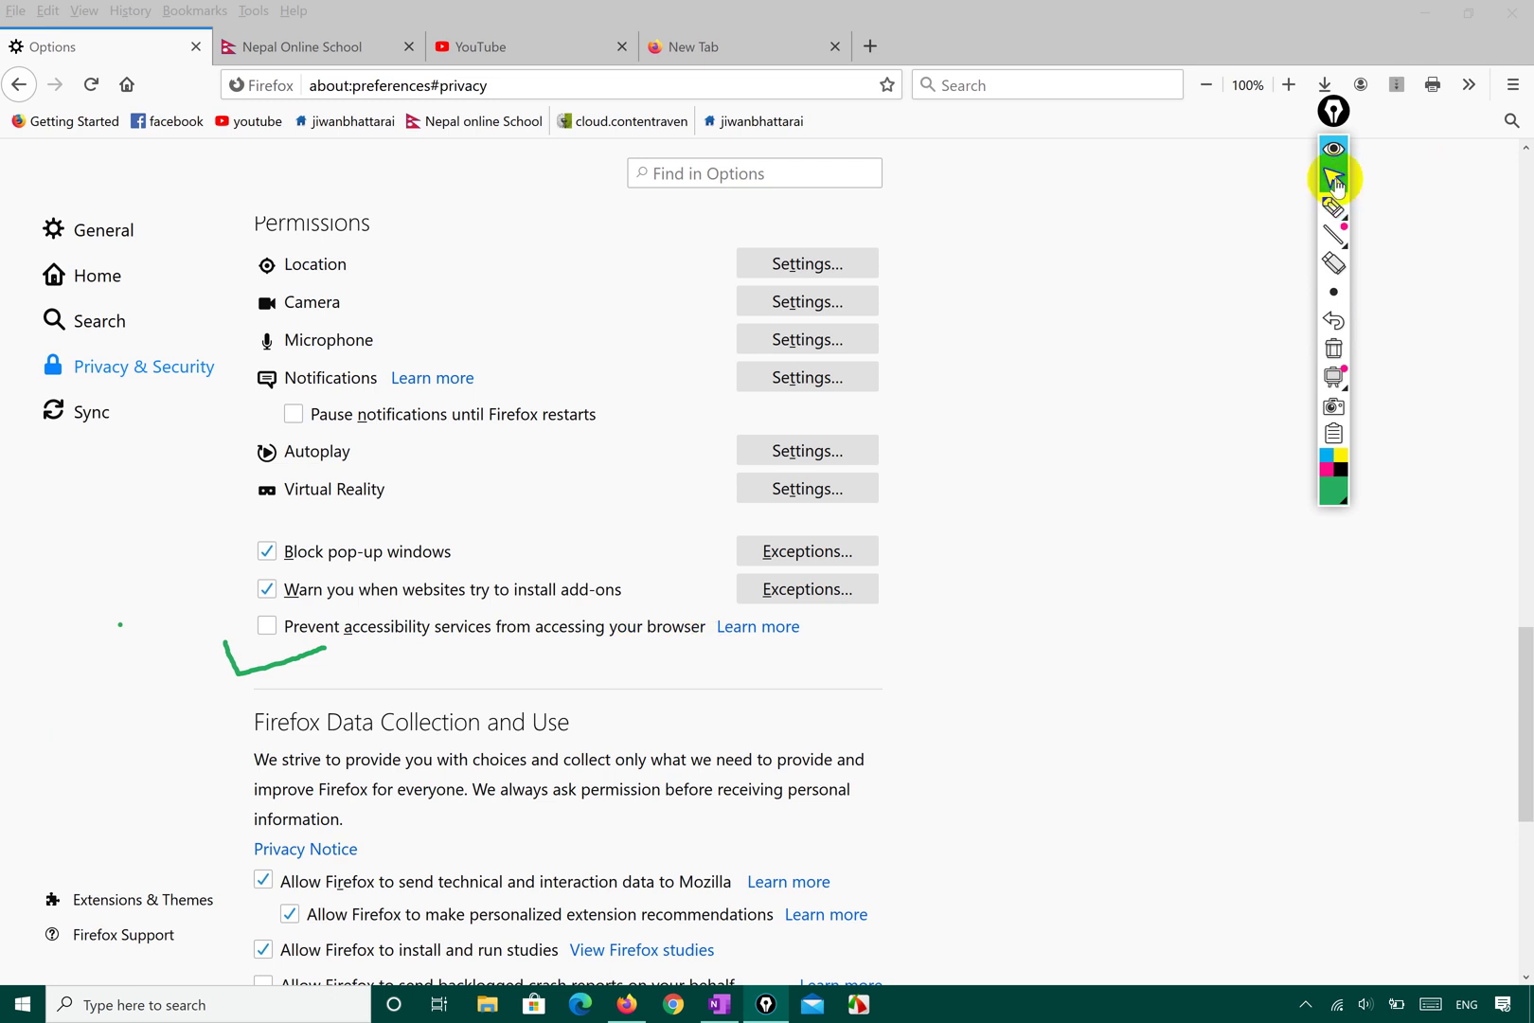
Open the help article on preventing accessibility services from accessing the browser, and return to the options
left_click(758, 629)
left_click(758, 630)
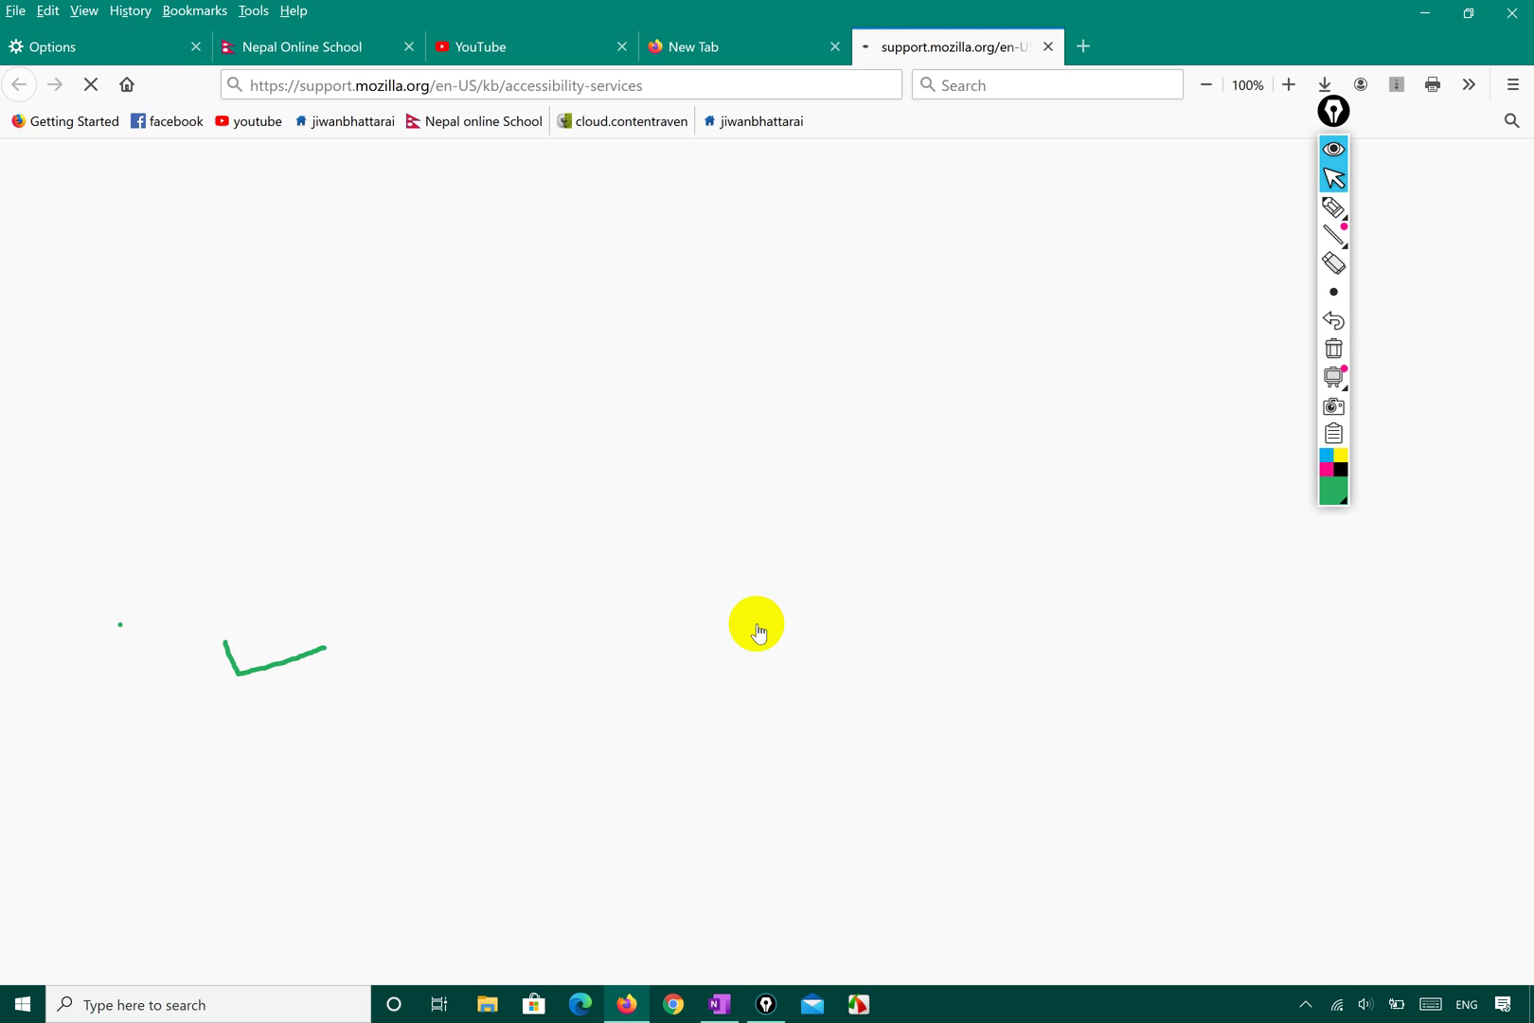
left_click(80, 47)
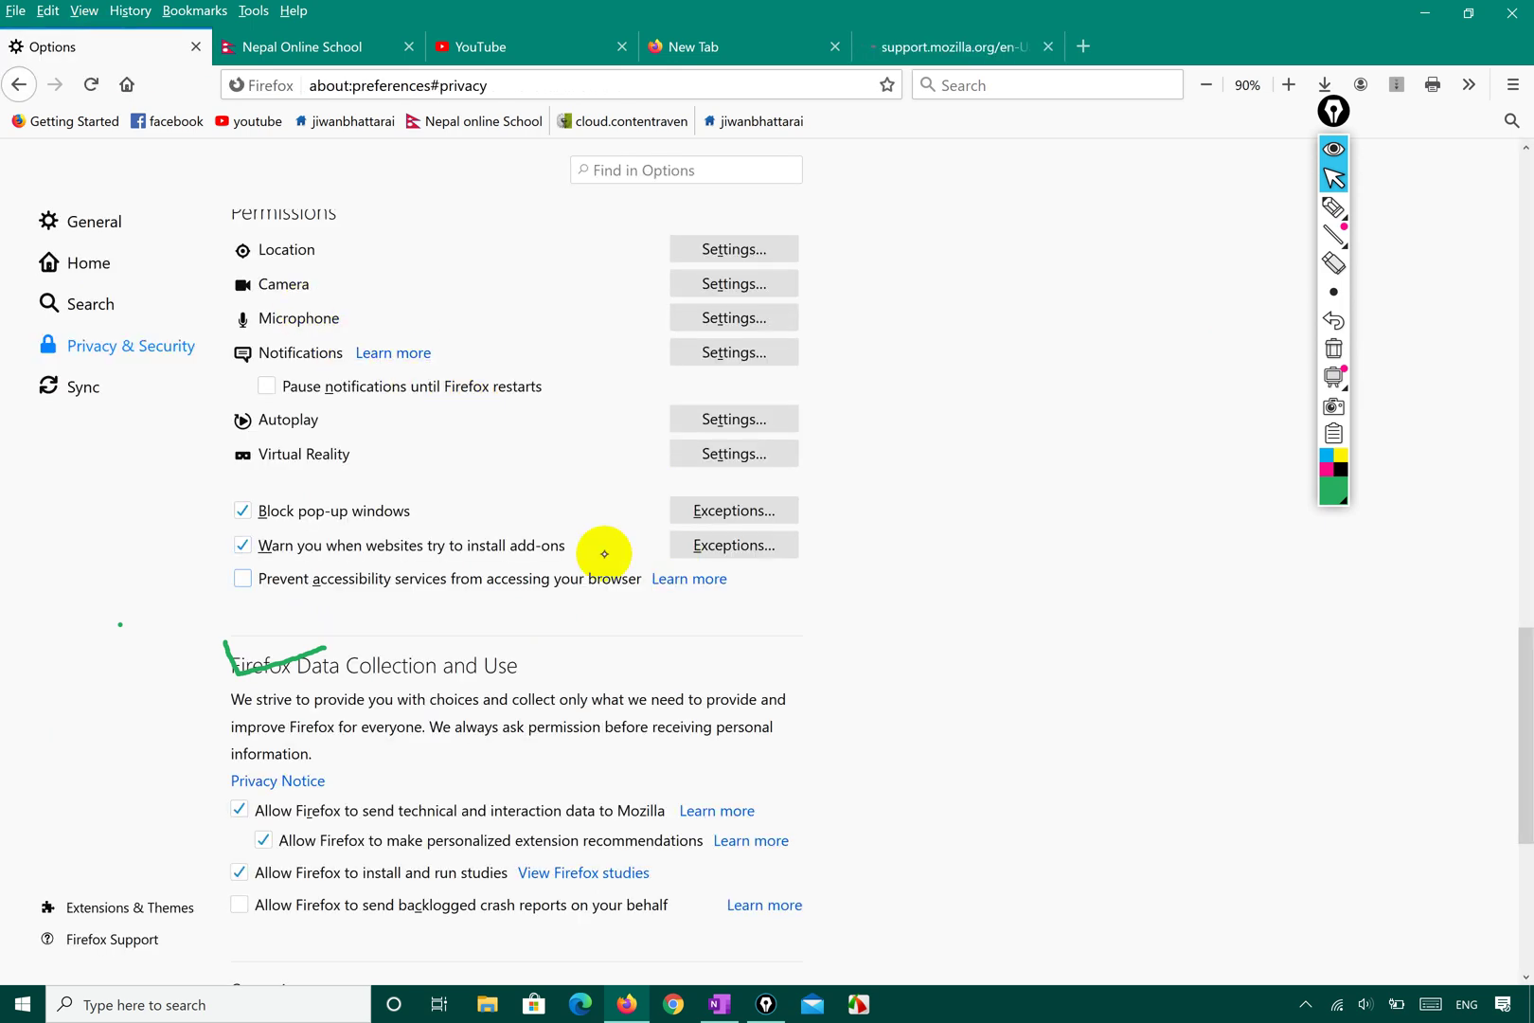
Clear the green ink from the options page, and check the accessibility services support page before returning to the options
scroll(582, 691, "down", 5)
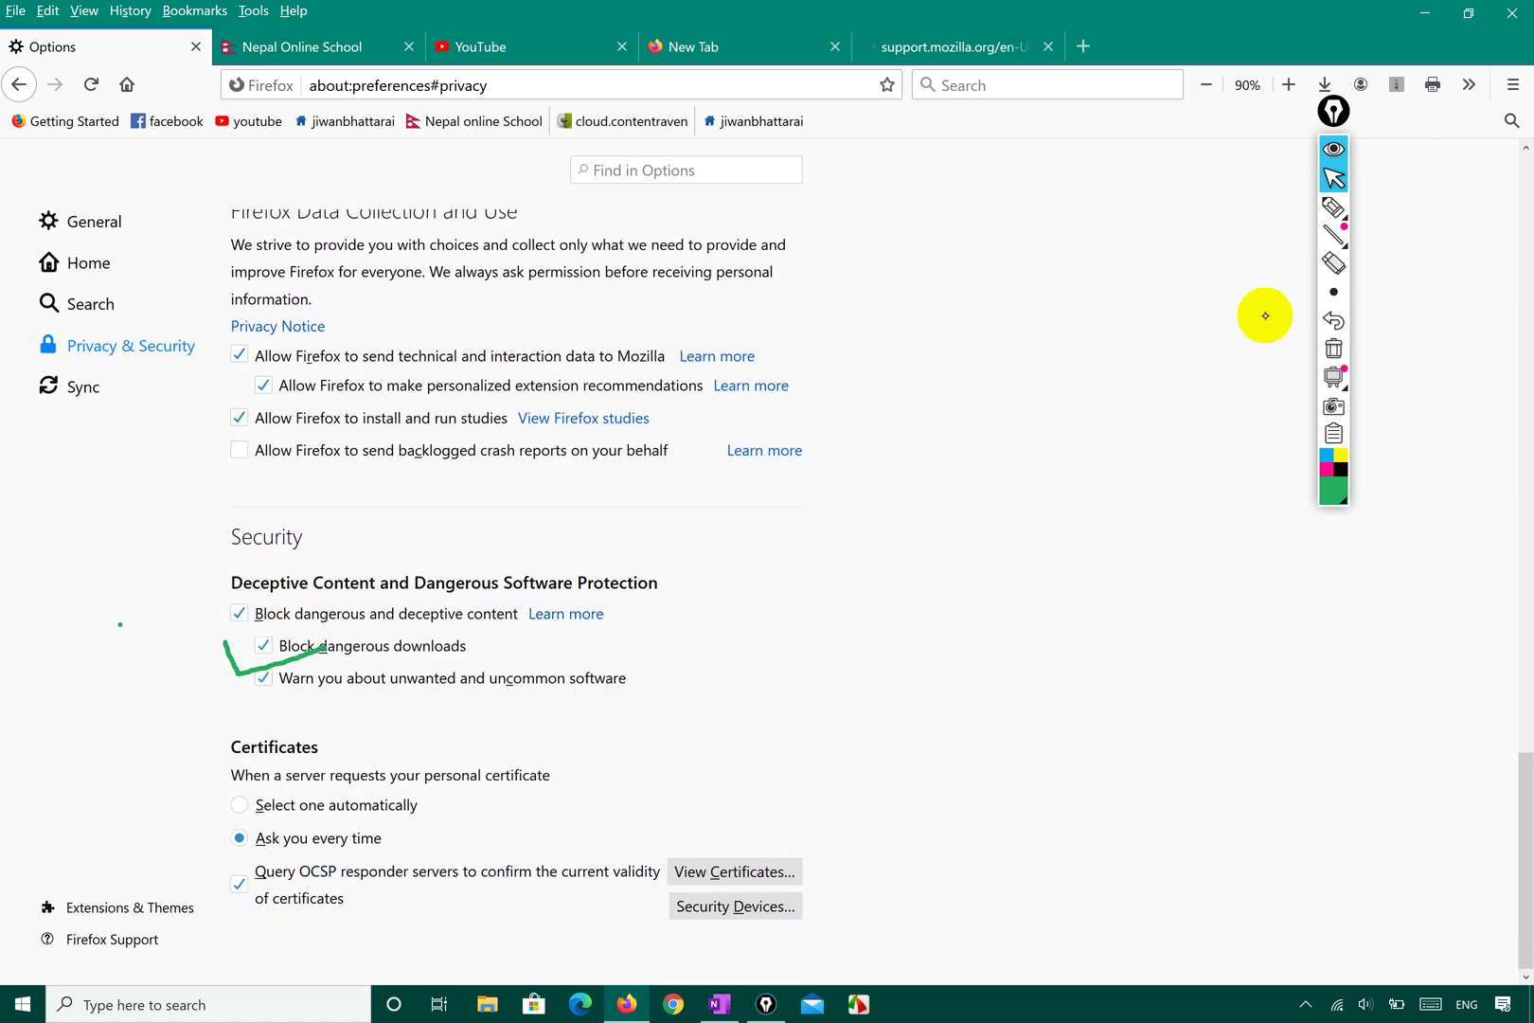
left_click(1333, 263)
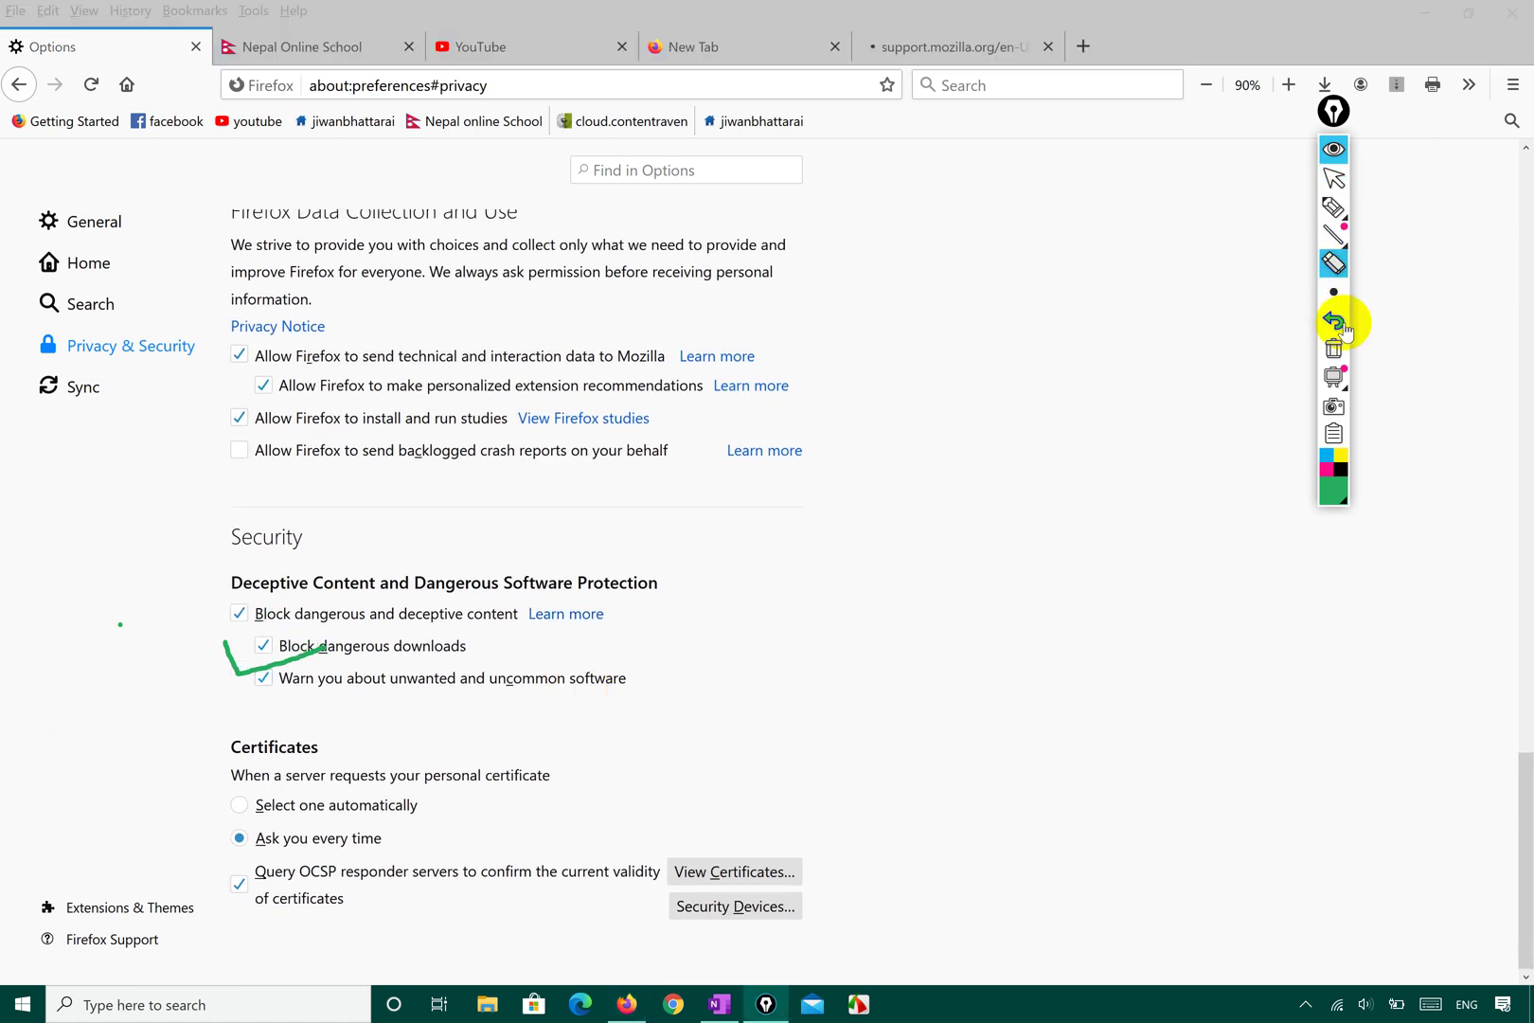
left_click(1333, 349)
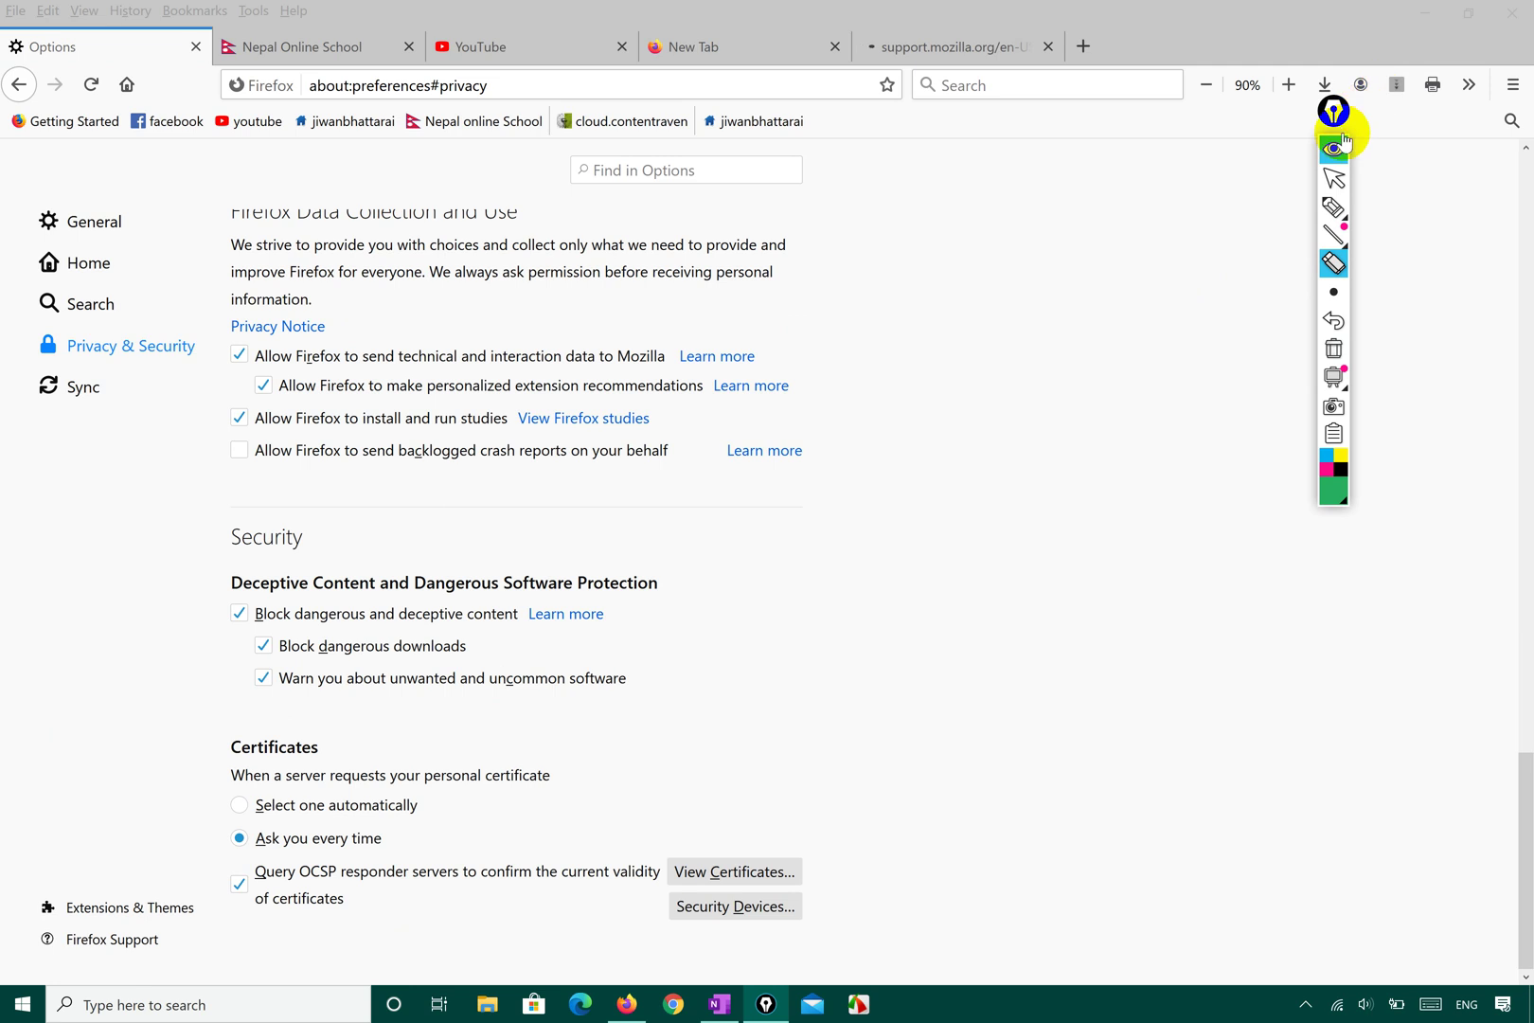
left_click(1334, 178)
left_click(918, 43)
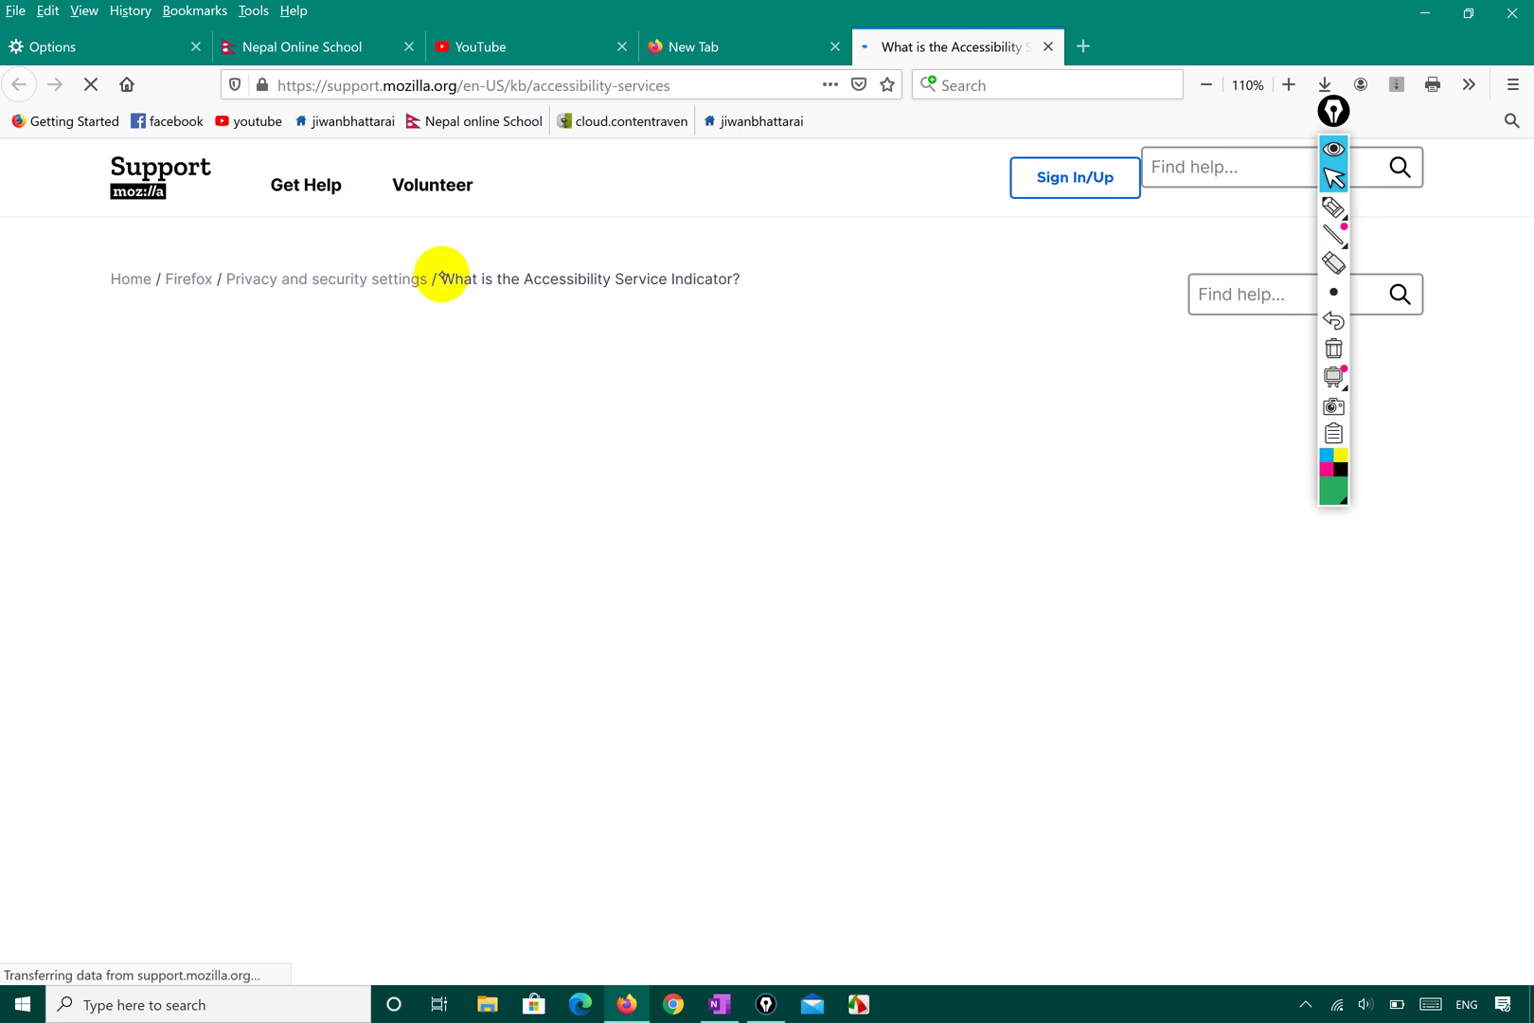
left_click(94, 46)
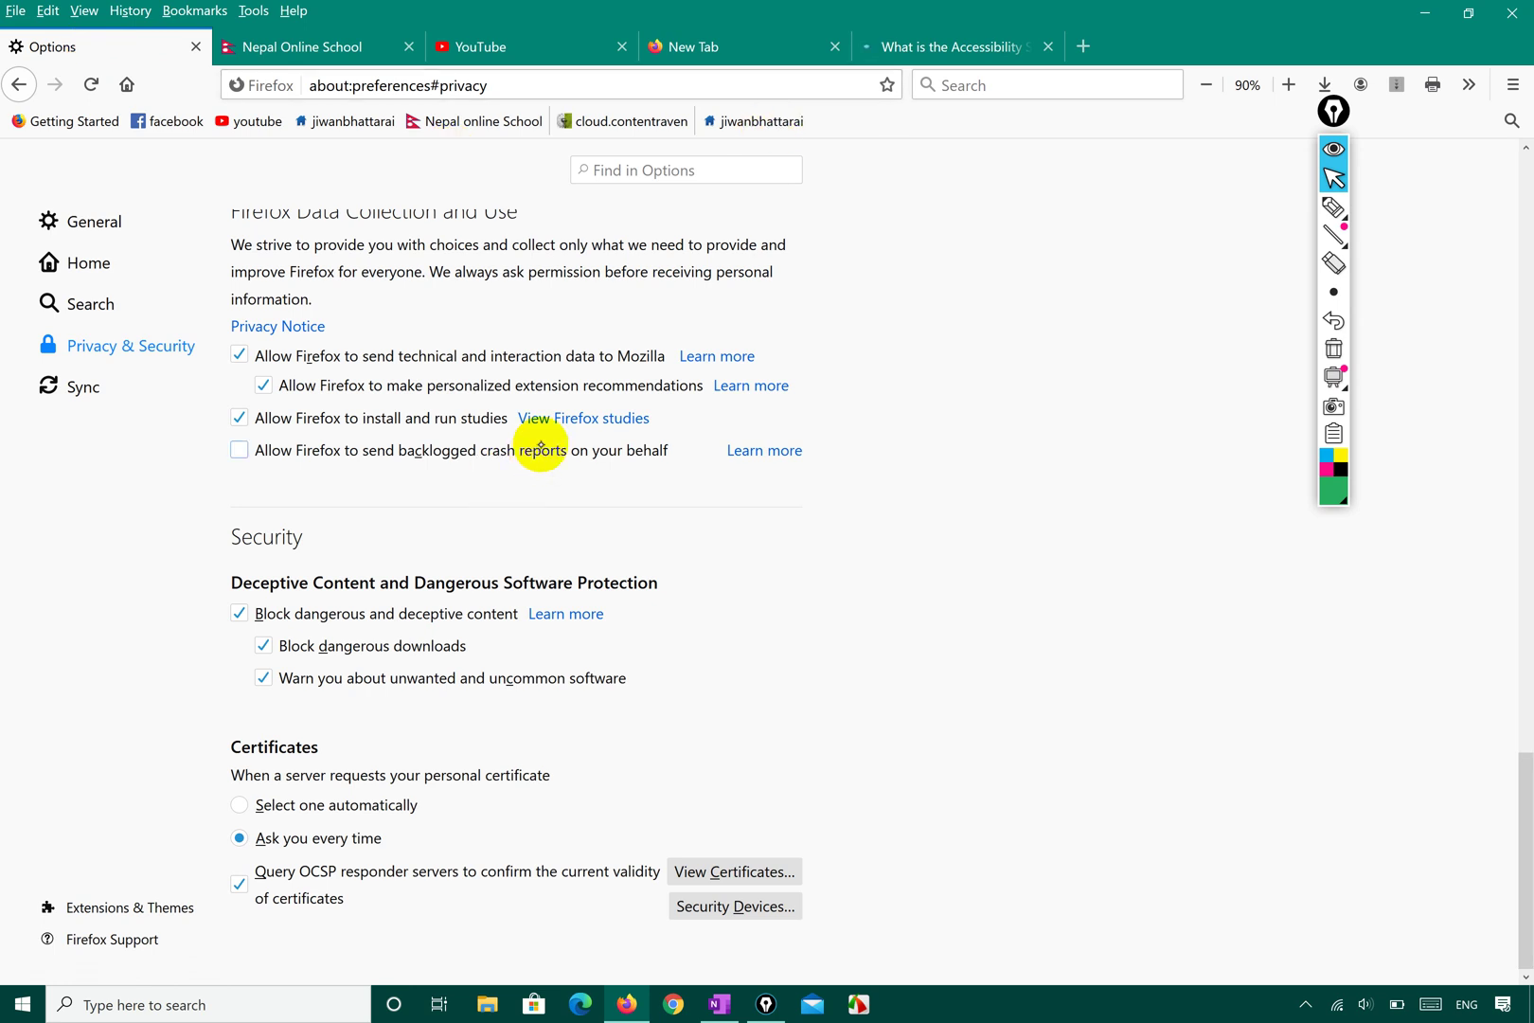
Circle the Firefox Data Collection and Use heading in green ink at 100% page zoom, and undo the ink
key("ctrl+minus")
left_click(1333, 207)
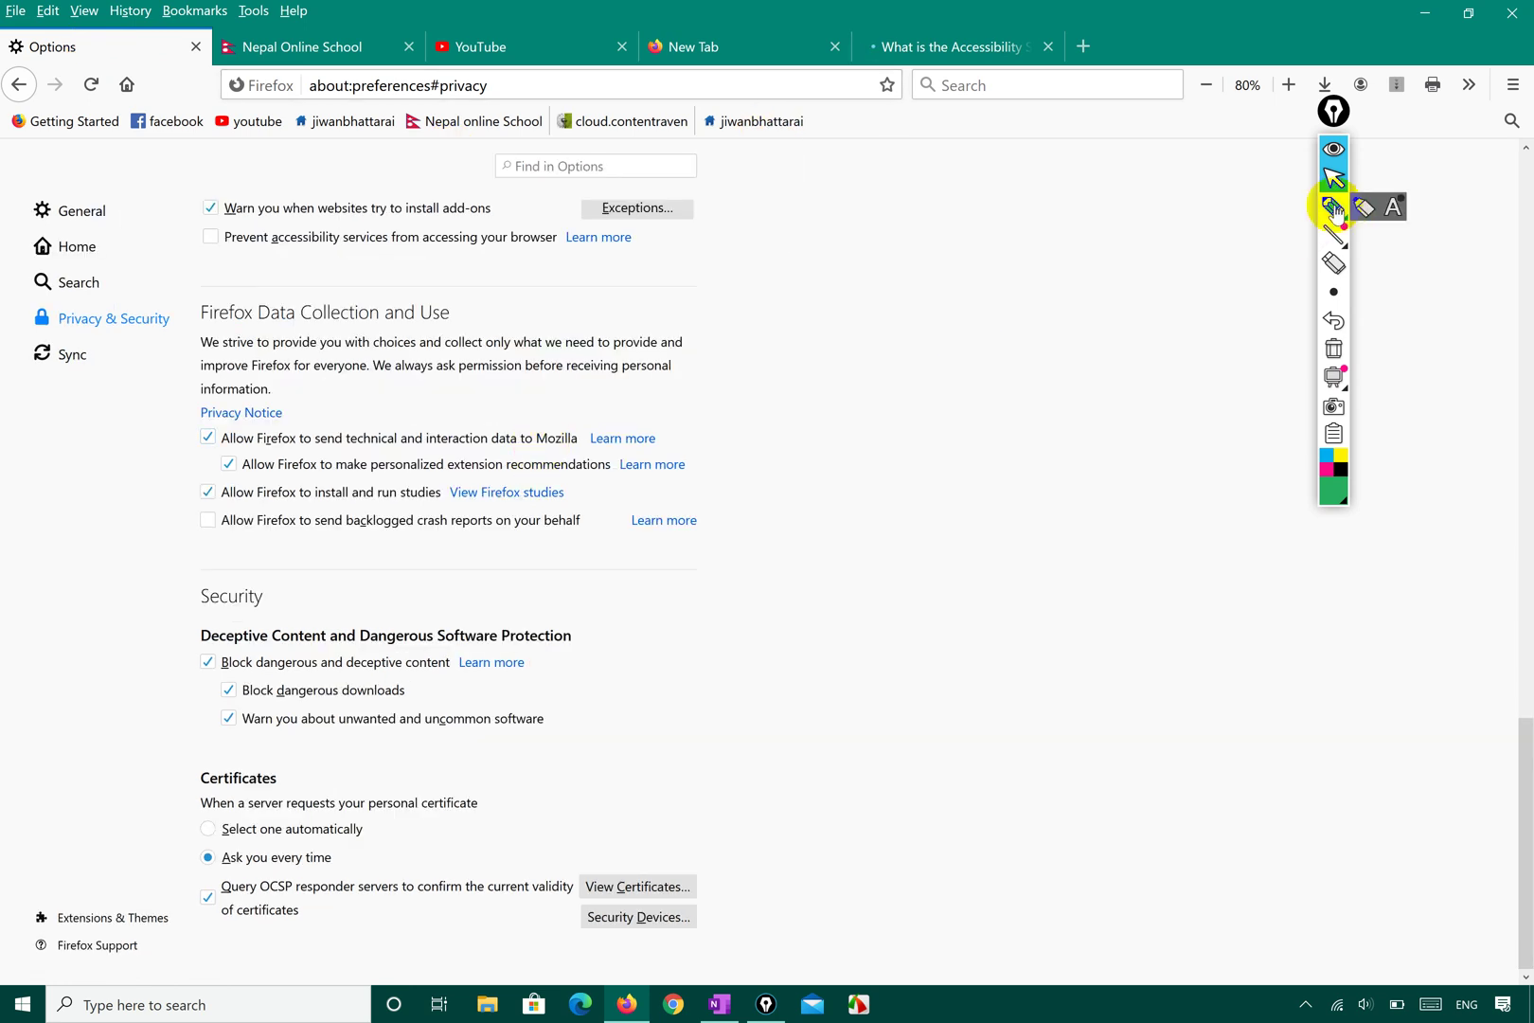
left_click(1333, 178)
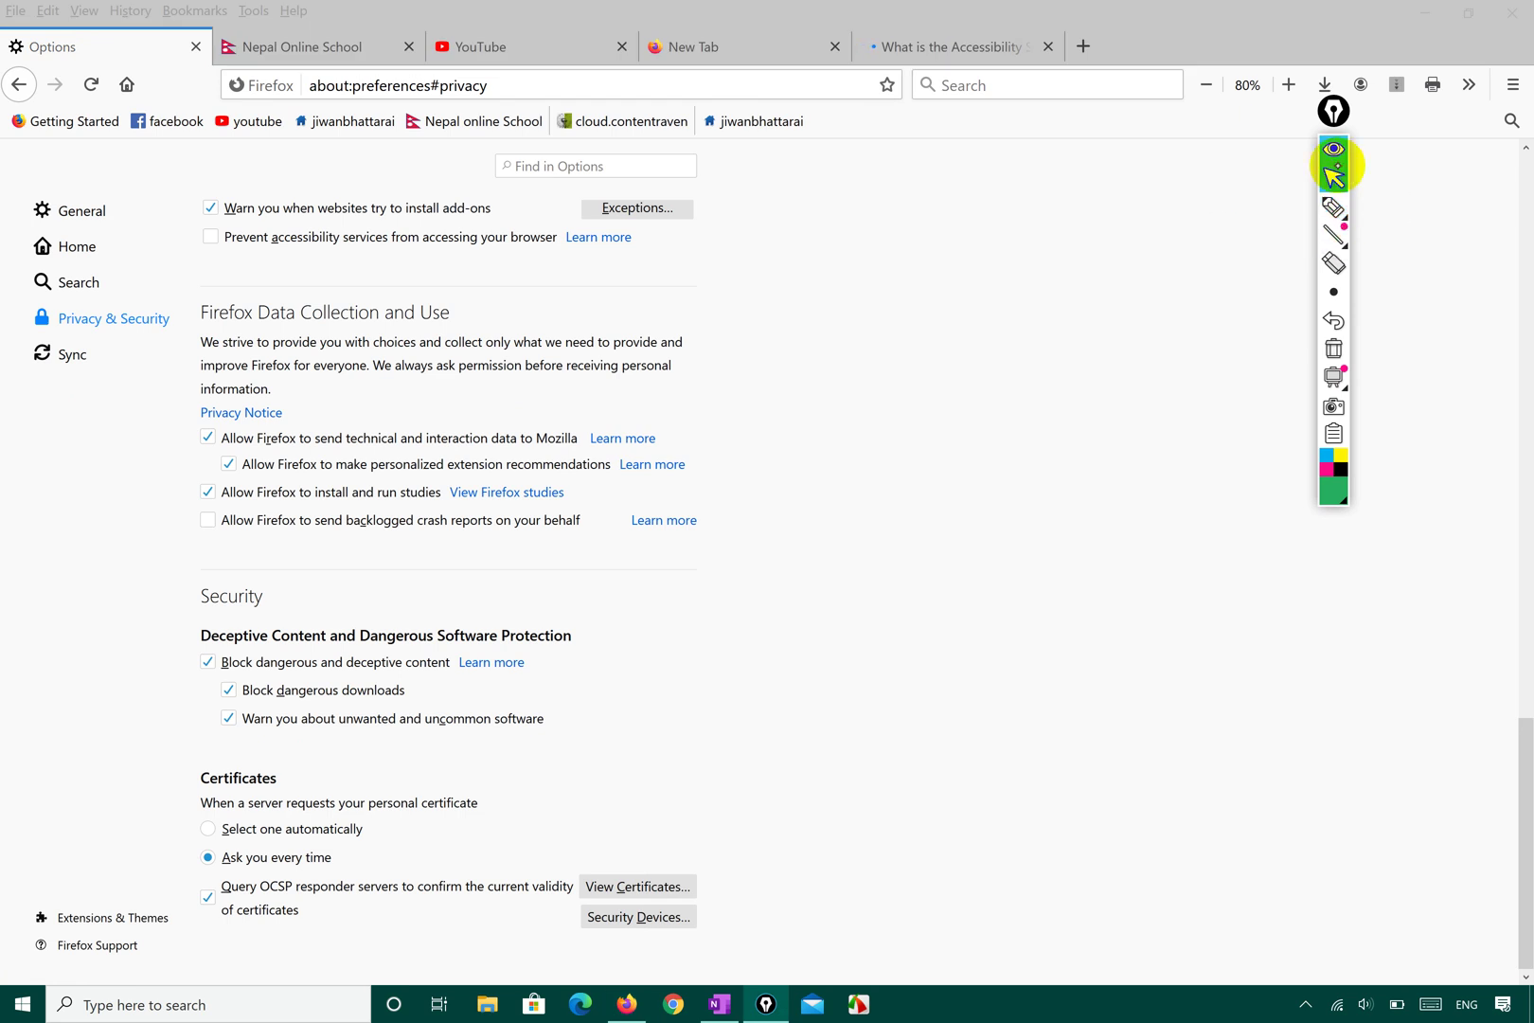
left_click(1289, 85)
left_click(1289, 85)
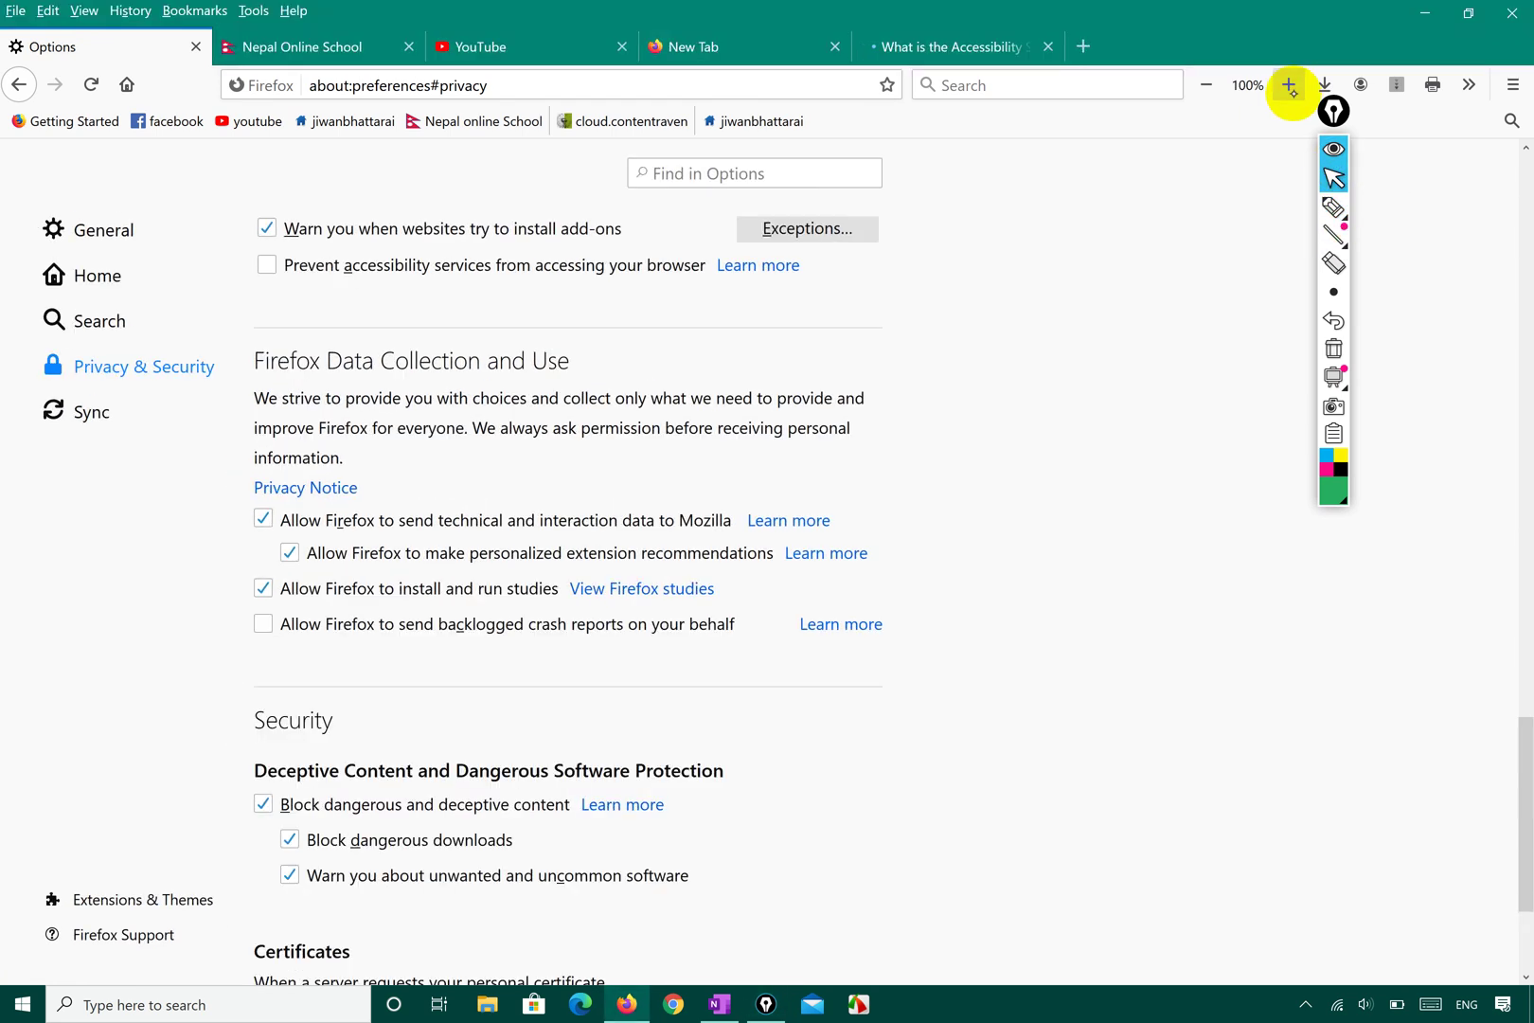
left_click(1332, 208)
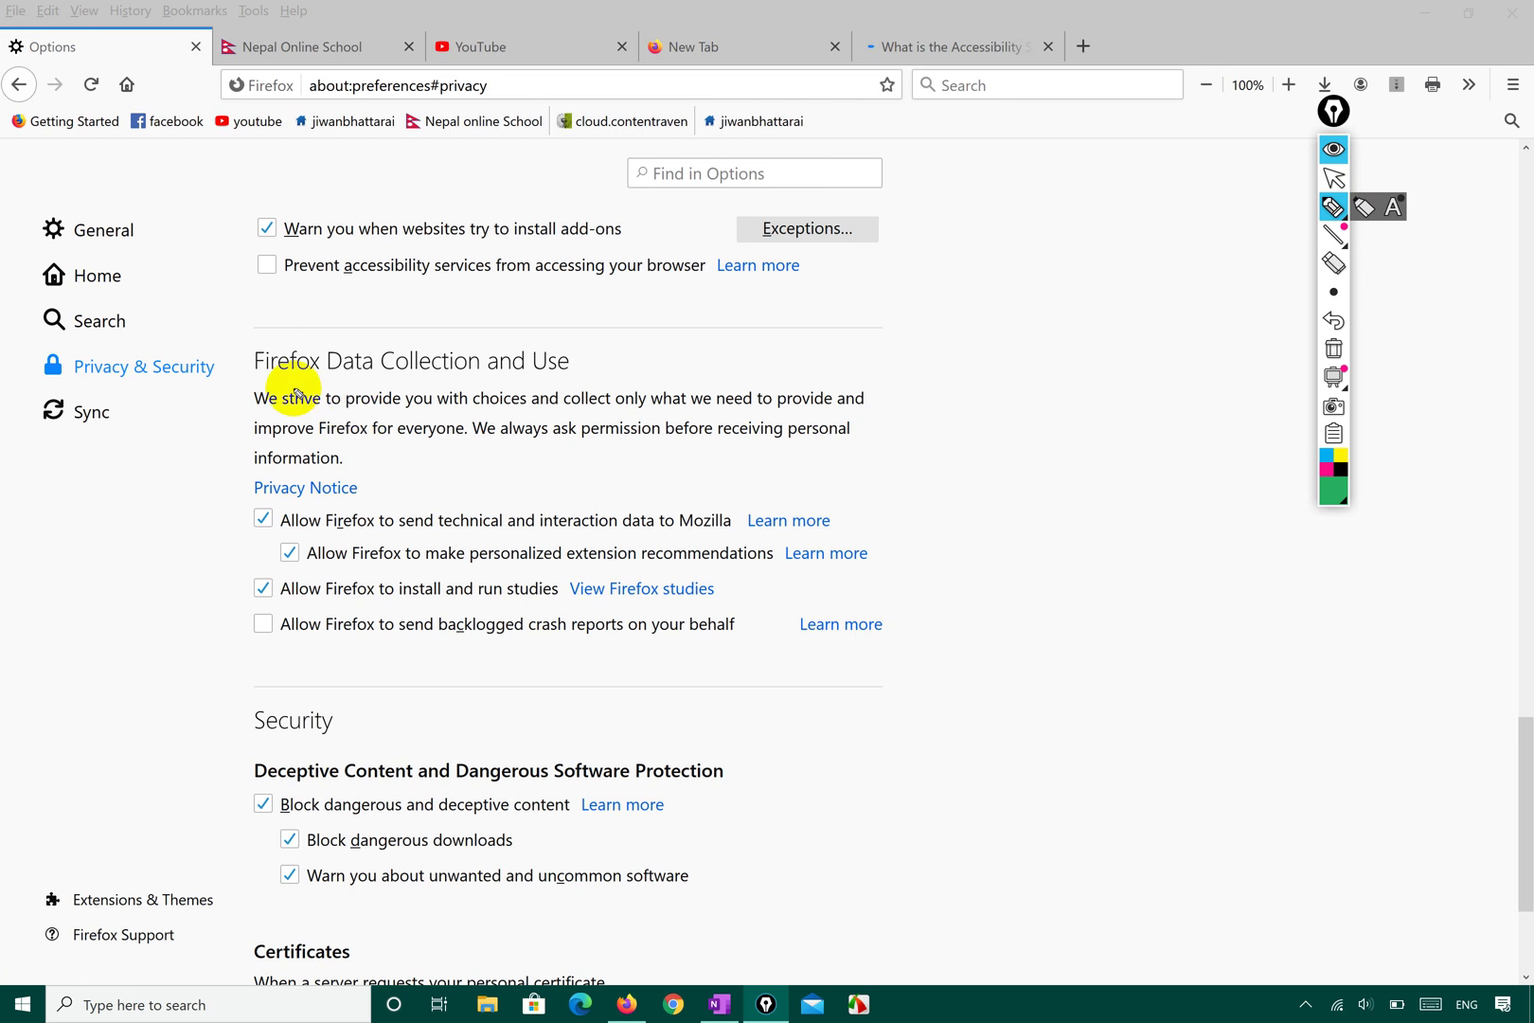
mouse_move(245, 375)
left_mouse_down()
mouse_move(393, 390)
mouse_move(579, 381)
mouse_move(559, 337)
mouse_move(214, 297)
mouse_move(252, 375)
left_mouse_up()
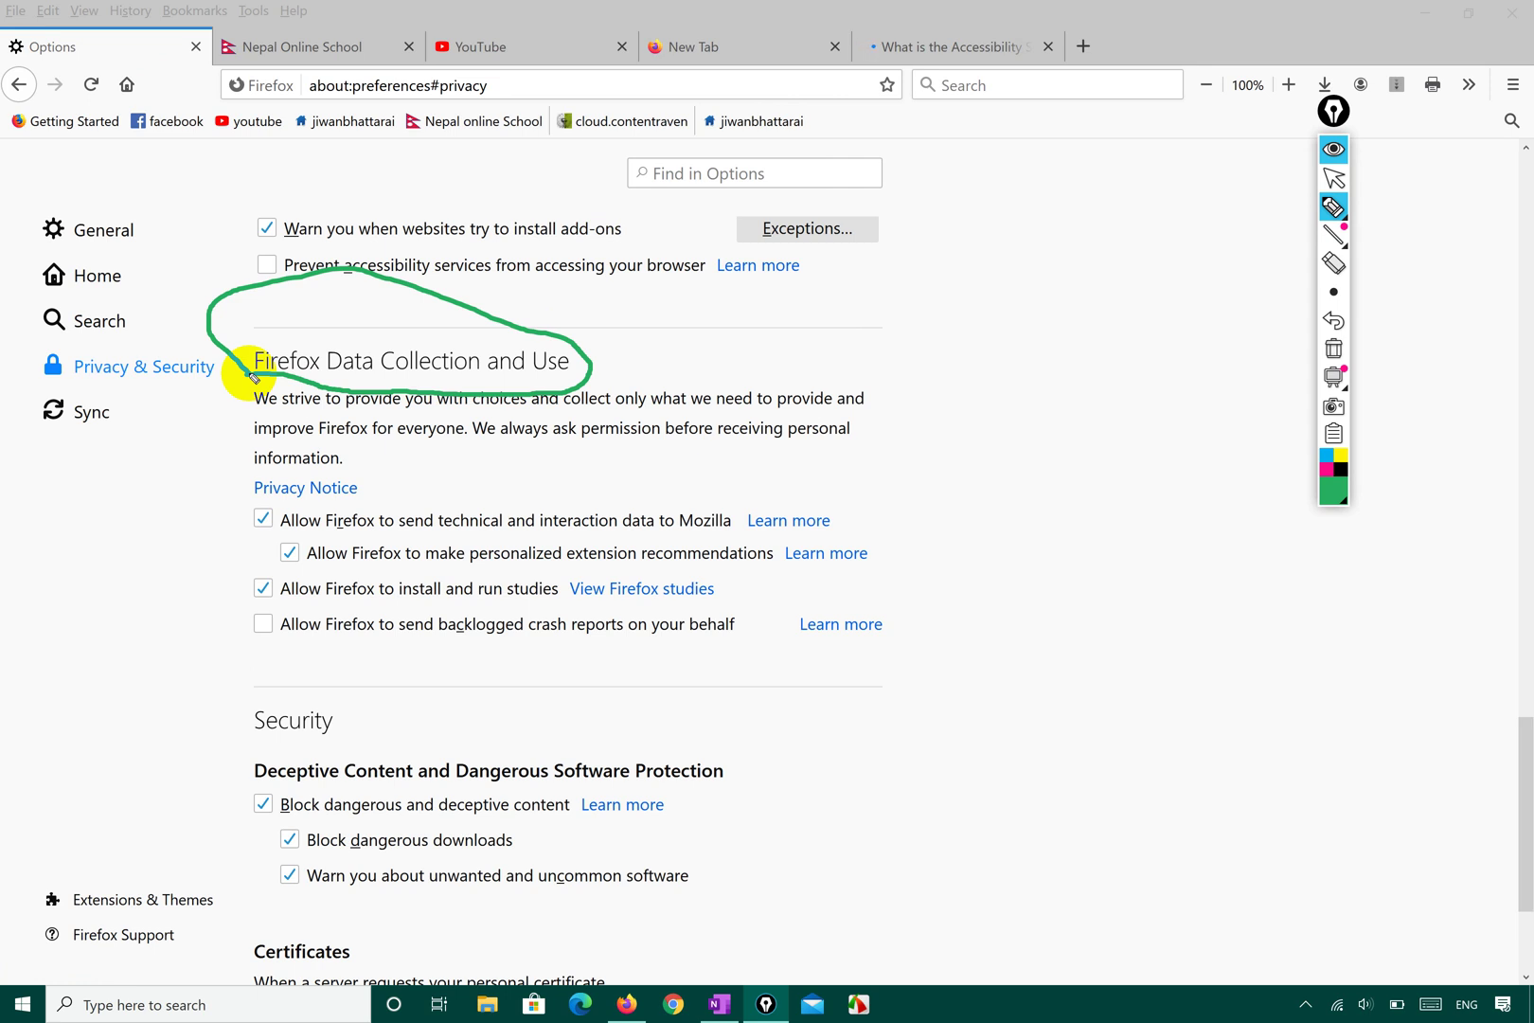
left_click(1334, 319)
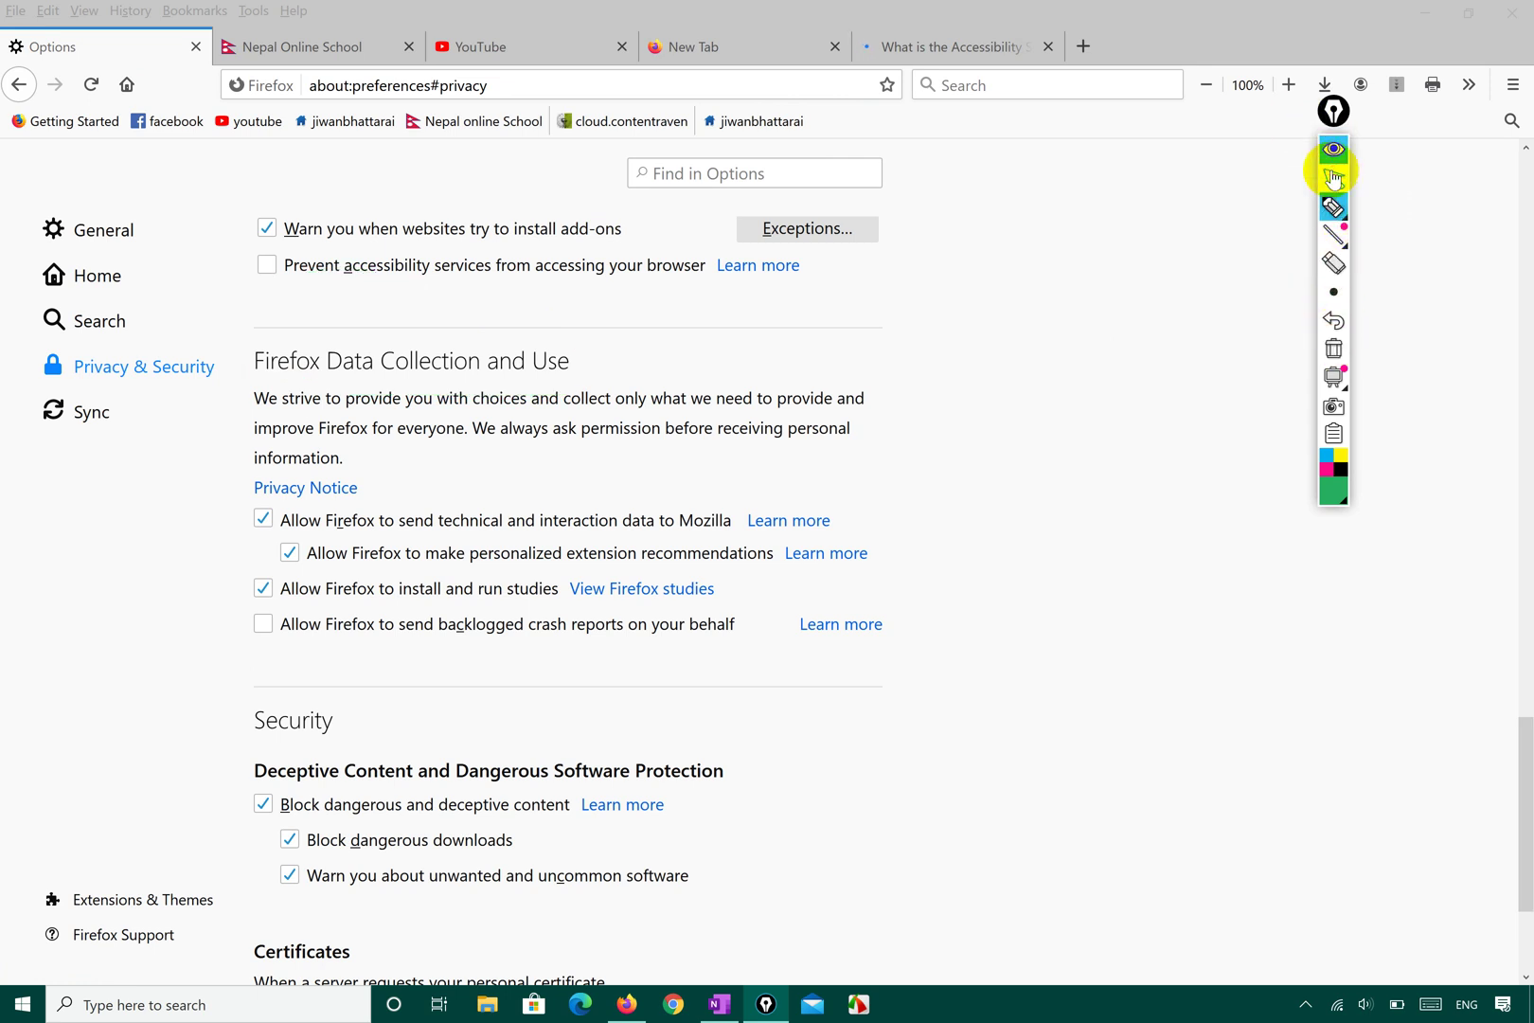
Underline the sentences describing Firefox's data collection in green ink, clear the ink, and leave drawing mode
left_click(1364, 206)
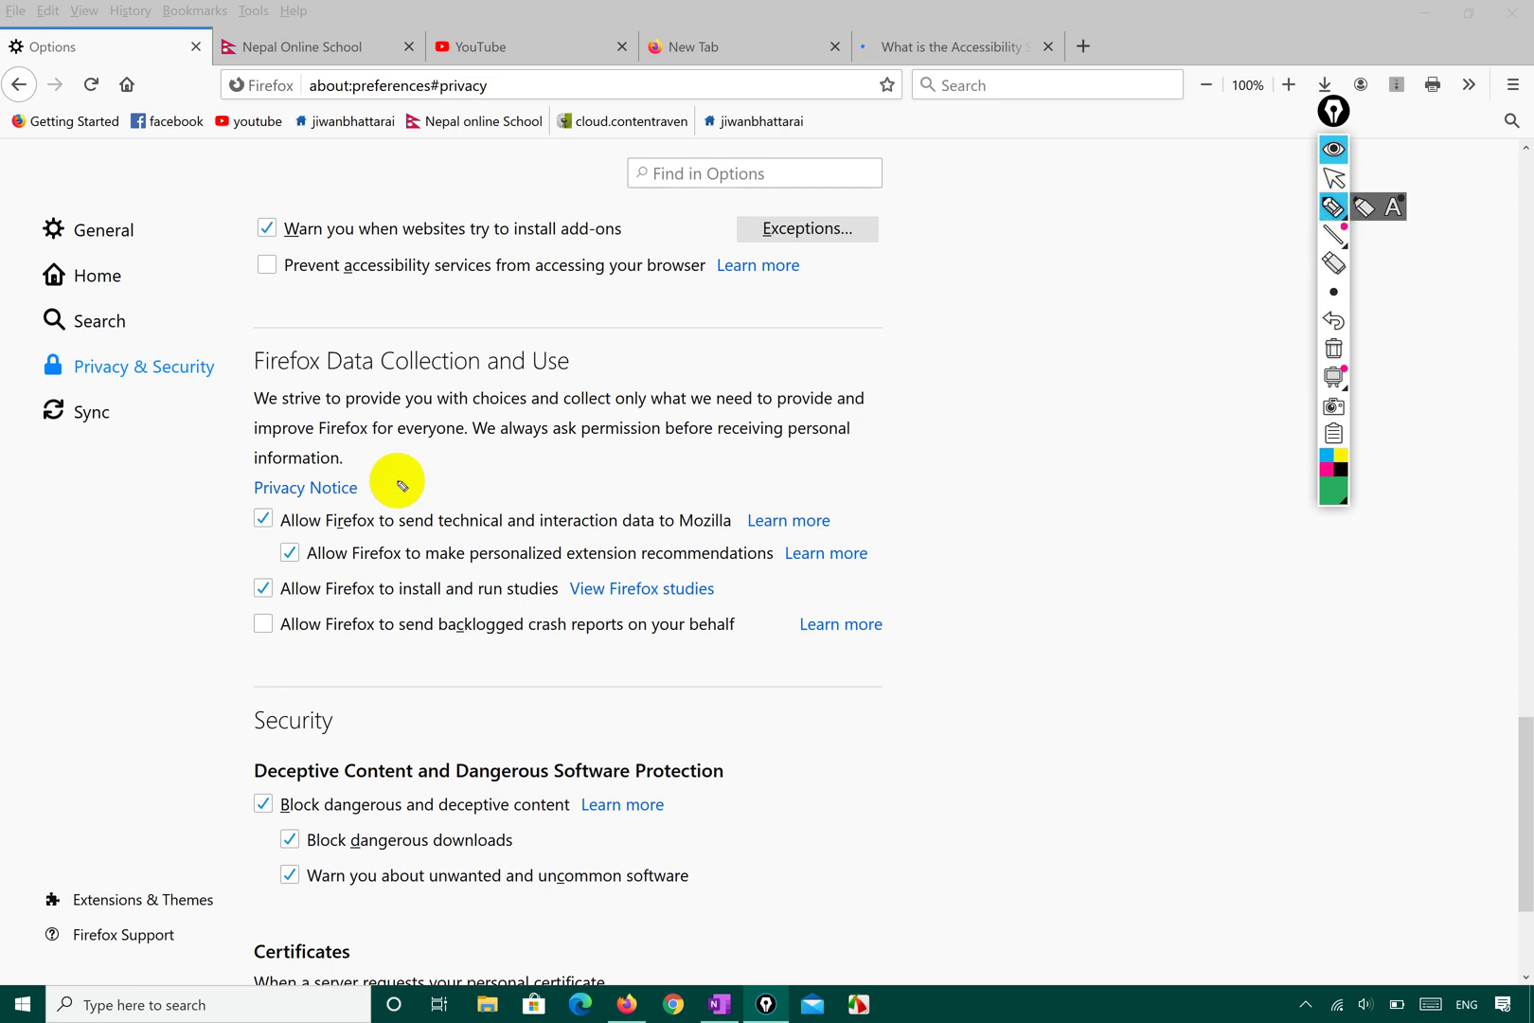
left_click_drag(246, 409, 848, 414)
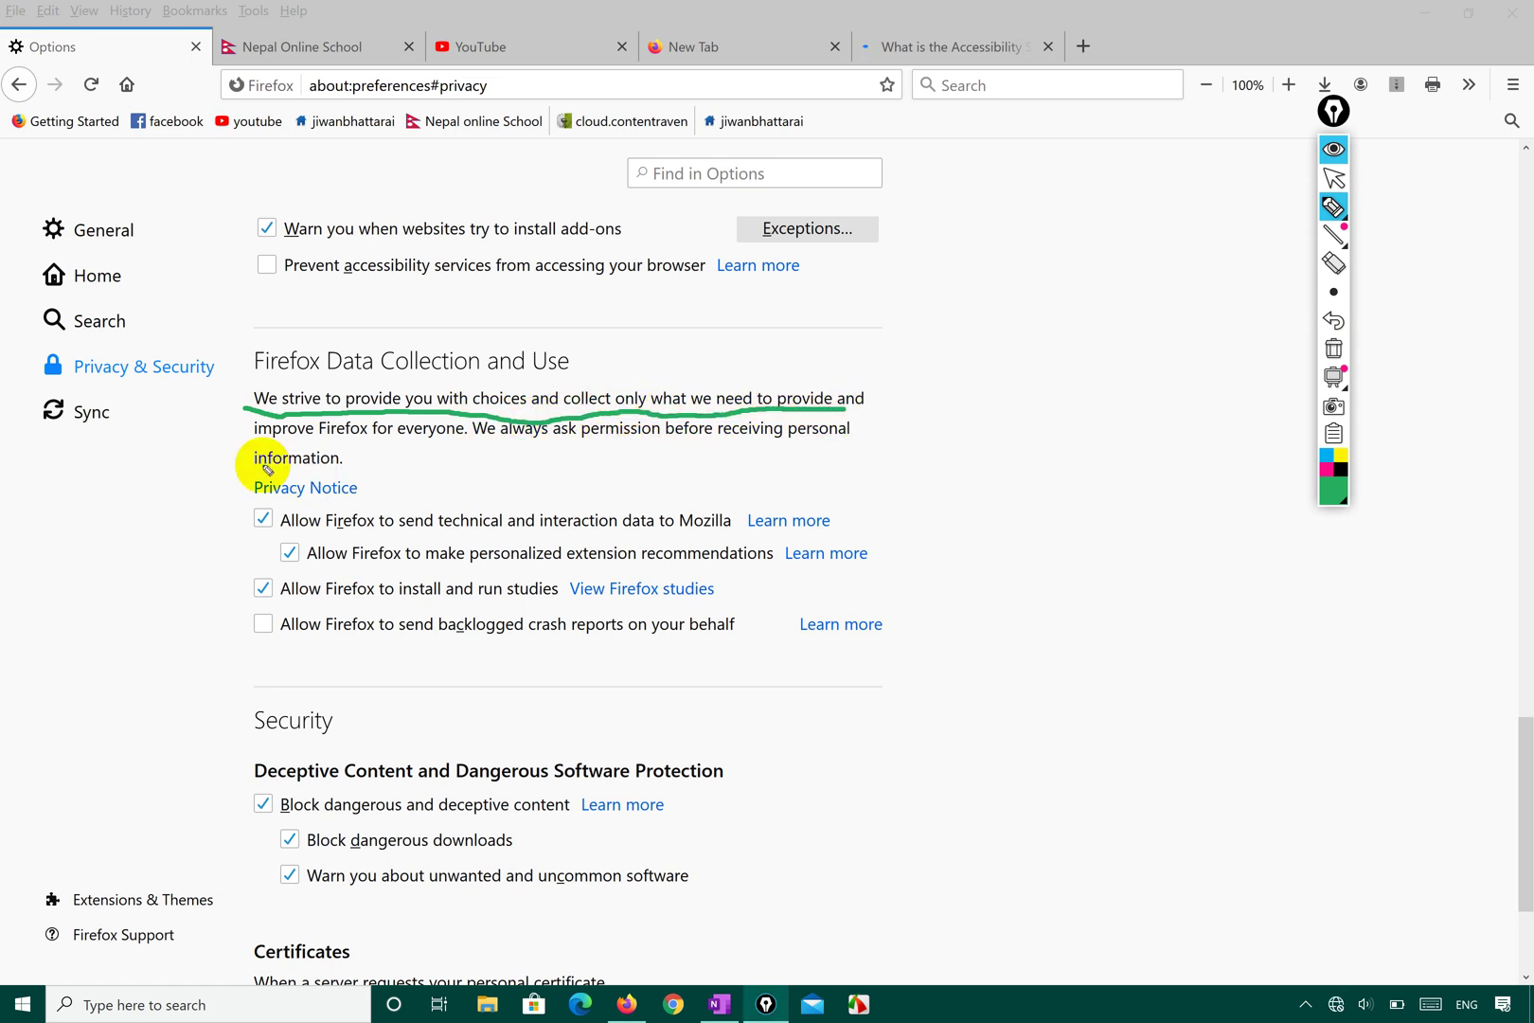
left_click_drag(254, 443, 438, 453)
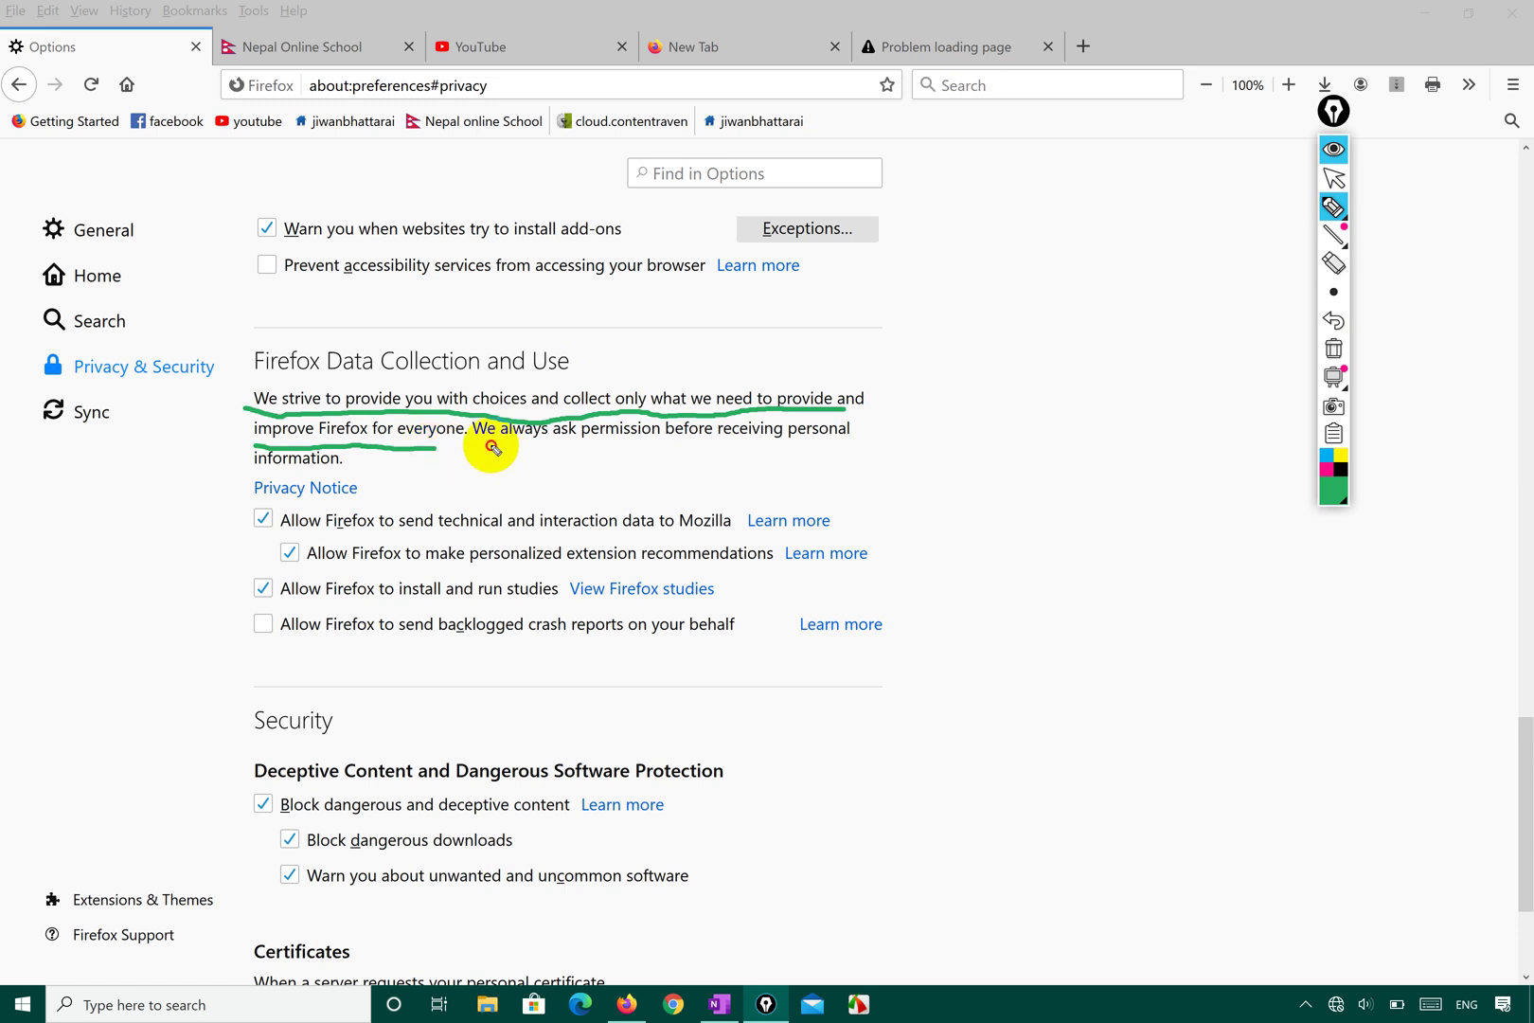
left_click_drag(490, 441, 804, 447)
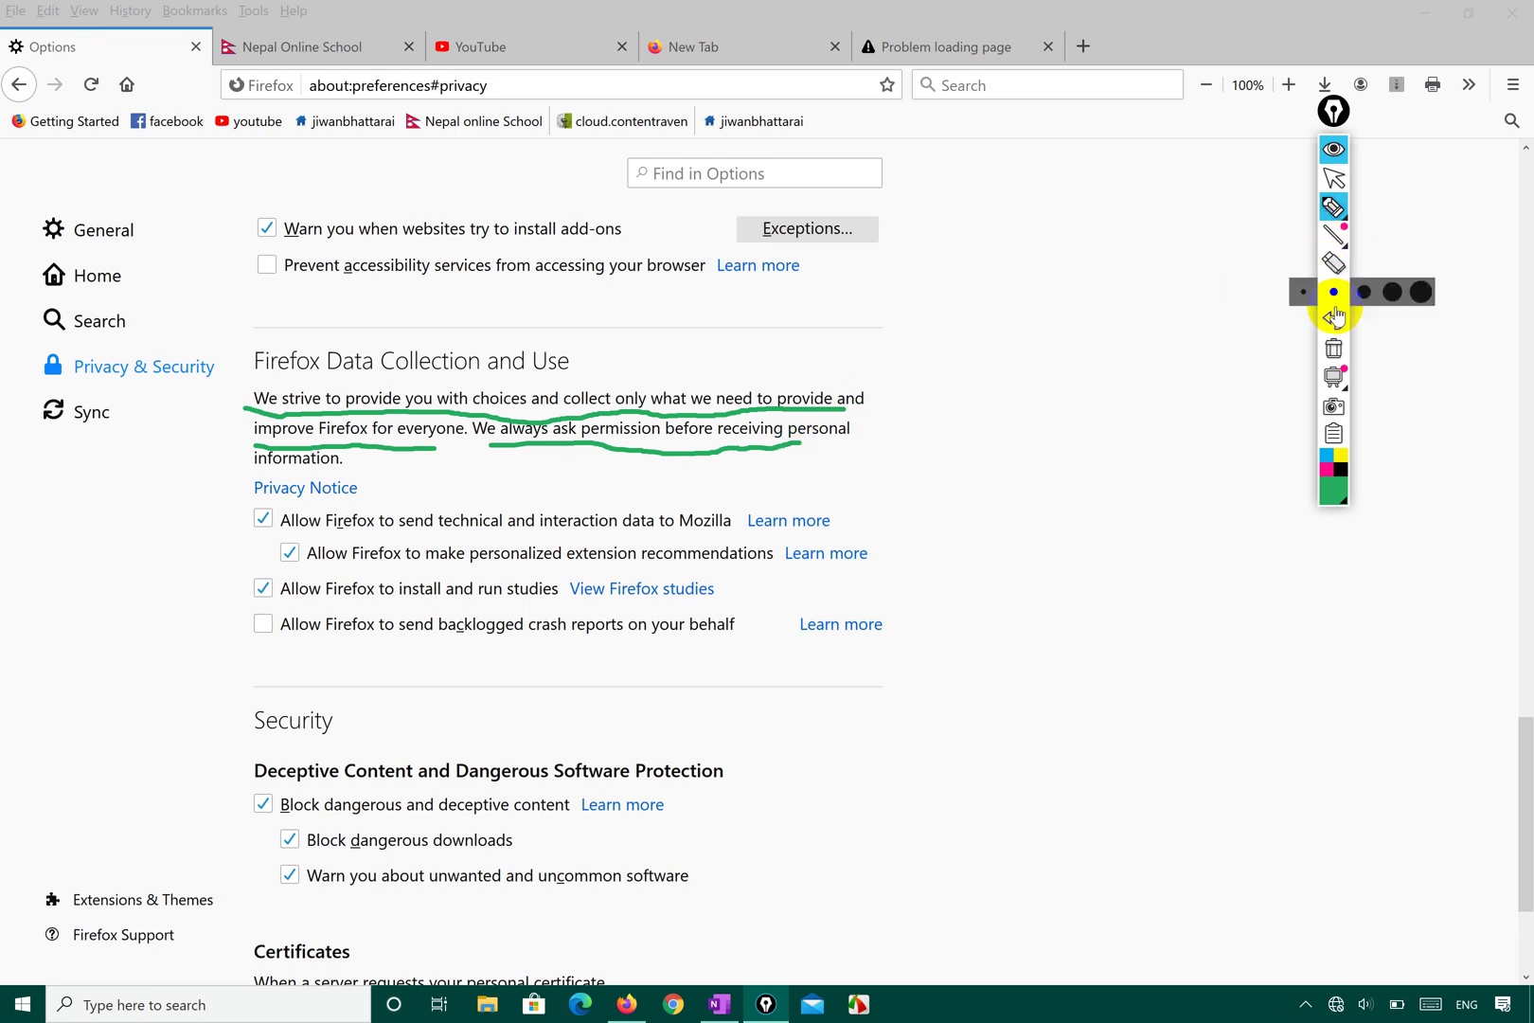
left_click(1333, 349)
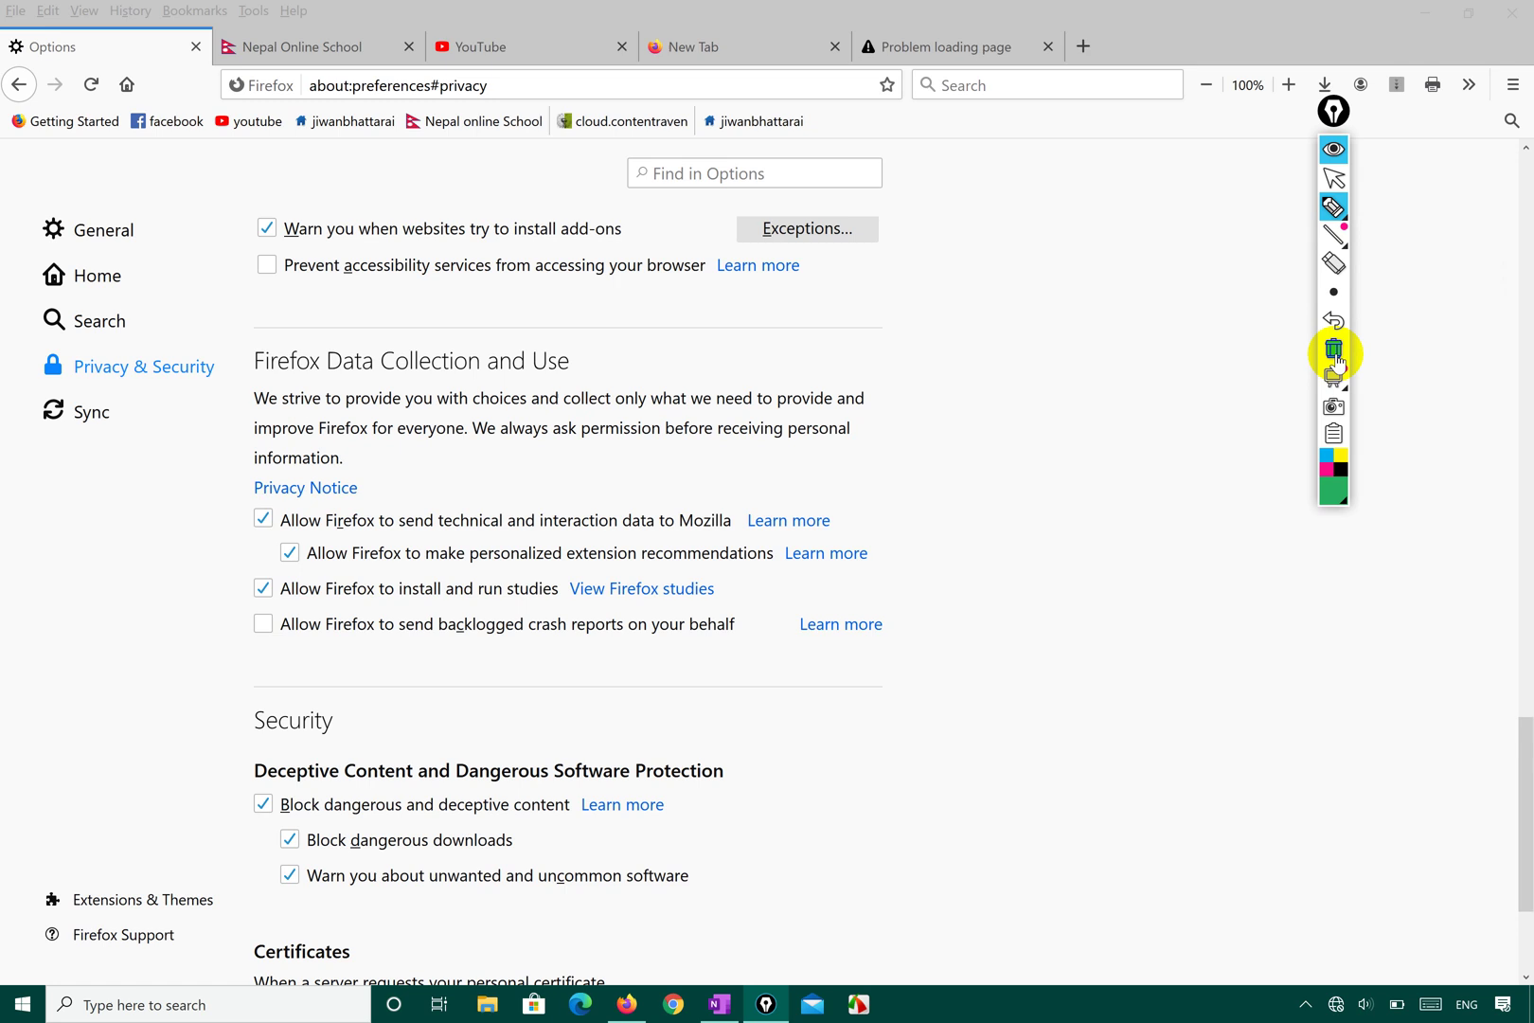
left_click(1336, 179)
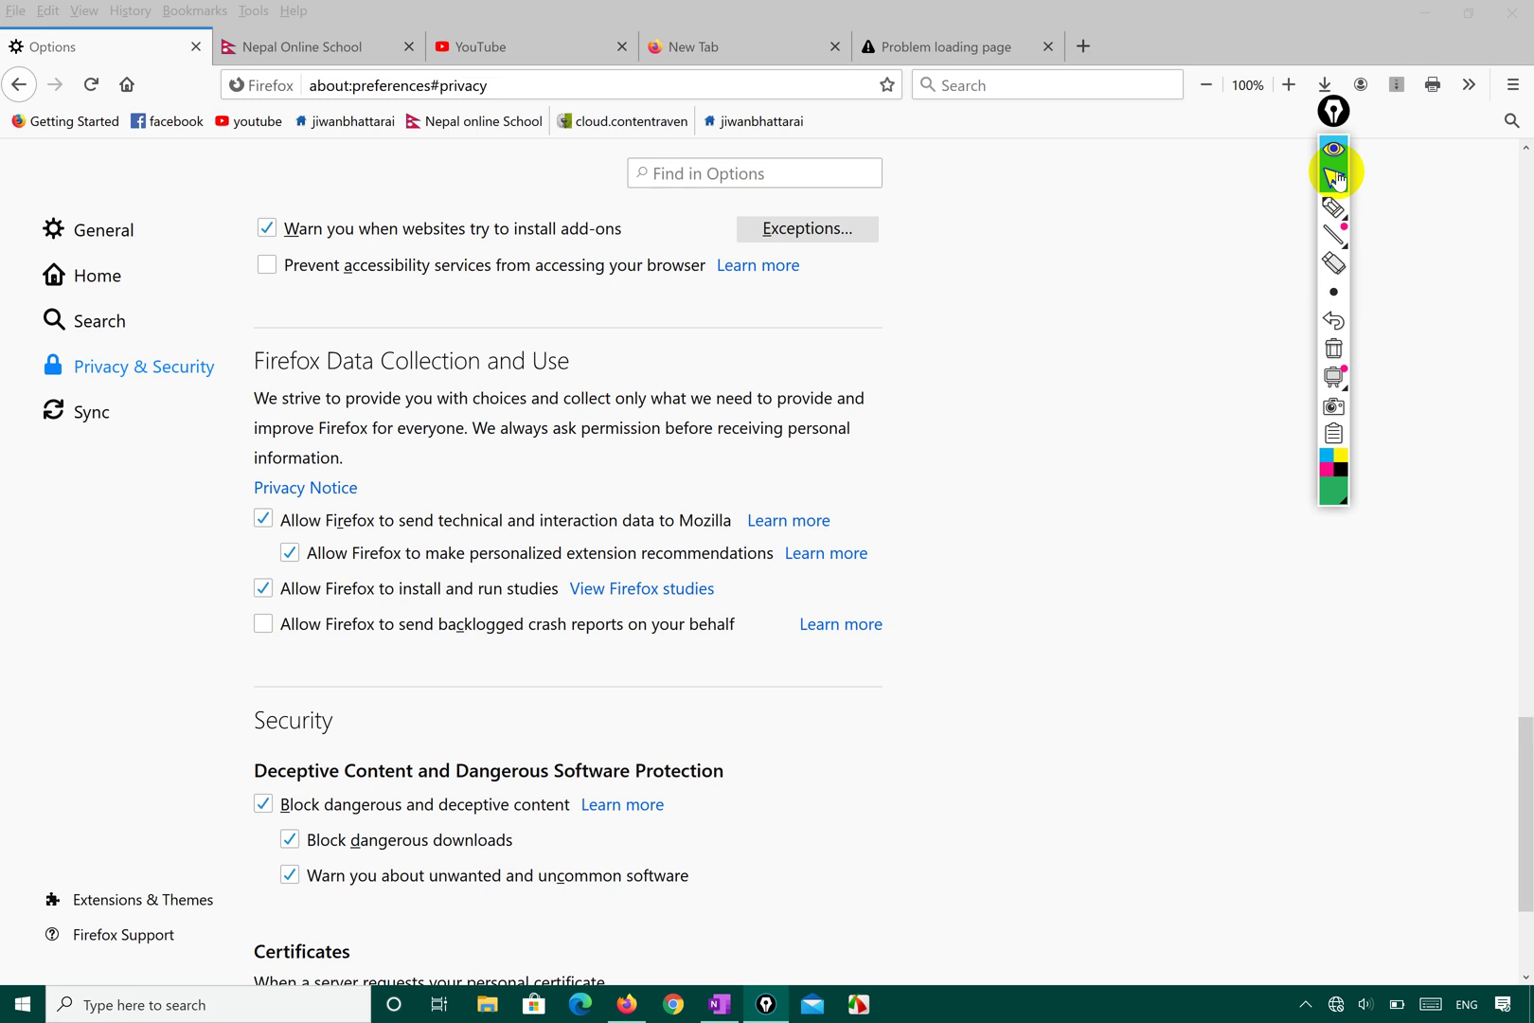
Check-mark the technical and interaction data option and underline personalized extension recommendations in green, clearing the ink and leaving drawing mode
left_click(1334, 207)
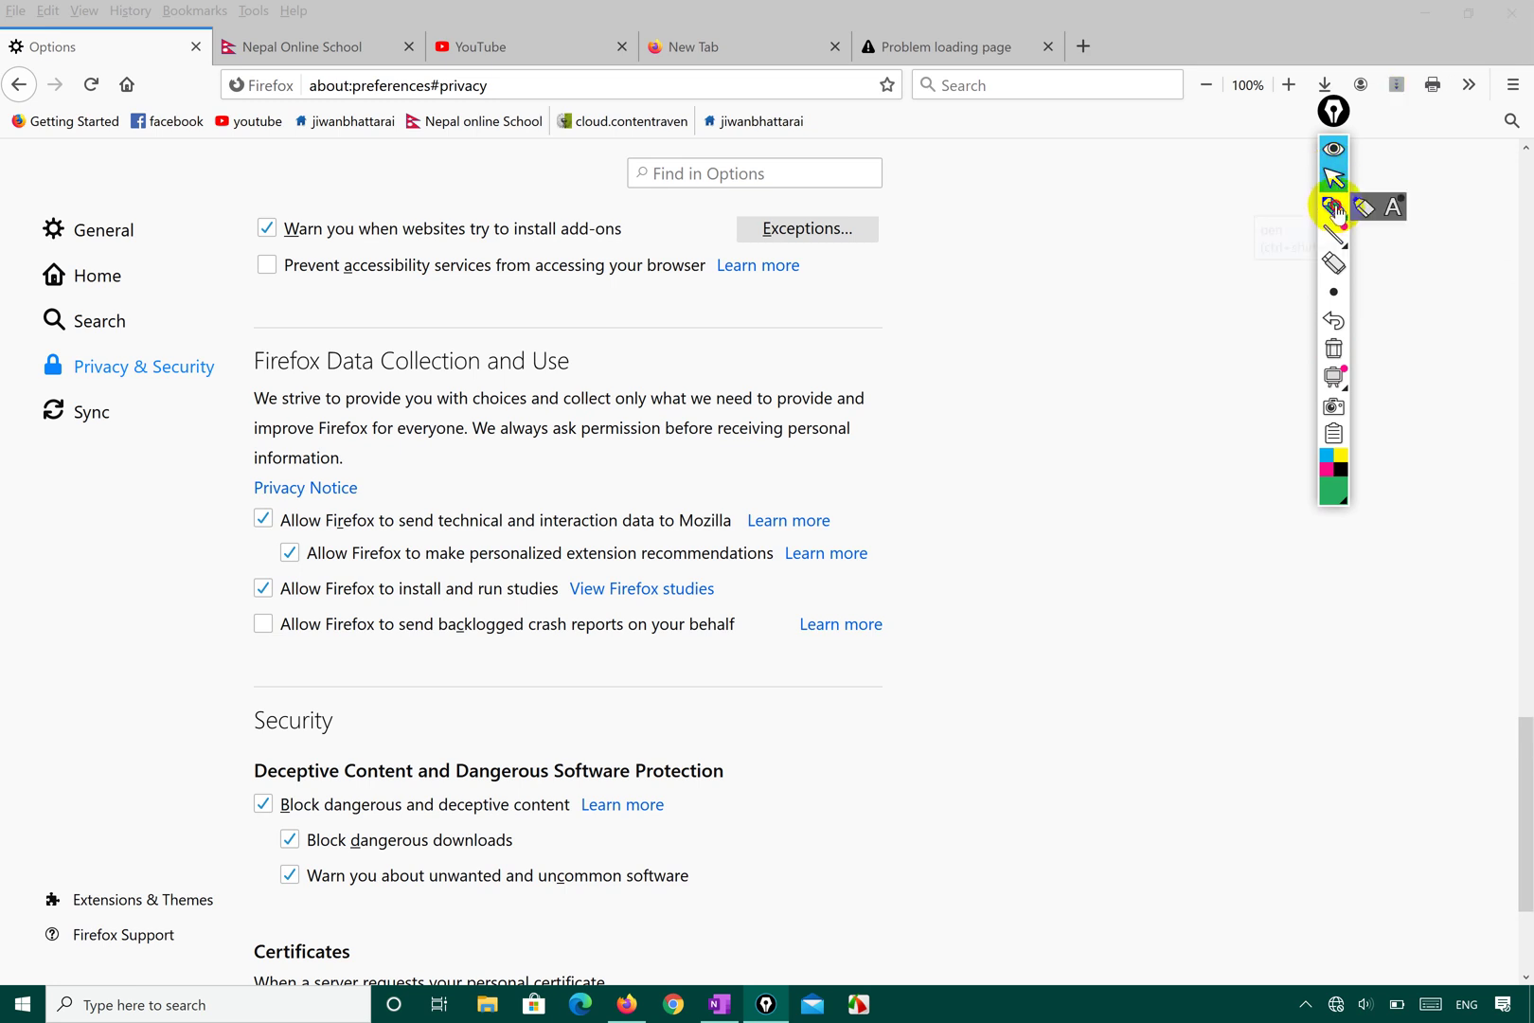
mouse_move(206, 497)
left_mouse_down()
mouse_move(222, 538)
mouse_move(343, 485)
left_mouse_up()
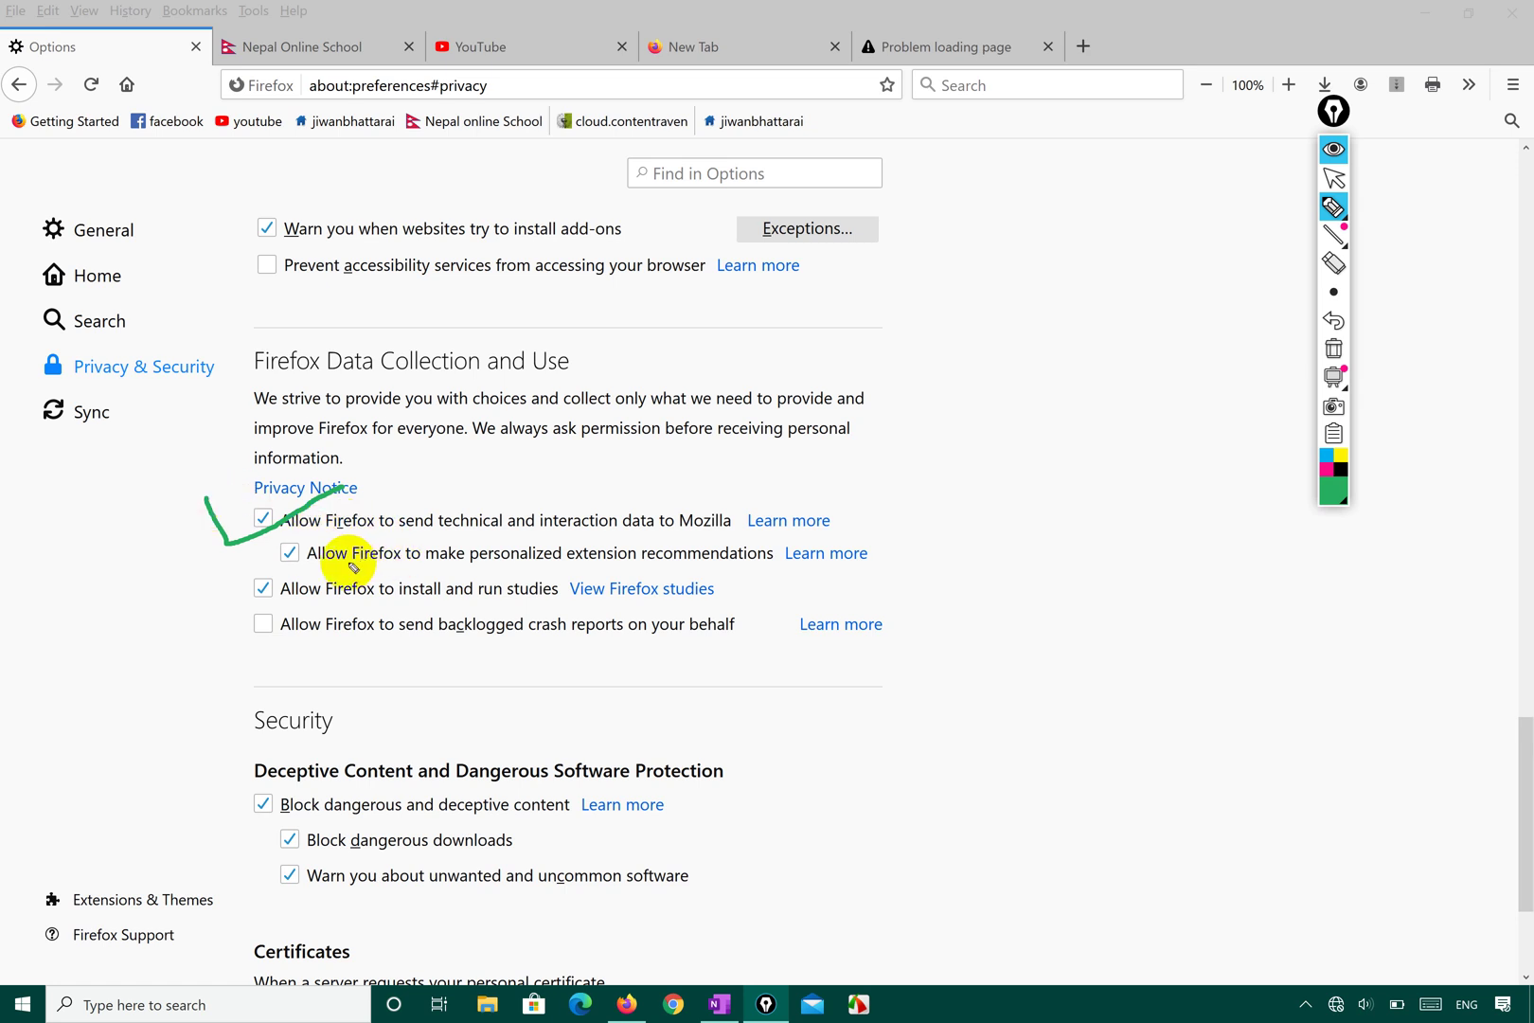
left_click_drag(347, 565, 773, 569)
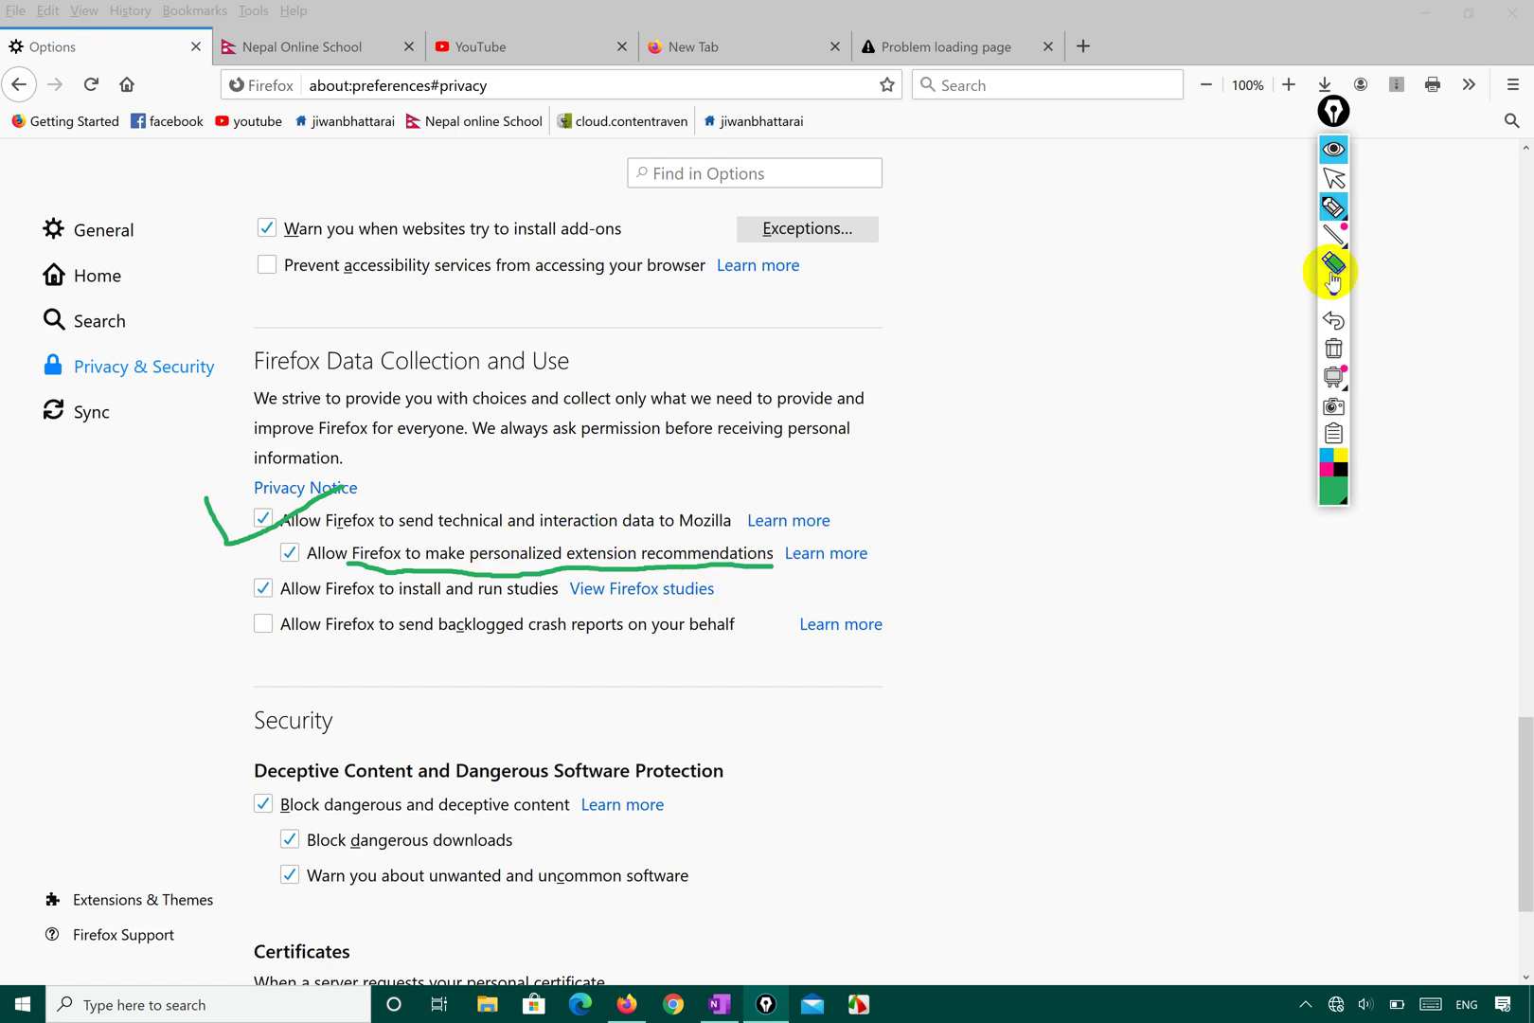
left_click(1338, 348)
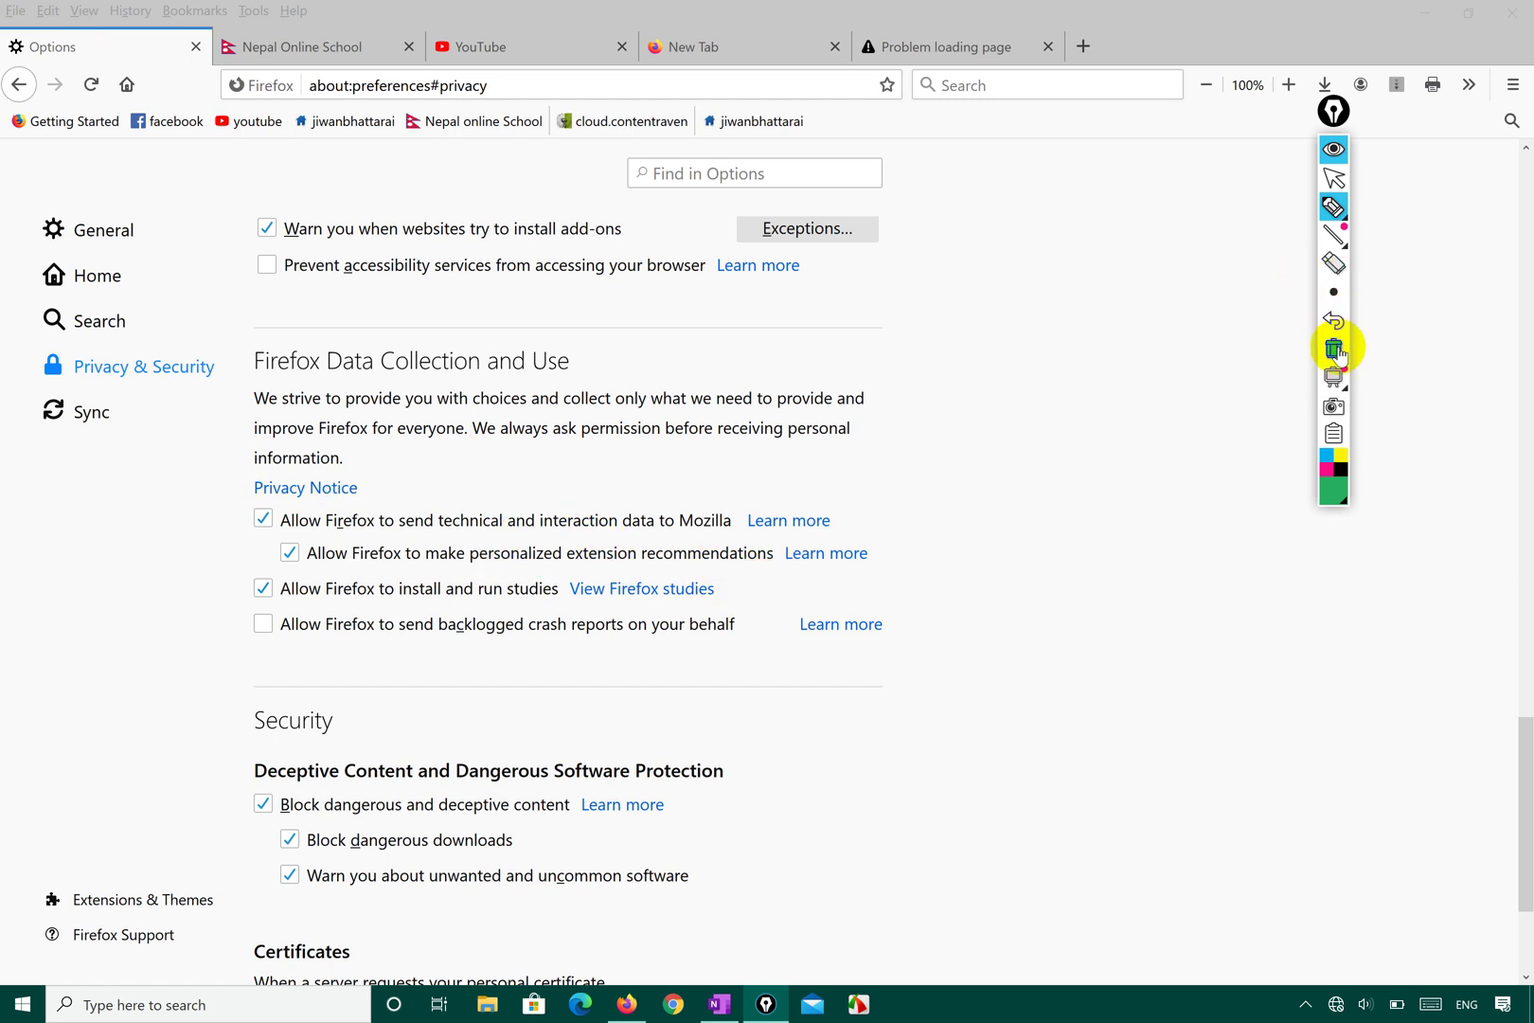
left_click(1335, 179)
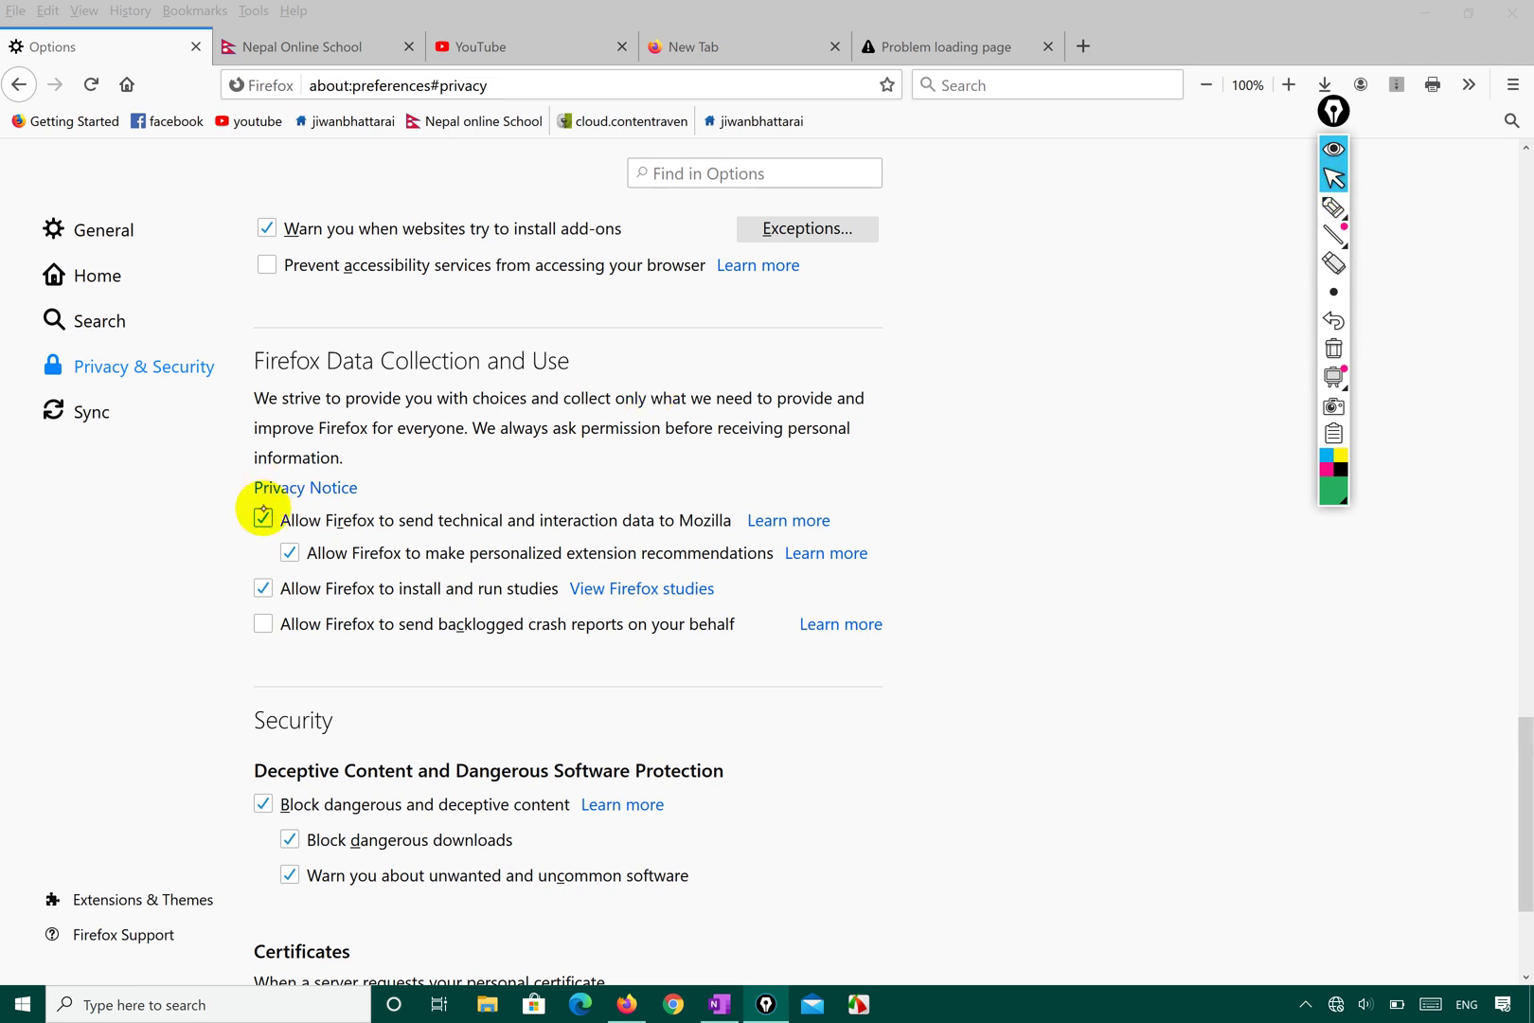
Disallow sending technical and interaction data and running studies, and allow Firefox to send backlogged crash reports
left_click(265, 519)
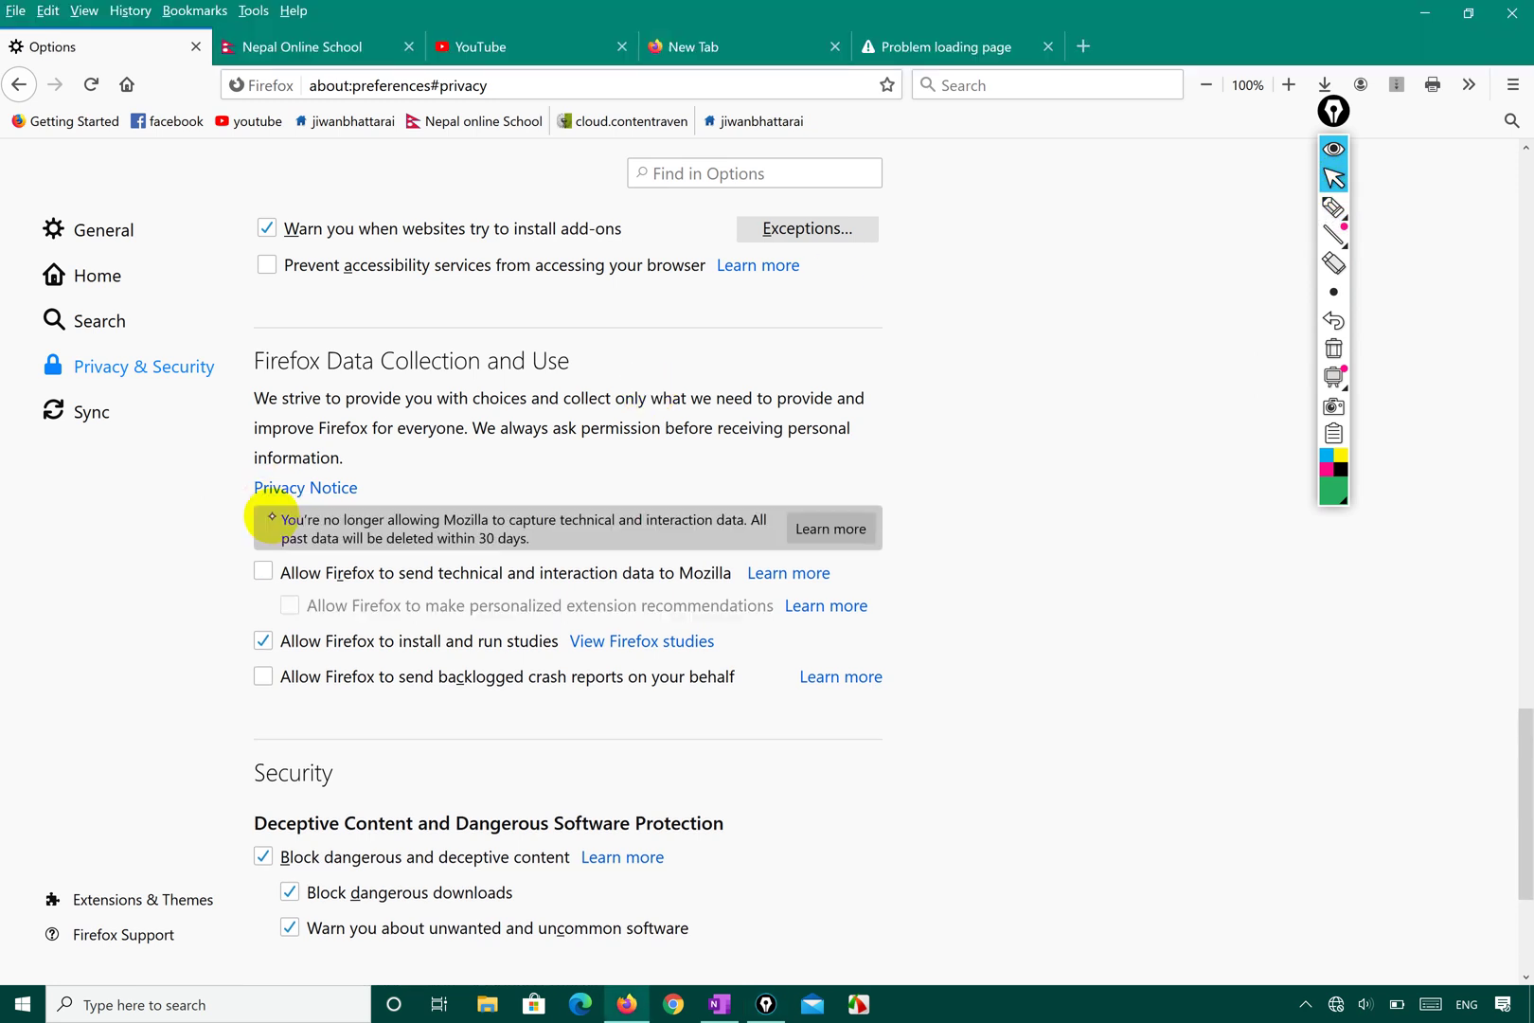
left_click(261, 643)
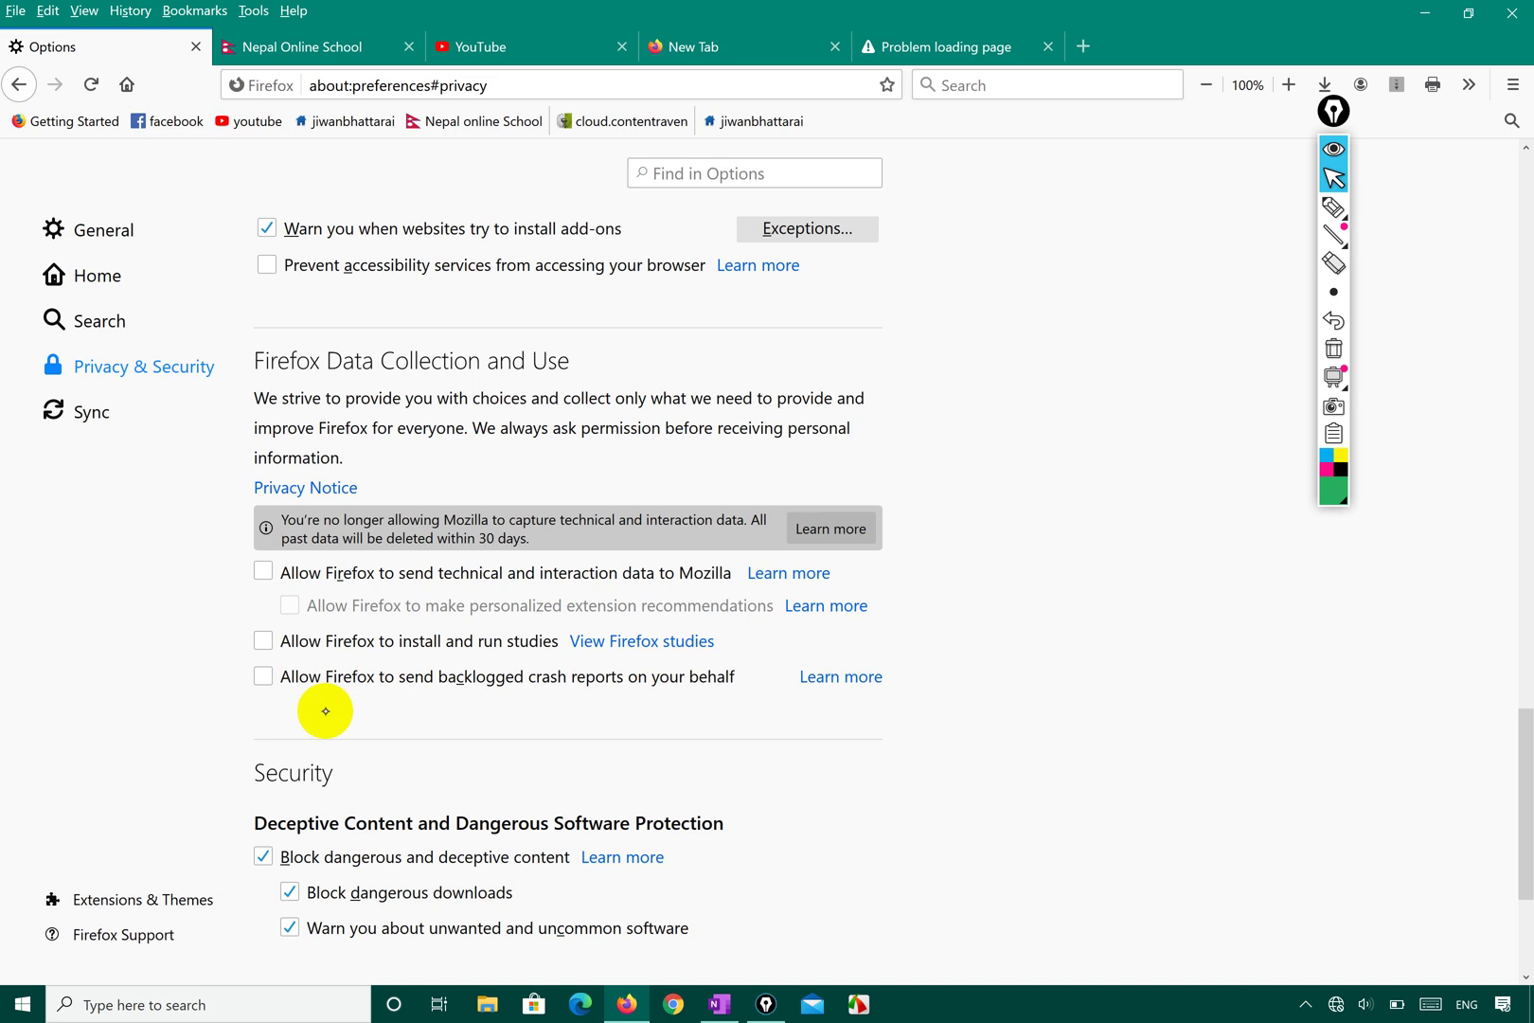
left_click(259, 675)
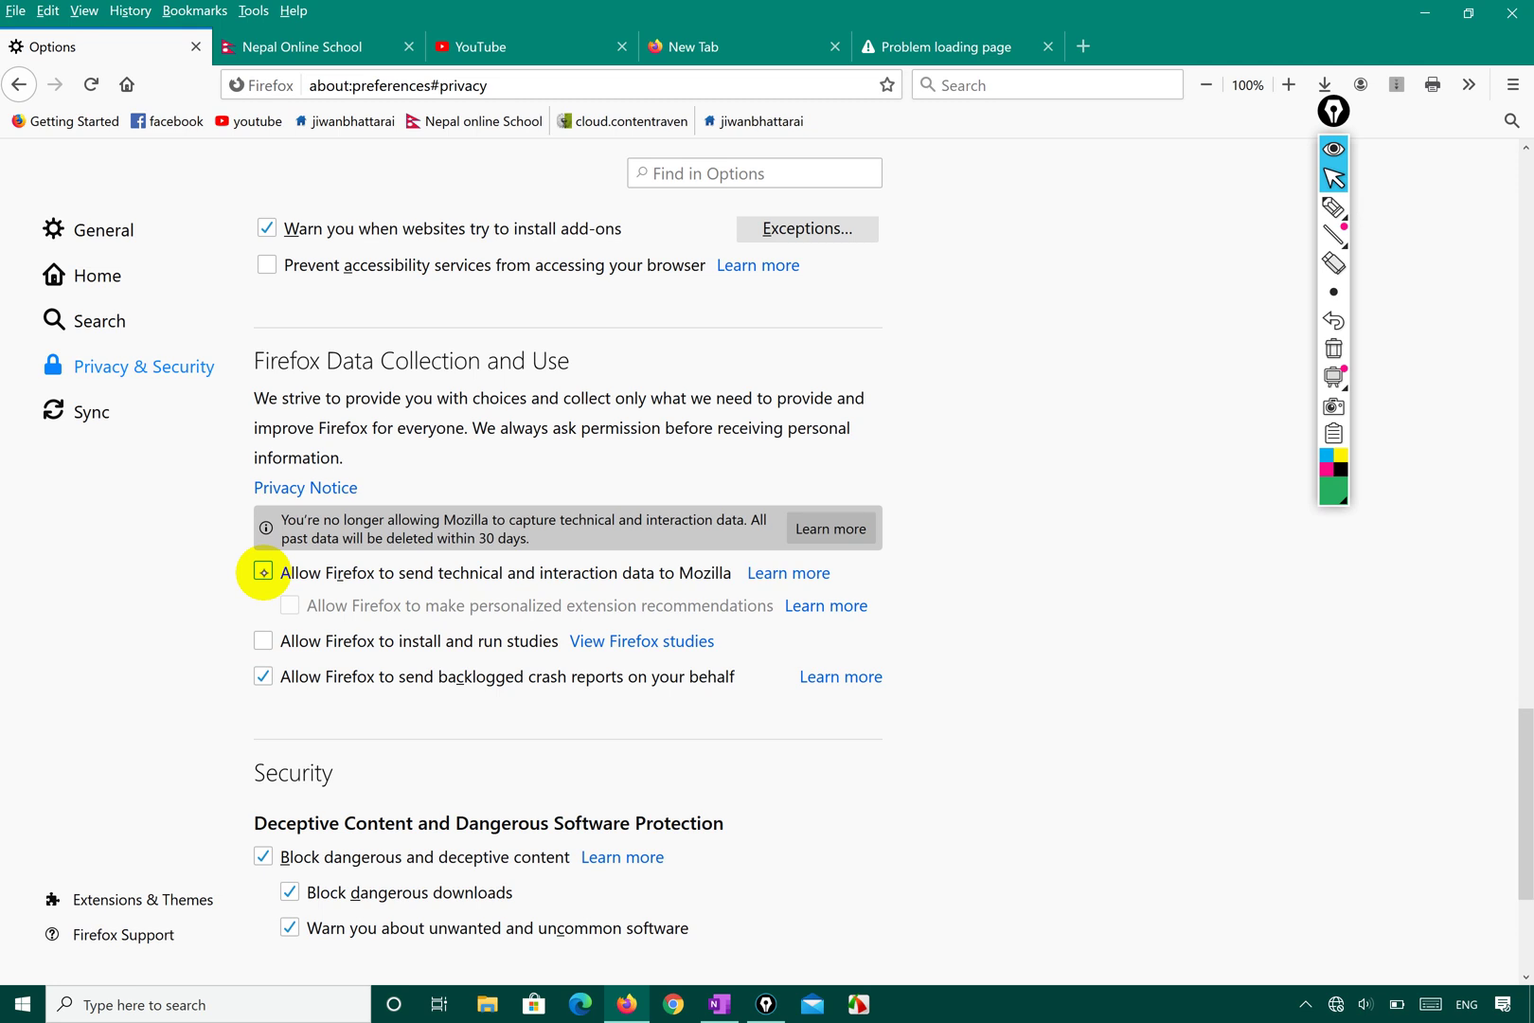
Highlight the Certificates heading in the Security section
scroll(540, 516, "down", 3)
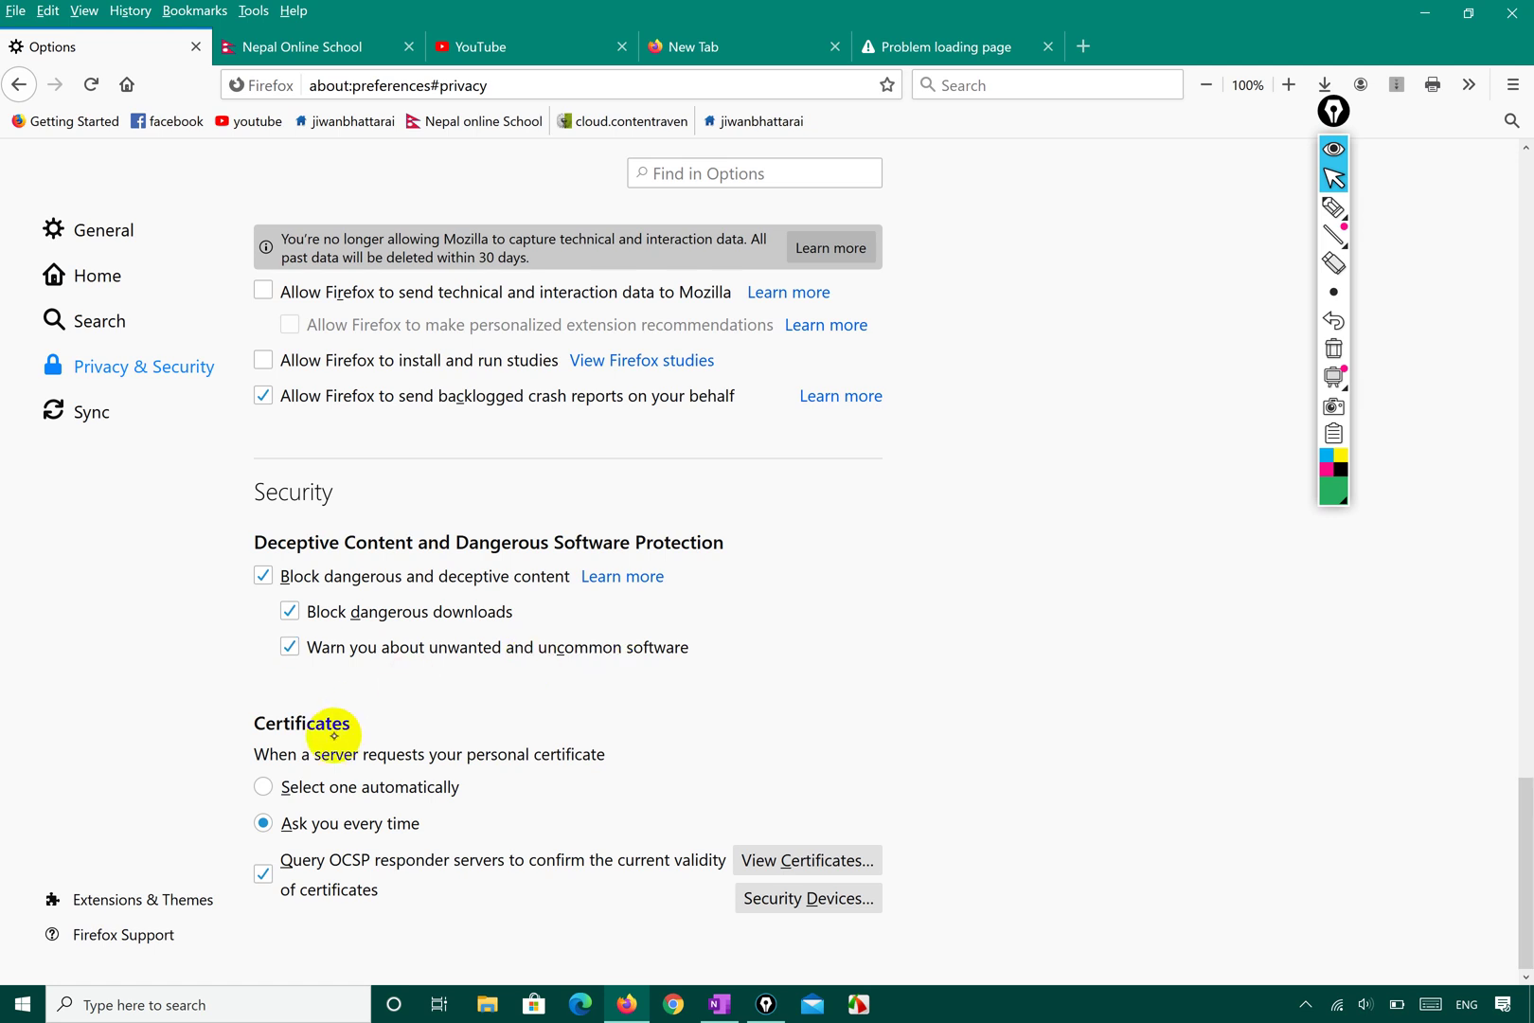
double_click(303, 721)
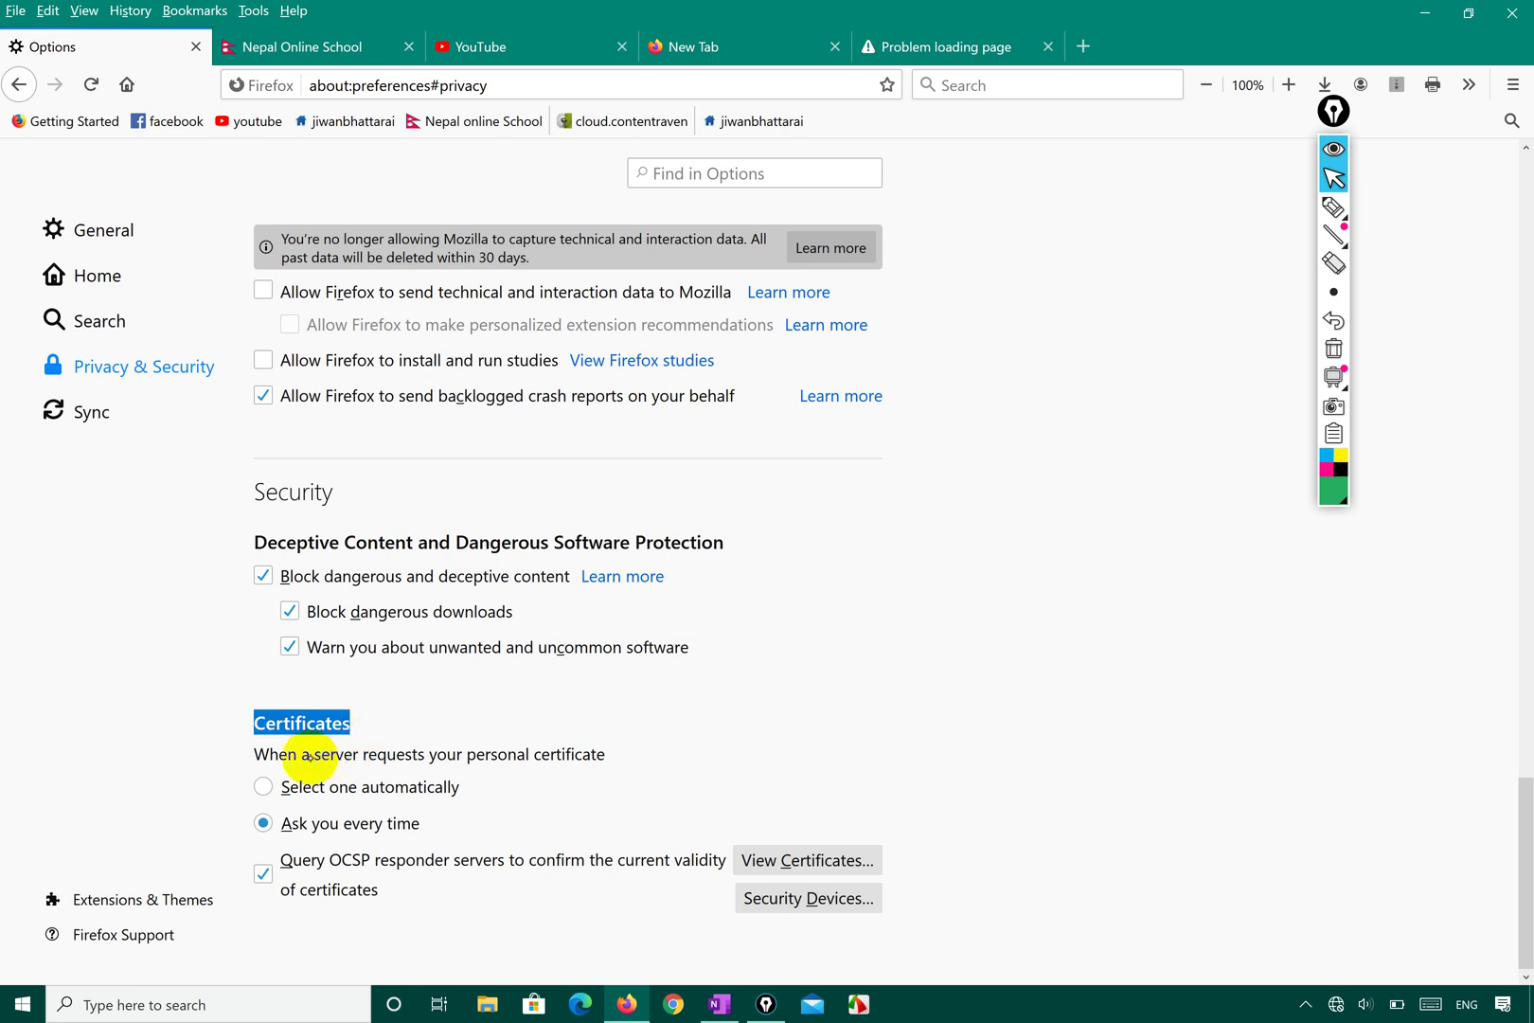
Open the certificate manager and look through the list of certificate authorities
left_click(554, 763)
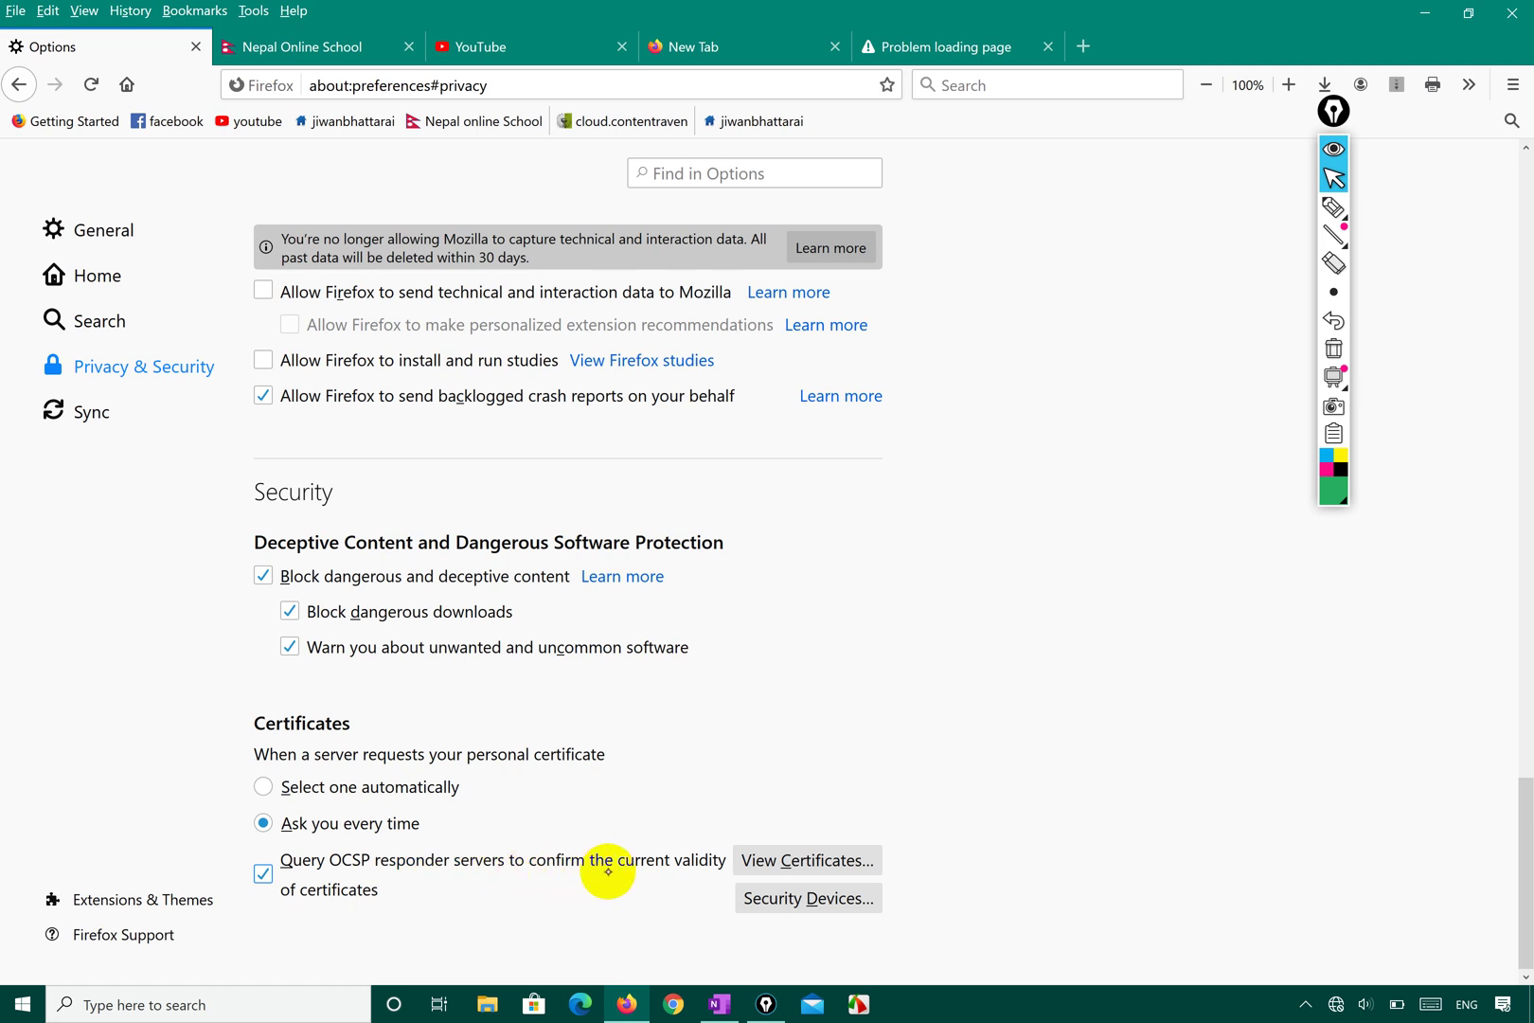
left_click(791, 858)
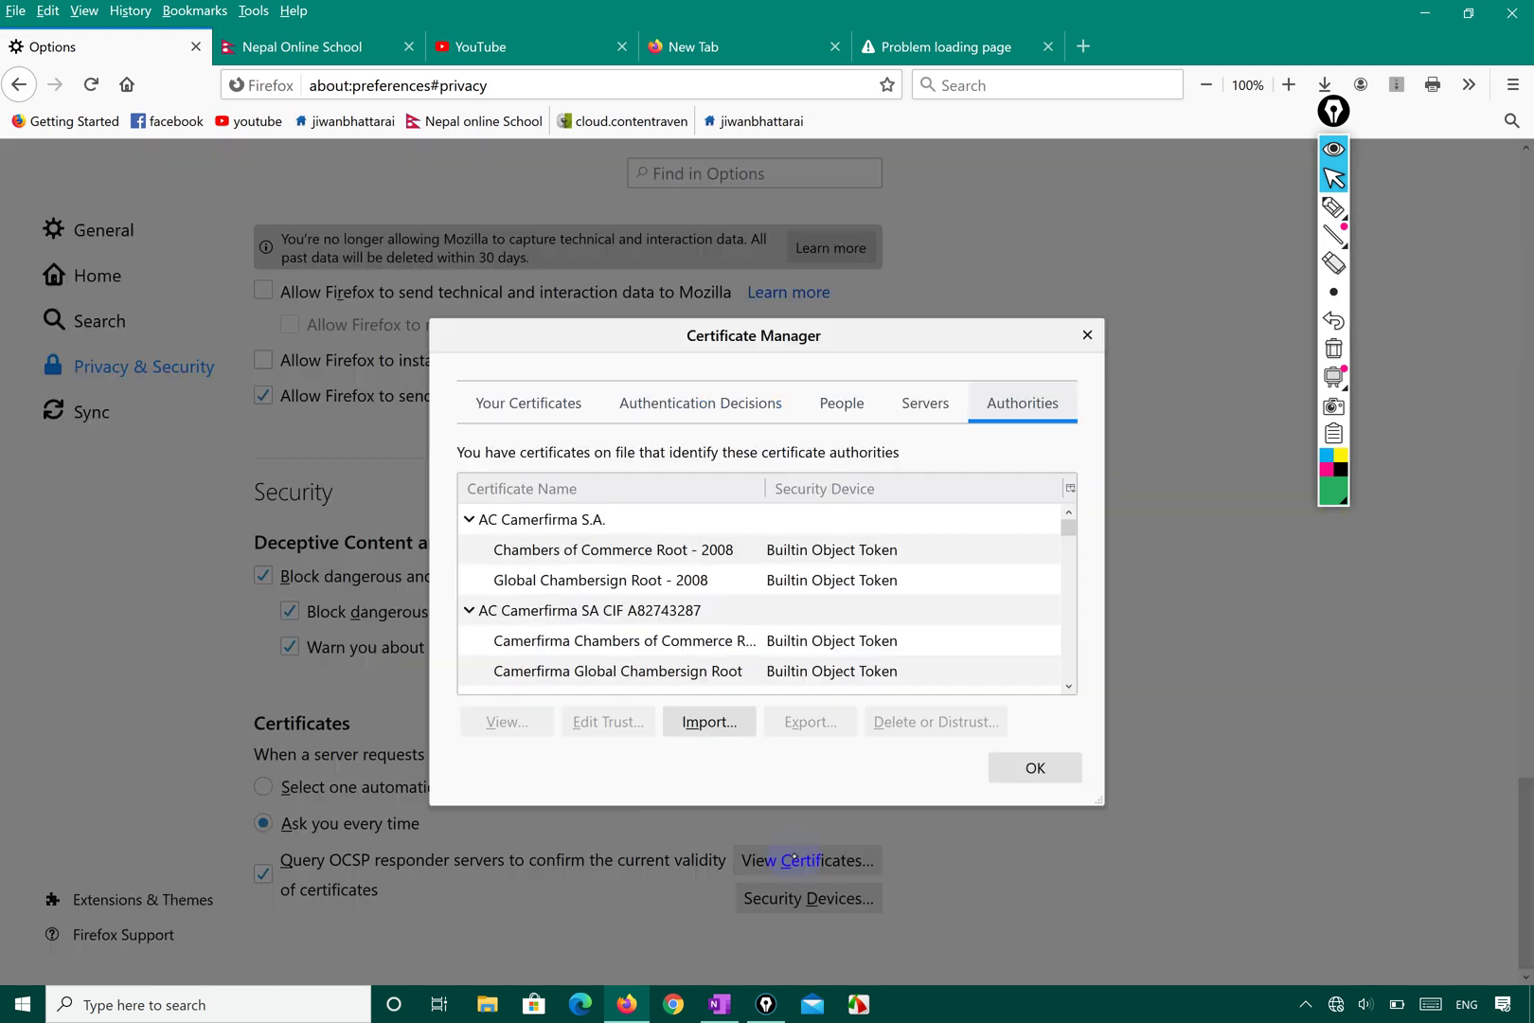
scroll(617, 557, "down", 8)
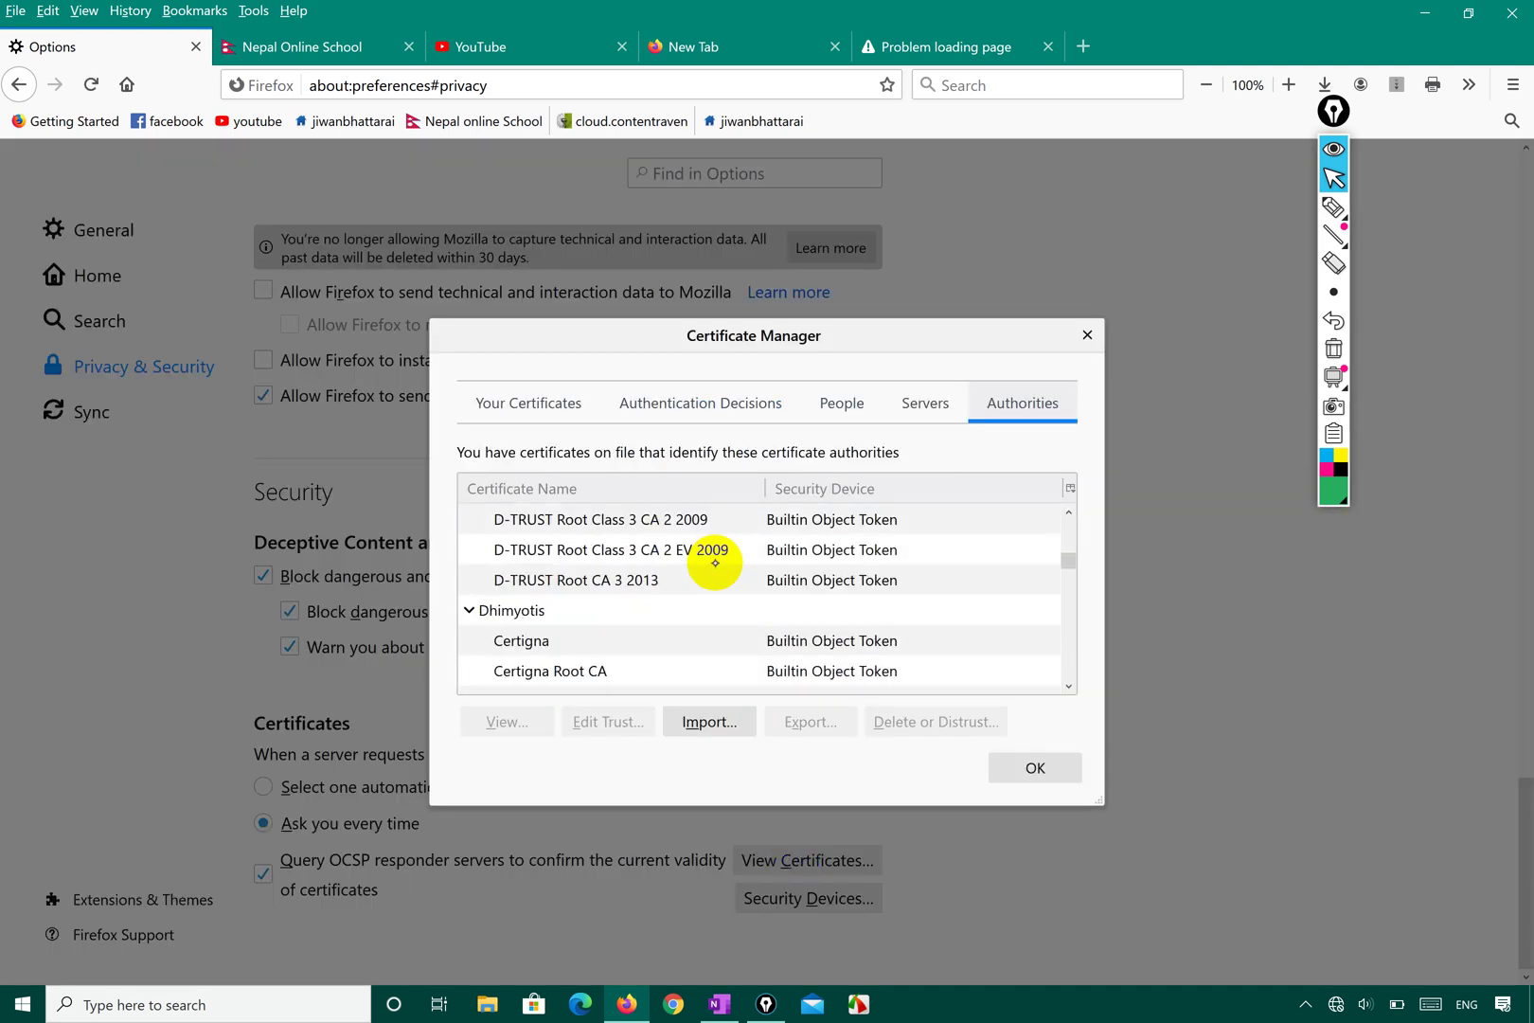
scroll(715, 562, "down", 15)
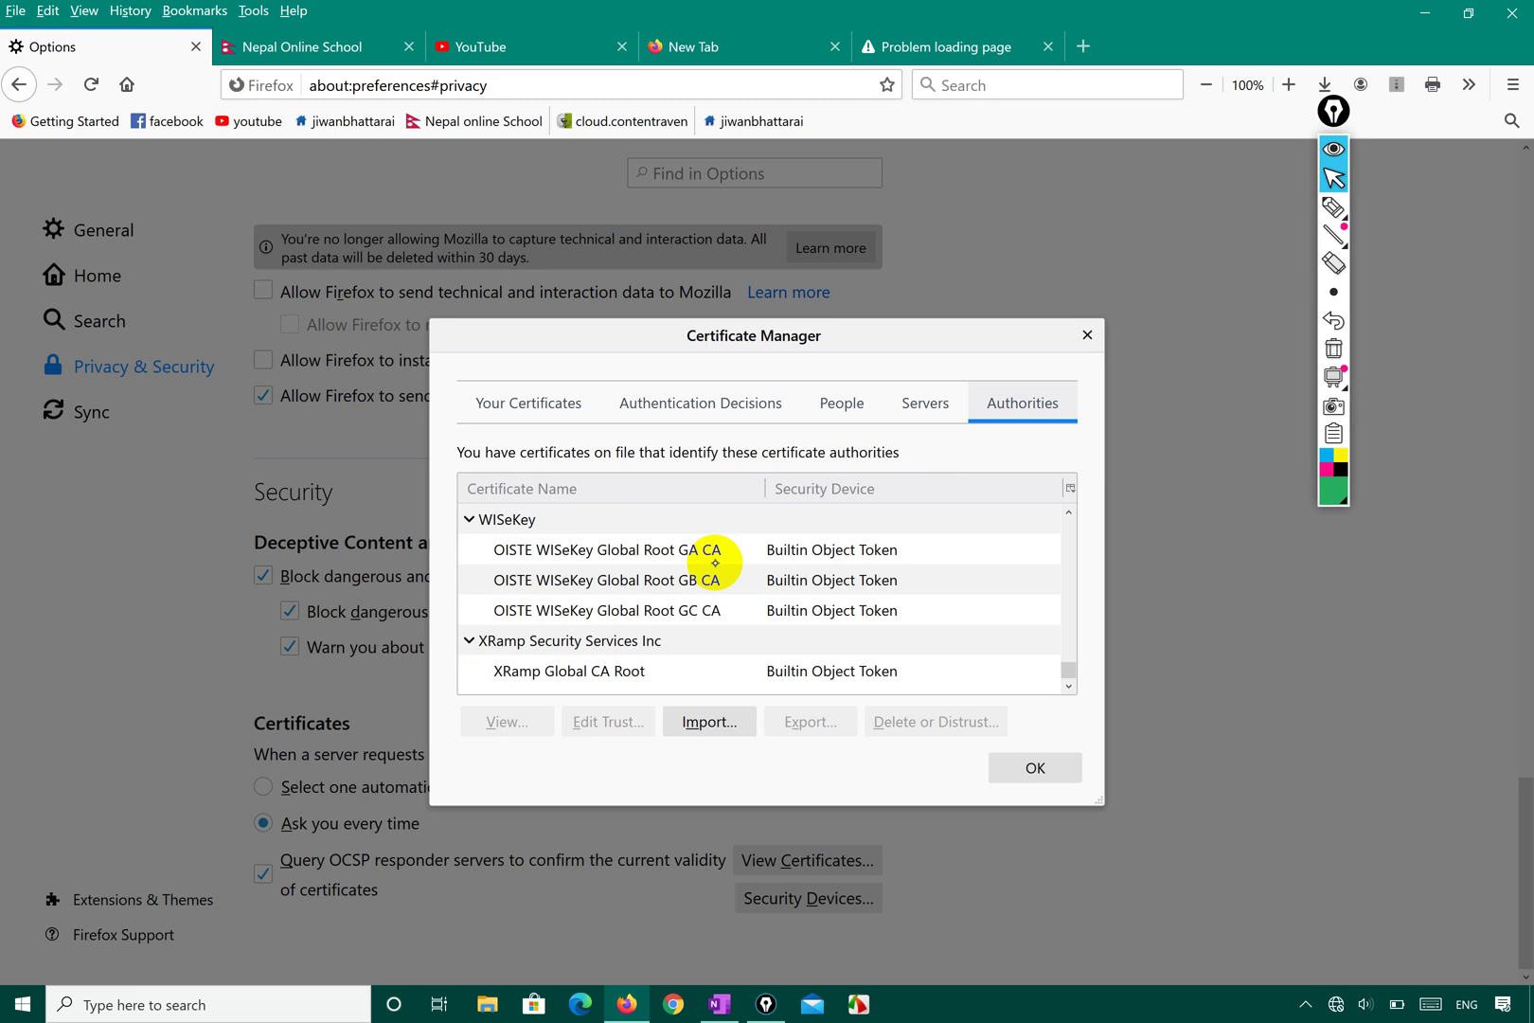
scroll(715, 562, "up", 20)
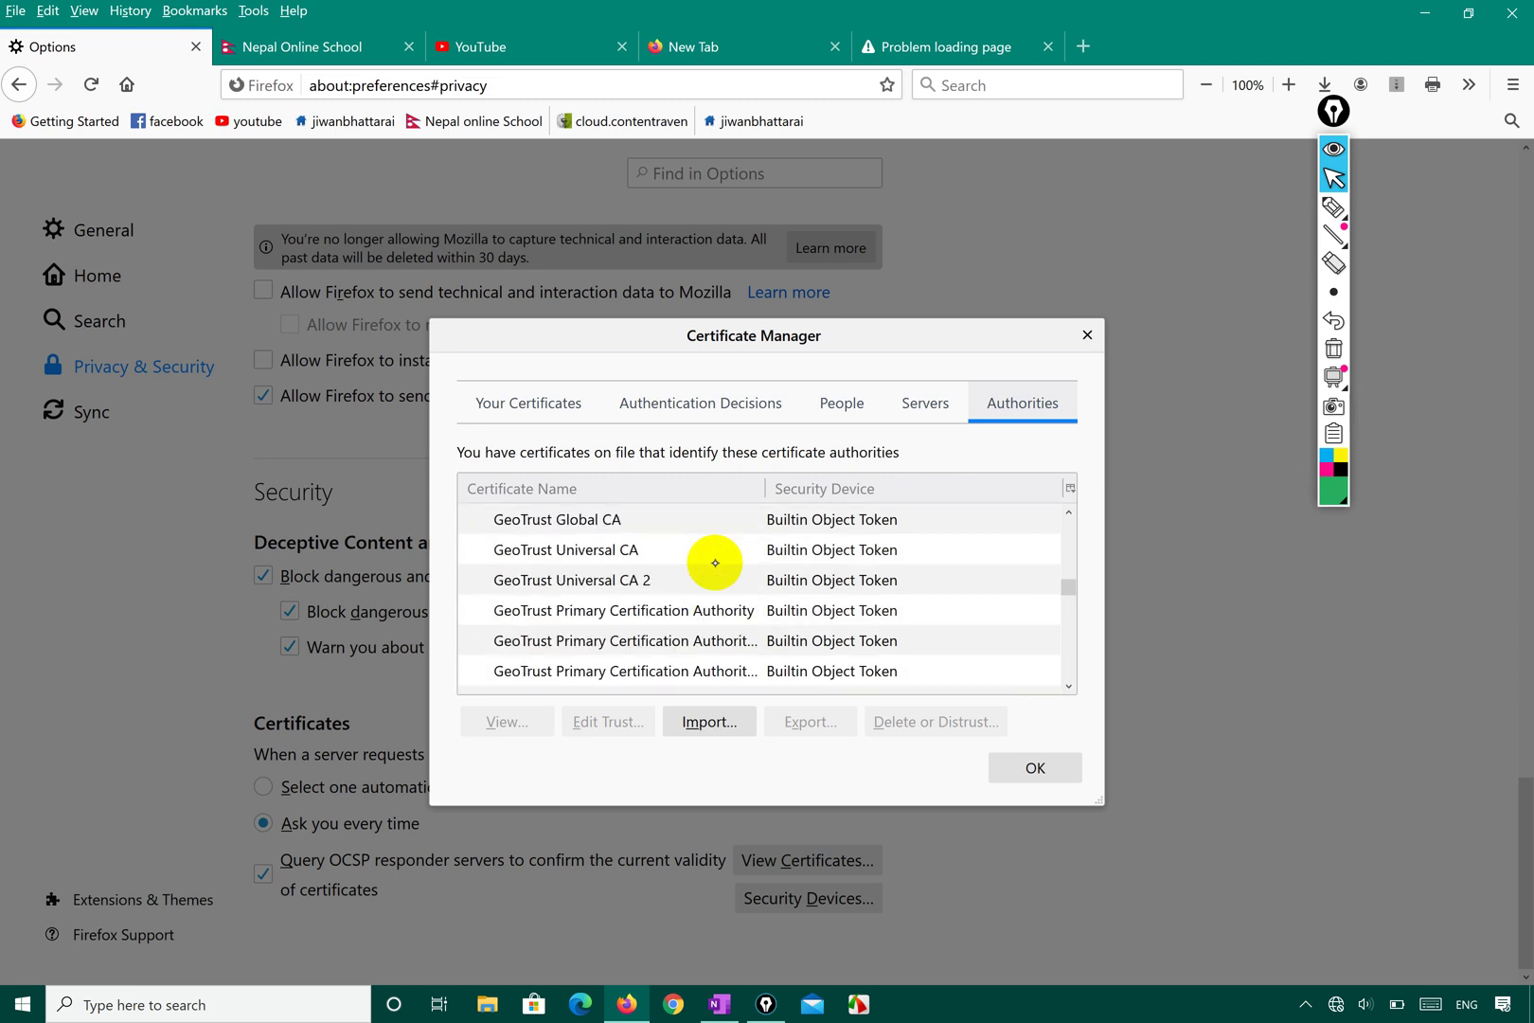
scroll(715, 563, "up", 7)
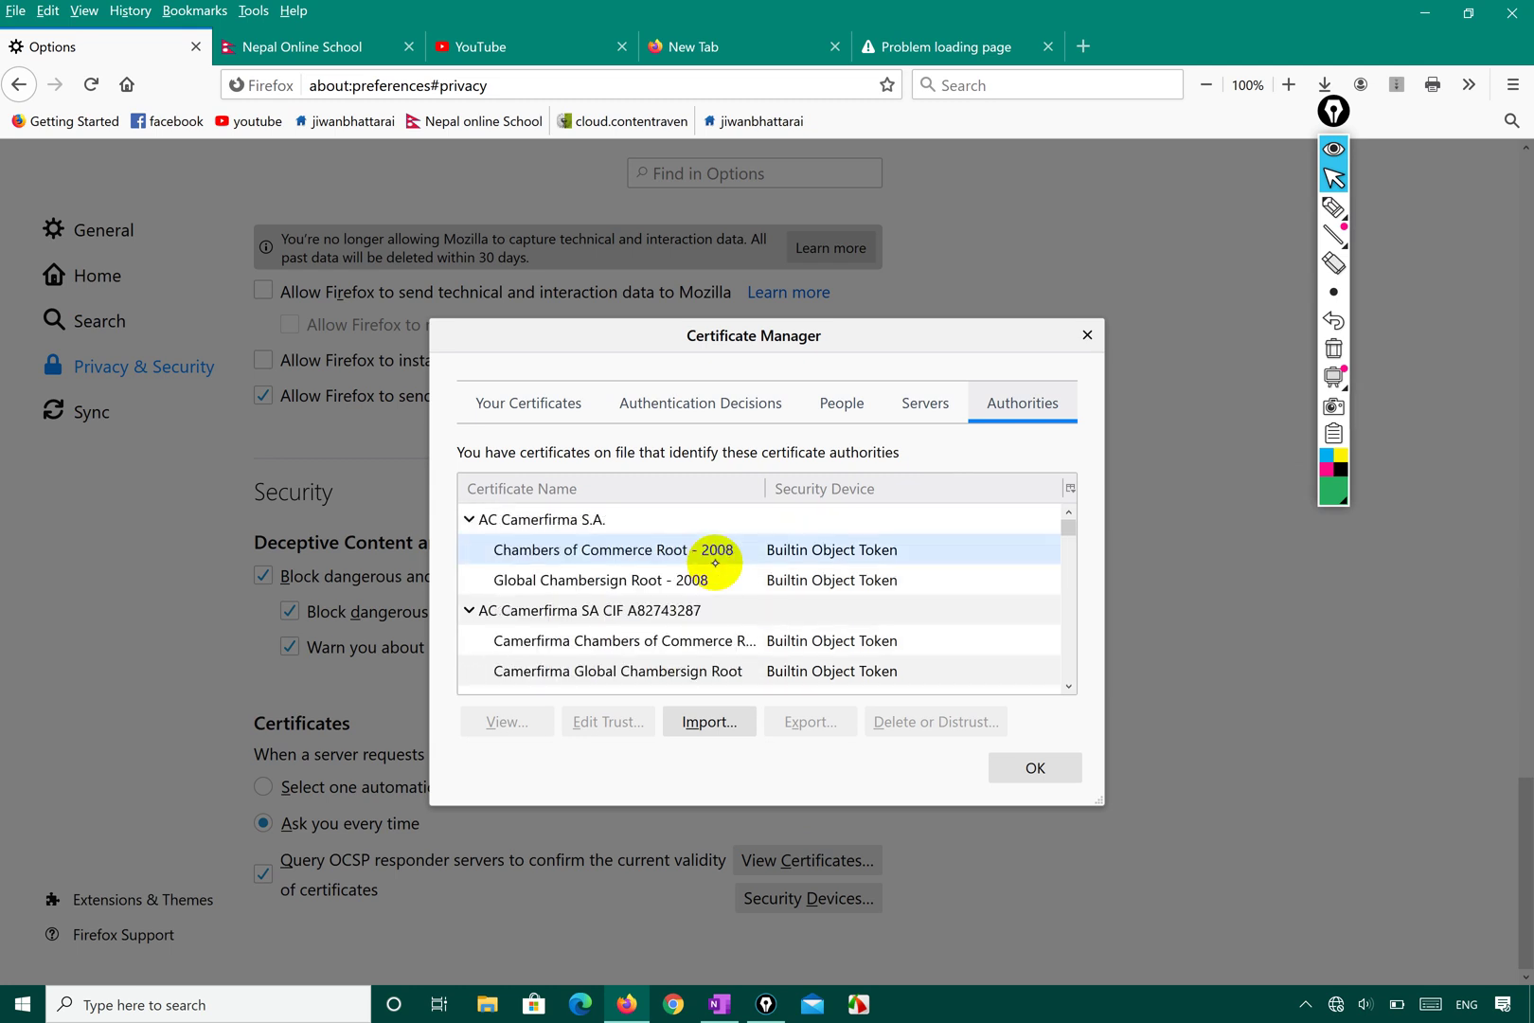
View the certificate manager's personal, authentication decision, people and server categories, returning to the certificate authorities
left_click(529, 401)
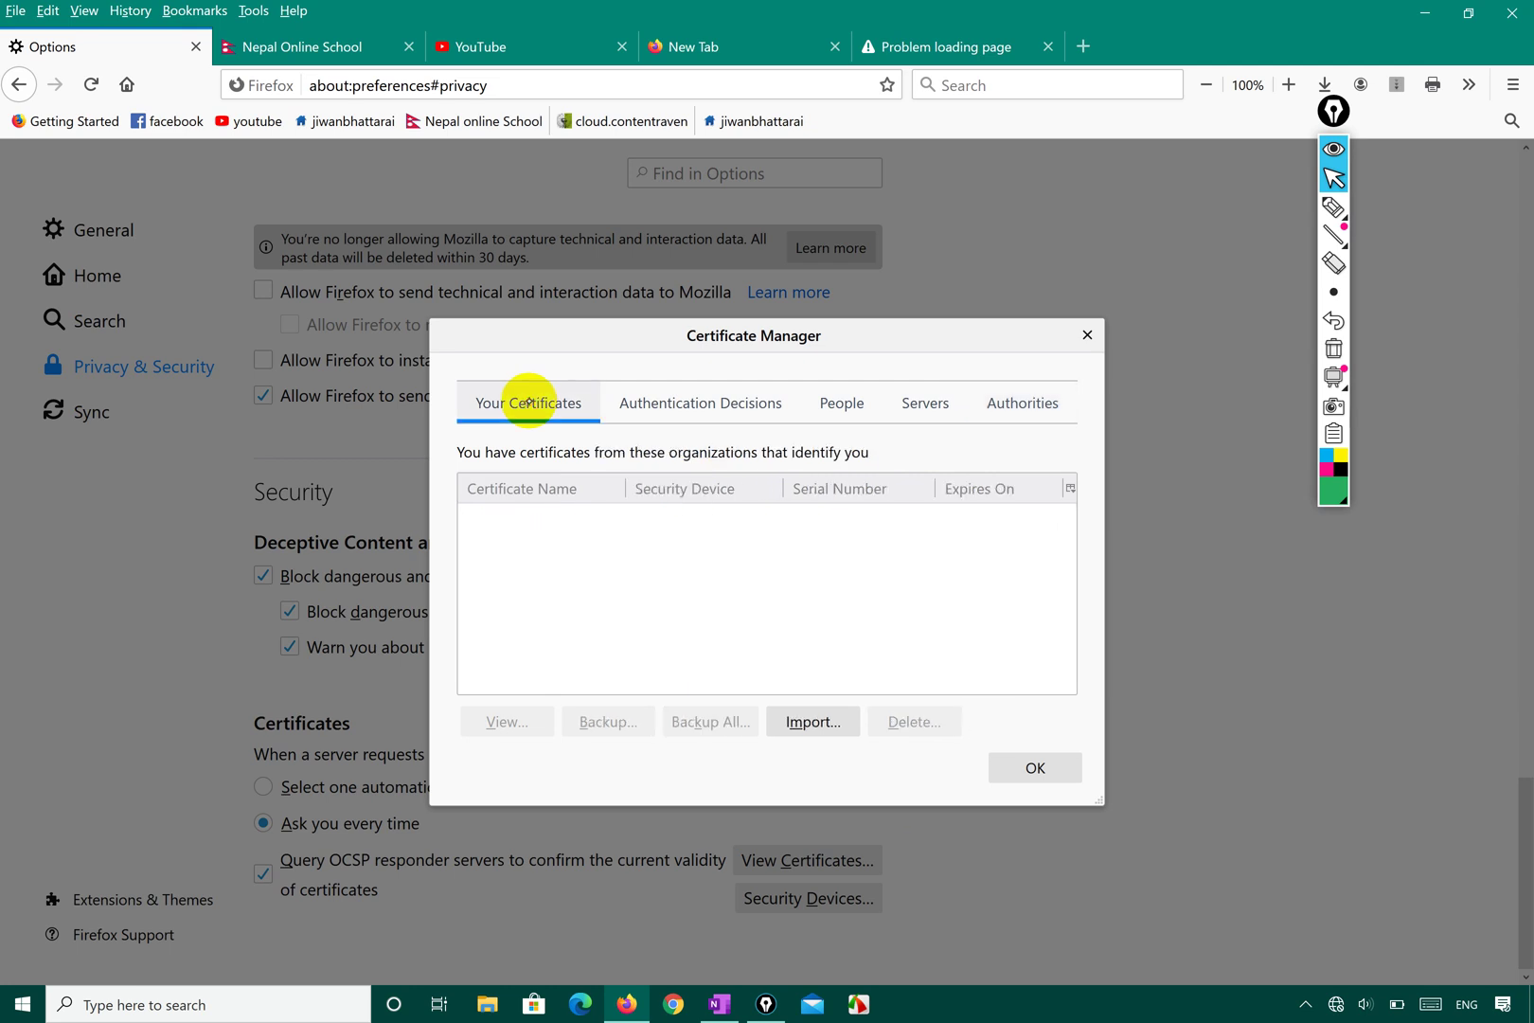
left_click(658, 402)
left_click(848, 407)
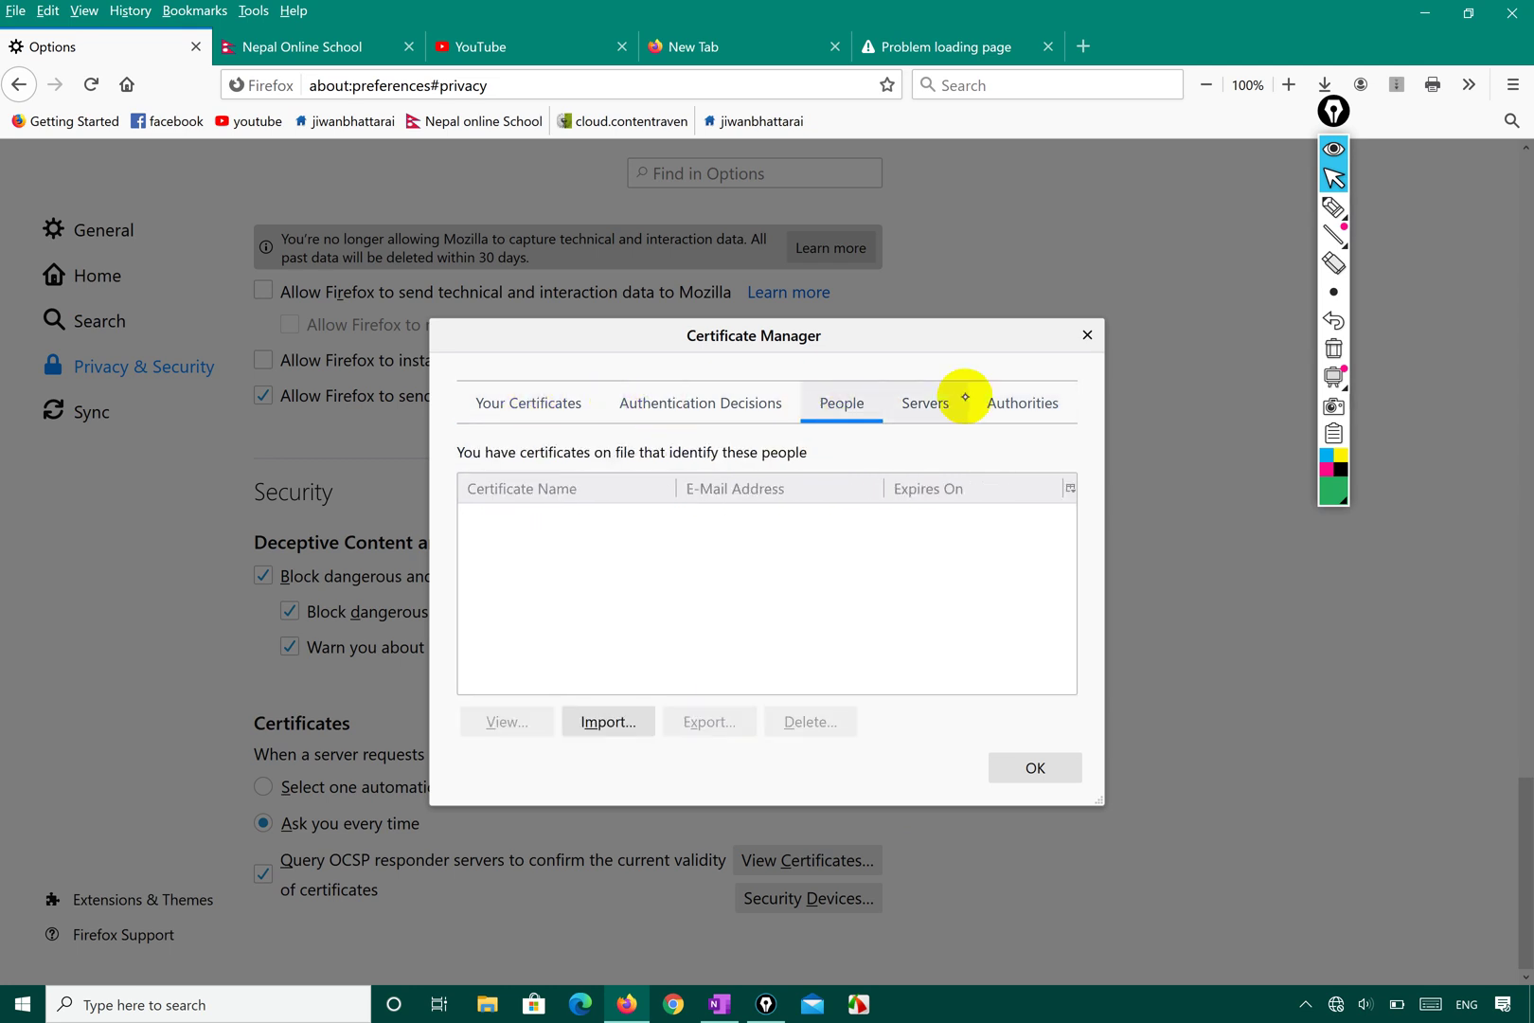
left_click(965, 399)
left_click(1021, 399)
Examine the certificate authorities and their security devices through the whole list, and close the certificate manager
left_click(684, 579)
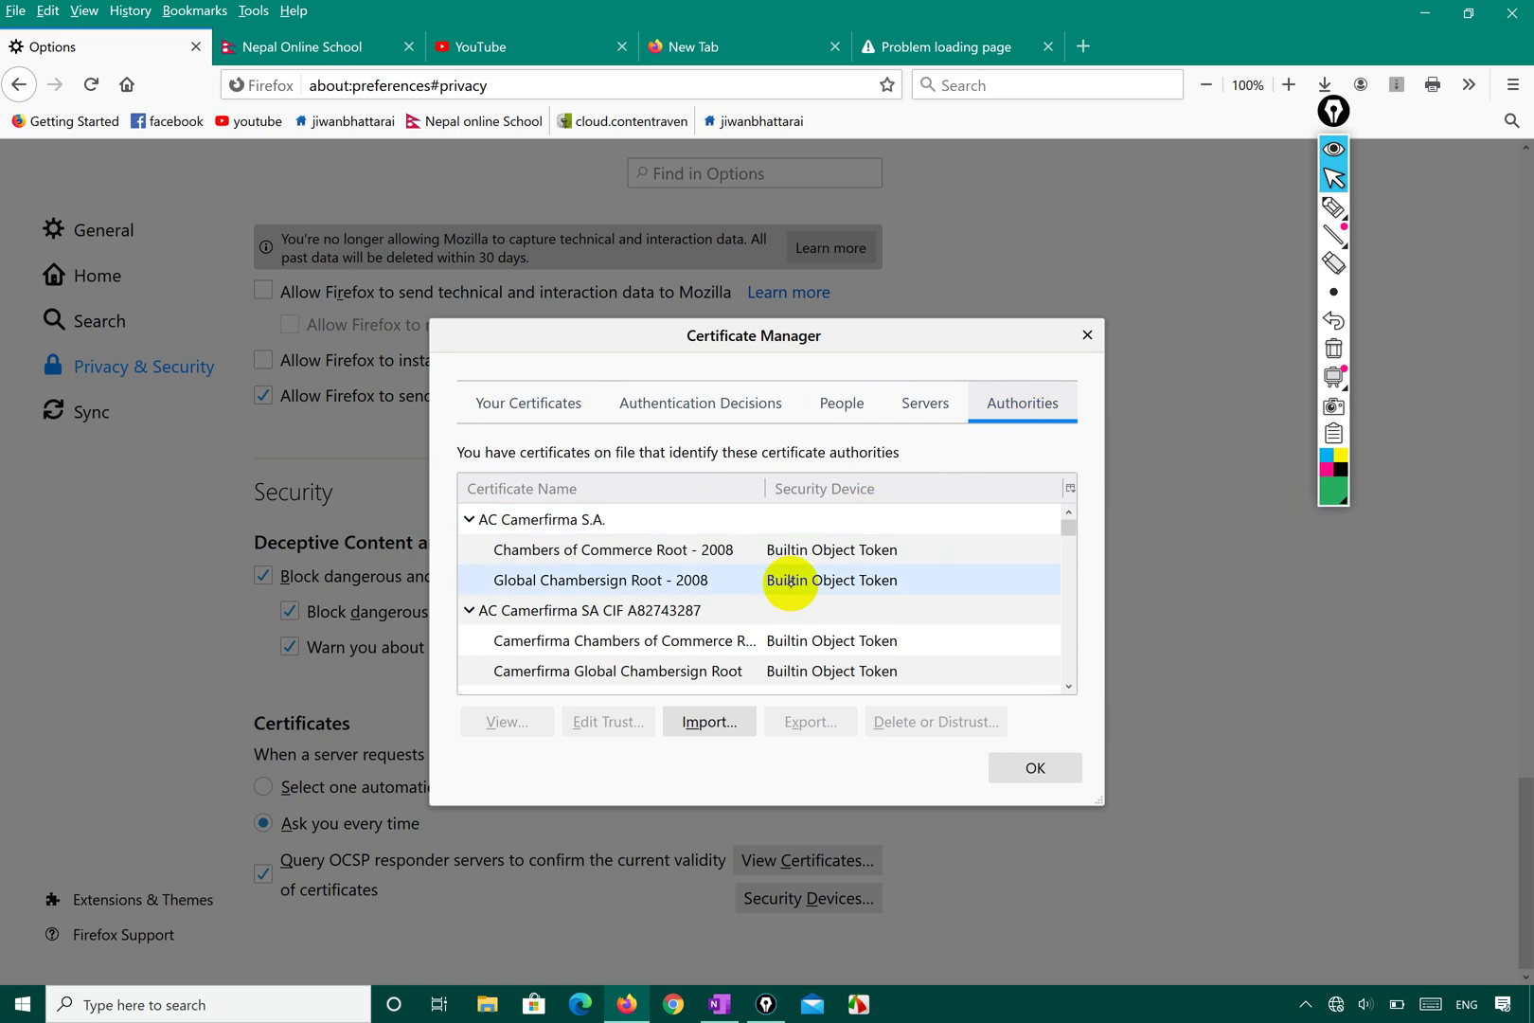
scroll(689, 569, "down", 5)
scroll(689, 569, "down", 15)
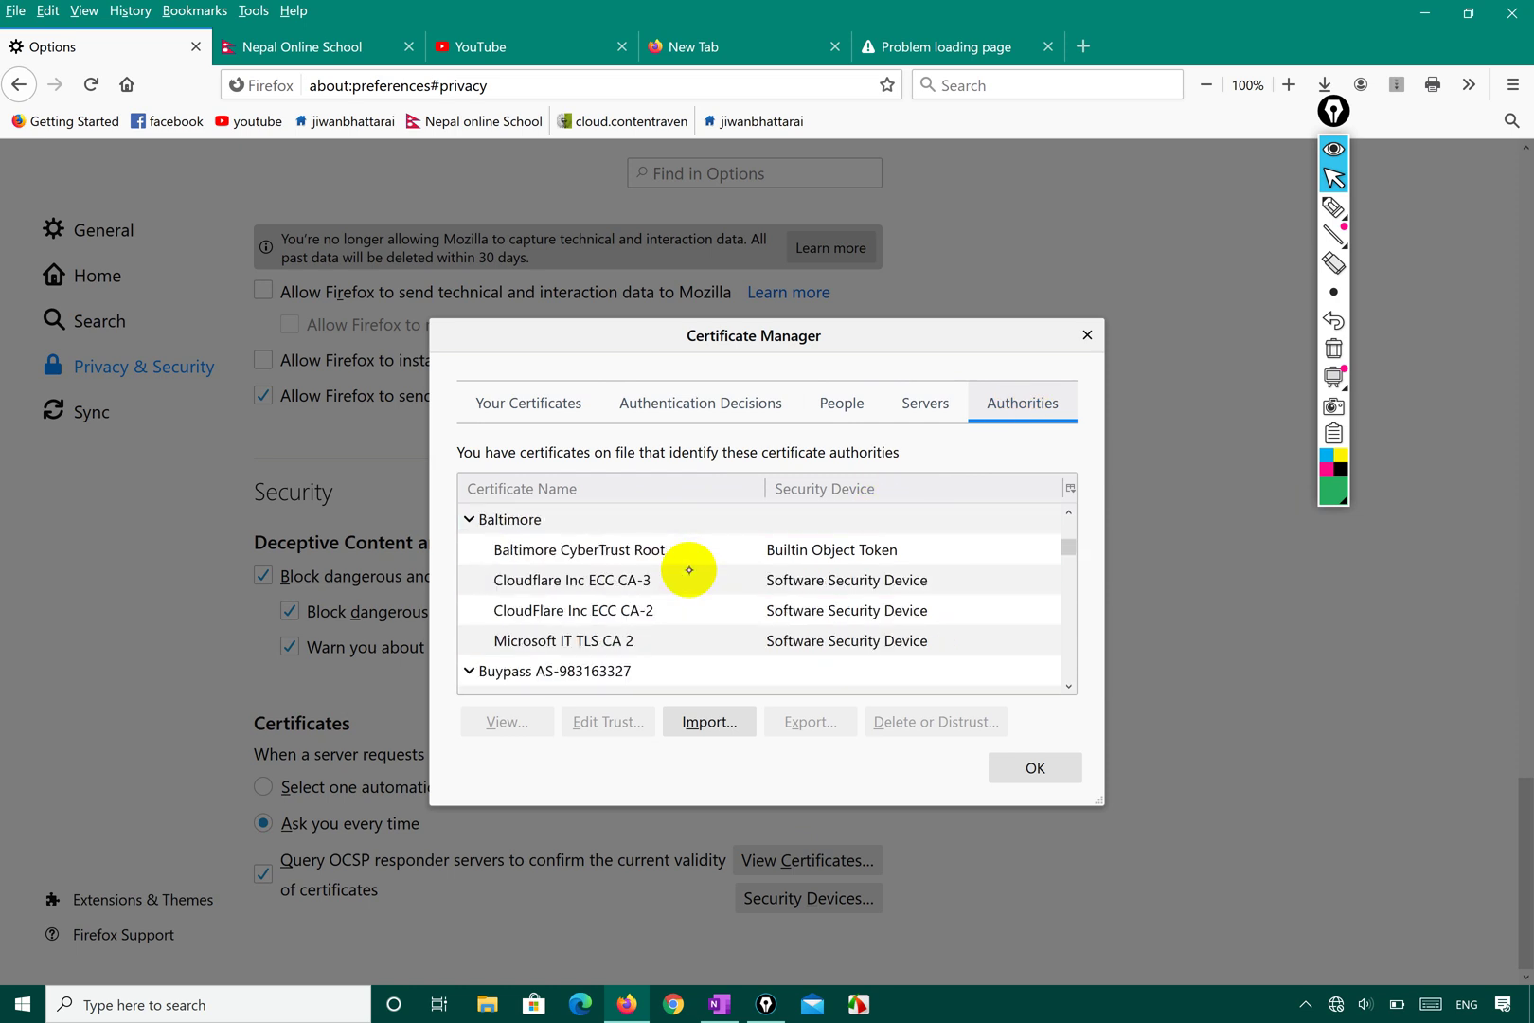
scroll(688, 569, "up", 20)
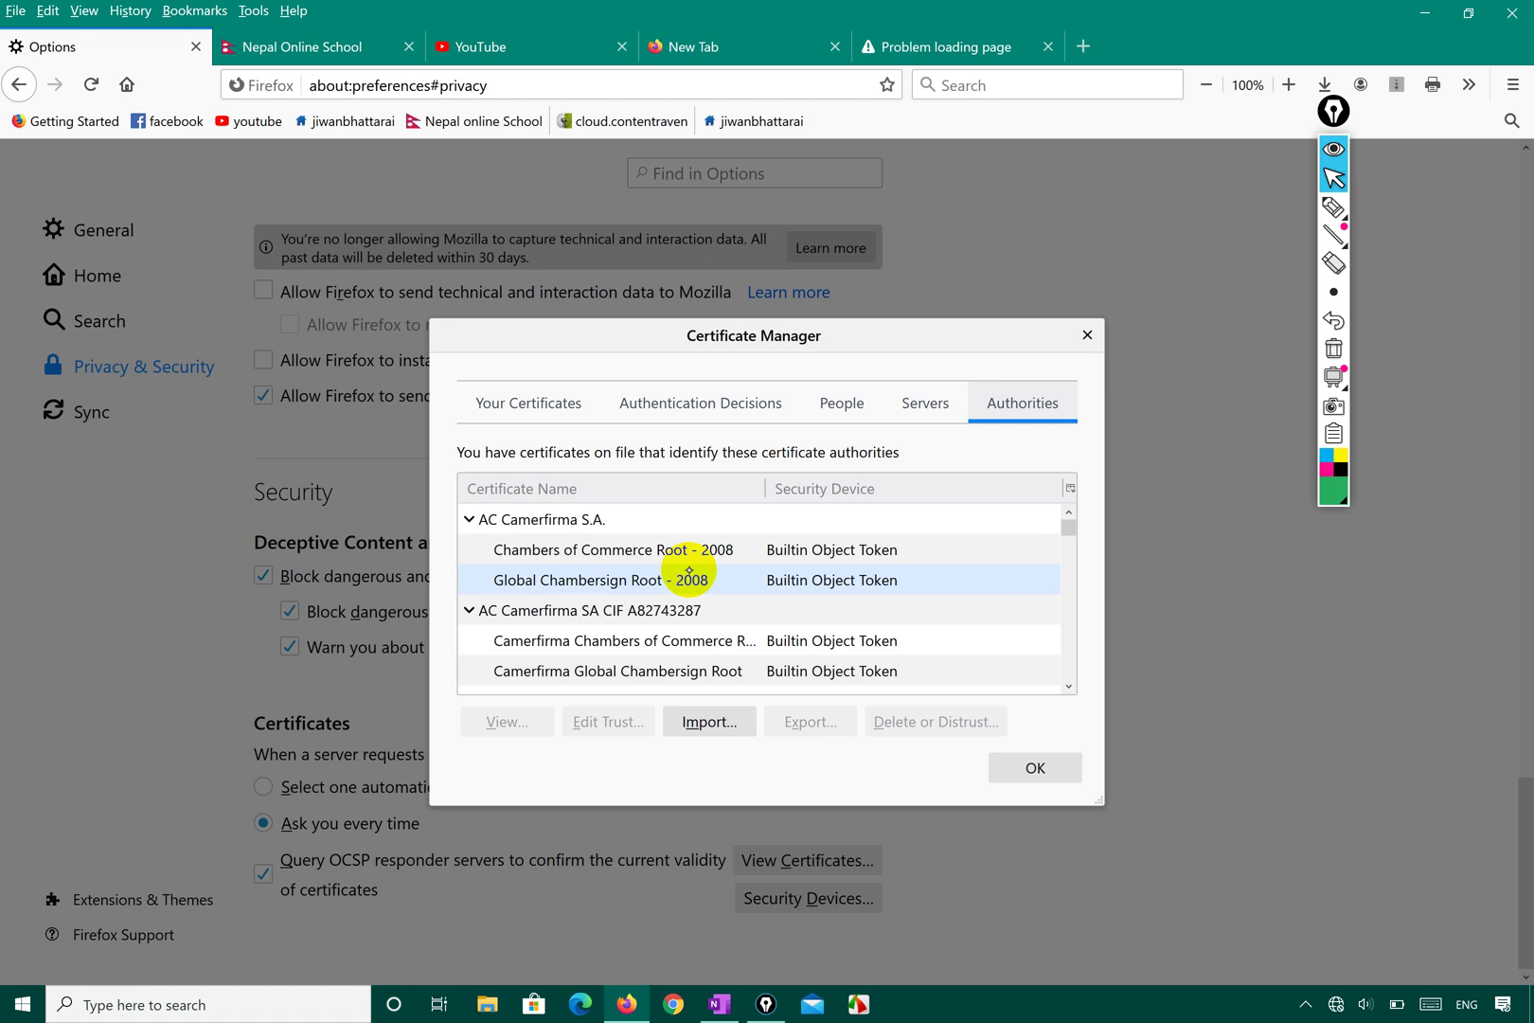
left_click(547, 520)
left_click(623, 578)
scroll(700, 580, "down", 6)
scroll(728, 579, "down", 20)
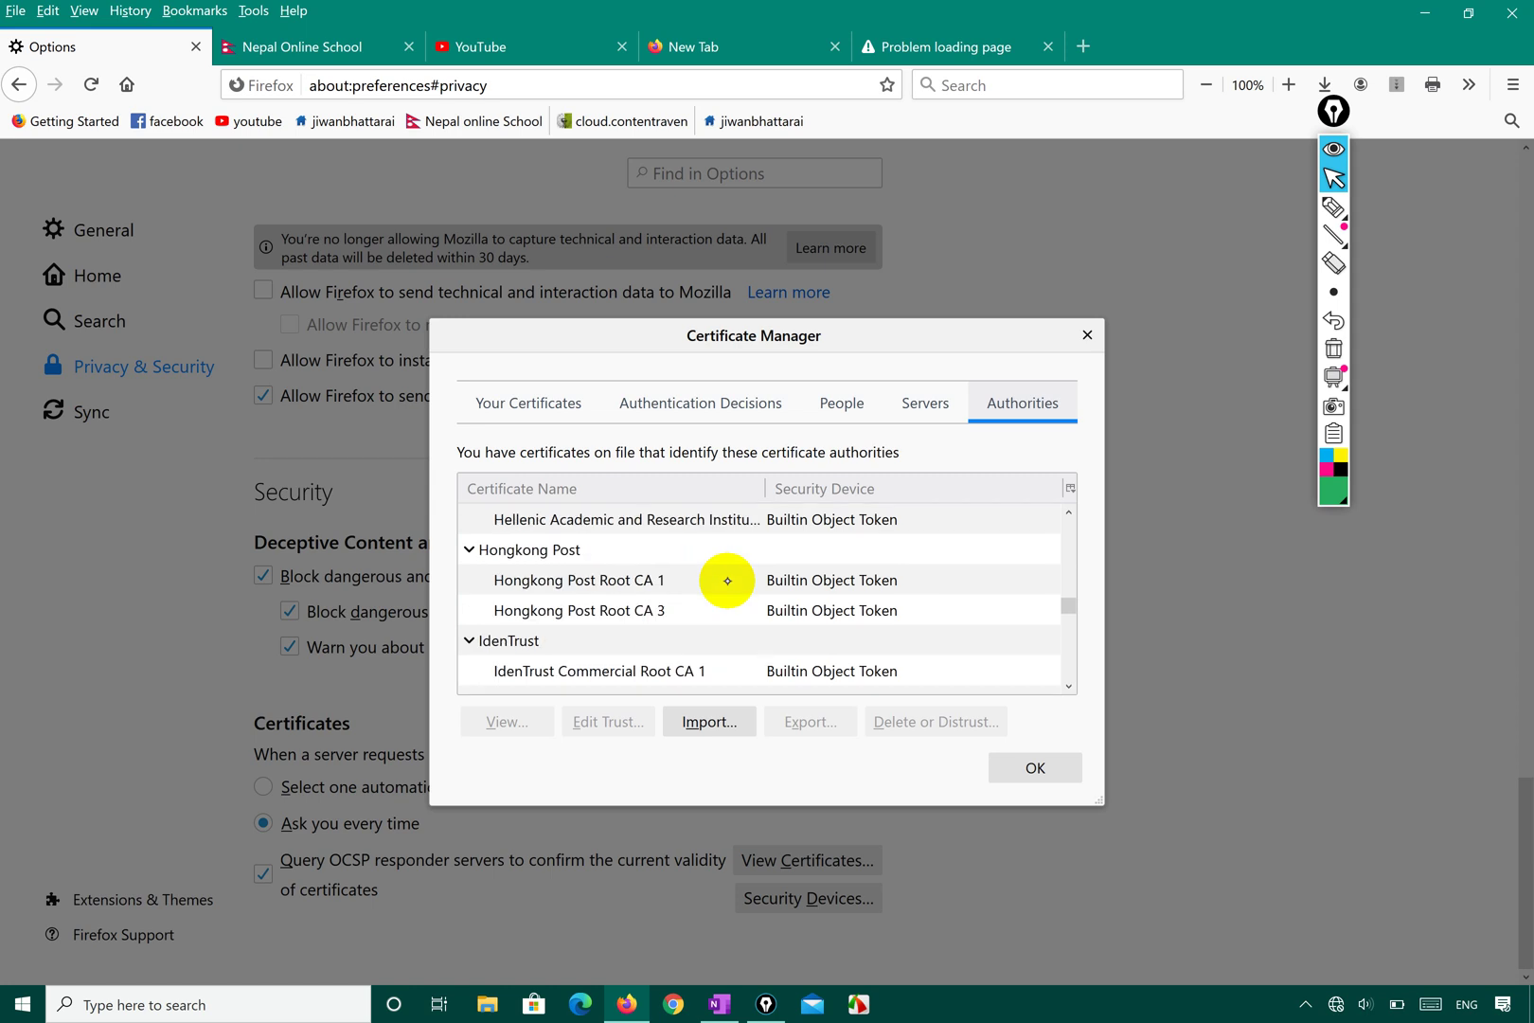
scroll(727, 580, "down", 5)
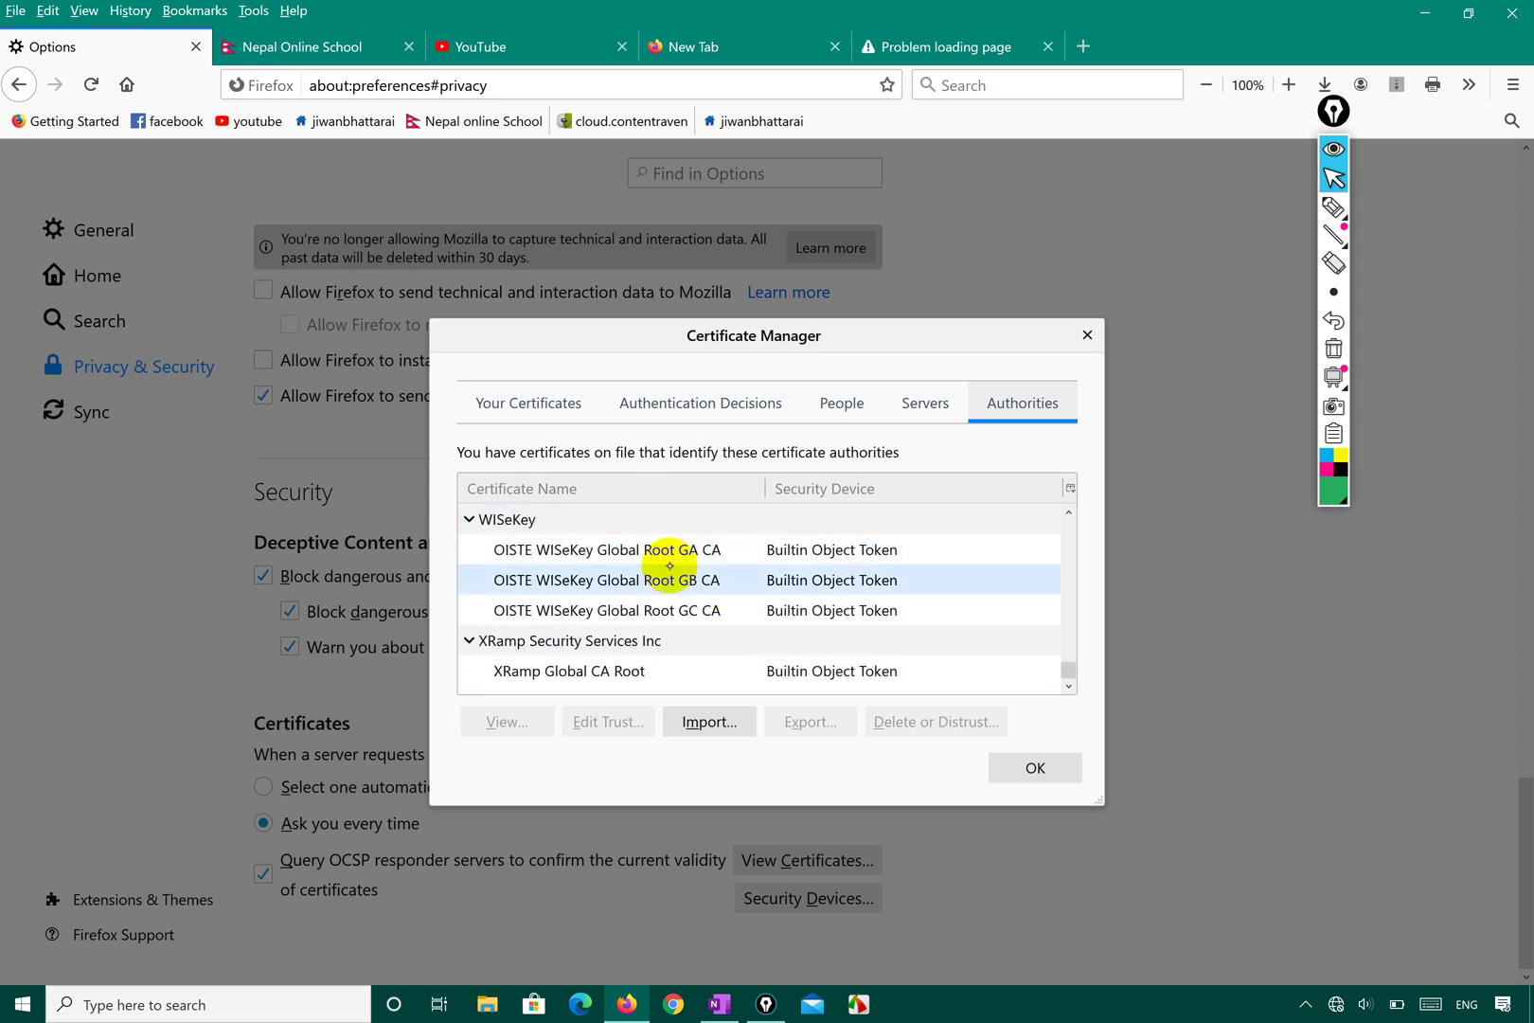
scroll(729, 569, "up", 5)
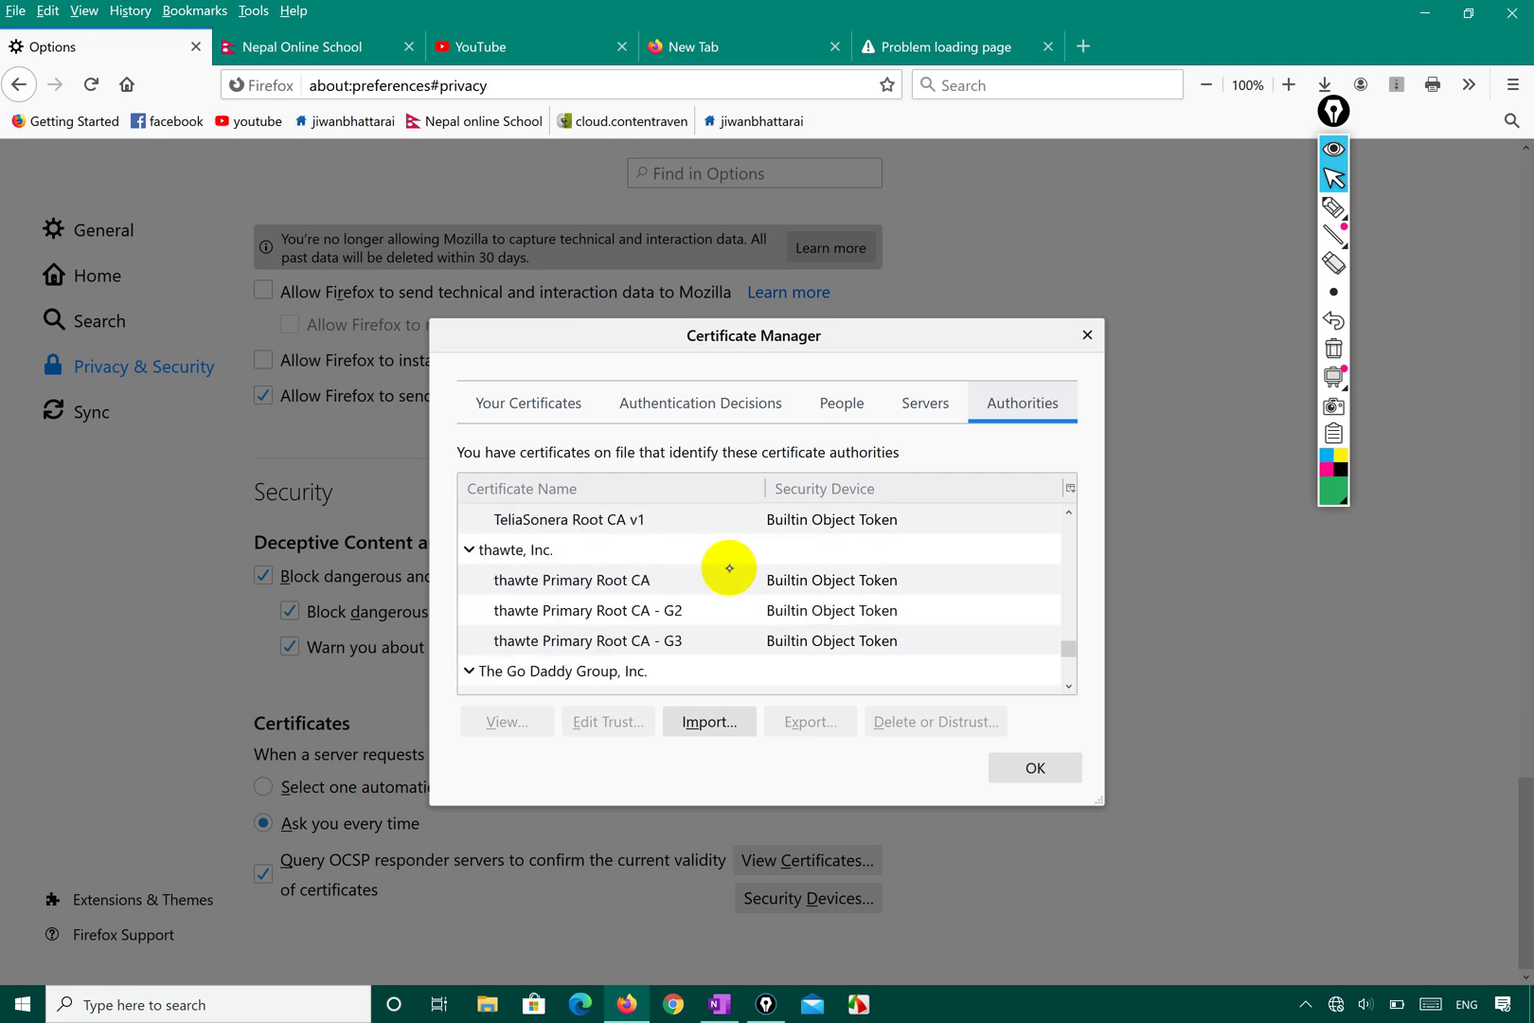
scroll(729, 569, "down", 5)
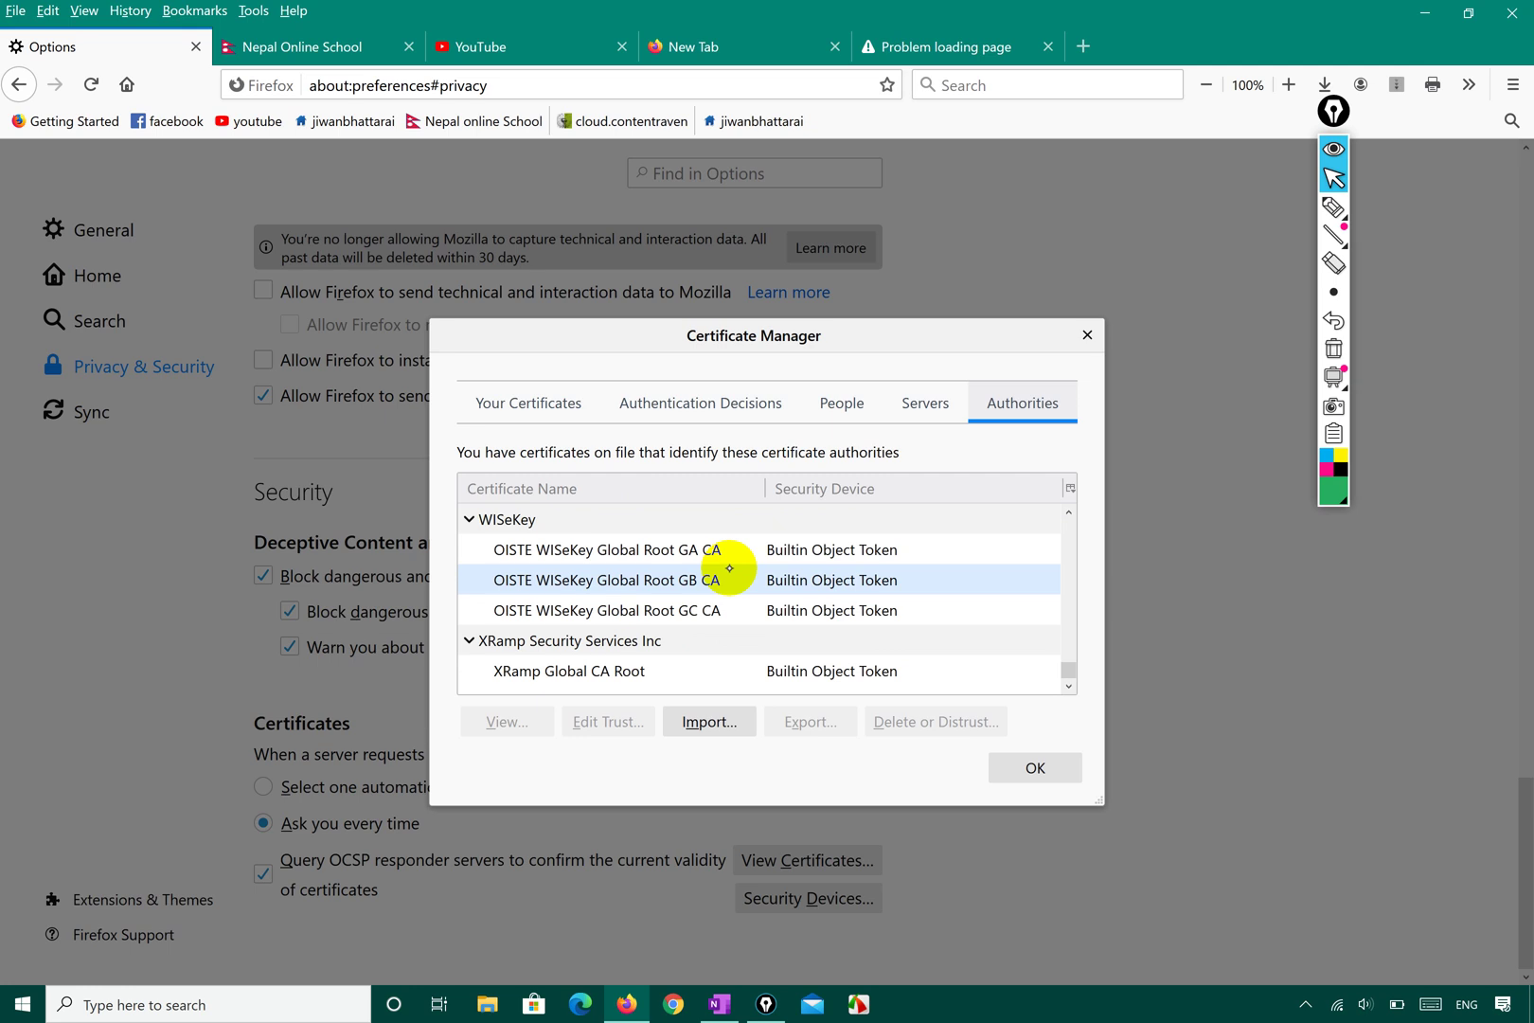
left_click(1012, 757)
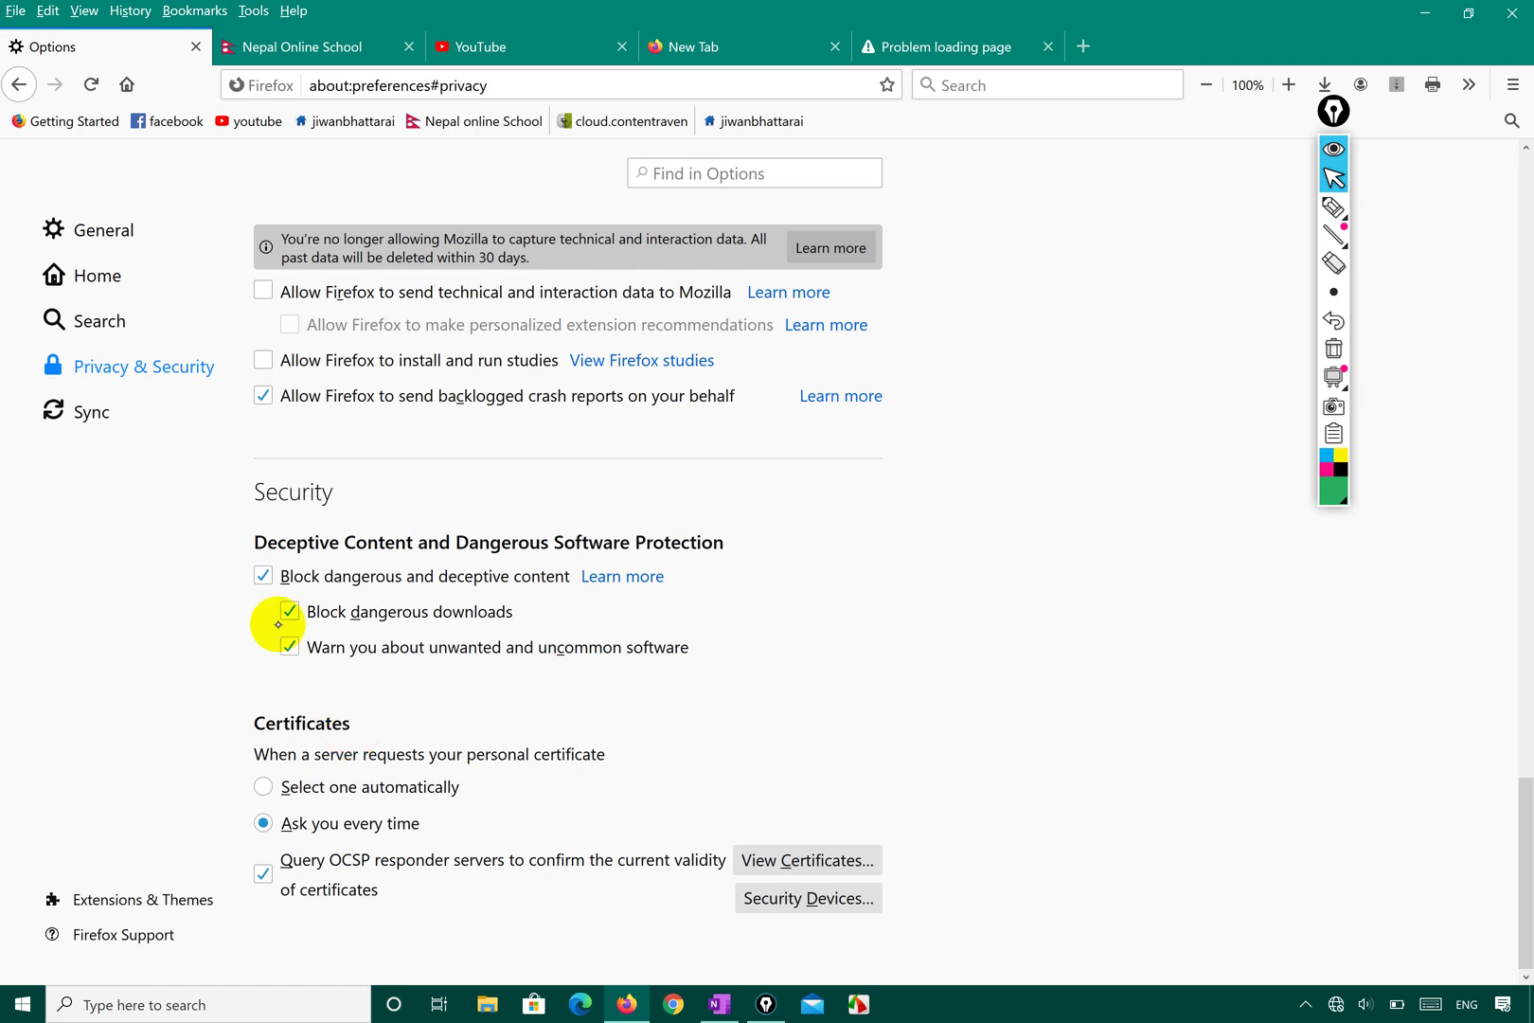
Open the Sync options and start signing in to Sync
left_click(108, 415)
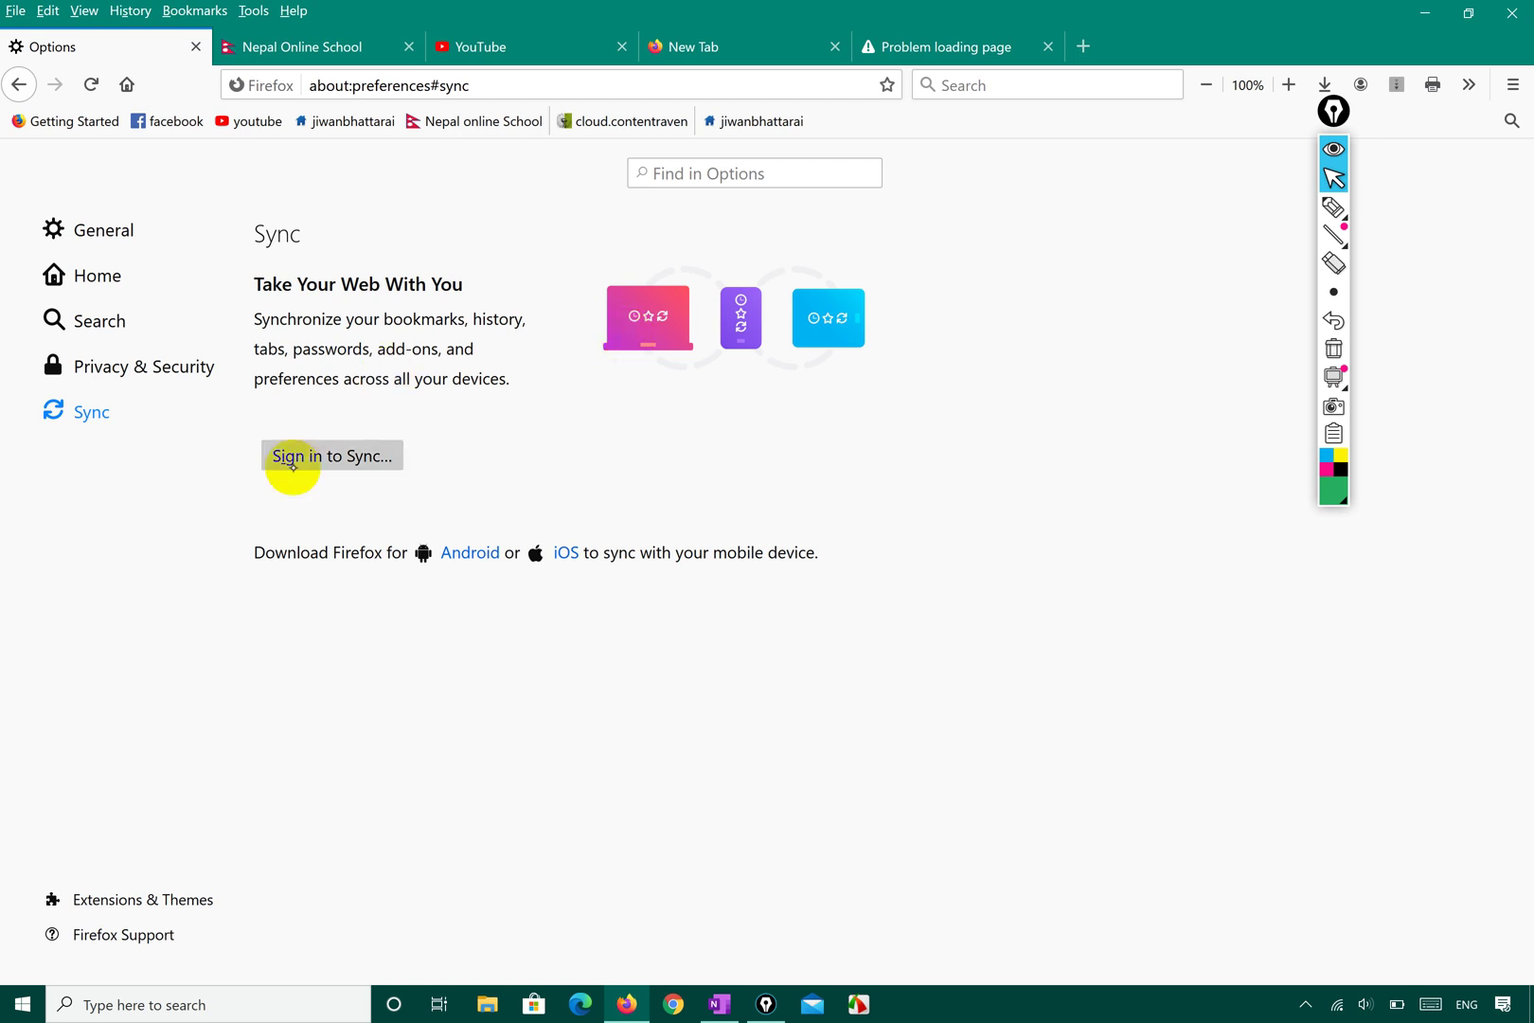
left_click(327, 458)
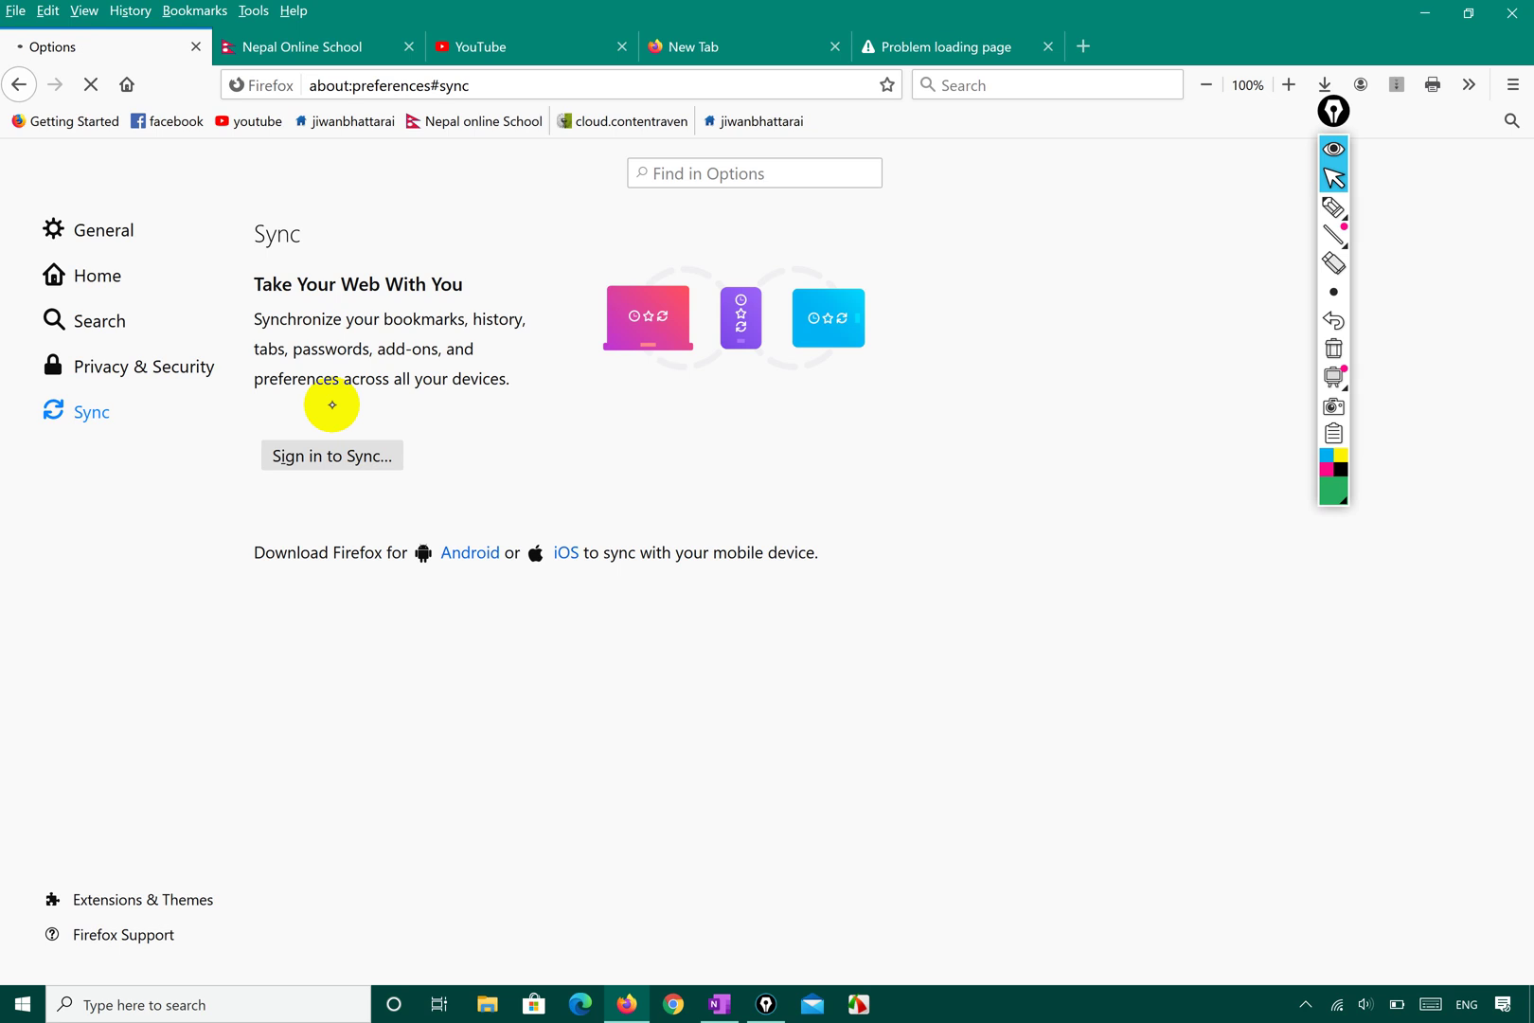
Close the Options and Nepal Online School tabs and switch to the Problem loading page tab
left_click(195, 45)
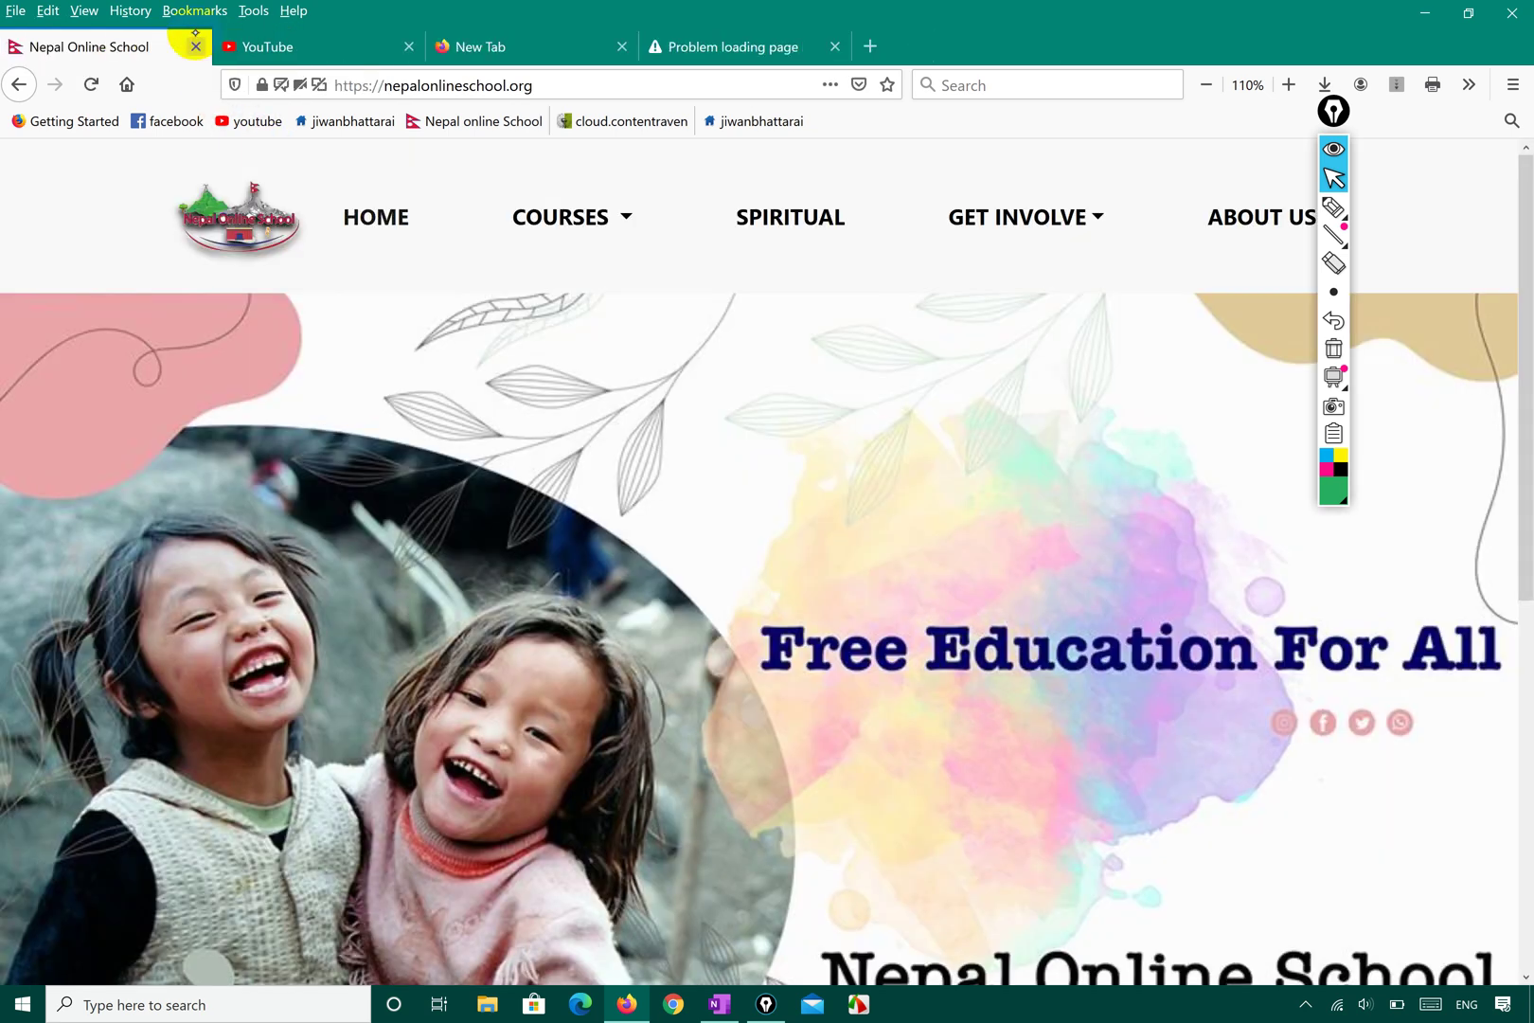
left_click(195, 44)
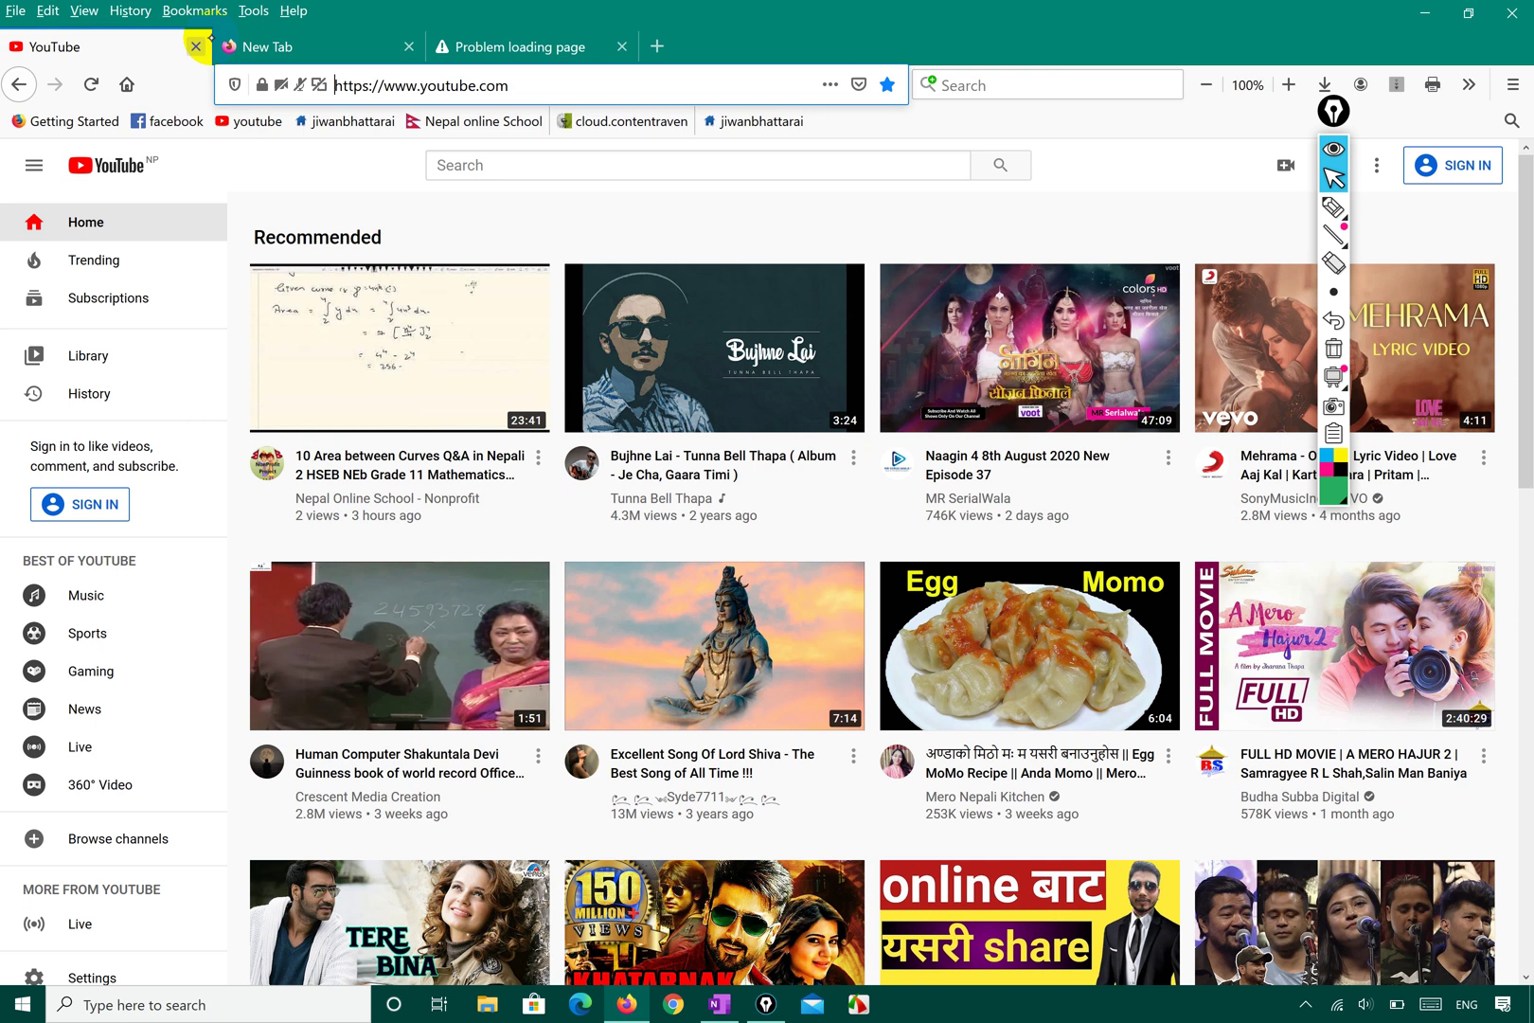
left_click(501, 49)
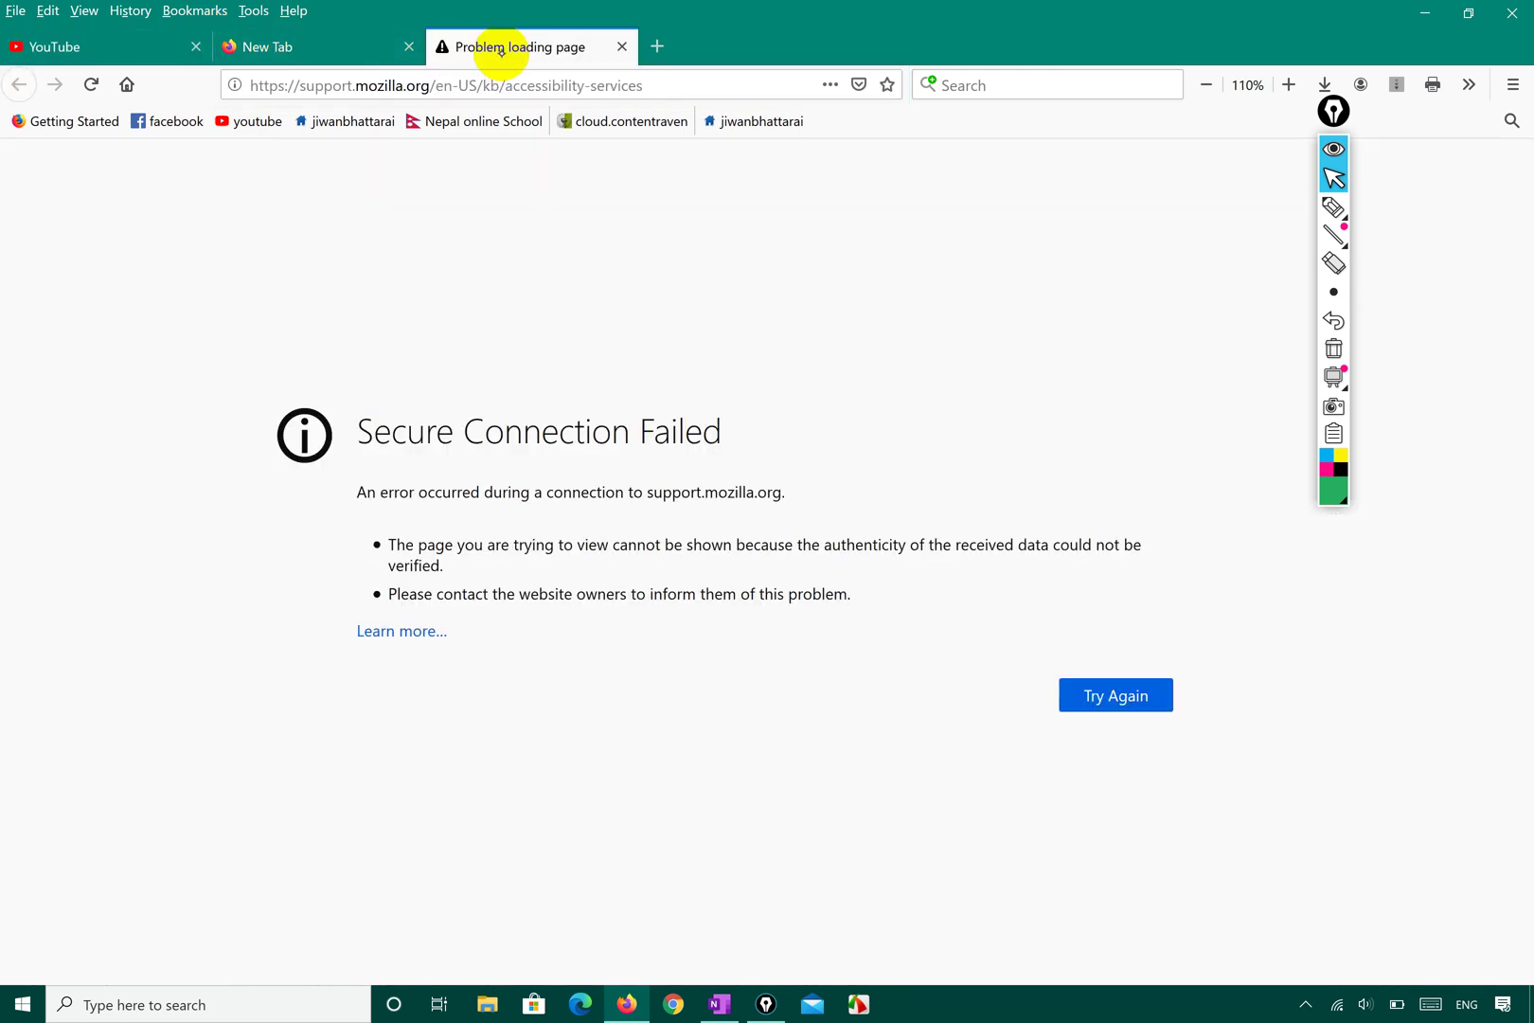
Open four new blank tabs and close the last two of them
left_click(658, 46)
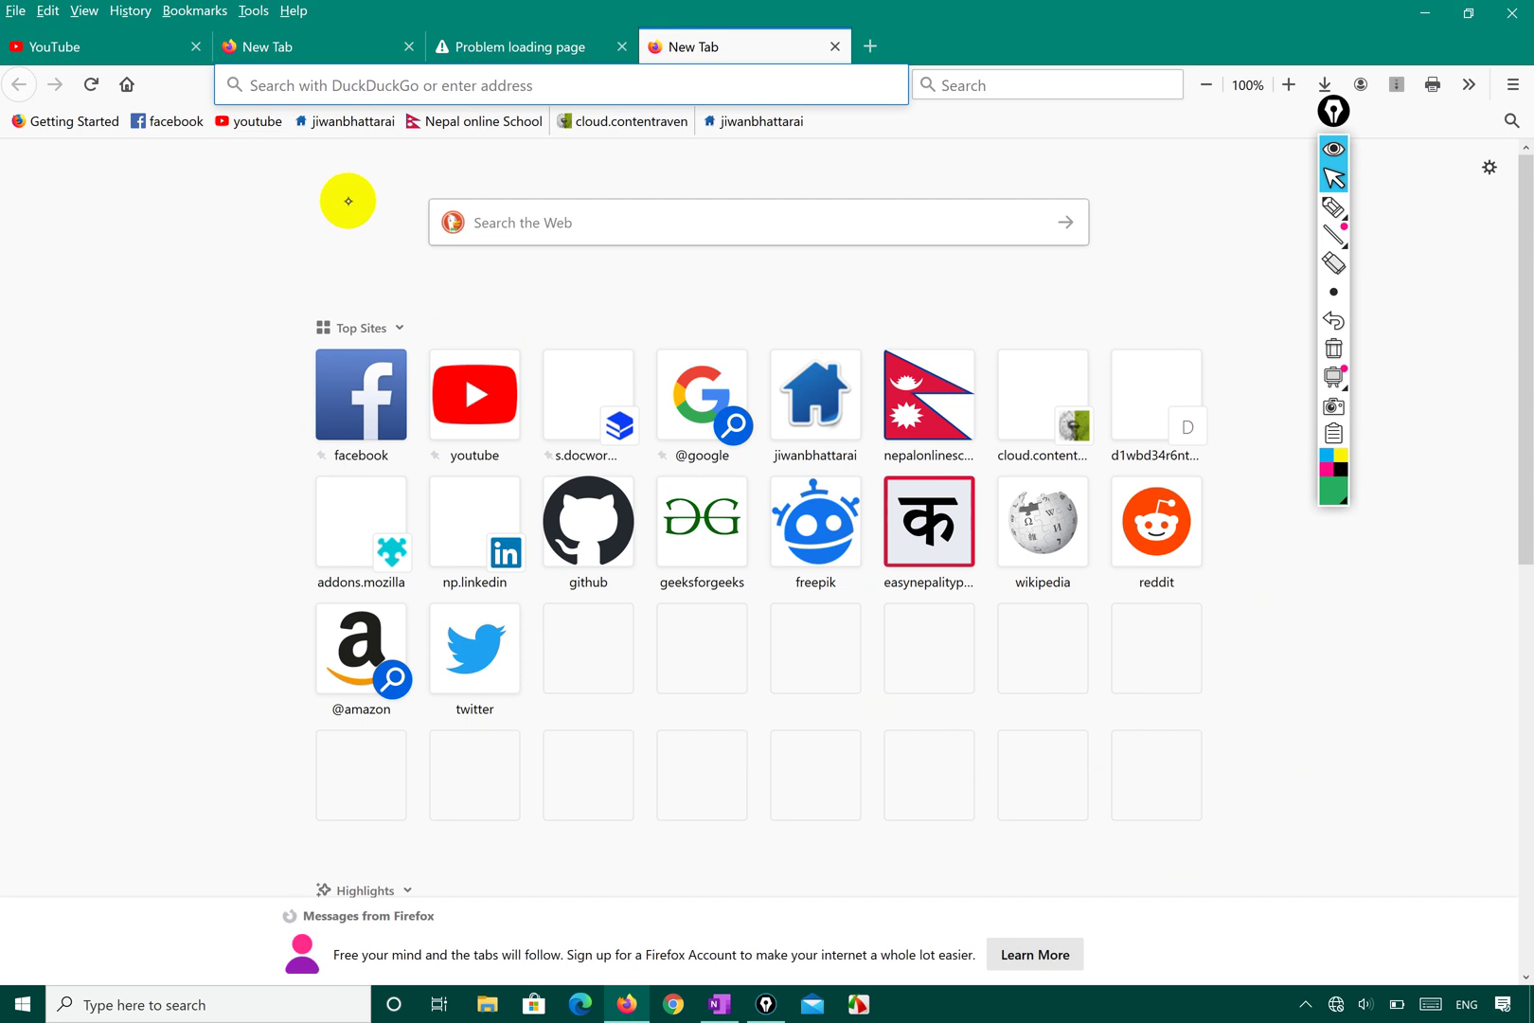
left_click(870, 45)
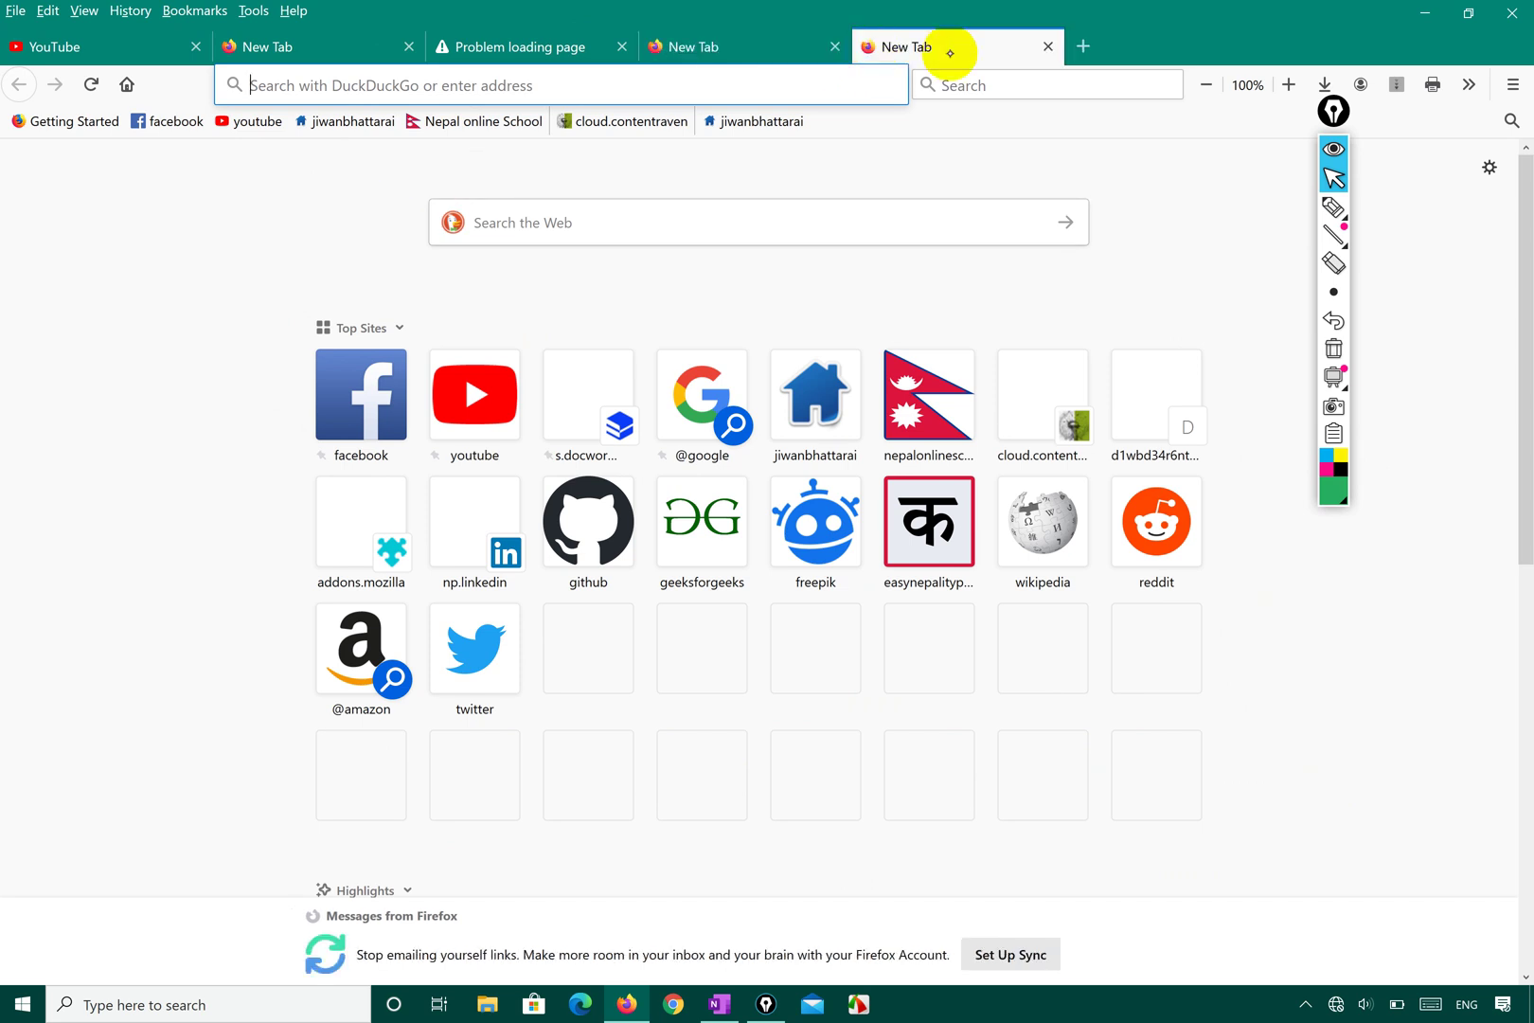
left_click(1083, 47)
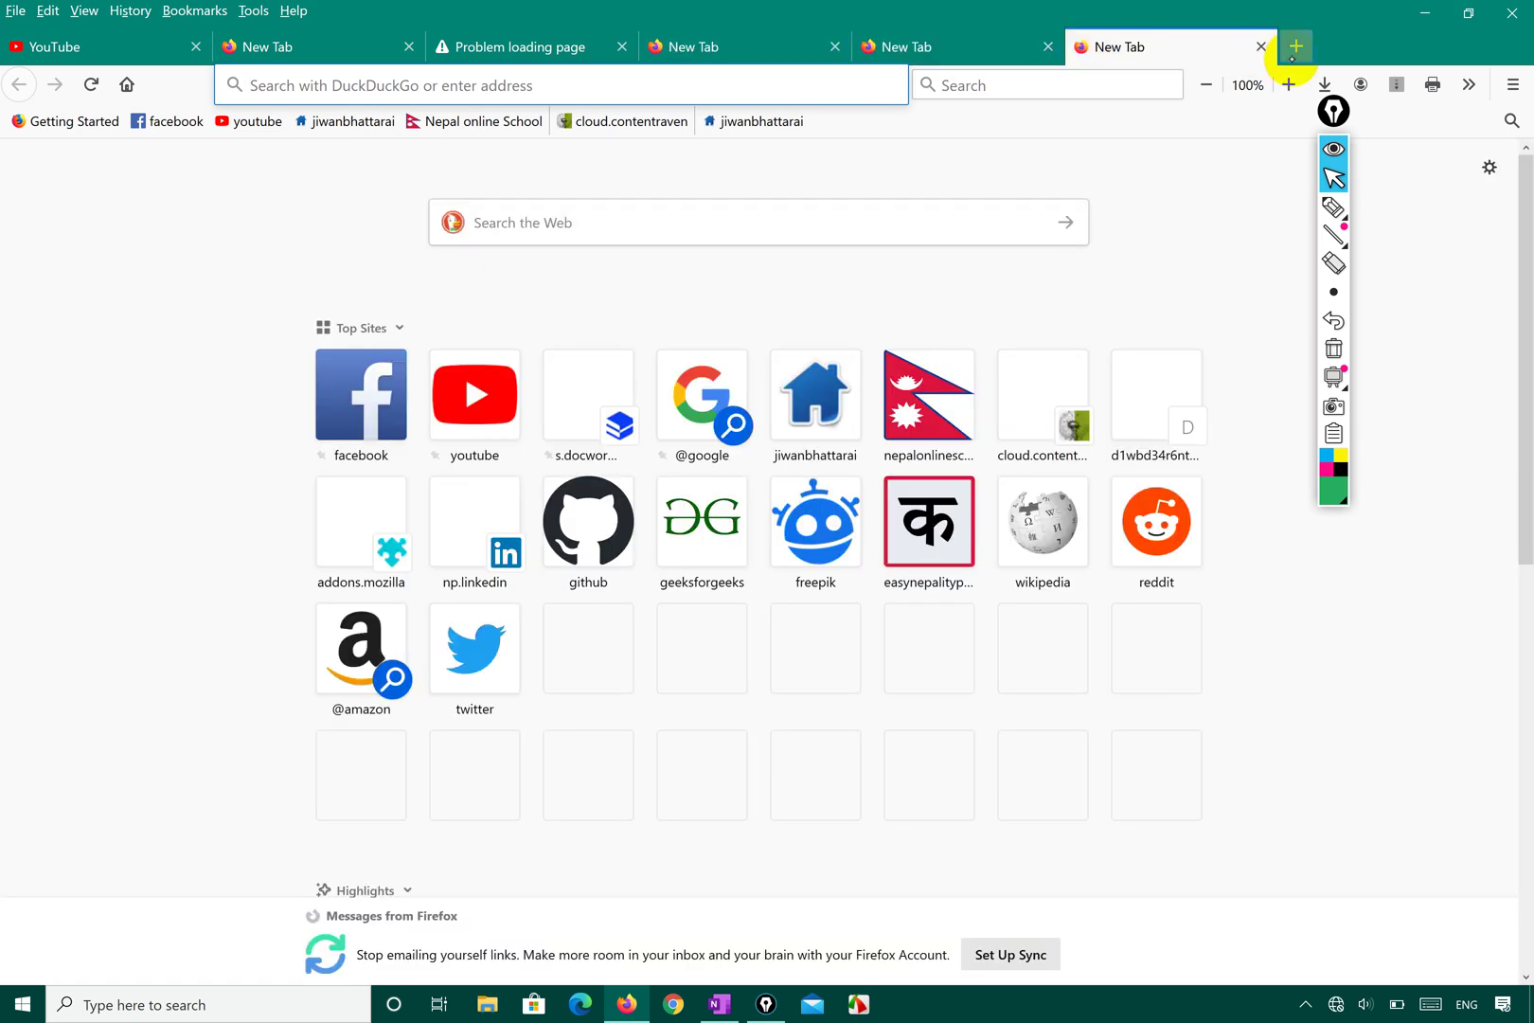
left_click(1289, 47)
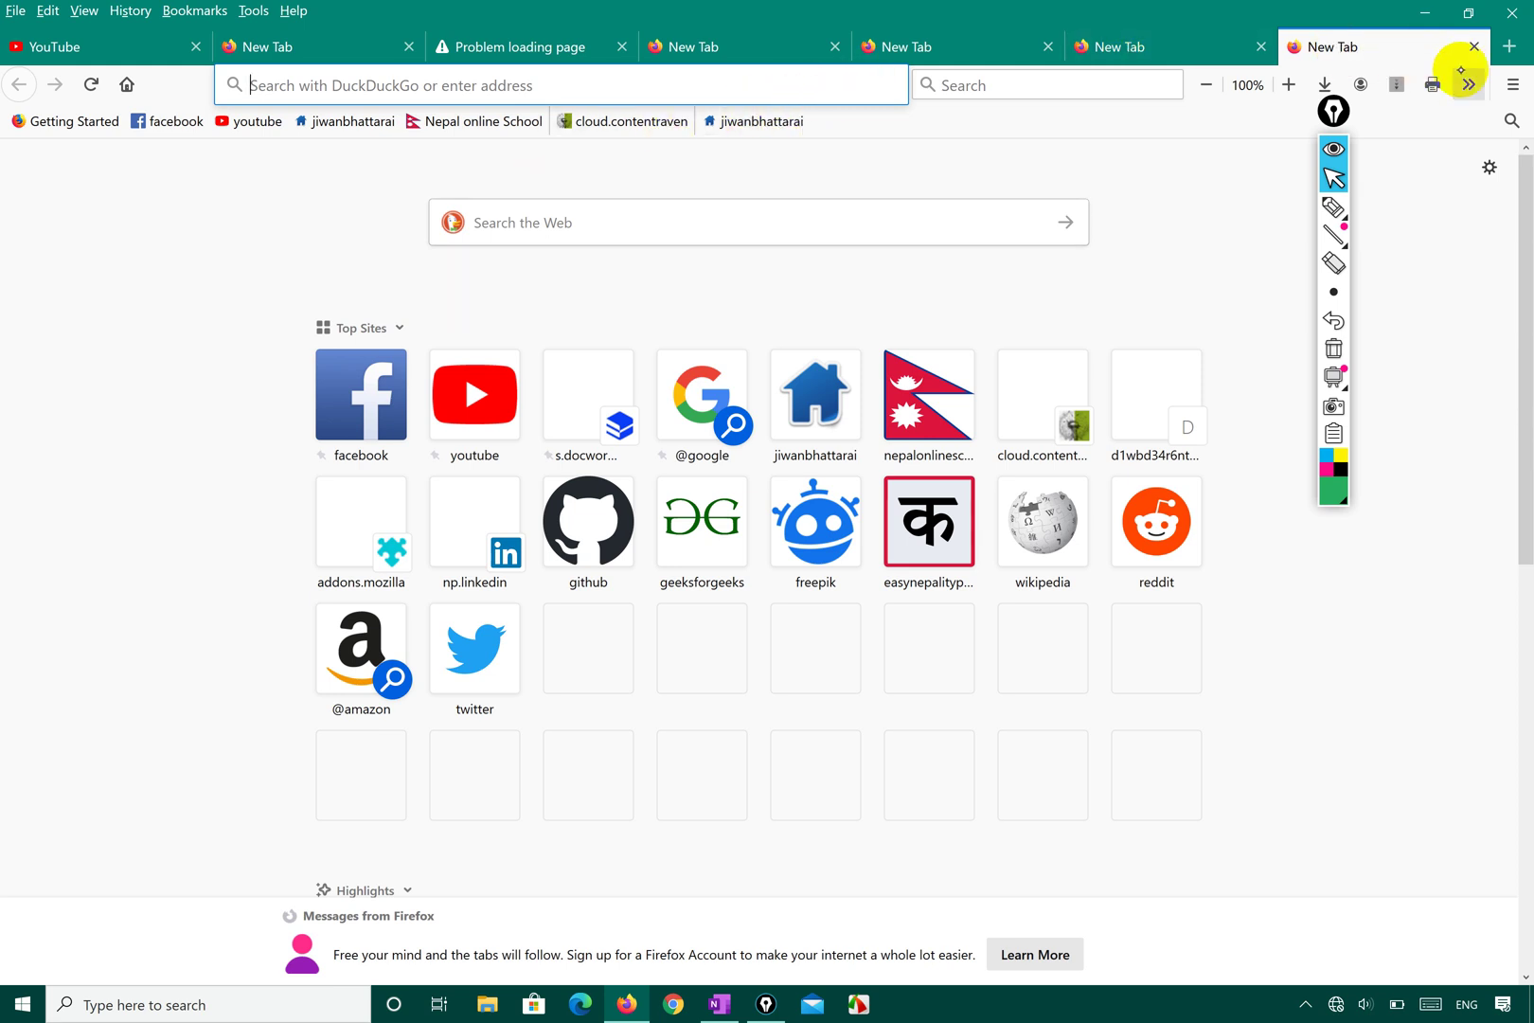
left_click(1473, 47)
left_click(1263, 46)
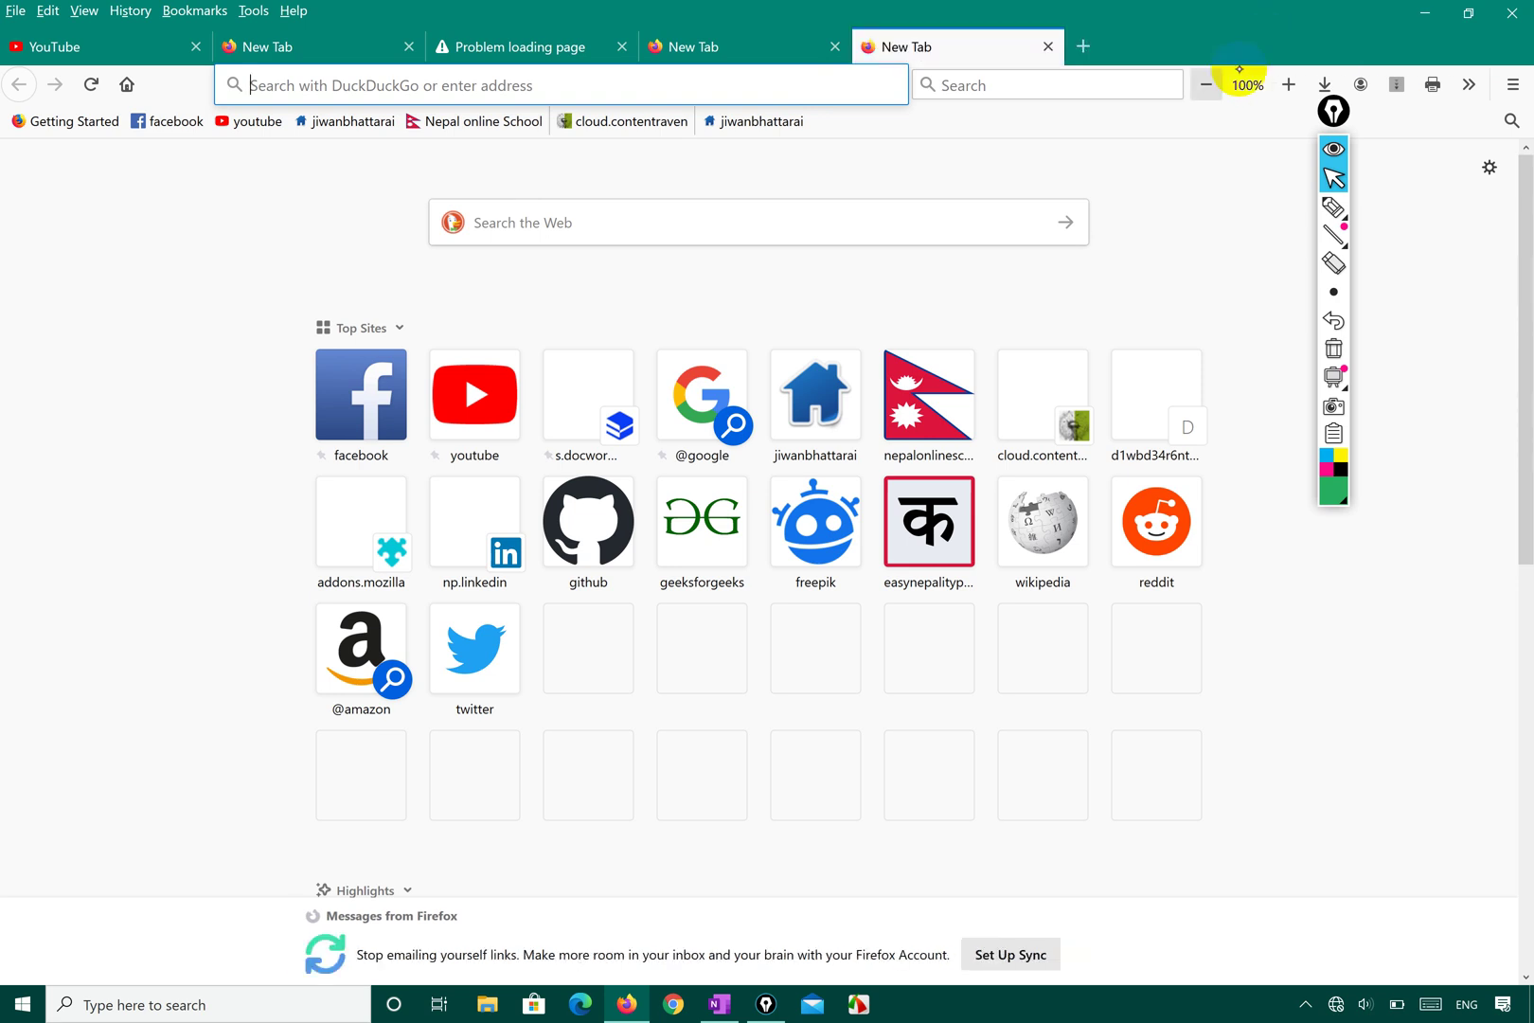
Open one more blank tab and close the last four tabs, leaving only YouTube and one New Tab
left_click(1083, 46)
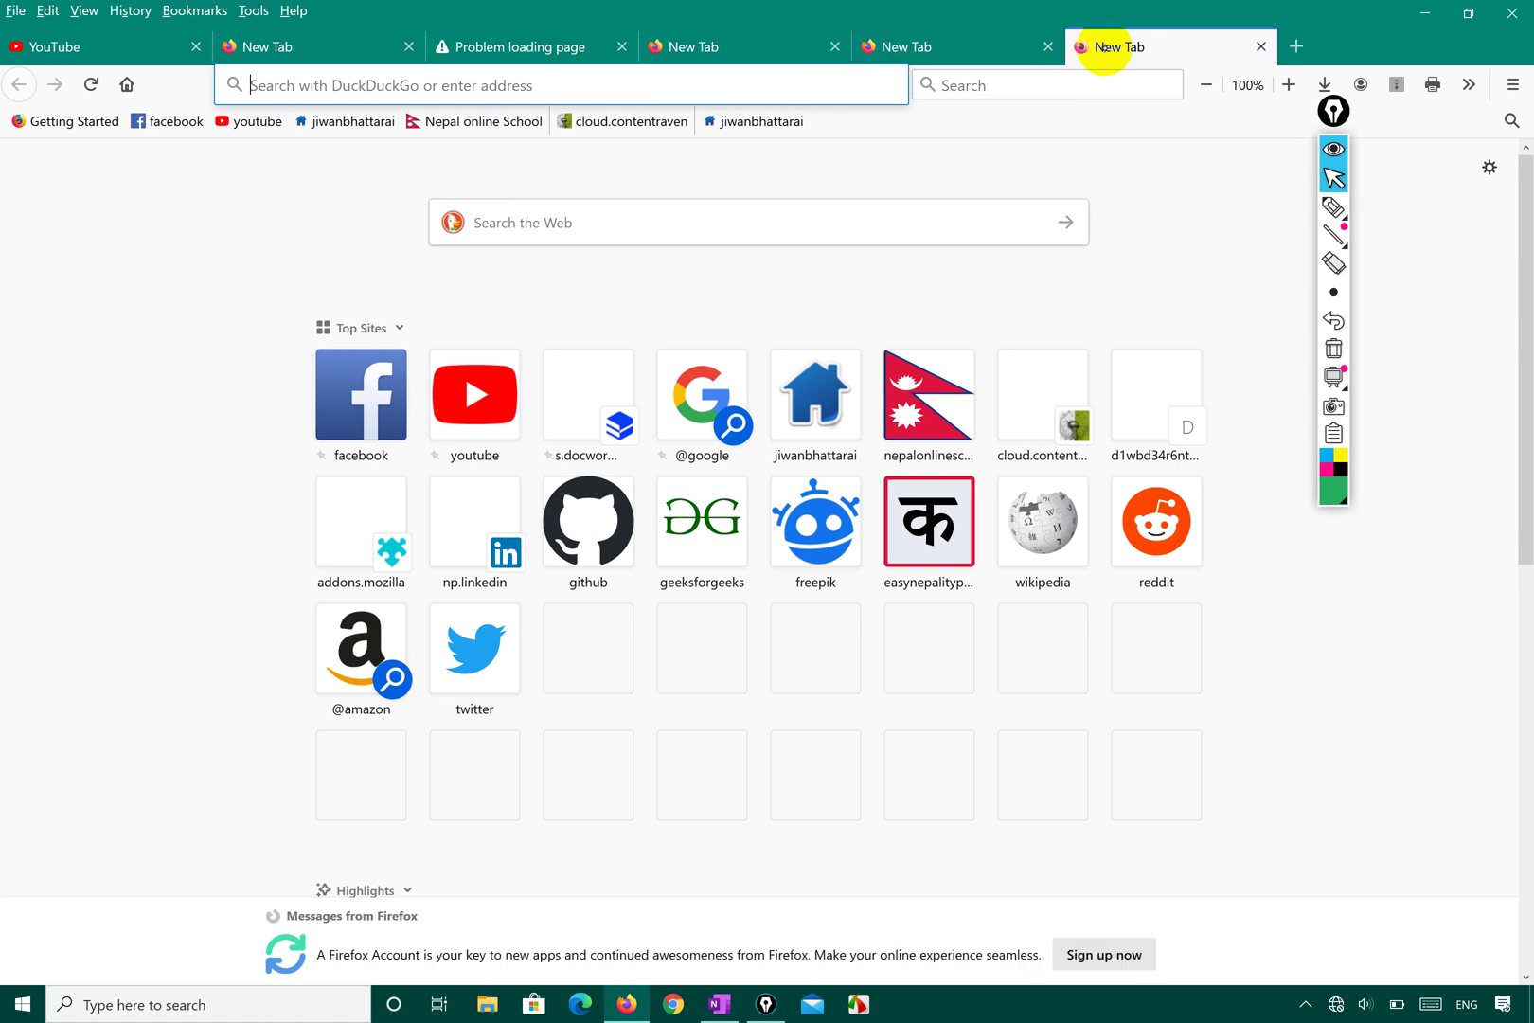
left_click(1259, 47)
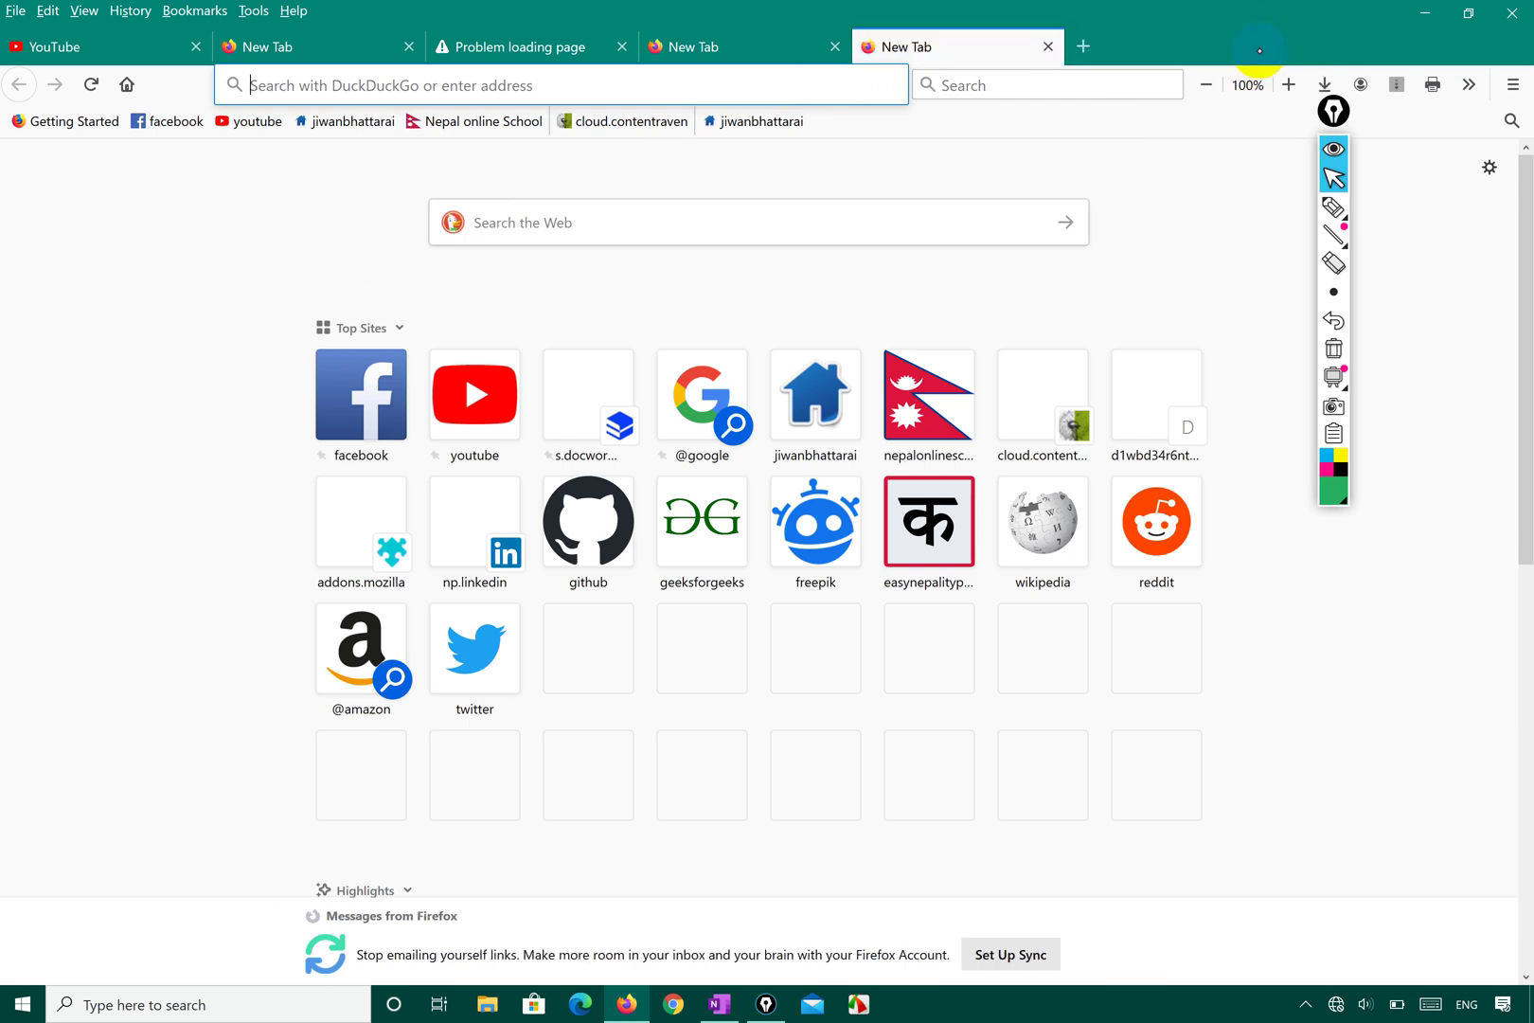
left_click(1260, 47)
left_click(1259, 47)
left_click(1259, 47)
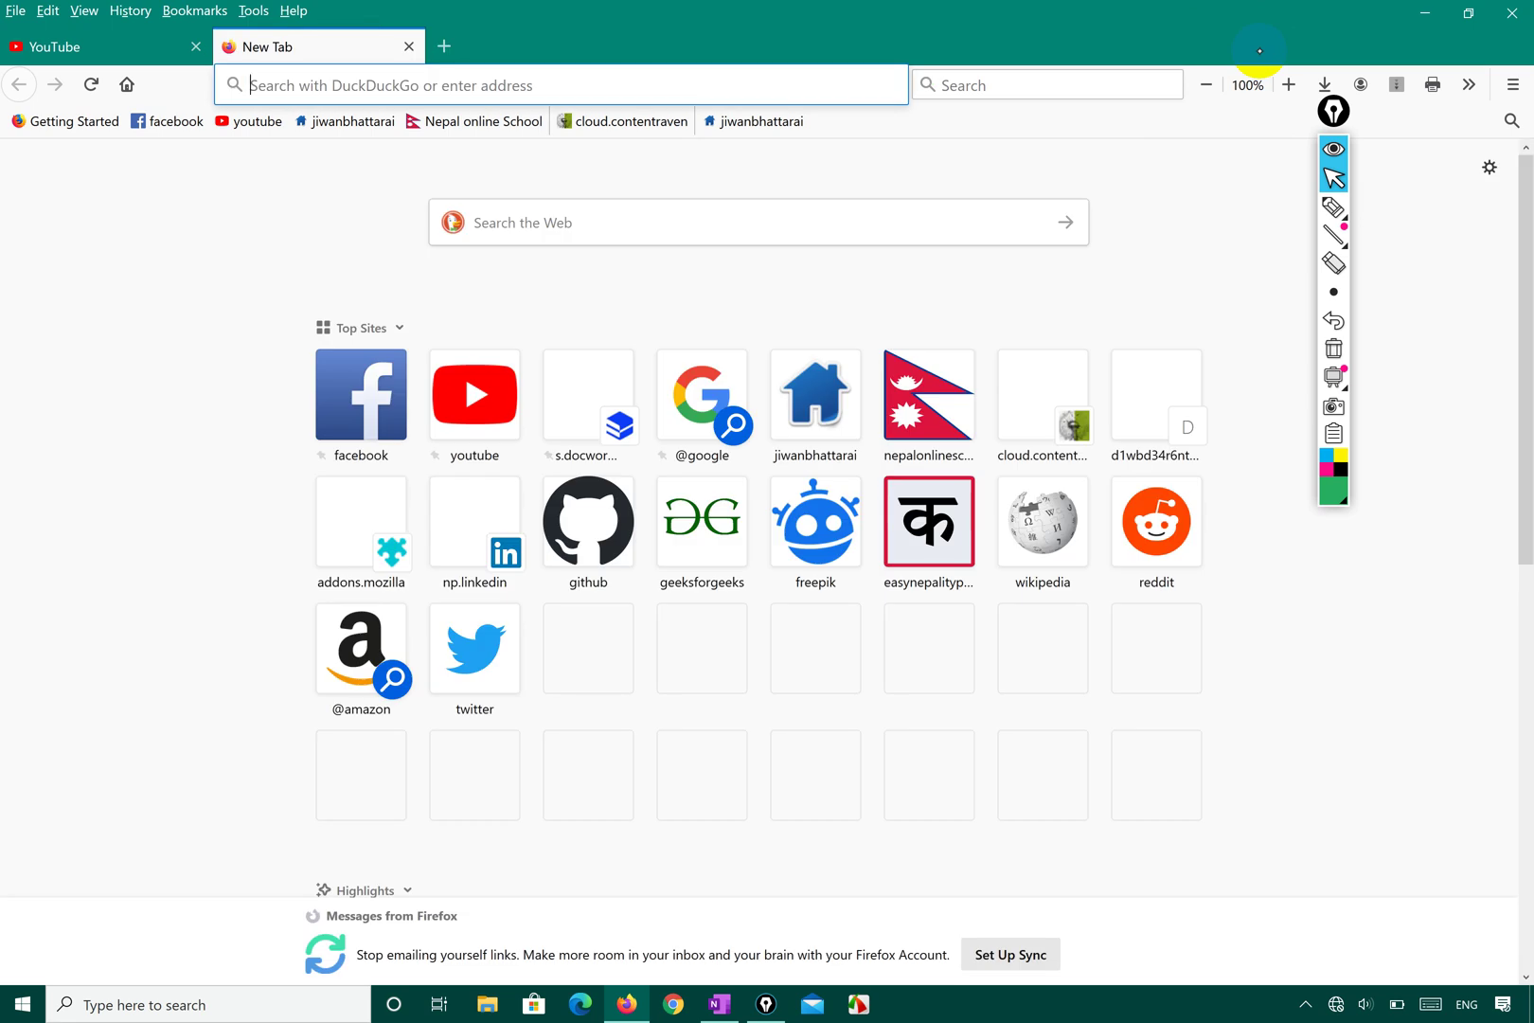
Open two more blank tabs after the existing New Tab
key("ctrl+t")
key("ctrl+t")
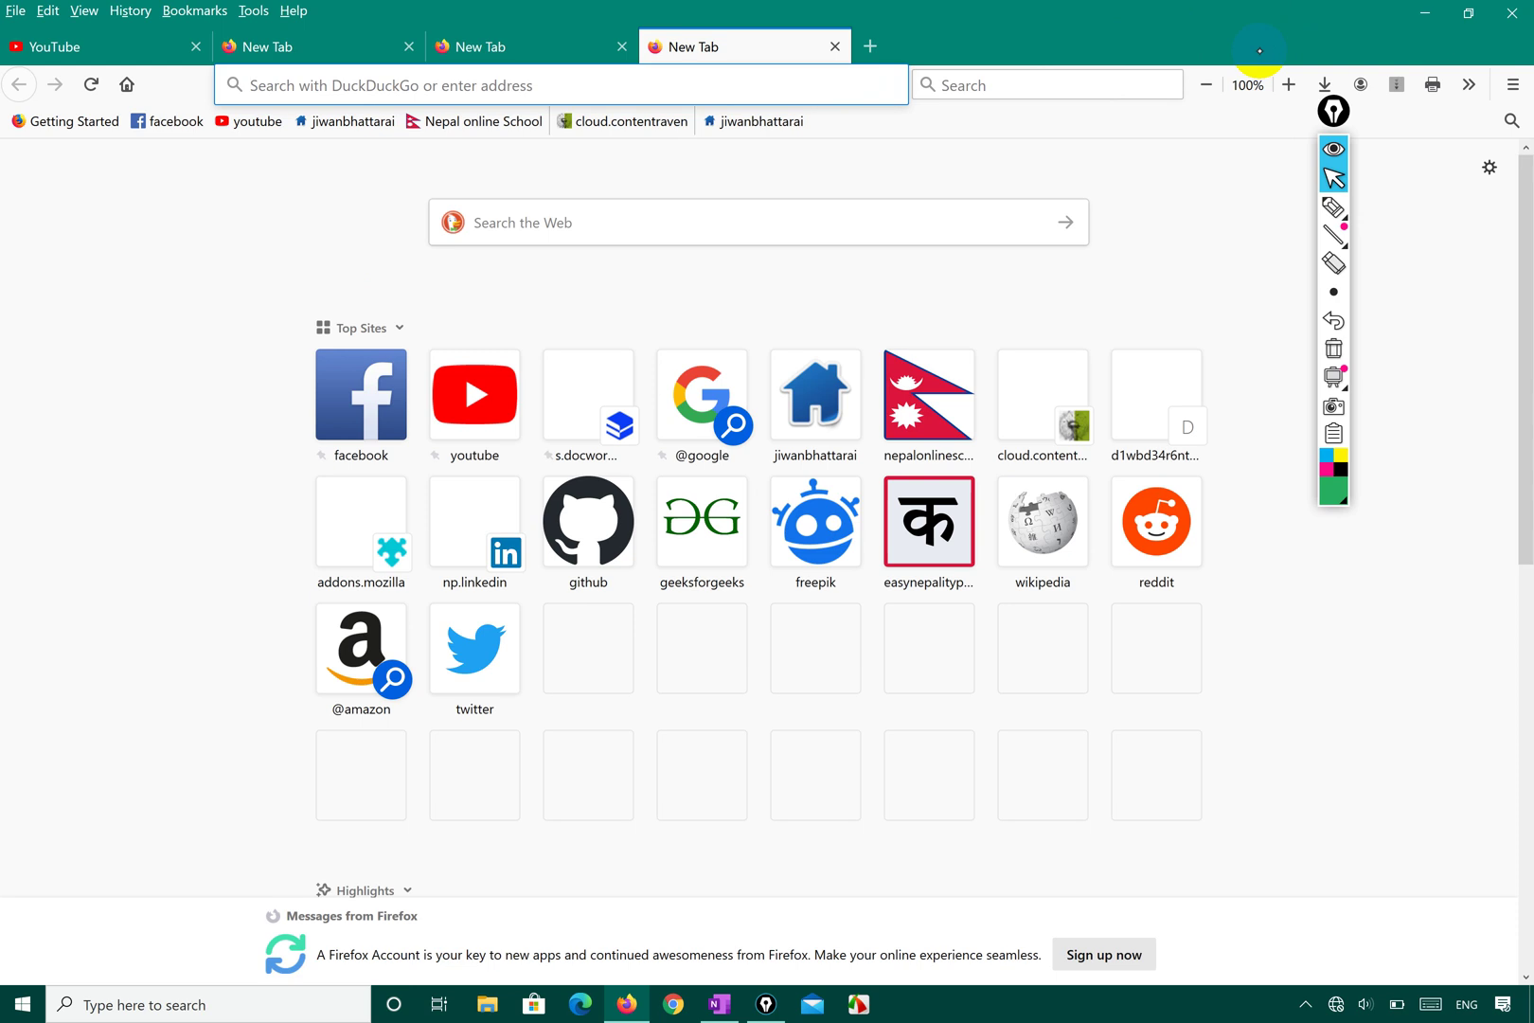
key("ctrl+w")
key("ctrl+w")
key("ctrl+w")
key("ctrl+w")
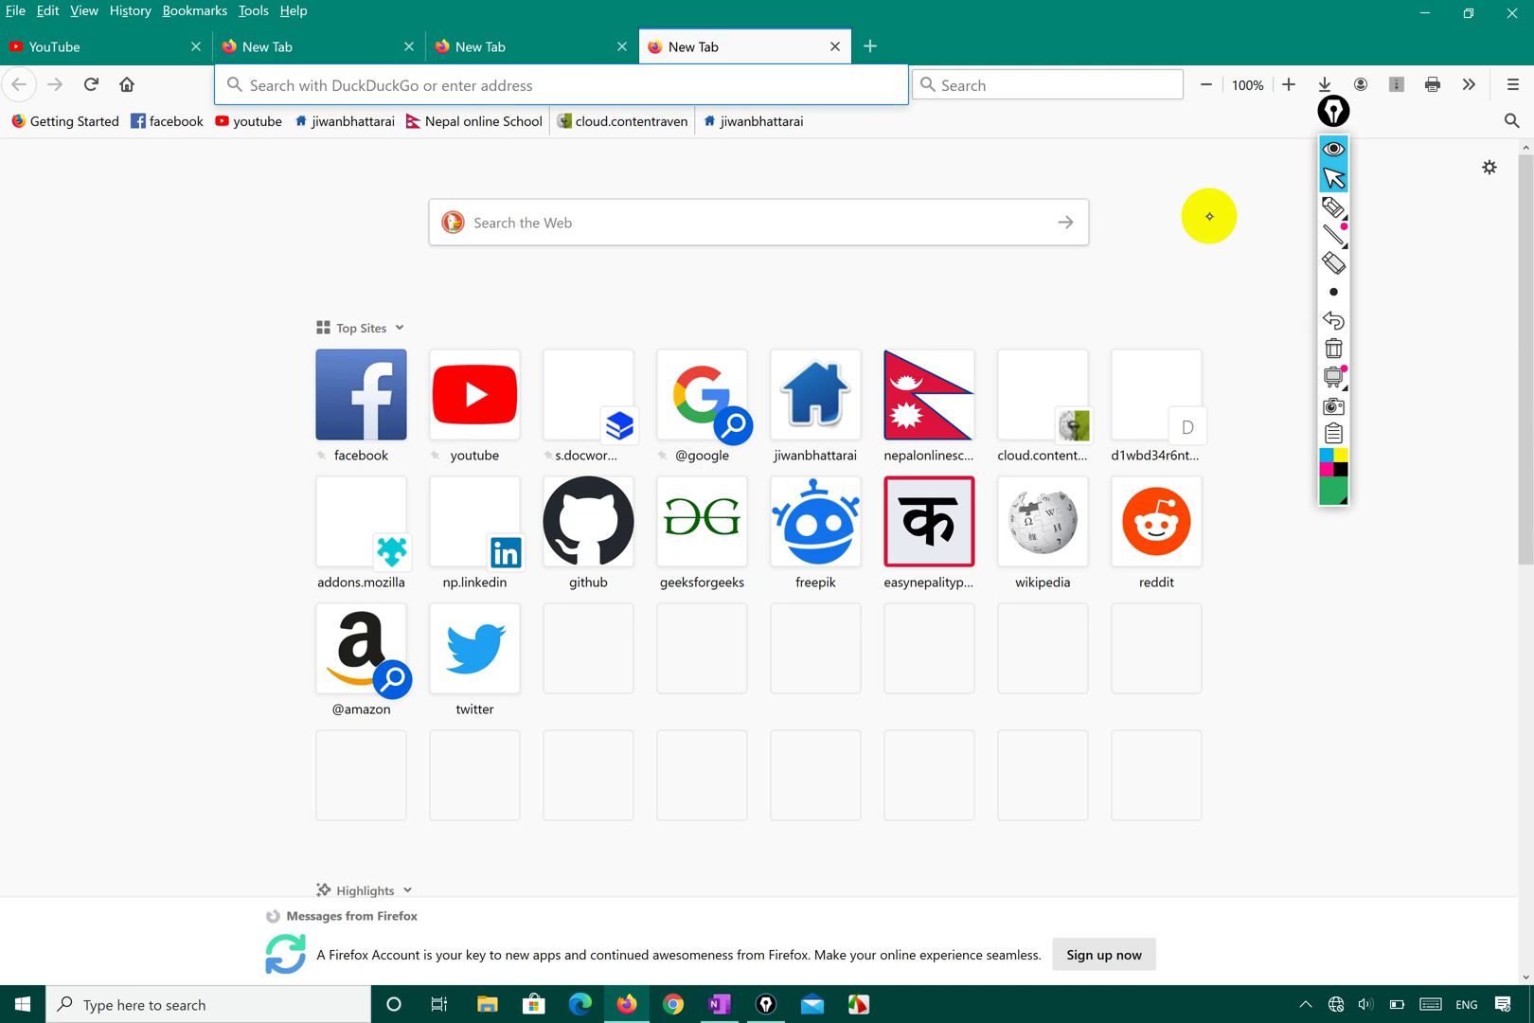
Open a private browsing window and close it again
key("ctrl+shift+p")
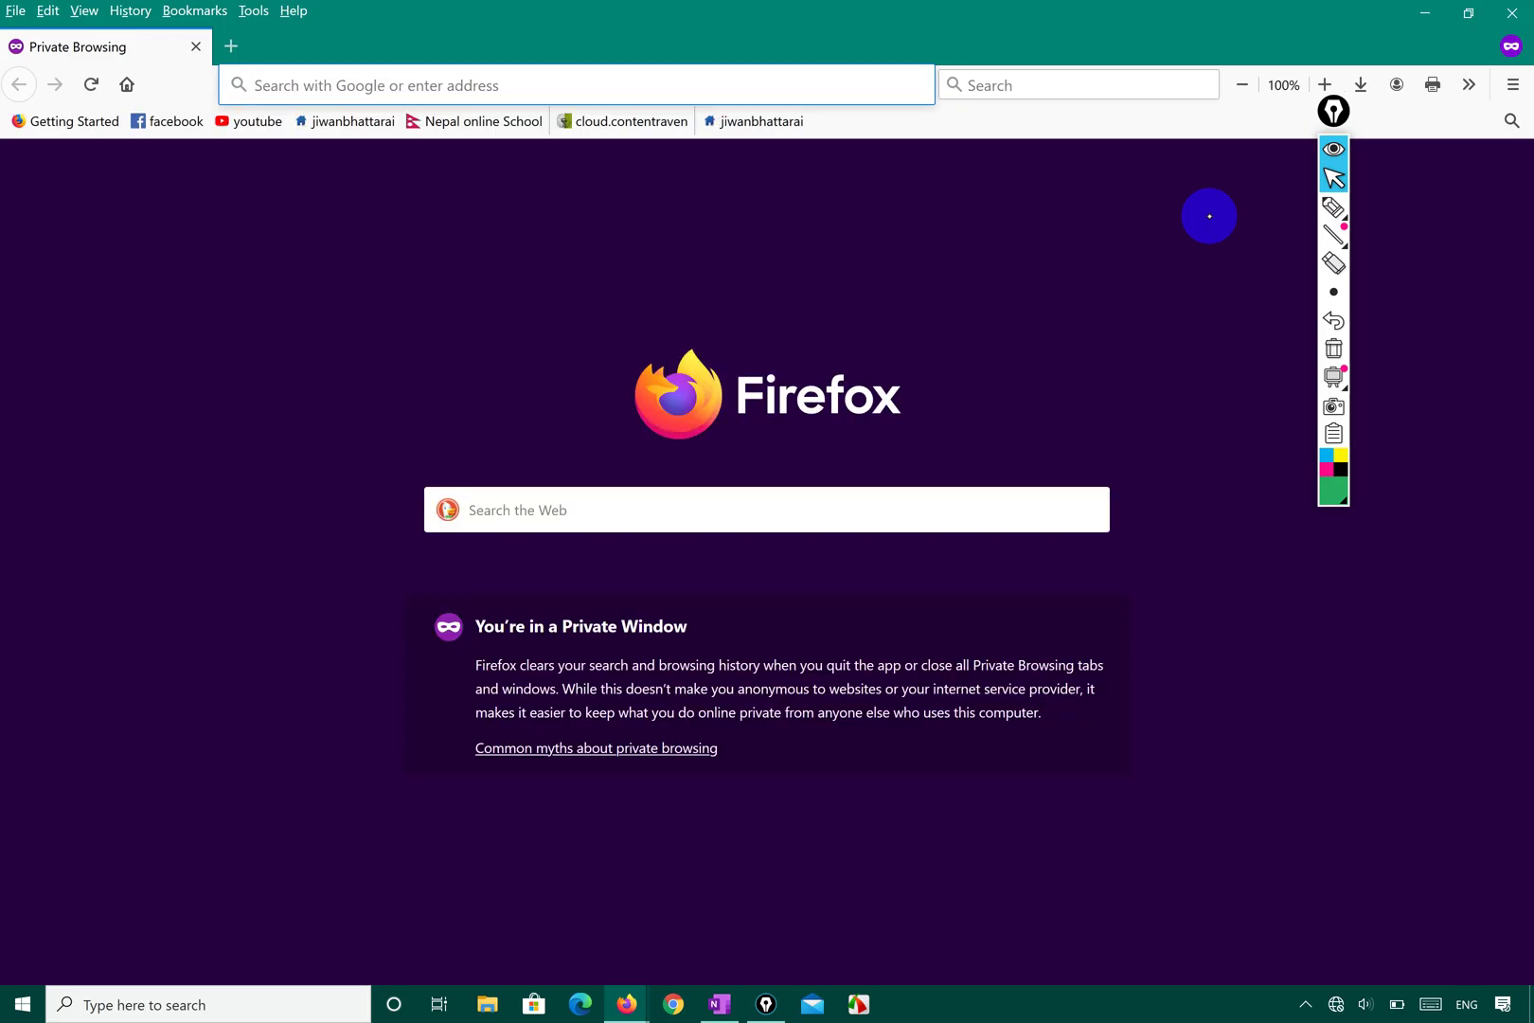
left_click(196, 47)
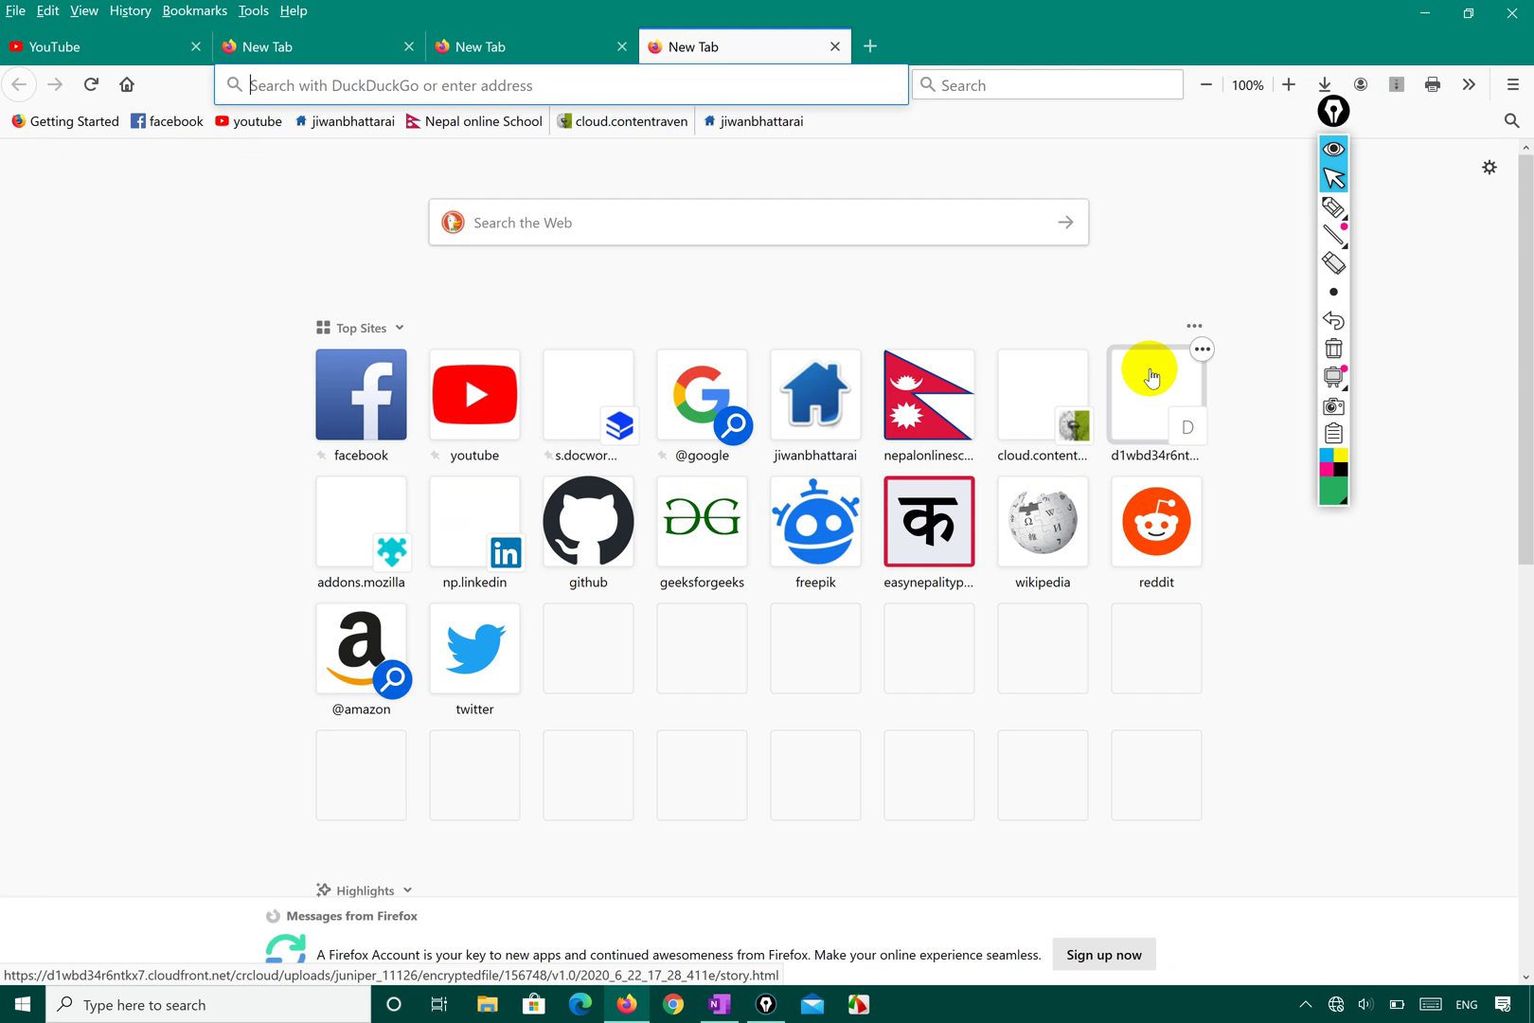
Open the application menu and collapse the annotation toolbar covering it
left_click(1513, 84)
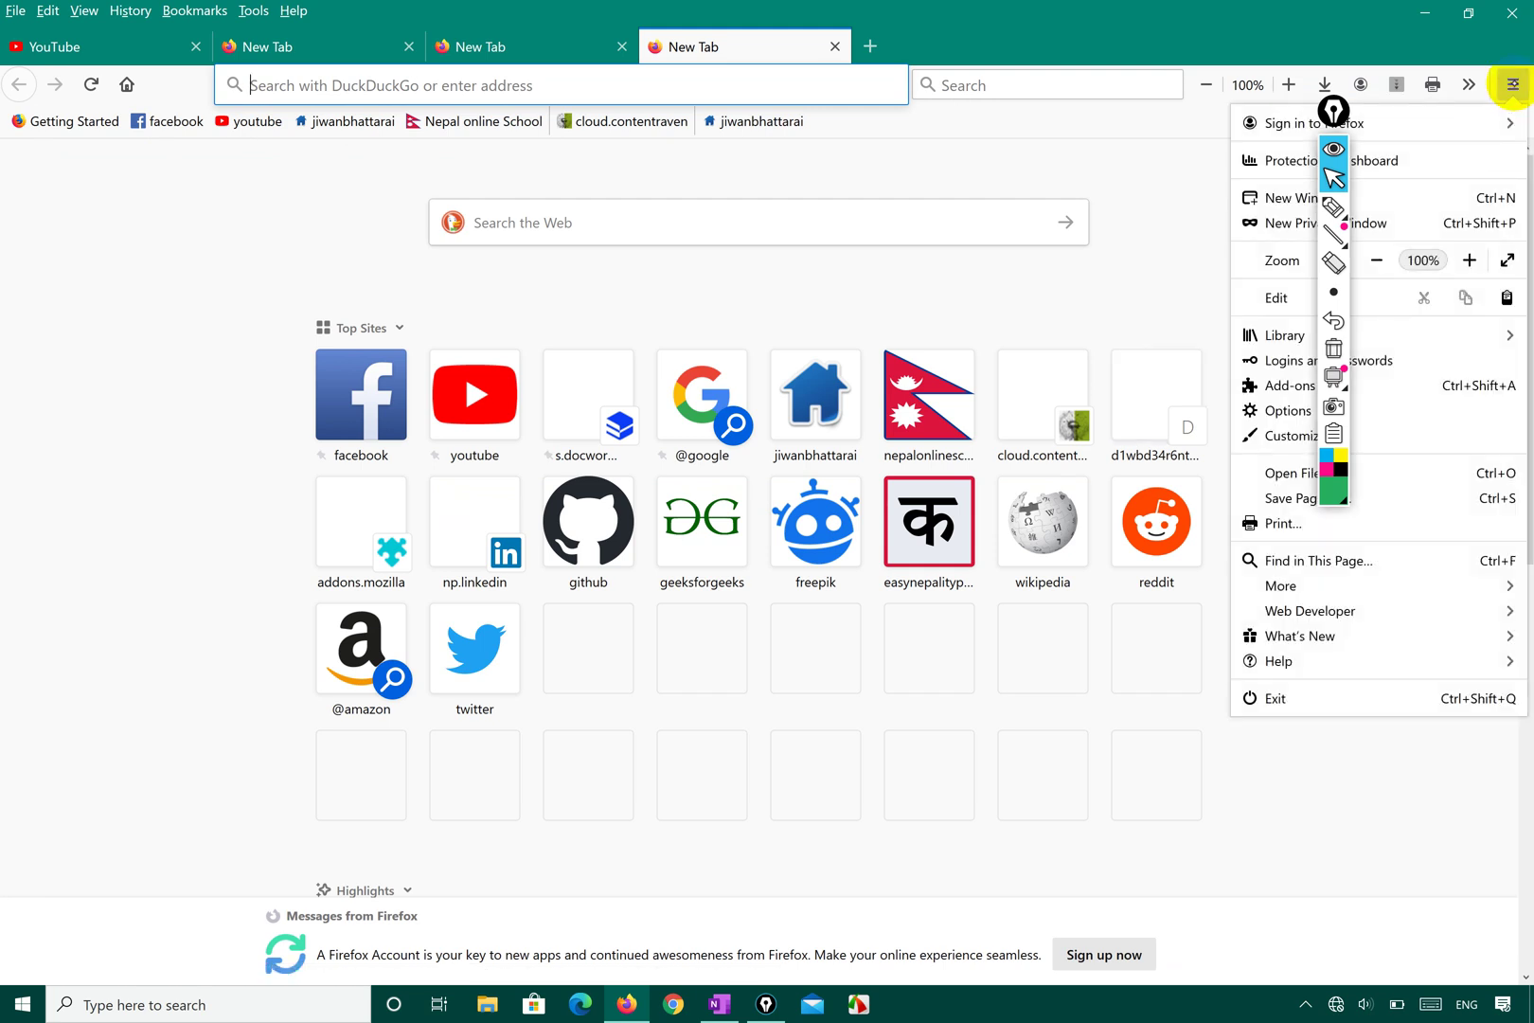
left_click(1333, 113)
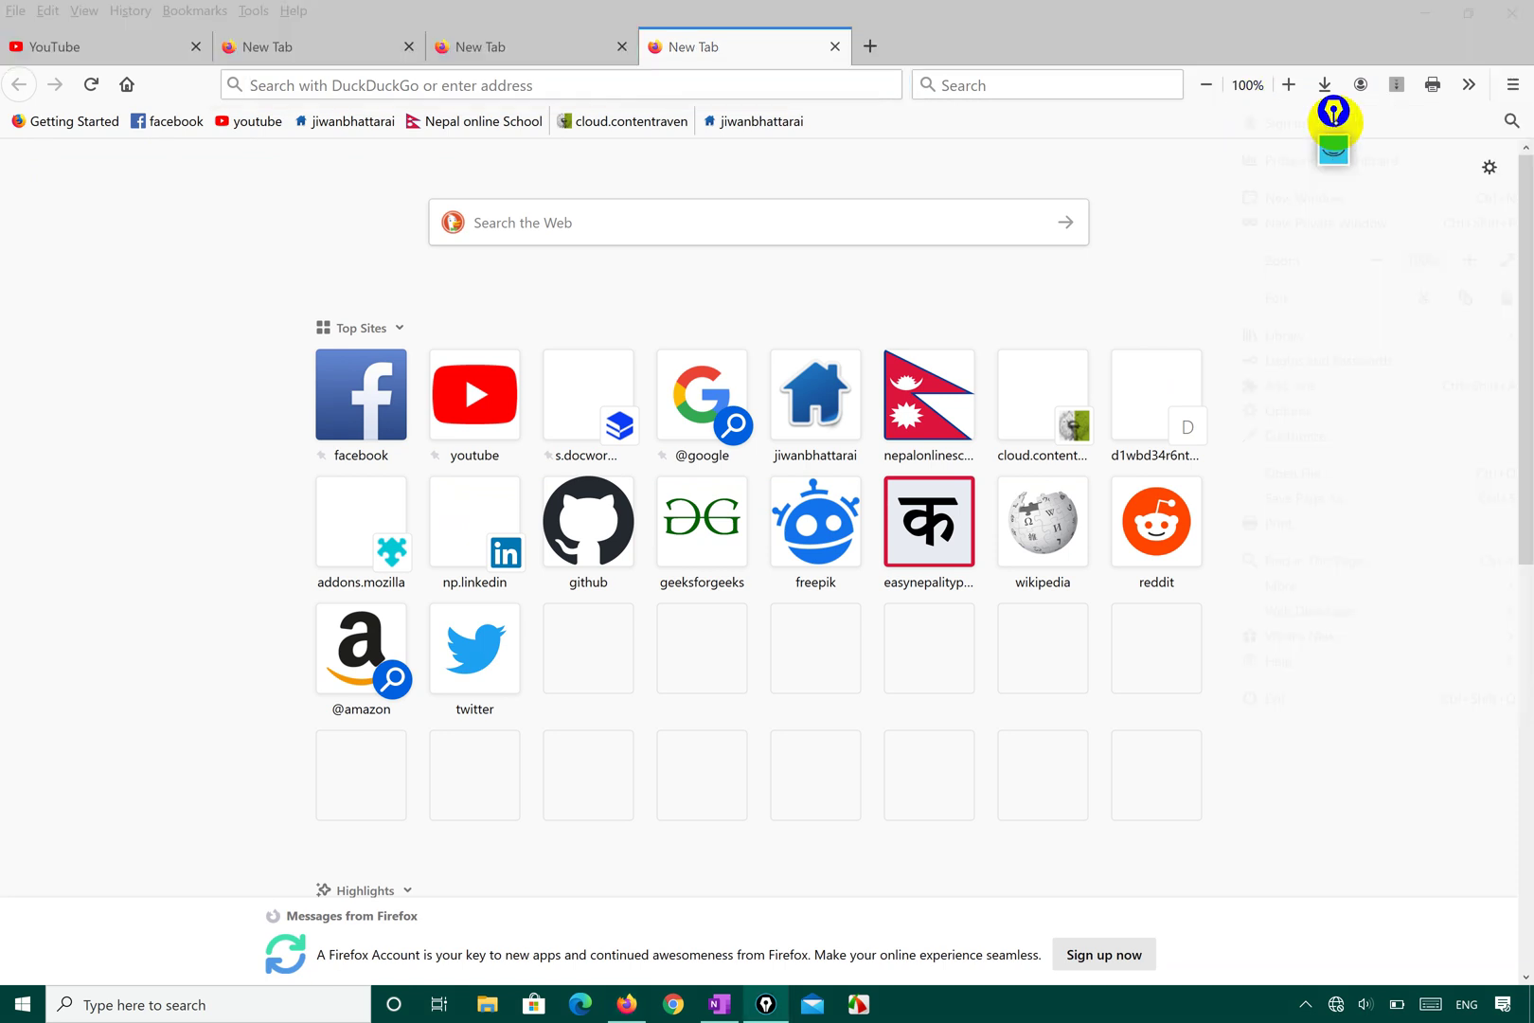
Move the annotation toolbar clear of the application menu and review the menu's entries
left_click_drag(1333, 114, 1177, 169)
left_click(1513, 85)
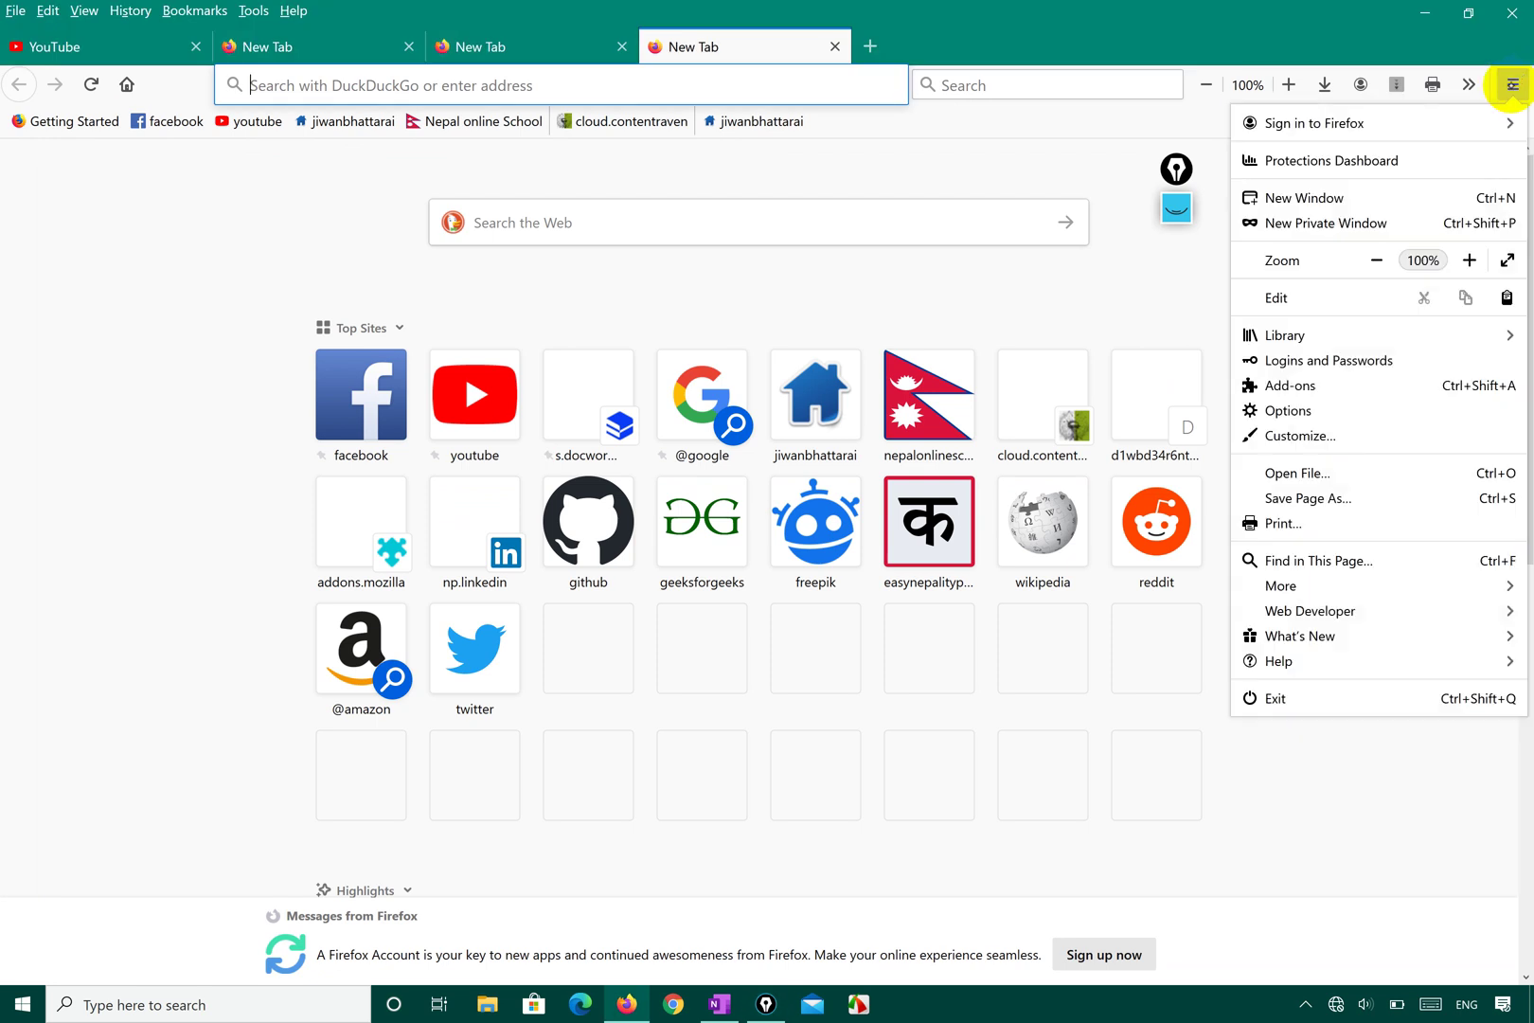
left_click(1192, 264)
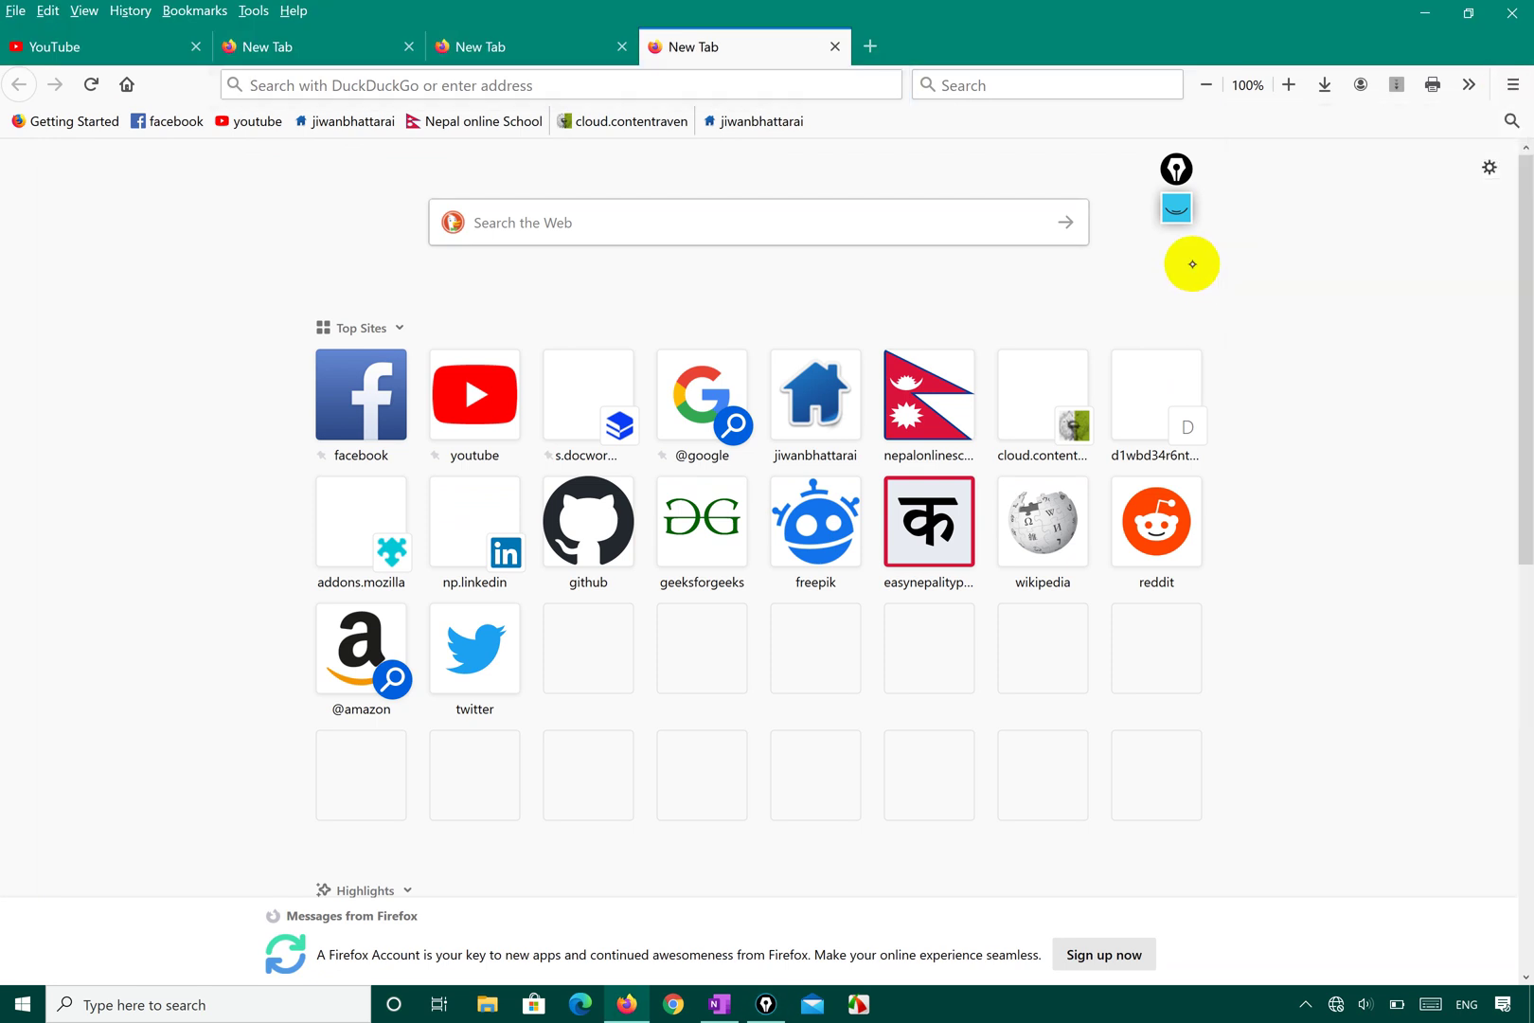
Open a new private browsing window and close it again
key("ctrl+shift+p")
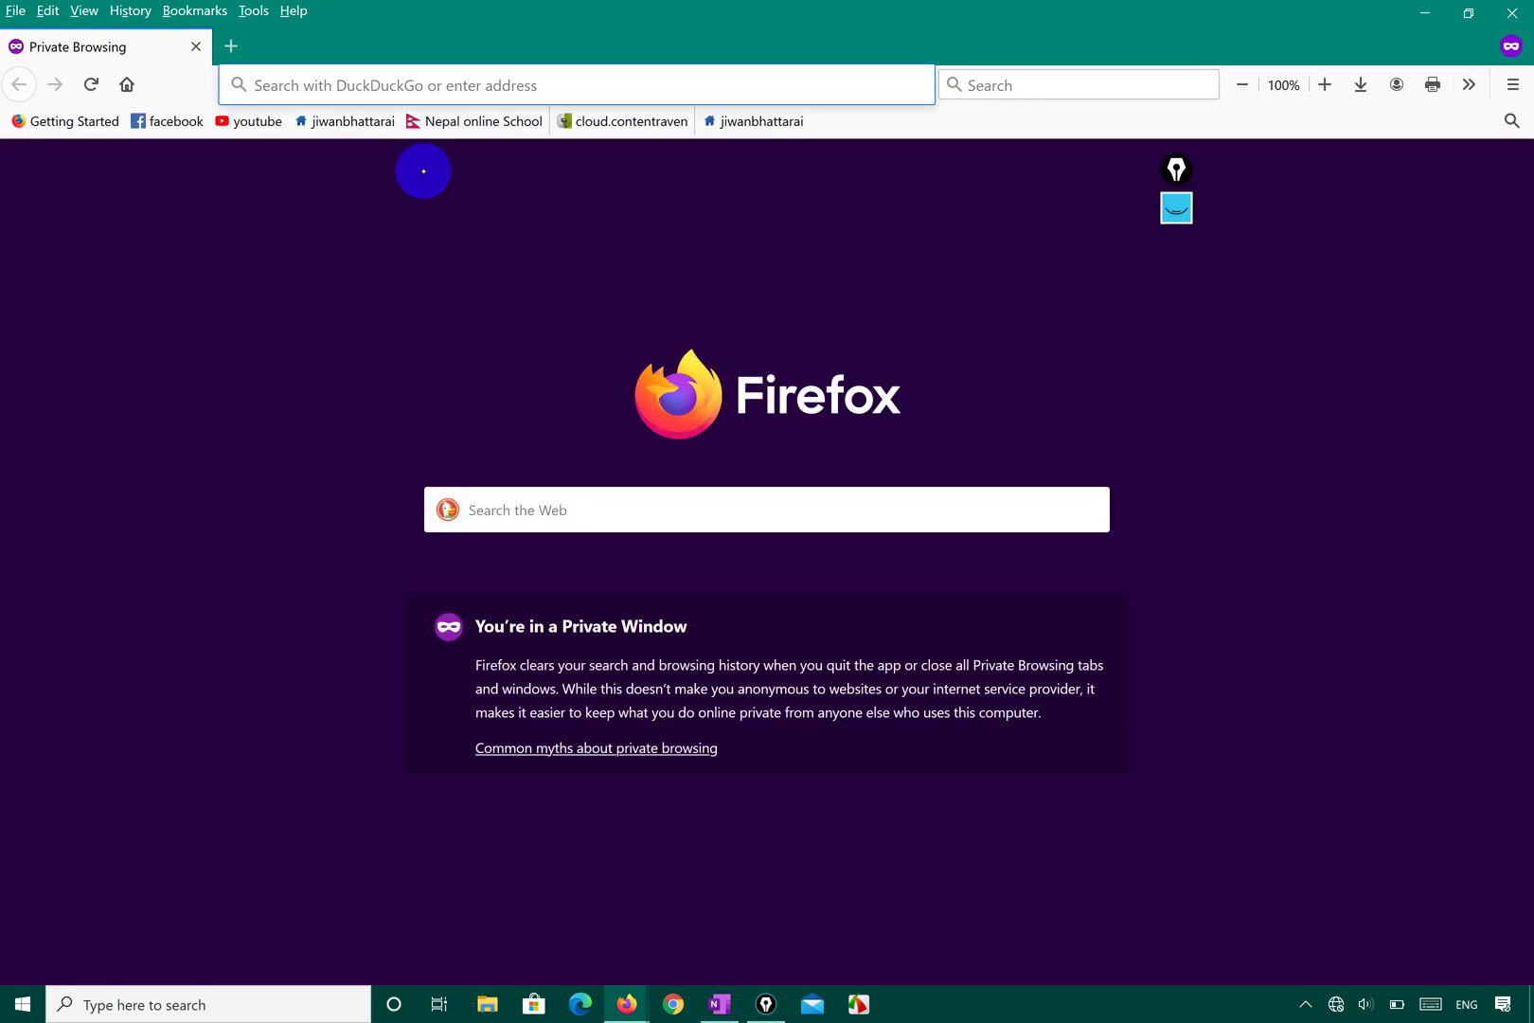
left_click(196, 46)
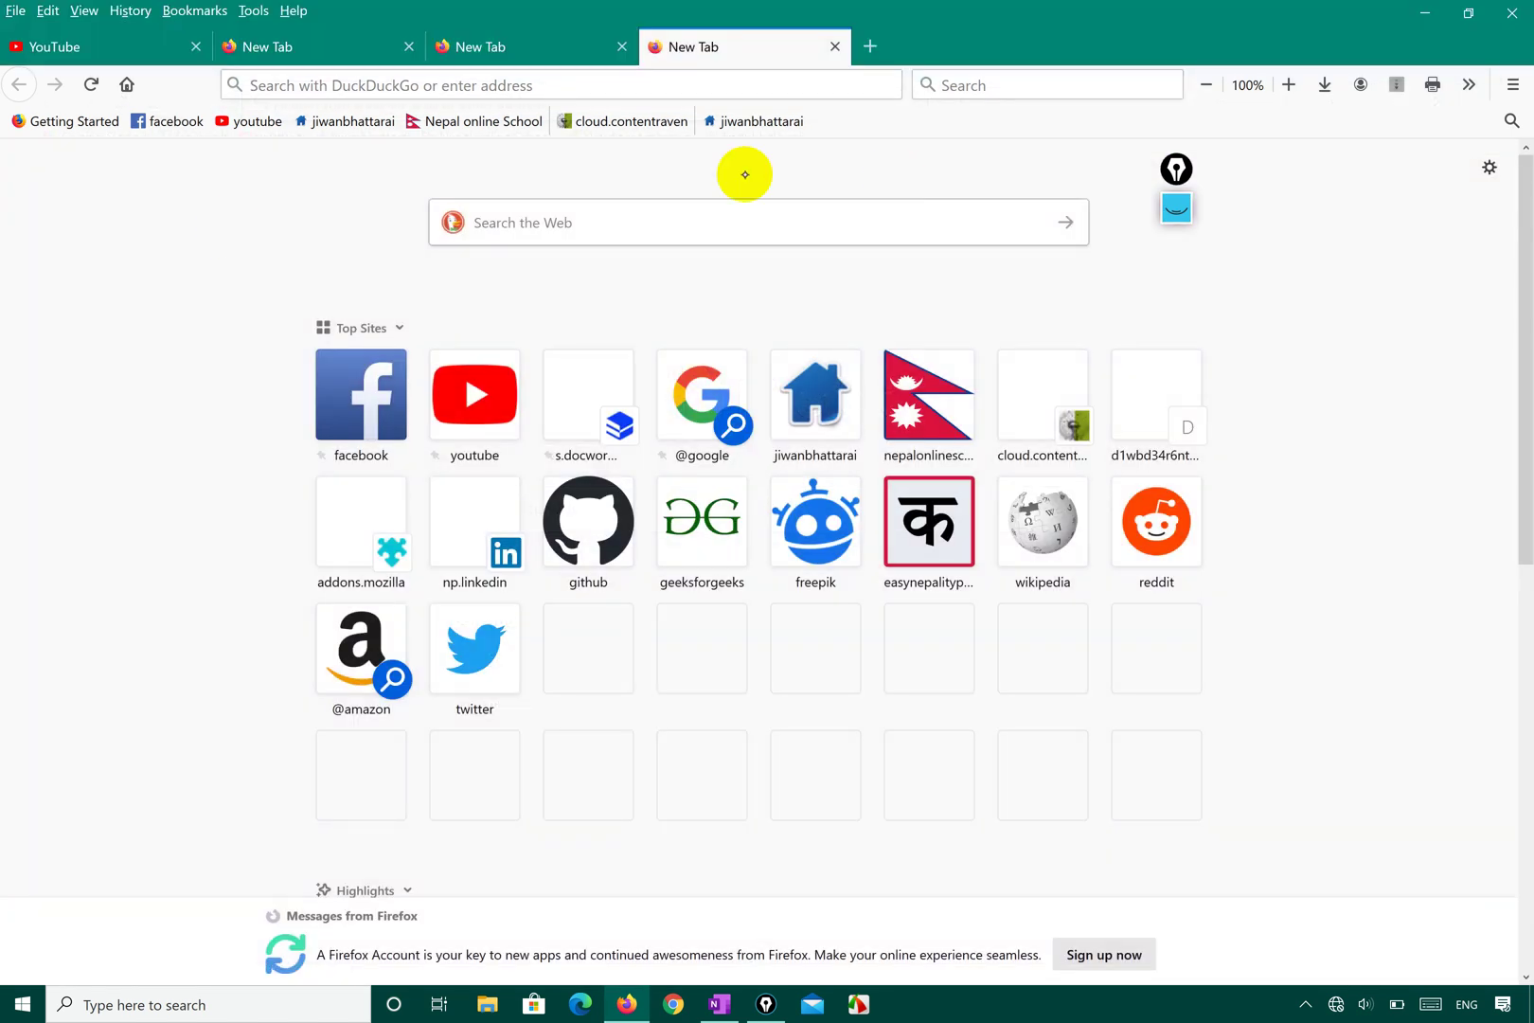
Review the history commands and show the browsing history in the sidebar
left_click(130, 11)
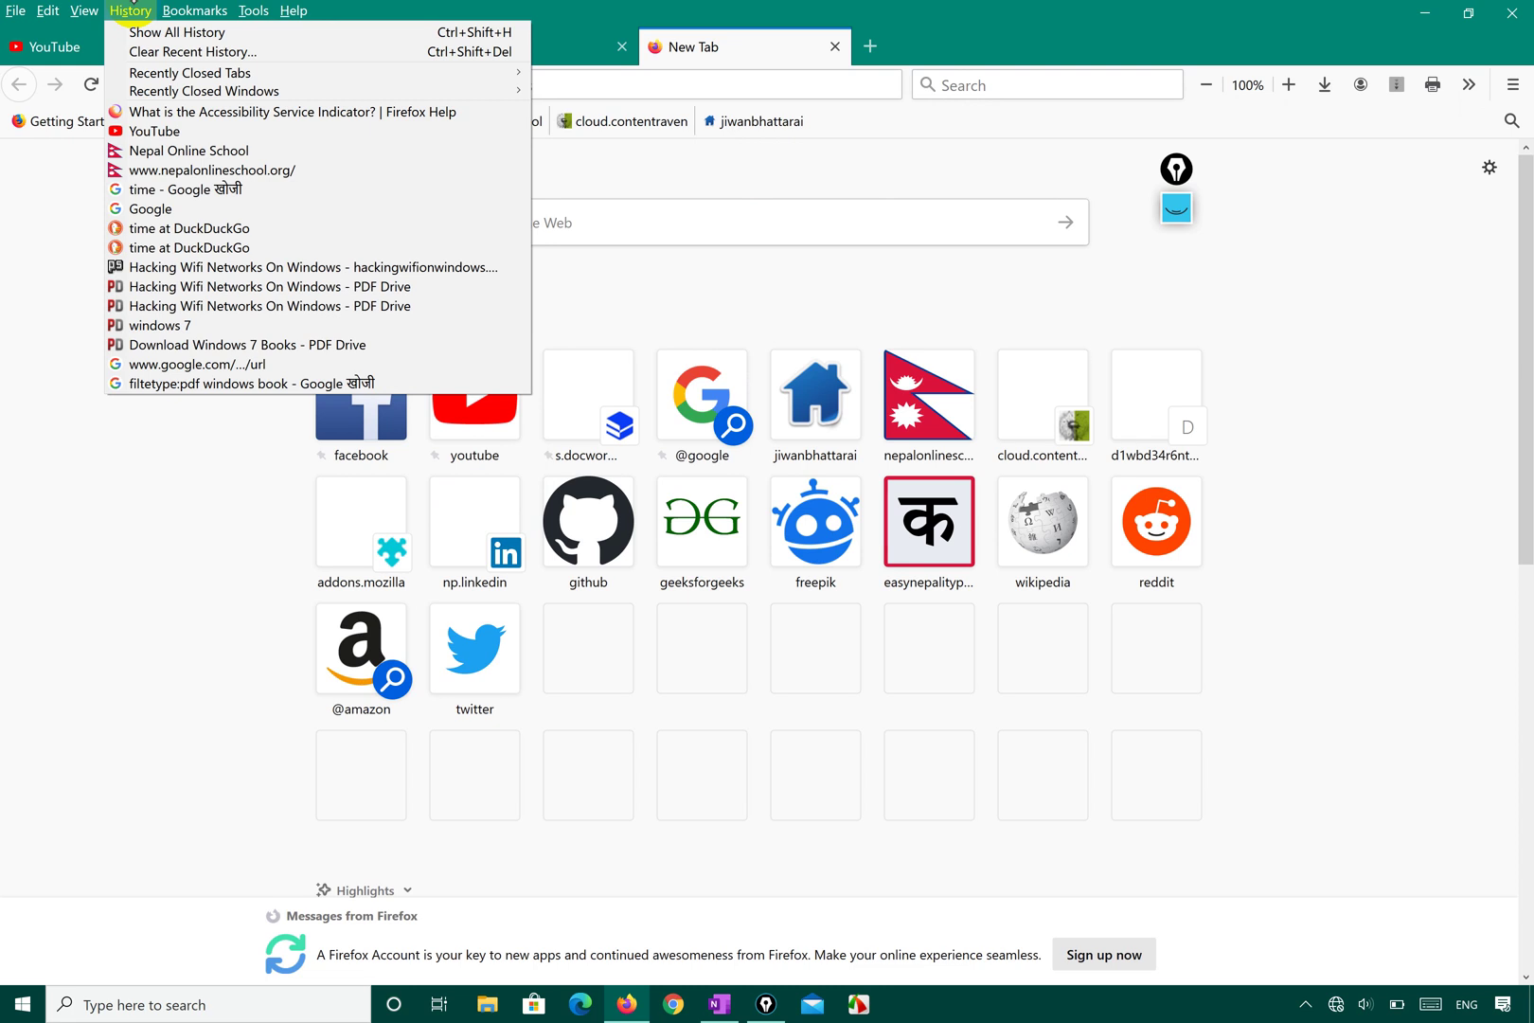
left_click(109, 549)
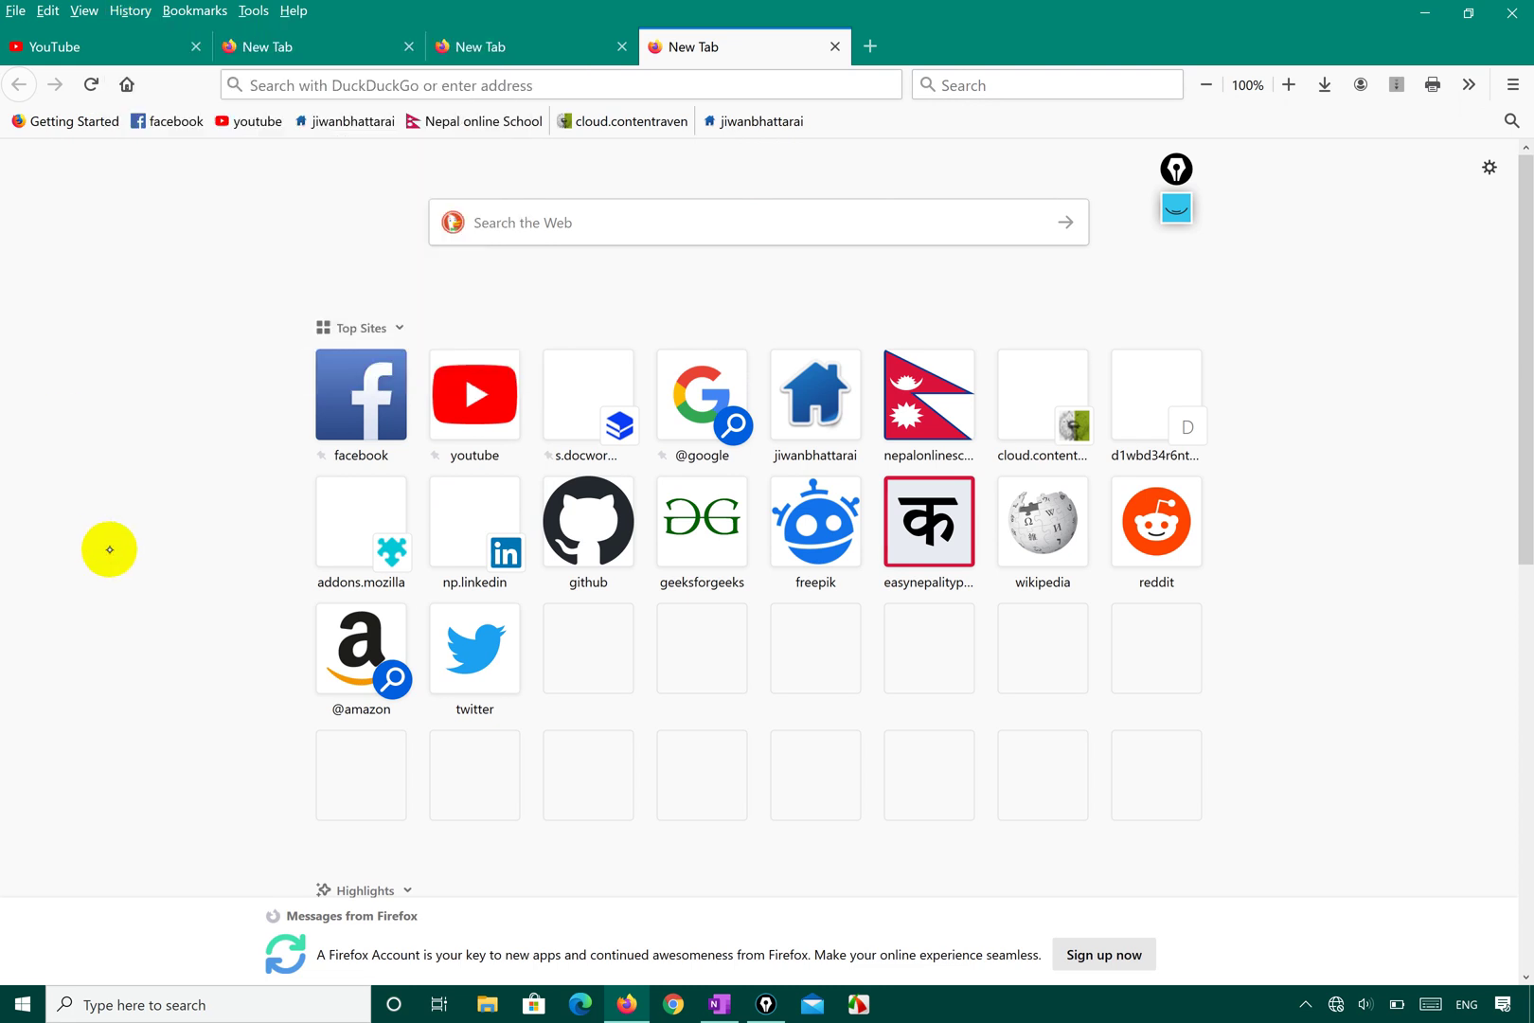
key("ctrl+h")
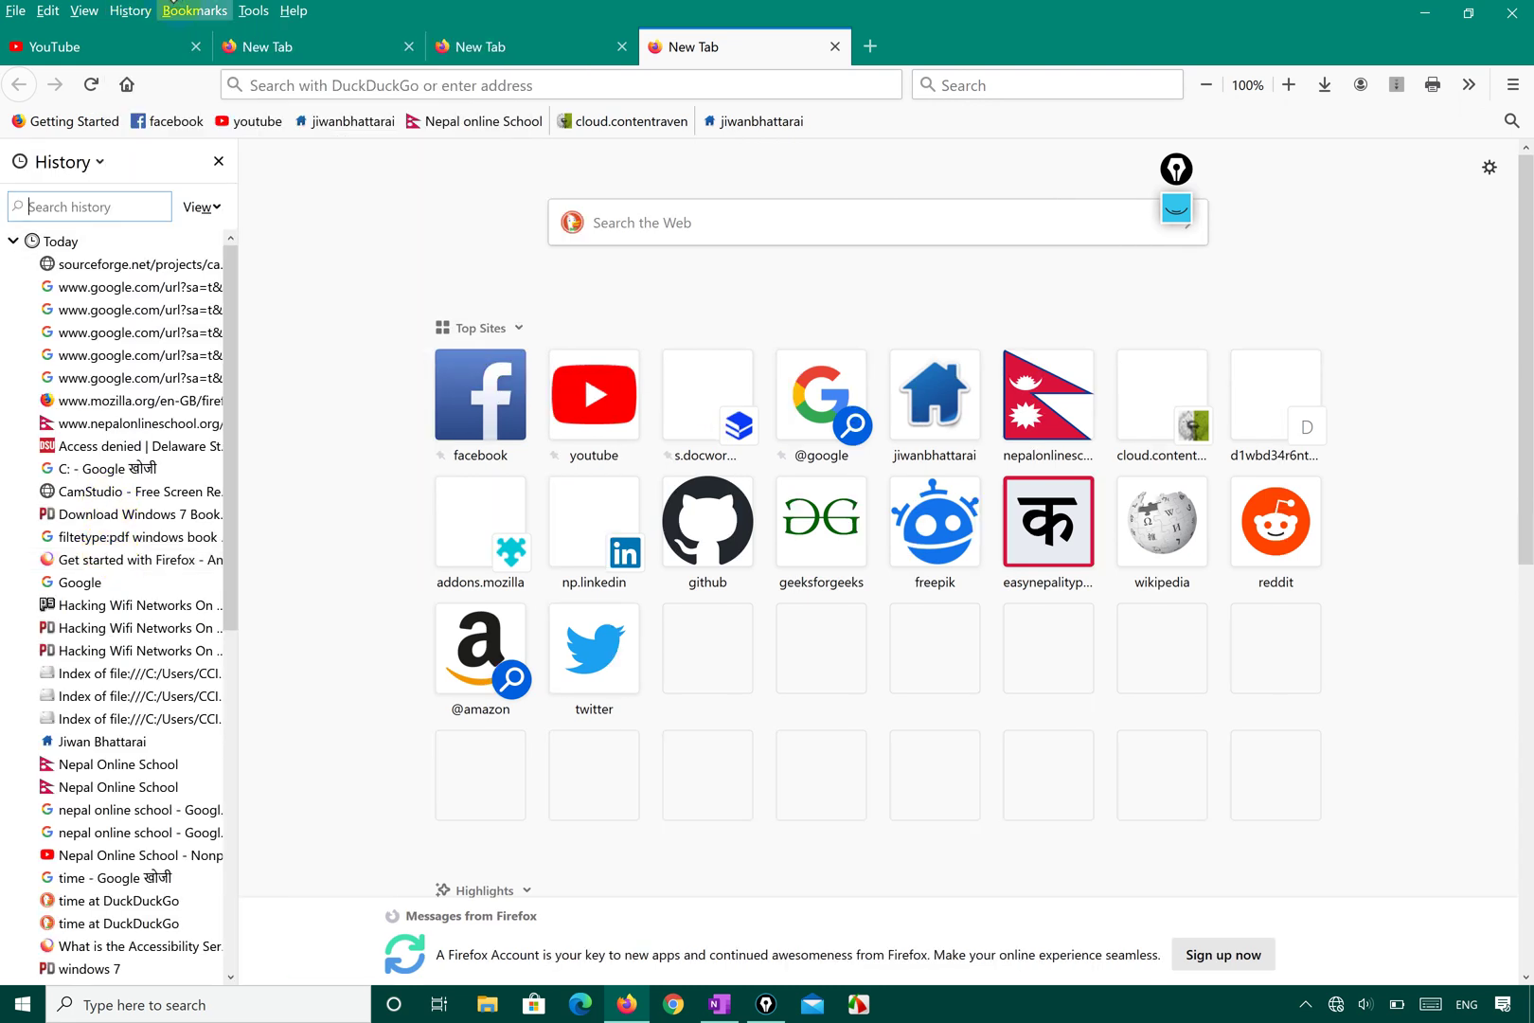
Look through the history sidebar, collapse its Today group, and review the commands for clearing history and recently closed tabs
left_click(127, 9)
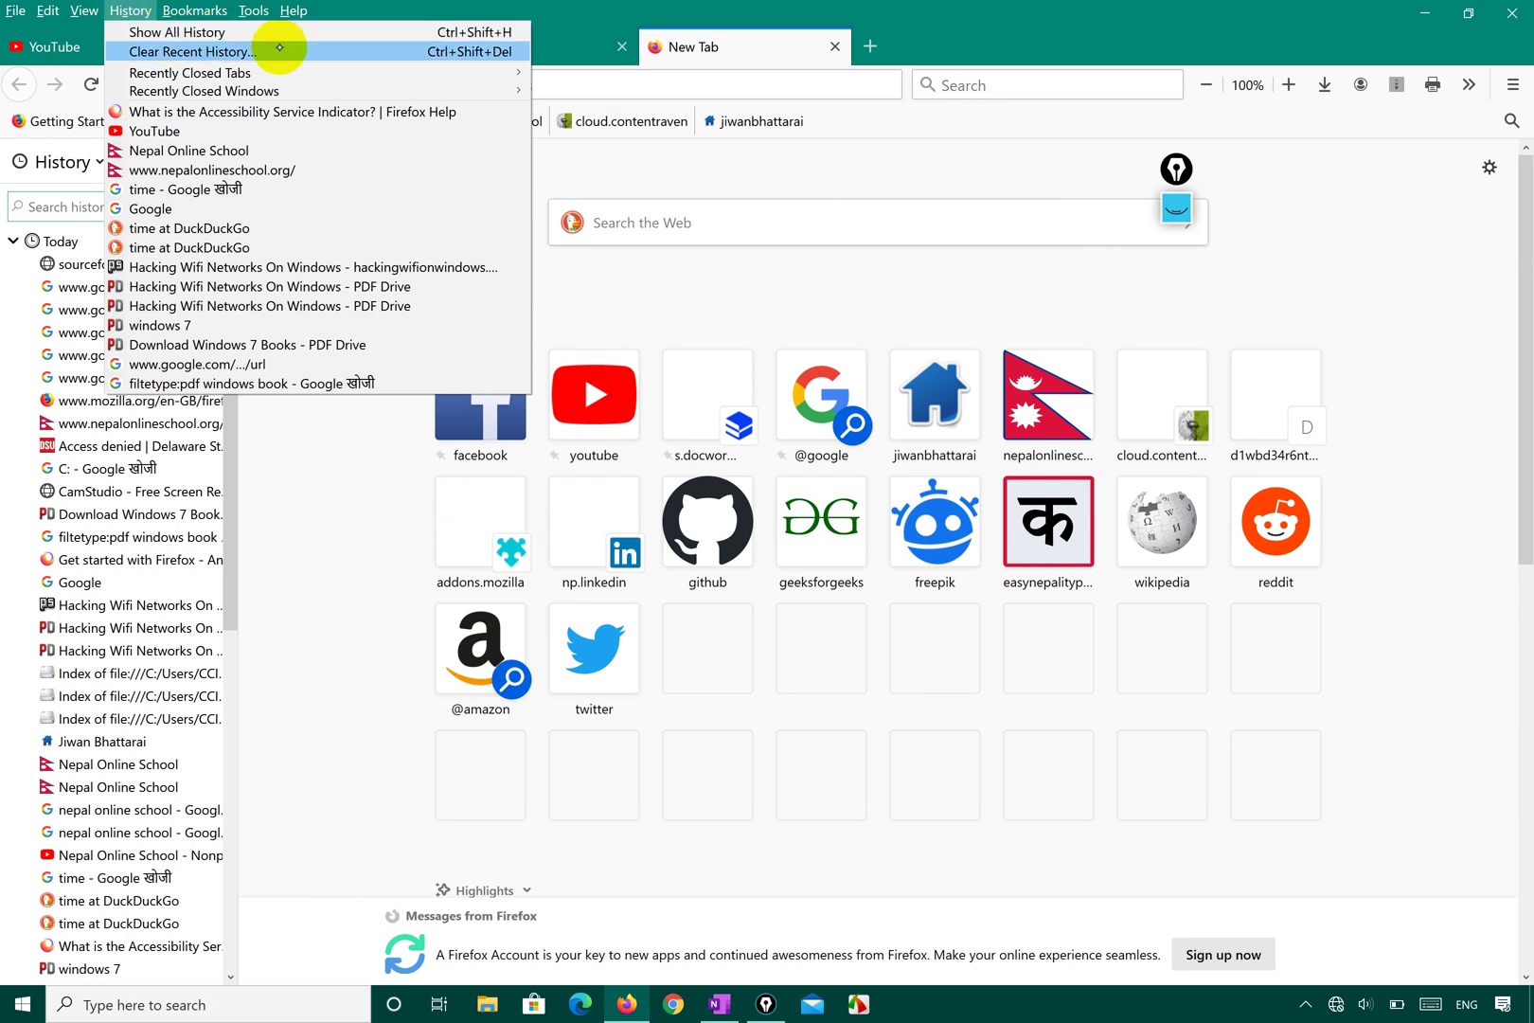
left_click(263, 555)
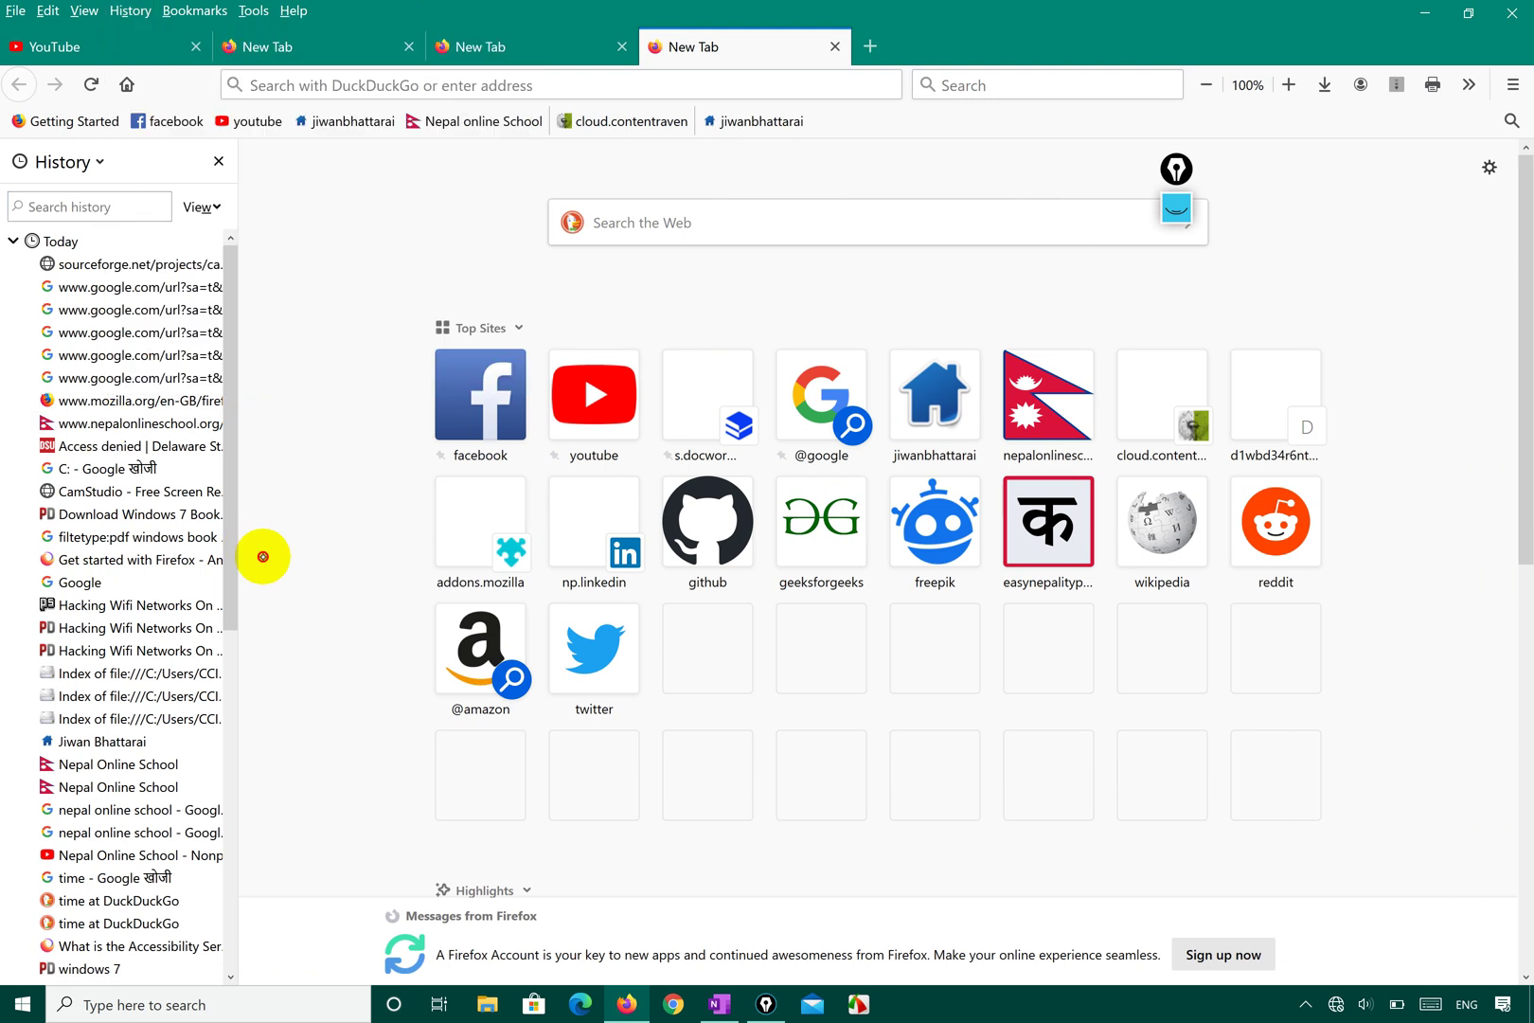
scroll(76, 675, "down", 10)
scroll(66, 719, "up", 10)
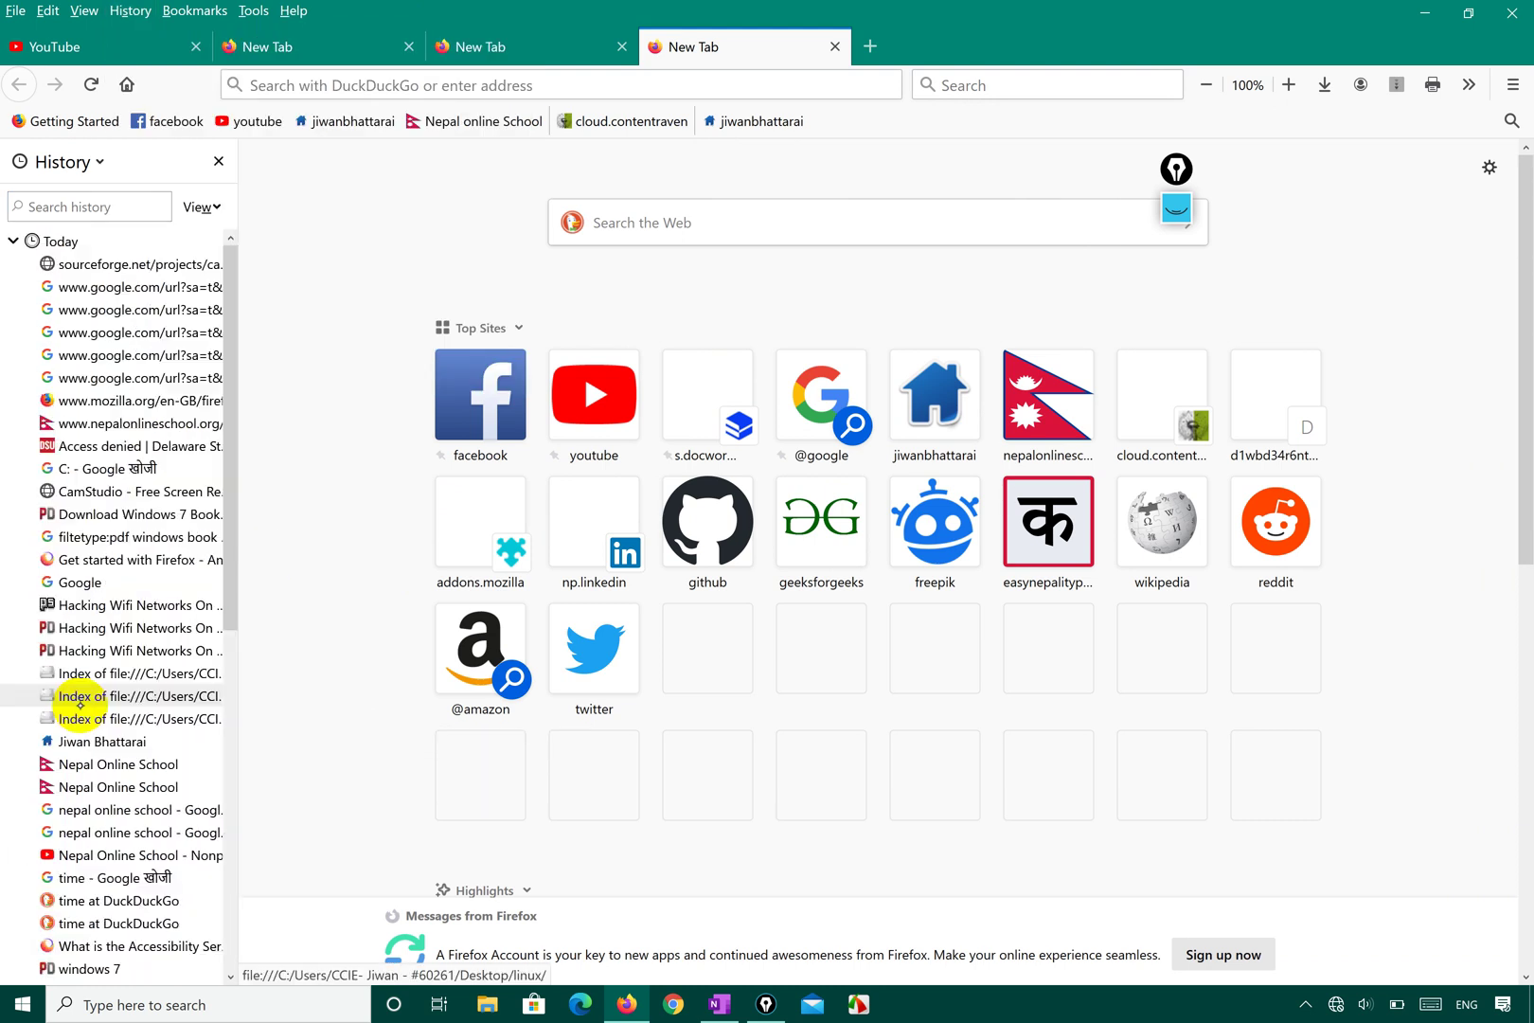
left_click(13, 241)
left_click(116, 12)
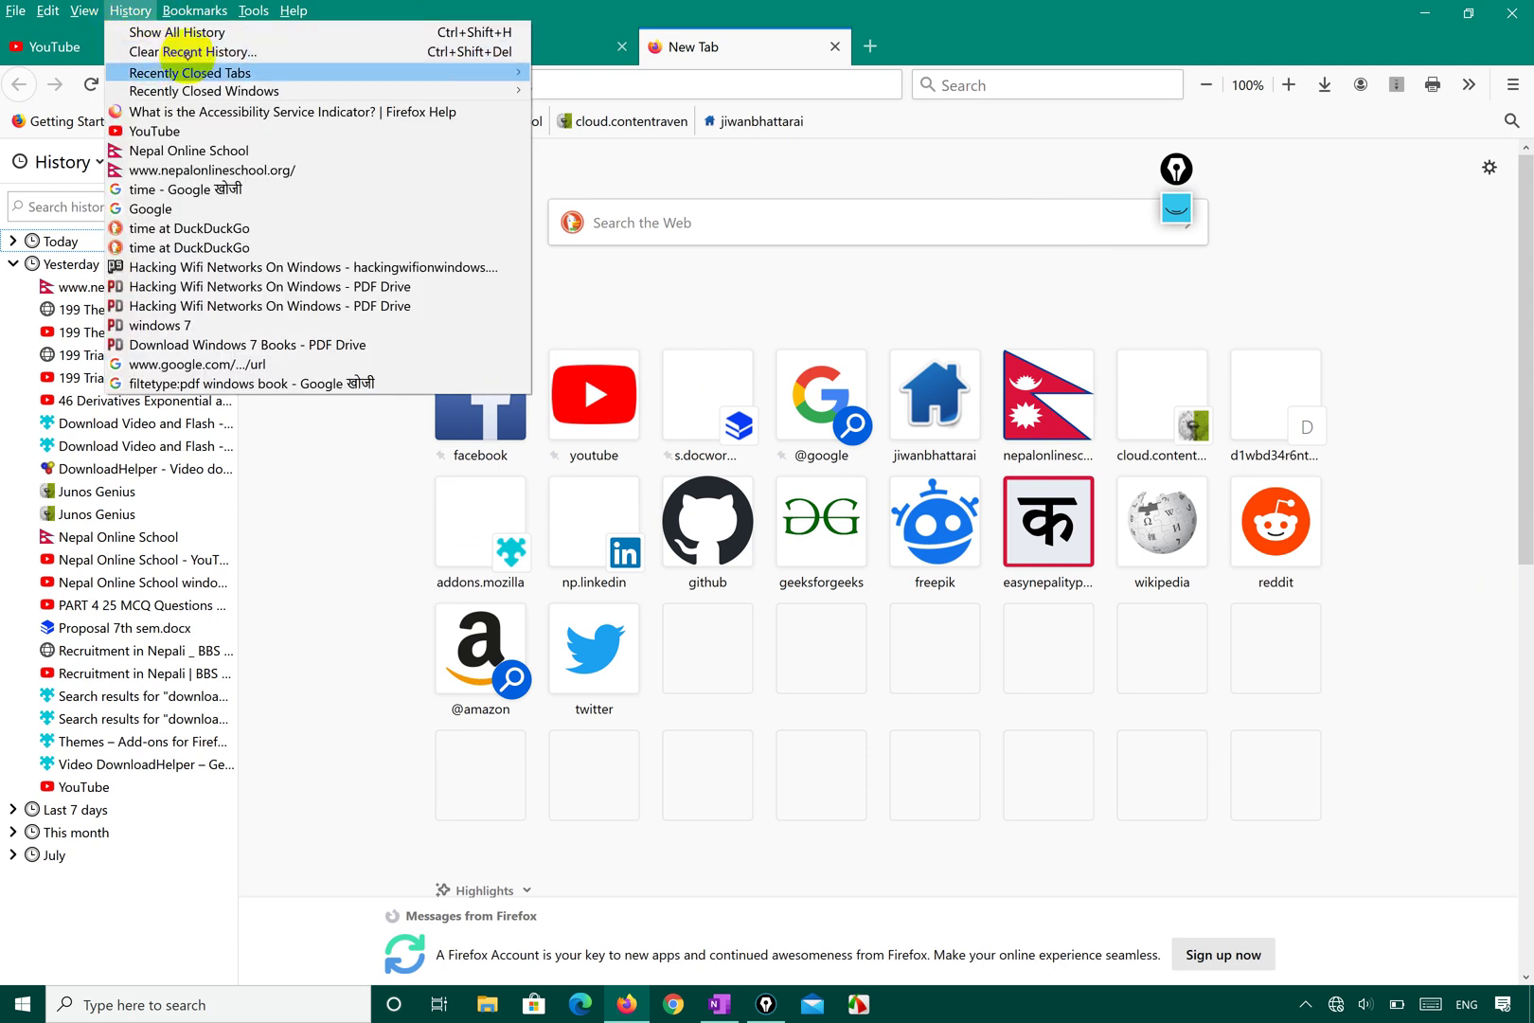
left_click(576, 180)
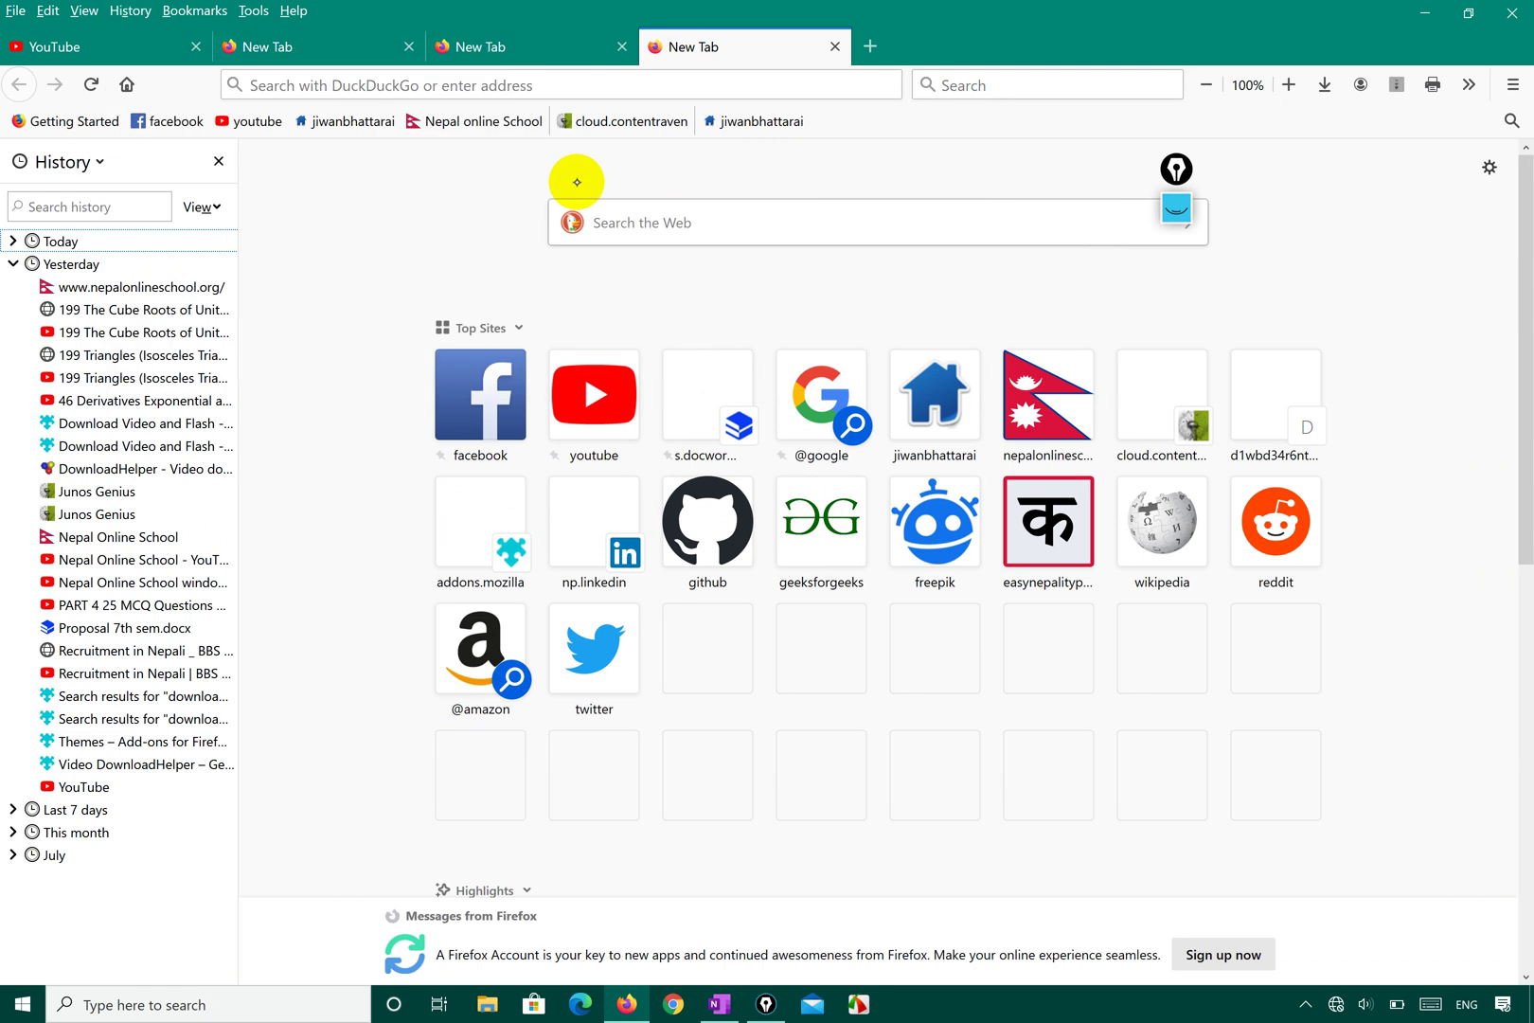
View the list of all downloads in the Library window and close that window
left_click(1328, 83)
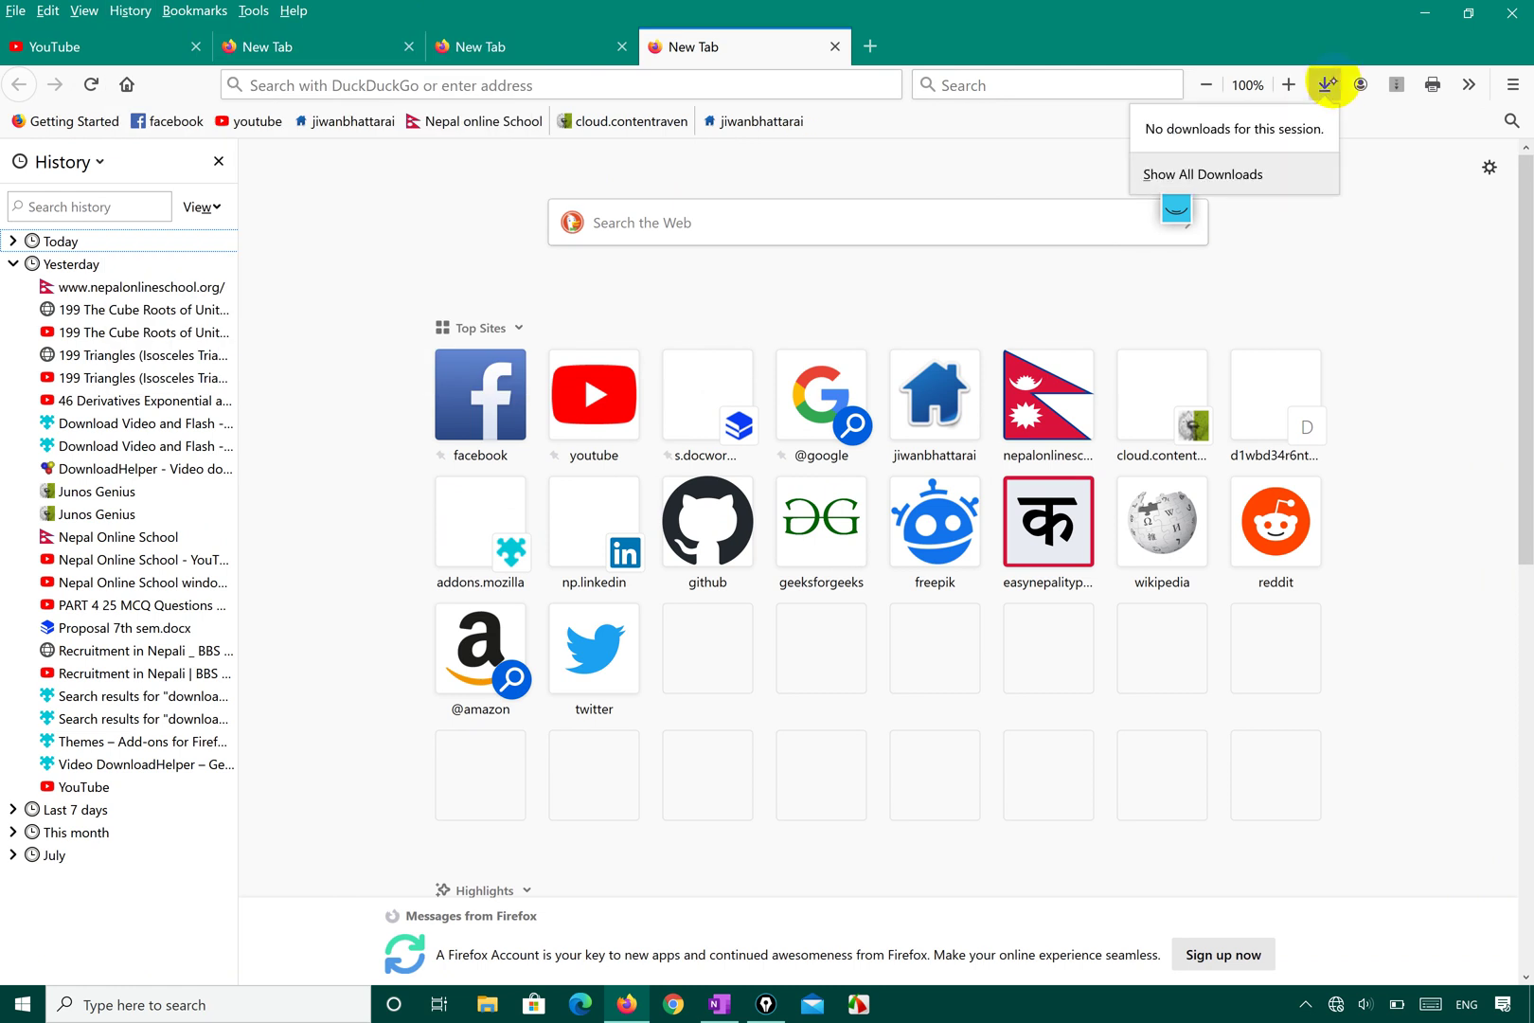
left_click(1328, 278)
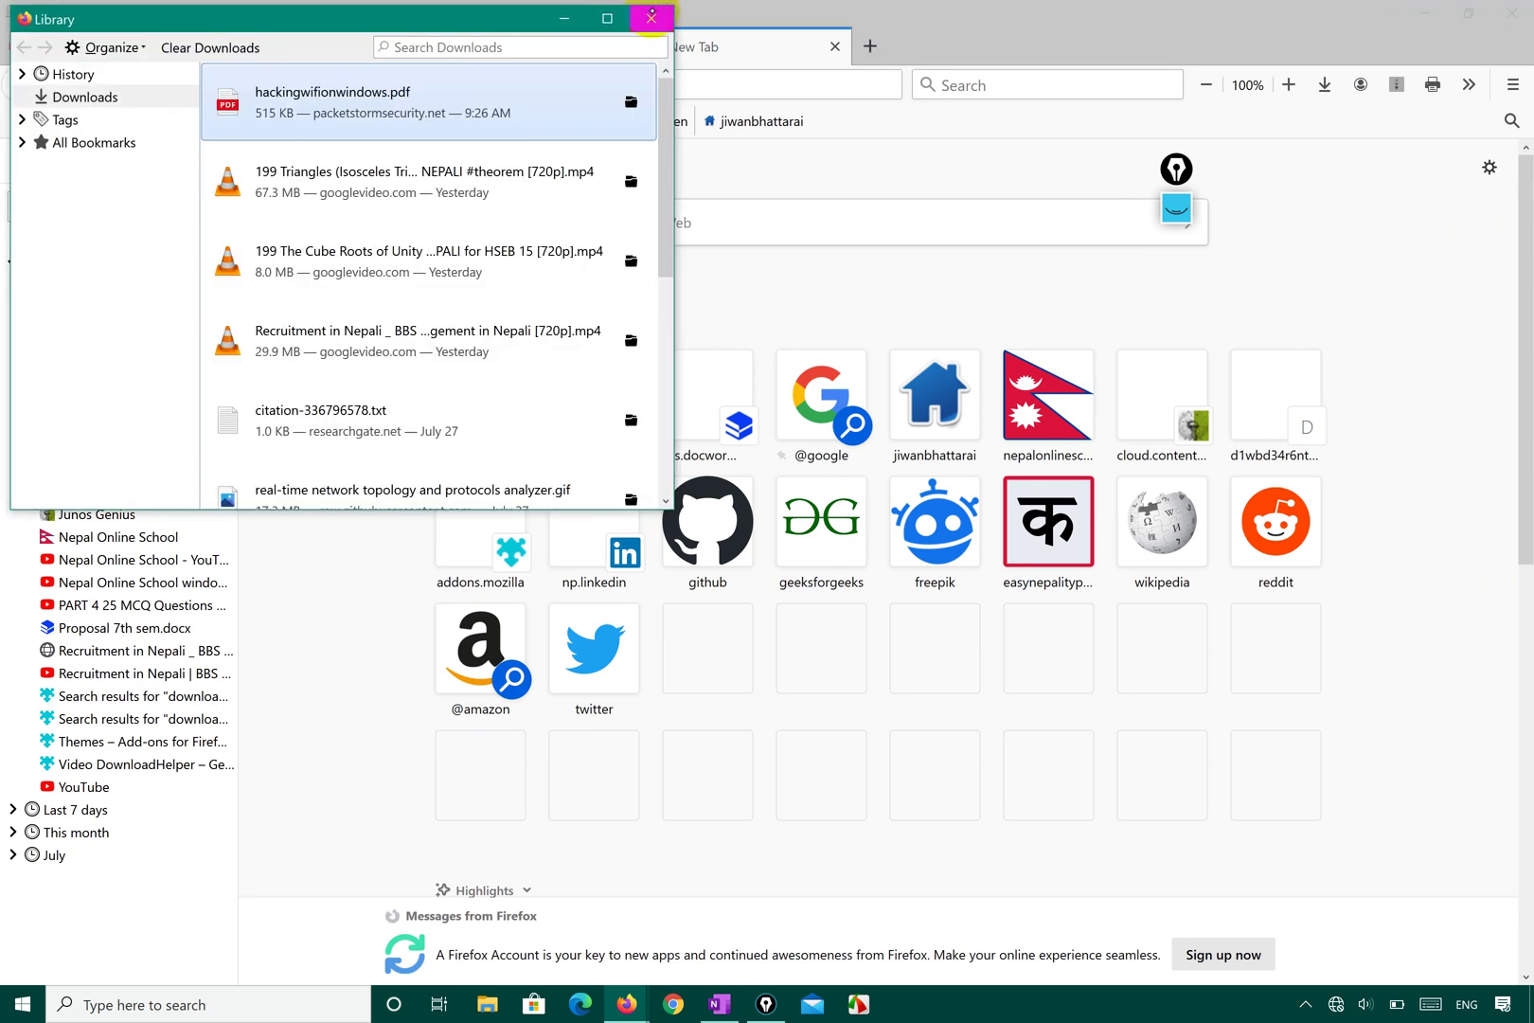
left_click(646, 21)
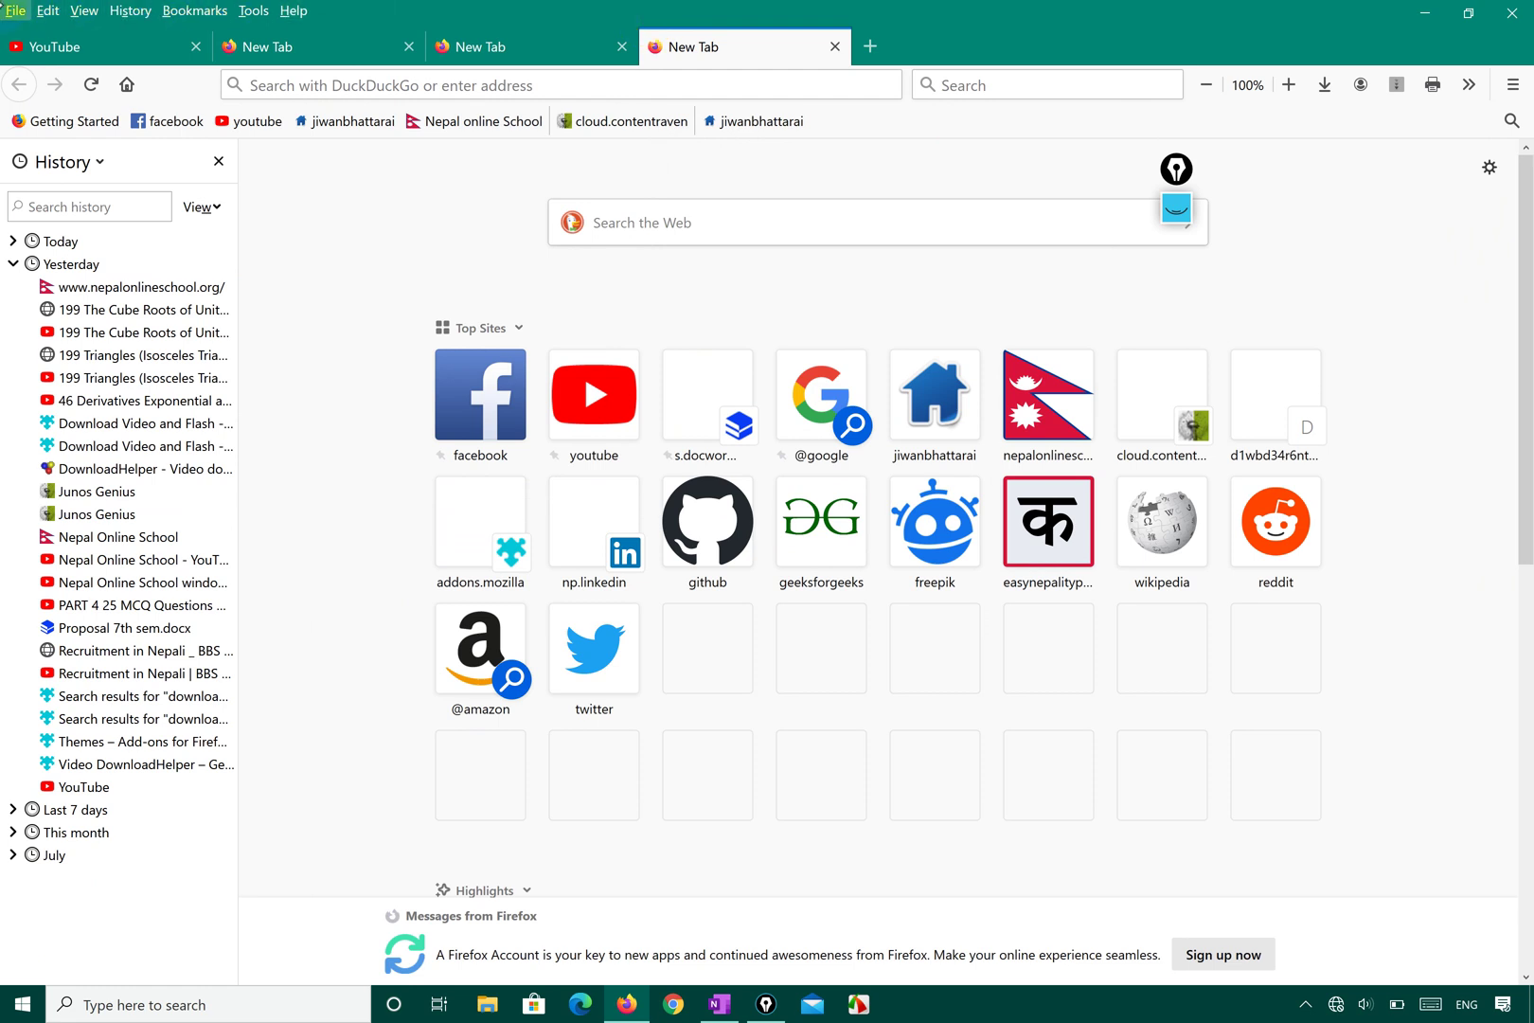
Examine the commands offered under File, Edit, View, History, Bookmarks and Tools
left_click(9, 14)
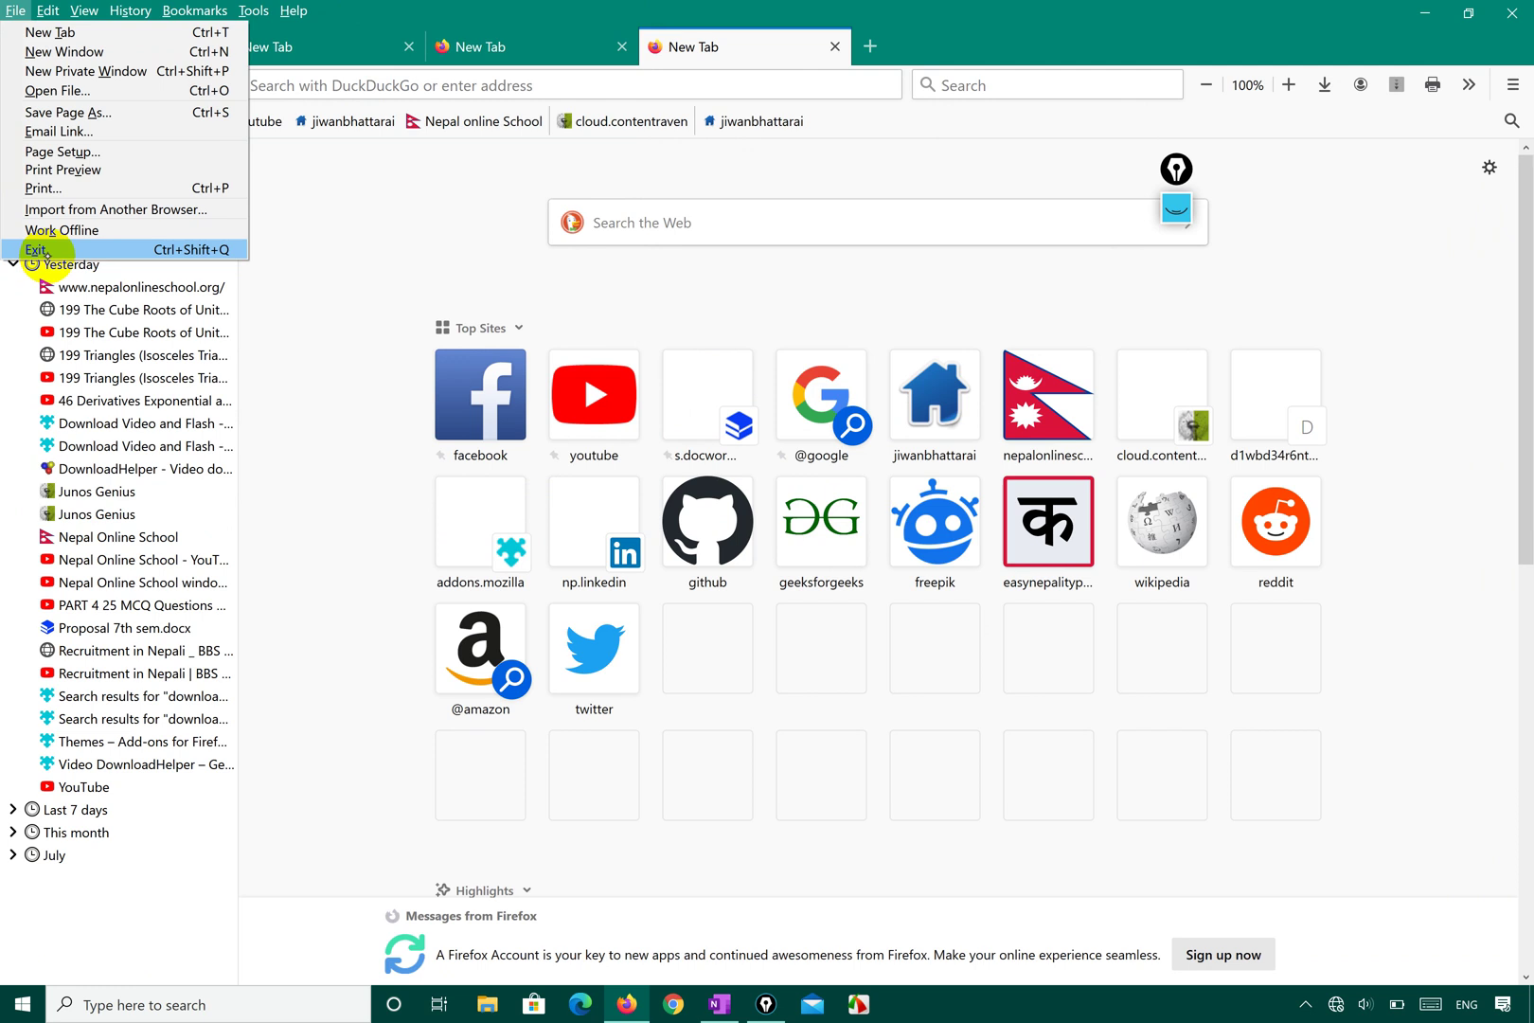
left_click(15, 11)
left_click(48, 11)
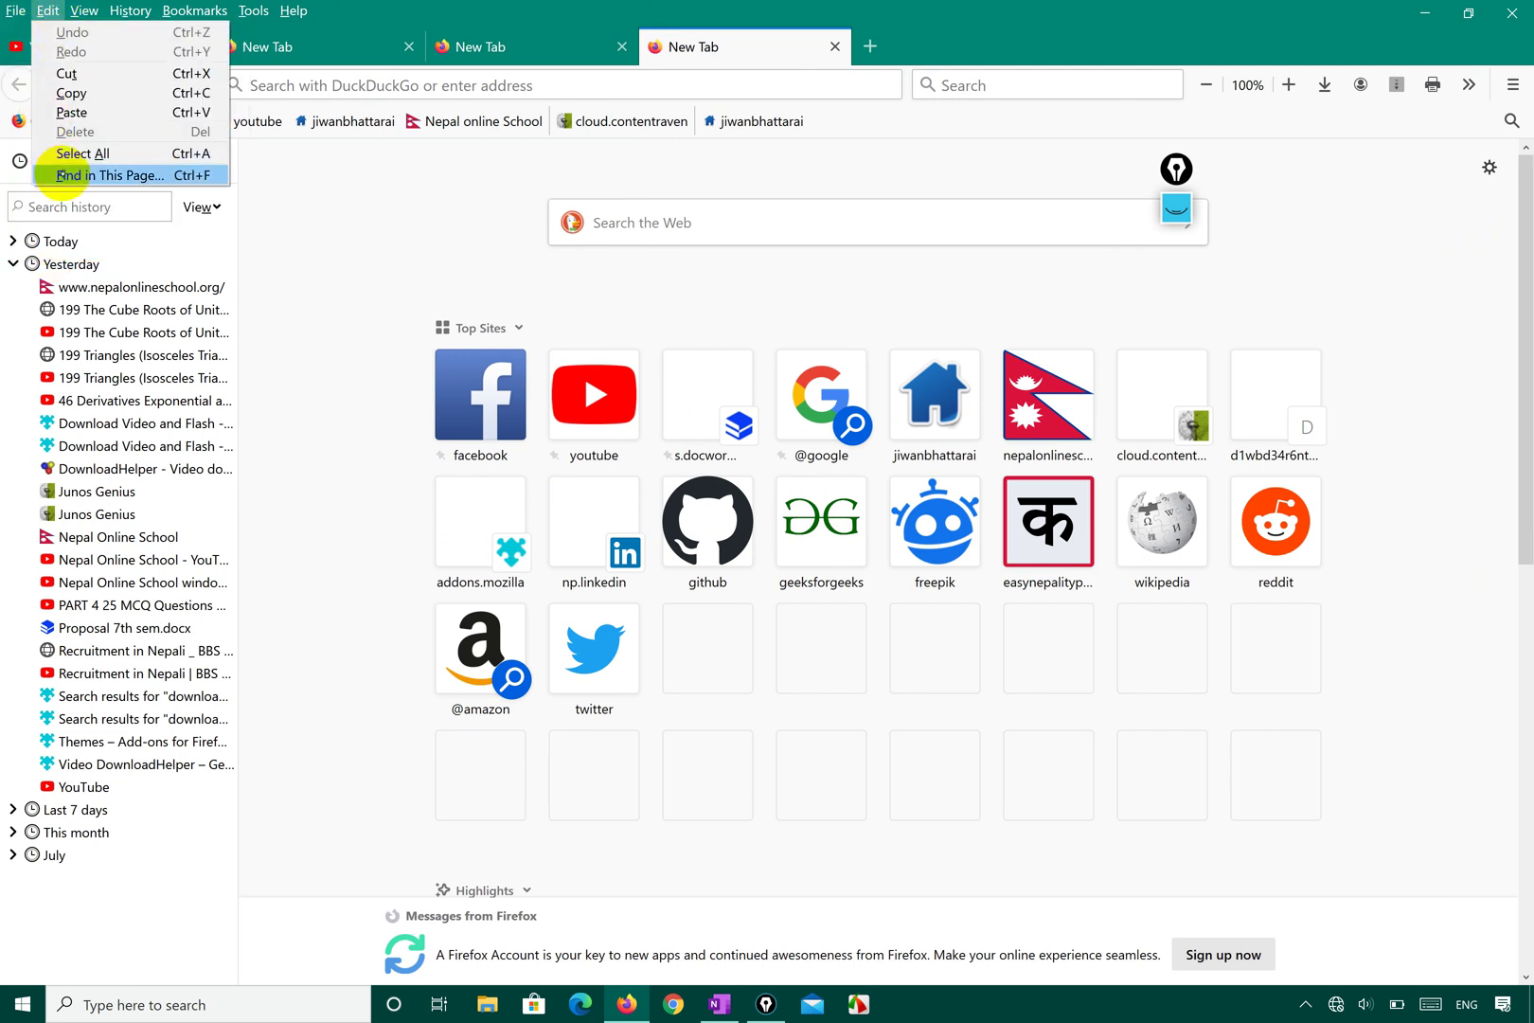
left_click(84, 11)
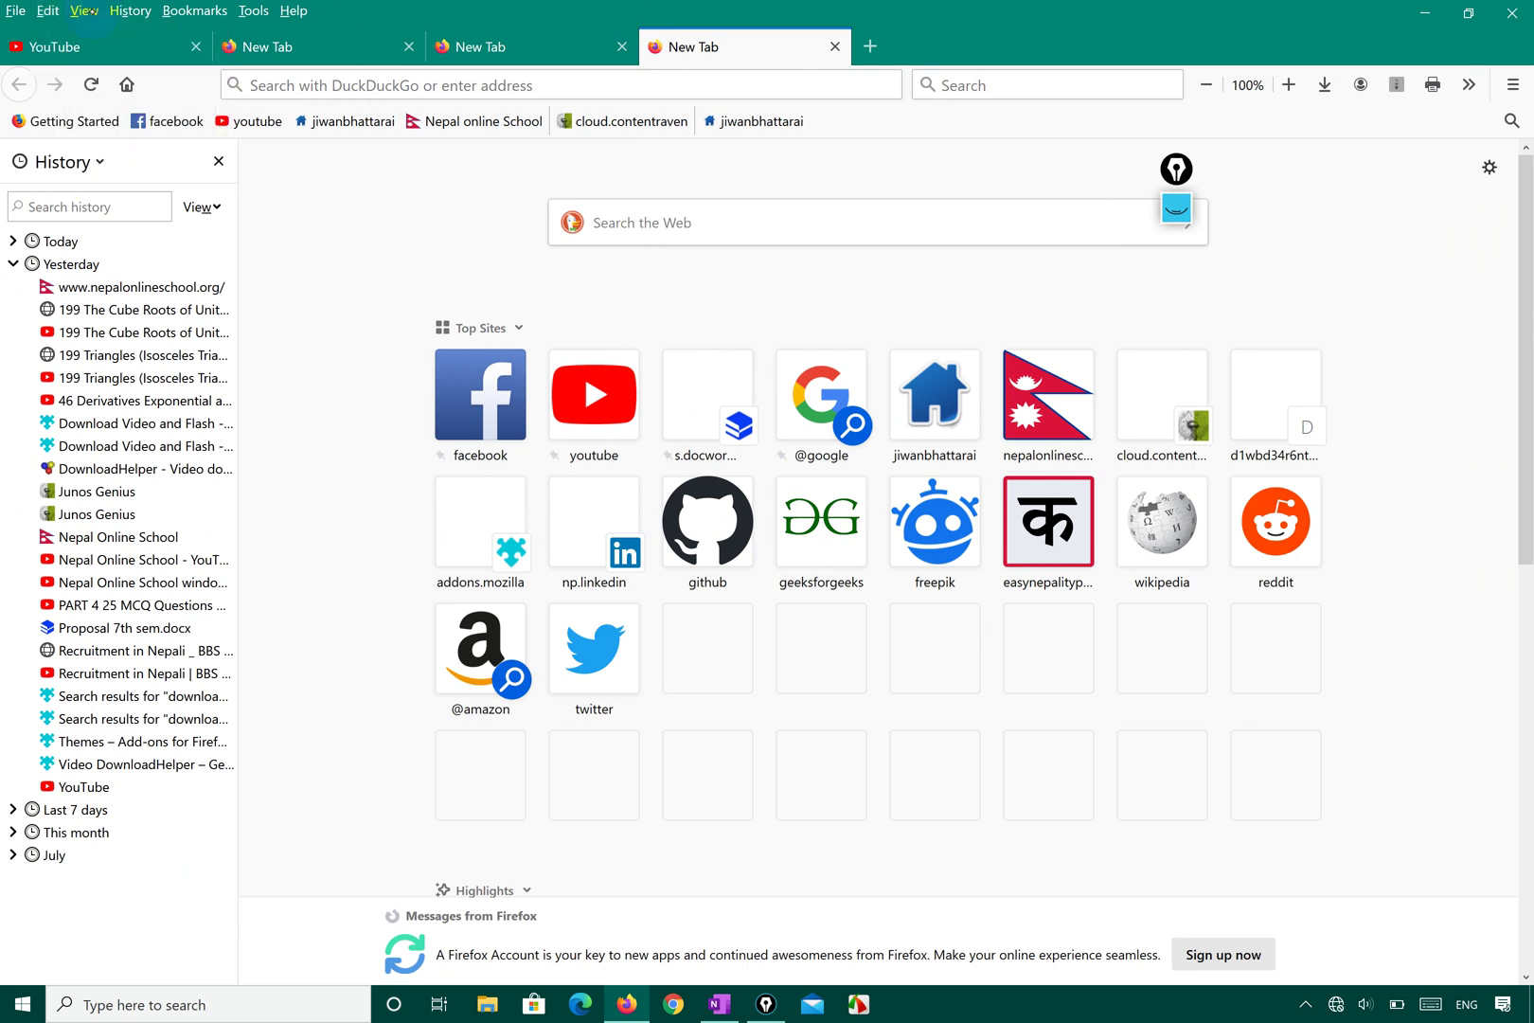
left_click(85, 10)
mouse_move(149, 29)
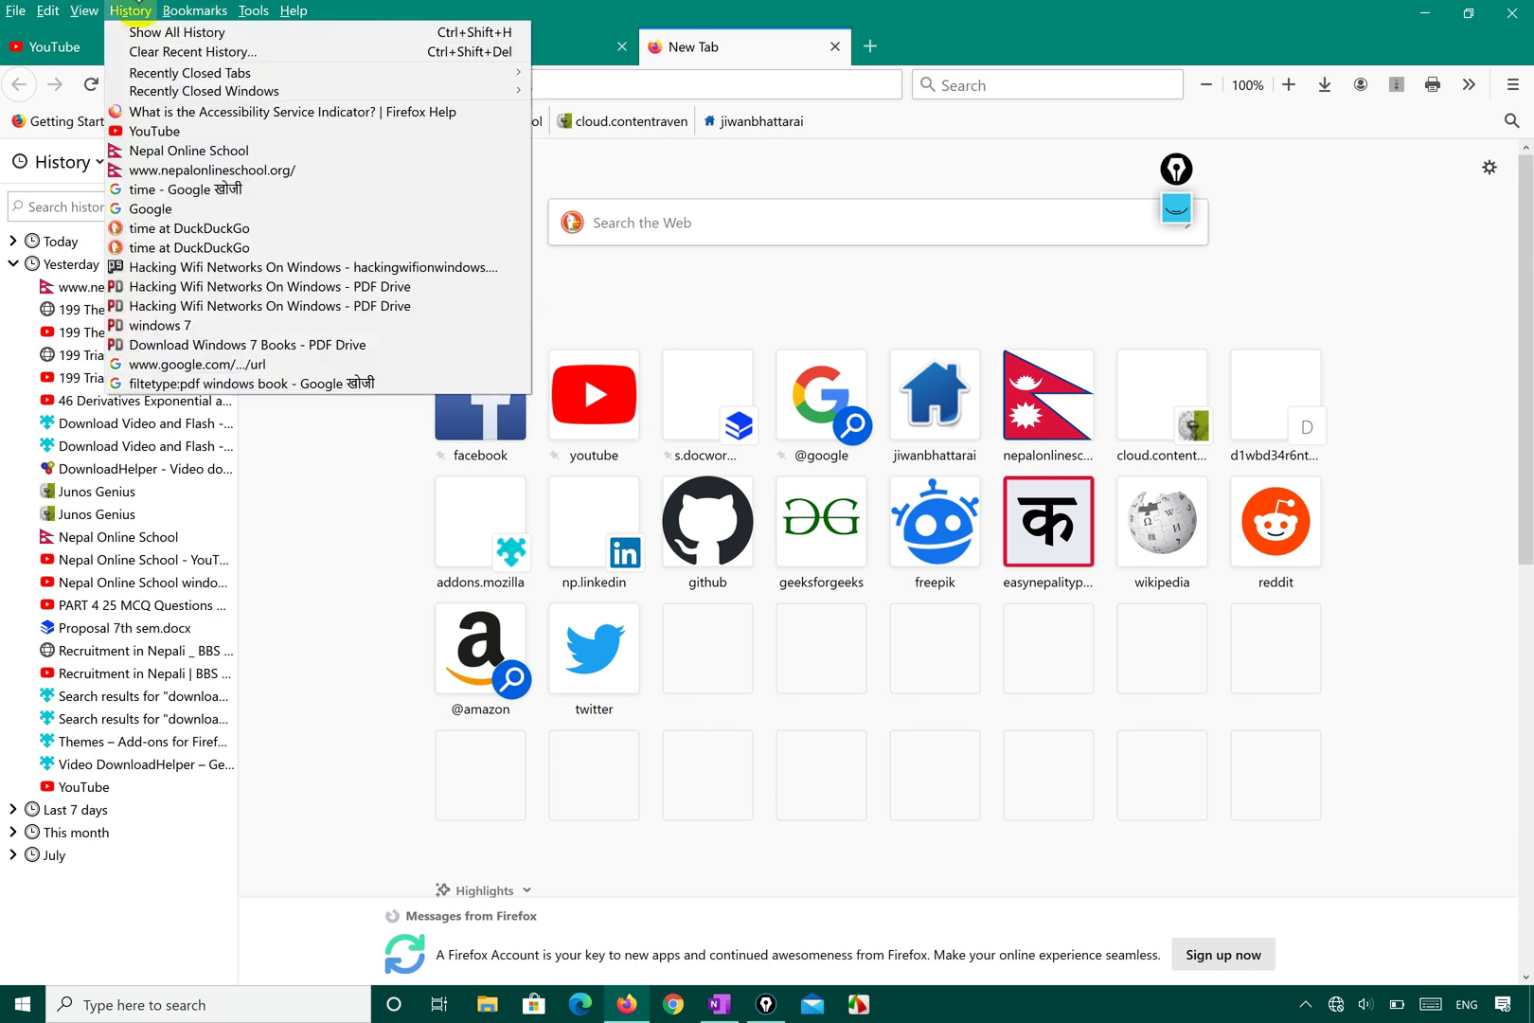
mouse_move(194, 11)
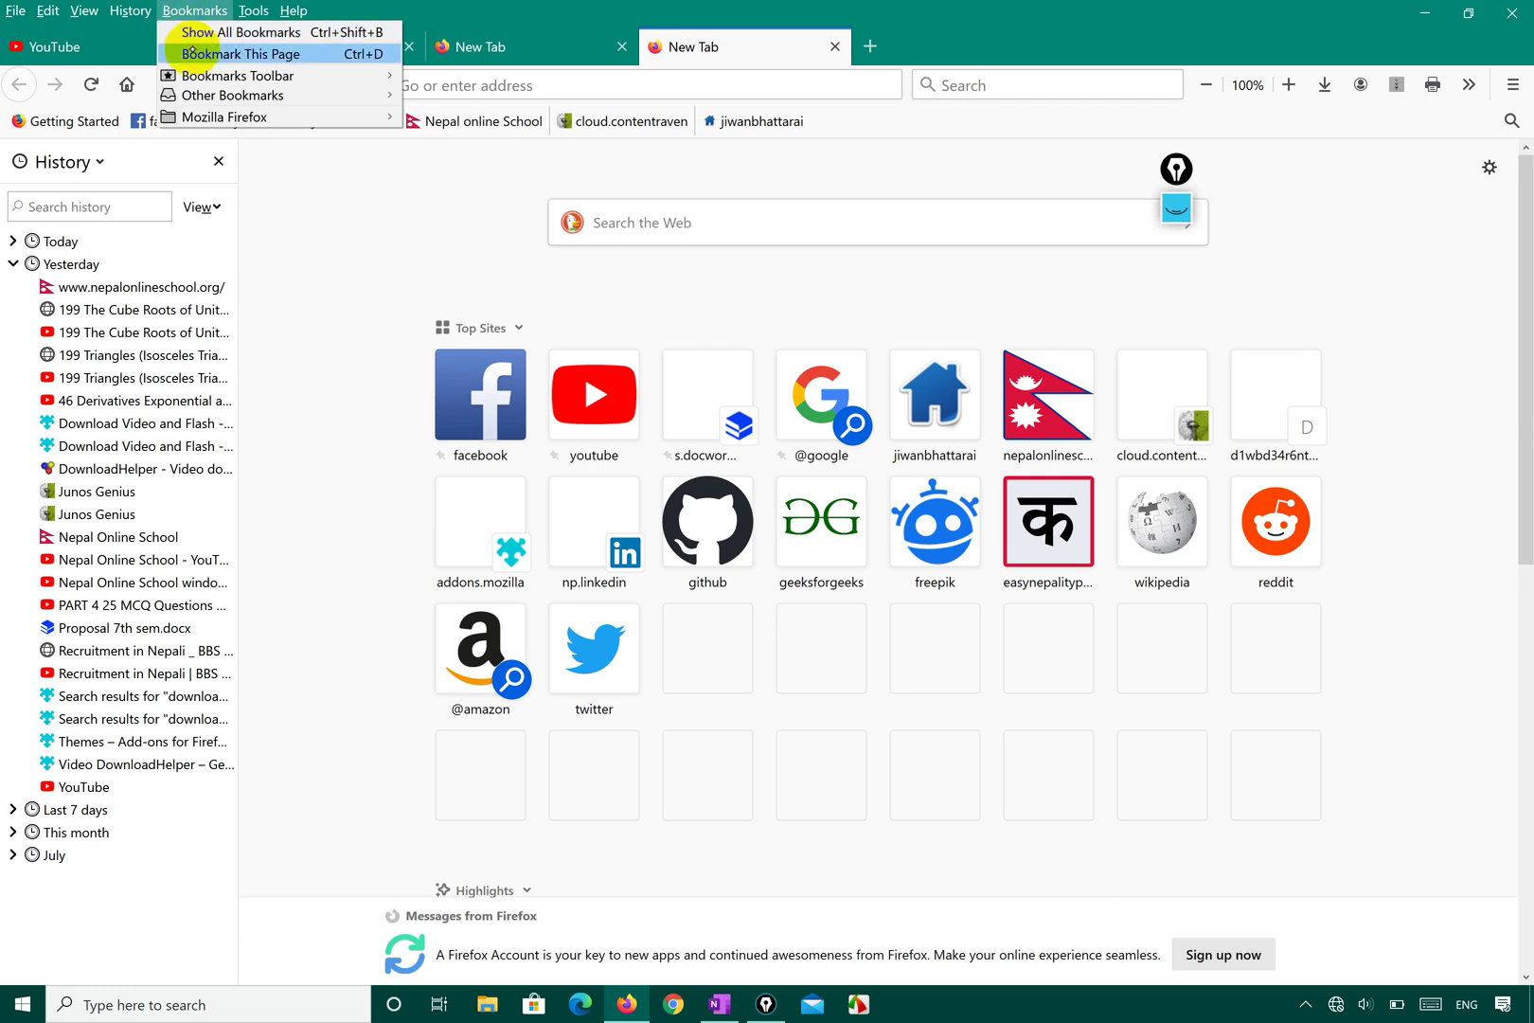
mouse_move(243, 12)
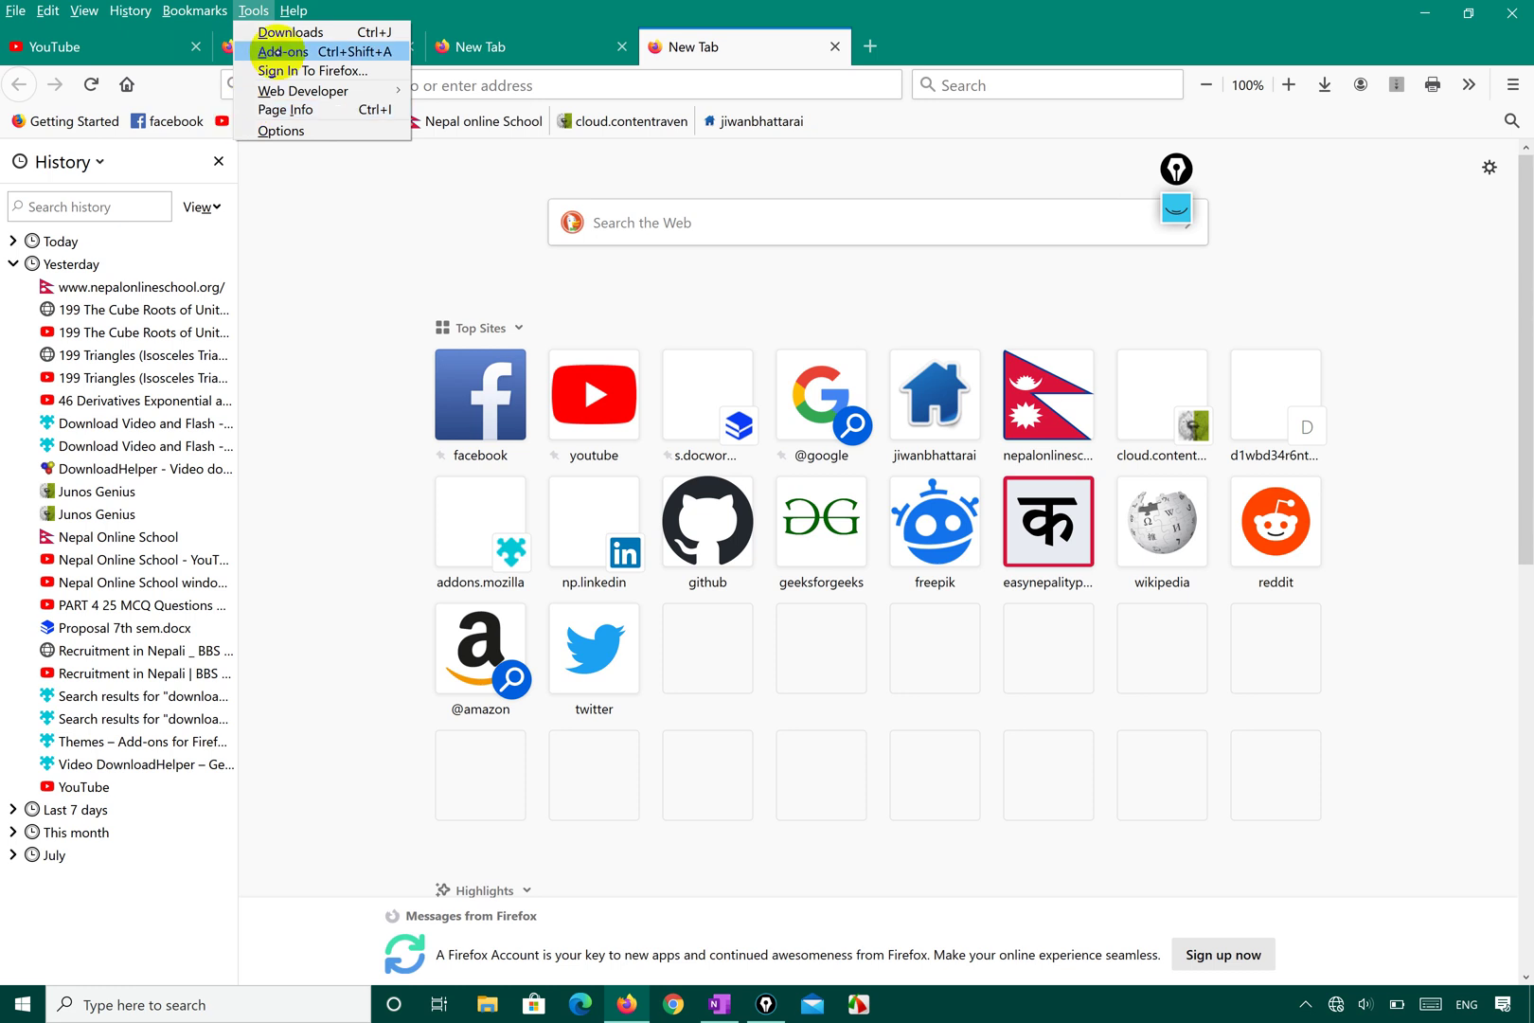
left_click(271, 234)
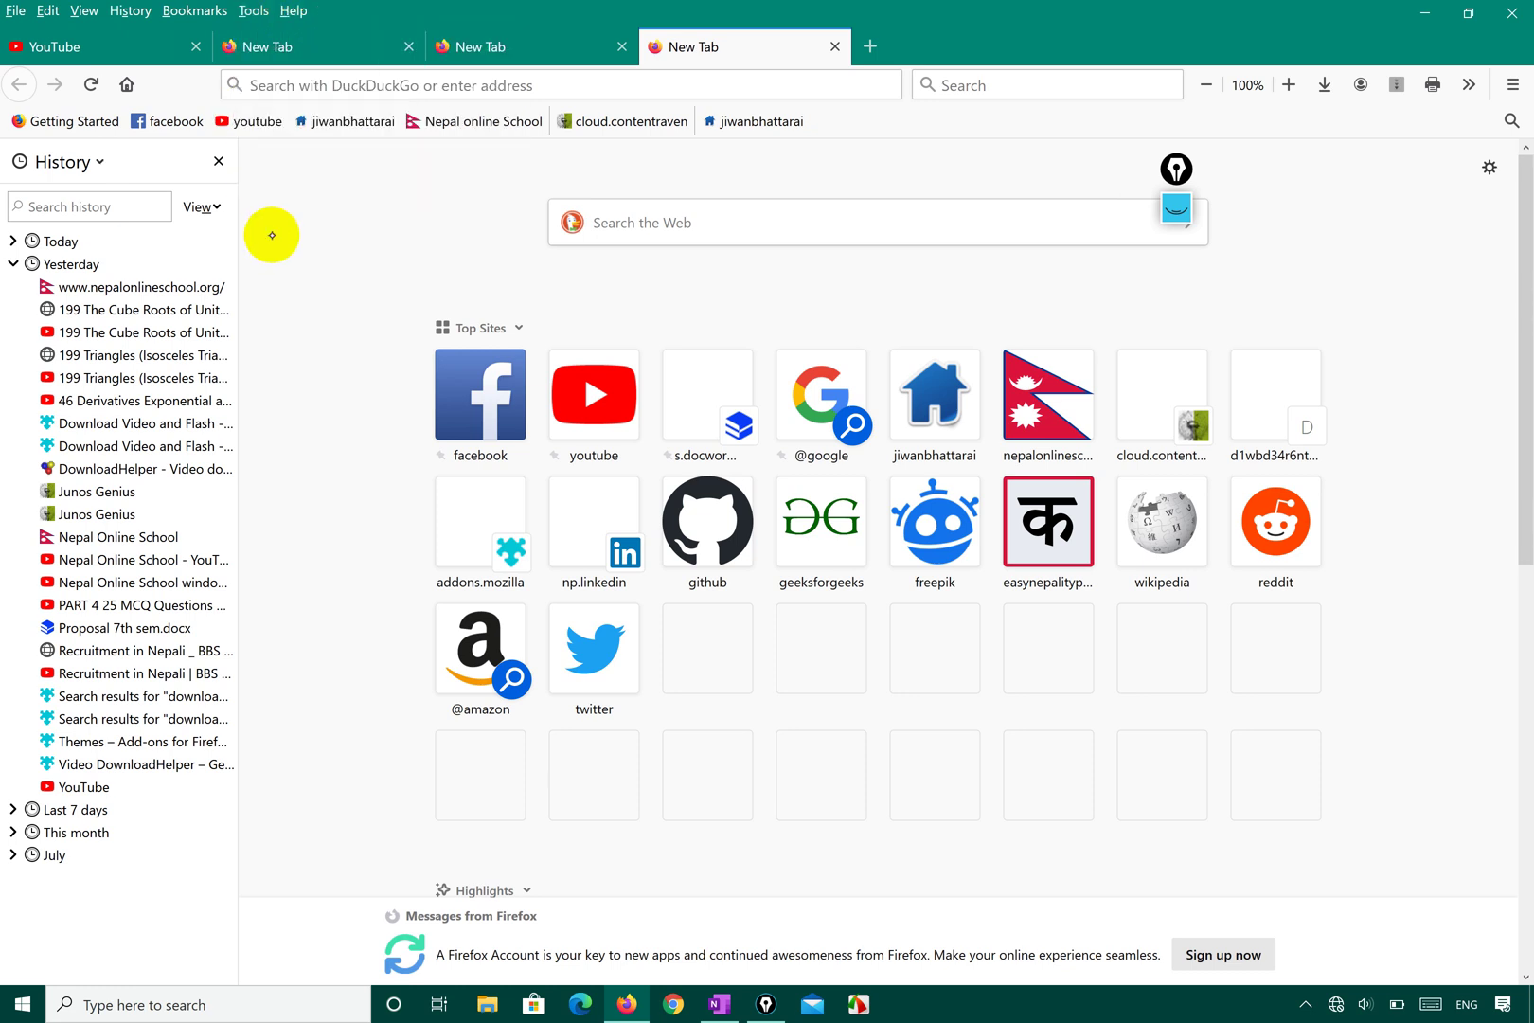